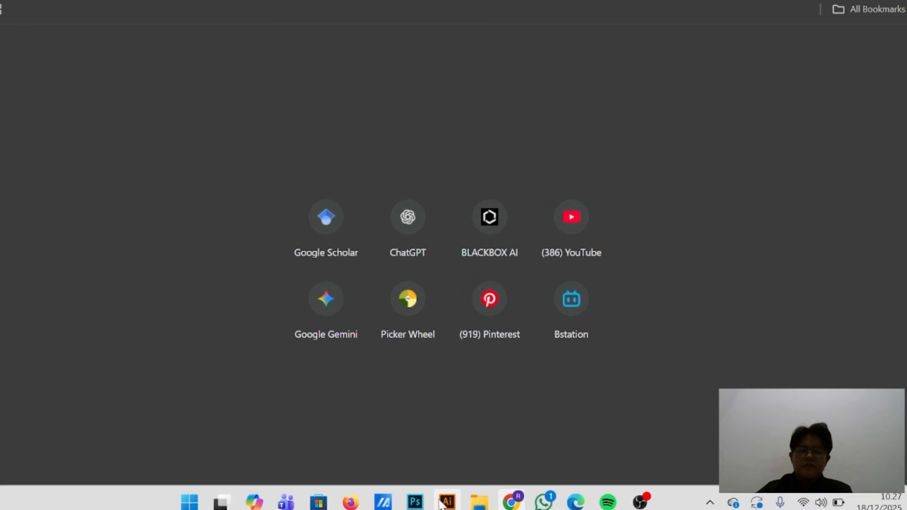
# Review the installer files in the APLIKASI OMEKA folder in File Explorer and return to Chrome
pyautogui.click(482, 454)
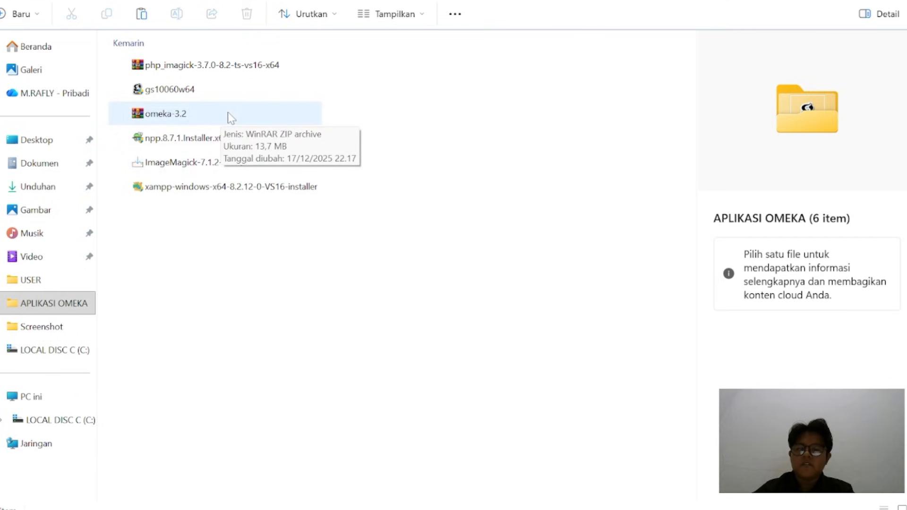
pyautogui.moveTo(520, 505)
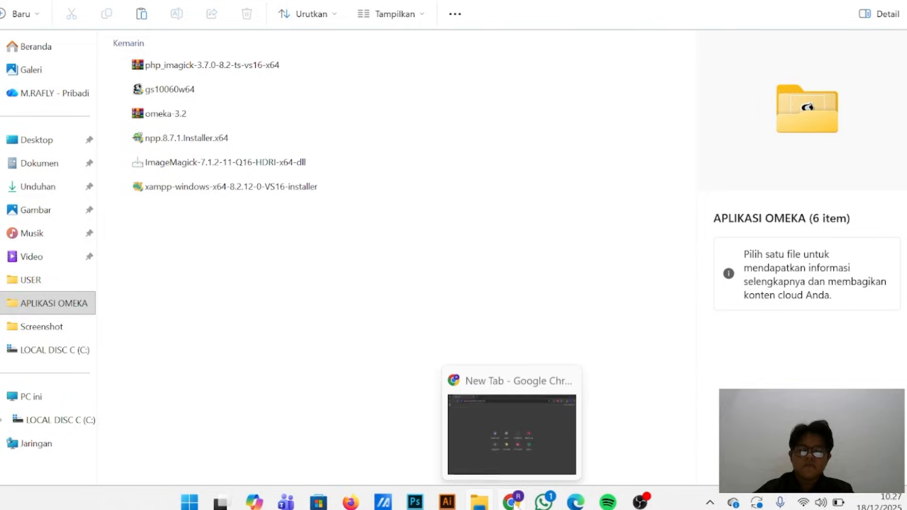
pyautogui.click(524, 445)
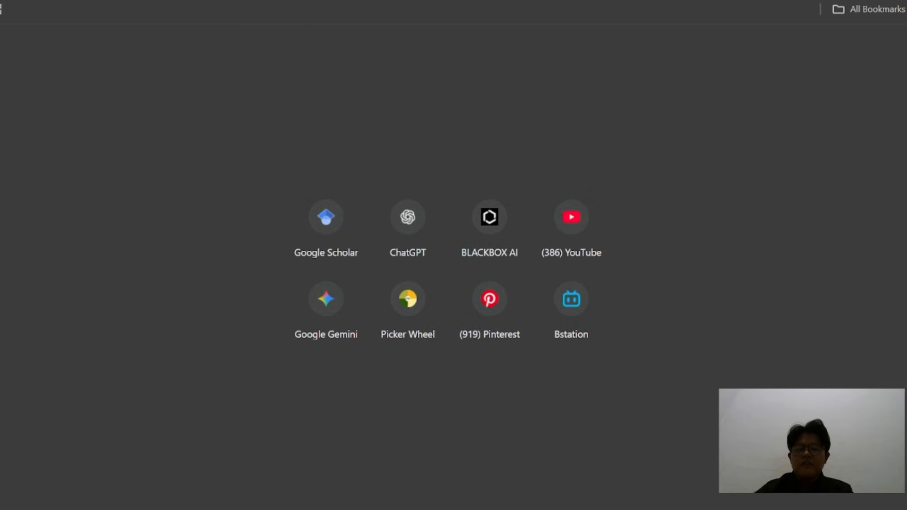
# Search the web for "omeka classic" and open the download page for Omeka Classic v3.2
pyautogui.write('omeka')
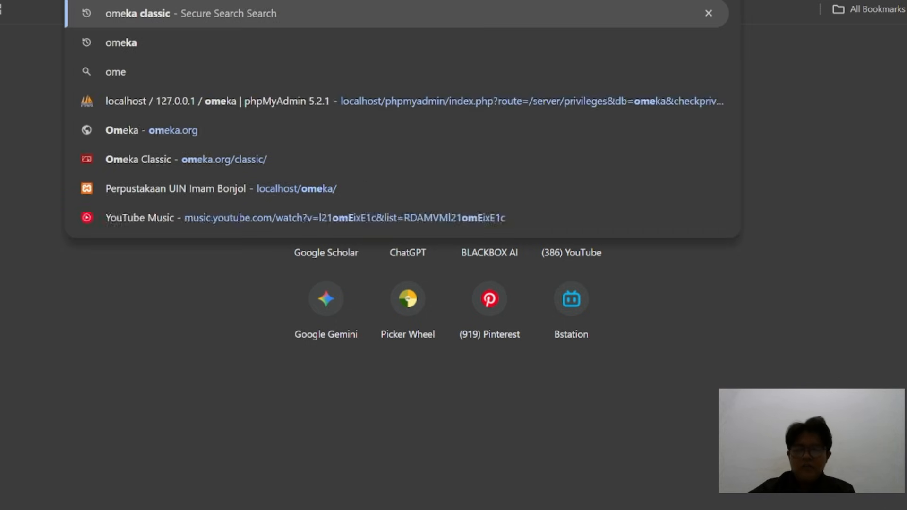
pyautogui.write(' classic')
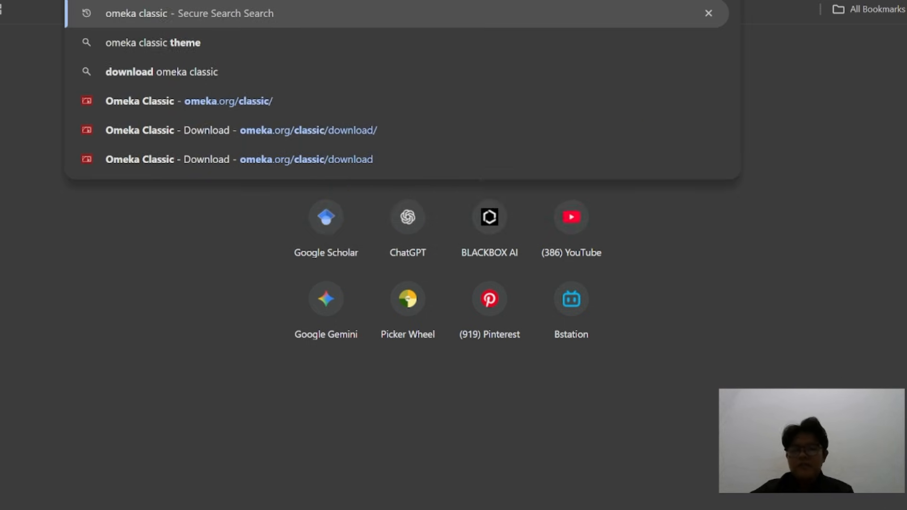
pyautogui.press('Return')
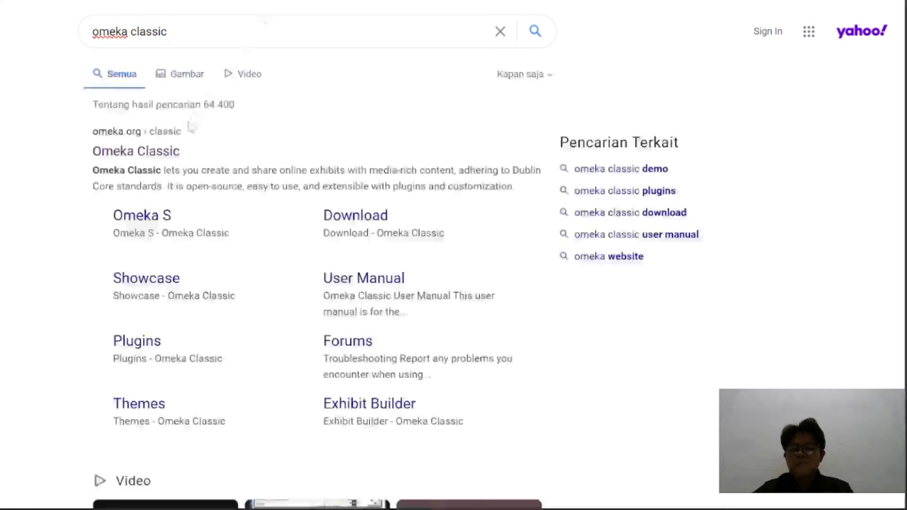
pyautogui.click(168, 155)
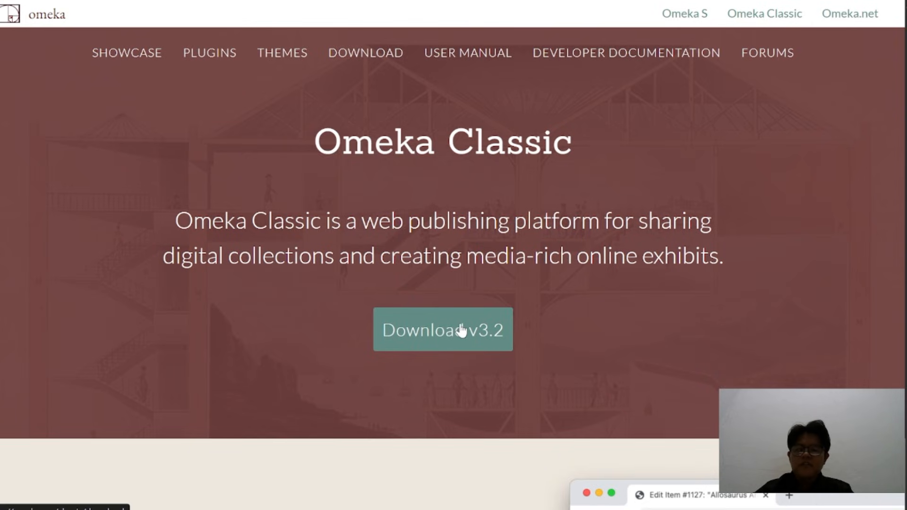
pyautogui.click(486, 336)
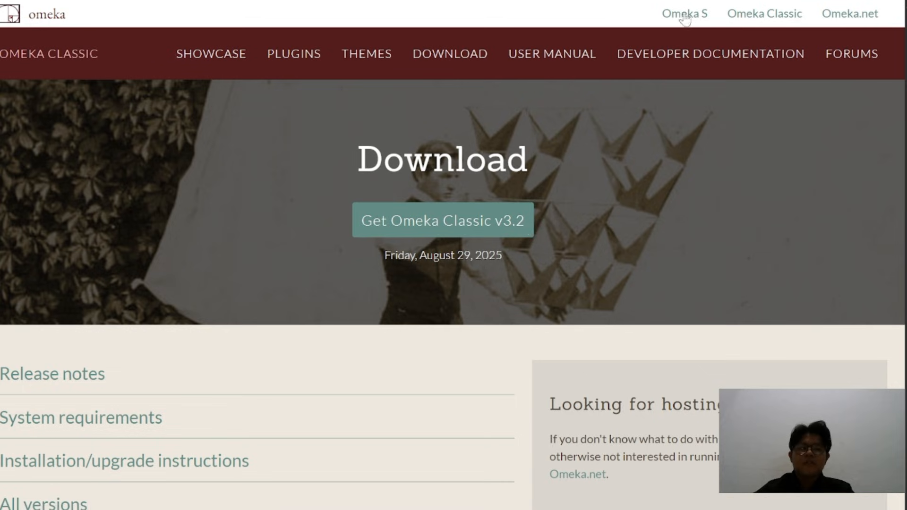
# Switch to File Explorer to check the installer list in the APLIKASI OMEKA folder
pyautogui.moveTo(525, 508)
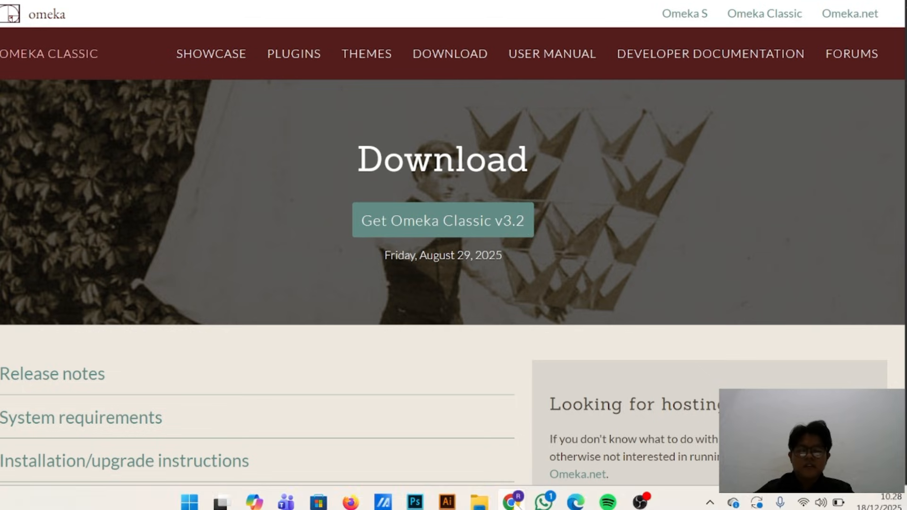
pyautogui.moveTo(480, 503)
pyautogui.click(478, 461)
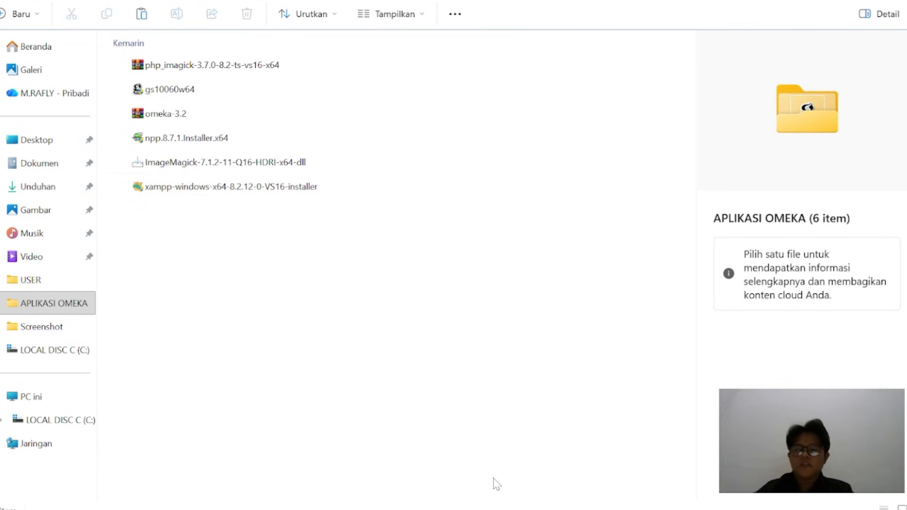
# Search for "xampp download" in a new Chrome tab and open the Apache Friends download page at the XAMPP for Windows versions
pyautogui.moveTo(512, 501)
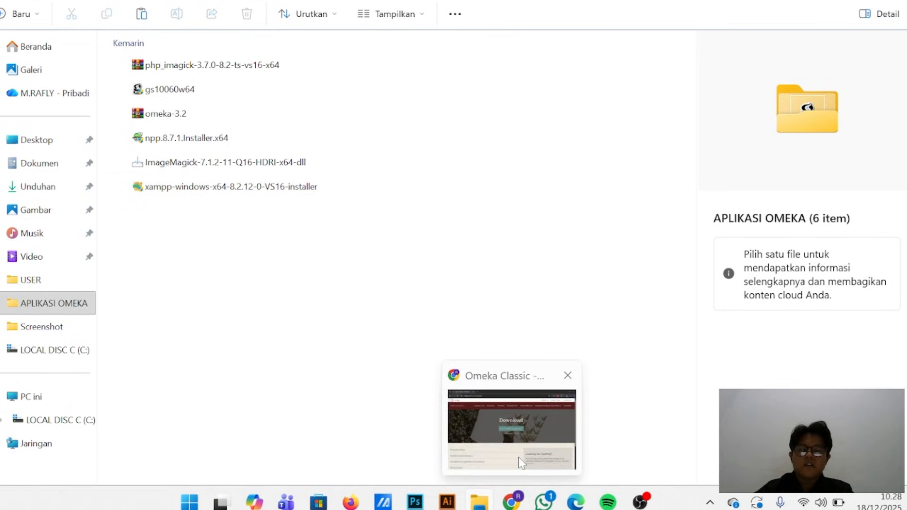
pyautogui.click(511, 428)
pyautogui.hotkey('ctrl', 't')
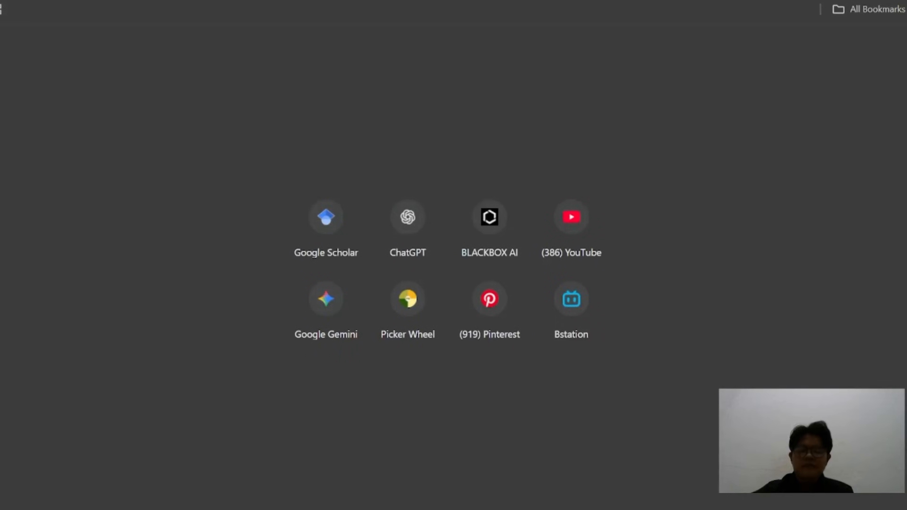
pyautogui.write('xampp')
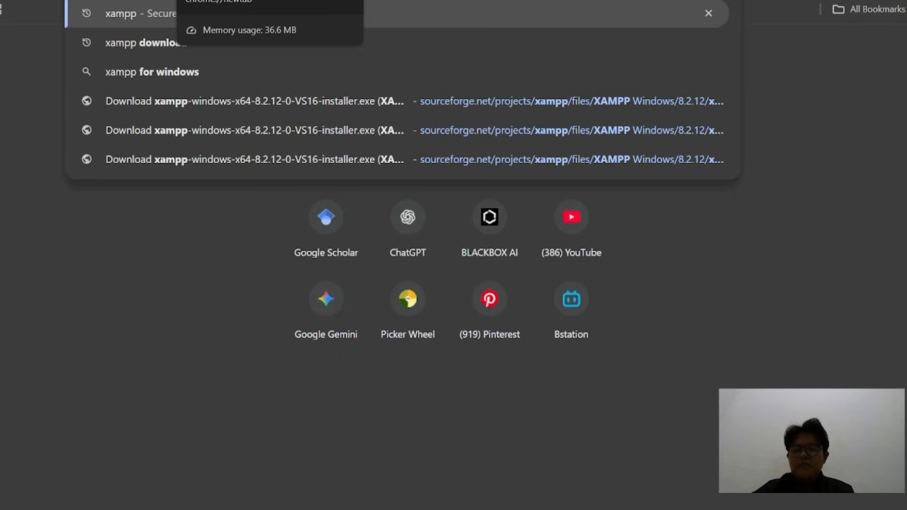
pyautogui.click(155, 34)
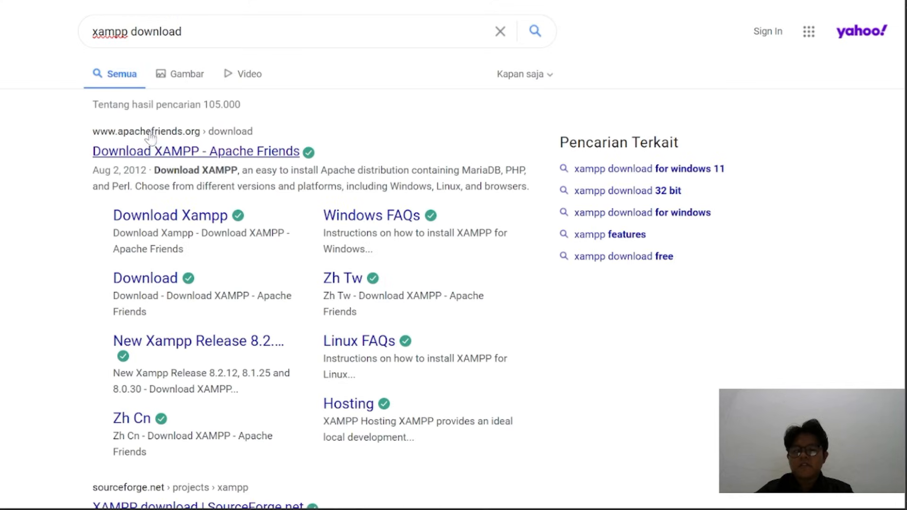
pyautogui.click(156, 152)
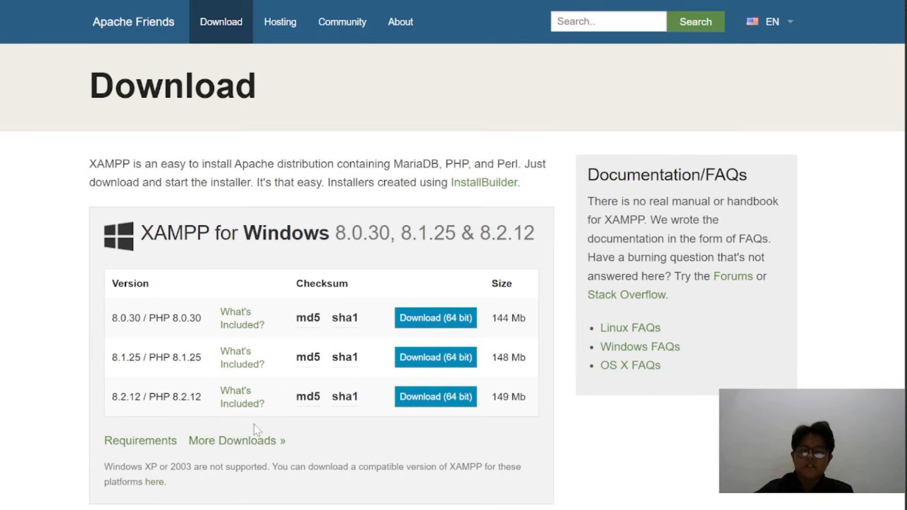
pyautogui.scroll(-1, 154, 404)
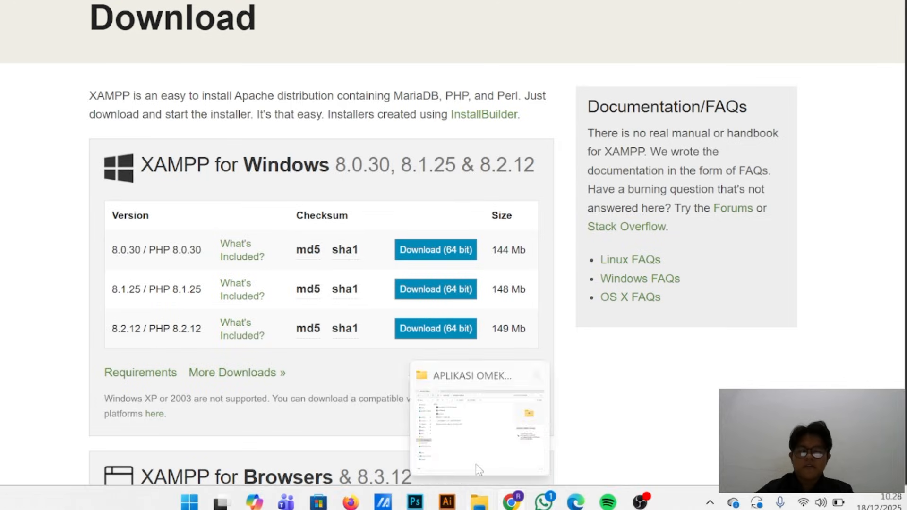
# Check the APLIKASI OMEKA folder in File Explorer, and search for "image magic" in a new Chrome tab
pyautogui.click(476, 461)
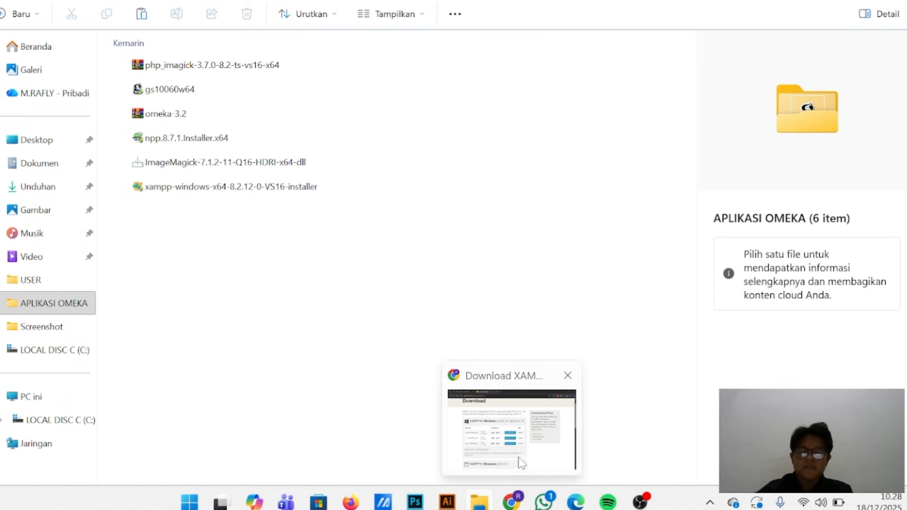
pyautogui.click(508, 426)
pyautogui.hotkey('ctrl', 't')
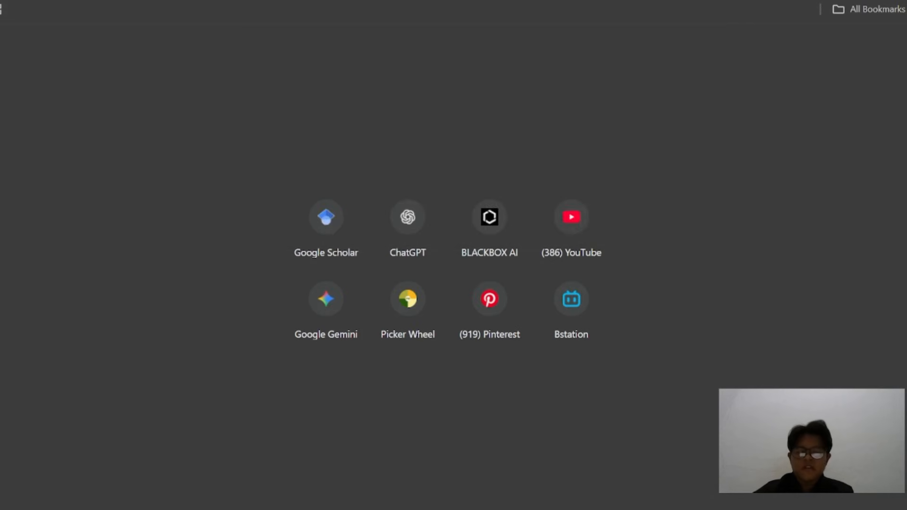
pyautogui.write('image')
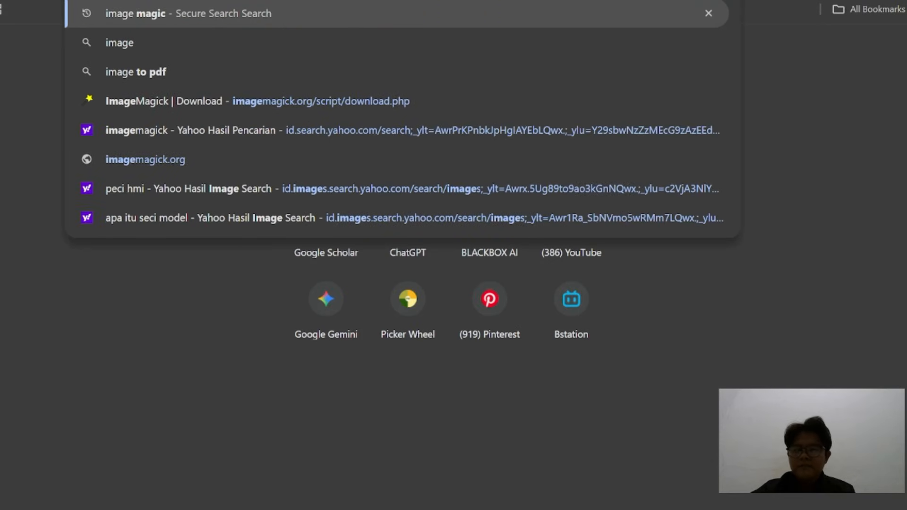
pyautogui.write(' magic')
pyautogui.press('Return')
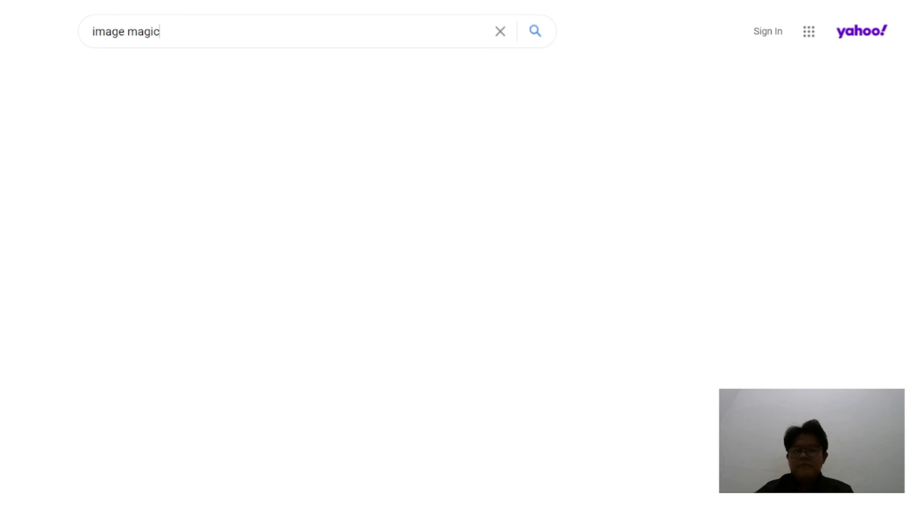
pyautogui.scroll(-1, 208, 195)
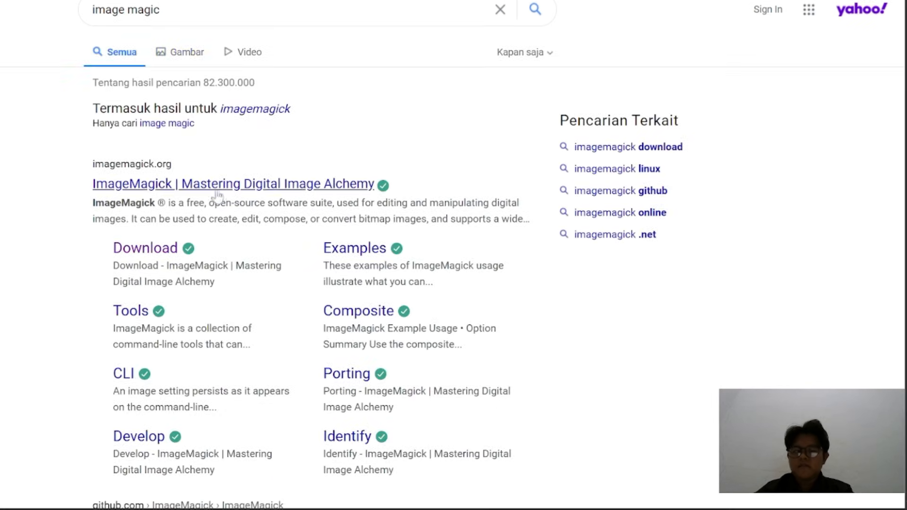
pyautogui.click(220, 189)
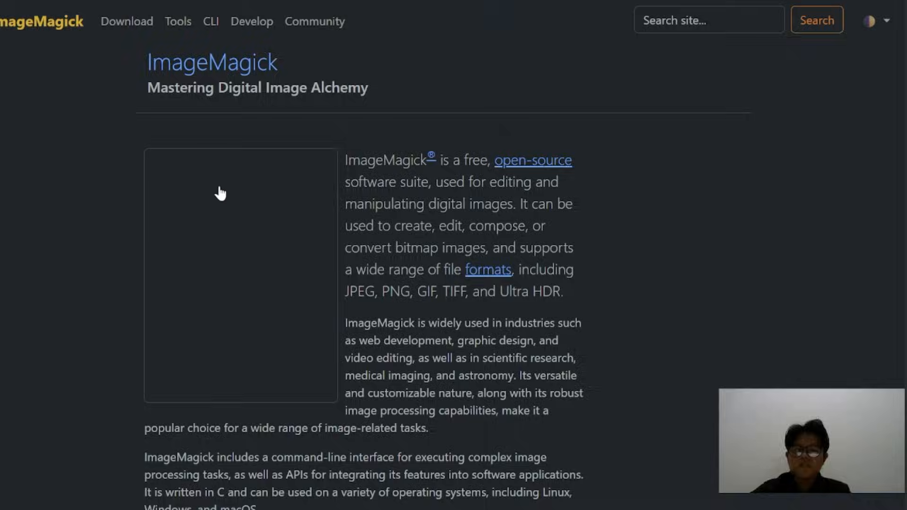
pyautogui.scroll(-7, 489, 239)
pyautogui.scroll(-10, 489, 239)
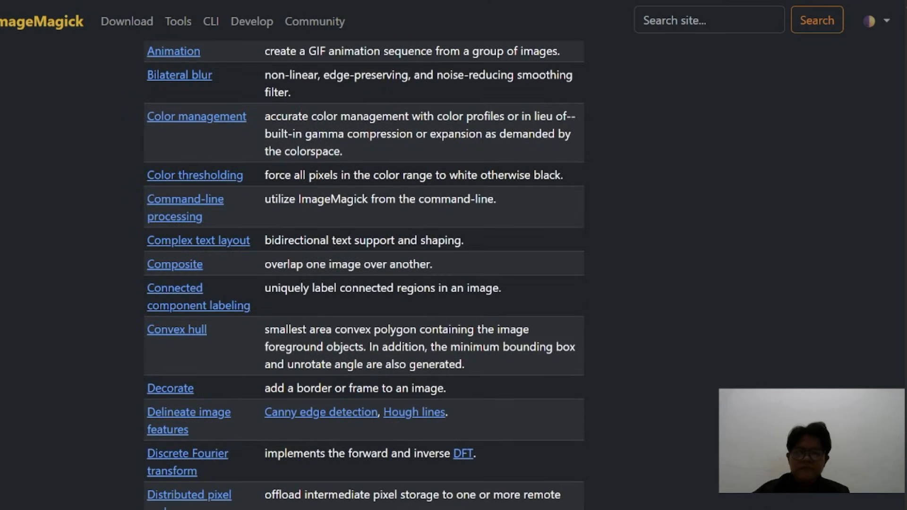
pyautogui.hotkey('alt', 'Left')
# Open ImageMagick's Download page and find the ImageMagick-7.1.2-11-Q16-HDRI-x64-dll.exe installer under Windows Binary Release
pyautogui.click(143, 250)
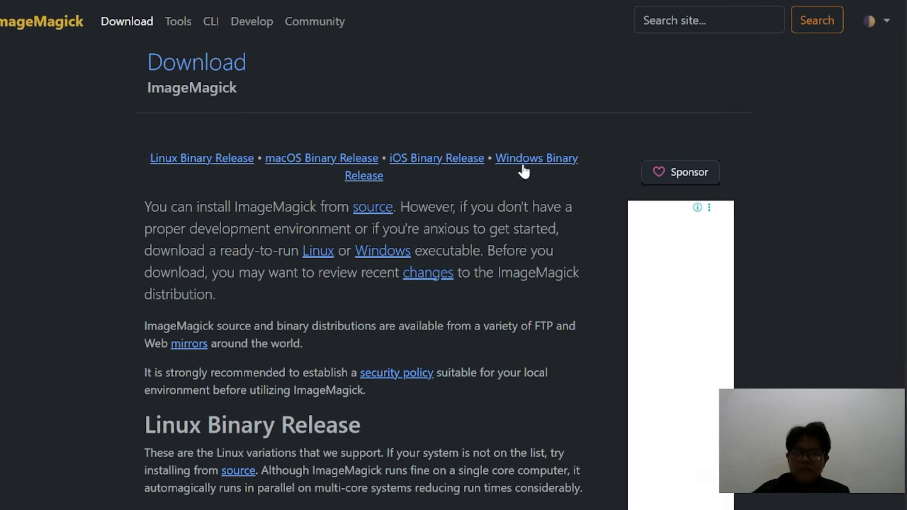
pyautogui.scroll(-15, 405, 307)
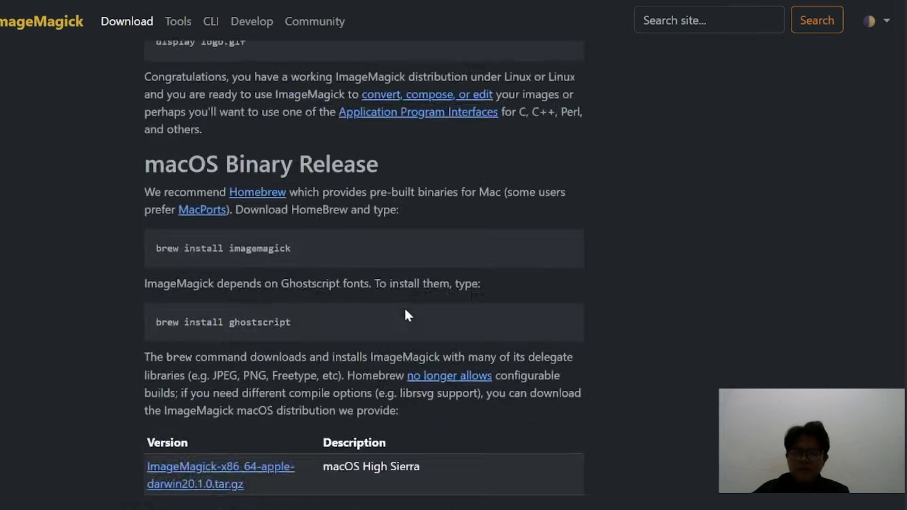
pyautogui.scroll(-15, 404, 307)
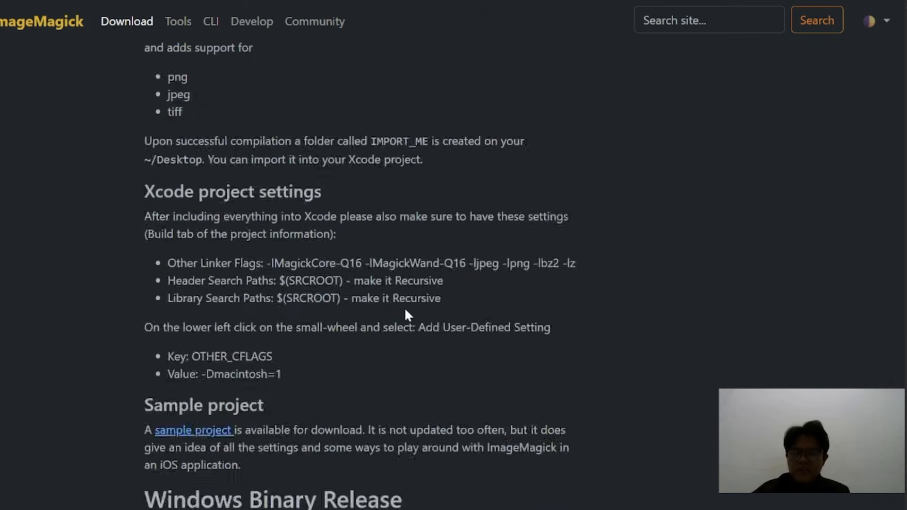
pyautogui.scroll(-10, 405, 307)
pyautogui.scroll(8, 405, 307)
pyautogui.scroll(-4, 405, 307)
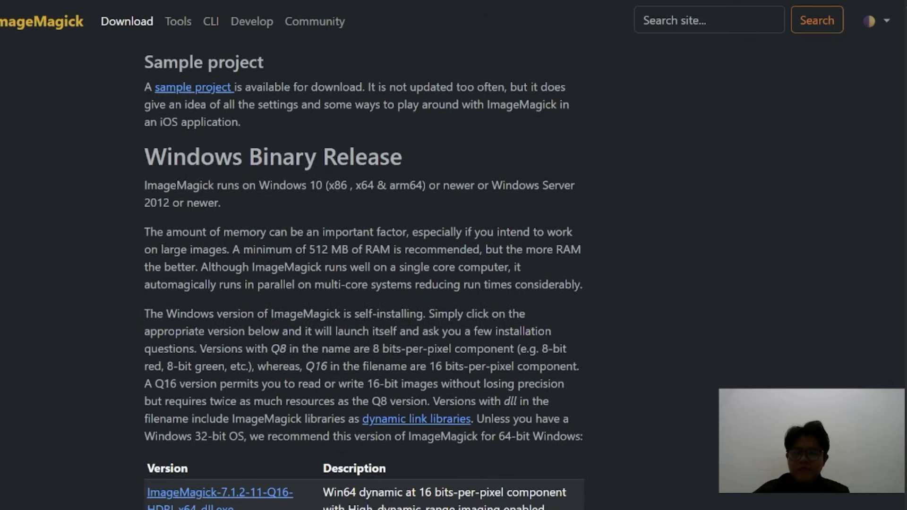
pyautogui.scroll(-4, 404, 307)
pyautogui.scroll(-1, 405, 307)
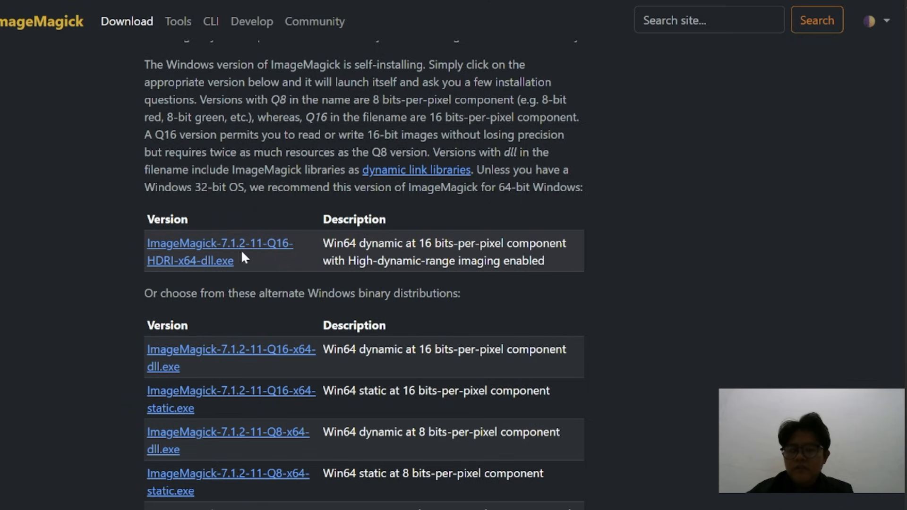
pyautogui.scroll(4, 241, 252)
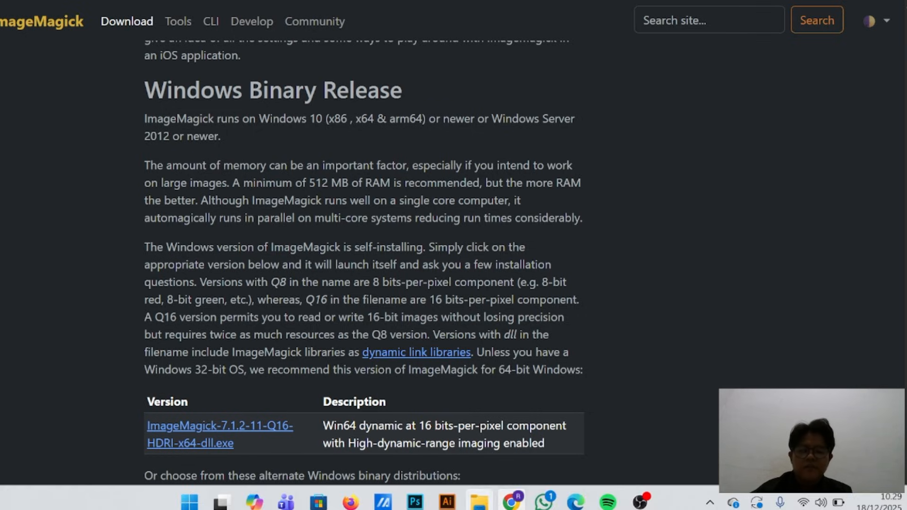
# Check the APLIKASI OMEKA folder in File Explorer, and open the Notepad++ Downloads page from a "notepad++ download" search in a new Chrome tab
pyautogui.moveTo(481, 499)
pyautogui.click(487, 462)
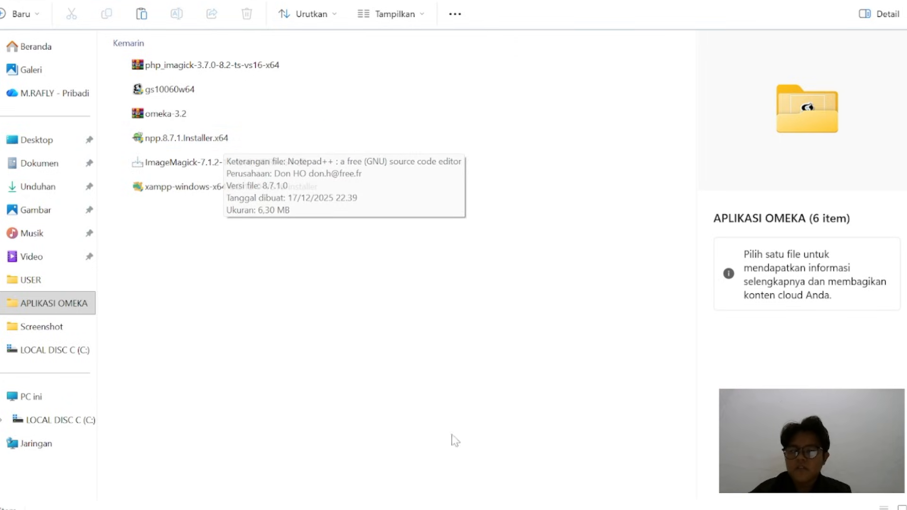
pyautogui.moveTo(494, 507)
pyautogui.click(512, 432)
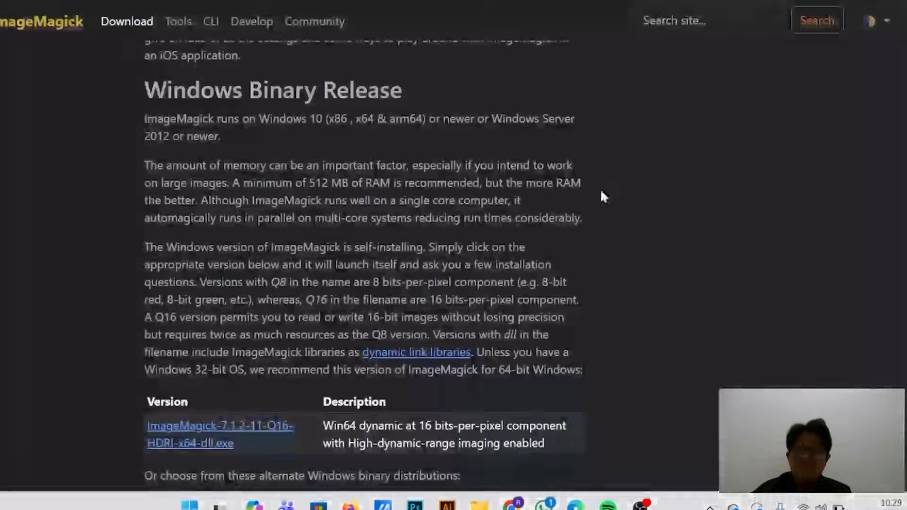
pyautogui.hotkey('ctrl', 't')
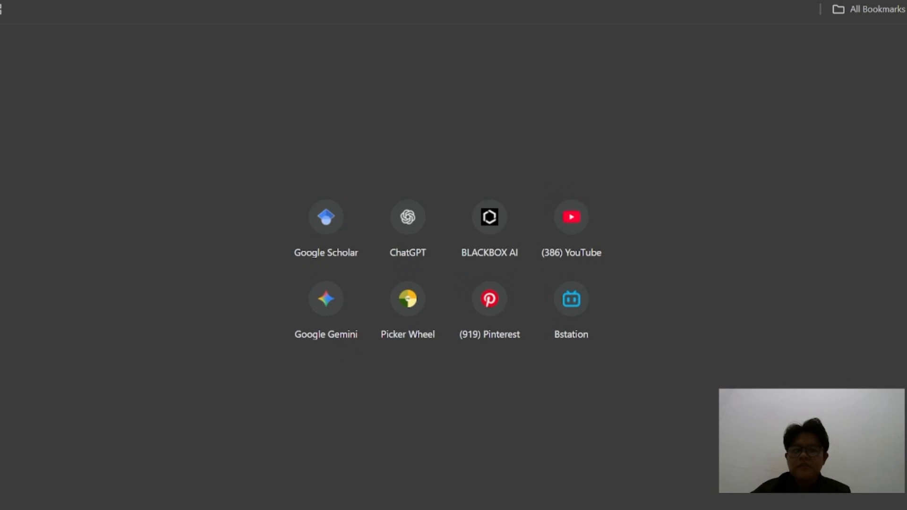
pyautogui.write('notepad++ download')
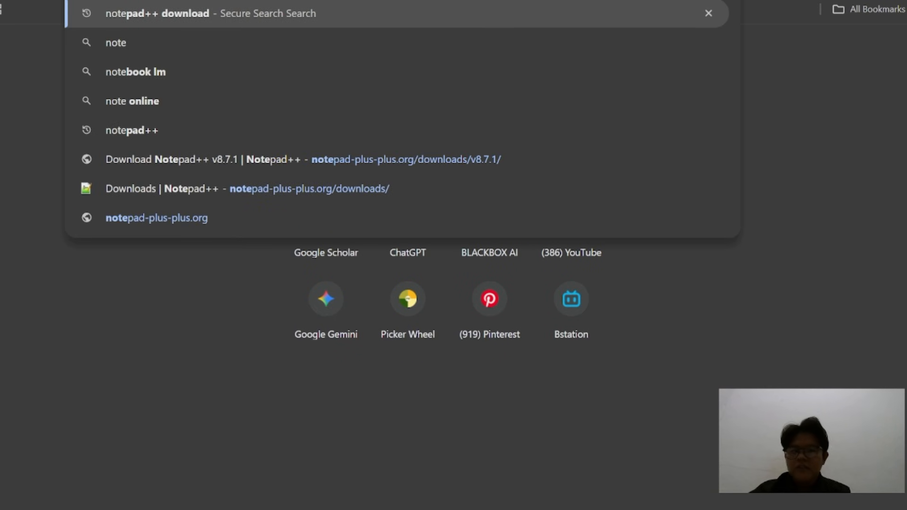
pyautogui.press('Return')
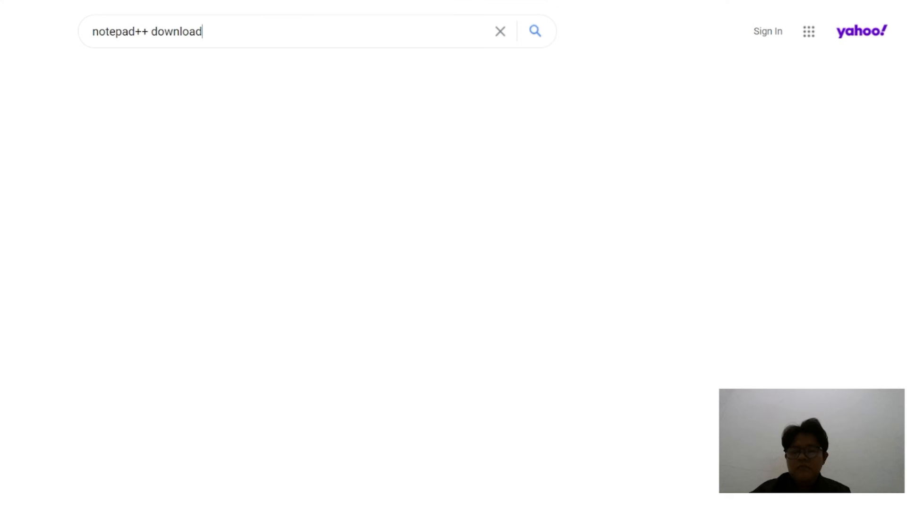
pyautogui.click(191, 152)
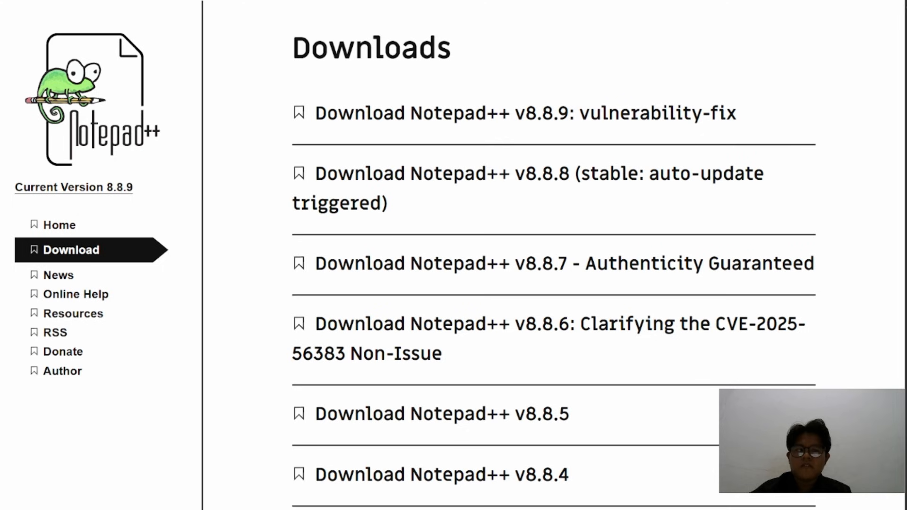
# Open the Notepad++ v8.7.1 download page from the version list and find its x64 installer link
pyautogui.scroll(-3, 501, 277)
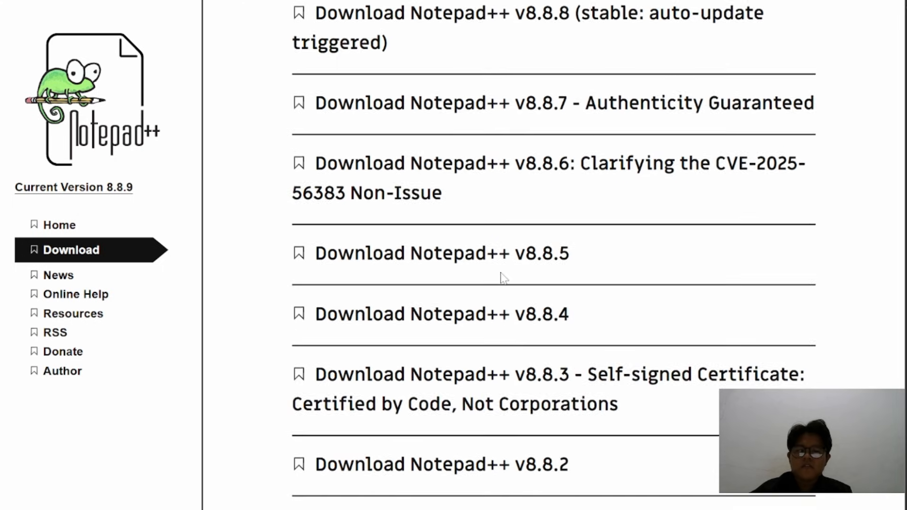
pyautogui.scroll(-10, 501, 278)
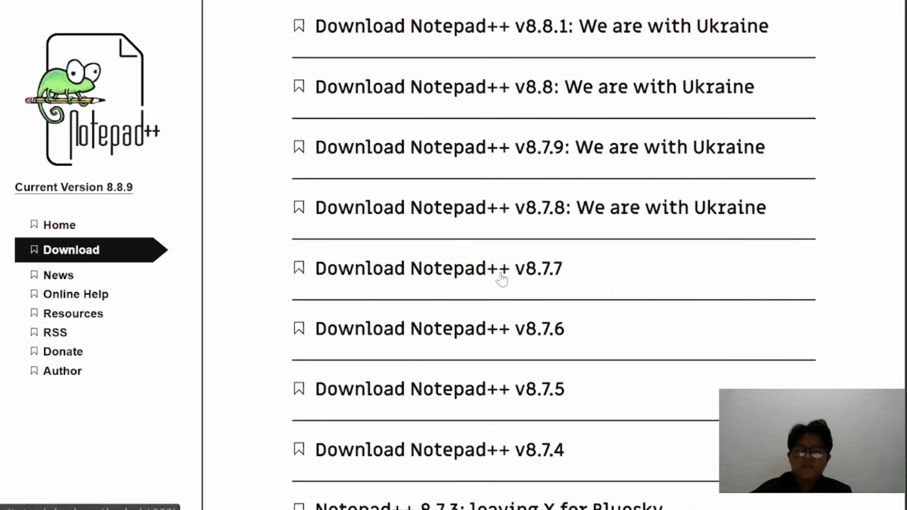
pyautogui.scroll(-7, 501, 278)
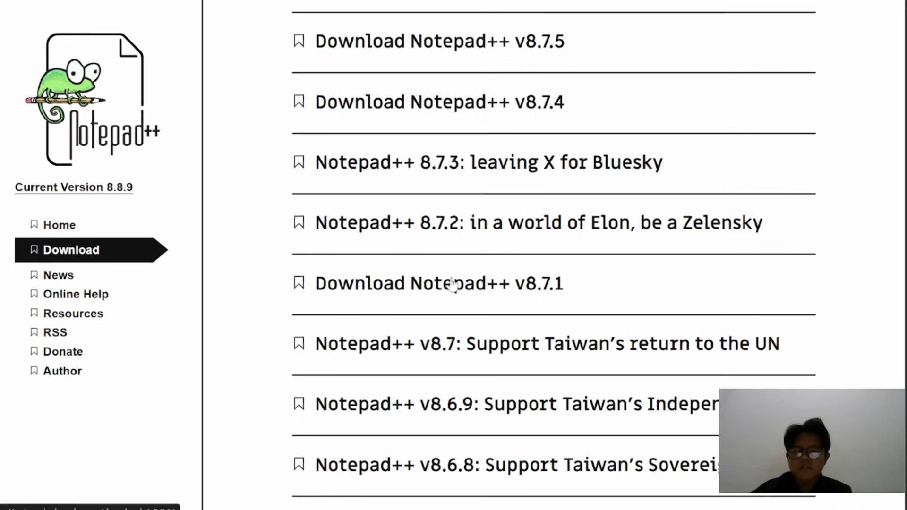
pyautogui.click(504, 292)
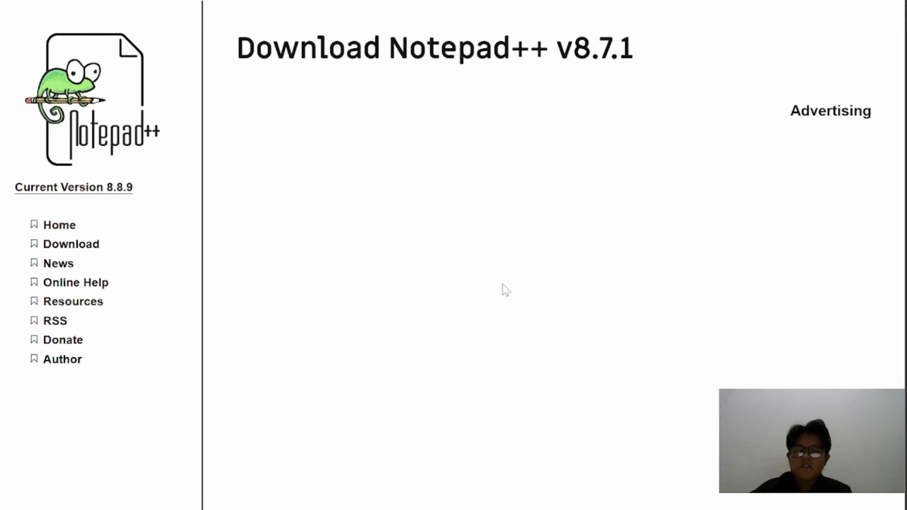
pyautogui.scroll(-5, 505, 289)
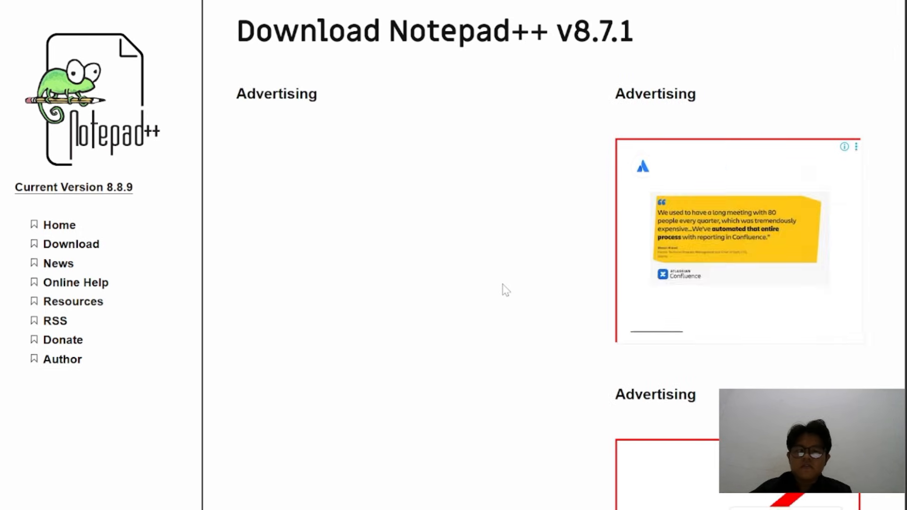
pyautogui.scroll(-5, 505, 290)
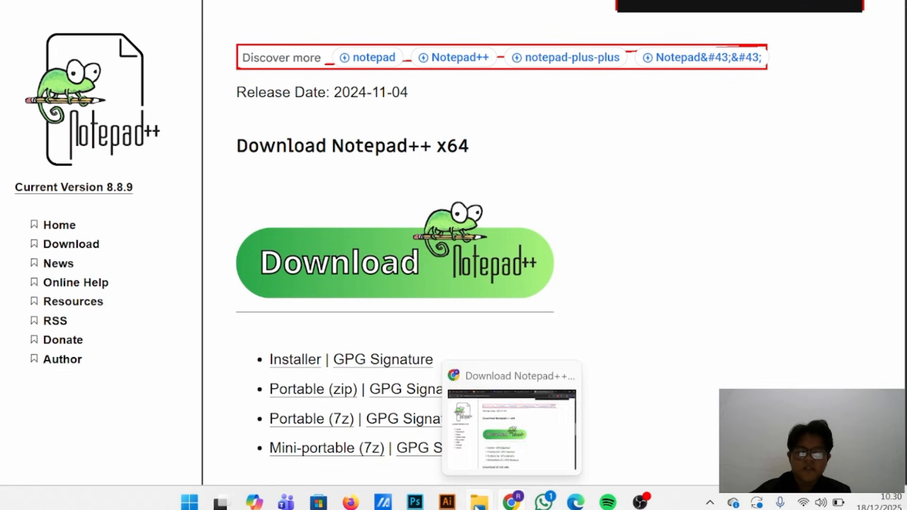
# Check the APLIKASI OMEKA folder in File Explorer, and open PECL's imagick 3.7.0 for Windows page at its DLL List in a new Chrome tab
pyautogui.moveTo(479, 501)
pyautogui.click(488, 432)
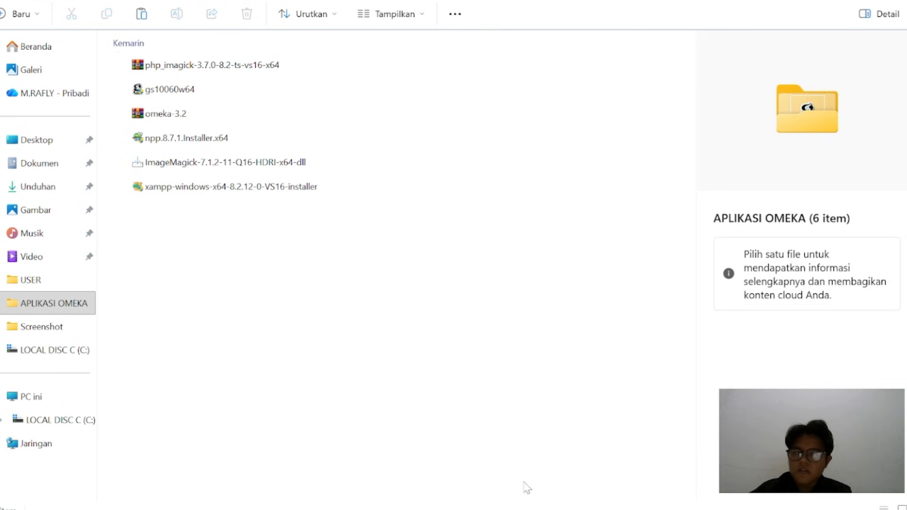
pyautogui.moveTo(523, 509)
pyautogui.click(519, 466)
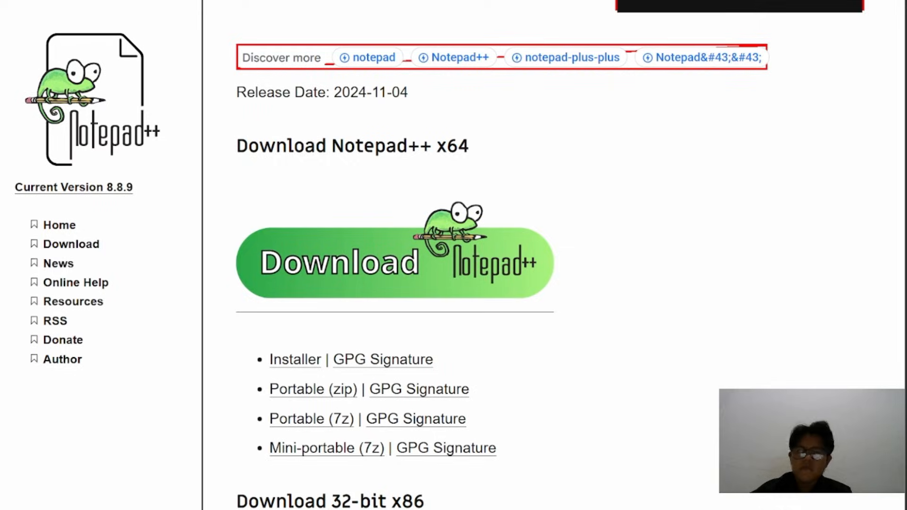
pyautogui.hotkey('ctrl', 't')
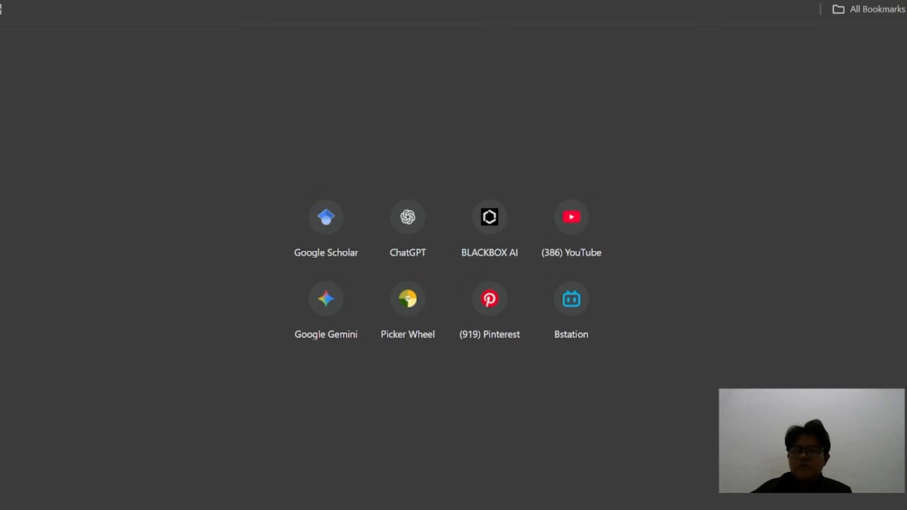
pyautogui.write('imag')
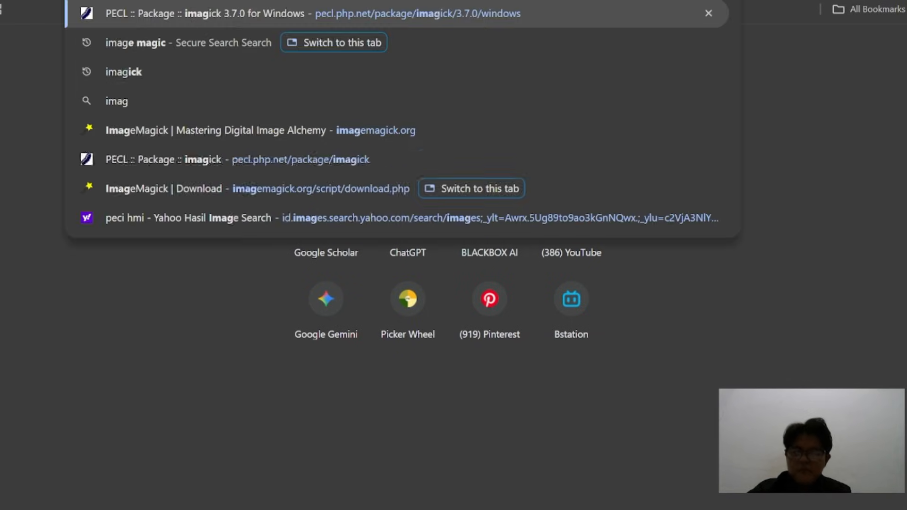
pyautogui.click(343, 10)
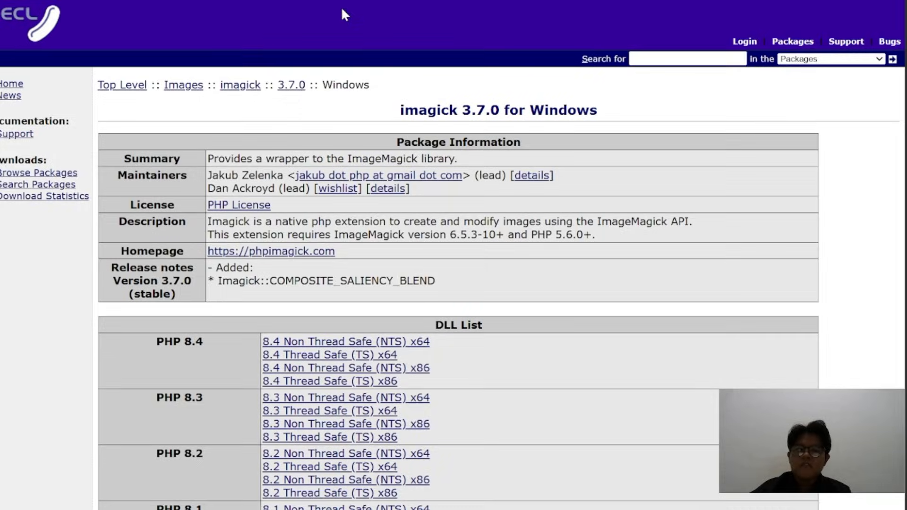
pyautogui.scroll(-3, 340, 260)
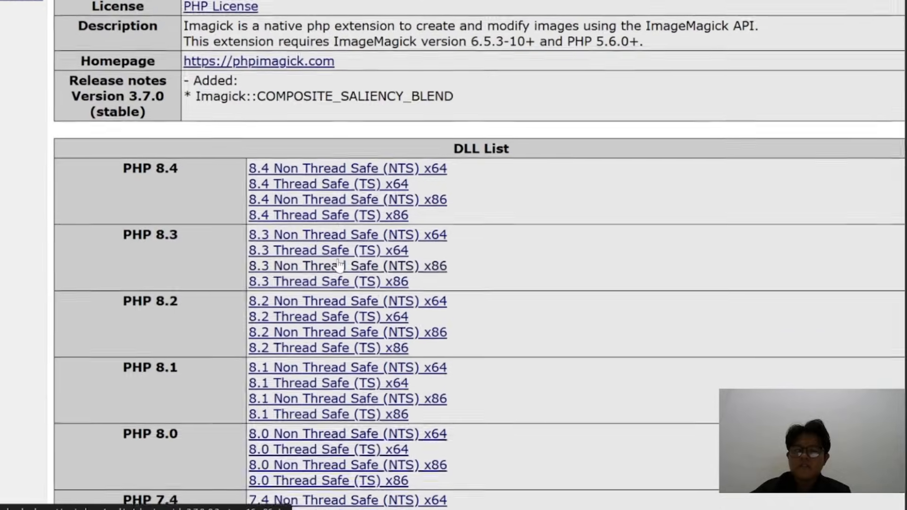
pyautogui.scroll(-1, 339, 265)
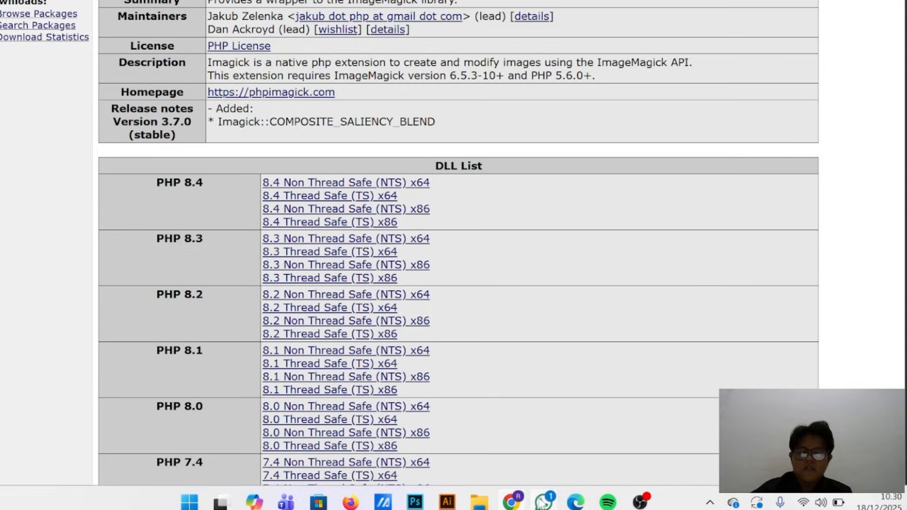
# Recheck the APLIKASI OMEKA folder, and open the Ghostscript Downloads page from a "ghost script" search in a new Chrome tab
pyautogui.moveTo(543, 503)
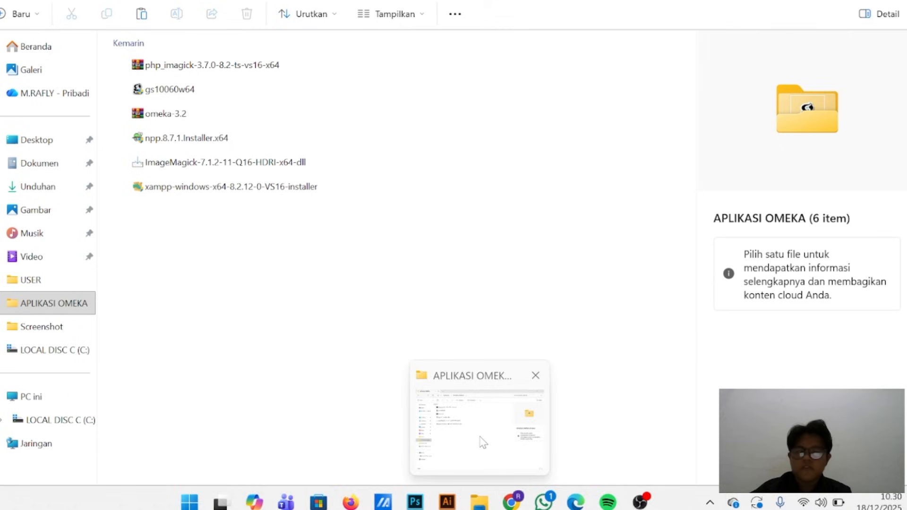
pyautogui.click(482, 439)
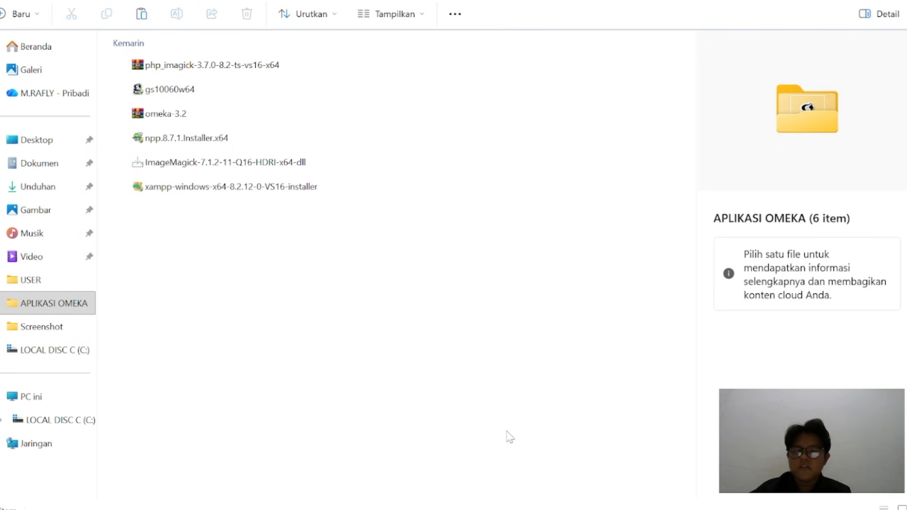
pyautogui.moveTo(518, 505)
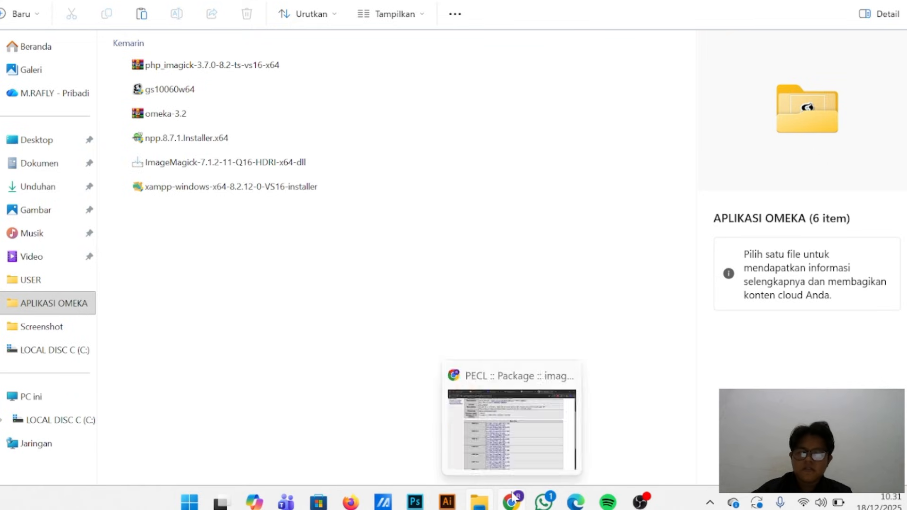
pyautogui.click(518, 443)
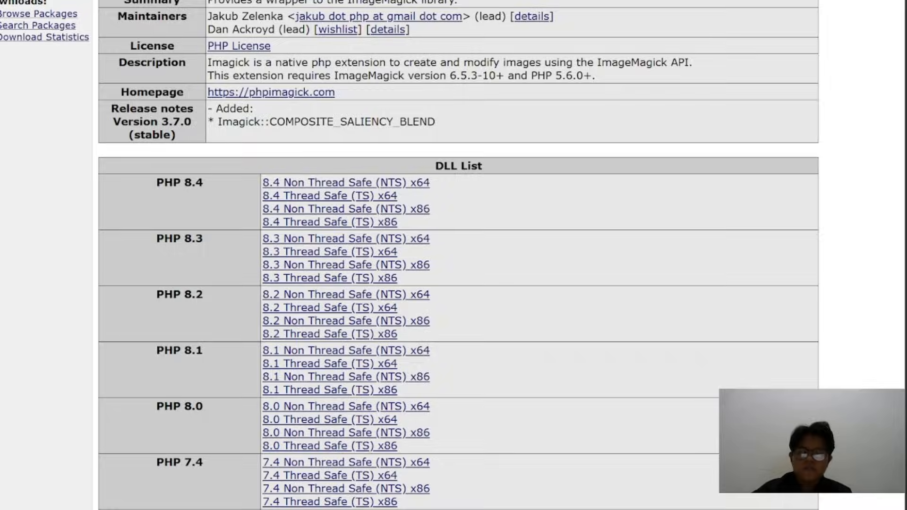
pyautogui.hotkey('ctrl', 't')
pyautogui.write('ghost script')
pyautogui.press('Return')
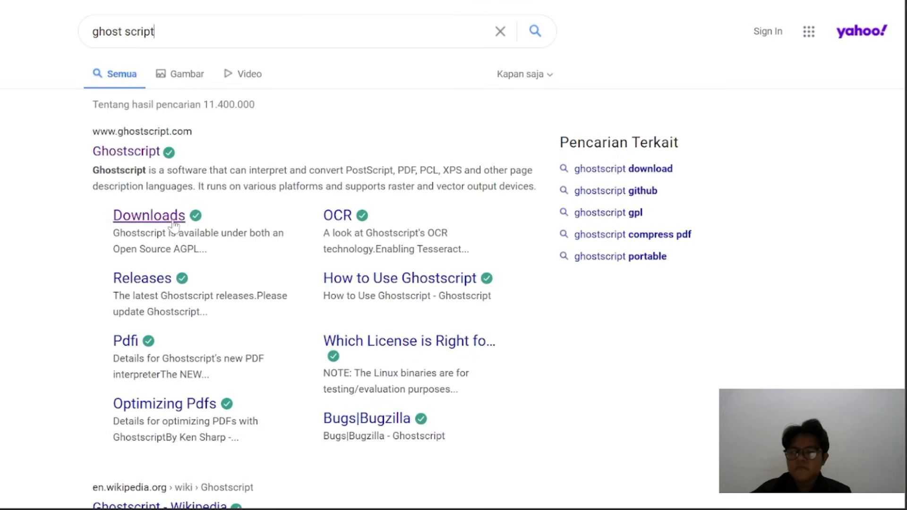
pyautogui.click(173, 221)
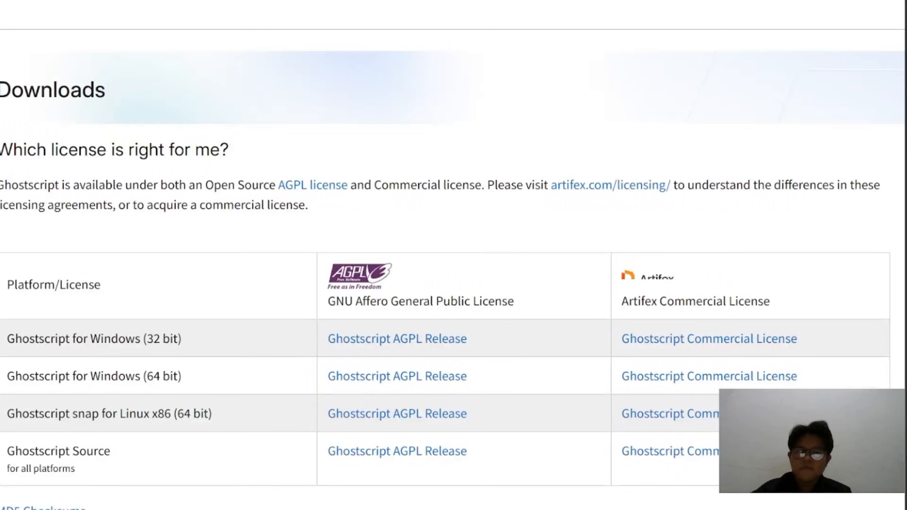
pyautogui.scroll(-2, 448, 221)
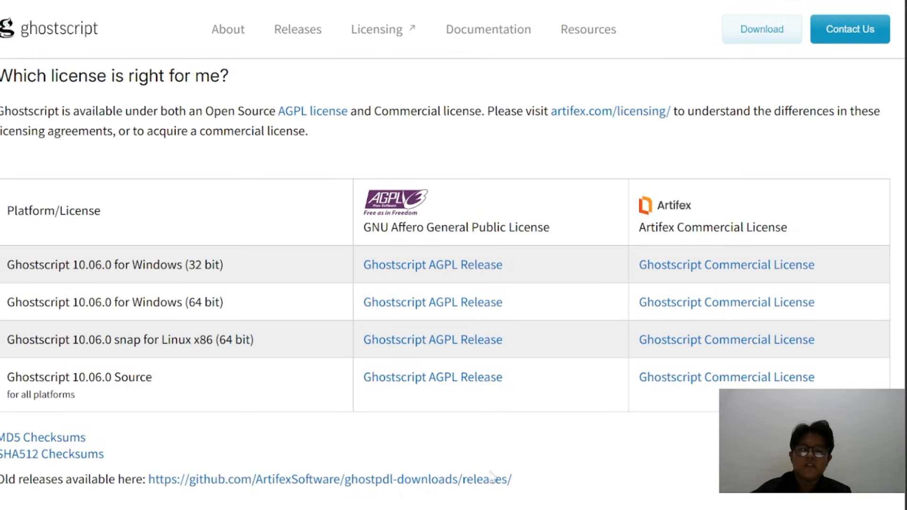
# Launch xampp-windows-x64-8.2.12-0-VS16-installer from the APLIKASI OMEKA folder in File Explorer and proceed to the component selection
pyautogui.moveTo(480, 508)
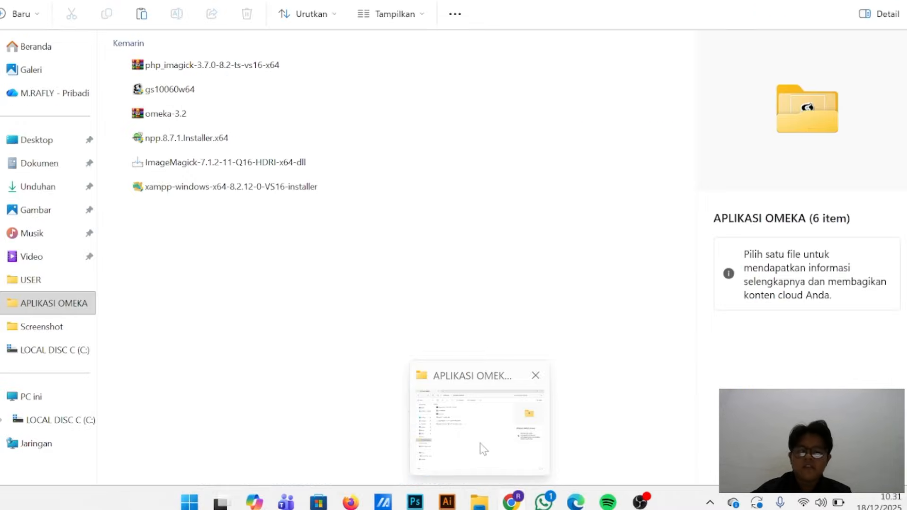
pyautogui.click(480, 443)
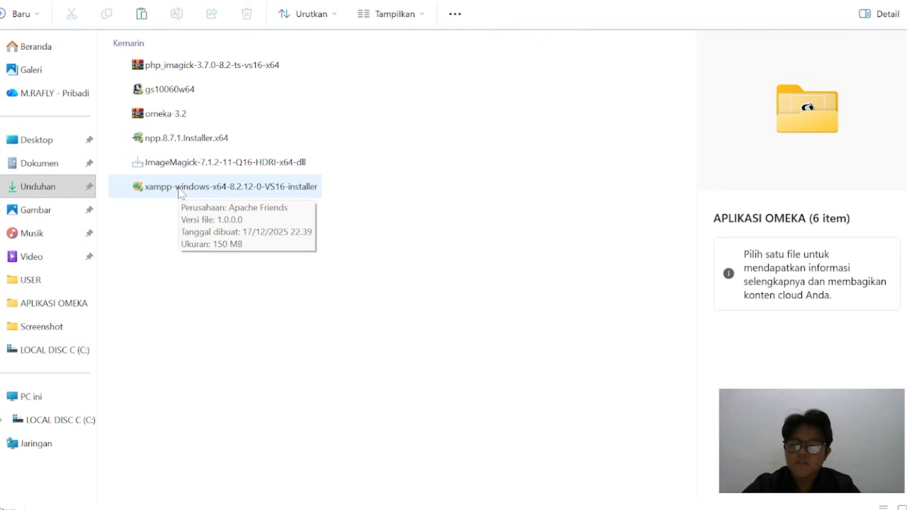
pyautogui.doubleClick(218, 189)
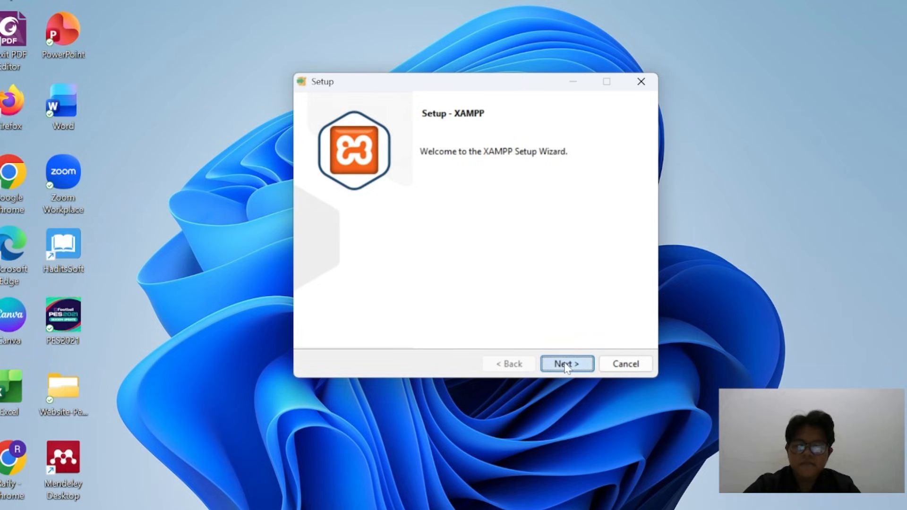
pyautogui.click(566, 364)
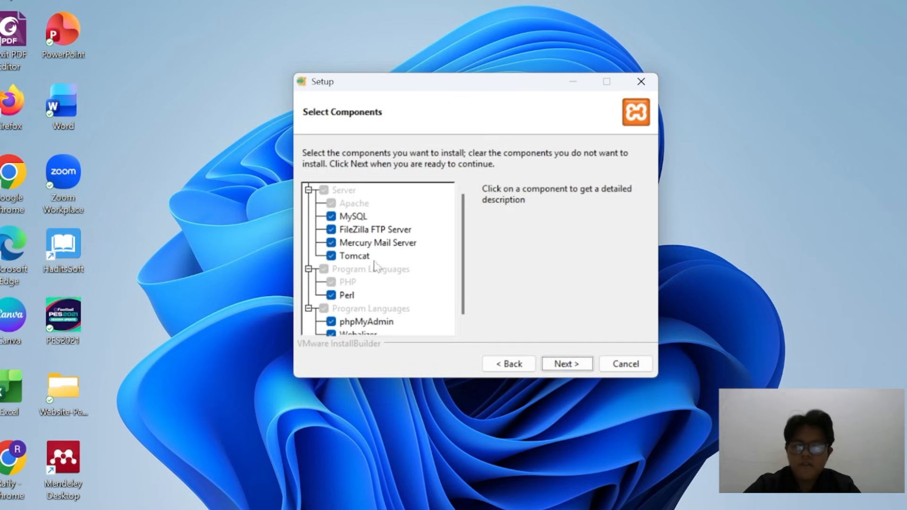
# Exclude FileZilla FTP Server, Mercury Mail Server, Tomcat, Webalizer and Fake Sendmail from the XAMPP components and accept the selection
pyautogui.click(332, 231)
pyautogui.click(332, 242)
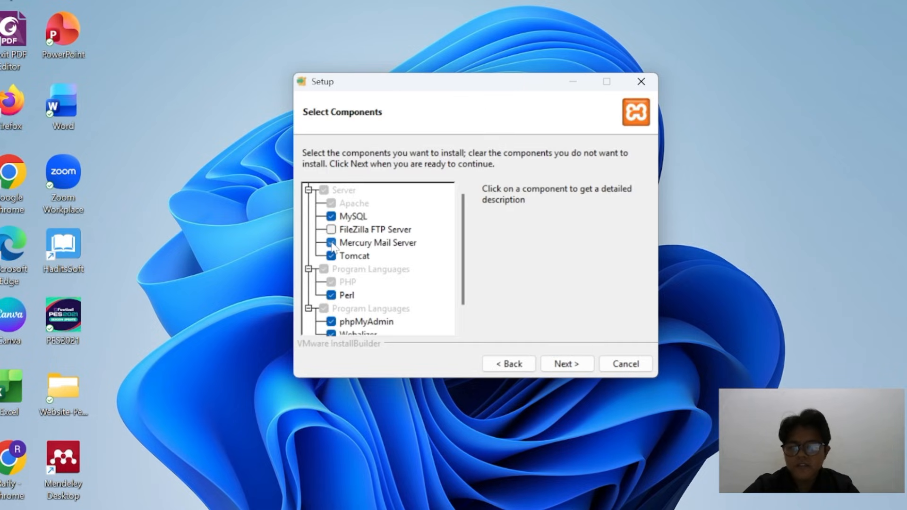
pyautogui.click(332, 255)
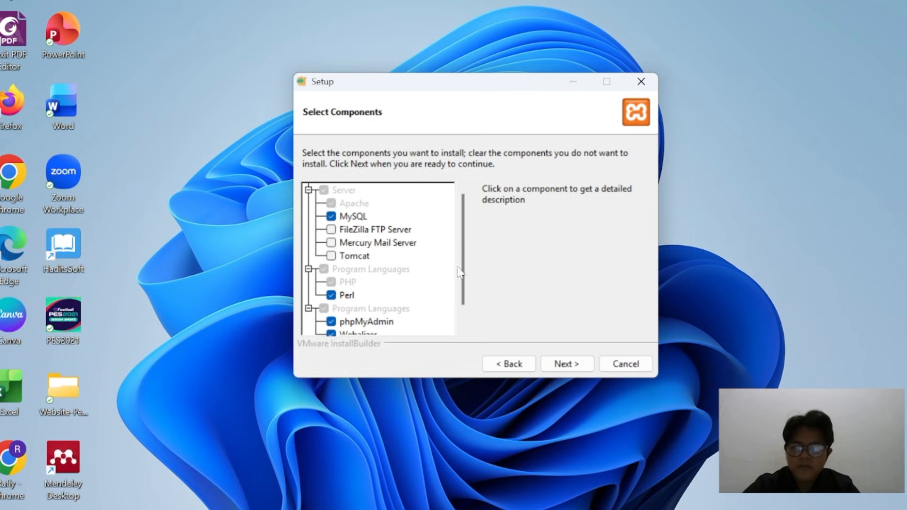
pyautogui.moveTo(467, 268); pyautogui.dragTo(467, 295)
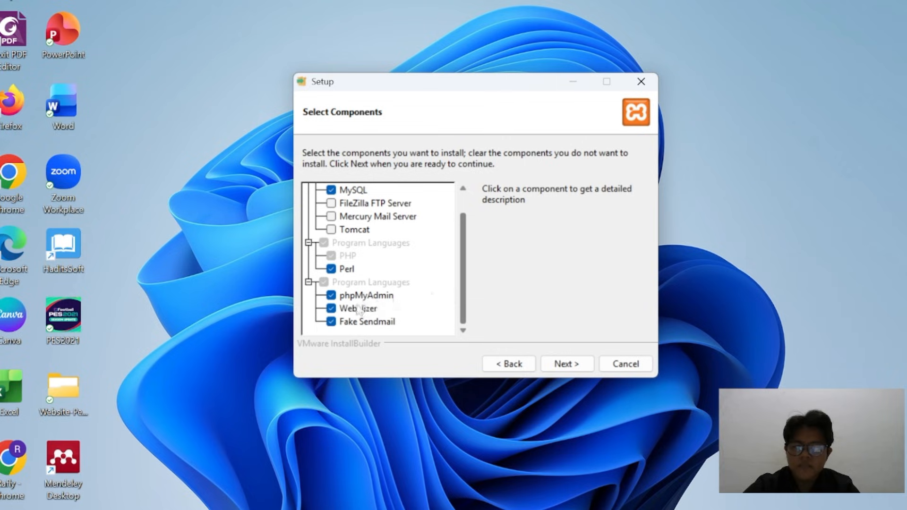
pyautogui.click(331, 308)
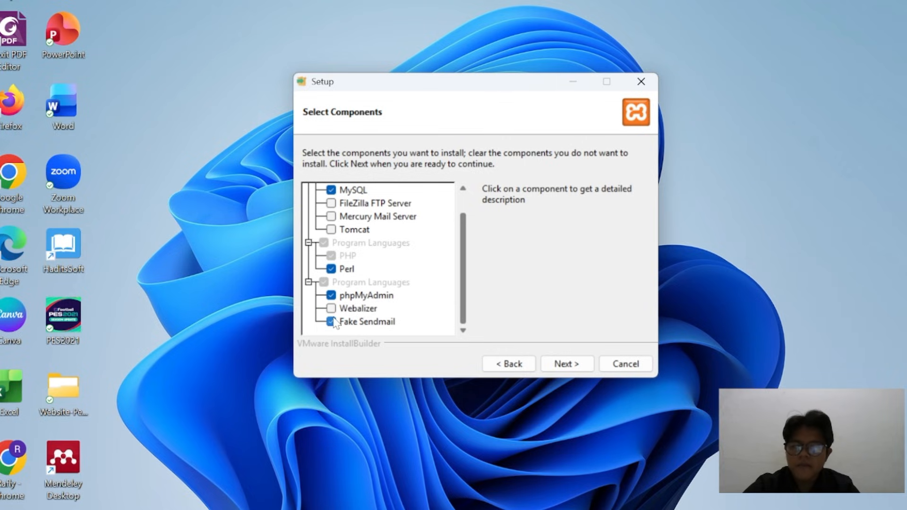
pyautogui.click(331, 322)
pyautogui.click(567, 364)
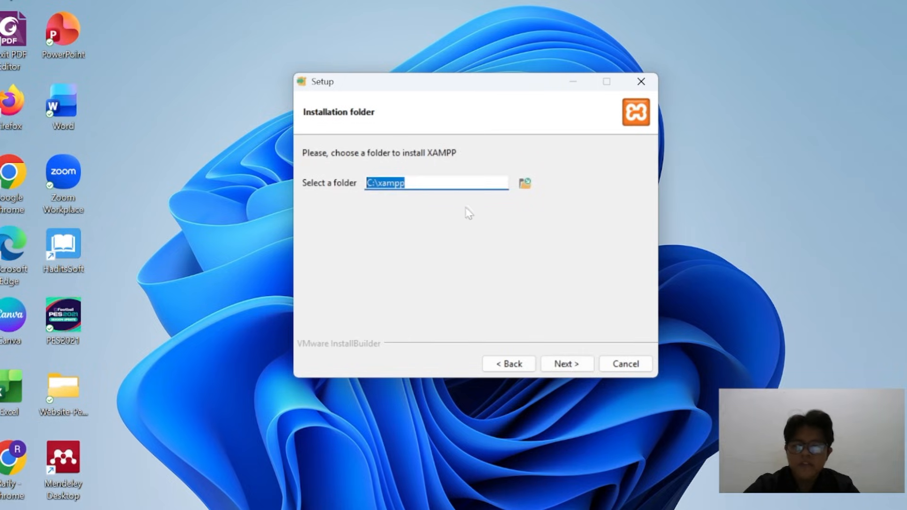
# Accept C:\xampp as the installation folder and English as the language, and start installing XAMPP
pyautogui.click(568, 363)
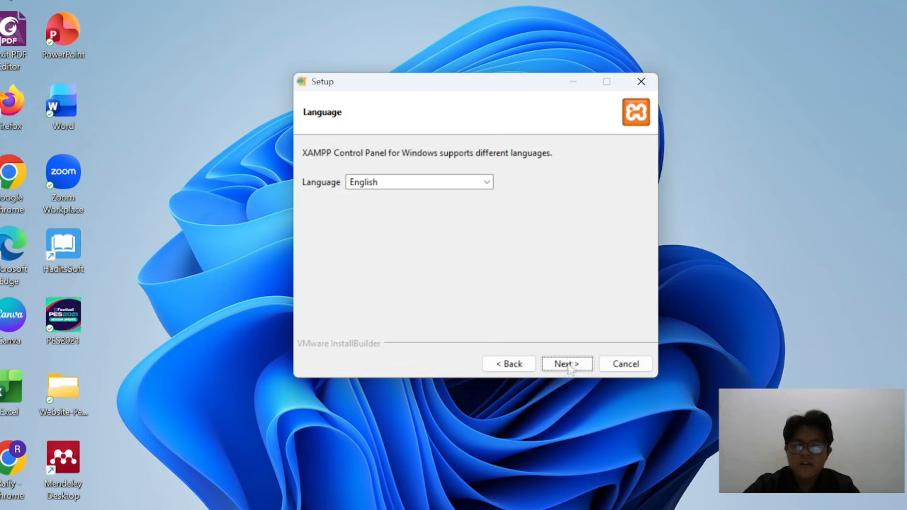
pyautogui.click(571, 369)
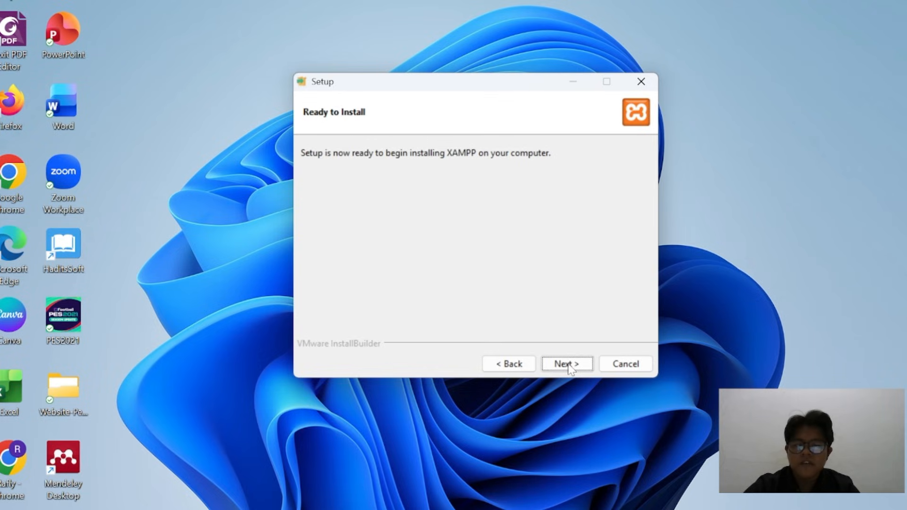
pyautogui.click(569, 366)
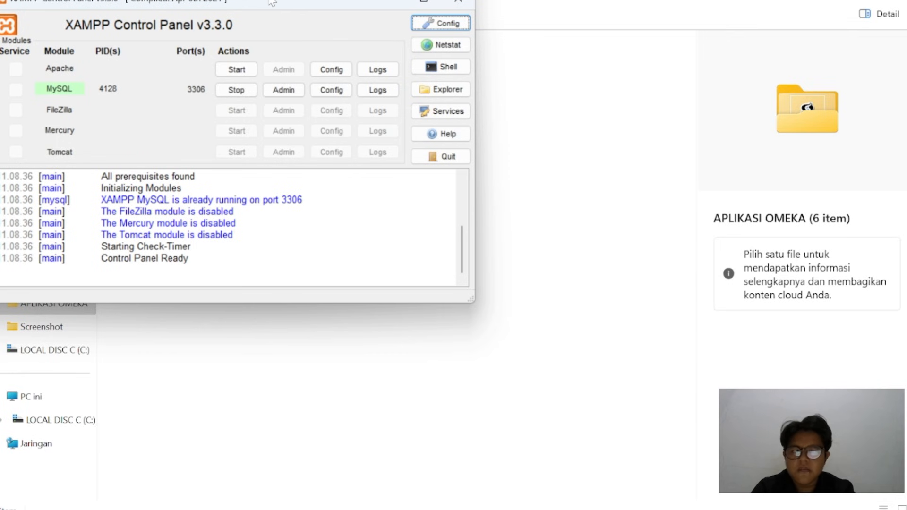
# Stop the MySQL module in the XAMPP Control Panel and close the control panel
pyautogui.moveTo(272, 3); pyautogui.dragTo(617, 30)
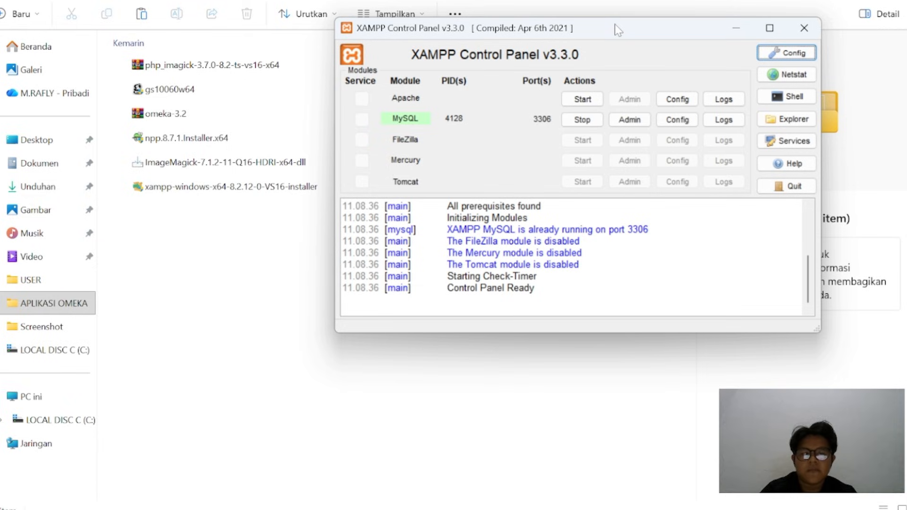
pyautogui.click(588, 121)
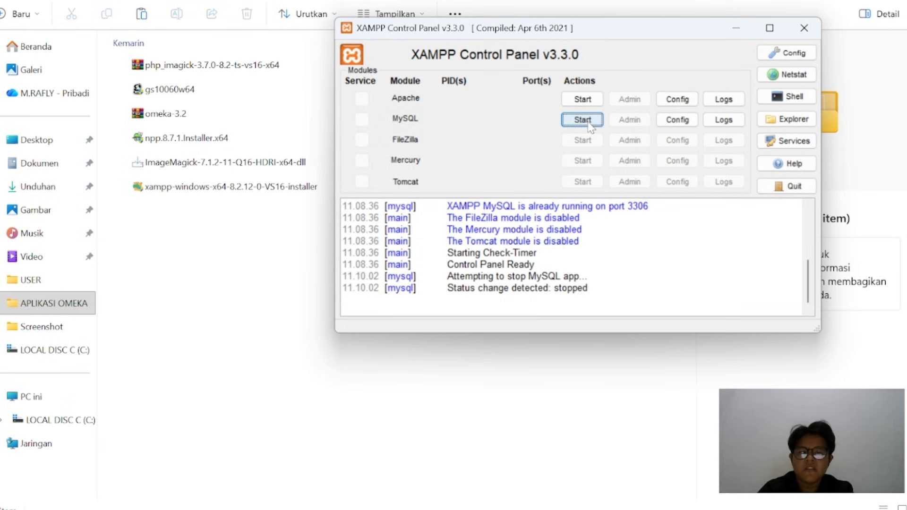
pyautogui.click(803, 29)
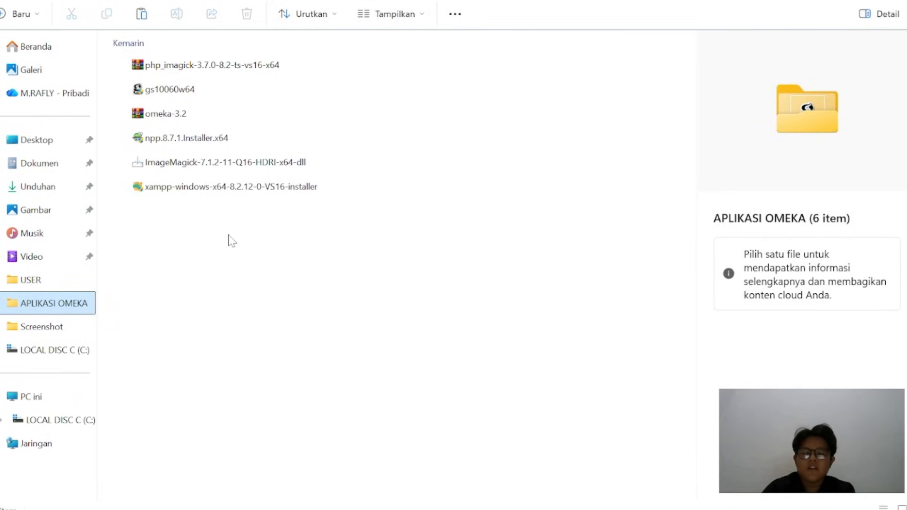
# Open the php_imagick-3.7.0-8.2-ts-vs16-x64 archive in WinRAR and dismiss the licence purchase reminder
pyautogui.doubleClick(217, 69)
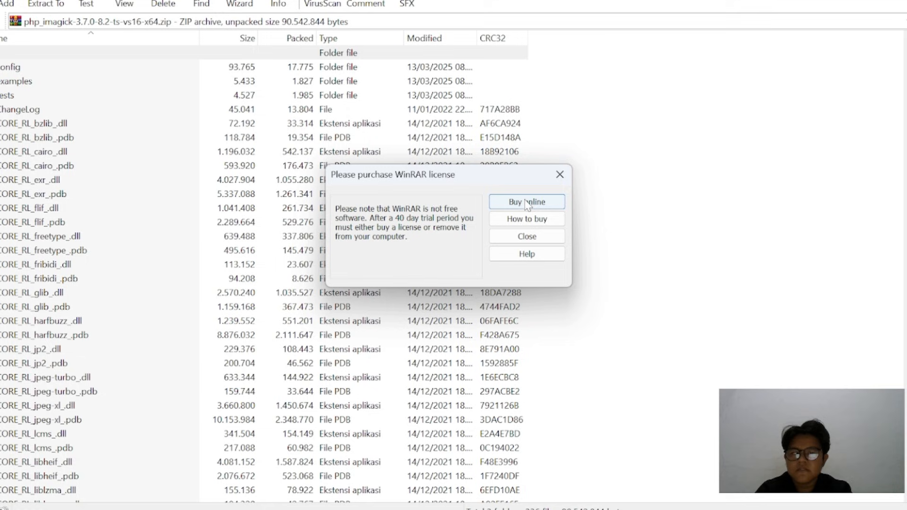
pyautogui.click(560, 174)
pyautogui.scroll(-20, 203, 254)
pyautogui.scroll(-20, 204, 255)
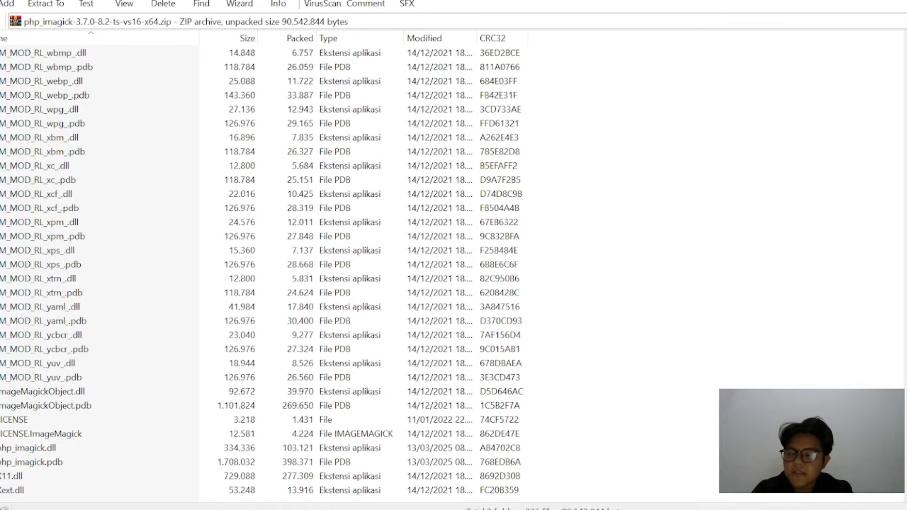
pyautogui.click(27, 448)
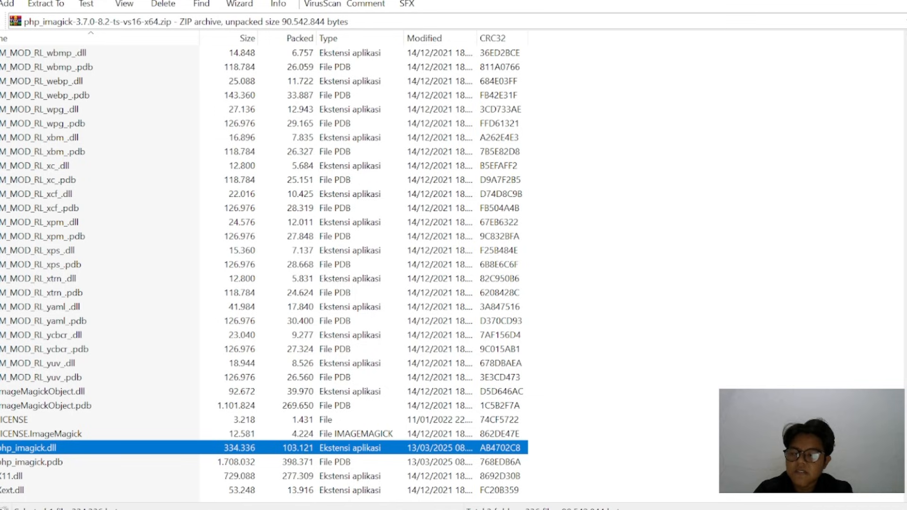
pyautogui.rightClick(21, 452)
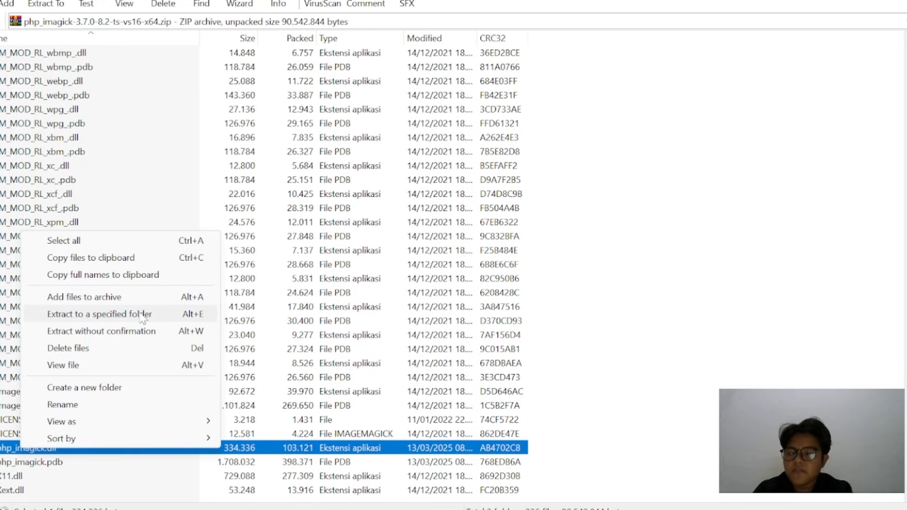
pyautogui.click(99, 315)
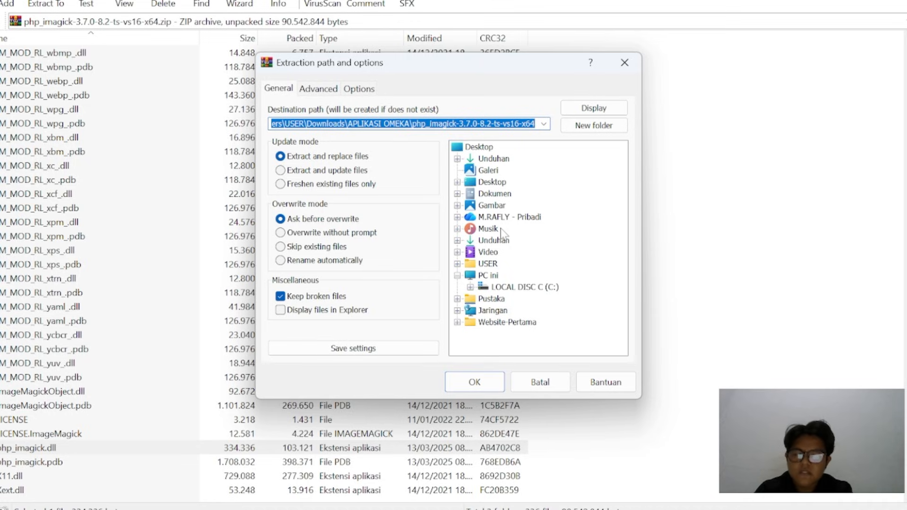
pyautogui.click(471, 288)
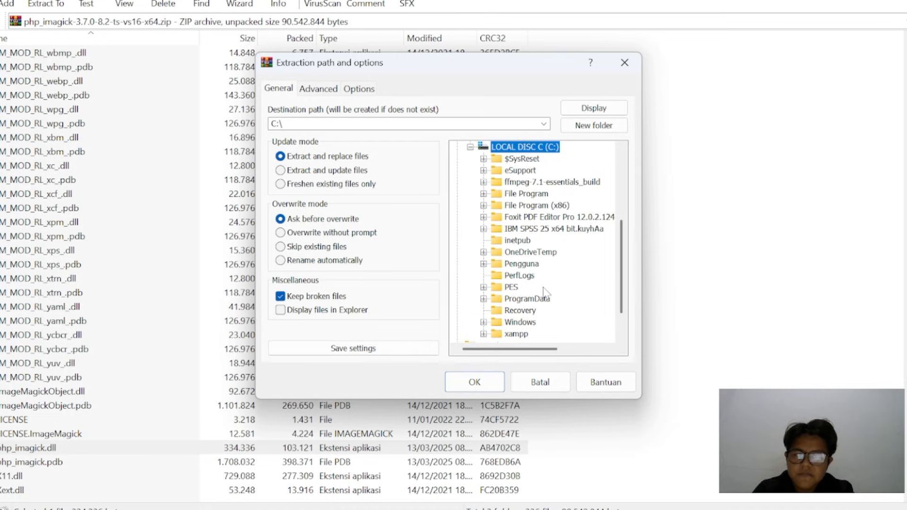
pyautogui.scroll(-1, 475, 297)
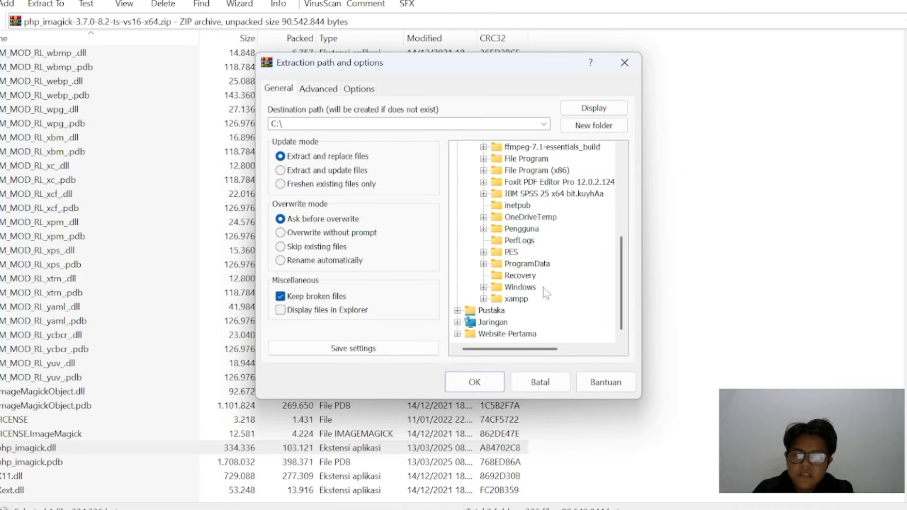
pyautogui.click(484, 299)
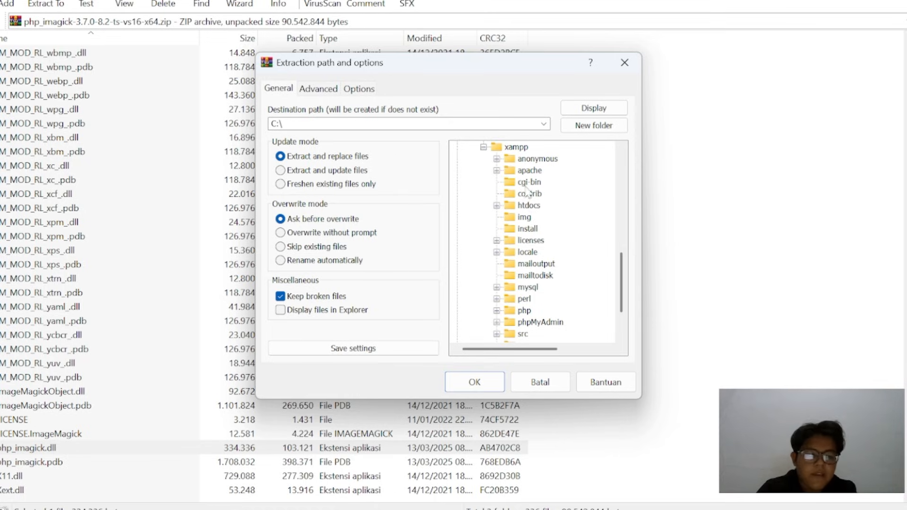
pyautogui.click(497, 310)
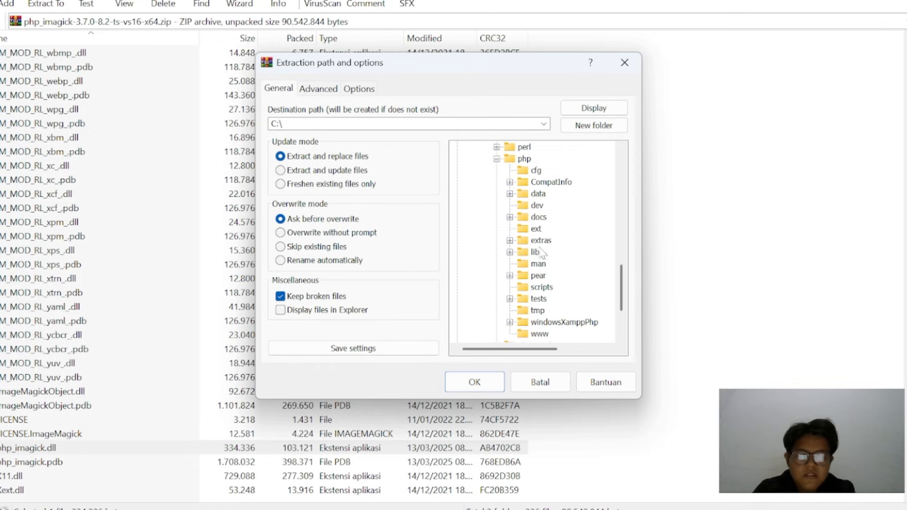
pyautogui.click(535, 230)
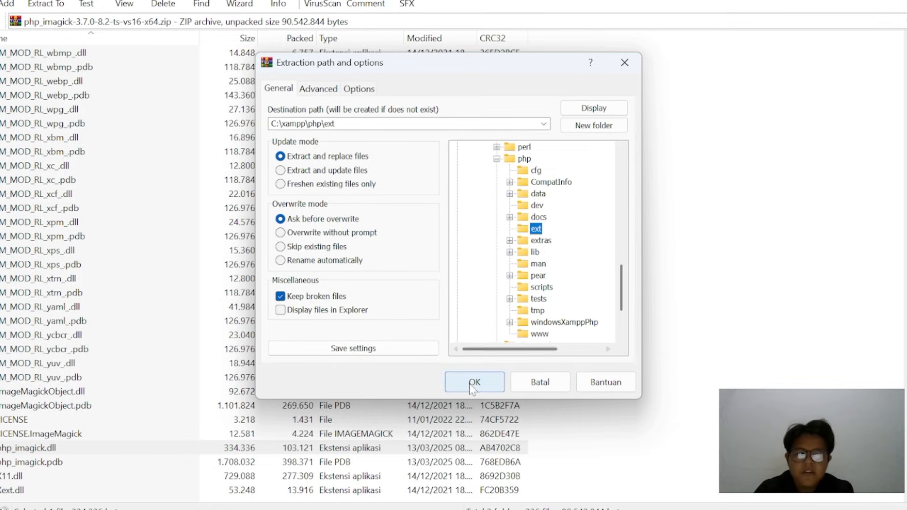
pyautogui.click(626, 63)
# Select every file in the archive from CORE_RL_bzlib_.dll through the last entry in the list
pyautogui.scroll(20, 227, 237)
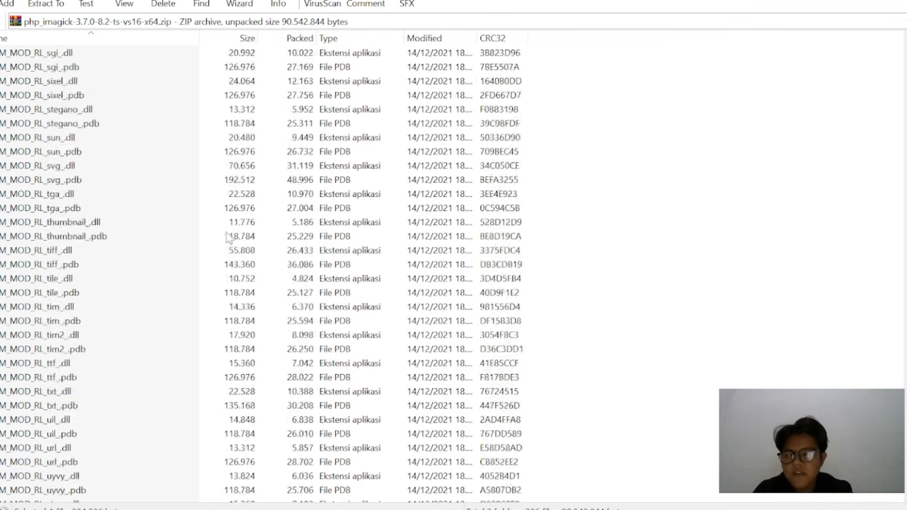
pyautogui.scroll(20, 227, 238)
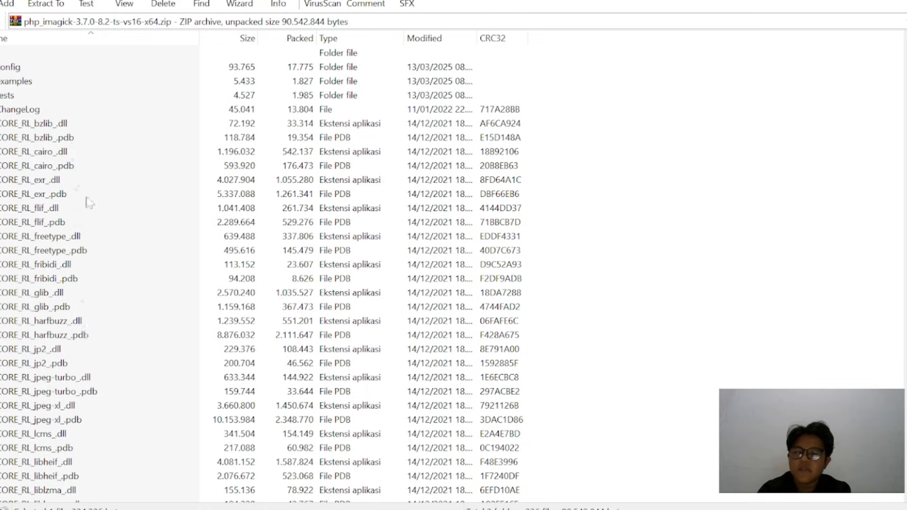
pyautogui.click(75, 125)
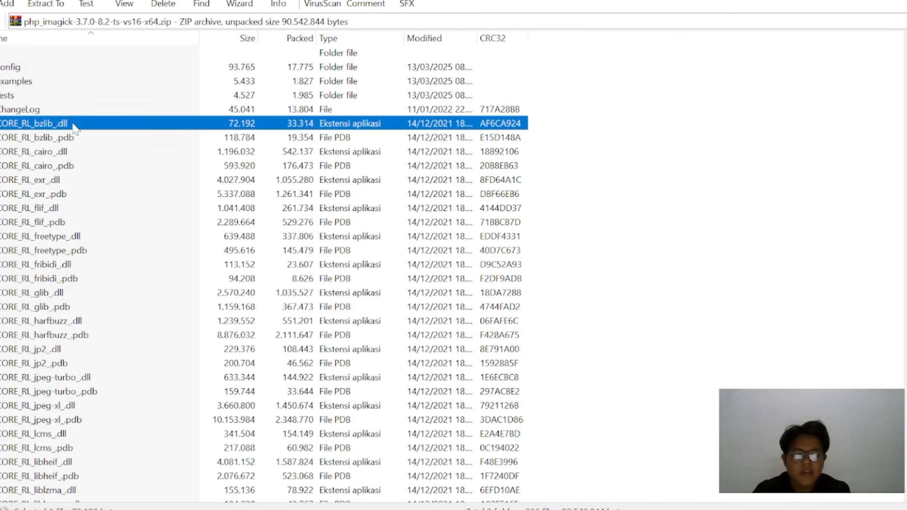
pyautogui.hotkey('shift', 'Down')
pyautogui.hotkey('shift', 'Down')
pyautogui.hotkey('shift', 'Down')
pyautogui.hotkey('shift', 'Down')
pyautogui.hotkey('shift', 'Down')
pyautogui.hotkey('shift', 'Down')
pyautogui.hotkey('shift', 'Down')
pyautogui.hotkey('shift', 'Down')
pyautogui.hotkey('shift', 'Down')
pyautogui.hotkey('shift', 'Down')
pyautogui.hotkey('shift', 'Down')
pyautogui.hotkey('shift', 'Down')
pyautogui.hotkey('shift', 'Down')
pyautogui.hotkey('shift', 'Down')
pyautogui.hotkey('shift', 'Down')
pyautogui.hotkey('shift', 'Down')
pyautogui.hotkey('shift', 'Down')
pyautogui.hotkey('shift', 'Down')
pyautogui.hotkey('shift', 'Down')
pyautogui.hotkey('shift', 'Down')
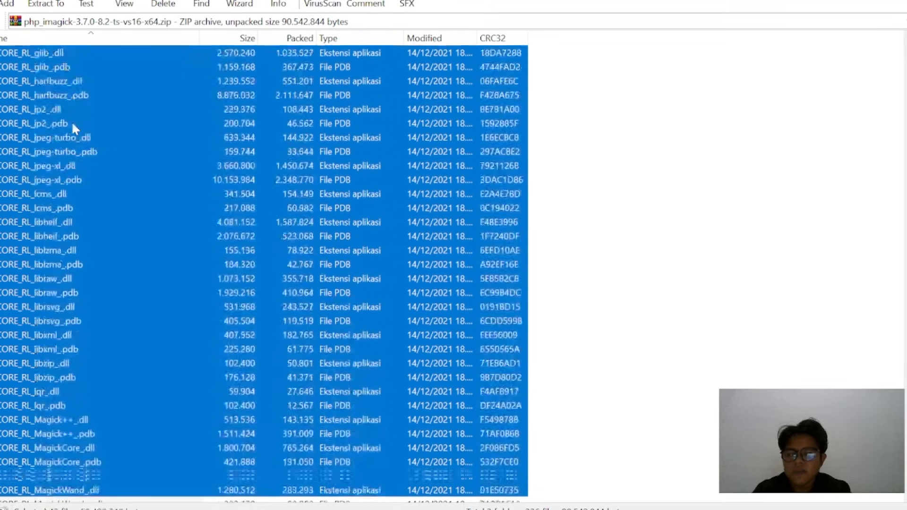
pyautogui.hotkey('shift', 'Down')
pyautogui.hotkey('shift', 'Down')
pyautogui.hotkey('shift', 'Down')
pyautogui.hotkey('shift', 'Down')
pyautogui.hotkey('shift', 'Down')
pyautogui.hotkey('shift', 'Down')
pyautogui.hotkey('shift', 'Down')
pyautogui.hotkey('shift', 'Down')
pyautogui.hotkey('shift', 'Down')
pyautogui.hotkey('shift', 'Down')
pyautogui.hotkey('shift', 'Down')
pyautogui.hotkey('shift', 'Down')
pyautogui.hotkey('shift', 'Down')
pyautogui.hotkey('shift', 'Down')
pyautogui.hotkey('shift', 'Down')
pyautogui.hotkey('shift', 'Down')
pyautogui.hotkey('shift', 'Down')
pyautogui.hotkey('shift', 'Down')
pyautogui.hotkey('shift', 'Down')
pyautogui.hotkey('shift', 'Down')
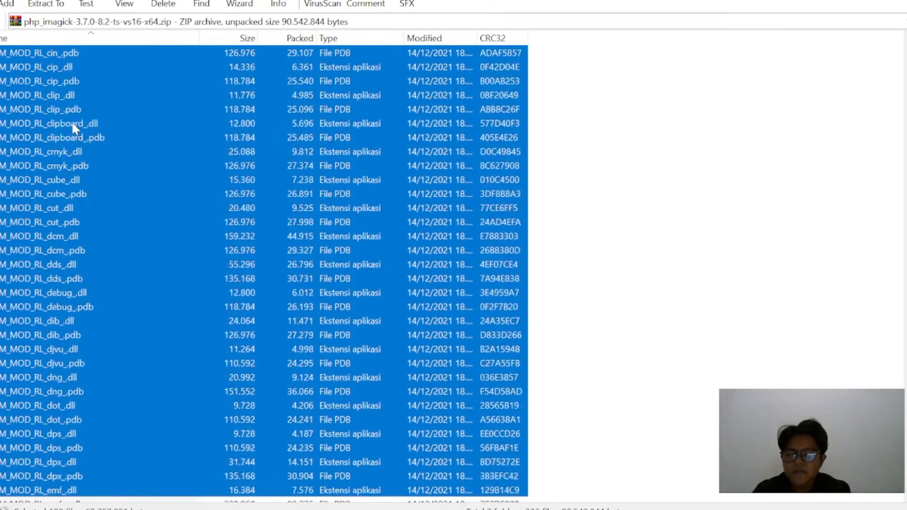
pyautogui.hotkey('shift', 'Down')
pyautogui.hotkey('shift', 'Down')
pyautogui.hotkey('shift', 'Down')
pyautogui.hotkey('shift', 'Down')
pyautogui.hotkey('shift', 'Down')
pyautogui.hotkey('shift', 'Down')
pyautogui.hotkey('shift', 'Down')
pyautogui.hotkey('shift', 'Down')
pyautogui.hotkey('shift', 'Down')
pyautogui.hotkey('shift', 'Down')
pyautogui.hotkey('shift', 'Down')
pyautogui.hotkey('shift', 'Down')
pyautogui.hotkey('shift', 'Down')
pyautogui.hotkey('shift', 'Down')
pyautogui.hotkey('shift', 'Down')
pyautogui.hotkey('shift', 'Down')
pyautogui.hotkey('shift', 'Down')
pyautogui.hotkey('shift', 'Down')
pyautogui.hotkey('shift', 'Down')
pyautogui.hotkey('shift', 'Down')
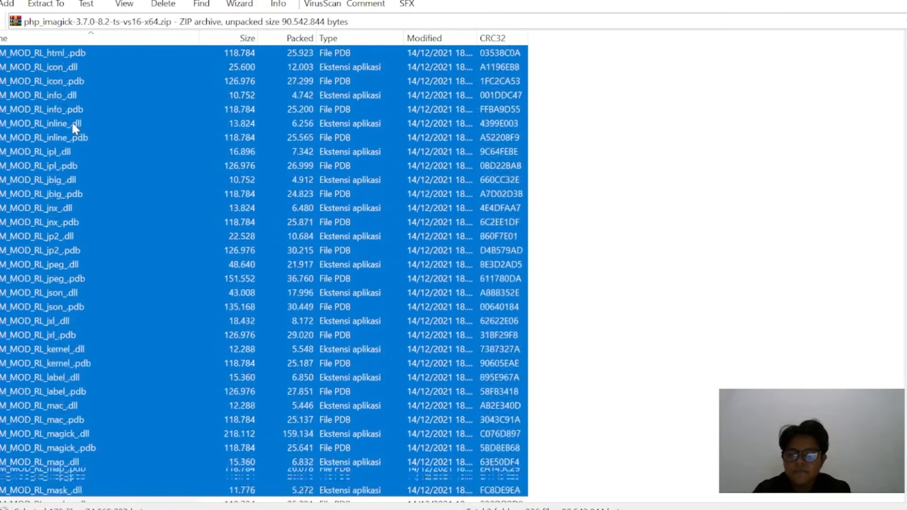
pyautogui.hotkey('shift', 'Down')
pyautogui.hotkey('shift', 'Down')
pyautogui.hotkey('shift', 'Down')
pyautogui.hotkey('shift', 'Down')
pyautogui.hotkey('shift', 'Down')
pyautogui.hotkey('shift', 'Down')
pyautogui.hotkey('shift', 'Down')
pyautogui.hotkey('shift', 'Down')
pyautogui.hotkey('shift', 'Down')
pyautogui.hotkey('shift', 'Down')
pyautogui.hotkey('shift', 'Down')
pyautogui.hotkey('shift', 'Down')
pyautogui.hotkey('shift', 'Down')
pyautogui.hotkey('shift', 'Down')
pyautogui.hotkey('shift', 'Down')
pyautogui.hotkey('shift', 'Down')
pyautogui.hotkey('shift', 'Down')
pyautogui.hotkey('shift', 'Down')
pyautogui.hotkey('shift', 'Down')
pyautogui.hotkey('shift', 'Down')
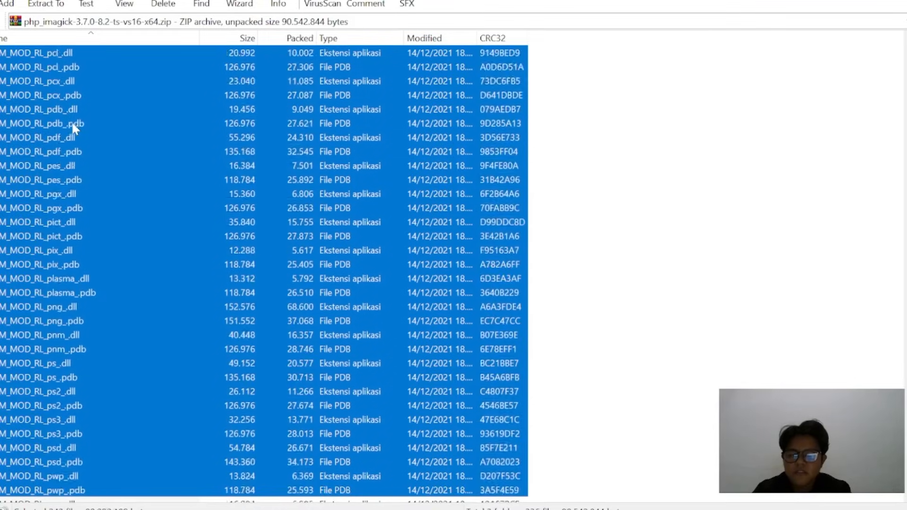
pyautogui.hotkey('shift', 'Down')
pyautogui.hotkey('shift', 'Down')
pyautogui.hotkey('shift', 'Down')
pyautogui.hotkey('shift', 'Down')
pyautogui.hotkey('shift', 'Down')
pyautogui.hotkey('shift', 'Down')
pyautogui.hotkey('shift', 'Down')
pyautogui.hotkey('shift', 'Down')
pyautogui.hotkey('shift', 'Down')
pyautogui.hotkey('shift', 'Down')
pyautogui.hotkey('shift', 'Down')
pyautogui.hotkey('shift', 'Down')
pyautogui.hotkey('shift', 'Down')
pyautogui.hotkey('shift', 'Down')
pyautogui.hotkey('shift', 'Down')
pyautogui.hotkey('shift', 'Down')
pyautogui.hotkey('shift', 'Down')
pyautogui.hotkey('shift', 'Down')
pyautogui.hotkey('shift', 'Down')
pyautogui.hotkey('shift', 'Down')
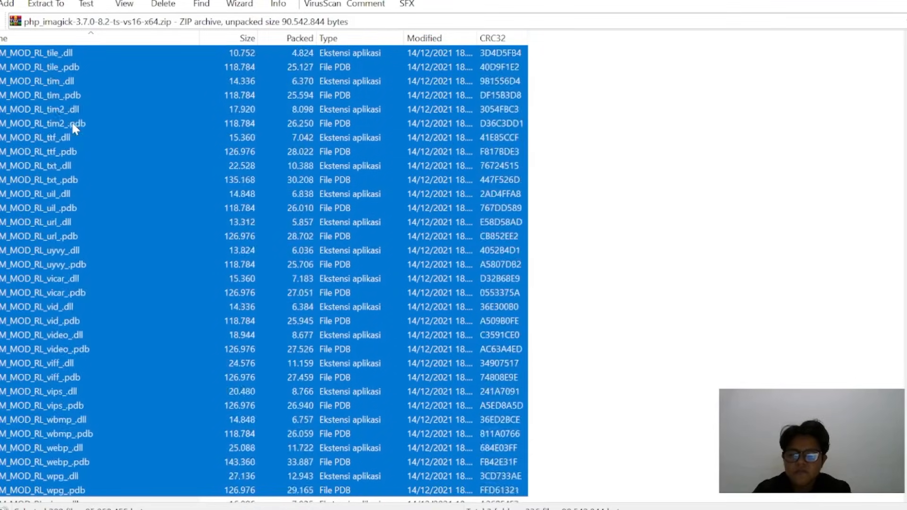
pyautogui.hotkey('shift', 'Down')
pyautogui.hotkey('shift', 'Down')
pyautogui.hotkey('shift', 'Down')
pyautogui.hotkey('shift', 'Down')
pyautogui.hotkey('shift', 'Down')
pyautogui.hotkey('shift', 'Down')
pyautogui.hotkey('shift', 'Down')
pyautogui.hotkey('shift', 'Down')
pyautogui.hotkey('shift', 'Down')
pyautogui.hotkey('shift', 'Down')
pyautogui.hotkey('shift', 'Down')
pyautogui.hotkey('shift', 'Down')
pyautogui.hotkey('shift', 'Down')
pyautogui.hotkey('shift', 'Down')
pyautogui.hotkey('shift', 'Down')
pyautogui.hotkey('shift', 'Down')
pyautogui.hotkey('shift', 'Down')
pyautogui.hotkey('shift', 'Down')
pyautogui.hotkey('shift', 'Down')
pyautogui.hotkey('shift', 'Down')
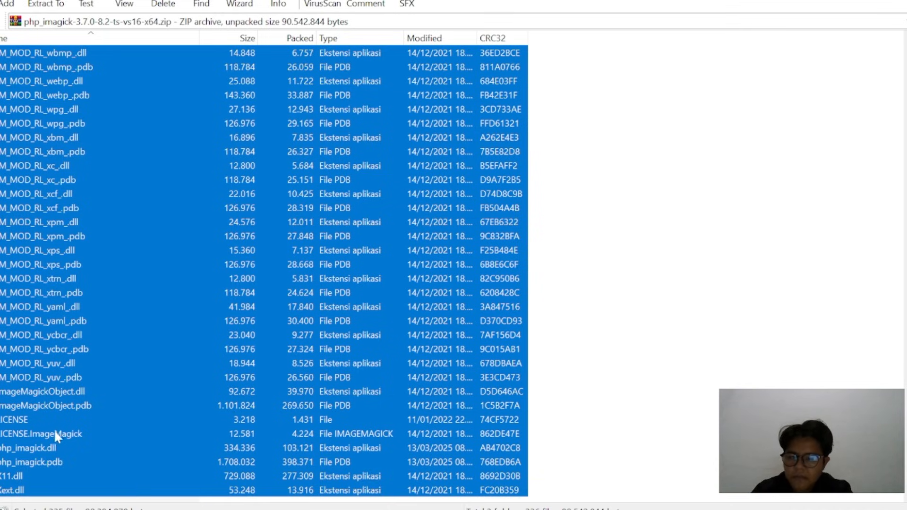
# Remove php_imagick.dll, php_imagick.pdb, LICENSE.ImageMagick, LICENSE and ImageMagickObject.pdb from the file selection
pyautogui.keyDown('ctrl'); pyautogui.click(57, 447); pyautogui.keyUp('ctrl')
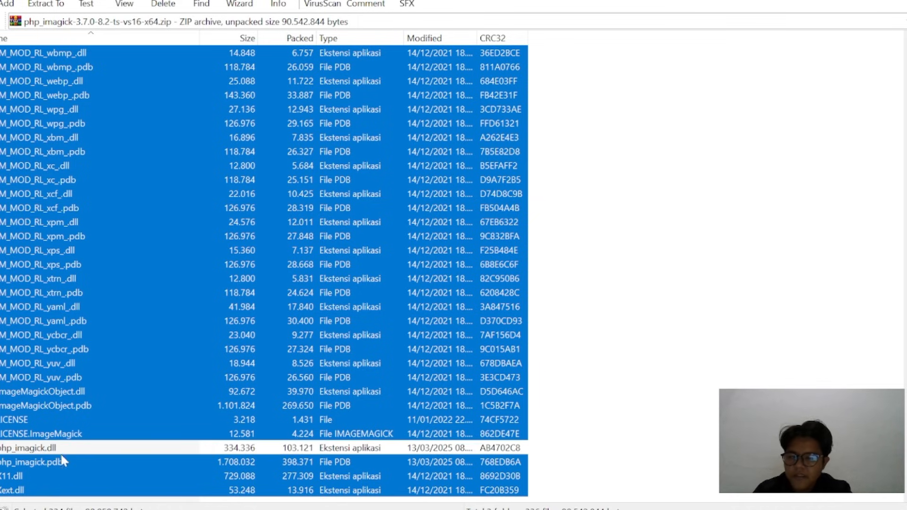
pyautogui.keyDown('ctrl'); pyautogui.click(63, 463); pyautogui.keyUp('ctrl')
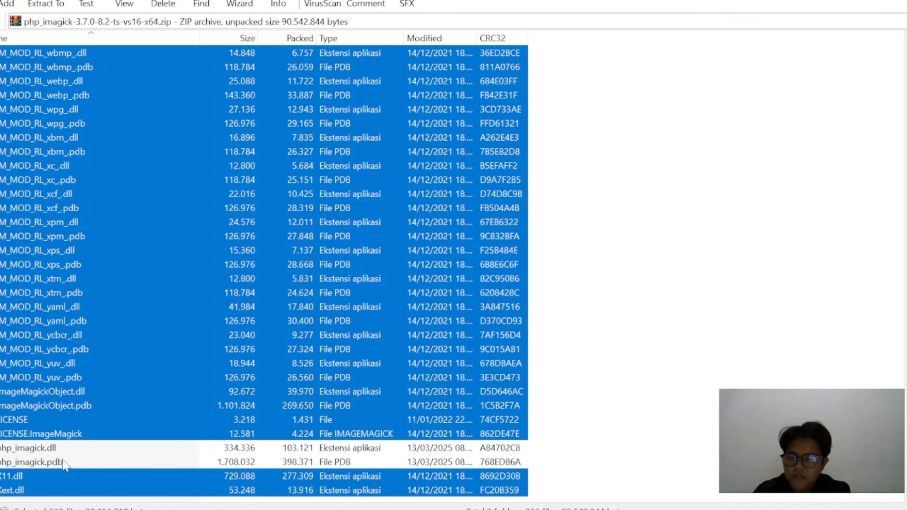
pyautogui.keyDown('ctrl'); pyautogui.click(71, 434); pyautogui.keyUp('ctrl')
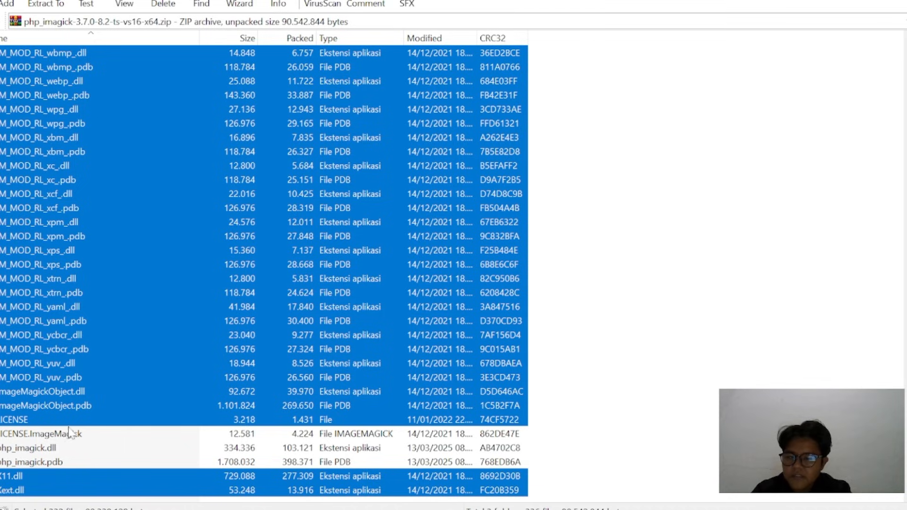
pyautogui.keyDown('ctrl'); pyautogui.click(66, 421); pyautogui.keyUp('ctrl')
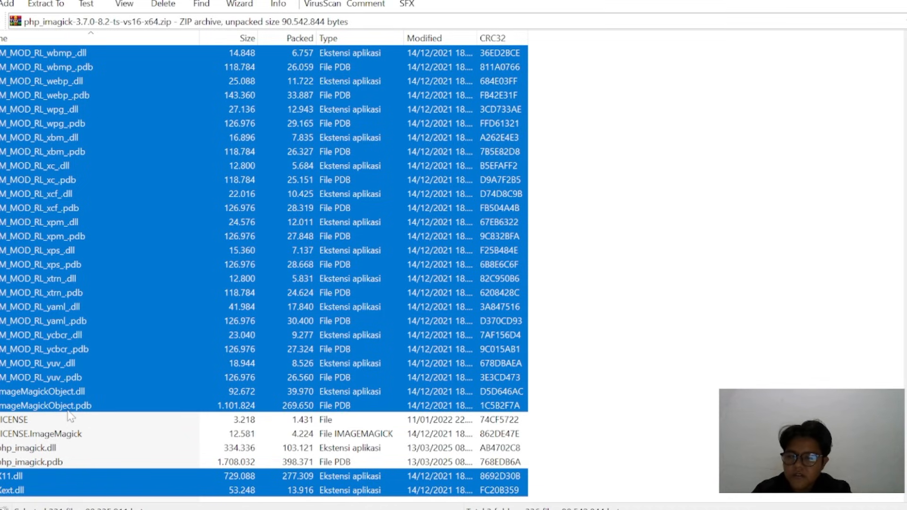
pyautogui.keyDown('ctrl'); pyautogui.click(68, 409); pyautogui.keyUp('ctrl')
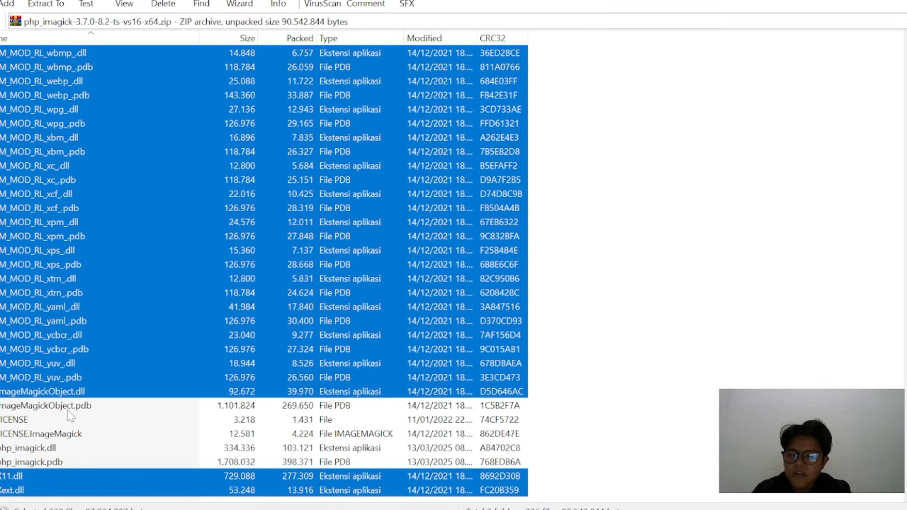
# Exclude the MOD_RL .pdb files from yuv back up to wbmp from the selection, keeping their .dll files selected
pyautogui.keyDown('ctrl'); pyautogui.click(74, 381); pyautogui.keyUp('ctrl')
pyautogui.keyDown('ctrl'); pyautogui.click(89, 348); pyautogui.keyUp('ctrl')
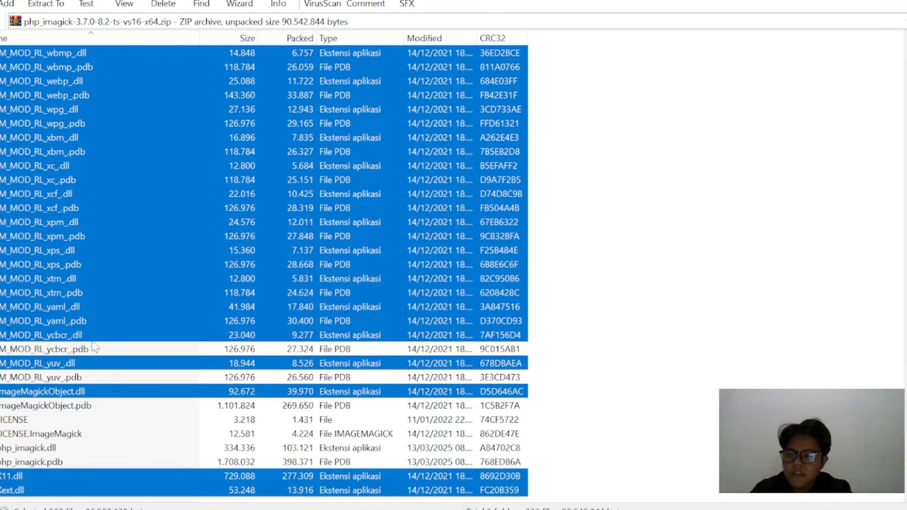
pyautogui.keyDown('ctrl'); pyautogui.click(93, 319); pyautogui.keyUp('ctrl')
pyautogui.moveTo(85, 290); pyautogui.dragTo(79, 265)
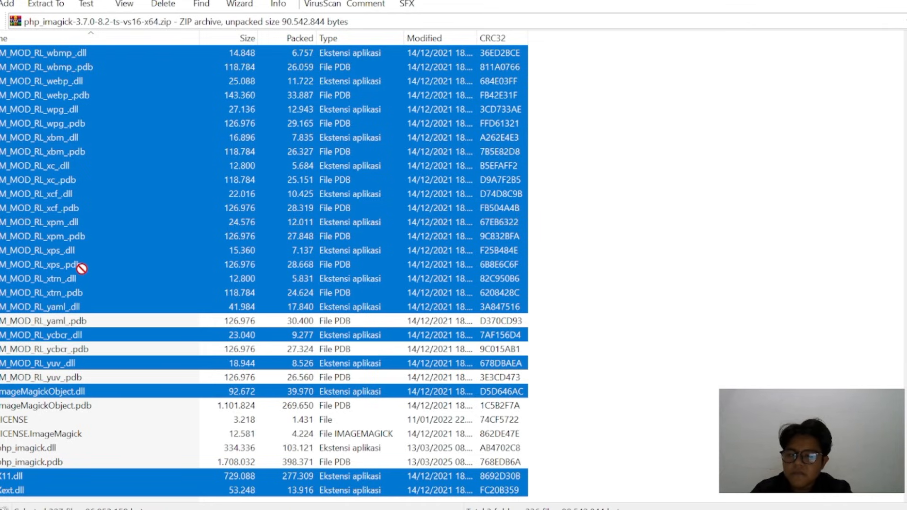
pyautogui.keyDown('ctrl'); pyautogui.click(87, 292); pyautogui.keyUp('ctrl')
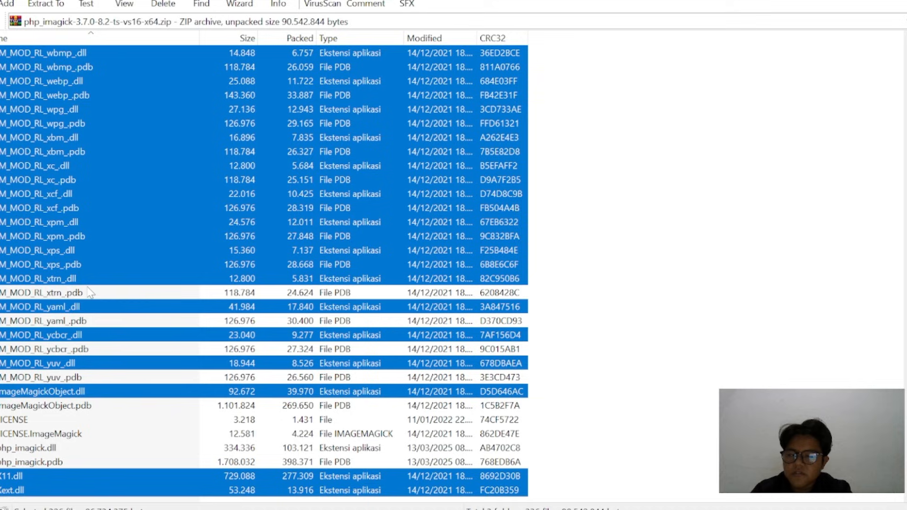
pyautogui.keyDown('ctrl'); pyautogui.click(87, 264); pyautogui.keyUp('ctrl')
pyautogui.keyDown('ctrl'); pyautogui.click(84, 236); pyautogui.keyUp('ctrl')
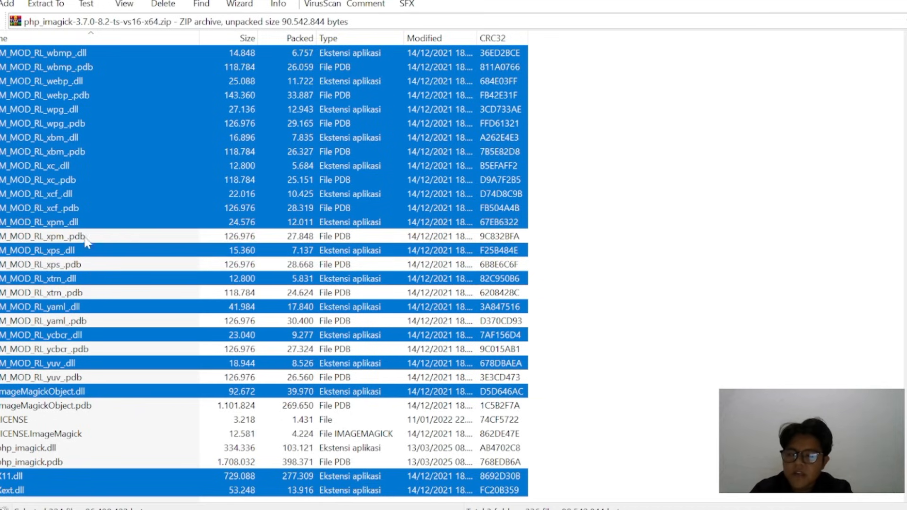
pyautogui.keyDown('ctrl'); pyautogui.click(87, 208); pyautogui.keyUp('ctrl')
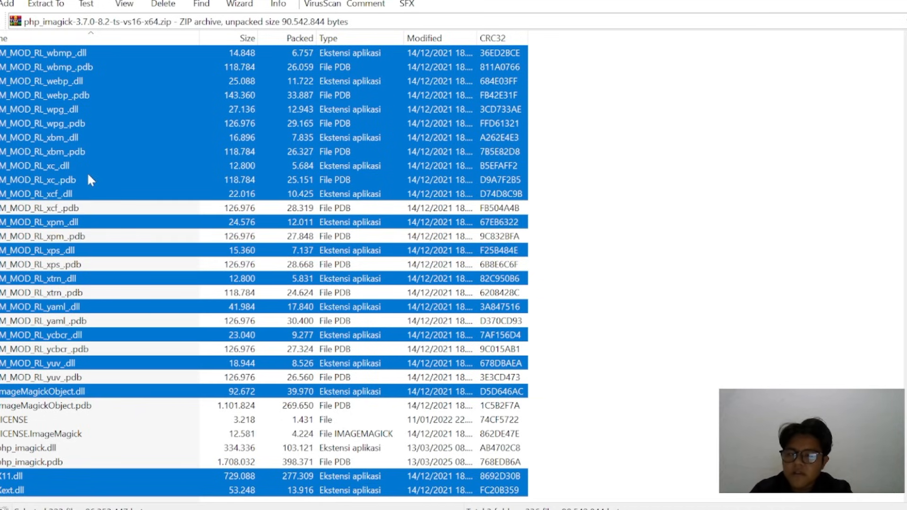
pyautogui.keyDown('ctrl'); pyautogui.click(87, 179); pyautogui.keyUp('ctrl')
pyautogui.keyDown('ctrl'); pyautogui.click(91, 152); pyautogui.keyUp('ctrl')
pyautogui.keyDown('ctrl'); pyautogui.click(92, 121); pyautogui.keyUp('ctrl')
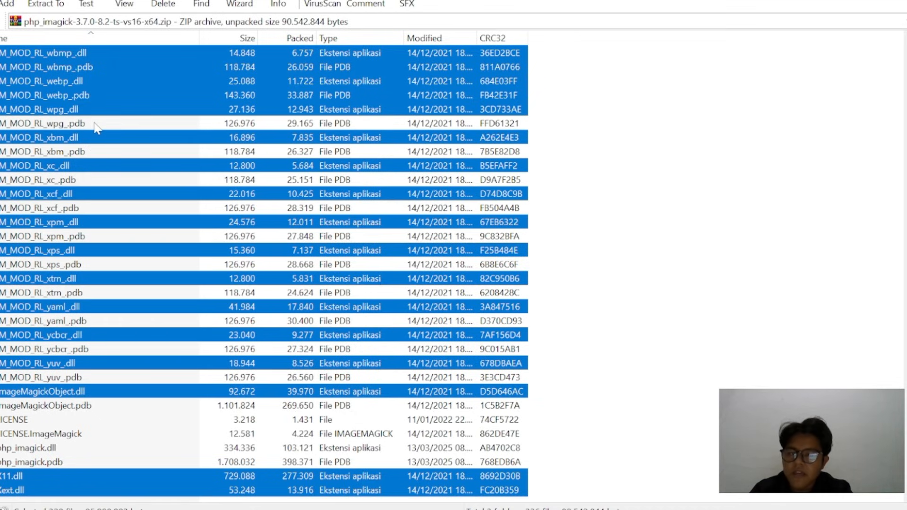
pyautogui.keyDown('ctrl'); pyautogui.click(95, 94); pyautogui.keyUp('ctrl')
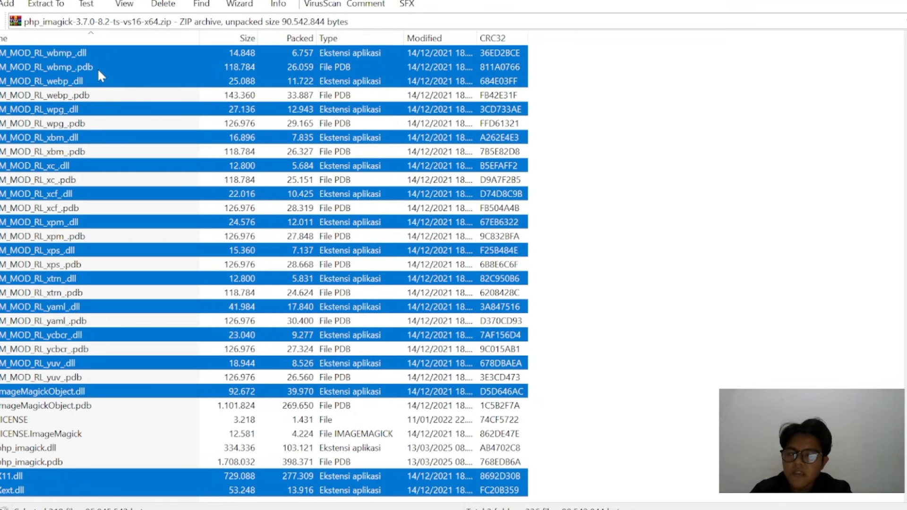
pyautogui.keyDown('ctrl'); pyautogui.click(97, 68); pyautogui.keyUp('ctrl')
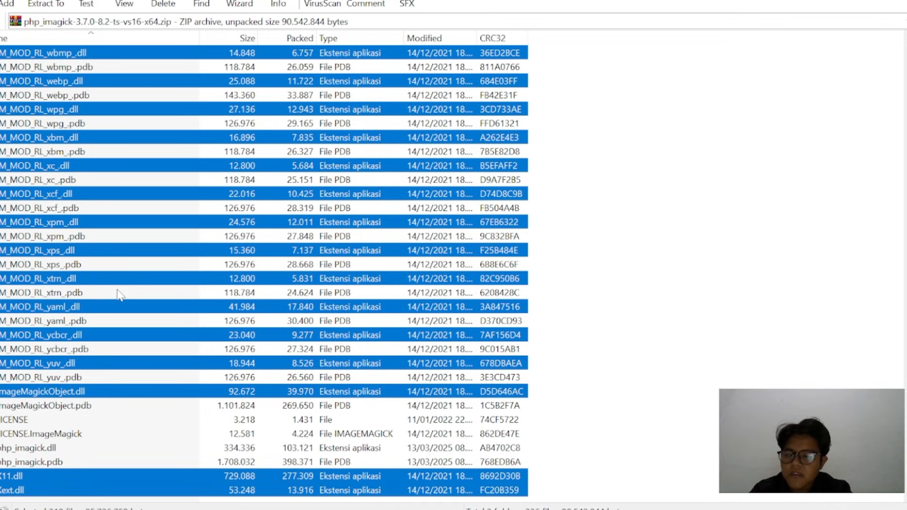
# Exclude the MOD_RL .pdb files from vips back up to tiff from the selection, keeping their .dll files selected
pyautogui.scroll(8, 118, 293)
pyautogui.scroll(1, 118, 293)
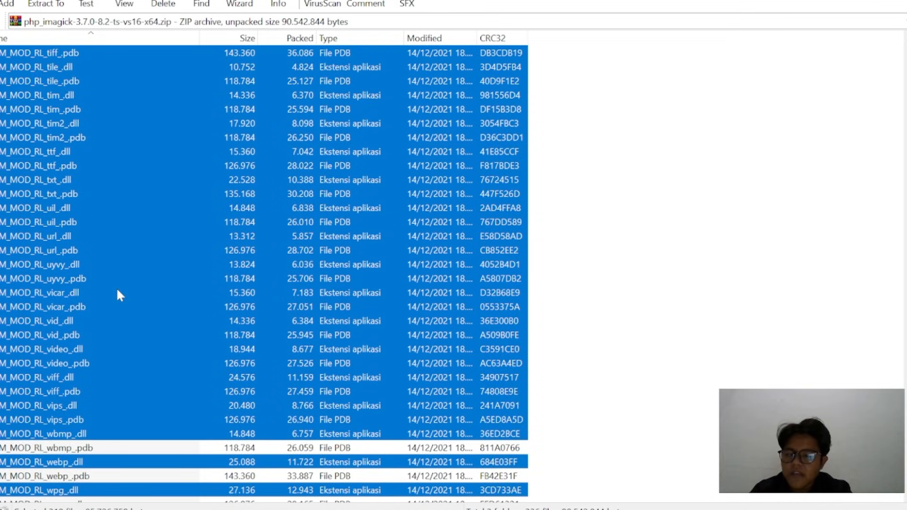
pyautogui.keyDown('ctrl'); pyautogui.click(100, 419); pyautogui.keyUp('ctrl')
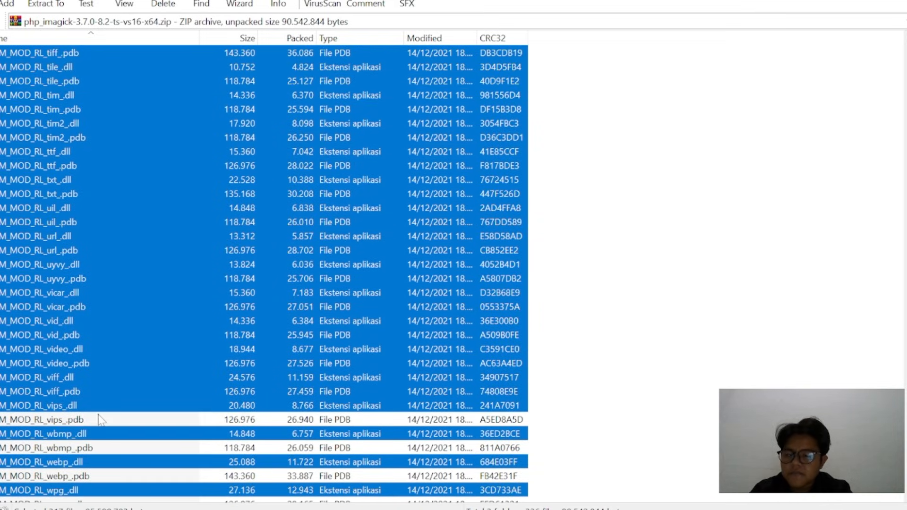
pyautogui.keyDown('ctrl'); pyautogui.click(99, 392); pyautogui.keyUp('ctrl')
pyautogui.keyDown('ctrl'); pyautogui.click(98, 363); pyautogui.keyUp('ctrl')
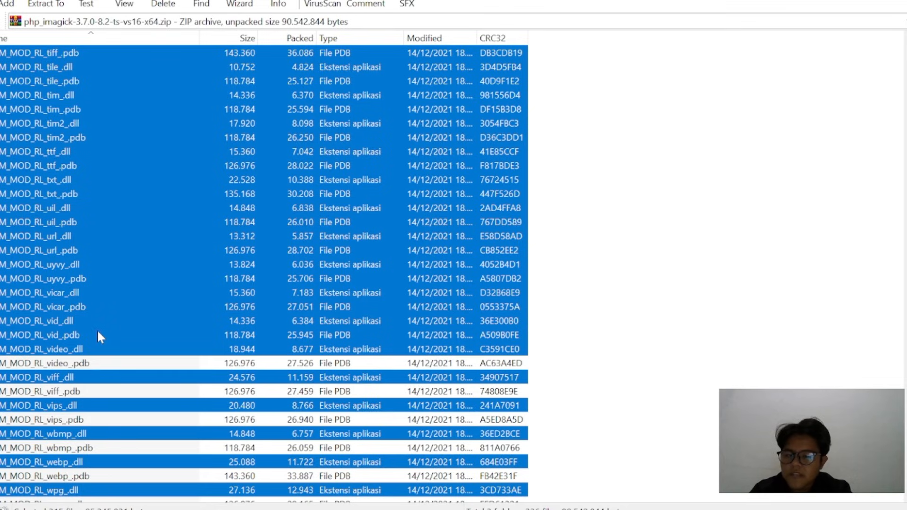
pyautogui.keyDown('ctrl'); pyautogui.click(100, 335); pyautogui.keyUp('ctrl')
pyautogui.keyDown('ctrl'); pyautogui.click(97, 306); pyautogui.keyUp('ctrl')
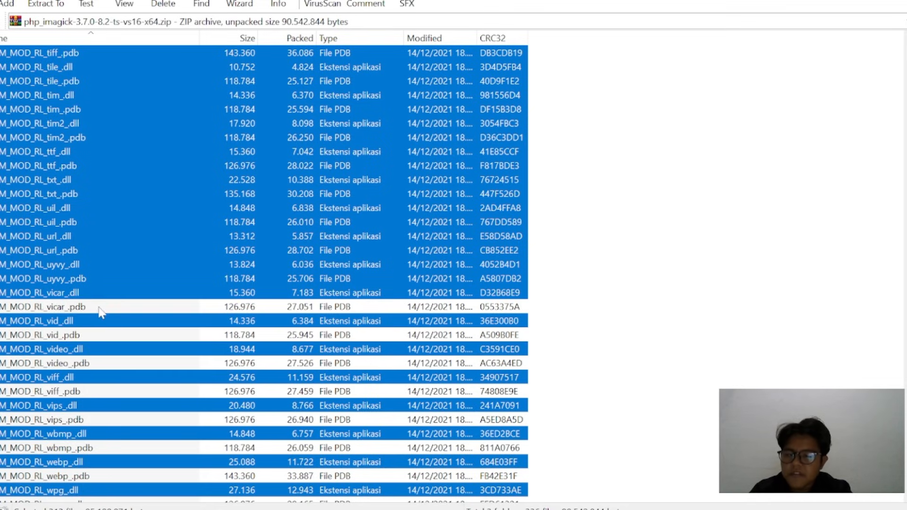
pyautogui.keyDown('ctrl'); pyautogui.click(96, 277); pyautogui.keyUp('ctrl')
pyautogui.keyDown('ctrl'); pyautogui.click(94, 249); pyautogui.keyUp('ctrl')
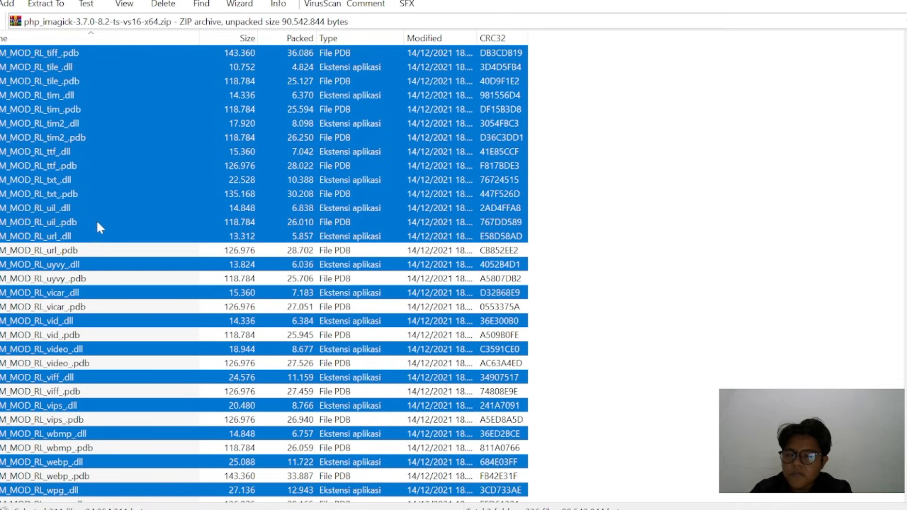
pyautogui.keyDown('ctrl'); pyautogui.click(96, 221); pyautogui.keyUp('ctrl')
pyautogui.keyDown('ctrl'); pyautogui.click(98, 192); pyautogui.keyUp('ctrl')
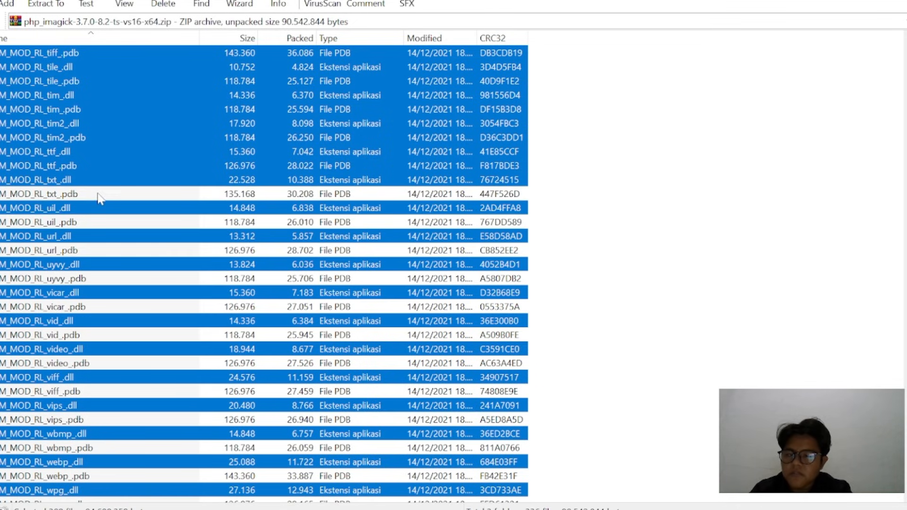
pyautogui.keyDown('ctrl'); pyautogui.click(98, 164); pyautogui.keyUp('ctrl')
pyautogui.keyDown('ctrl'); pyautogui.click(101, 136); pyautogui.keyUp('ctrl')
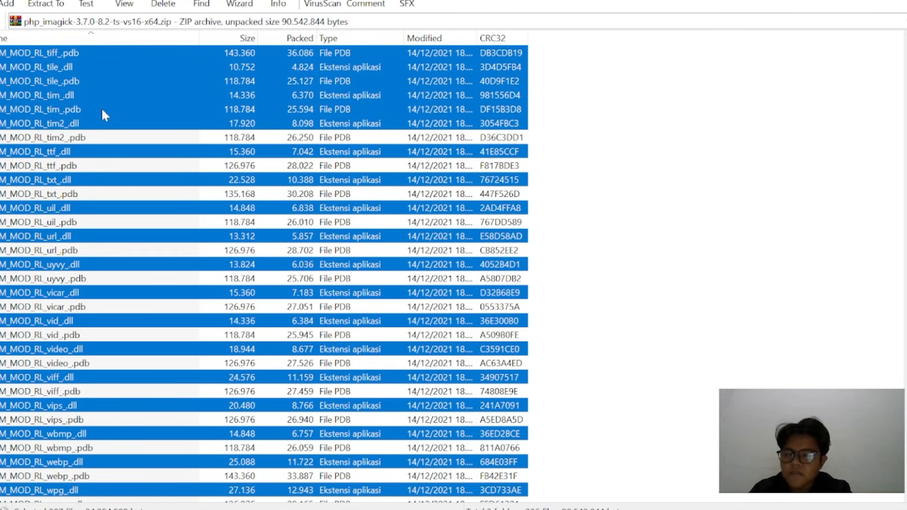
pyautogui.keyDown('ctrl'); pyautogui.click(101, 107); pyautogui.keyUp('ctrl')
pyautogui.keyDown('ctrl'); pyautogui.click(97, 81); pyautogui.keyUp('ctrl')
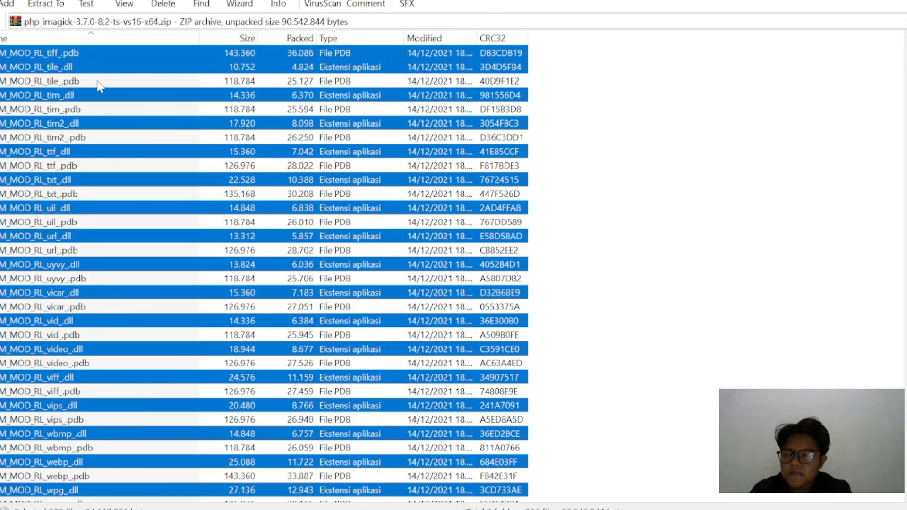
pyautogui.keyDown('ctrl'); pyautogui.click(94, 53); pyautogui.keyUp('ctrl')
# Remove CORE_RL_pango_.pdb and CORE_RL_png_.pdb from the file selection
pyautogui.scroll(20, 89, 441)
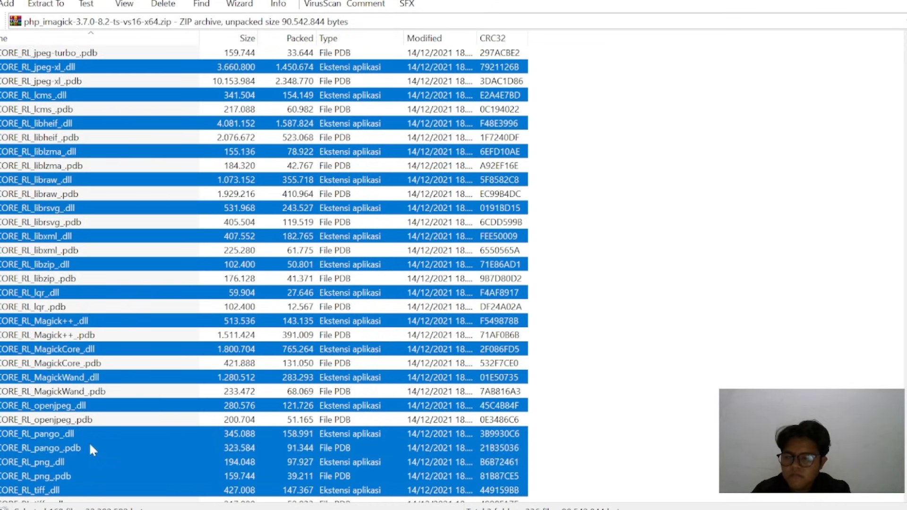
pyautogui.keyDown('ctrl'); pyautogui.click(89, 447); pyautogui.keyUp('ctrl')
pyautogui.scroll(-5, 90, 448)
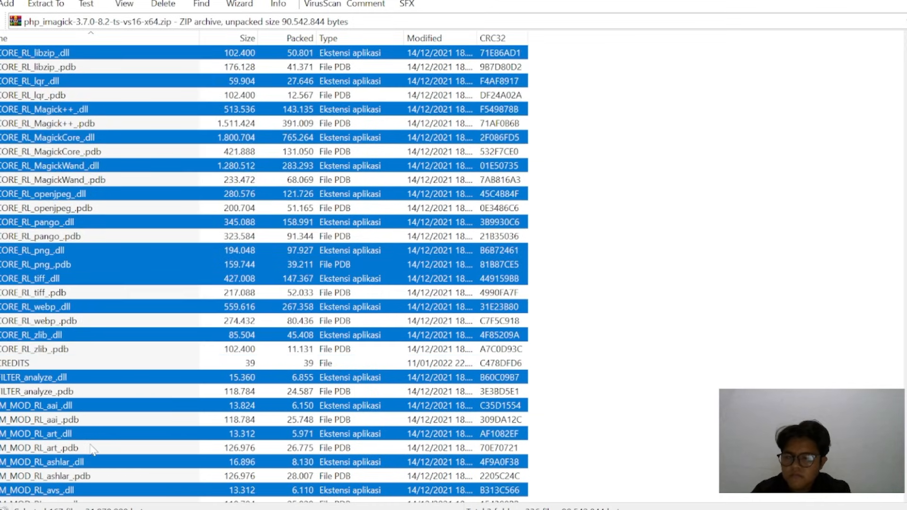
pyautogui.keyDown('ctrl'); pyautogui.click(77, 263); pyautogui.keyUp('ctrl')
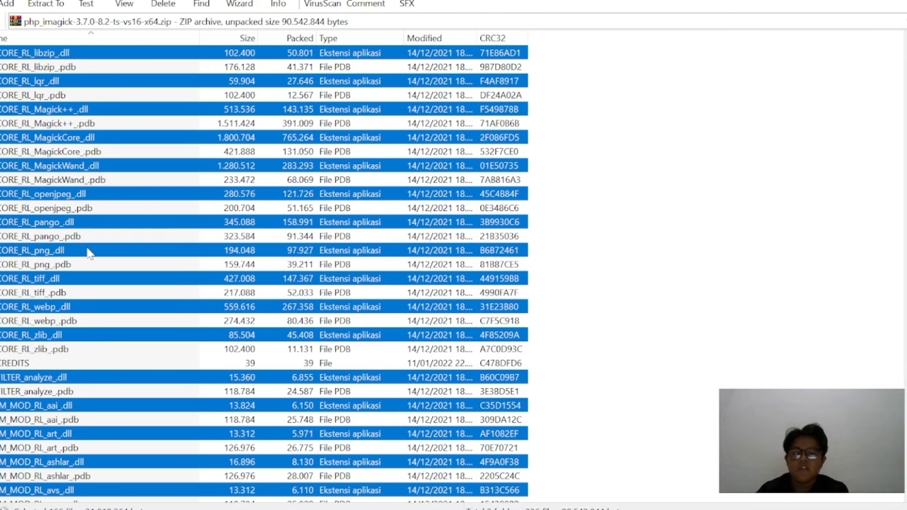
# Extract the selected DLL files to the folder C:\xampp\apache\bin
pyautogui.rightClick(90, 254)
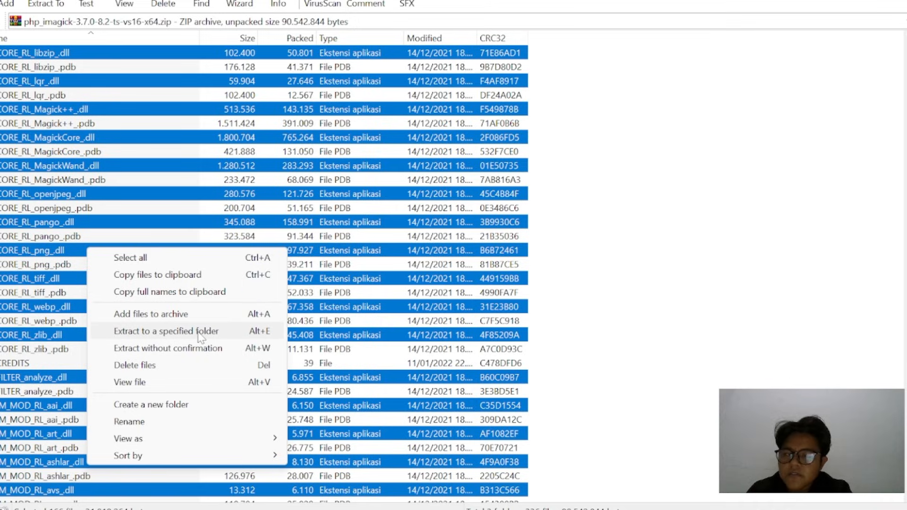
pyautogui.click(201, 333)
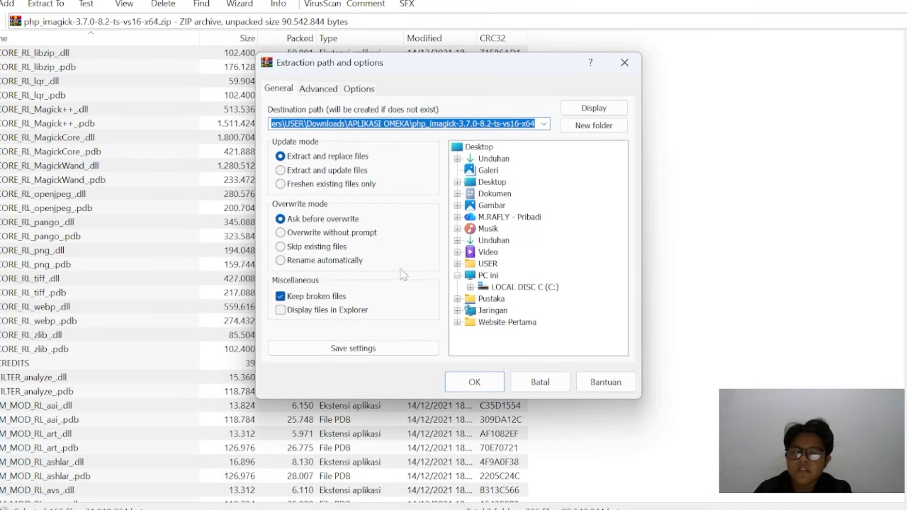
pyautogui.click(471, 289)
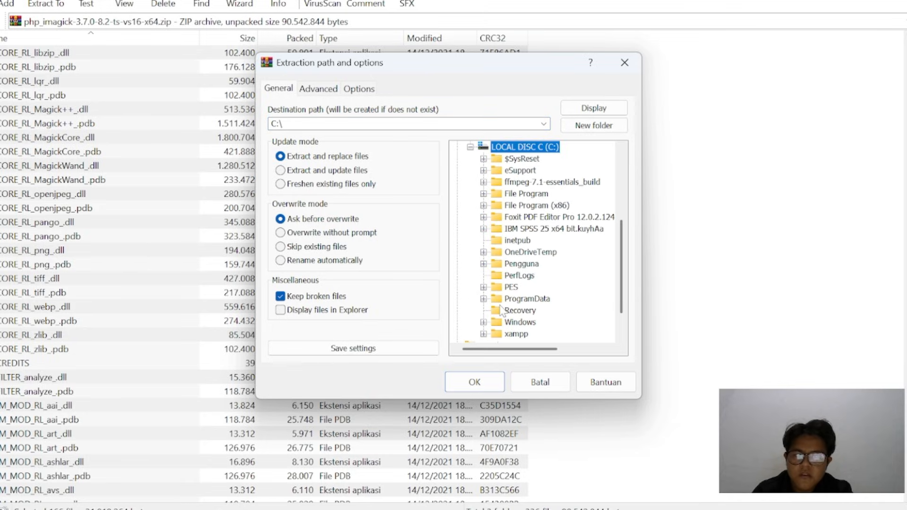
pyautogui.click(483, 334)
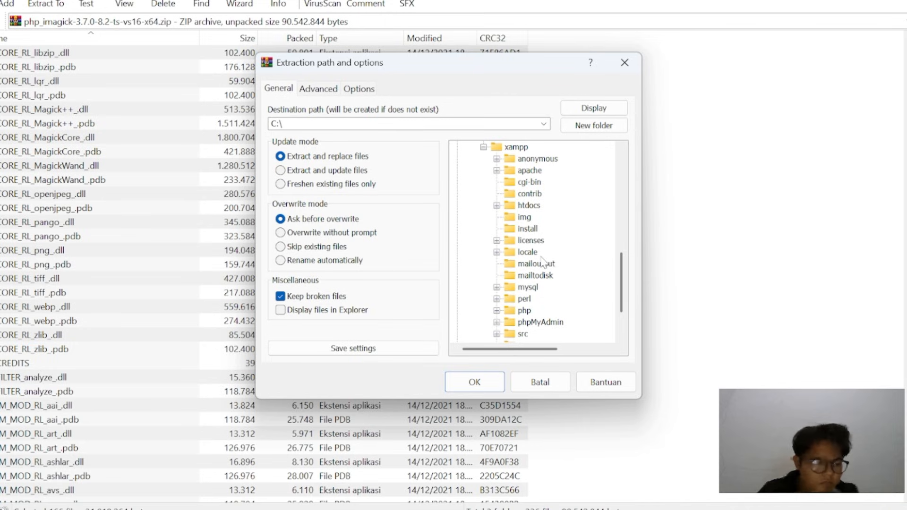
pyautogui.click(497, 171)
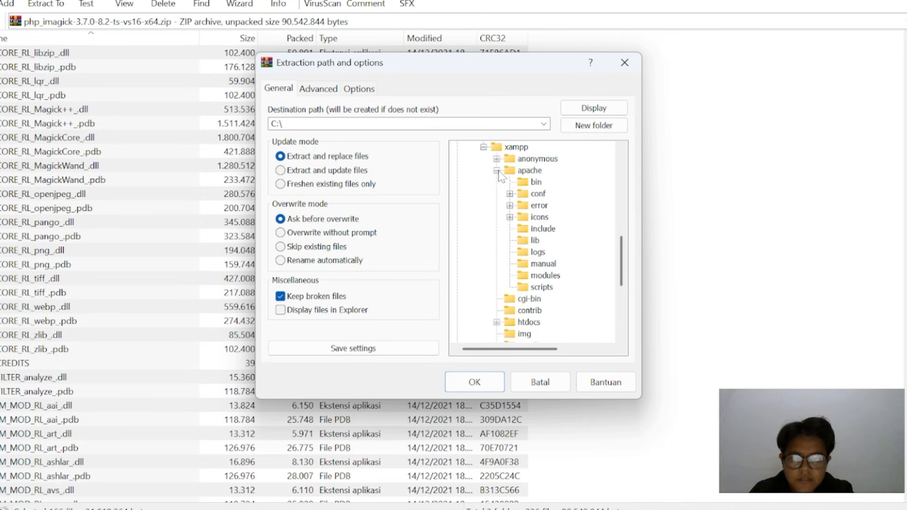
pyautogui.click(538, 185)
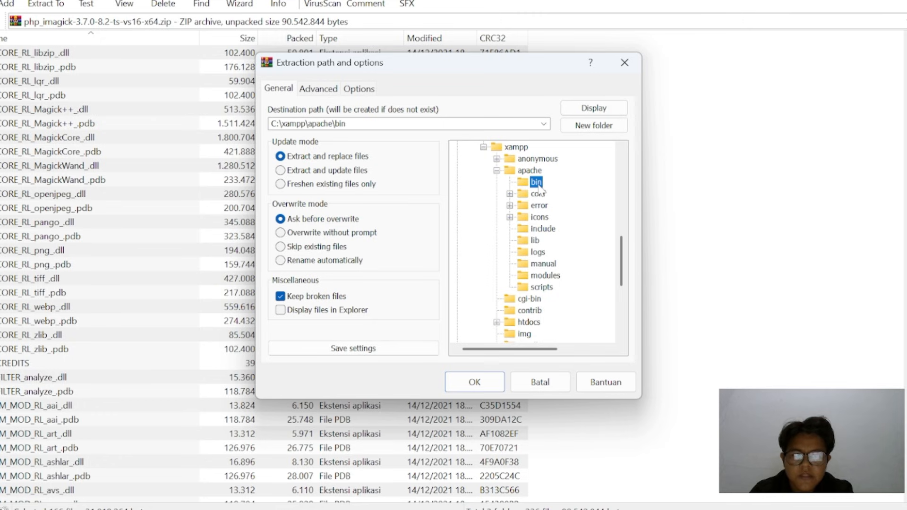
pyautogui.click(474, 384)
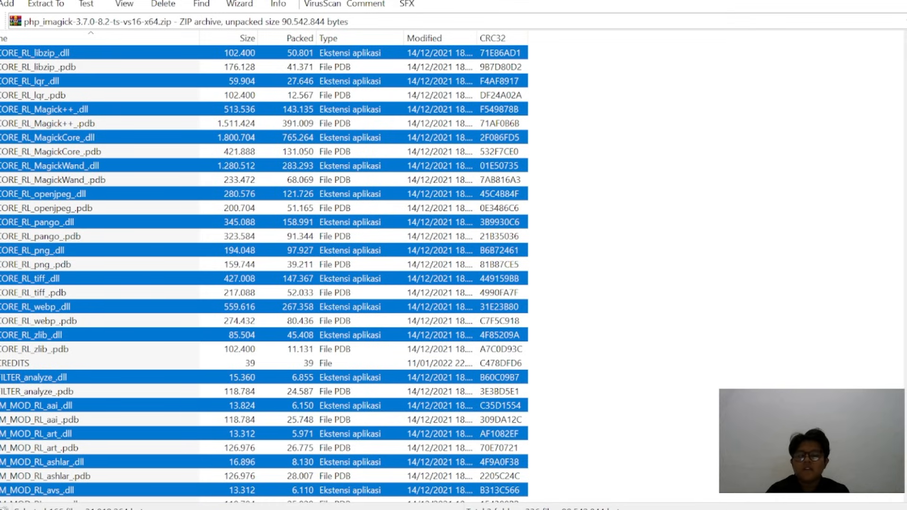
# Switch to File Explorer, run npp.8.7.1.Installer.x64 in English and accept the Notepad++ license agreement
pyautogui.hotkey('alt', 'Tab')
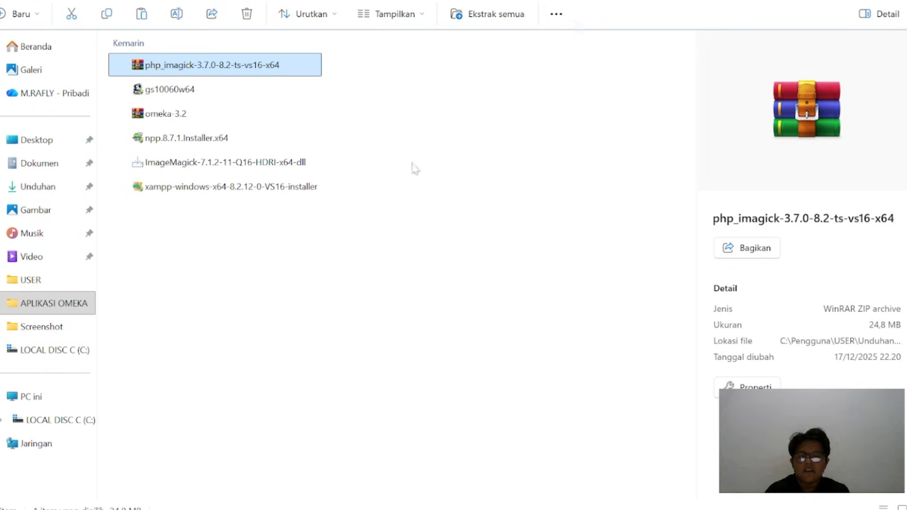
pyautogui.click(411, 369)
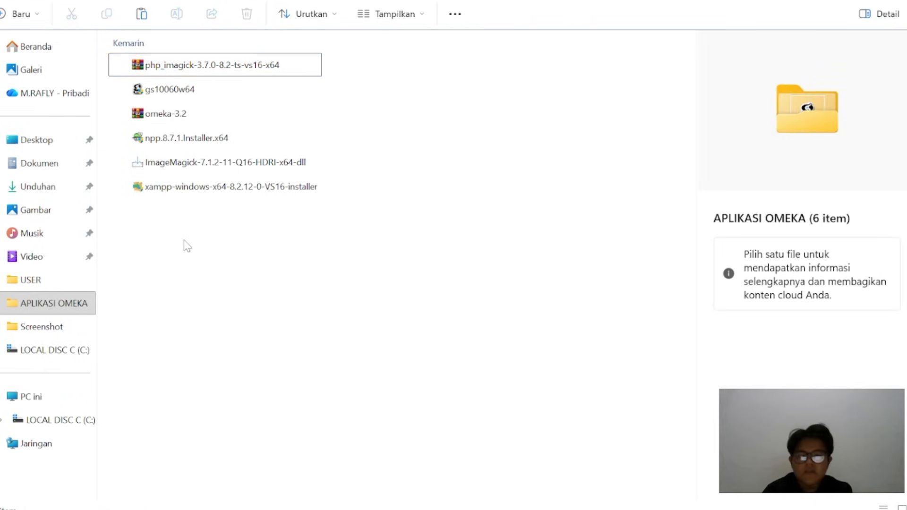
pyautogui.moveTo(242, 142)
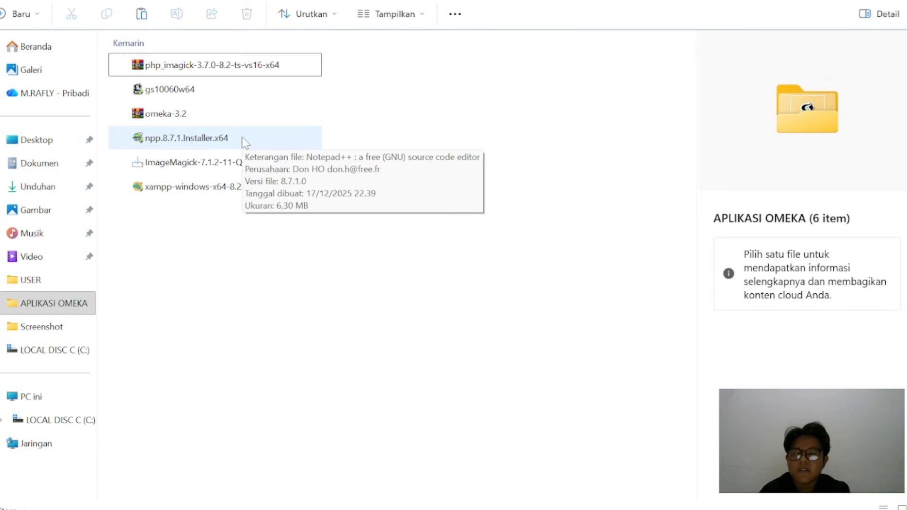
pyautogui.doubleClick(242, 138)
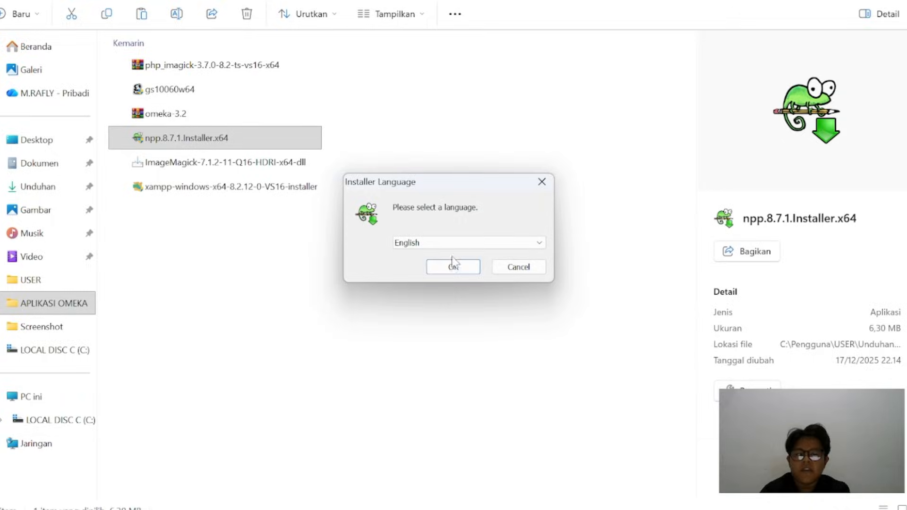
pyautogui.click(451, 264)
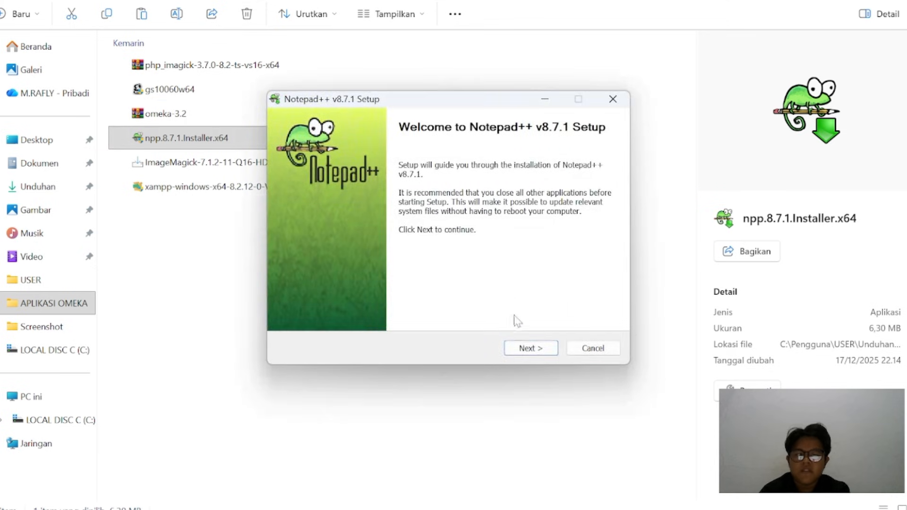
pyautogui.click(520, 348)
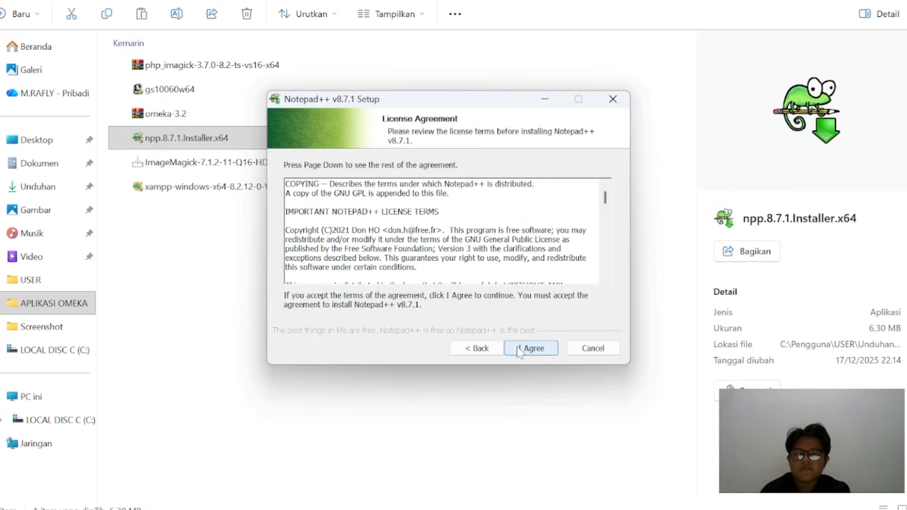
pyautogui.click(530, 350)
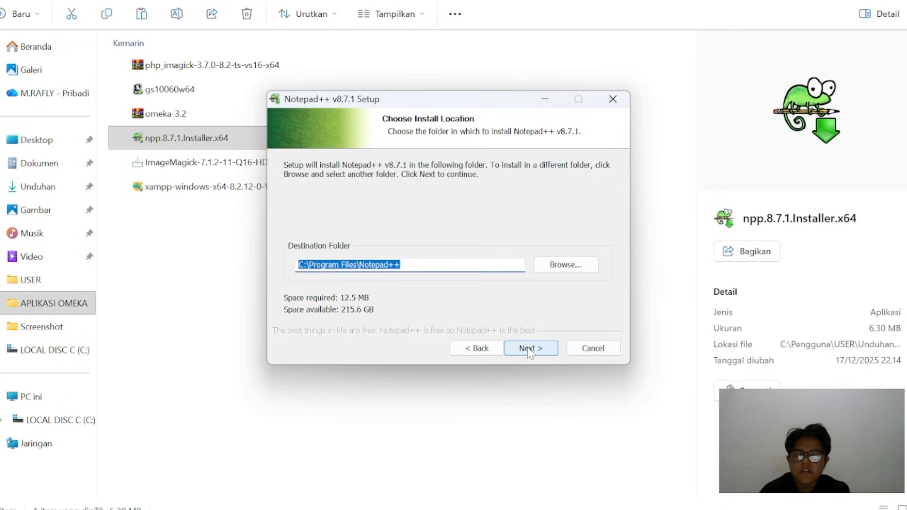
# Install Notepad++ v8.7.1 with the default folder and components plus a desktop shortcut, and finish setup without running it
pyautogui.click(530, 350)
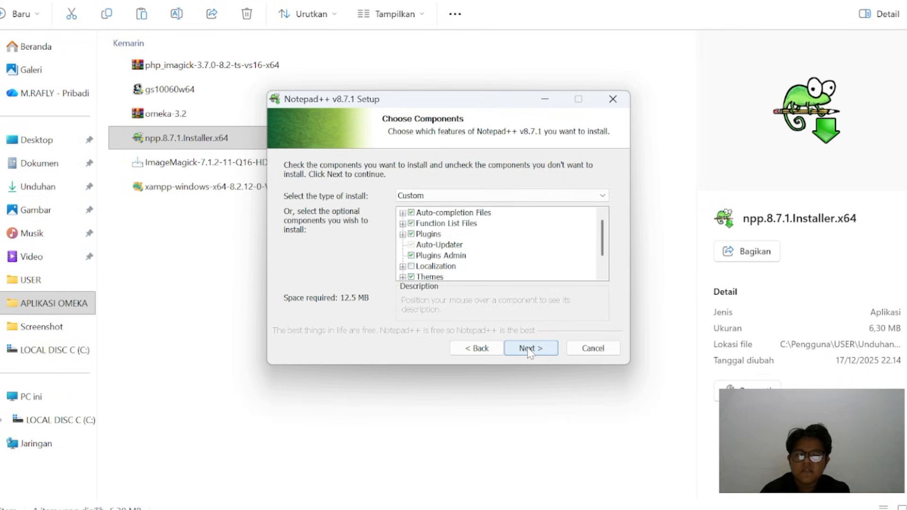
pyautogui.click(529, 349)
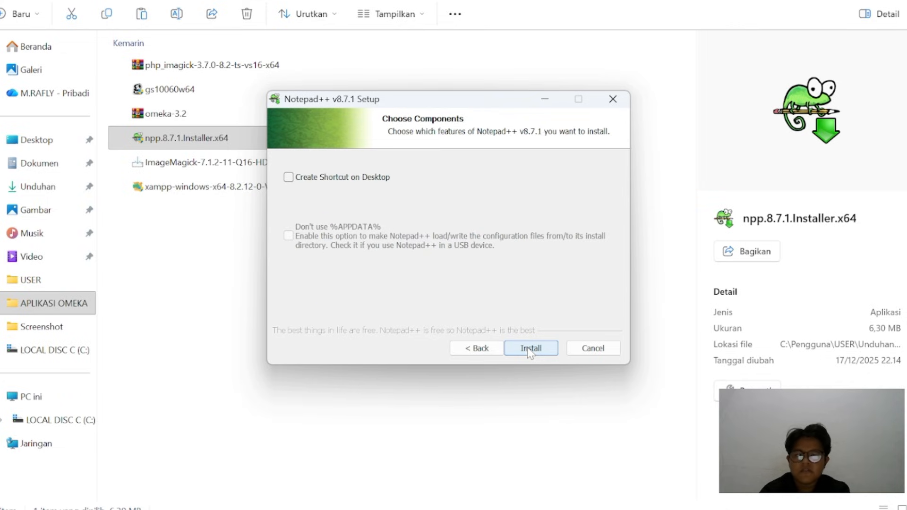
pyautogui.click(288, 178)
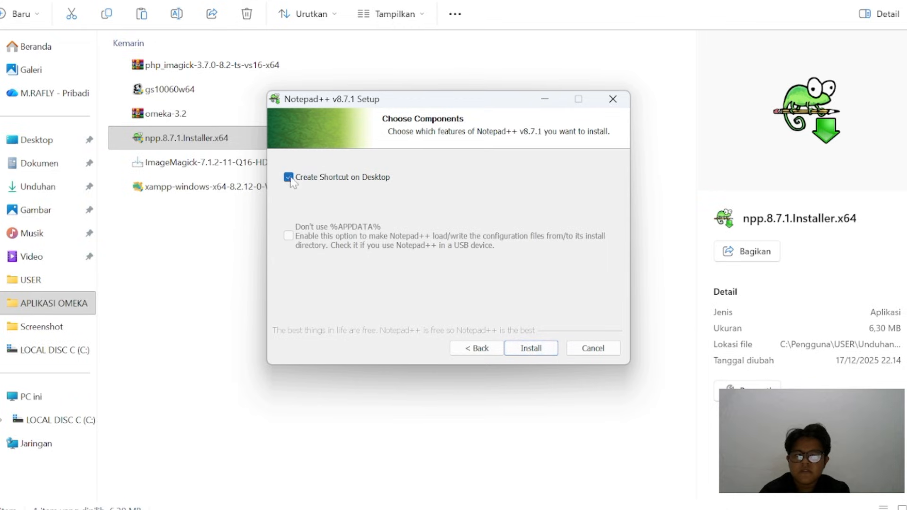
pyautogui.click(529, 349)
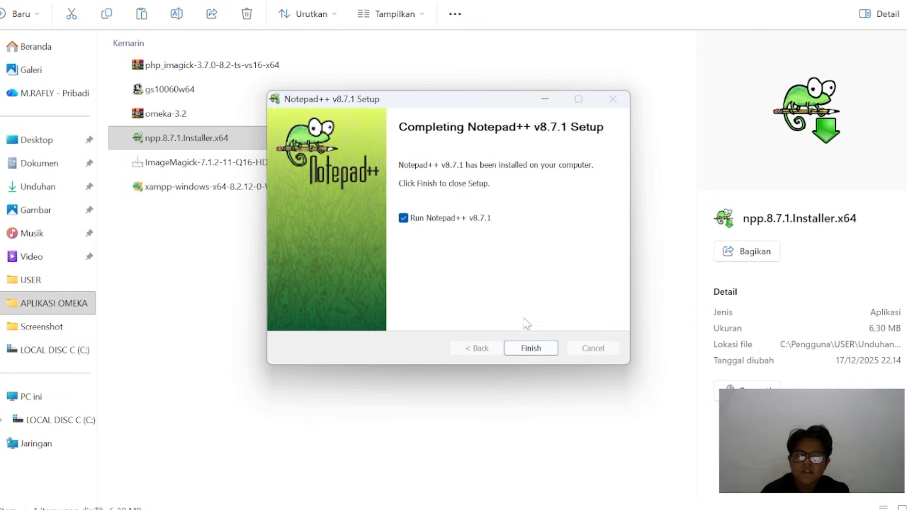
pyautogui.click(403, 218)
pyautogui.click(538, 350)
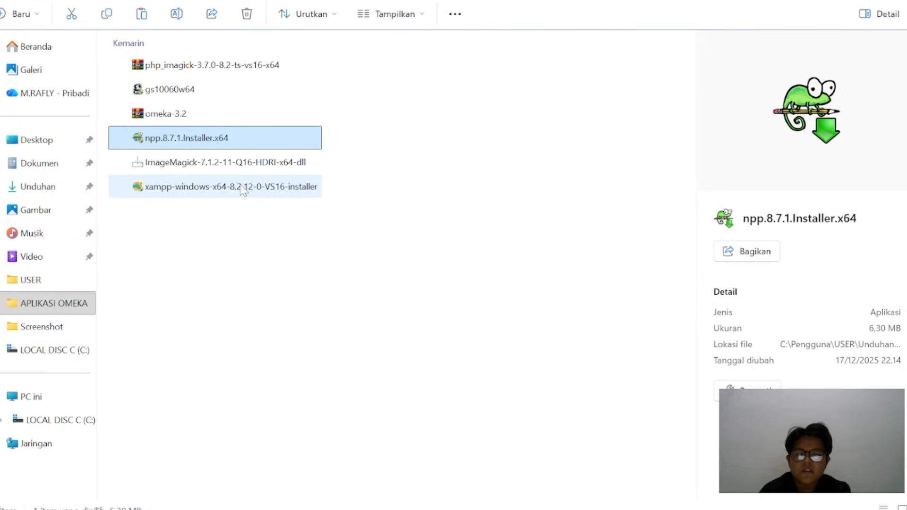
# Open the php configuration settings file in C:\xampp\php for editing in Notepad++
pyautogui.moveTo(243, 190)
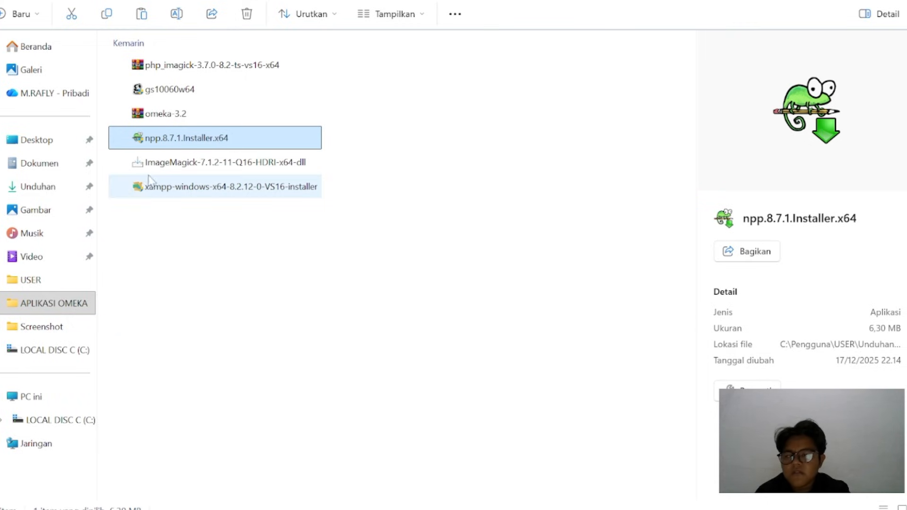
pyautogui.click(55, 356)
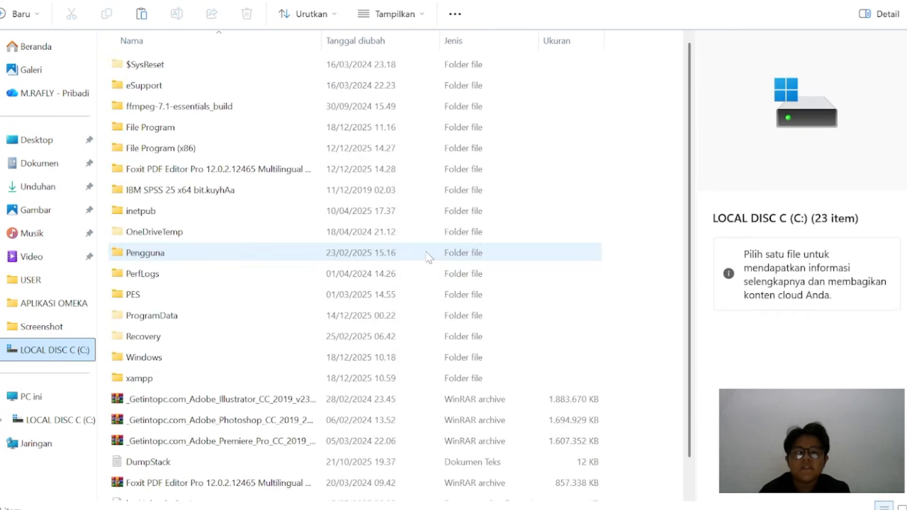
pyautogui.doubleClick(217, 384)
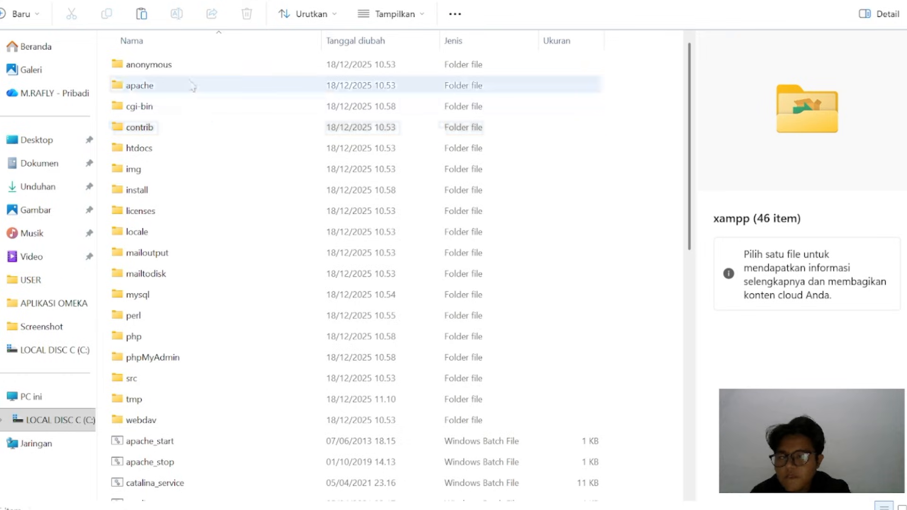
pyautogui.doubleClick(188, 338)
pyautogui.scroll(-13, 189, 338)
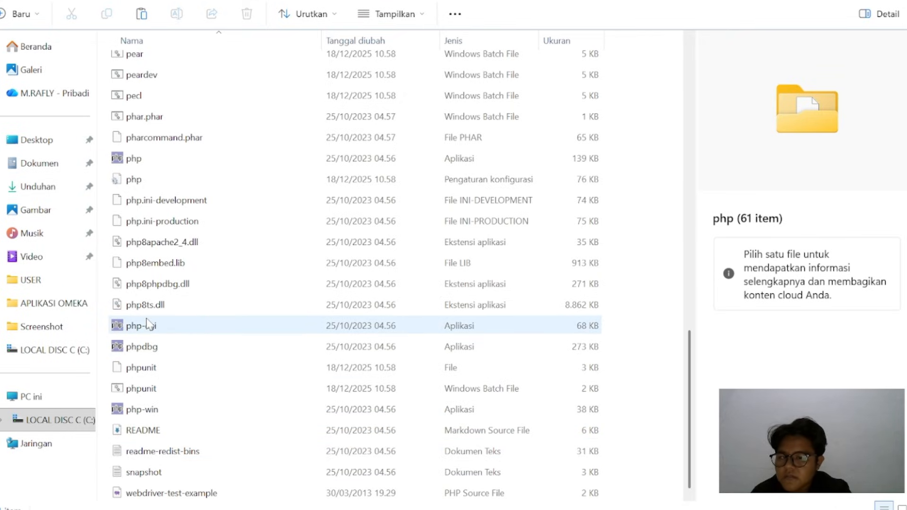
pyautogui.rightClick(124, 183)
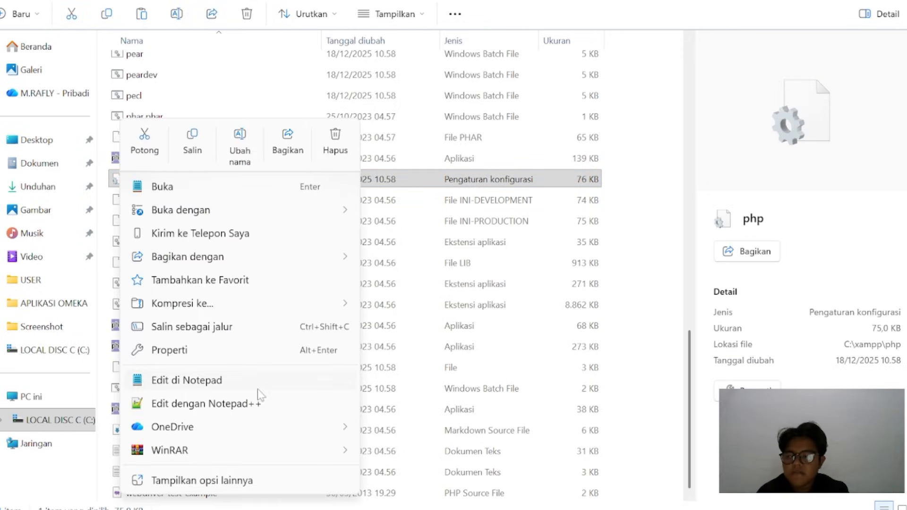
pyautogui.click(257, 402)
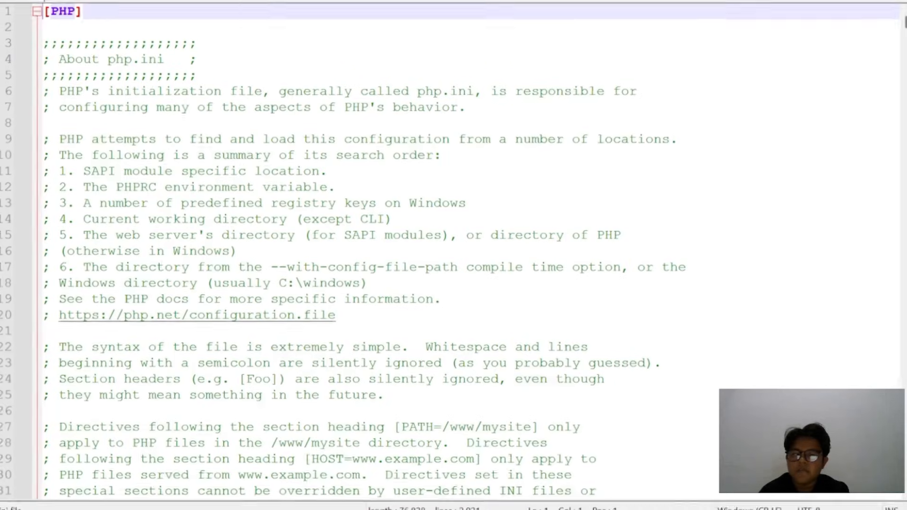
# Add extension=imagick on the blank line below ;extension=shmop in php.ini, save the file and return to File Explorer
pyautogui.scroll(-20, 330, 251)
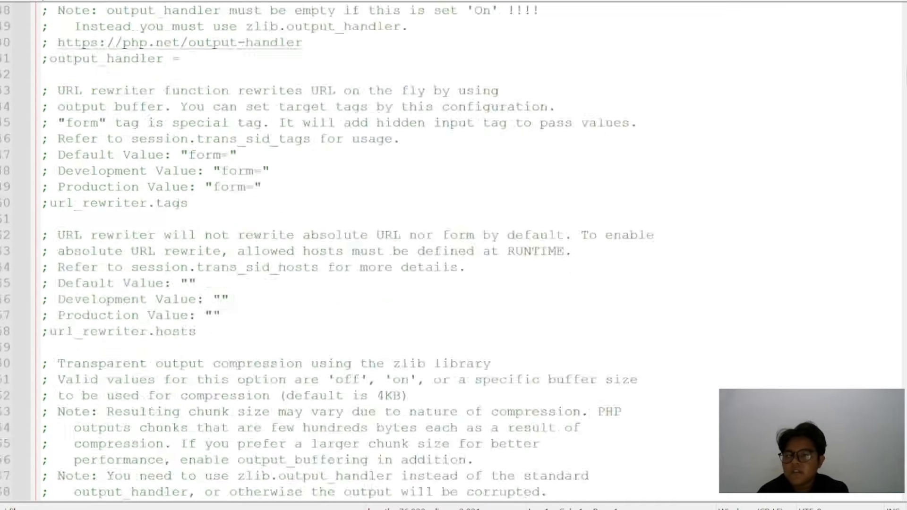
pyautogui.scroll(-20, 453, 251)
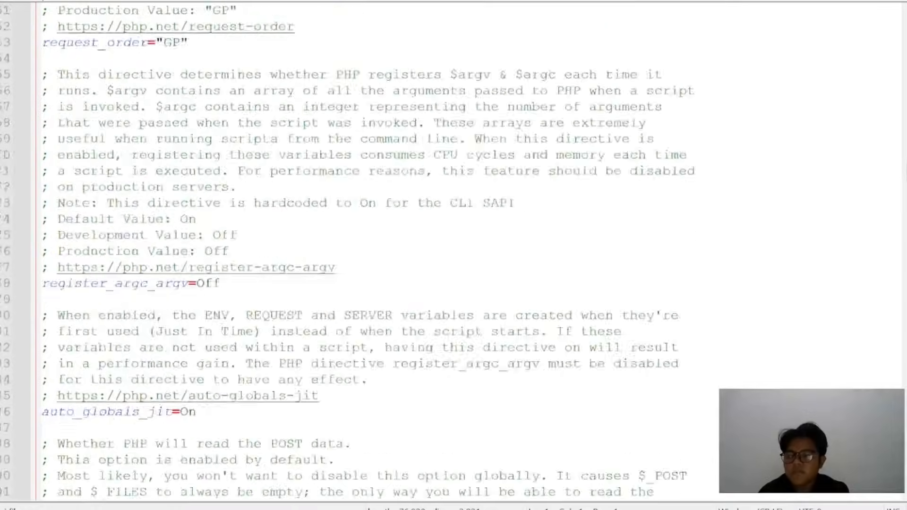
pyautogui.scroll(-20, 453, 250)
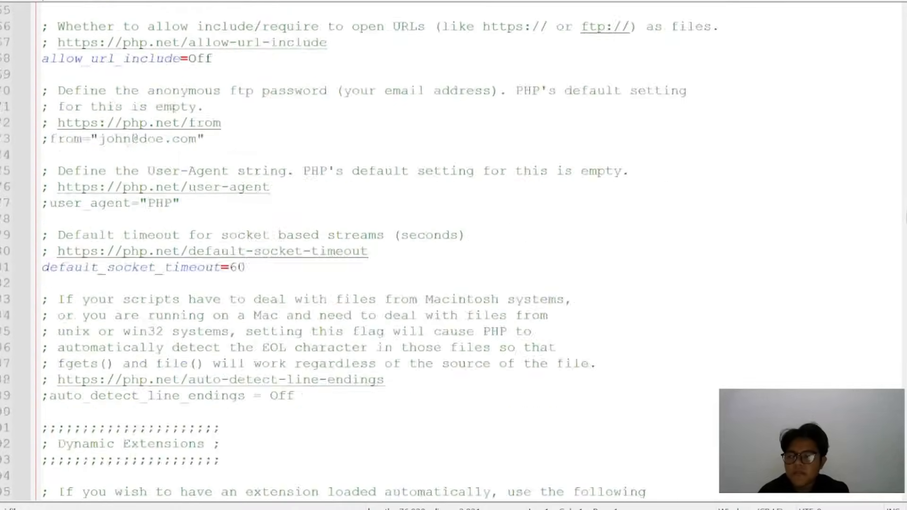
pyautogui.scroll(-10, 453, 250)
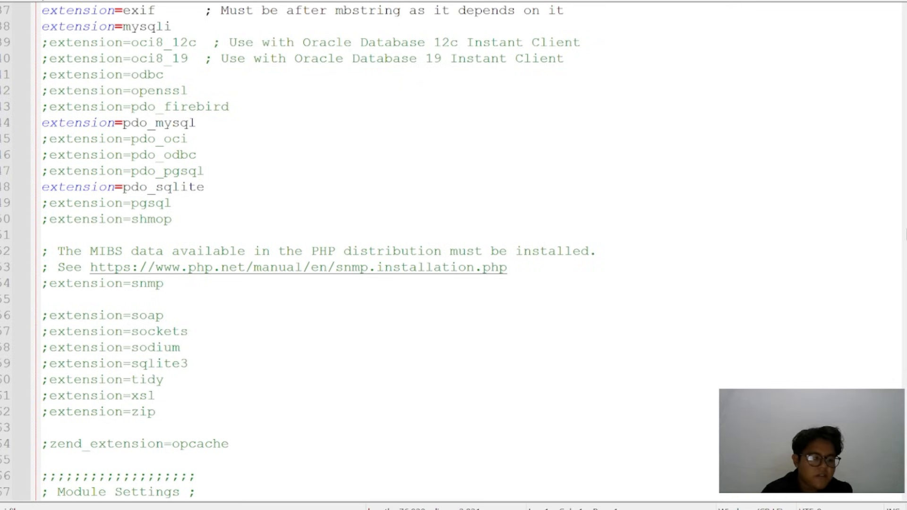
pyautogui.click(42, 235)
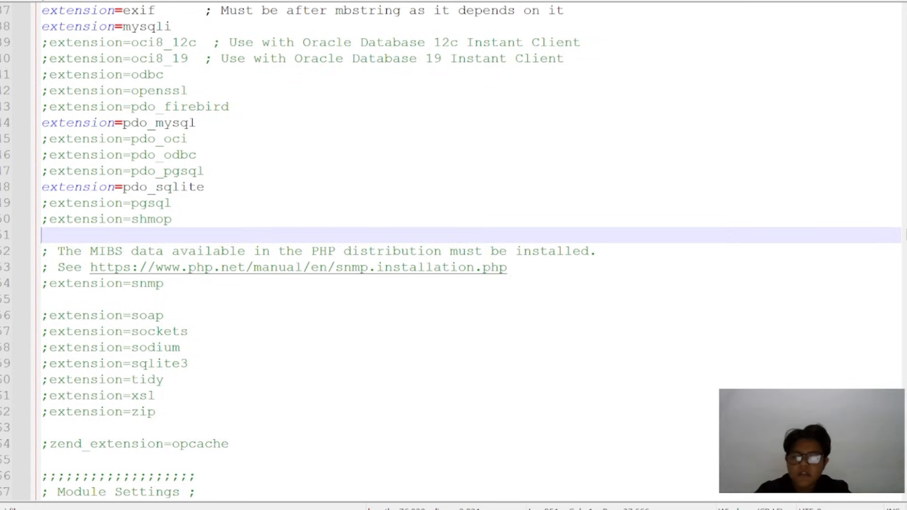
pyautogui.write('extens')
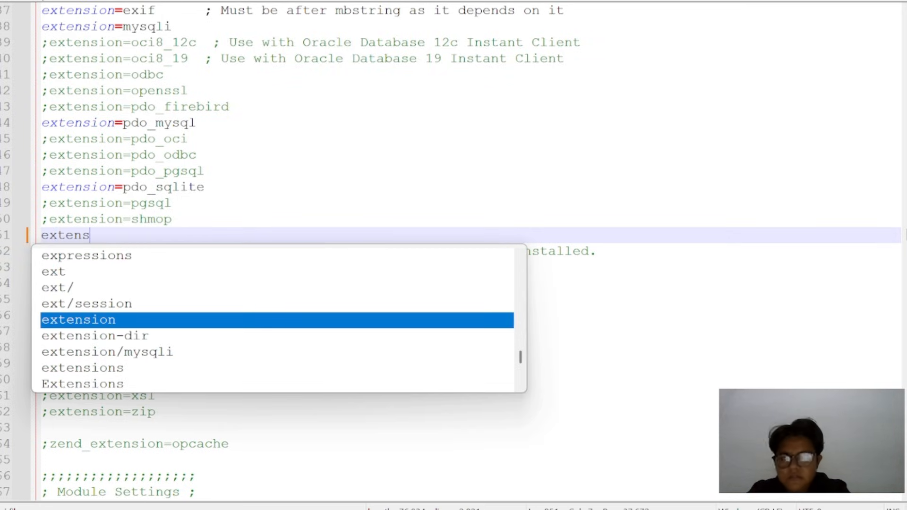
pyautogui.write('ion')
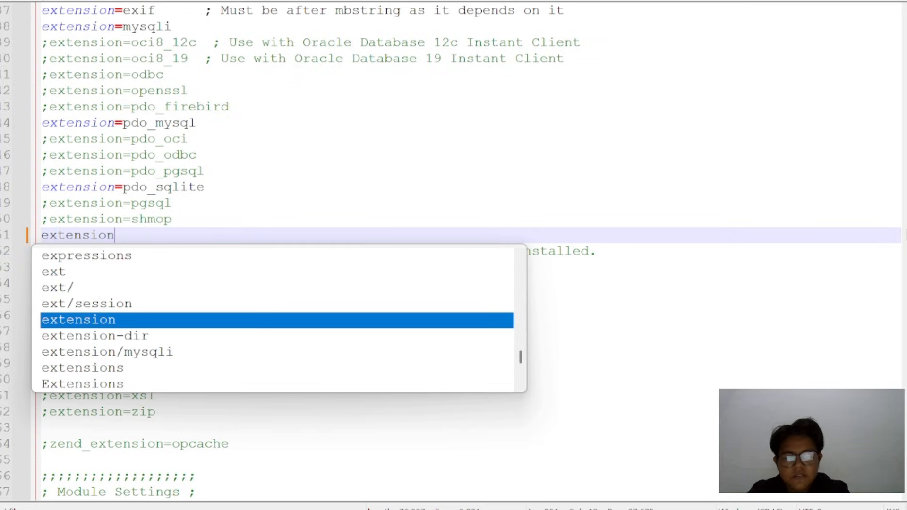
pyautogui.write('=imagick')
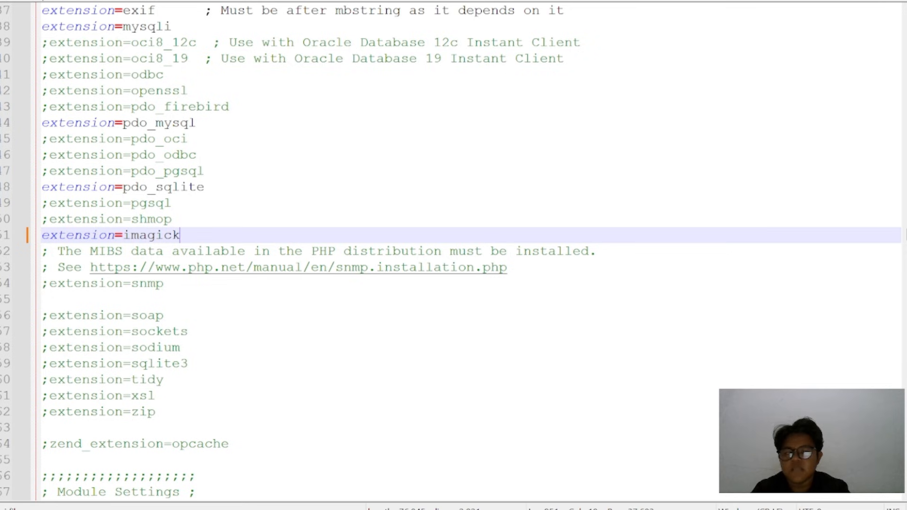
pyautogui.hotkey('ctrl', '-')
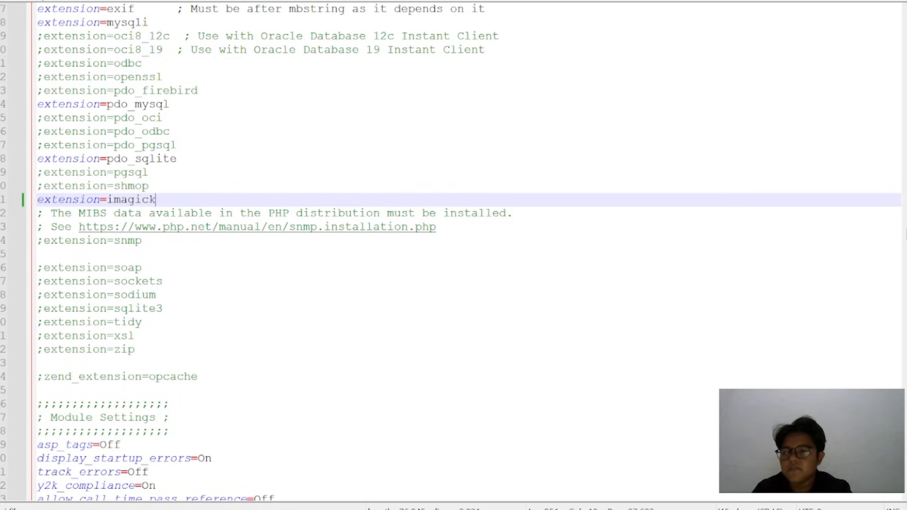
pyautogui.click(836, 1)
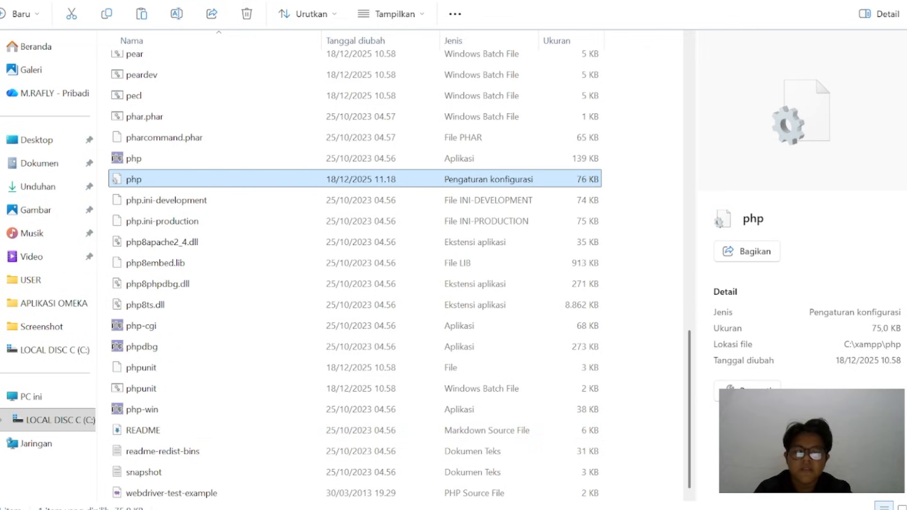
# Switch to Chrome, open PHPInfo from the XAMPP dashboard and check the imagick module section
pyautogui.click(505, 505)
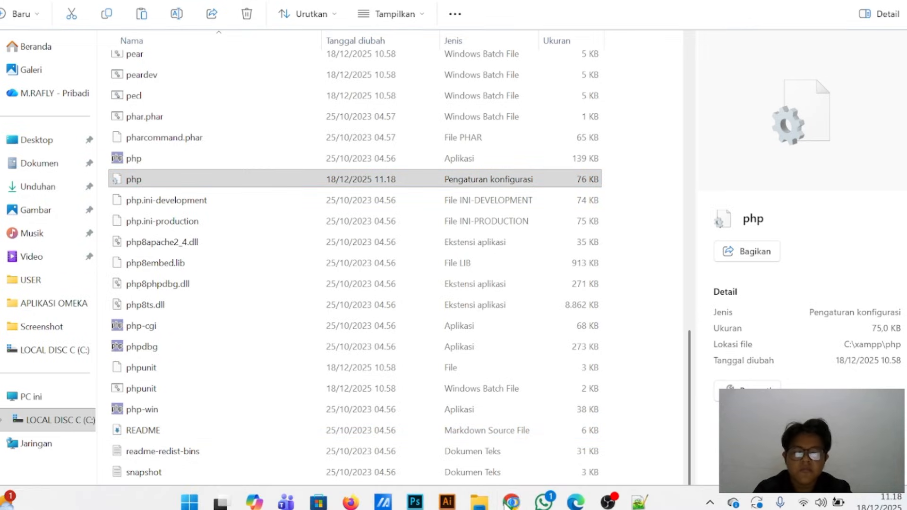
pyautogui.click(456, 456)
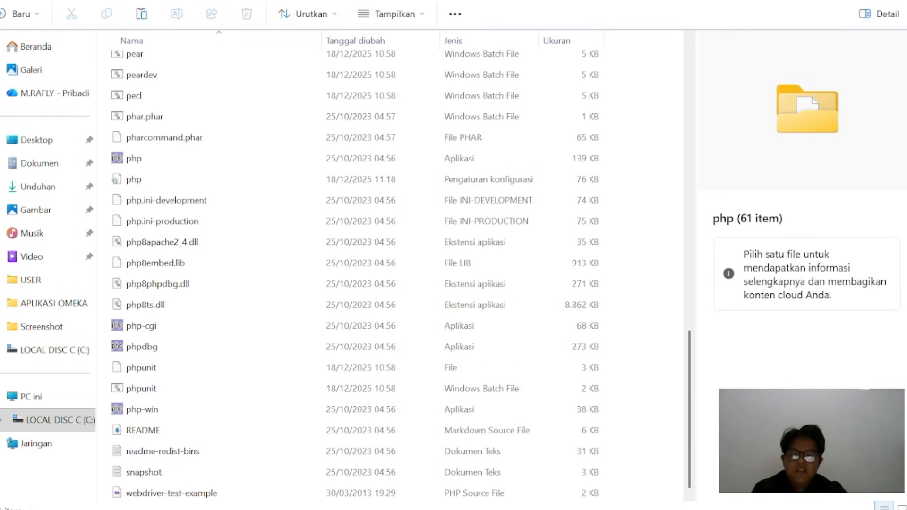
pyautogui.moveTo(479, 501)
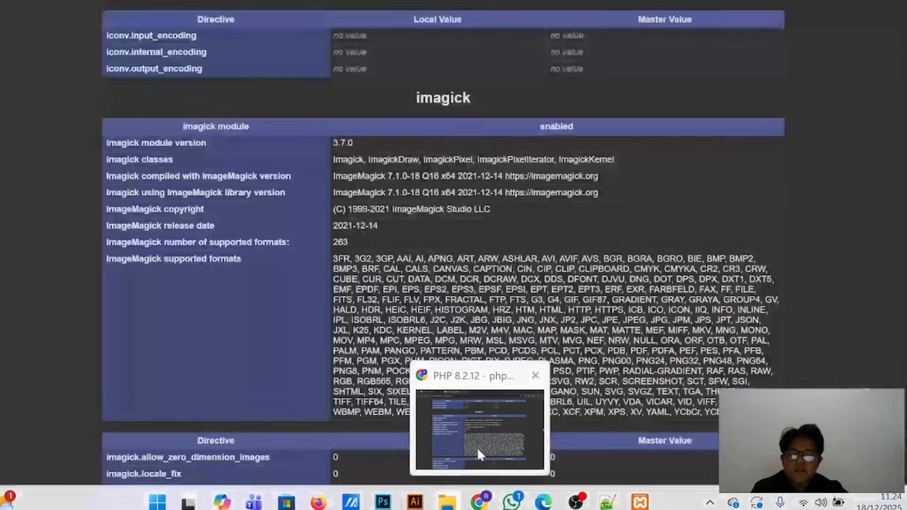
pyautogui.click(478, 450)
pyautogui.hotkey('ctrl', 'Tab')
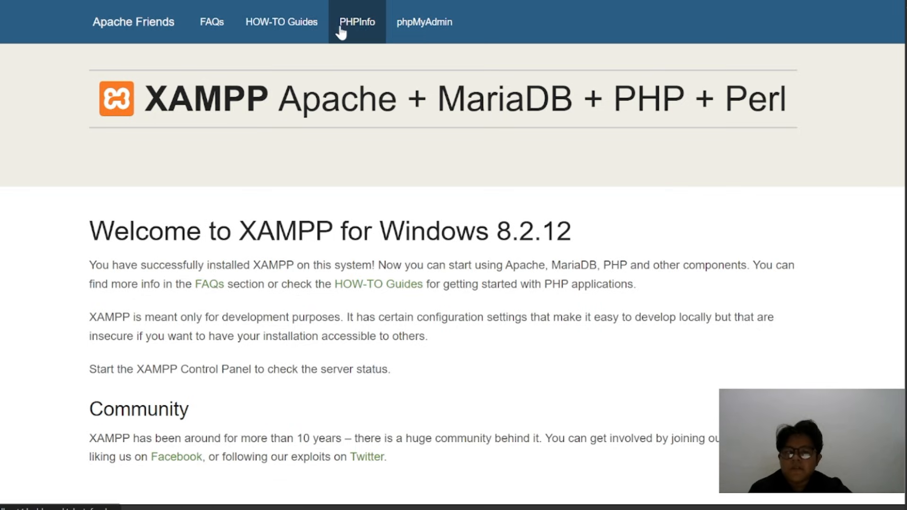
pyautogui.click(357, 26)
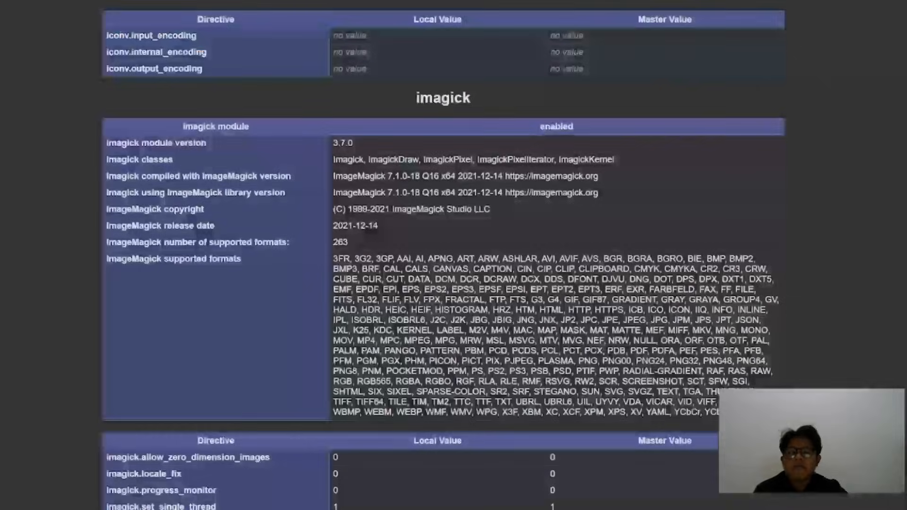
pyautogui.scroll(1, 461, 253)
pyautogui.scroll(-1, 461, 253)
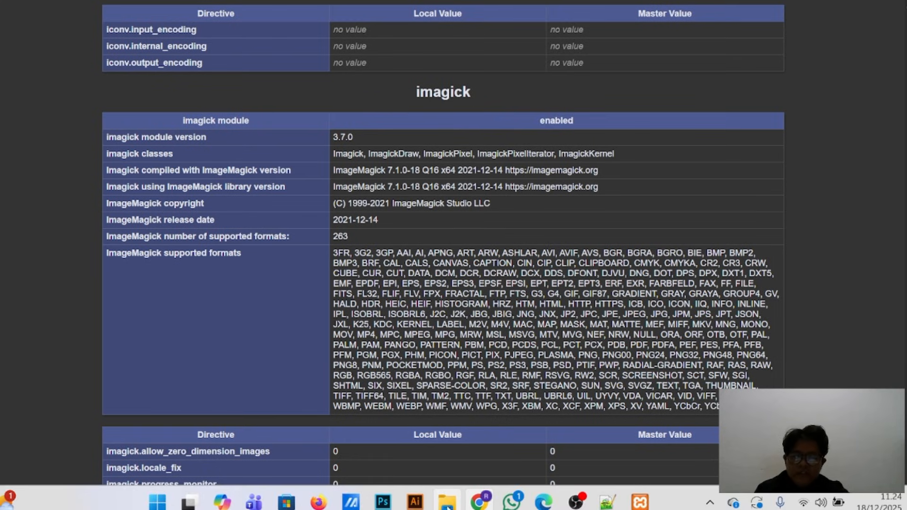
# Switch to File Explorer, run ImageMagick-7.1.2-11-Q16-HDRI-x64-dll from the APLIKASI OMEKA folder and accept its license agreement
pyautogui.moveTo(446, 500)
pyautogui.click(444, 456)
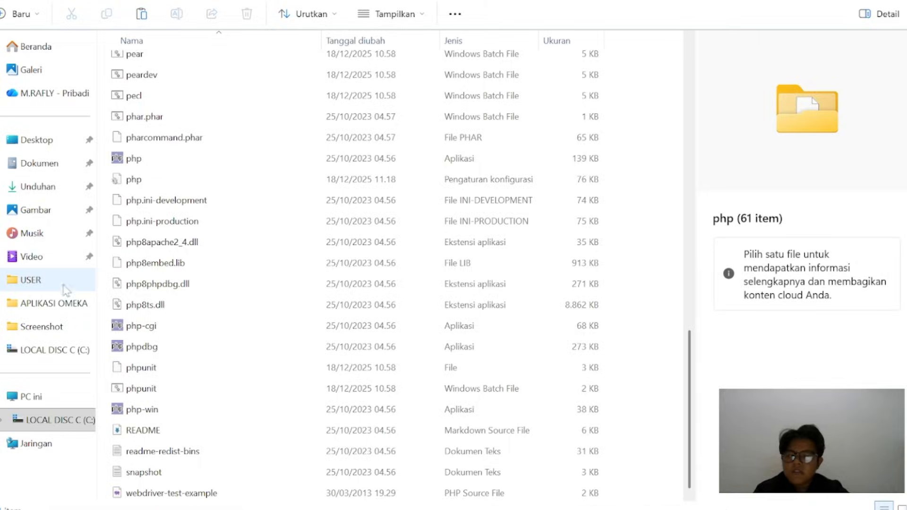
pyautogui.click(54, 303)
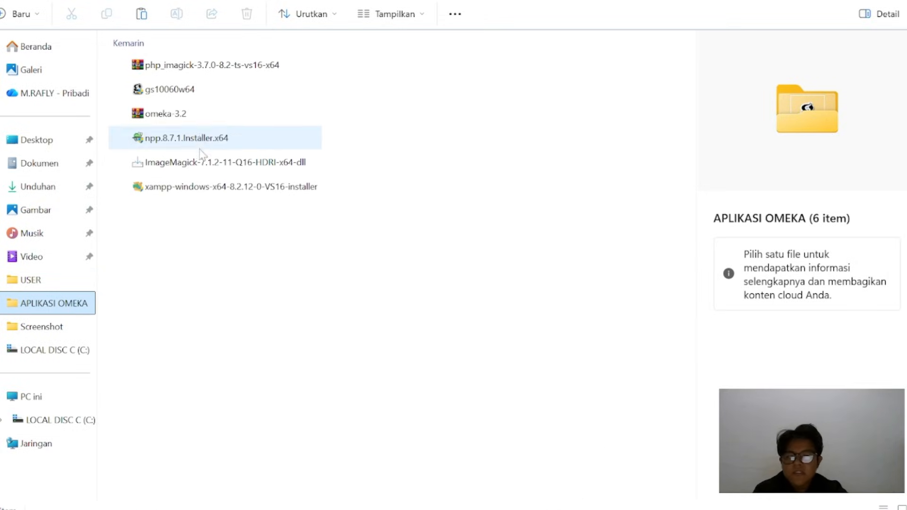
pyautogui.click(202, 168)
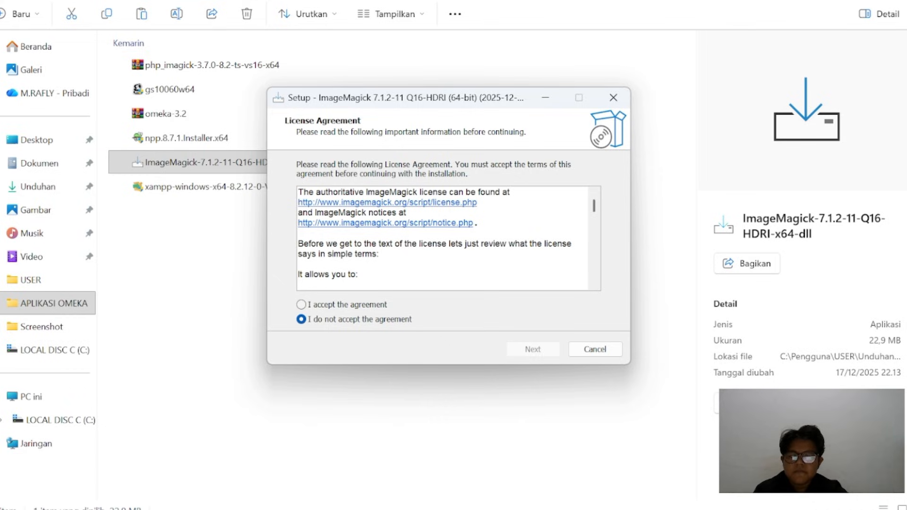
pyautogui.click(302, 306)
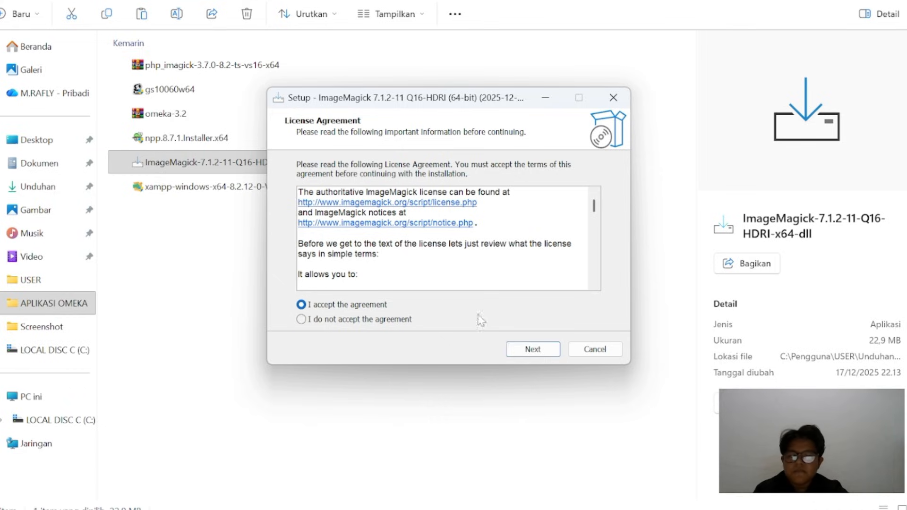
pyautogui.click(520, 350)
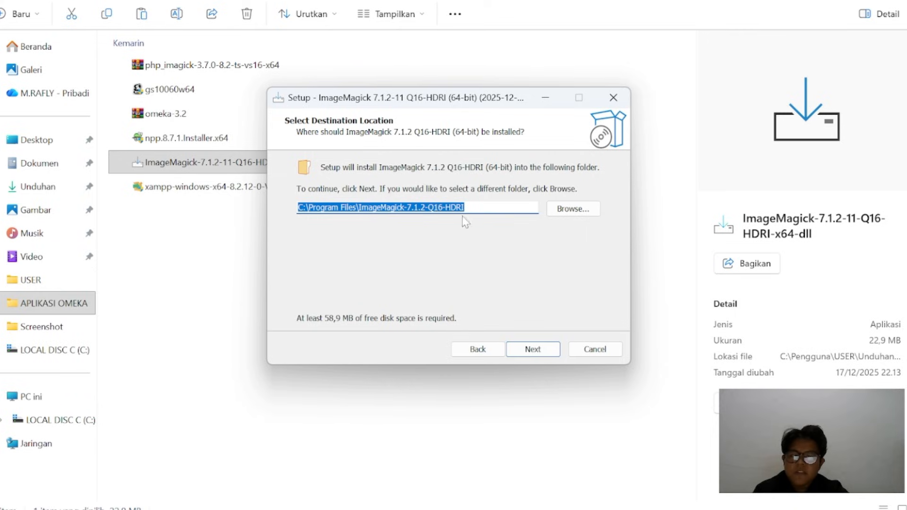
# Set the ImageMagick destination folder to C:\ImageMagick-7.1.2-Q16-HDRI and continue the setup
pyautogui.click(569, 214)
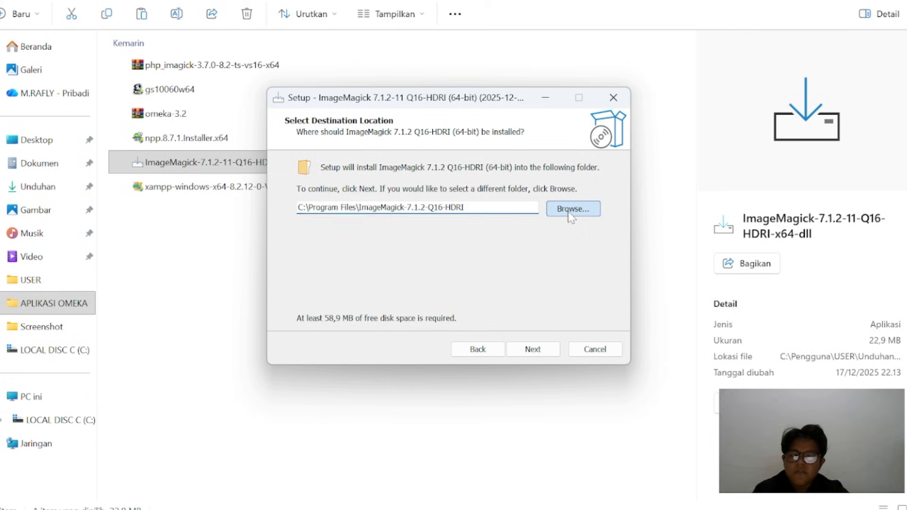
pyautogui.click(387, 171)
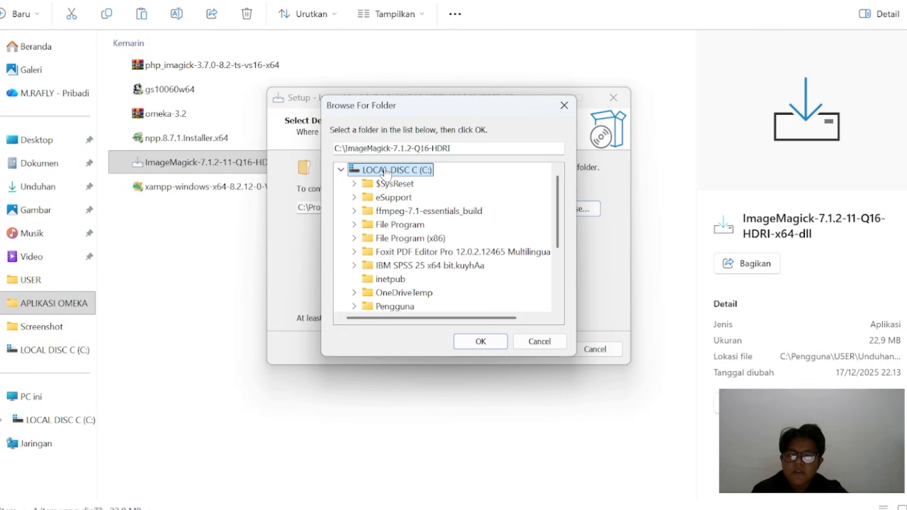
pyautogui.click(483, 343)
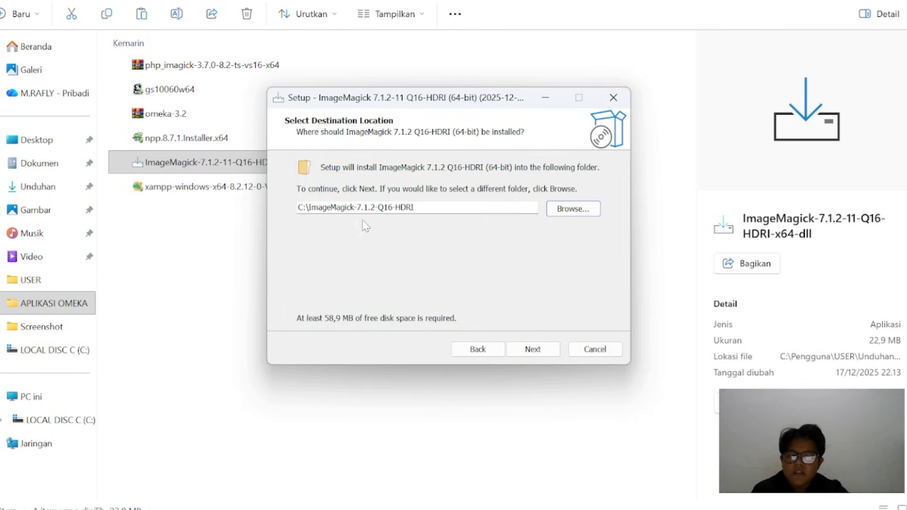
pyautogui.click(532, 349)
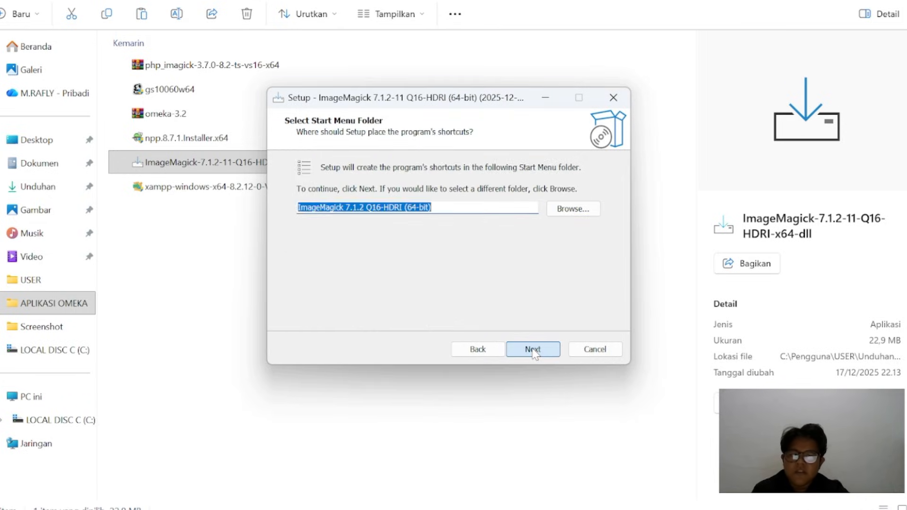
# Keep the default Start Menu folder, enable installing legacy utilities alongside the system path option, and install ImageMagick
pyautogui.click(532, 350)
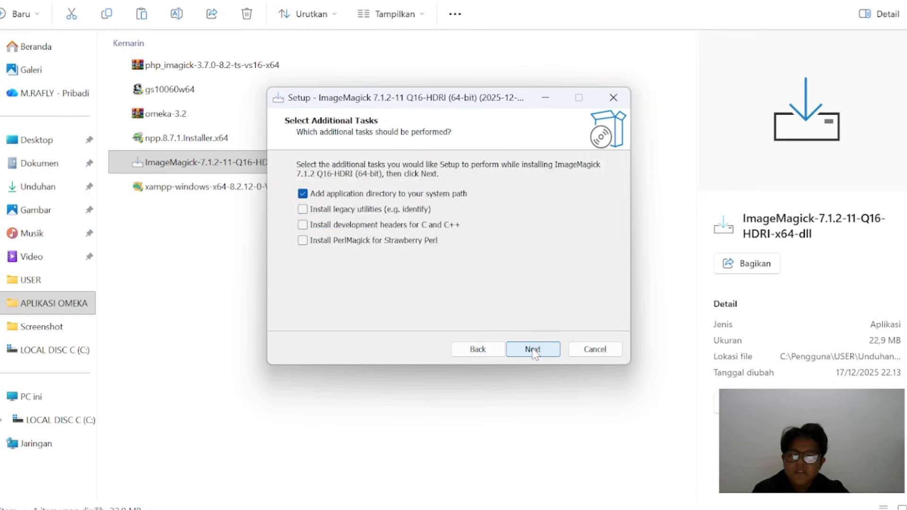
pyautogui.click(301, 211)
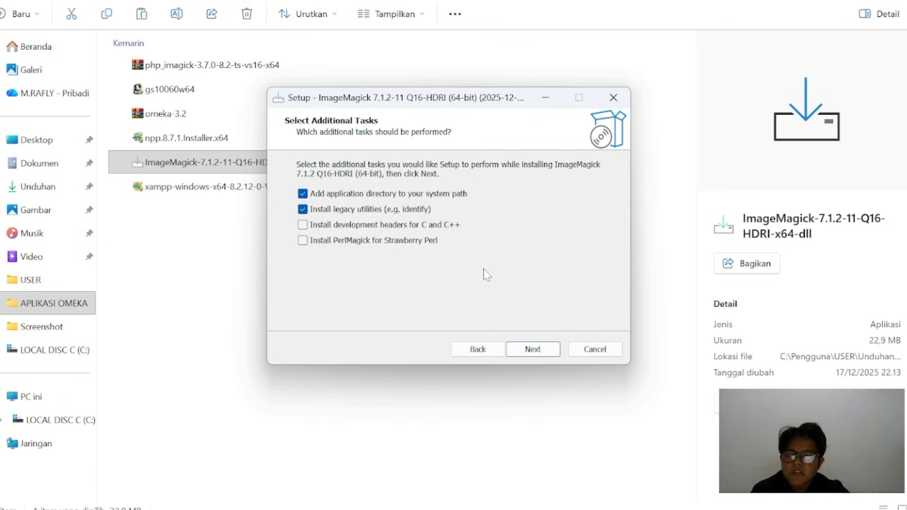
pyautogui.click(537, 349)
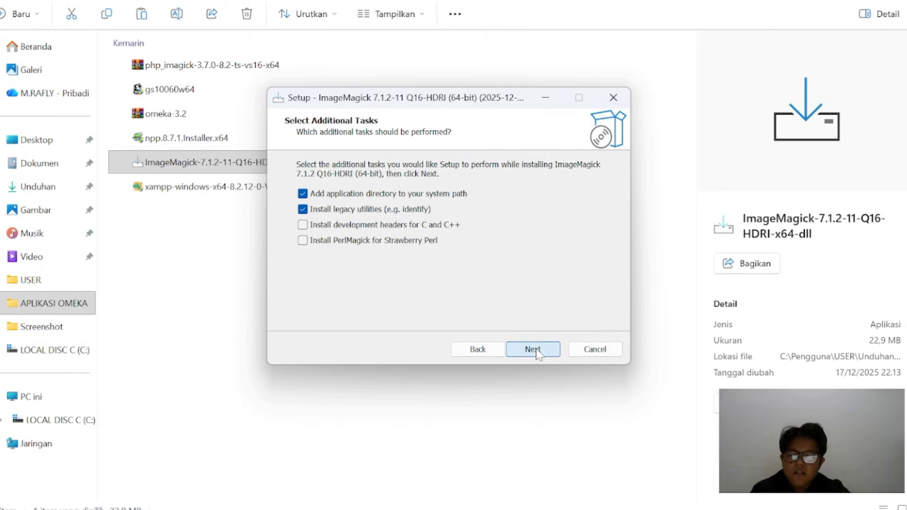
pyautogui.click(533, 349)
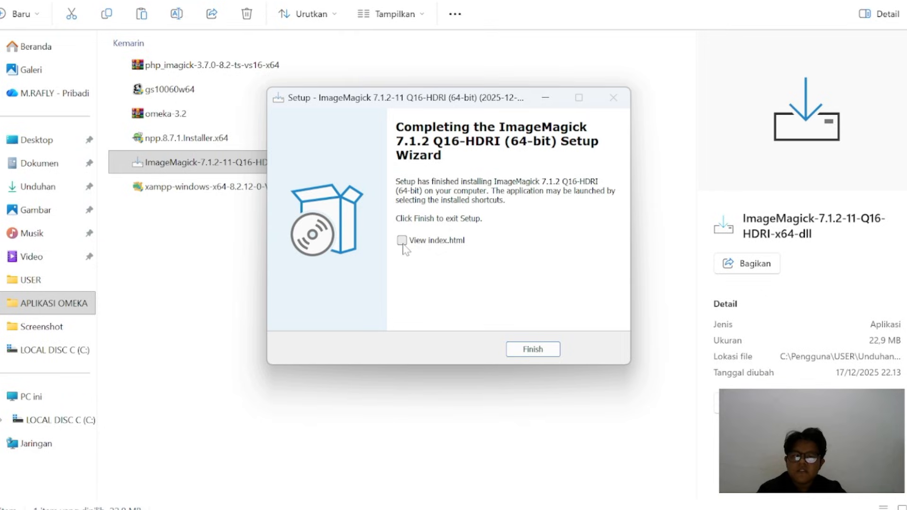
# Finish the ImageMagick setup, then run the gs10060w64 installer and bring the GPL Ghostscript setup window forward
pyautogui.click(548, 351)
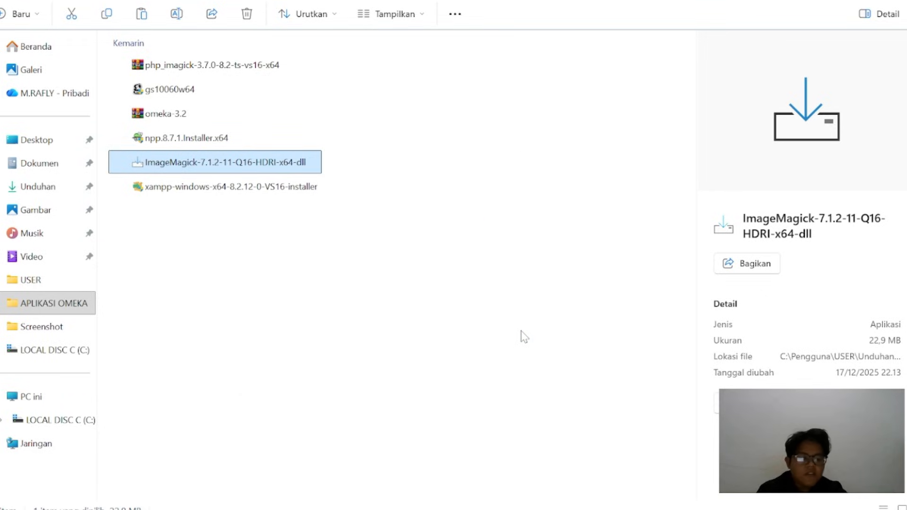
pyautogui.doubleClick(230, 92)
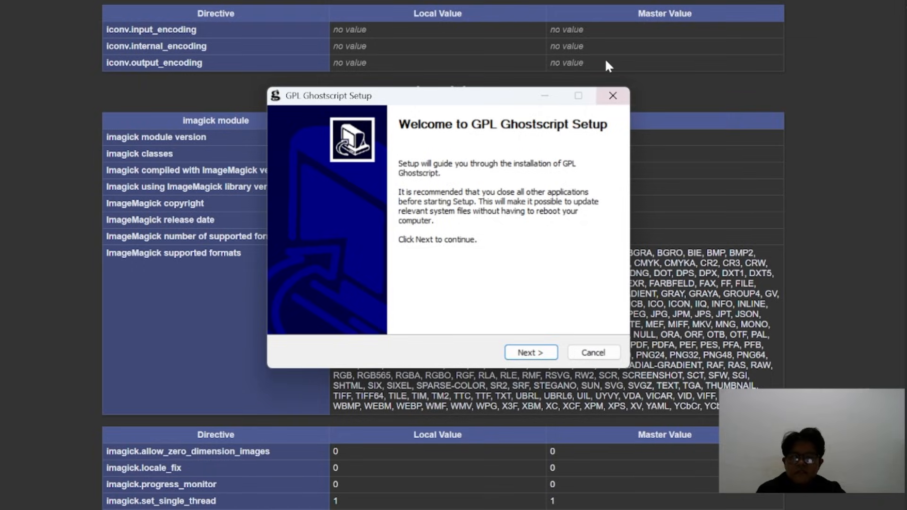
pyautogui.moveTo(553, 509)
pyautogui.moveTo(415, 502)
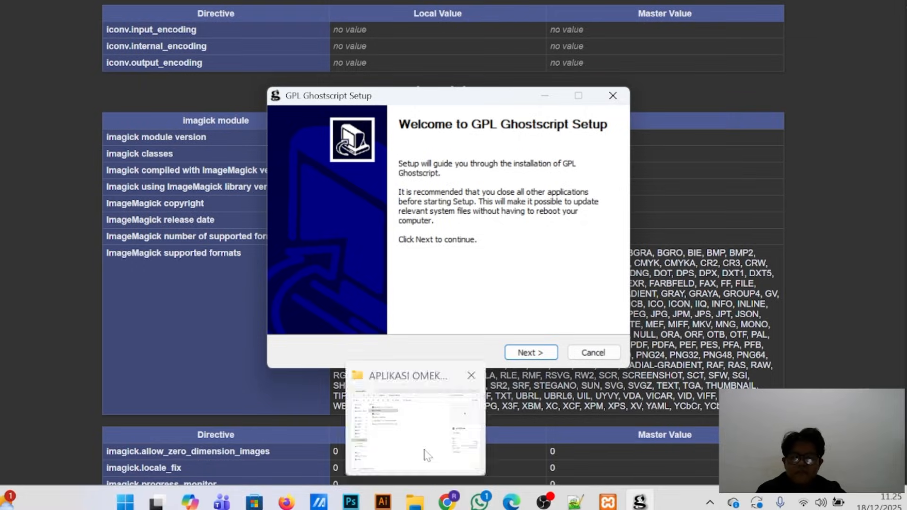
pyautogui.click(426, 448)
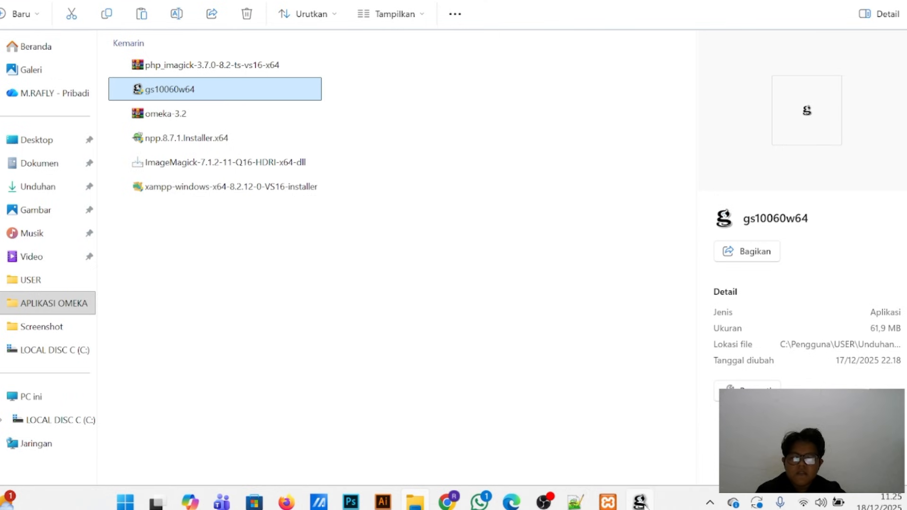
pyautogui.moveTo(640, 502)
pyautogui.click(637, 457)
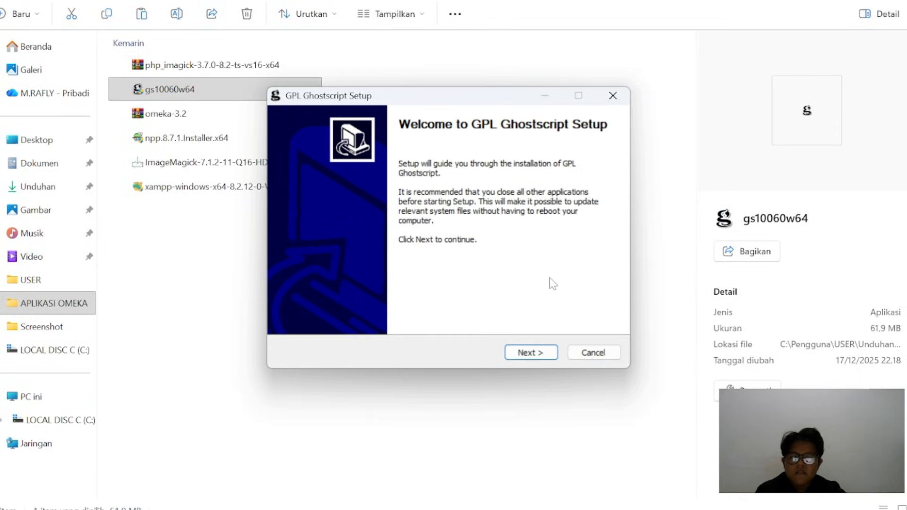
# Accept the GPL Ghostscript license agreement and install it in the default folder C:\Program Files\gs\gs10.06.0
pyautogui.click(530, 352)
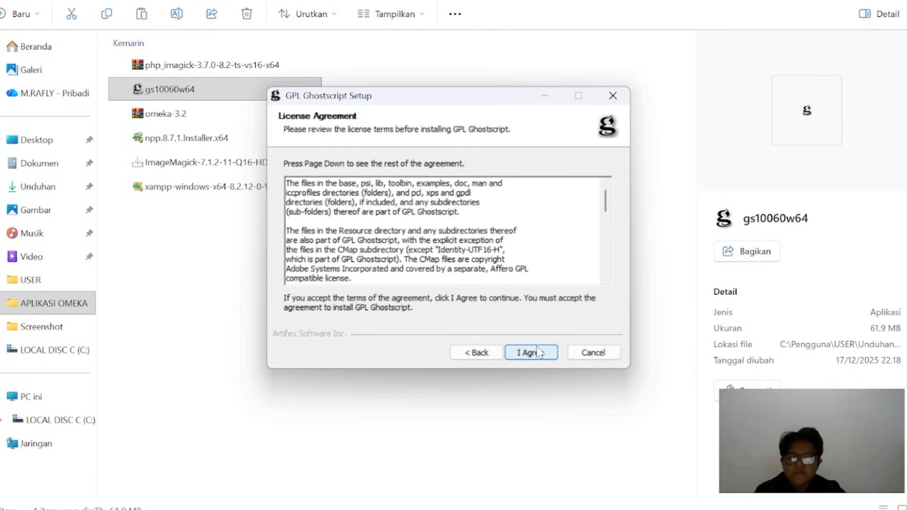
pyautogui.click(531, 353)
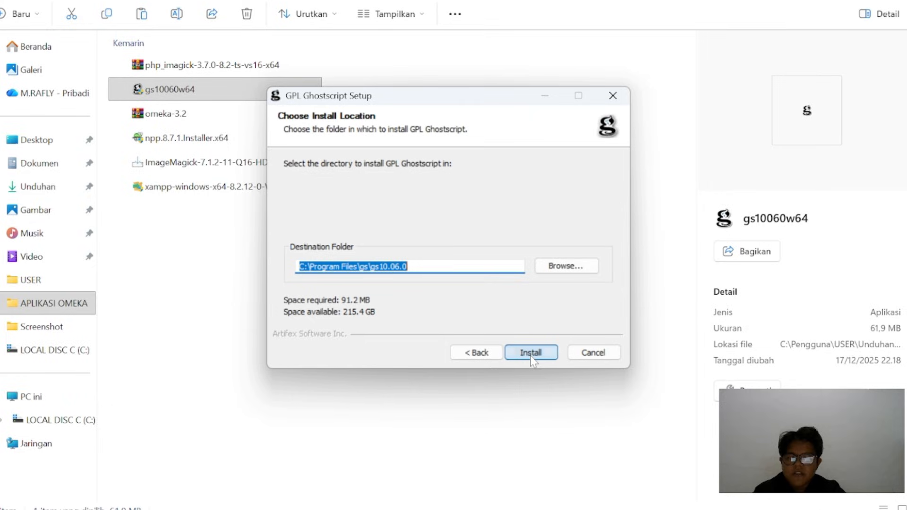
pyautogui.click(531, 354)
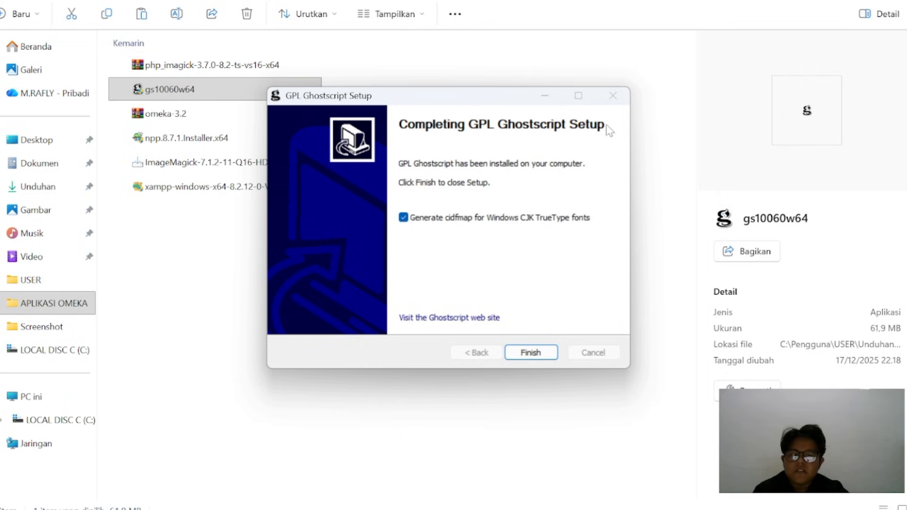
# Clear the option to generate cidfmap for Windows CJK TrueType fonts and finish the Ghostscript setup
pyautogui.click(403, 217)
pyautogui.click(531, 353)
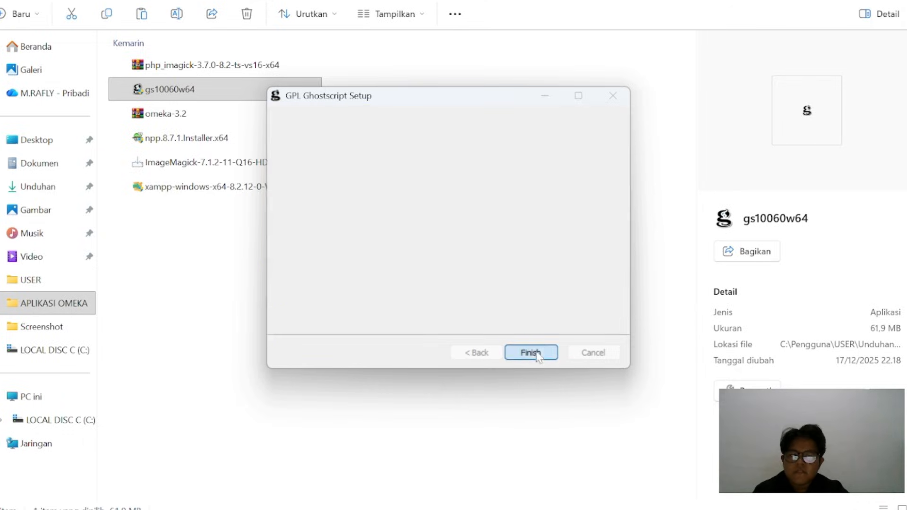
pyautogui.click(479, 278)
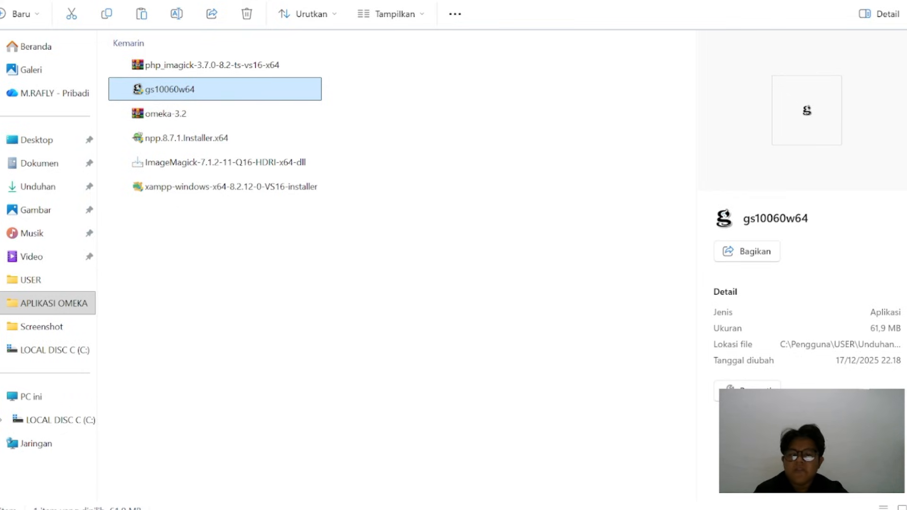
pyautogui.click(408, 302)
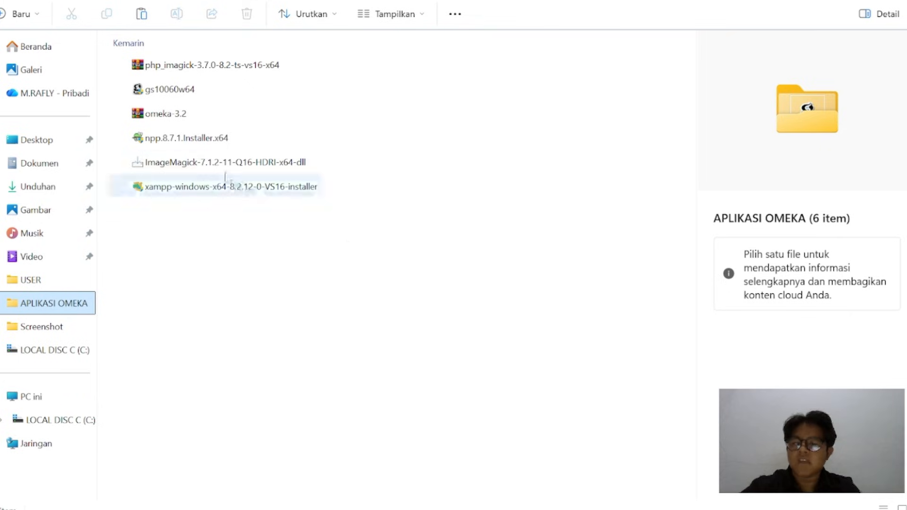
# Open the omeka-3.2 archive, dismiss the extra WinRAR window and start extracting the omeka-3.2 folder to a specified location
pyautogui.doubleClick(199, 118)
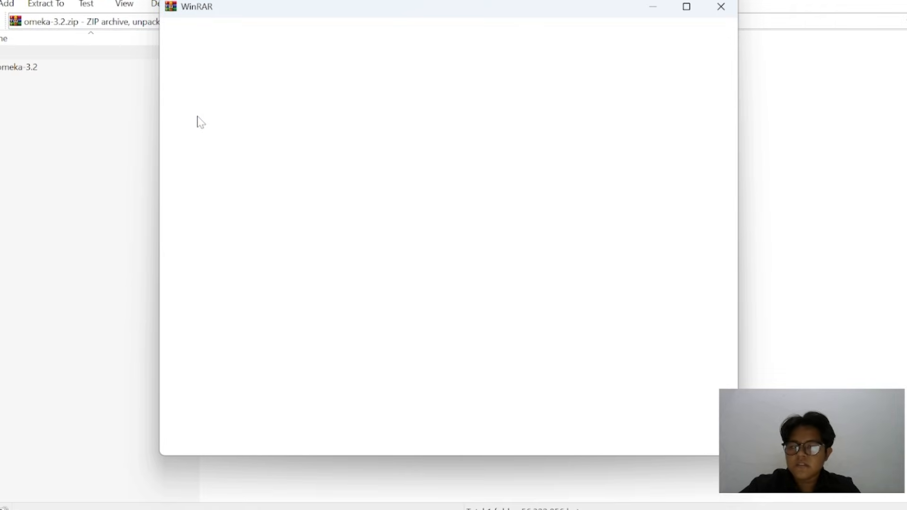
pyautogui.click(725, 13)
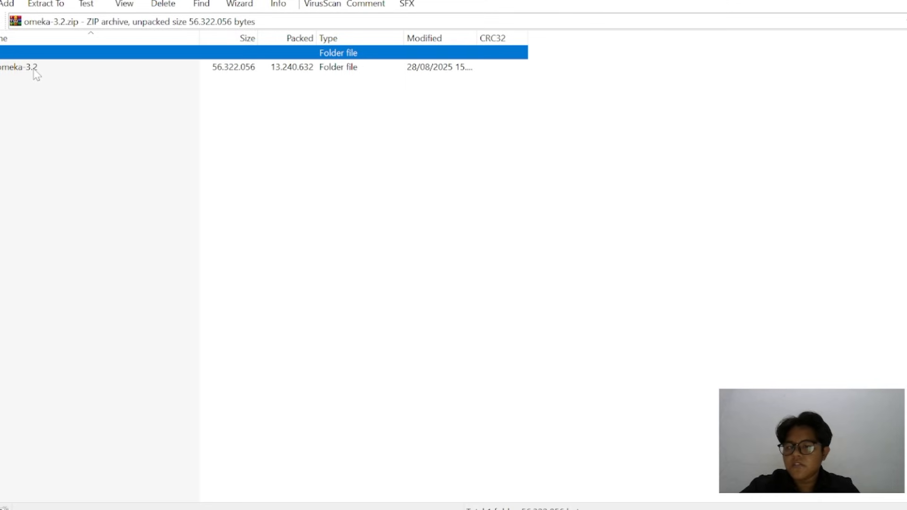
pyautogui.rightClick(36, 75)
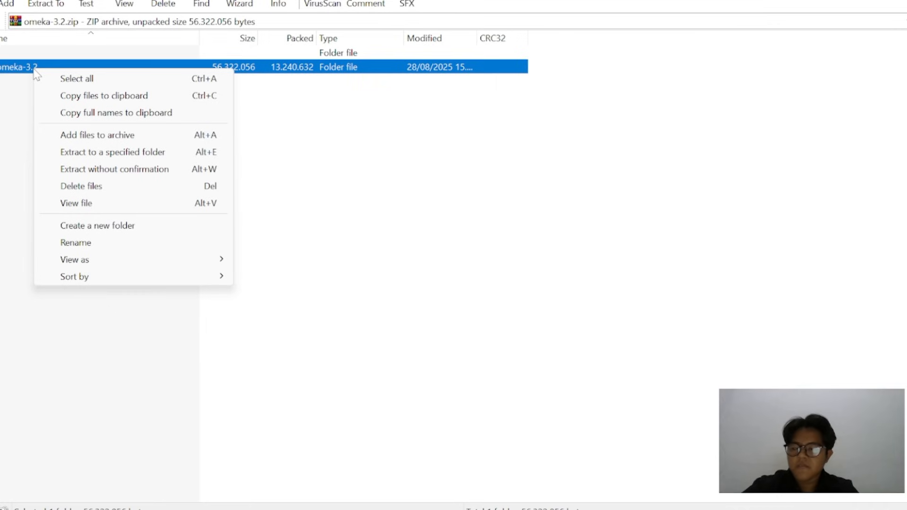
pyautogui.click(171, 153)
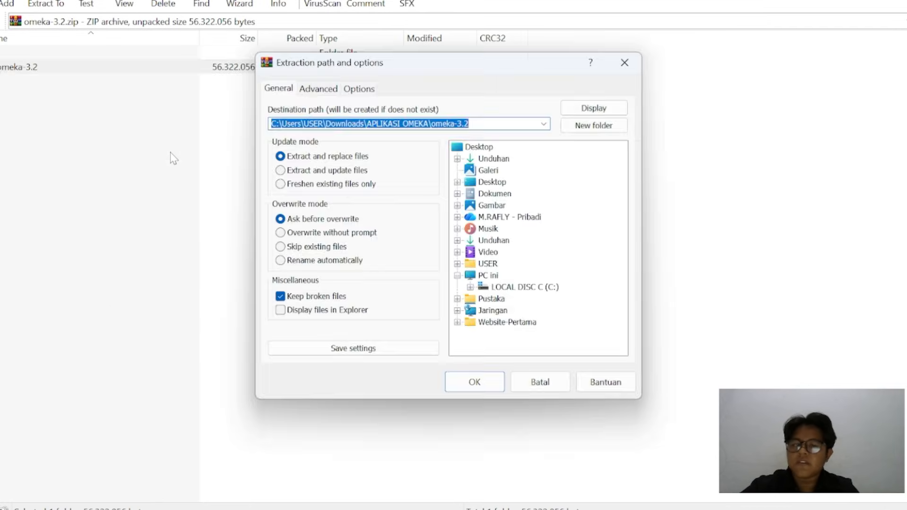
# Choose the htdocs folder inside C:\xampp as the destination, extract the omeka-3.2 folder there and close the archive
pyautogui.click(471, 287)
pyautogui.scroll(-1, 473, 298)
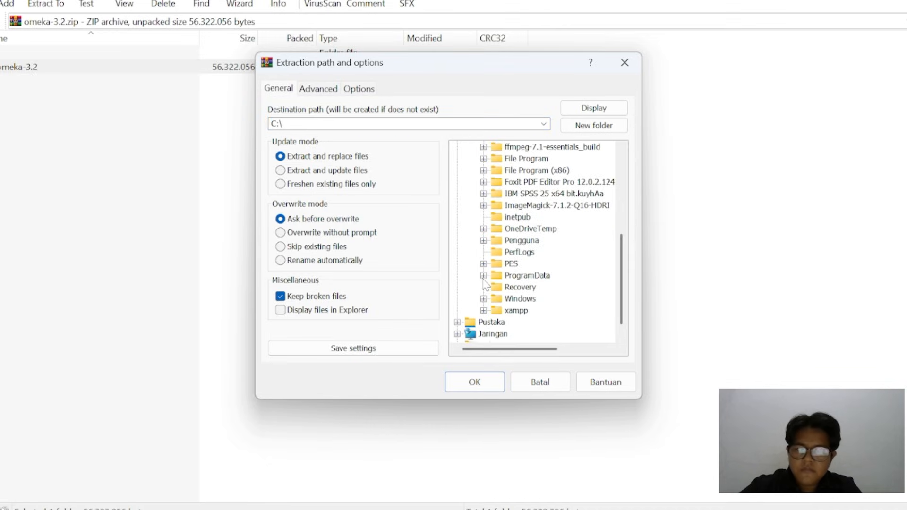
pyautogui.click(484, 310)
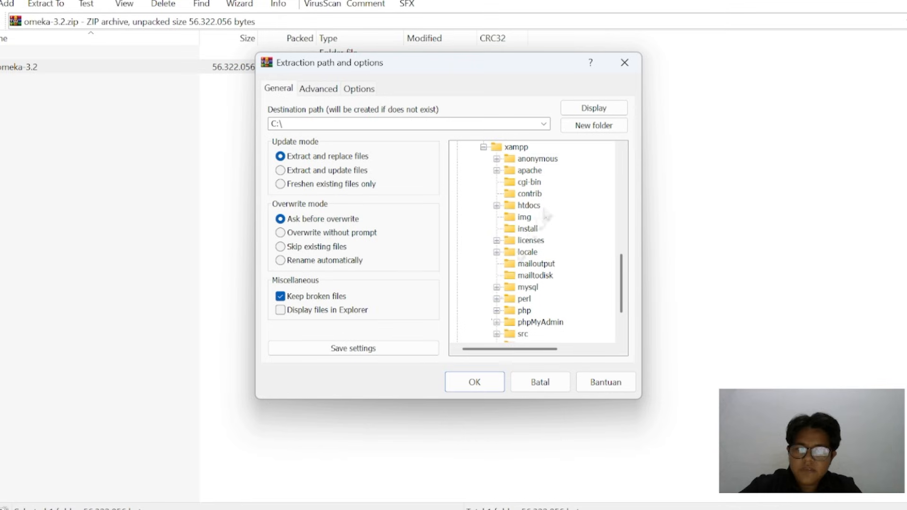
pyautogui.click(496, 206)
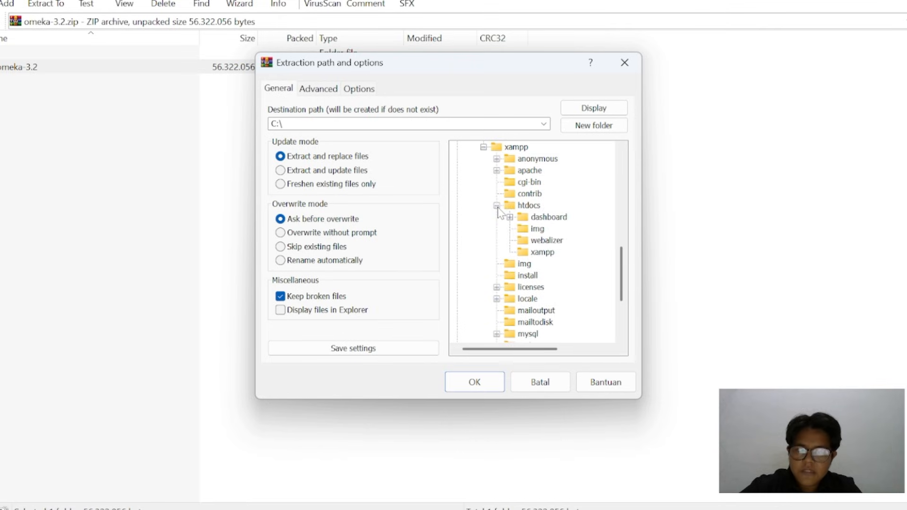
pyautogui.click(497, 207)
pyautogui.click(536, 206)
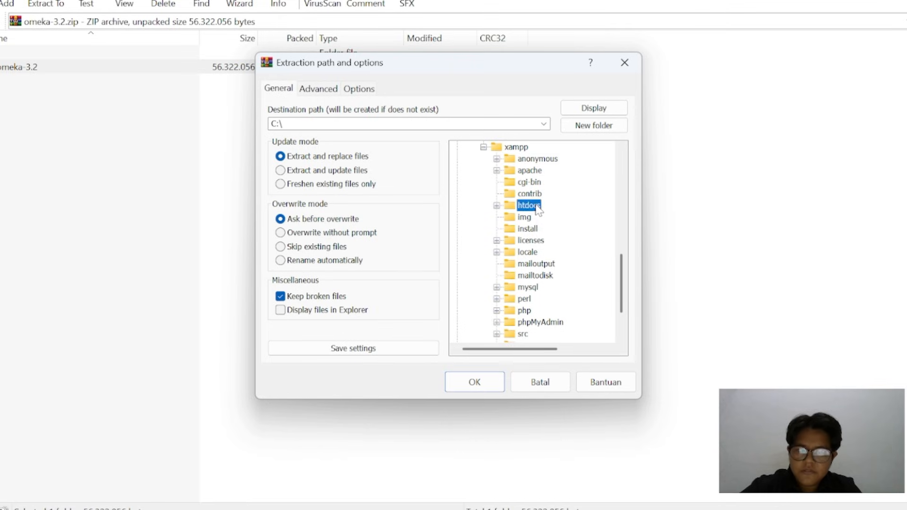
pyautogui.click(487, 378)
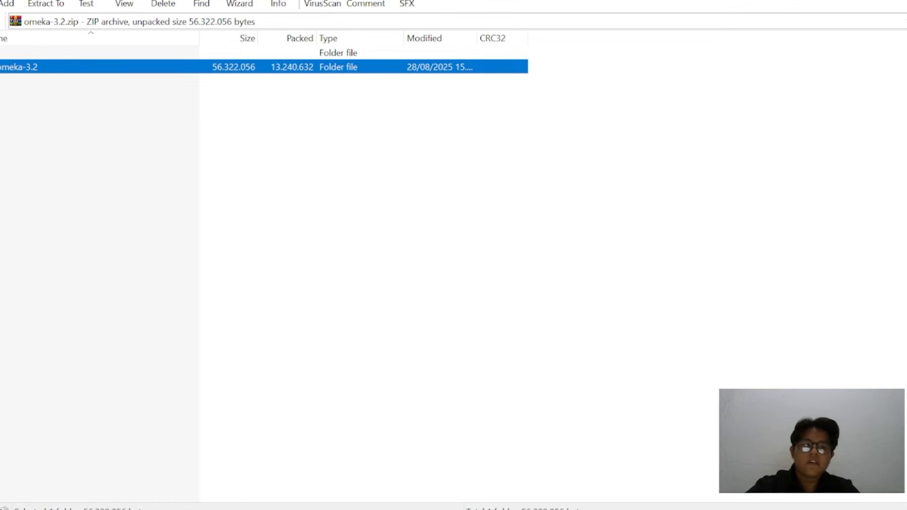
pyautogui.hotkey('alt', 'F4')
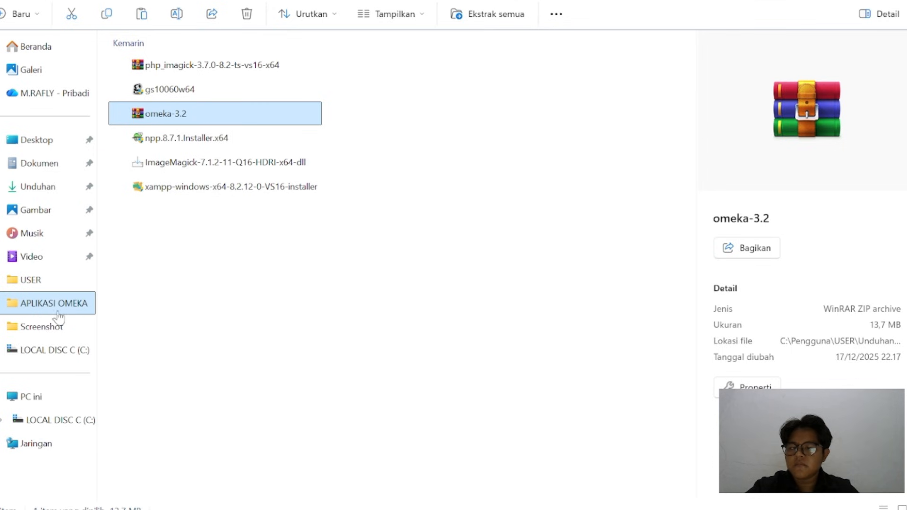
# Rename the omeka-3.2 folder in C:\xampp\htdocs to omeka
pyautogui.click(59, 352)
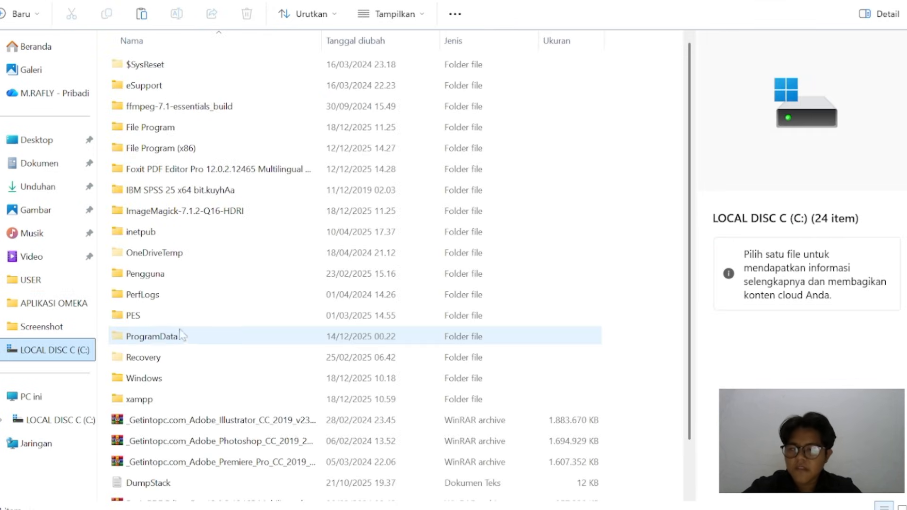
pyautogui.doubleClick(176, 399)
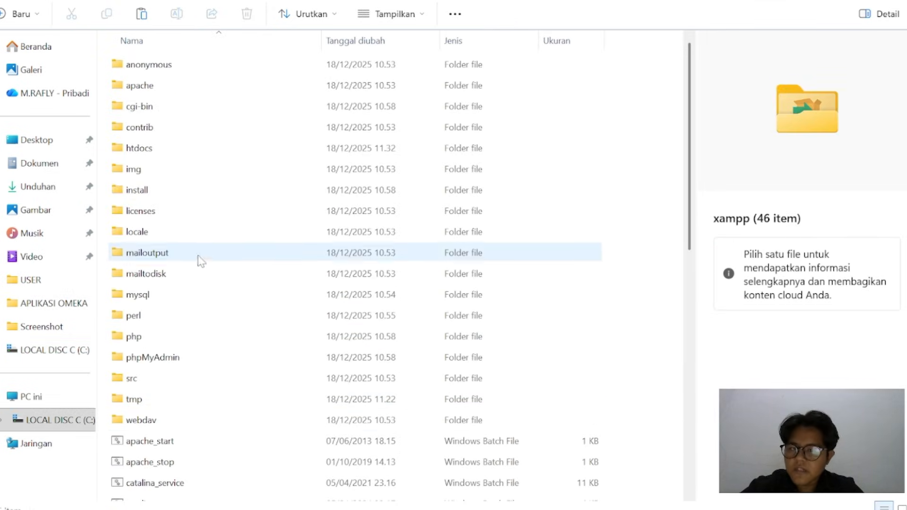
pyautogui.doubleClick(179, 147)
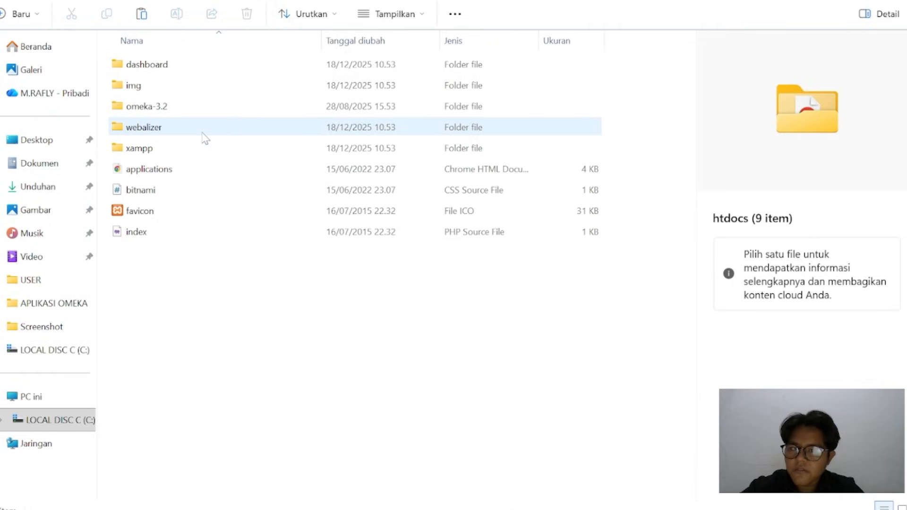
pyautogui.click(208, 114)
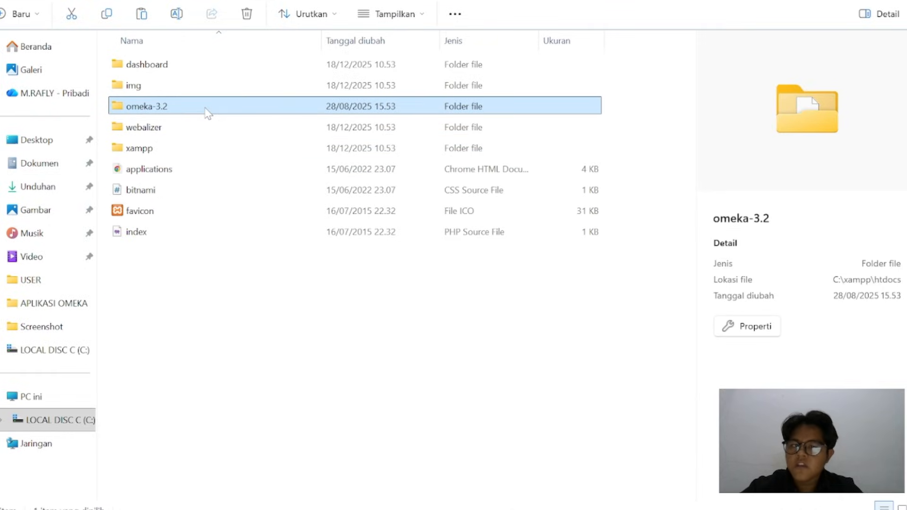
pyautogui.click(177, 14)
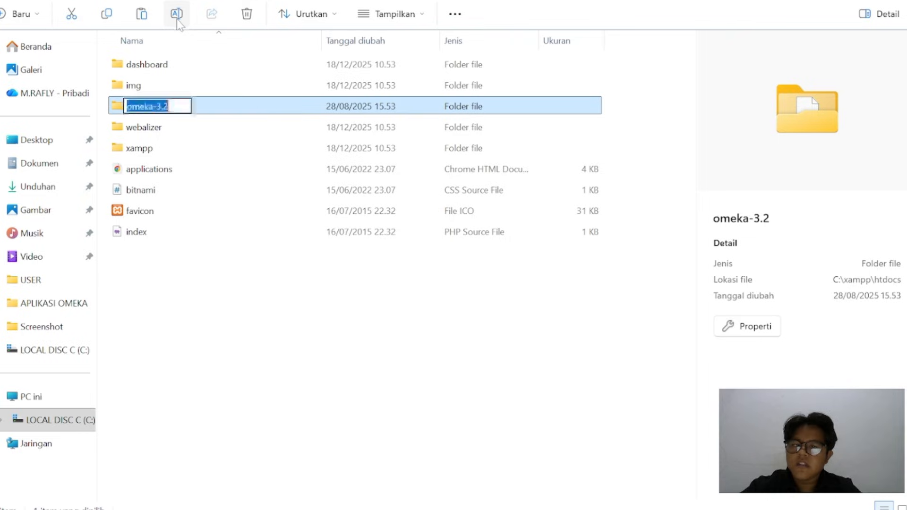
pyautogui.press('BackSpace')
pyautogui.write('omeka')
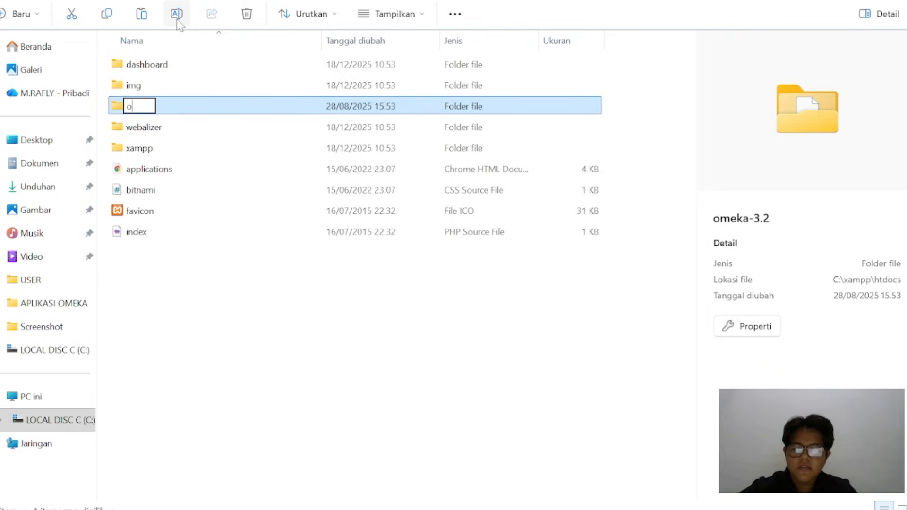
pyautogui.click(195, 283)
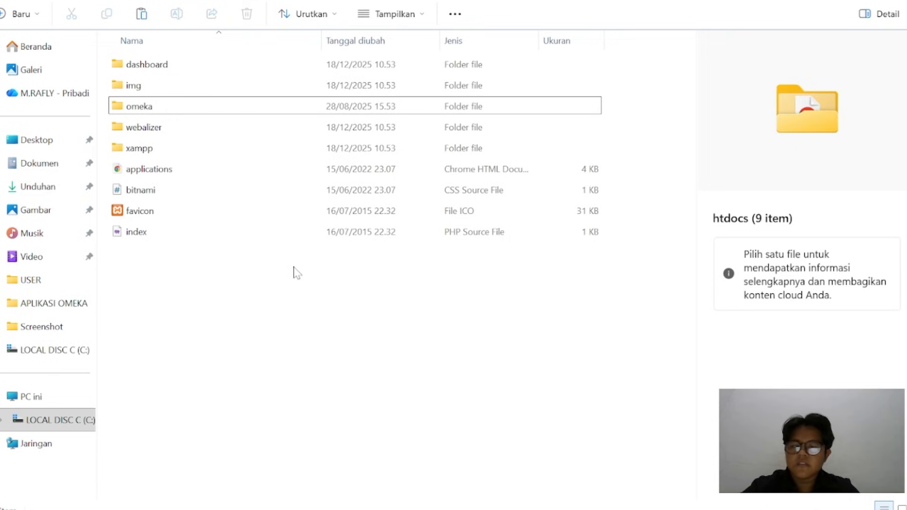
# Open the folder application\libraries\Omeka\File\Derivative\Strategy inside the omeka folder
pyautogui.doubleClick(191, 106)
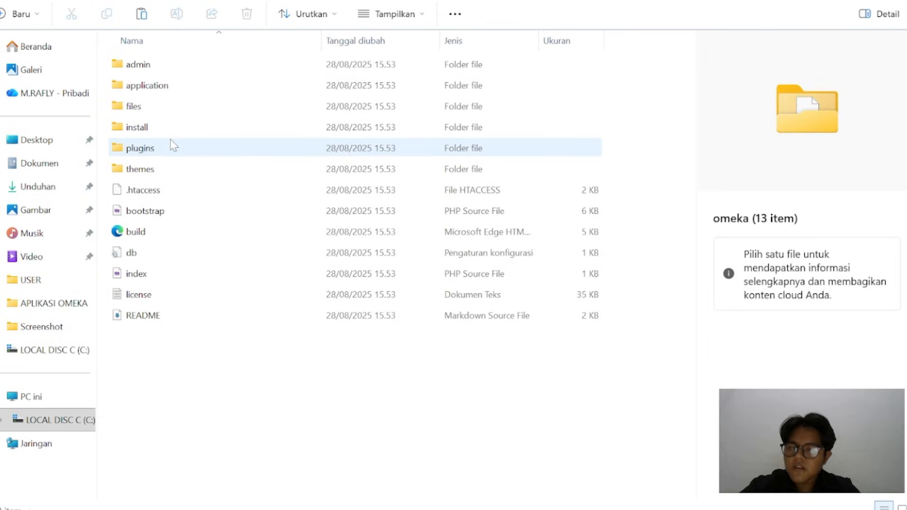
pyautogui.doubleClick(178, 87)
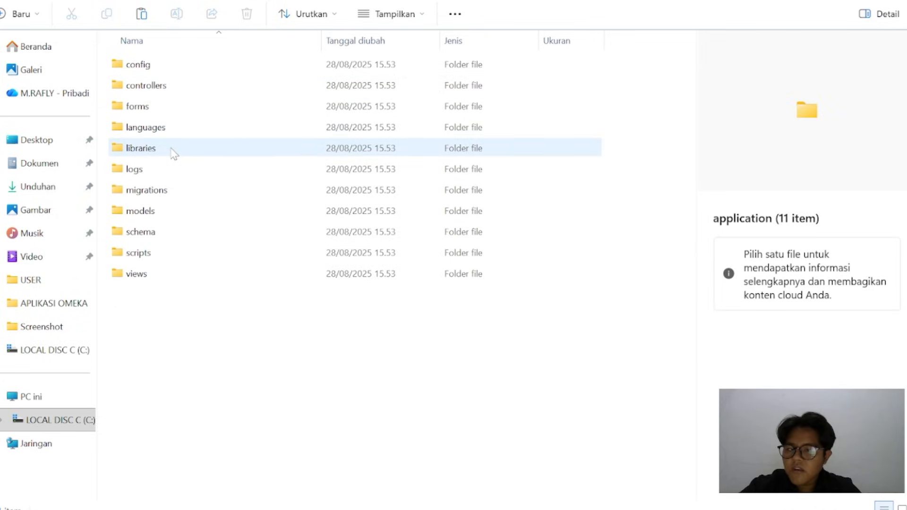
pyautogui.doubleClick(173, 150)
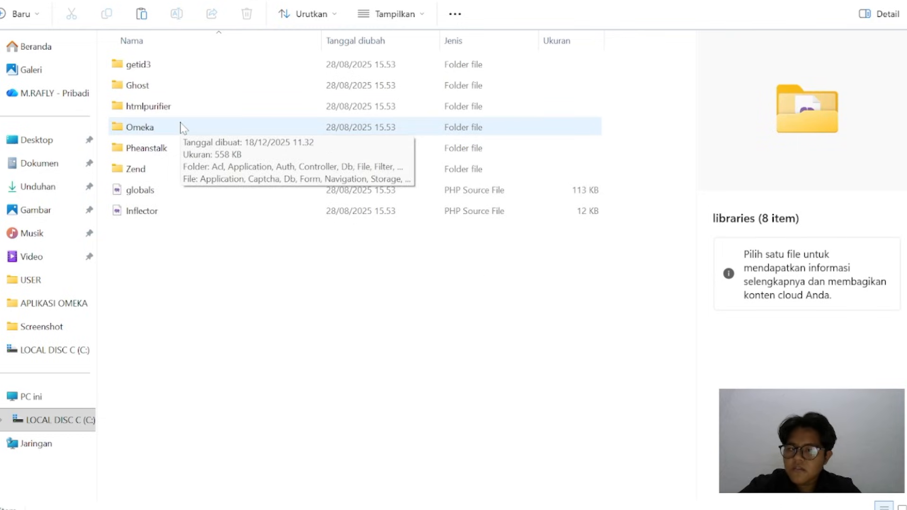
pyautogui.doubleClick(183, 127)
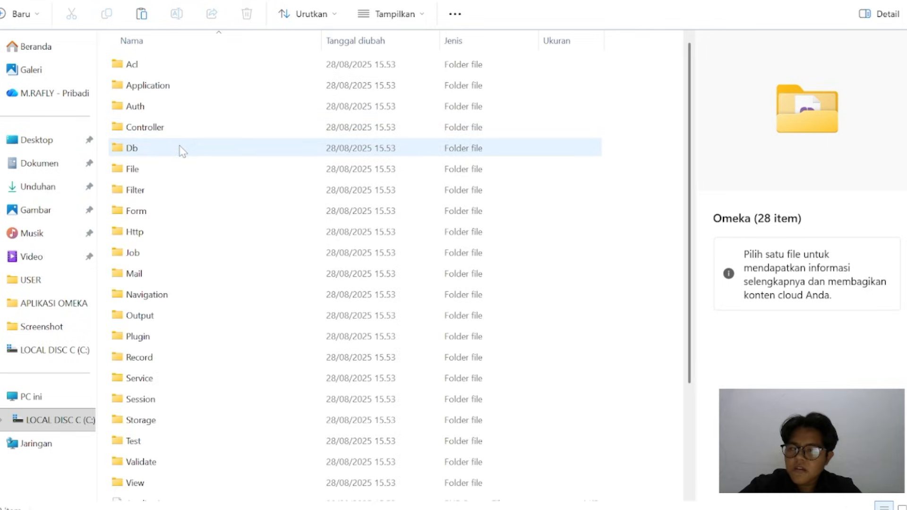
pyautogui.doubleClick(175, 171)
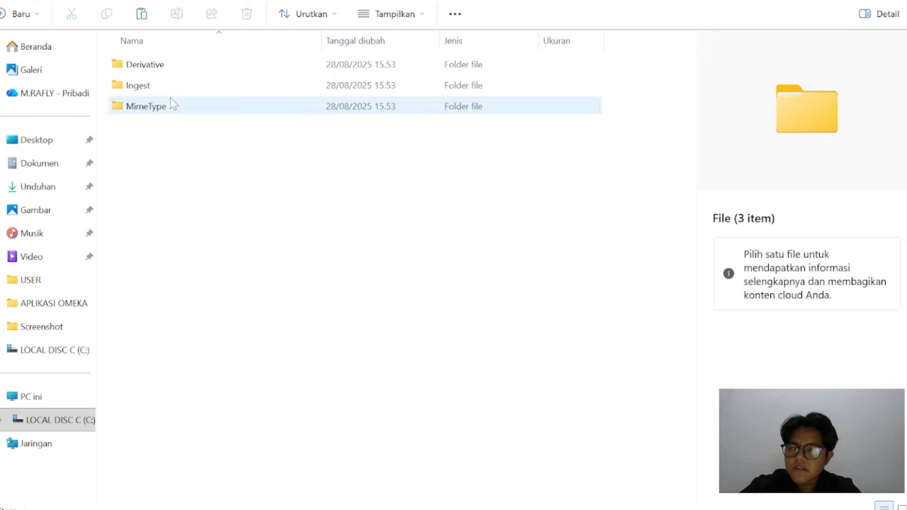
pyautogui.doubleClick(180, 69)
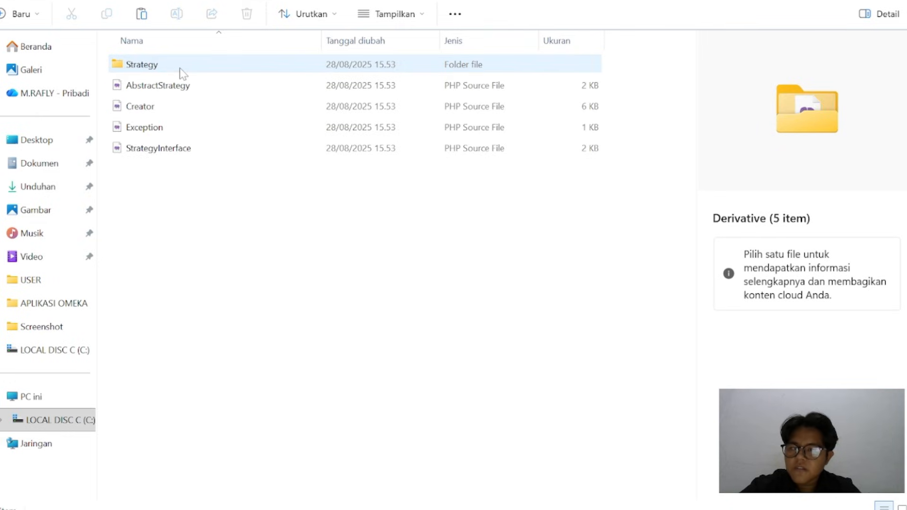
pyautogui.doubleClick(179, 70)
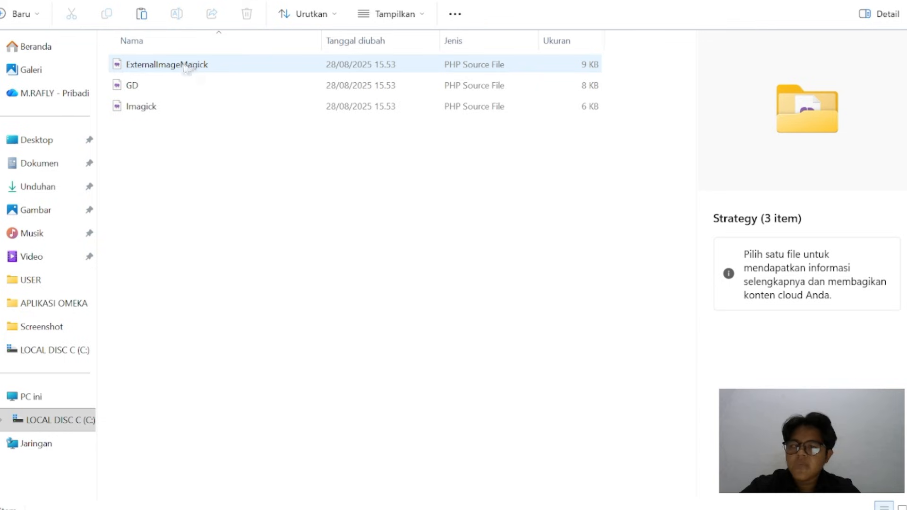
# Open the ExternalImageMagick PHP file from the Strategy folder for editing in Notepad++
pyautogui.click(184, 66)
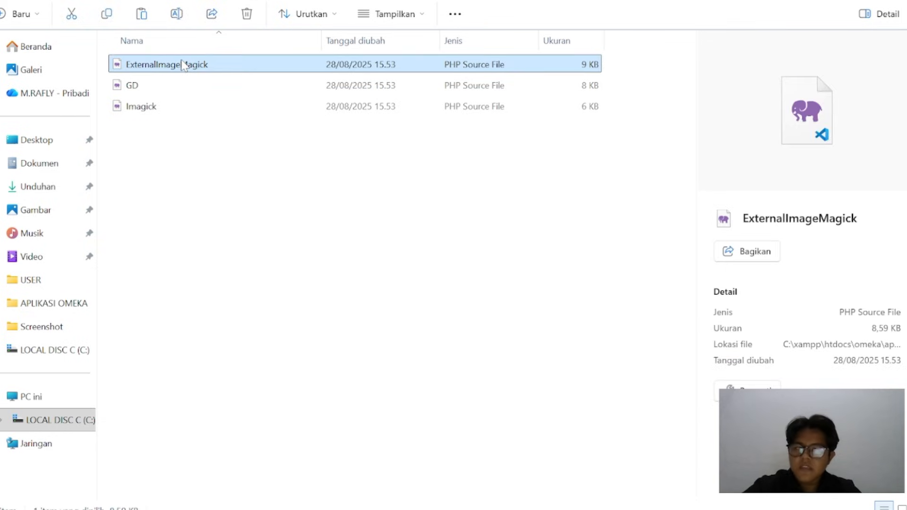
pyautogui.rightClick(182, 68)
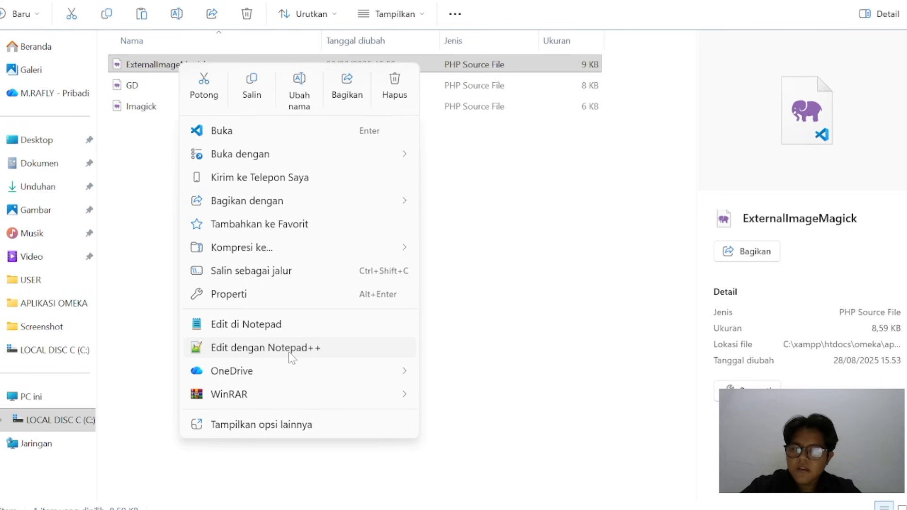
pyautogui.click(289, 349)
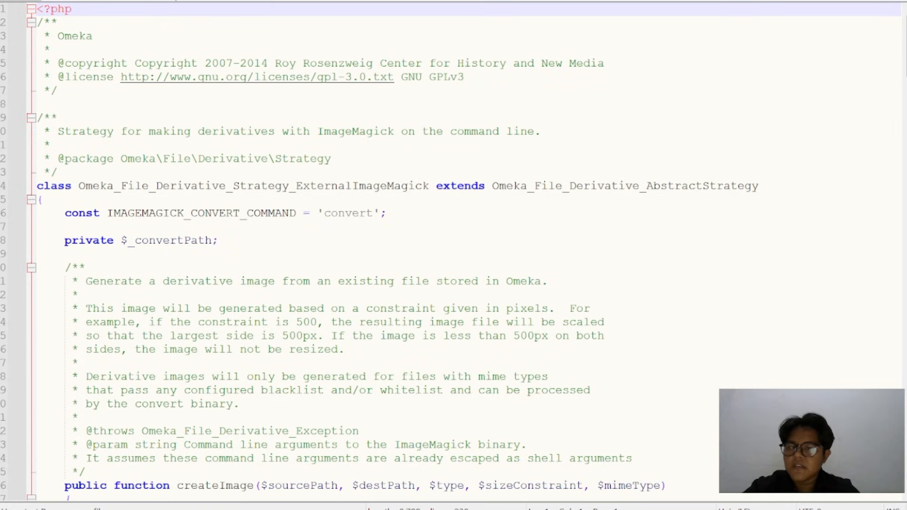
# Change the value of the IMAGEMAGICK_CONVERT_COMMAND constant to 'magick.exe'
pyautogui.click(374, 214)
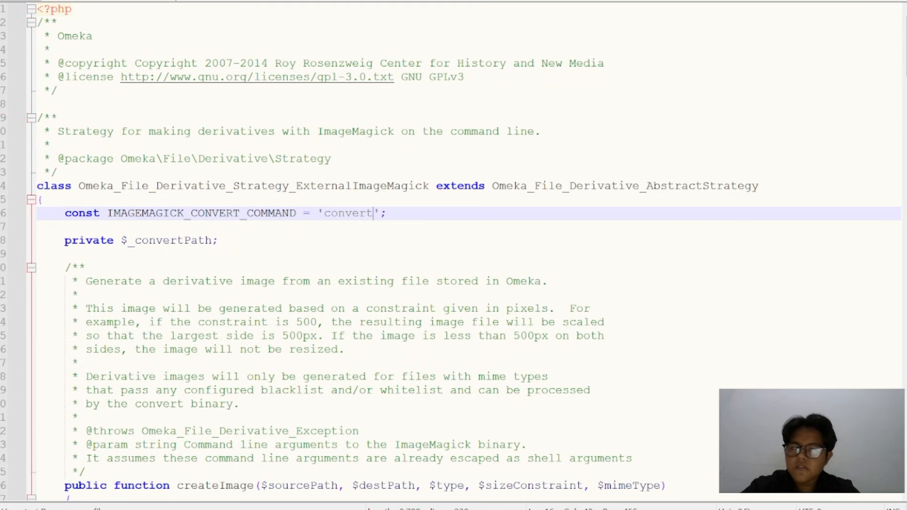
pyautogui.press('BackSpace')
pyautogui.press('BackSpace')
pyautogui.press('BackSpace')
pyautogui.press('BackSpace')
pyautogui.press('BackSpace')
pyautogui.press('BackSpace')
pyautogui.press('BackSpace')
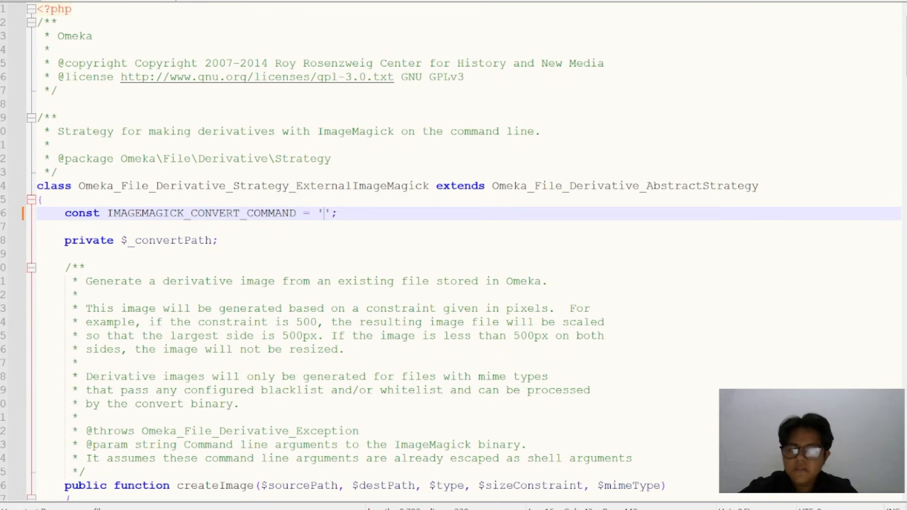
pyautogui.write('magick')
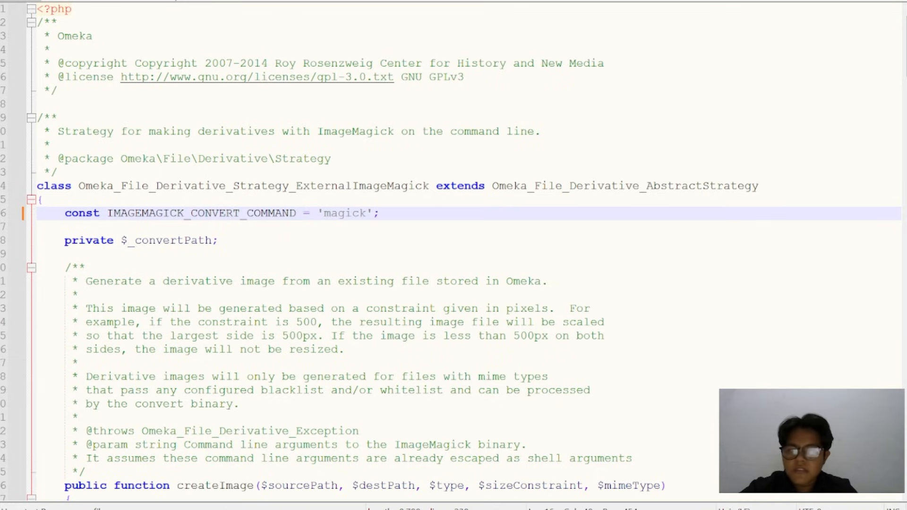
pyautogui.write('.exe')
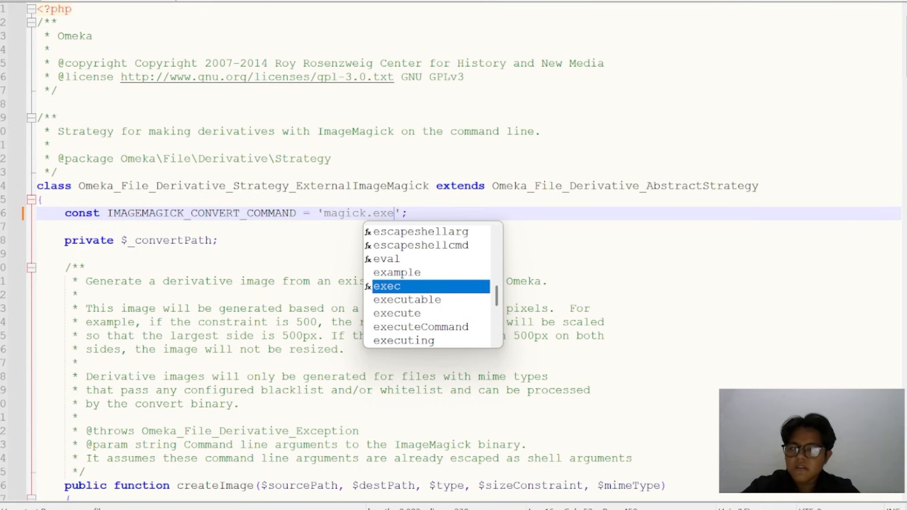
pyautogui.click(86, 268)
# In the createImage function, replace escapeshellarg with escapeshellcmd for the $convertPath argument
pyautogui.scroll(-4, 453, 255)
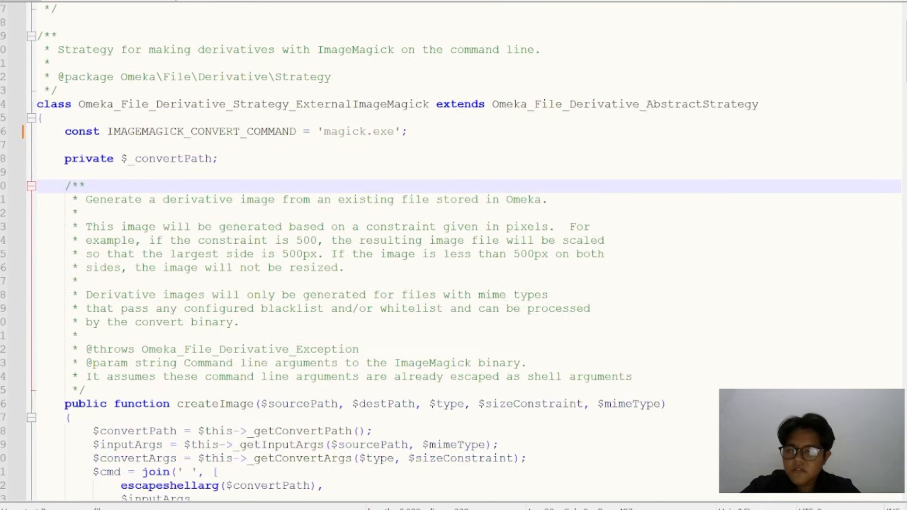
pyautogui.scroll(-3, 453, 255)
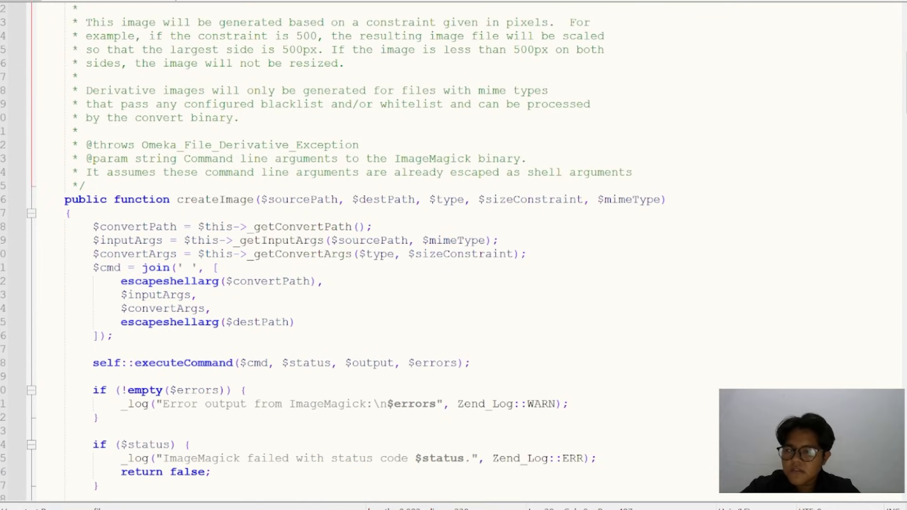
pyautogui.scroll(2, 453, 256)
pyautogui.scroll(-7, 453, 256)
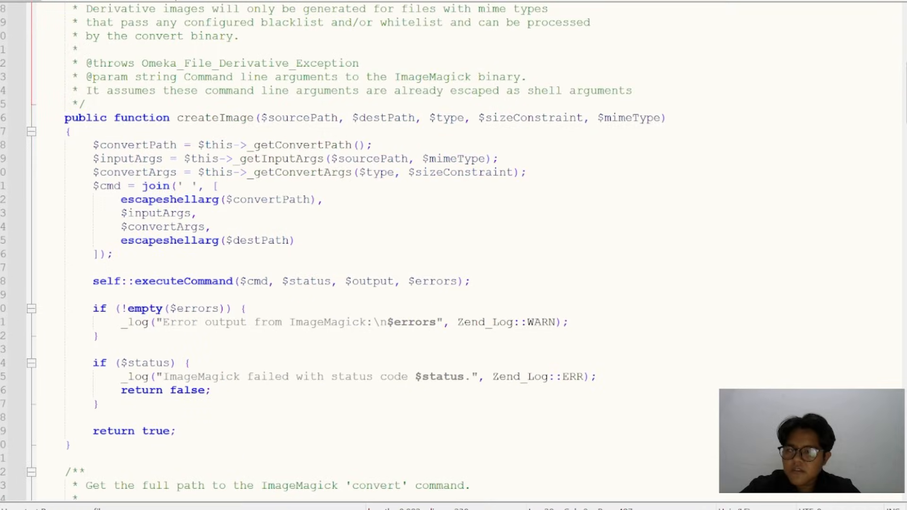
pyautogui.scroll(2, 454, 255)
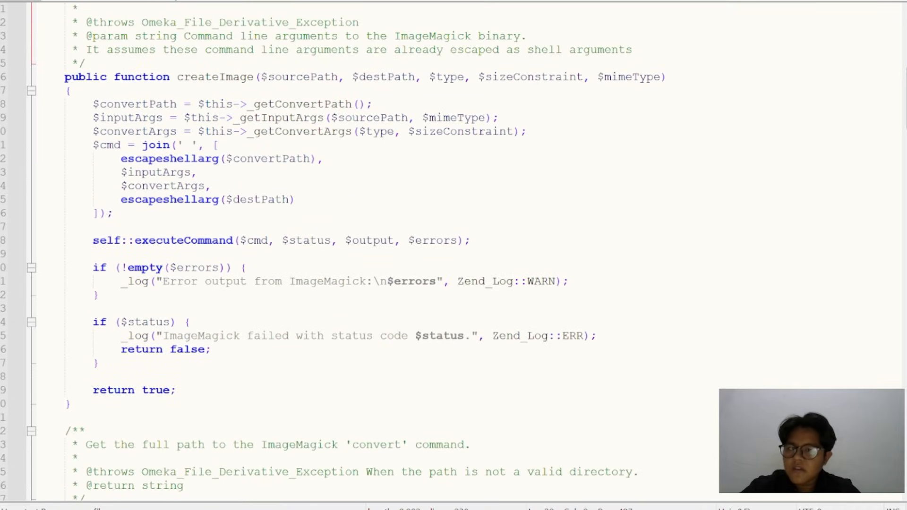
pyautogui.click(219, 159)
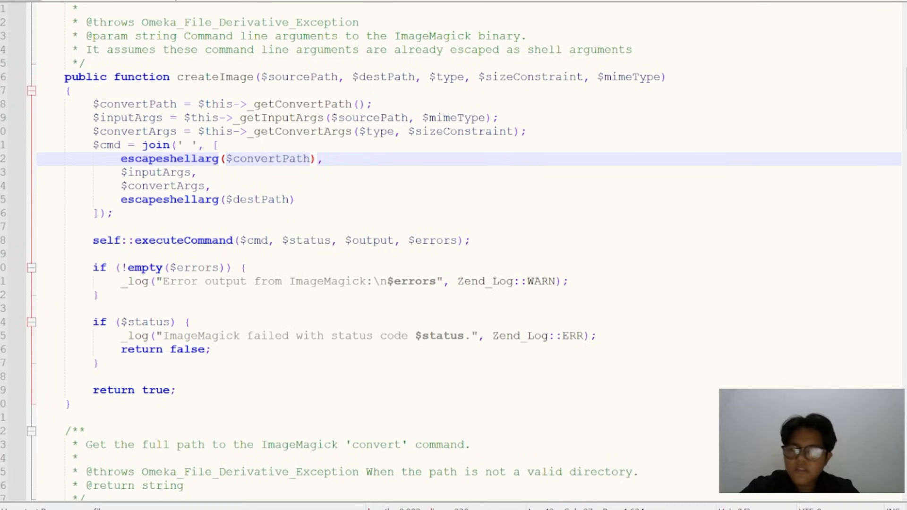
pyautogui.press('BackSpace')
pyautogui.press('BackSpace')
pyautogui.press('BackSpace')
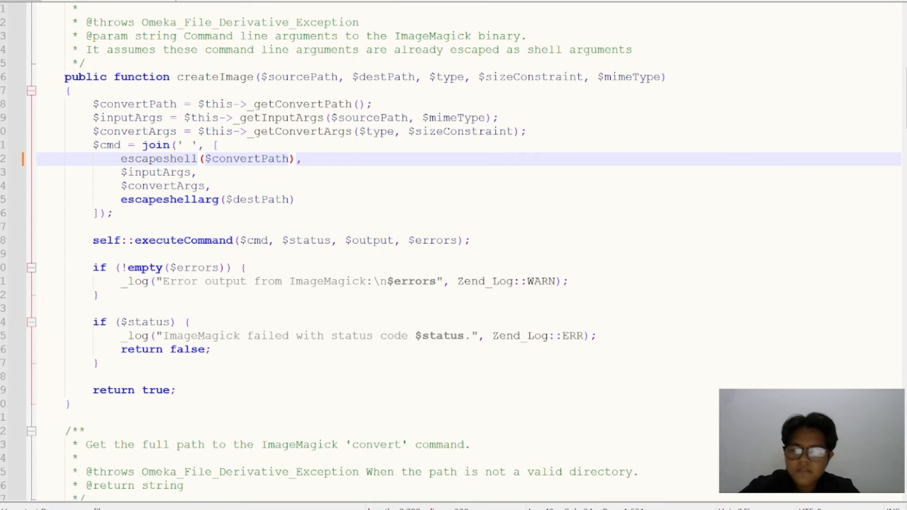
pyautogui.write('cmd')
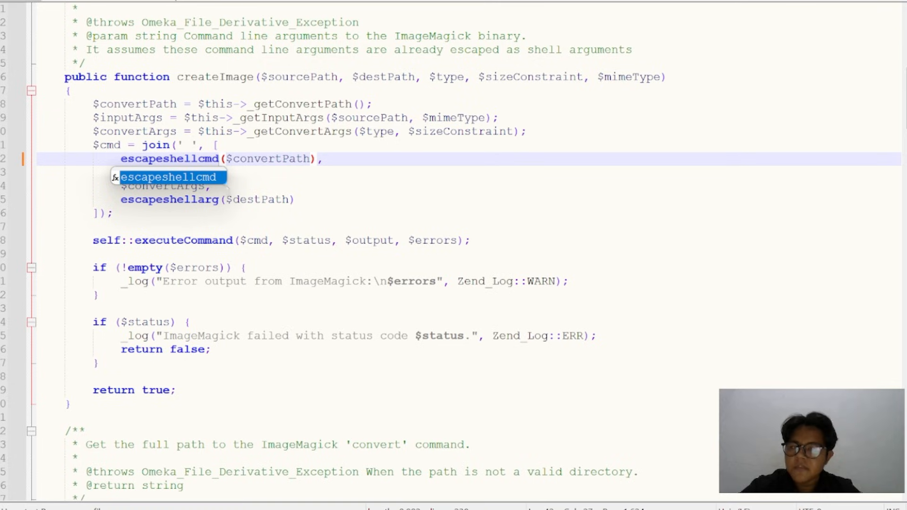
# Replace escapeshellarg with escapeshellcmd for the $destPath argument of the same join call
pyautogui.click(296, 200)
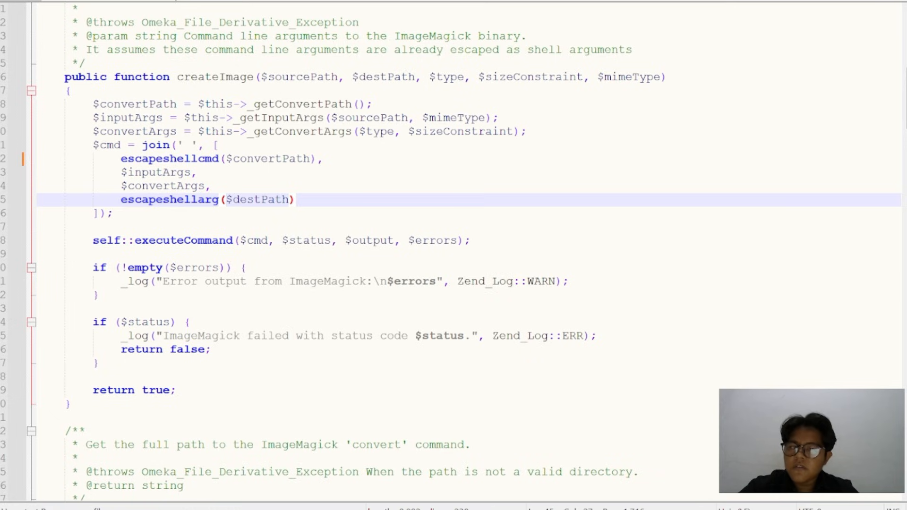
pyautogui.press('BackSpace')
pyautogui.press('BackSpace')
pyautogui.press('BackSpace')
pyautogui.write('cmd')
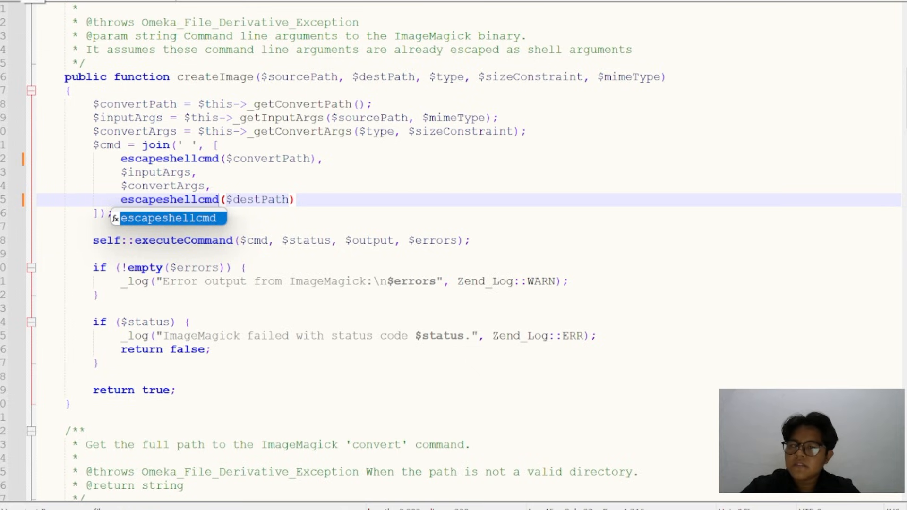
# Save the edited ExternalImageMagick file and switch to File Explorer, opening the APLIKASI OMEKA folder
pyautogui.hotkey('ctrl', 's')
pyautogui.hotkey('alt', 'Tab')
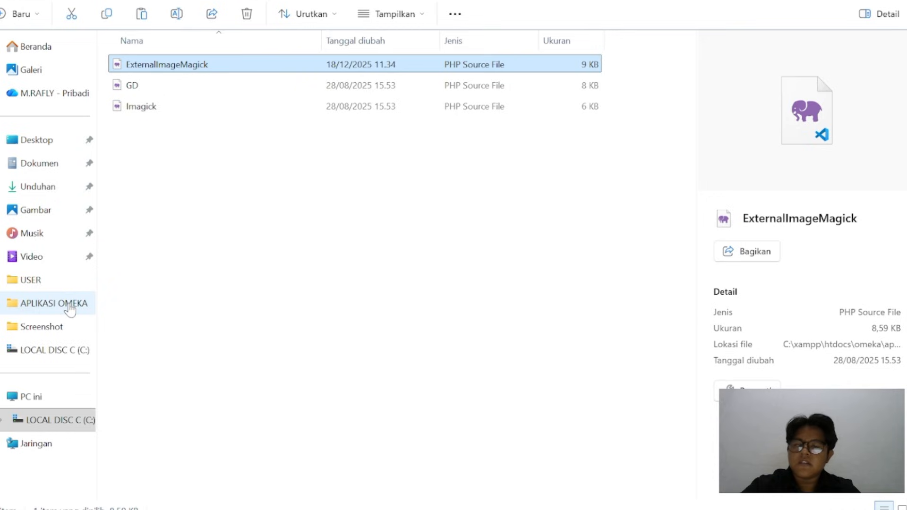
pyautogui.click(70, 307)
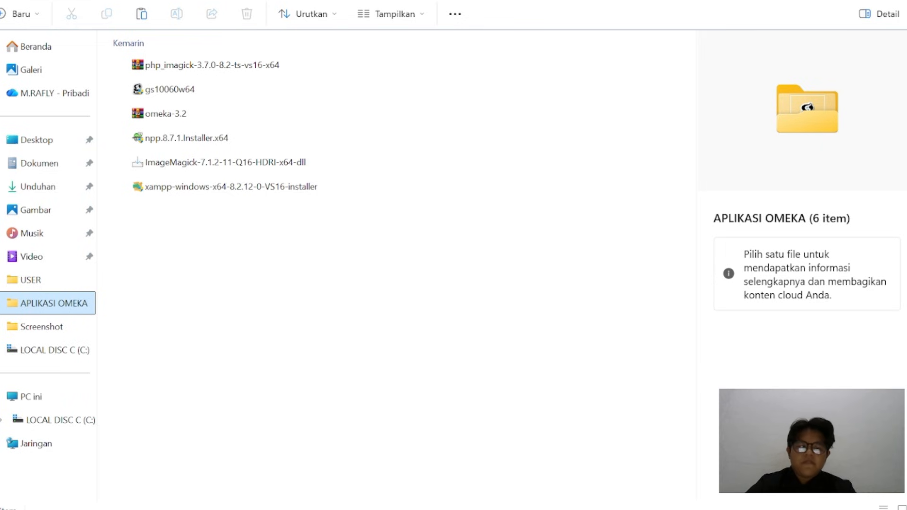
# Switch to the XAMPP Control Panel, restart both Apache and MySQL, and put its window away
pyautogui.moveTo(641, 502)
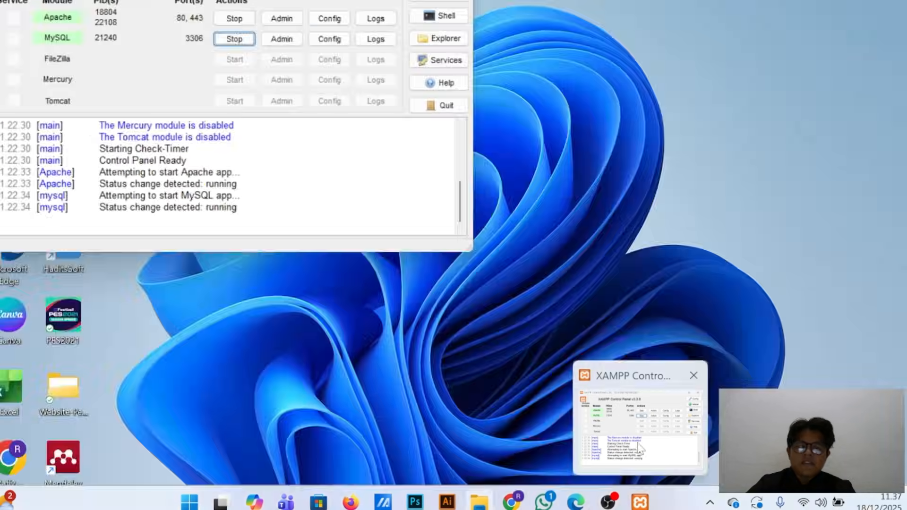
pyautogui.click(638, 426)
pyautogui.click(237, 39)
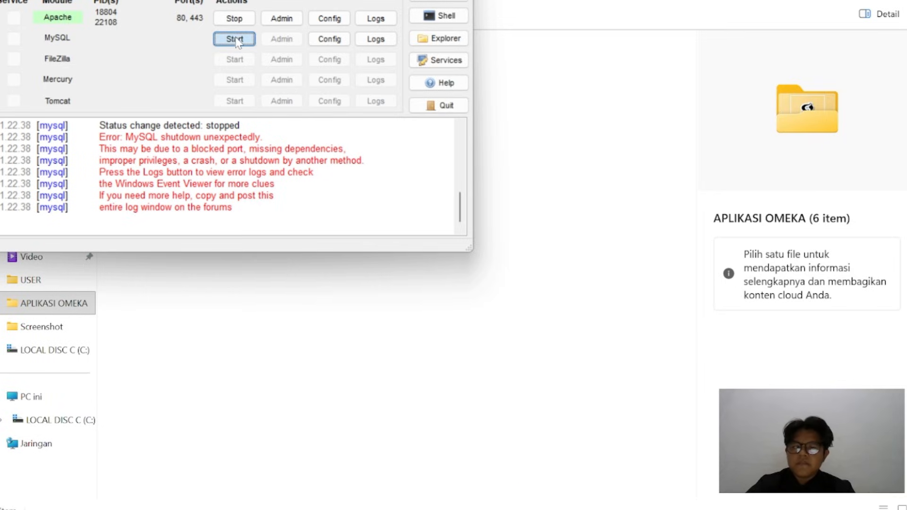
pyautogui.click(237, 19)
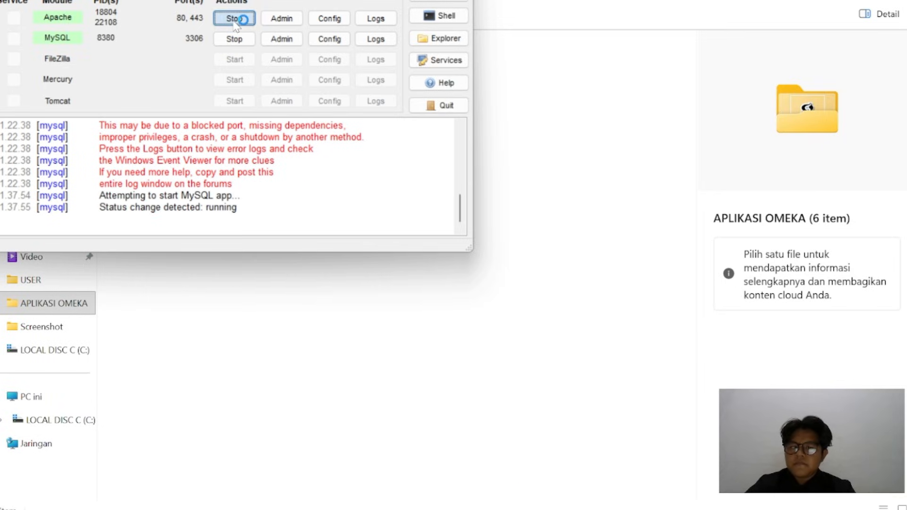
pyautogui.click(235, 40)
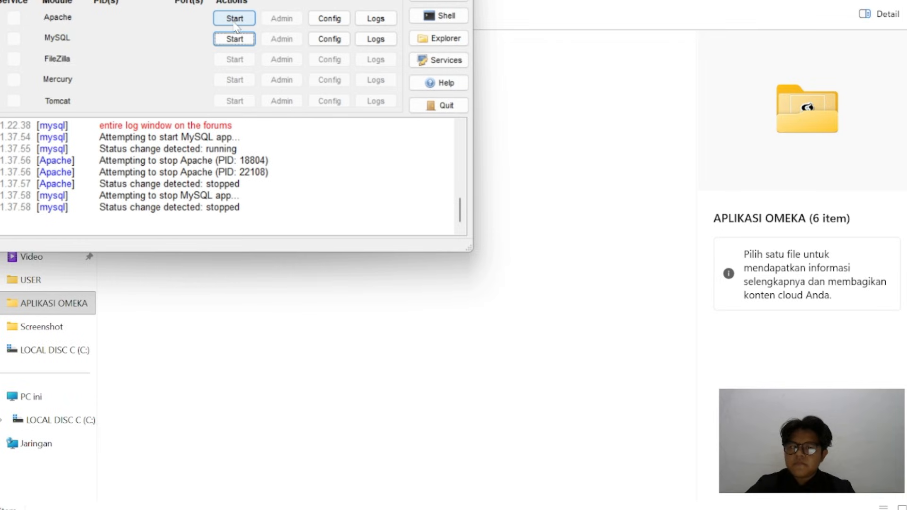
pyautogui.click(237, 19)
pyautogui.click(237, 40)
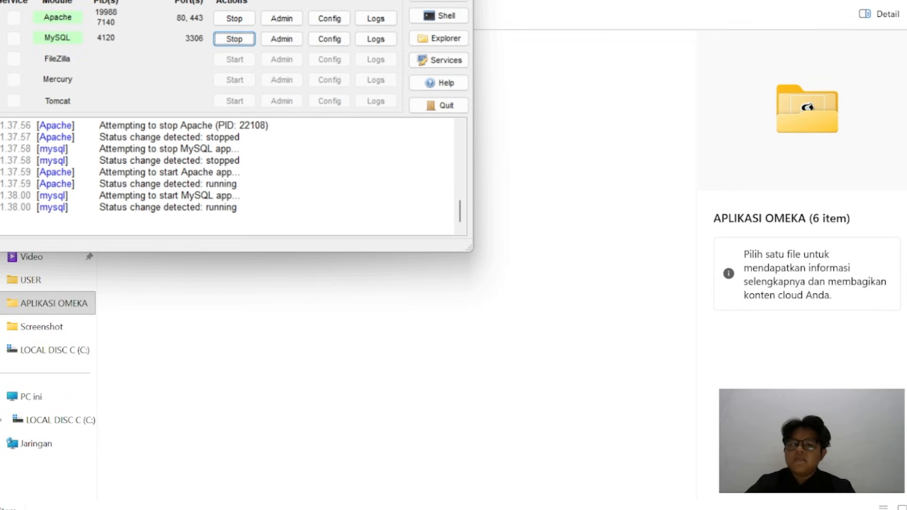
pyautogui.click(455, 0)
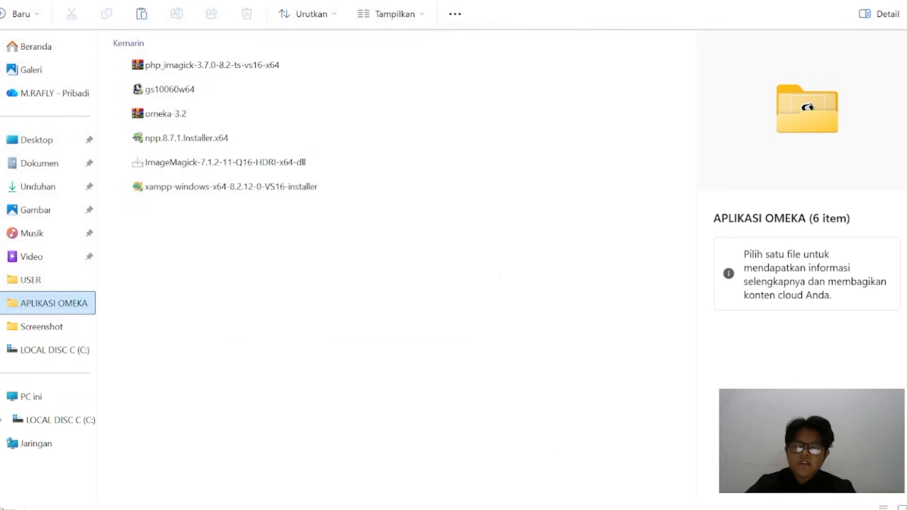
# Switch to Chrome, return from the PHP info page to the XAMPP dashboard and open phpMyAdmin
pyautogui.moveTo(517, 505)
pyautogui.click(513, 447)
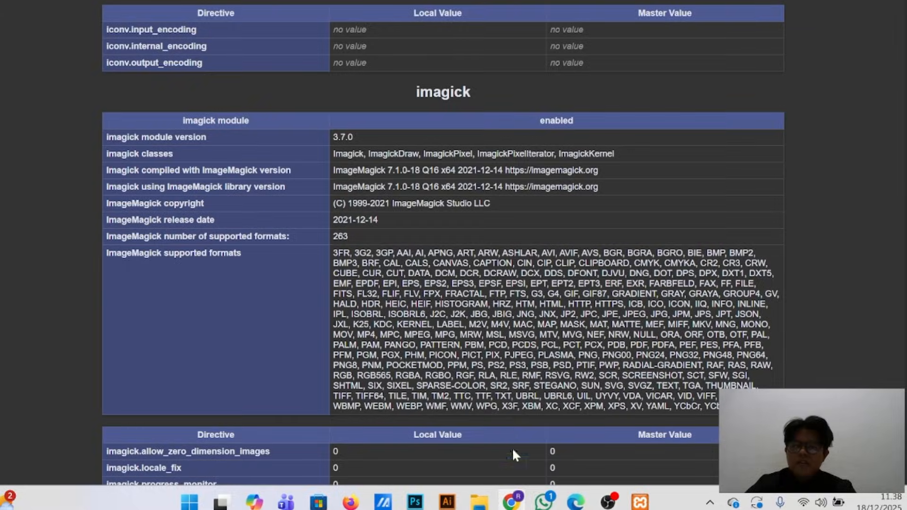
pyautogui.scroll(13, 288, 206)
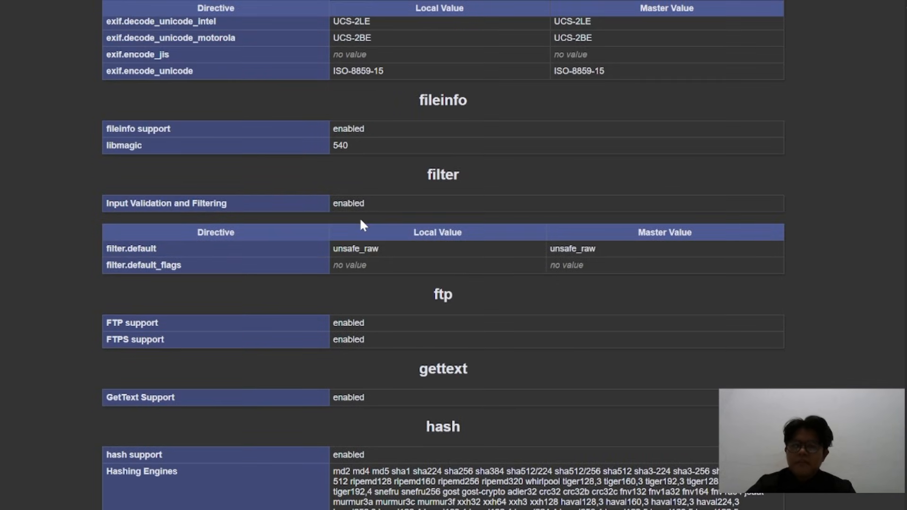
pyautogui.scroll(-9, 359, 217)
pyautogui.scroll(-2, 360, 182)
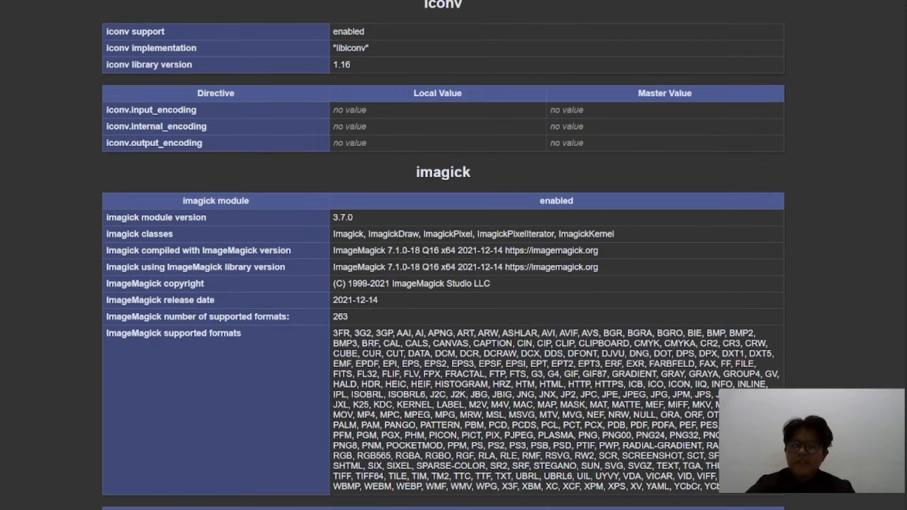
pyautogui.hotkey('alt', 'Left')
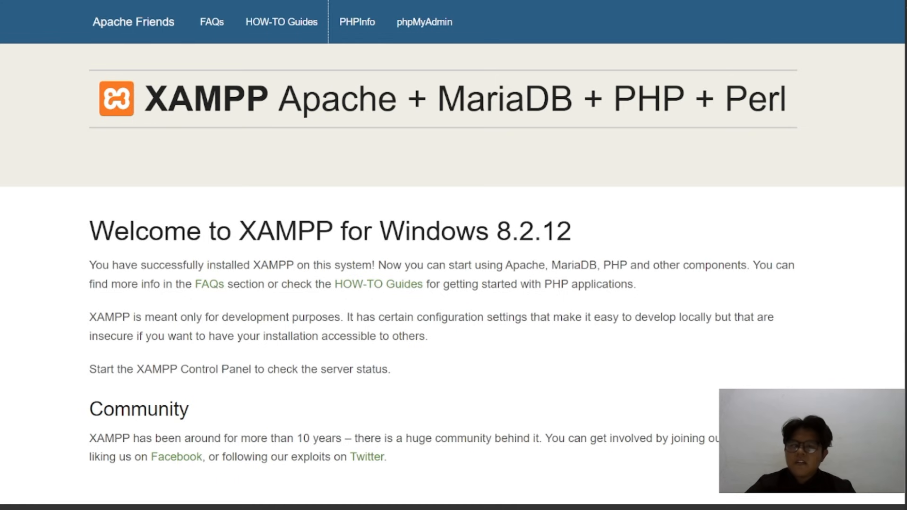
pyautogui.click(427, 31)
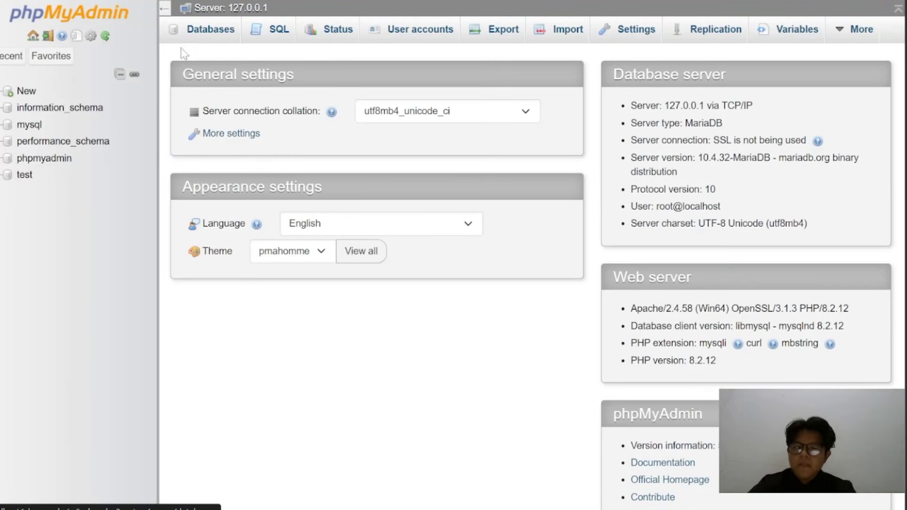
# Create a new database named omeka in phpMyAdmin
pyautogui.click(213, 39)
pyautogui.click(265, 150)
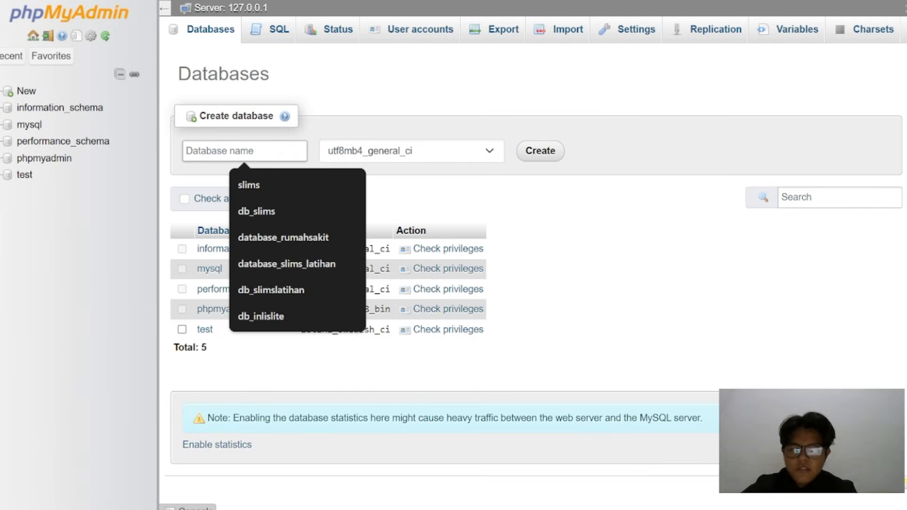
pyautogui.write('om')
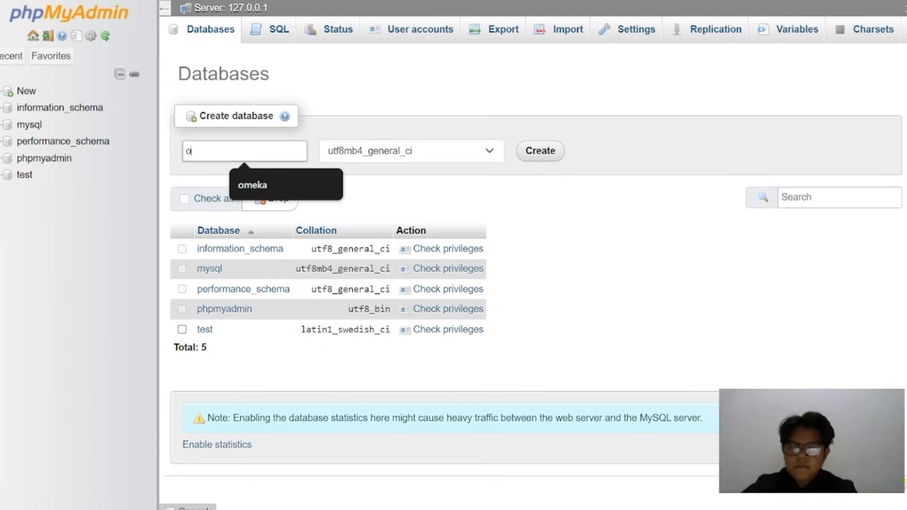
pyautogui.write('meka')
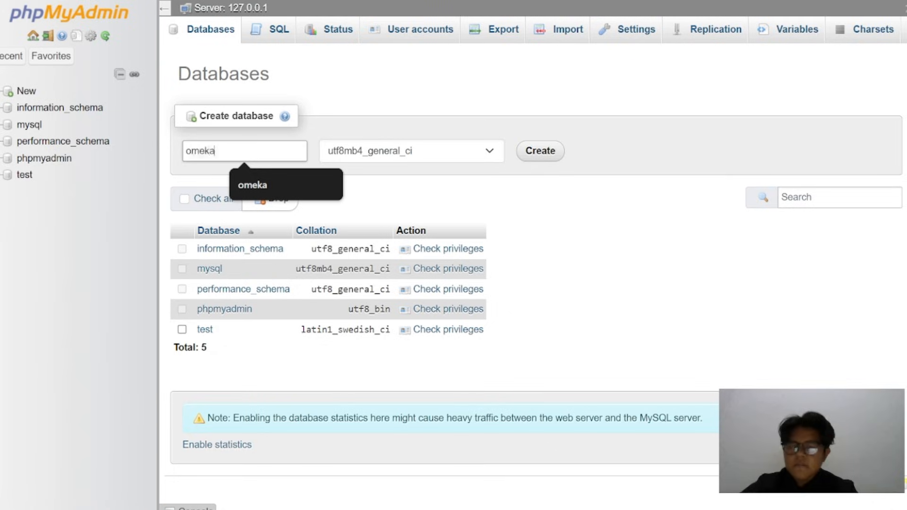
pyautogui.click(552, 146)
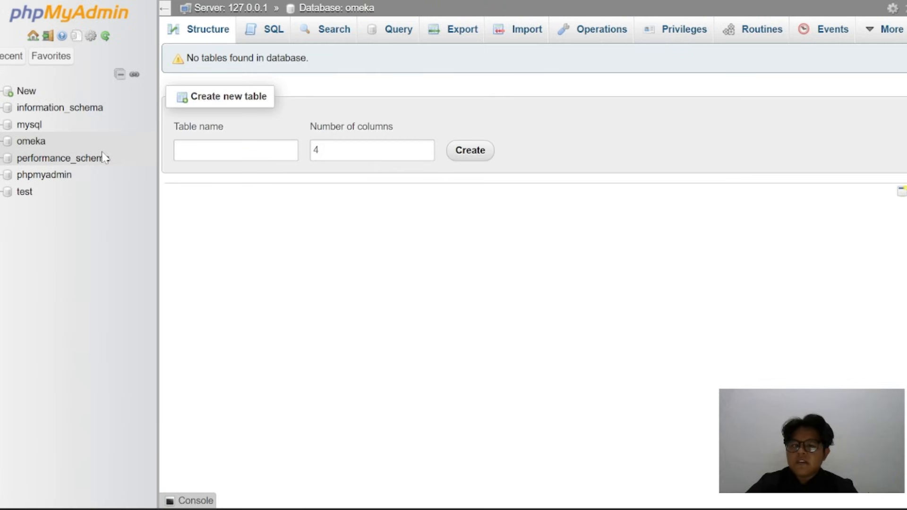
# Start adding a user account from the omeka database's privileges, with the user name omeka and the host name set to Local
pyautogui.click(38, 142)
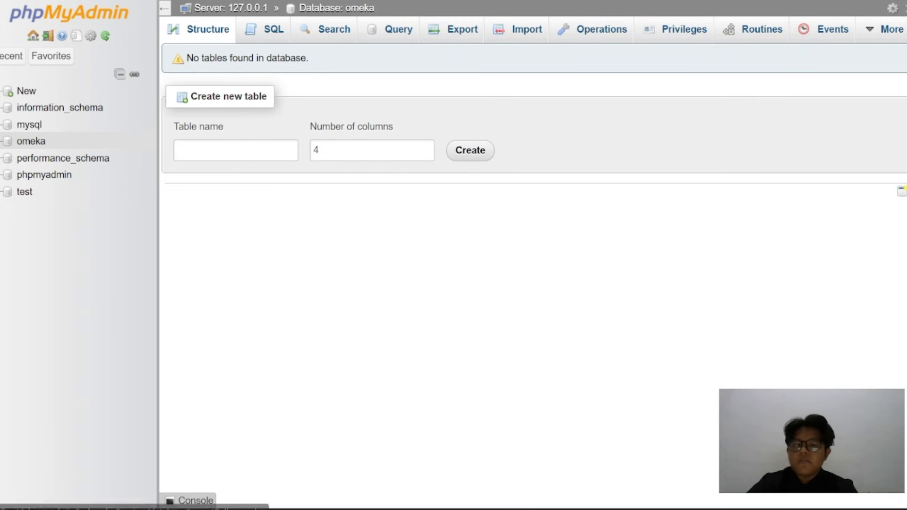
pyautogui.click(689, 31)
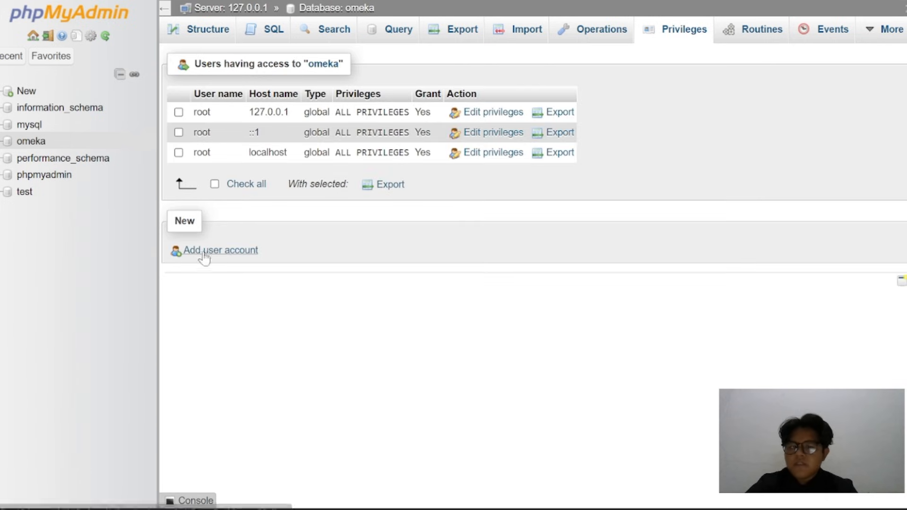
pyautogui.click(205, 253)
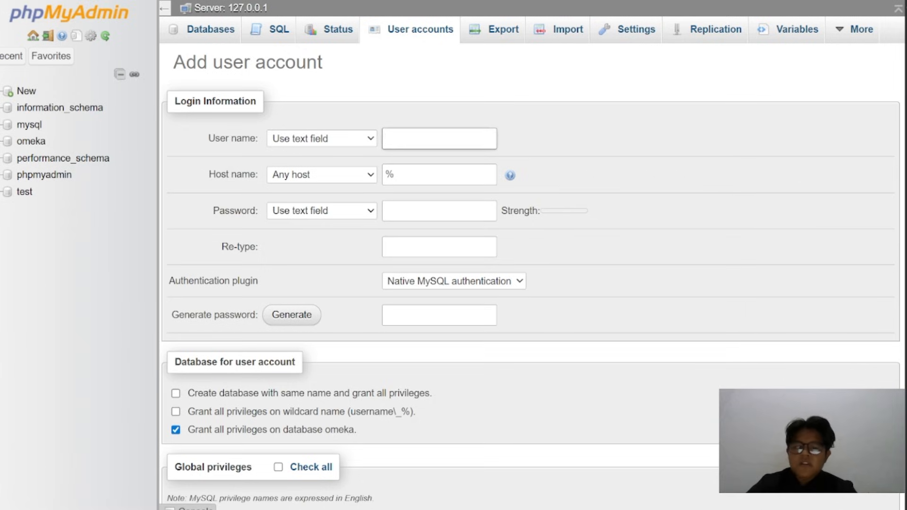
pyautogui.write('omeka')
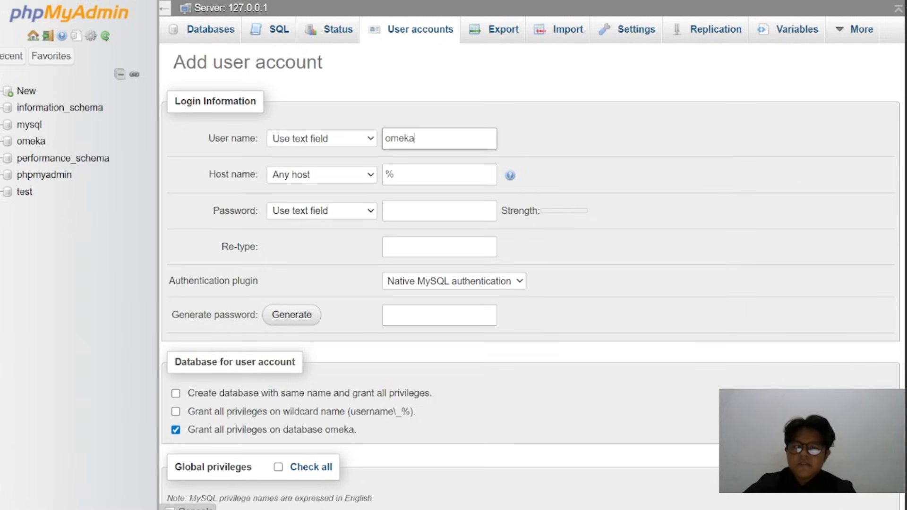
pyautogui.click(364, 174)
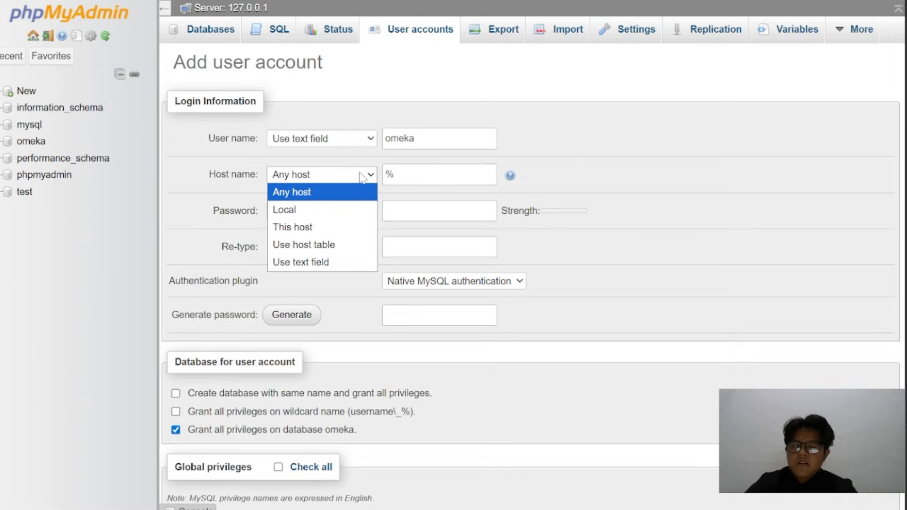
pyautogui.click(336, 208)
# Enter the new account's password and repeat it in the re-type field
pyautogui.click(434, 207)
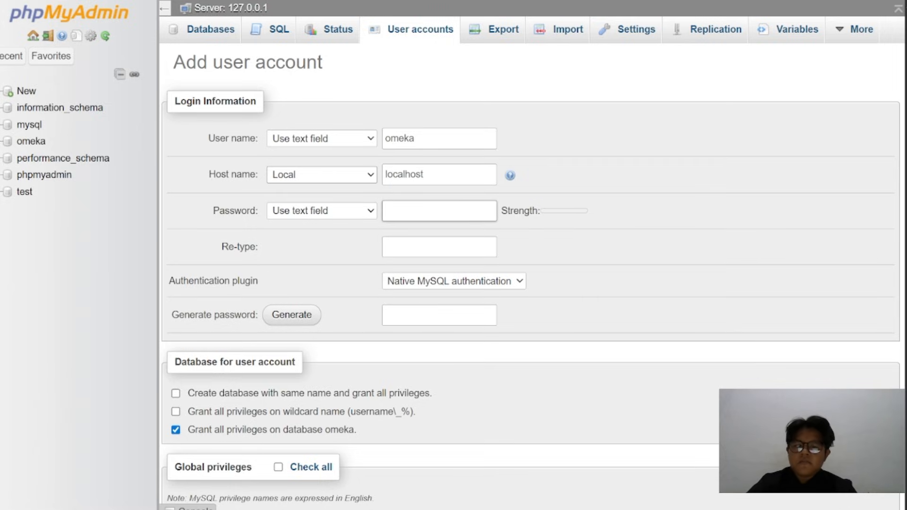
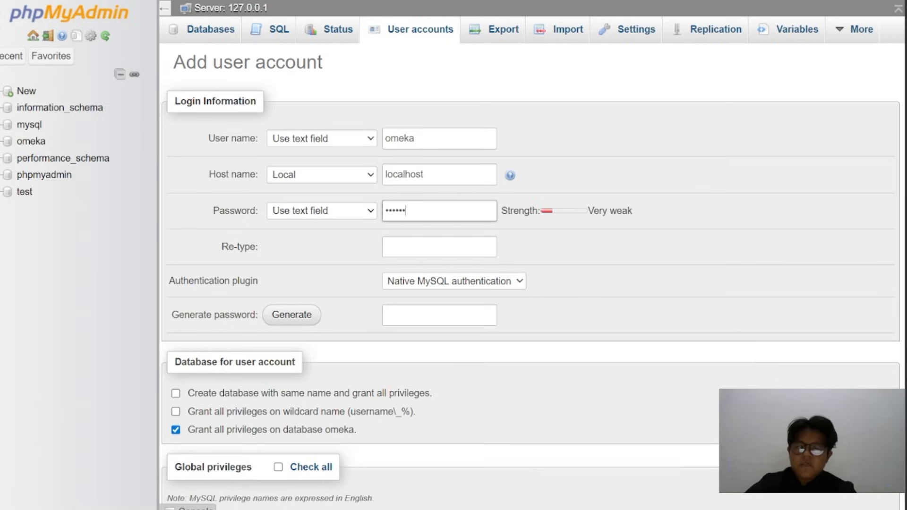
pyautogui.press('Tab')
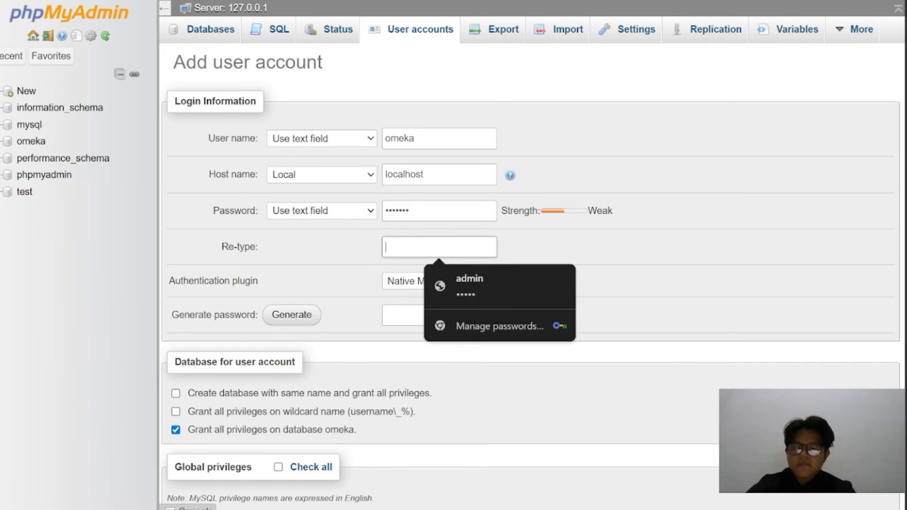
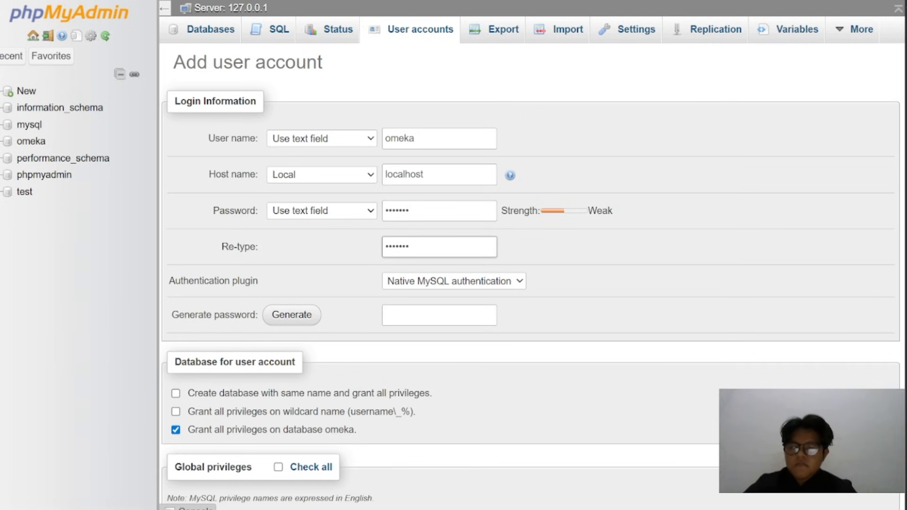
# Grant the new account all global privileges, create it, and dismiss the browser's password warning and save-password offer
pyautogui.scroll(-3, 344, 318)
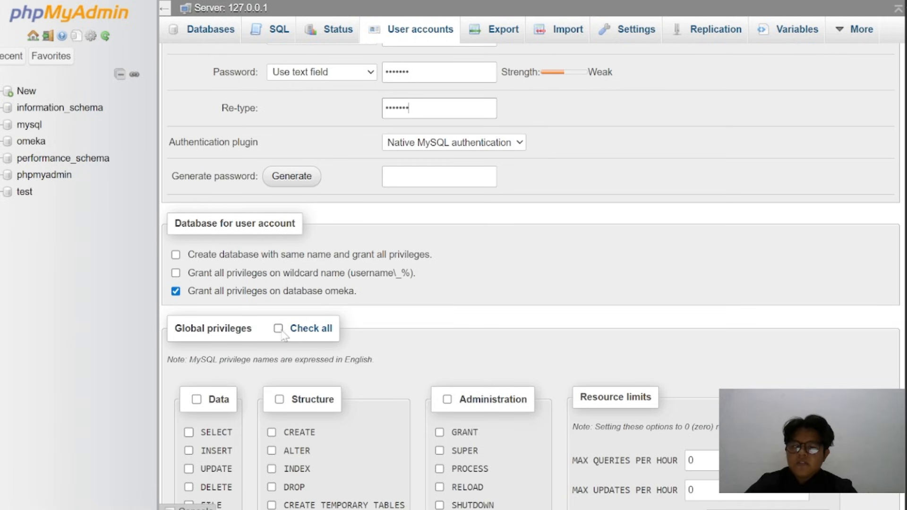
pyautogui.click(278, 329)
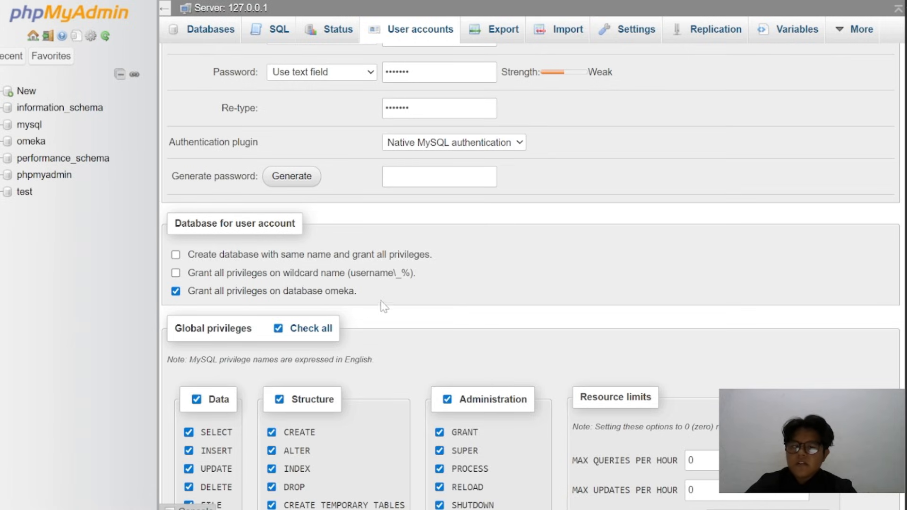
pyautogui.scroll(-9, 381, 308)
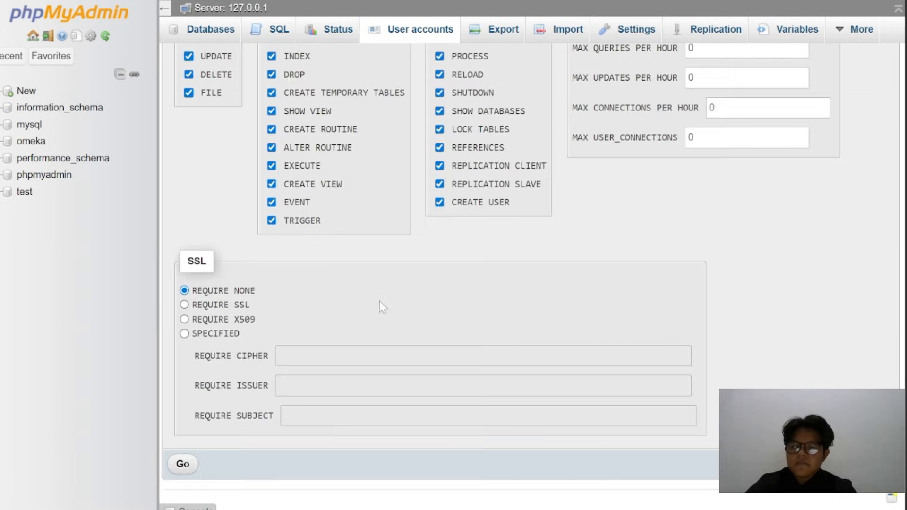
pyautogui.click(185, 464)
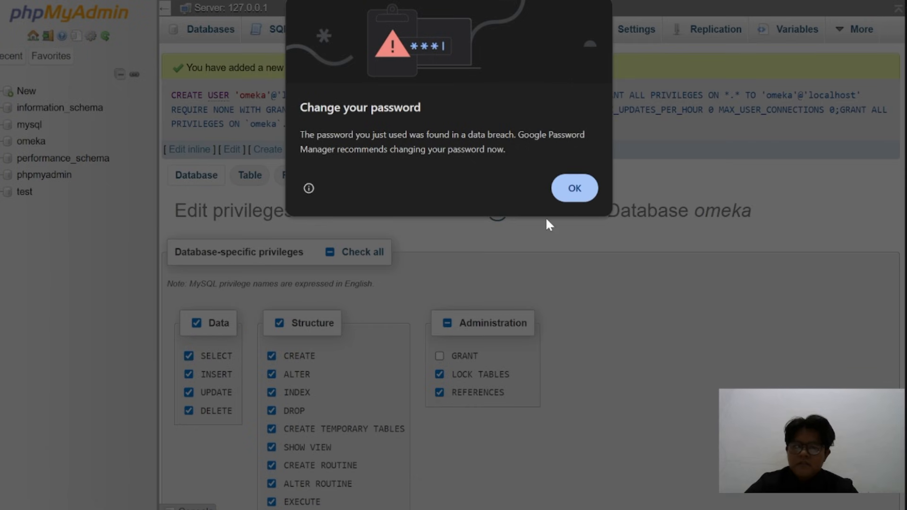
pyautogui.click(572, 189)
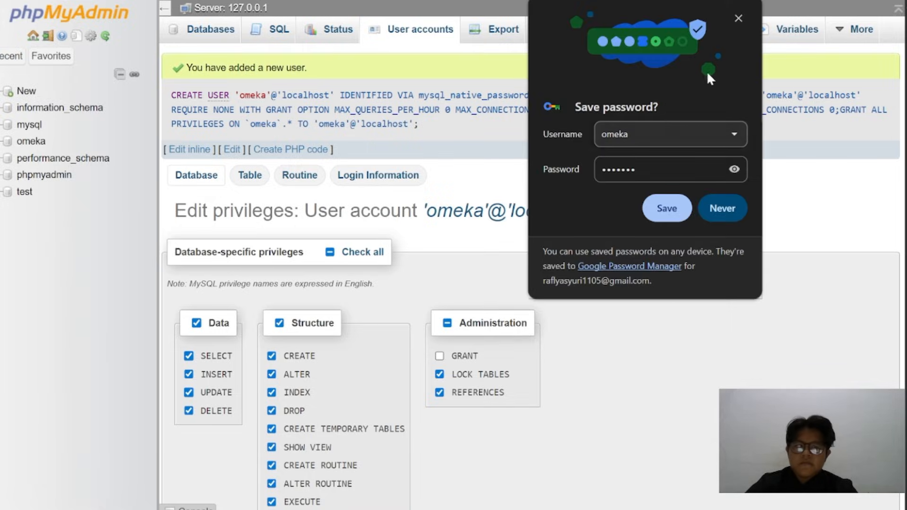
pyautogui.click(736, 19)
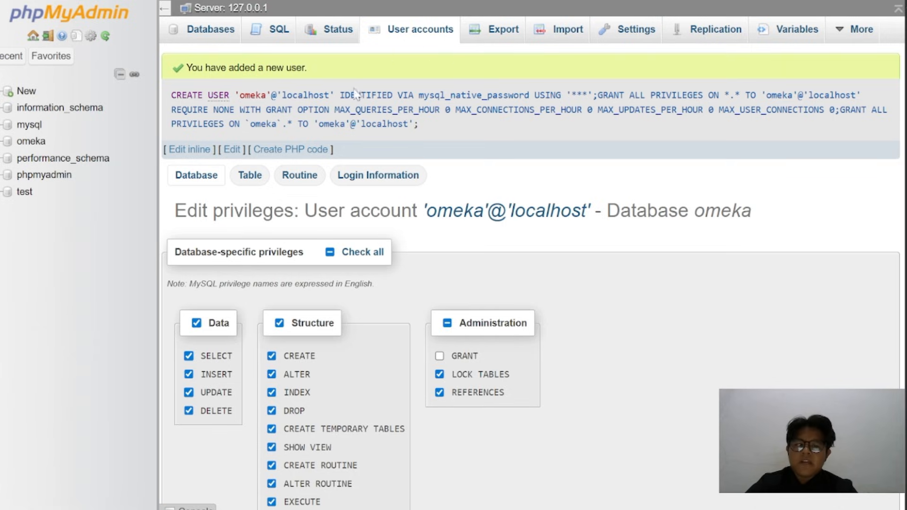
pyautogui.scroll(-3, 413, 368)
pyautogui.scroll(3, 412, 369)
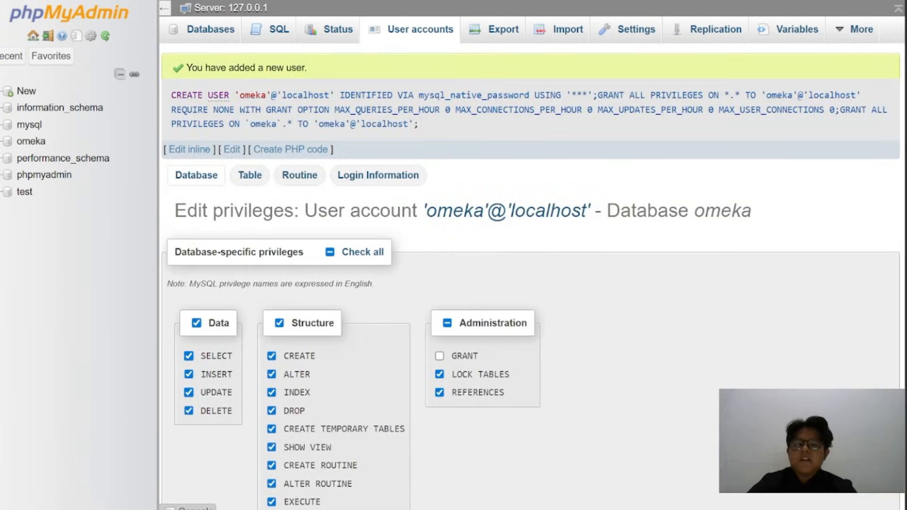
# Open localhost/omeka in a new browser tab
pyautogui.hotkey('ctrl', 't')
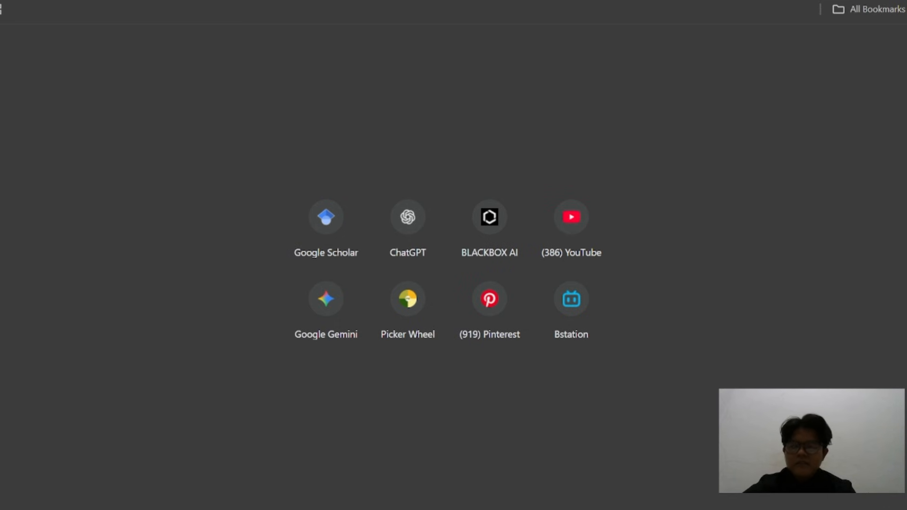
pyautogui.write('localhost')
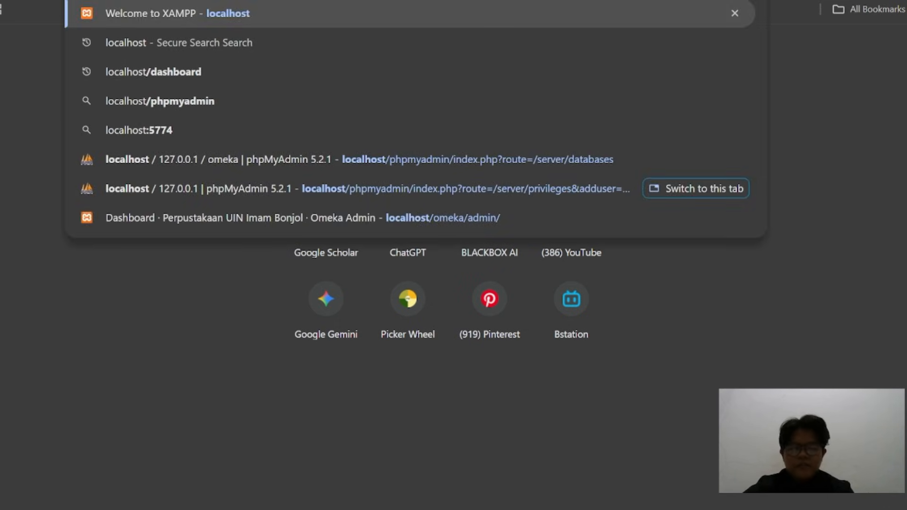
pyautogui.write('/omeka')
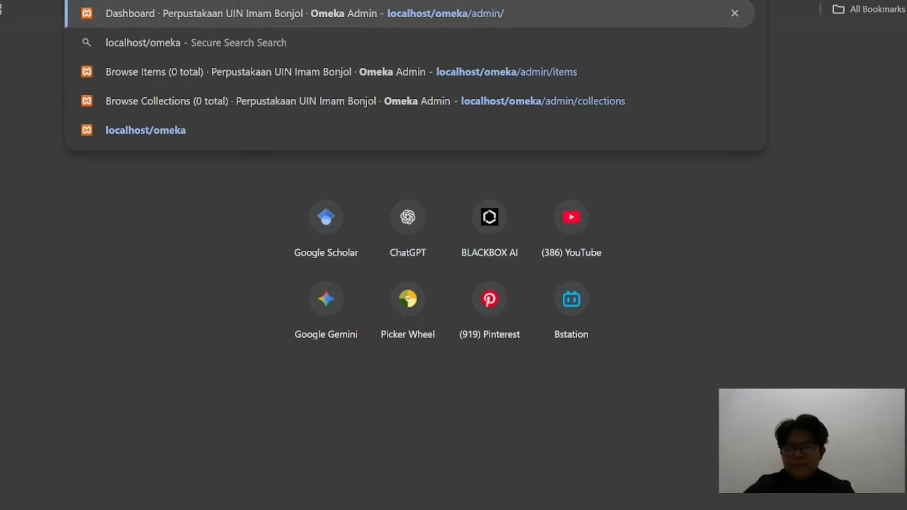
pyautogui.press('Return')
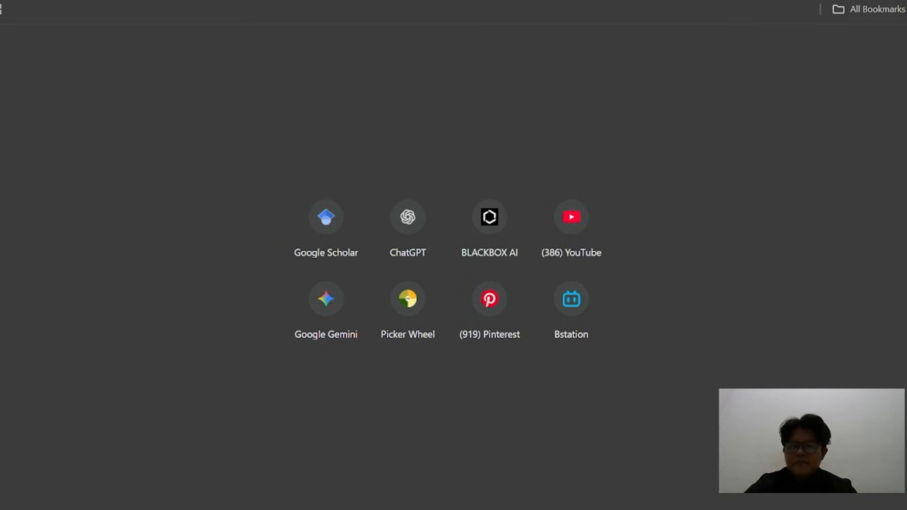
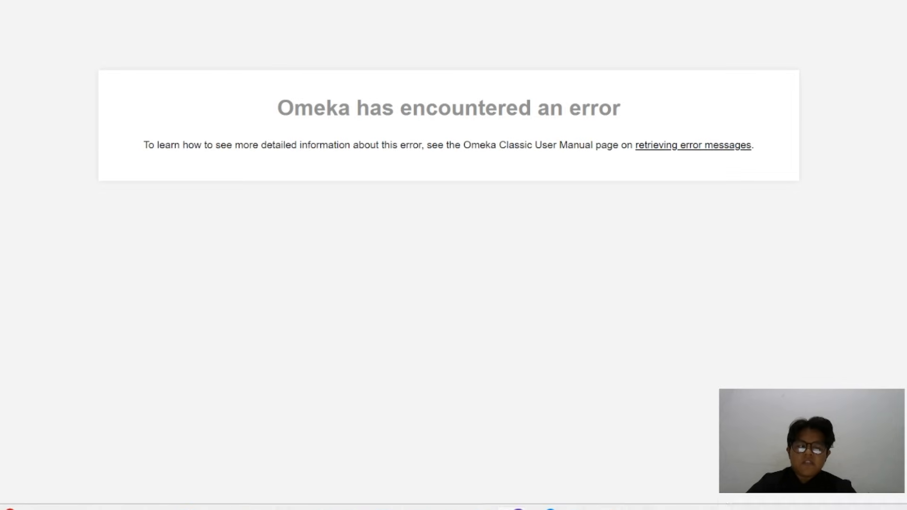
# Switch to File Explorer and browse to the C:\xampp\htdocs\omeka folder
pyautogui.moveTo(611, 503)
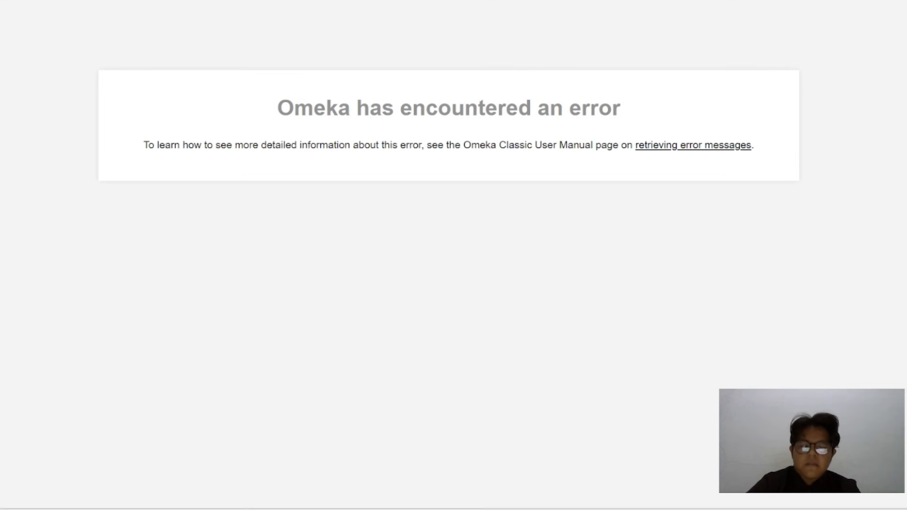
pyautogui.moveTo(479, 502)
pyautogui.click(479, 467)
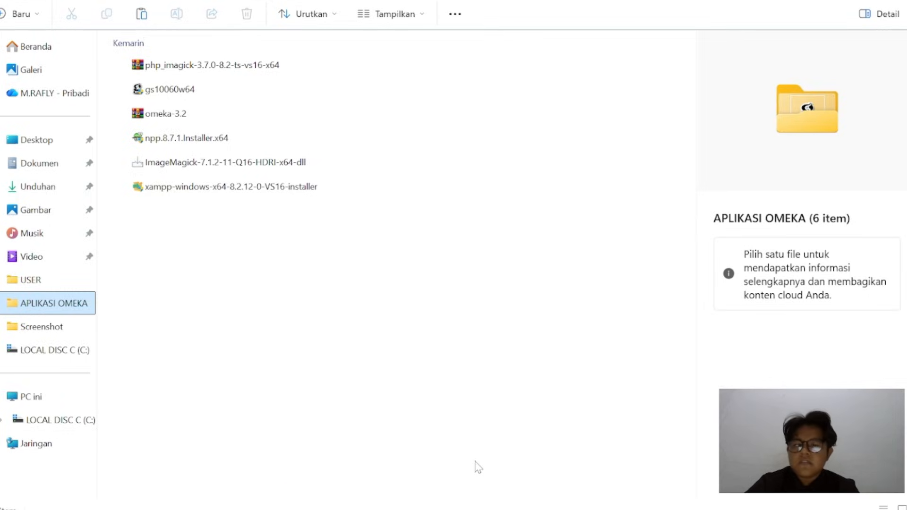
pyautogui.click(61, 352)
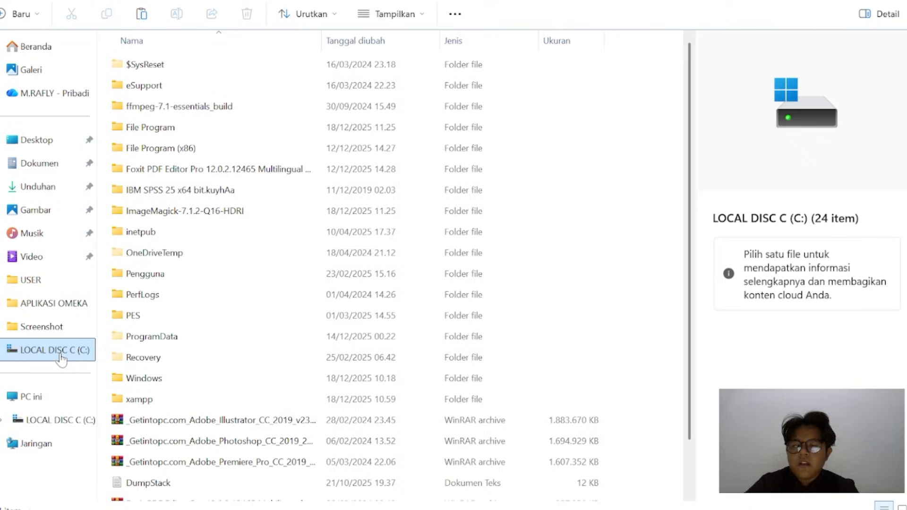
pyautogui.doubleClick(184, 404)
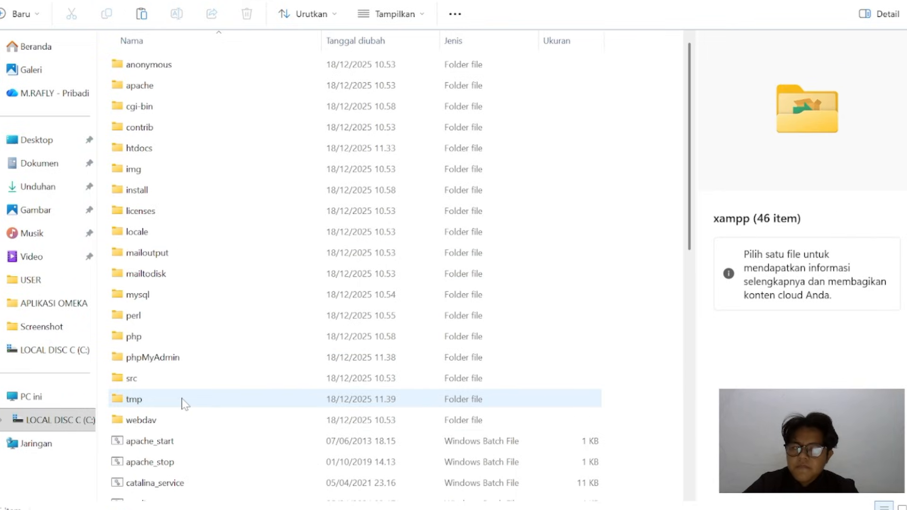
pyautogui.doubleClick(188, 155)
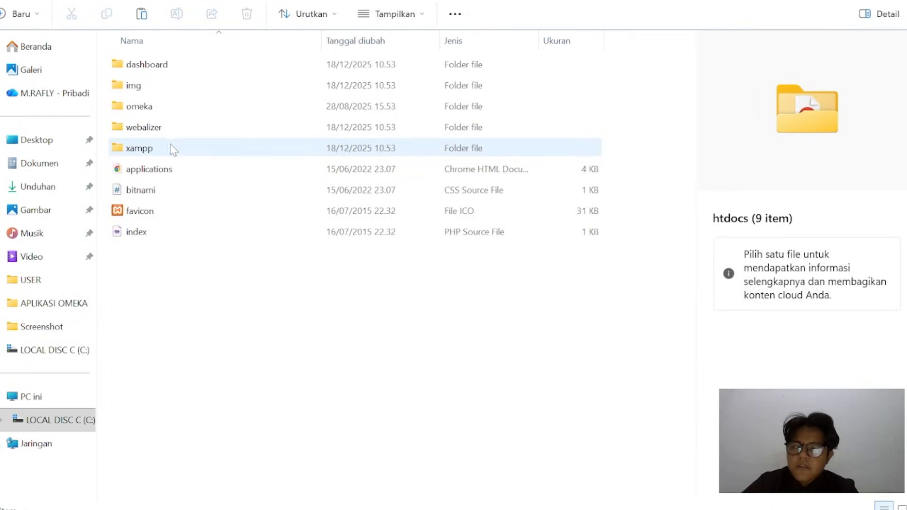
pyautogui.doubleClick(175, 112)
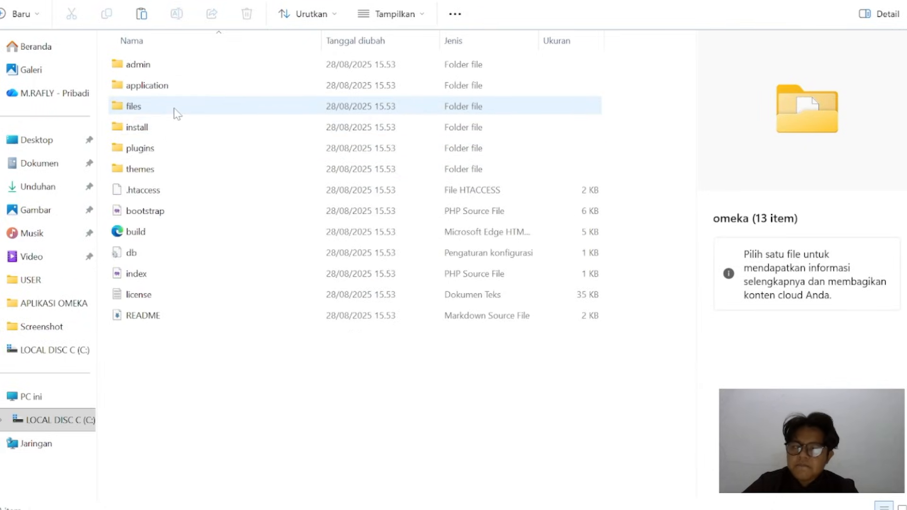
# Open the db configuration file from the omeka folder in Notepad++ for editing
pyautogui.moveTo(124, 256)
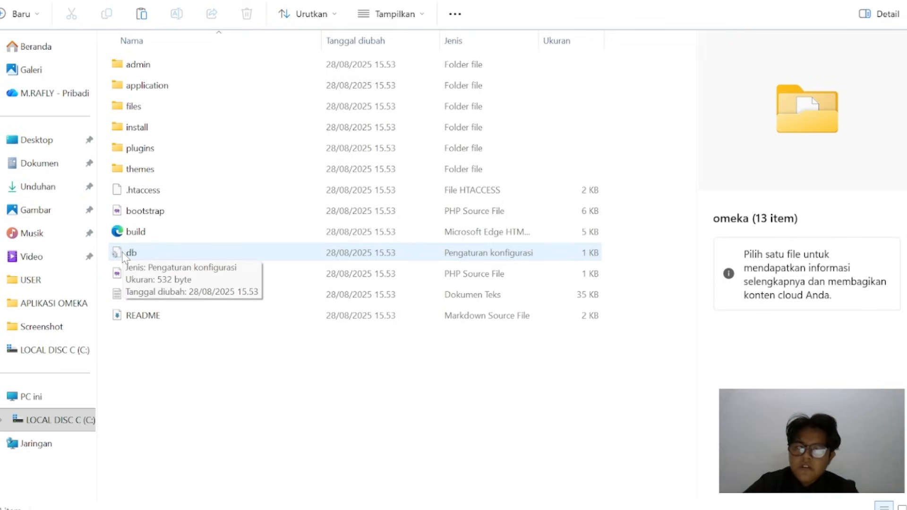
pyautogui.rightClick(124, 257)
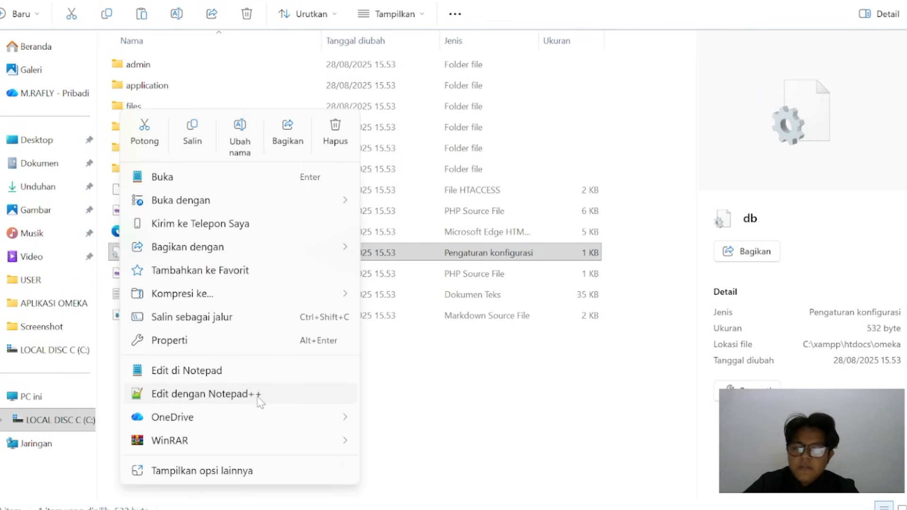
pyautogui.click(203, 394)
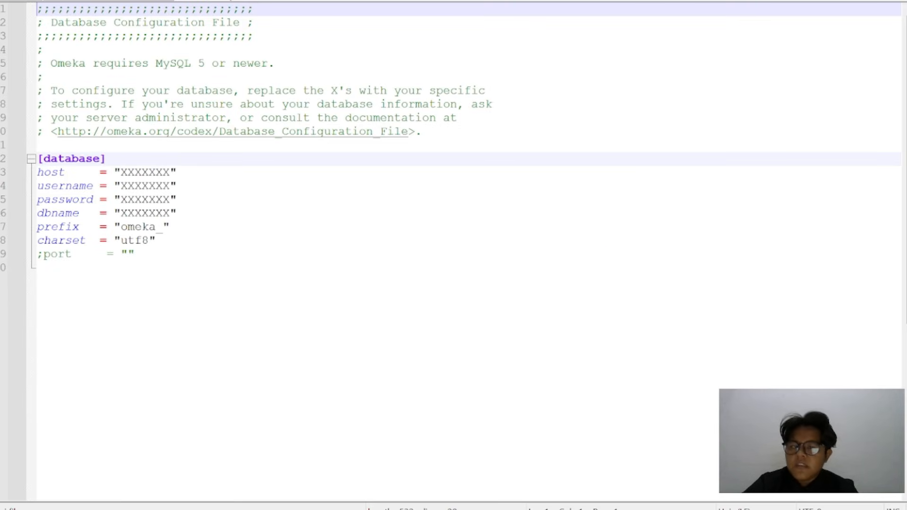
# Replace the placeholder for host in the [database] section with localhost
pyautogui.click(170, 173)
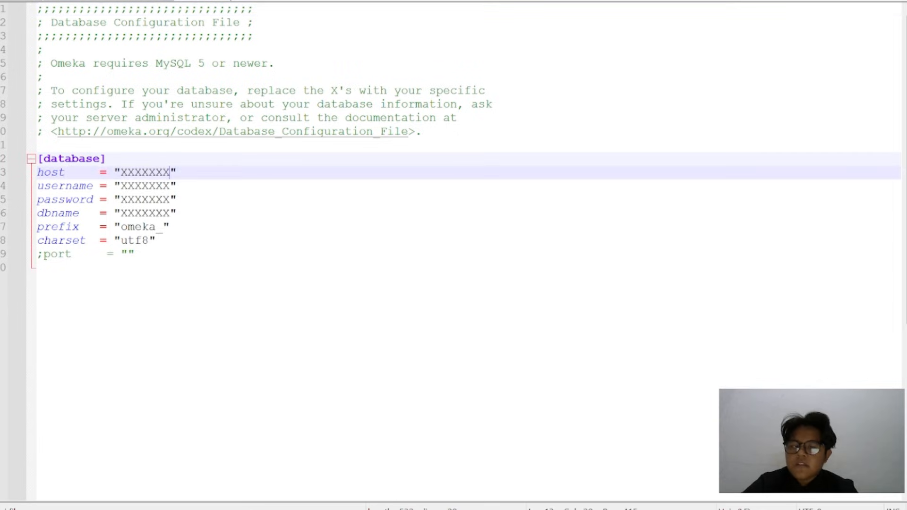
pyautogui.press('BackSpace')
pyautogui.press('BackSpace')
pyautogui.press('BackSpace')
pyautogui.press('BackSpace')
pyautogui.press('BackSpace')
pyautogui.press('BackSpace')
pyautogui.press('BackSpace')
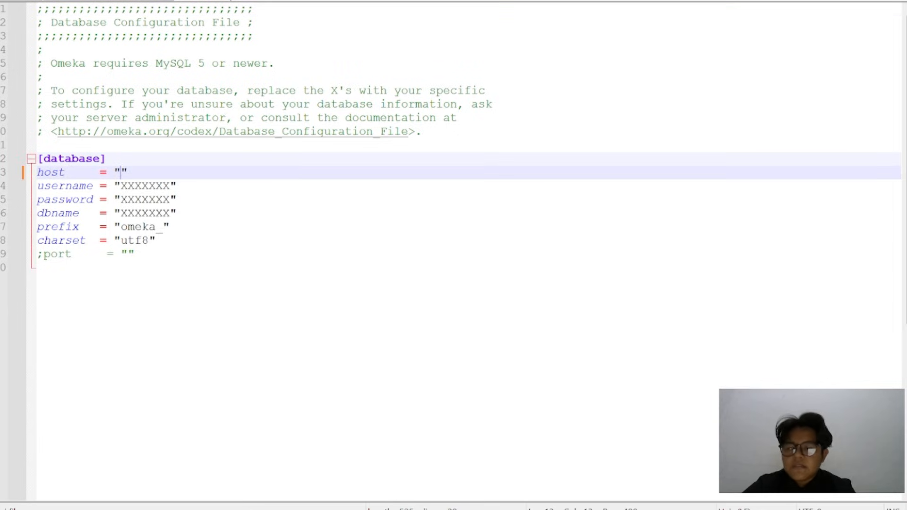
pyautogui.write('LOCA')
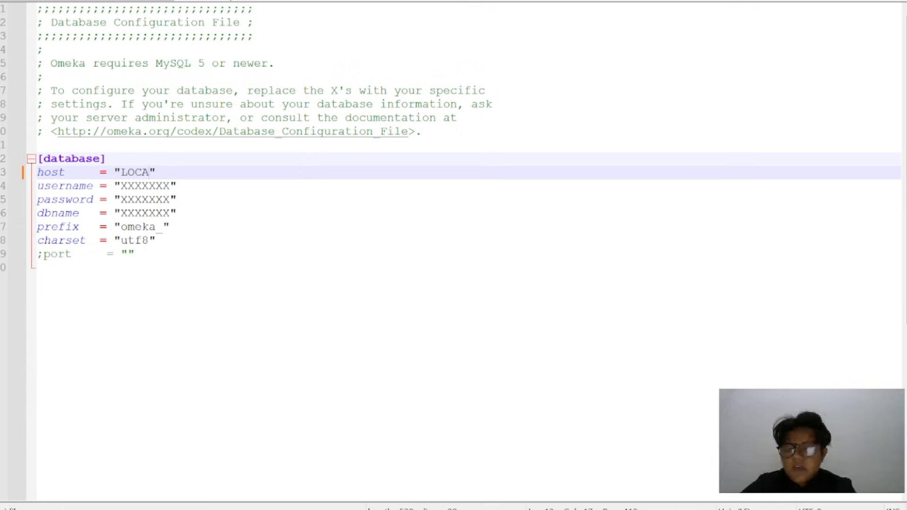
pyautogui.press('BackSpace')
pyautogui.press('BackSpace')
pyautogui.press('BackSpace')
pyautogui.press('BackSpace')
pyautogui.write('localhost')
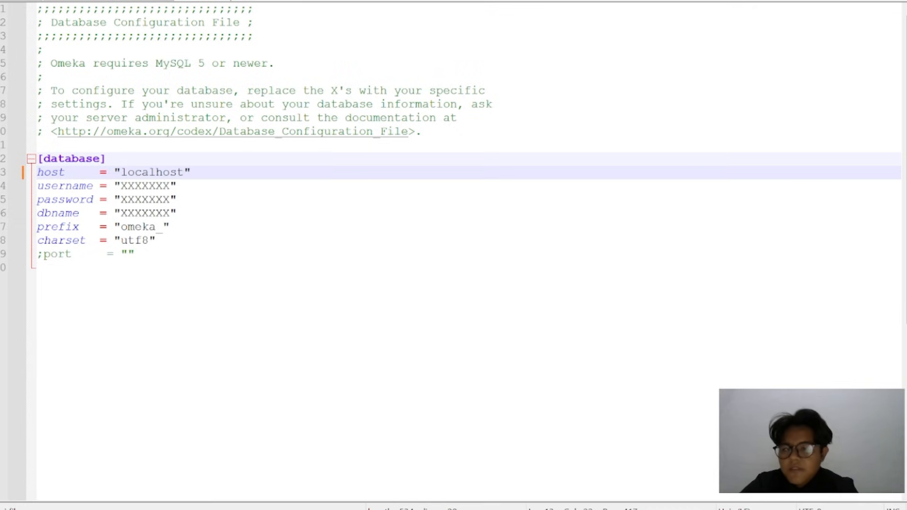
# Replace the username placeholder in the database settings with omeka and dismiss the autocomplete suggestions
pyautogui.click(170, 186)
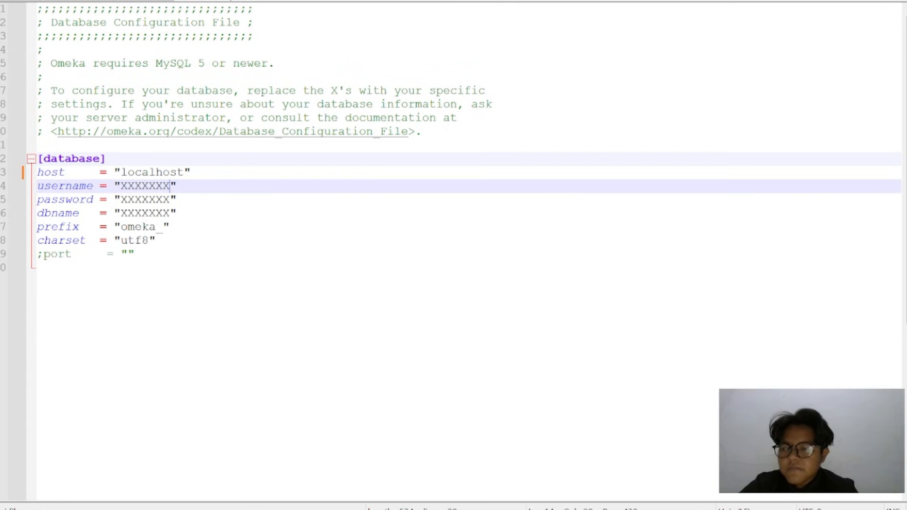
pyautogui.press('BackSpace')
pyautogui.press('BackSpace')
pyautogui.press('BackSpace')
pyautogui.press('BackSpace')
pyautogui.press('BackSpace')
pyautogui.press('BackSpace')
pyautogui.press('BackSpace')
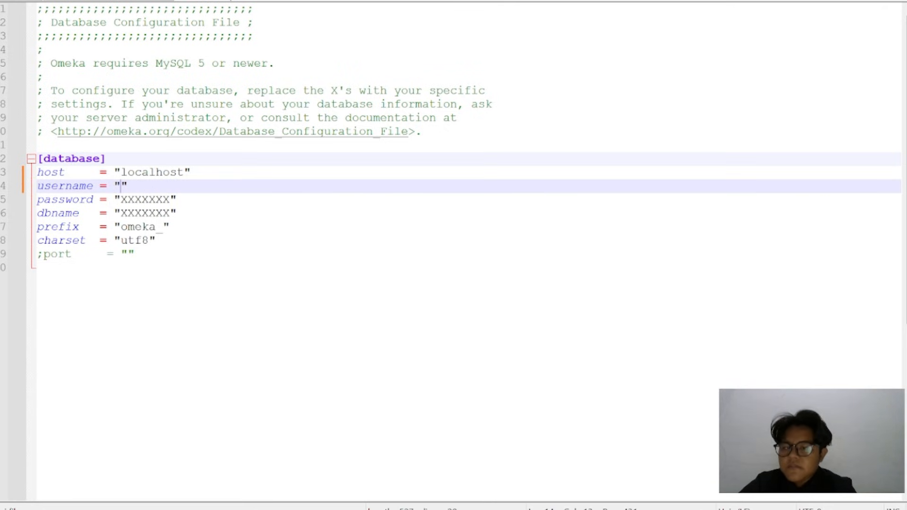
pyautogui.write('omeka')
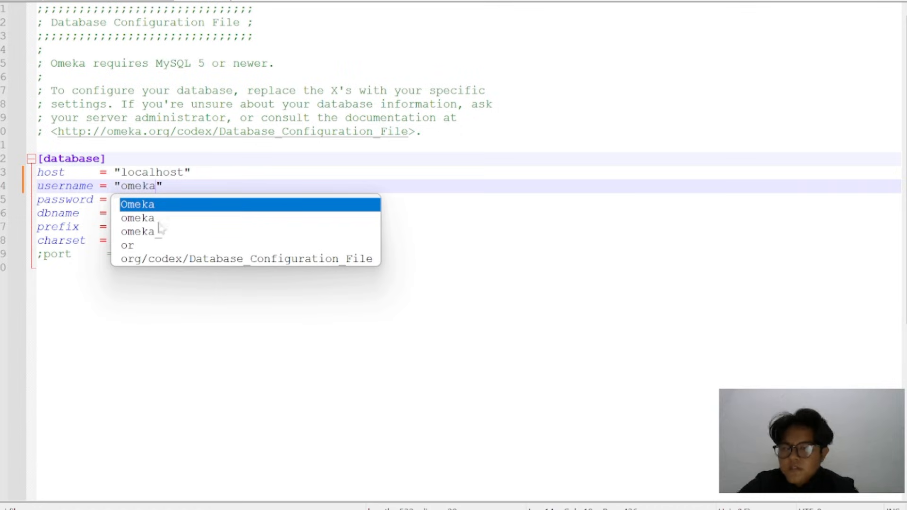
pyautogui.click(38, 268)
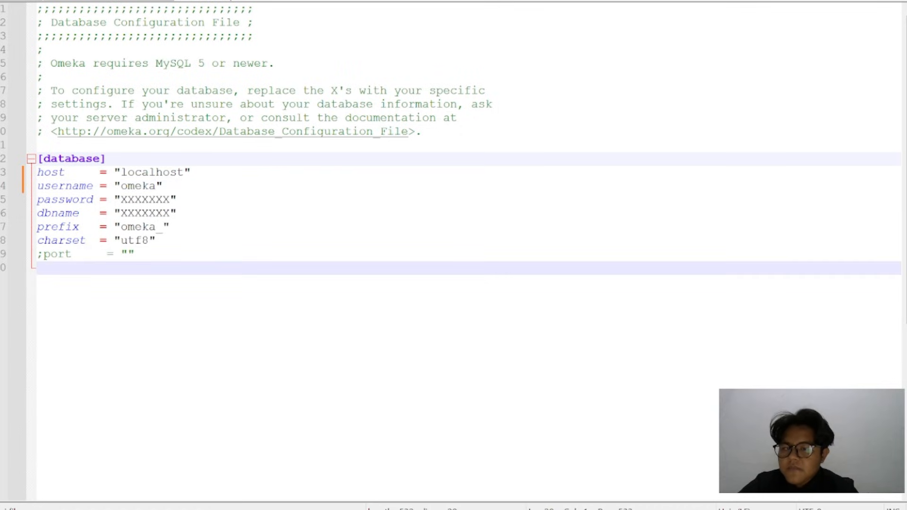
# Replace the password placeholder in the database settings with the omeka database user's password
pyautogui.click(170, 200)
pyautogui.press('BackSpace')
pyautogui.press('BackSpace')
pyautogui.press('BackSpace')
pyautogui.press('BackSpace')
pyautogui.press('BackSpace')
pyautogui.press('BackSpace')
pyautogui.press('BackSpace')
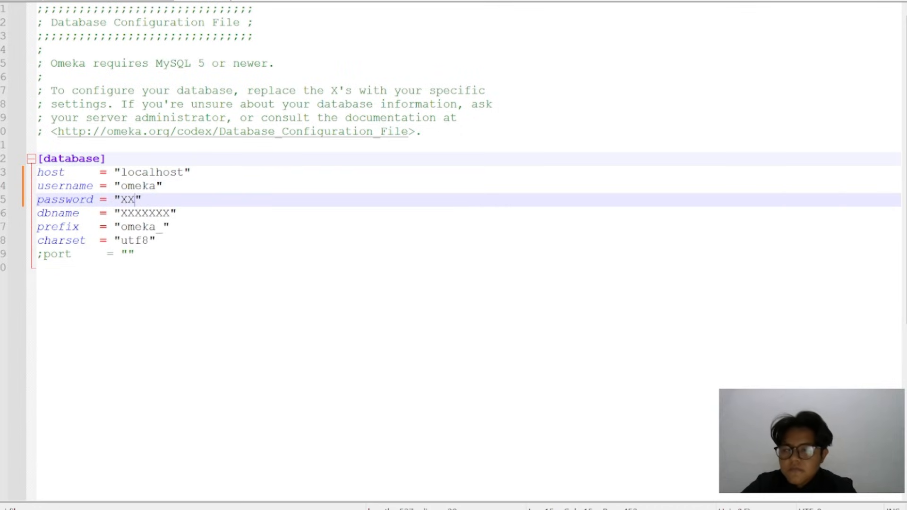
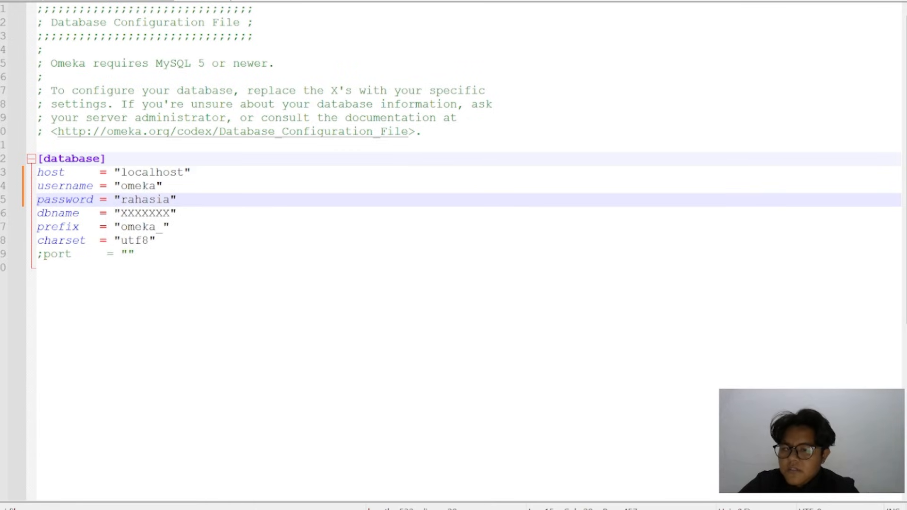
# Replace the dbname placeholder with omeka and save the configuration file
pyautogui.click(170, 213)
pyautogui.press('BackSpace')
pyautogui.press('BackSpace')
pyautogui.press('BackSpace')
pyautogui.press('BackSpace')
pyautogui.press('BackSpace')
pyautogui.press('BackSpace')
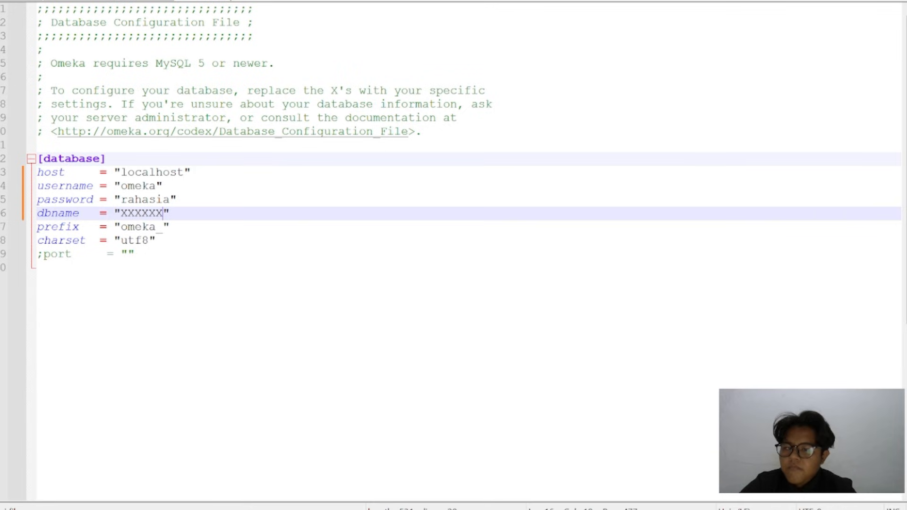
pyautogui.press('BackSpace')
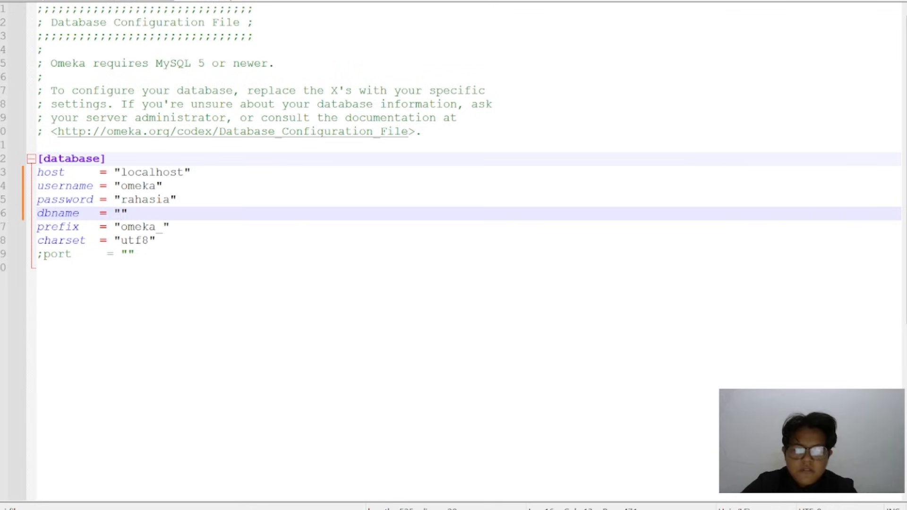
pyautogui.write('omeka')
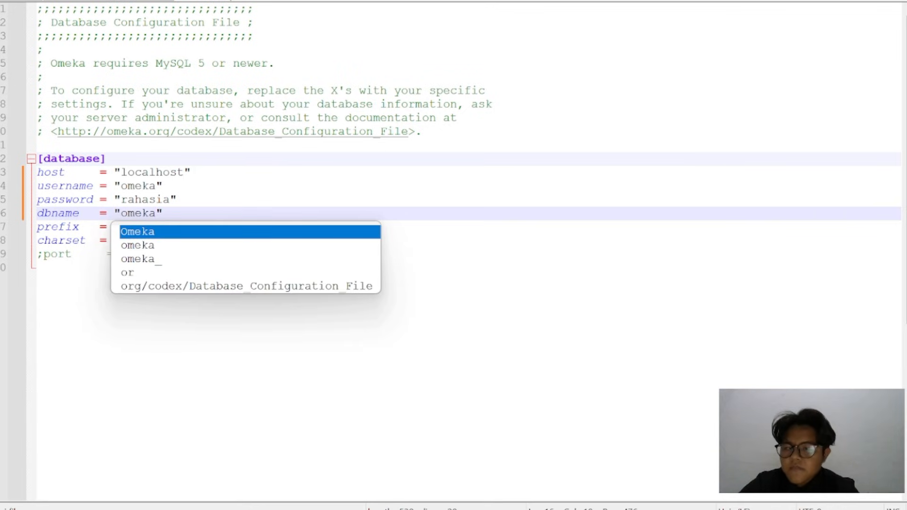
pyautogui.click(37, 268)
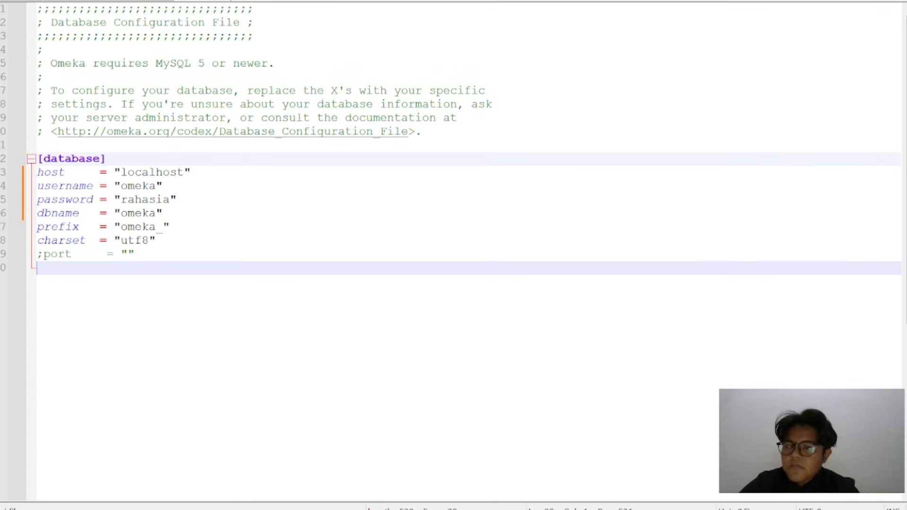
pyautogui.hotkey('ctrl', 's')
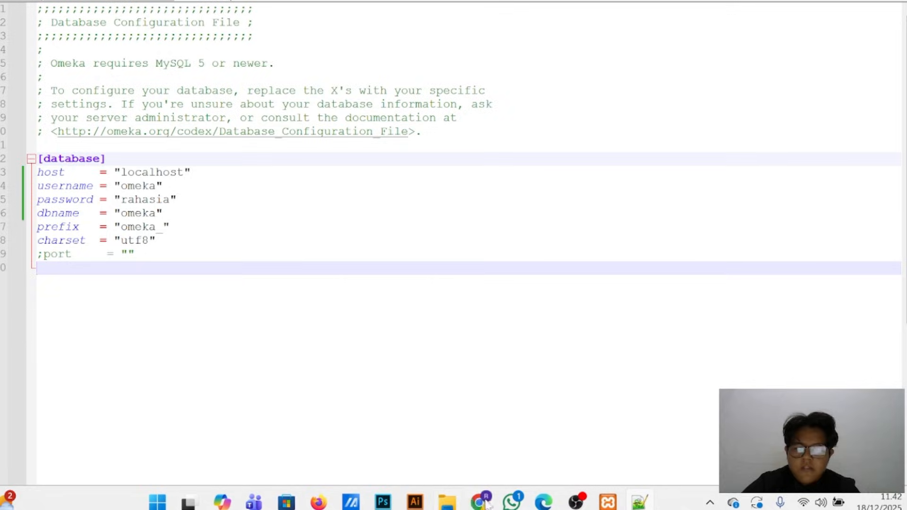
# Switch back to the browser, reload the local Omeka page and look through the site configuration form
pyautogui.moveTo(479, 501)
pyautogui.click(488, 436)
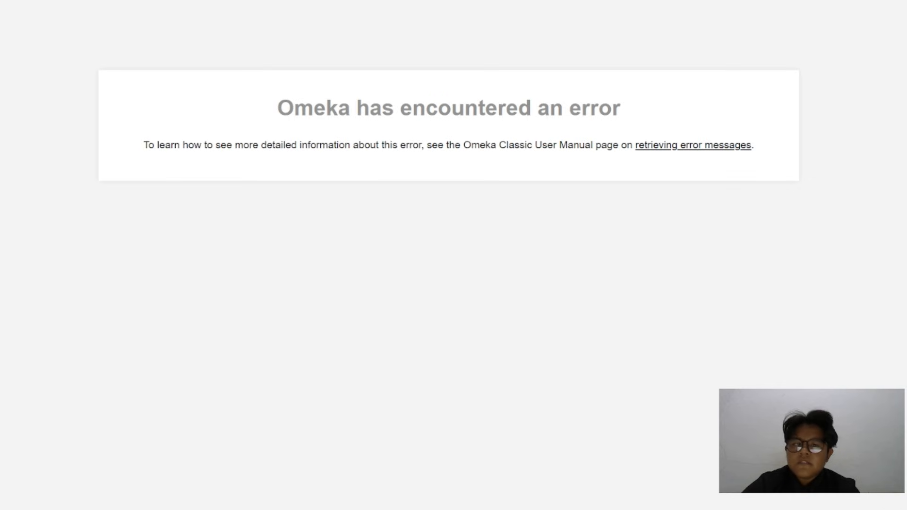
pyautogui.press('F5')
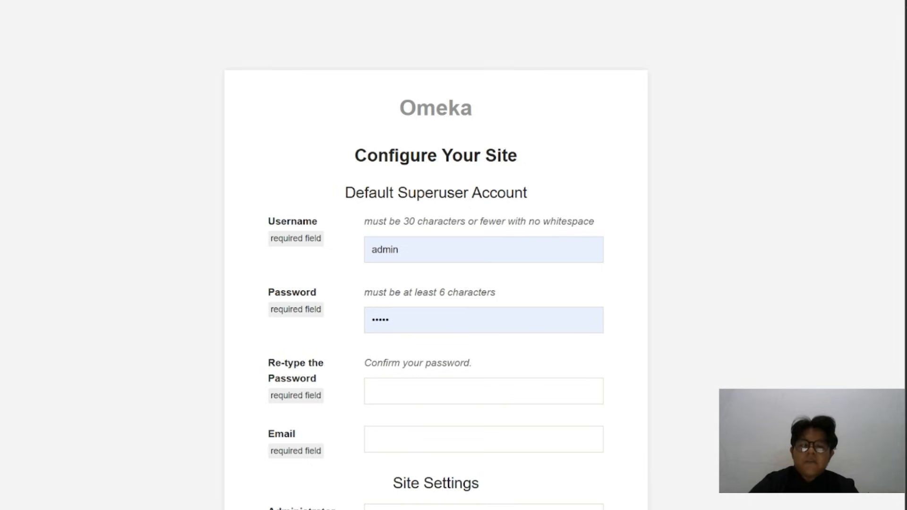
pyautogui.scroll(-1, 436, 269)
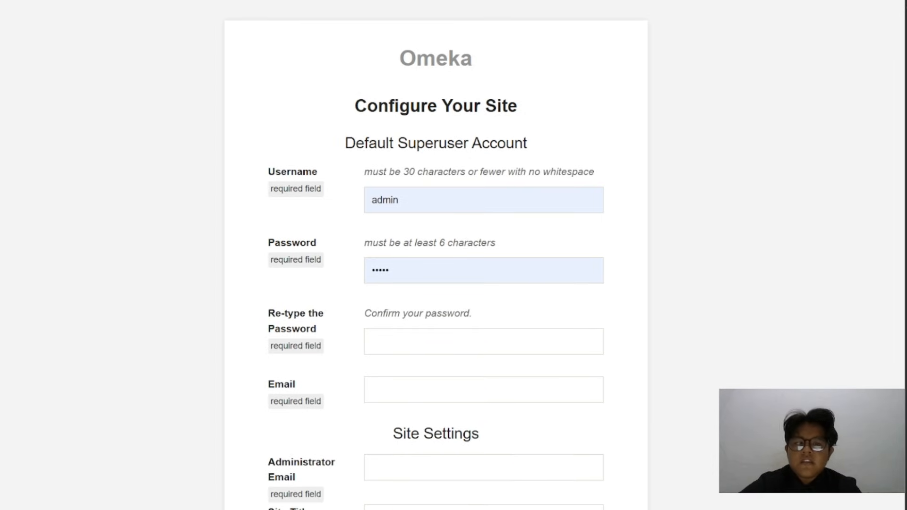
pyautogui.scroll(-1, 443, 194)
pyautogui.scroll(-20, 443, 194)
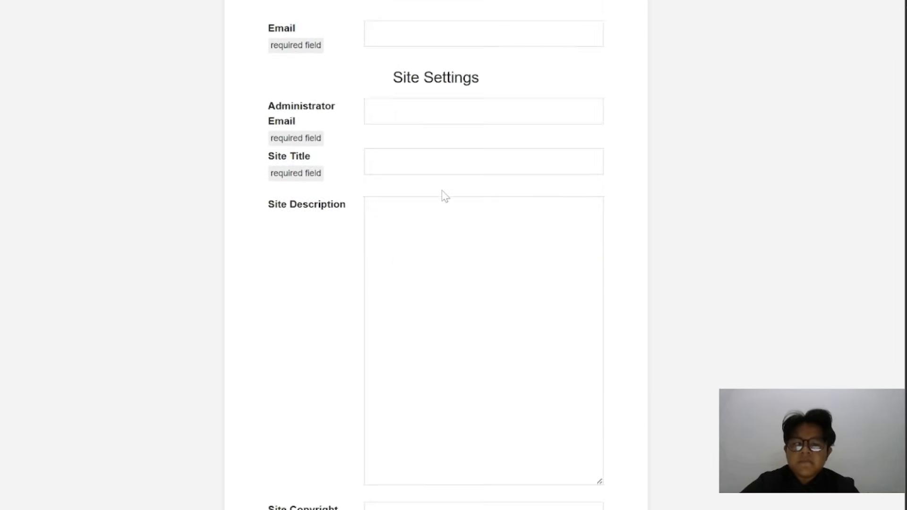
pyautogui.scroll(-2, 443, 195)
pyautogui.scroll(15, 443, 195)
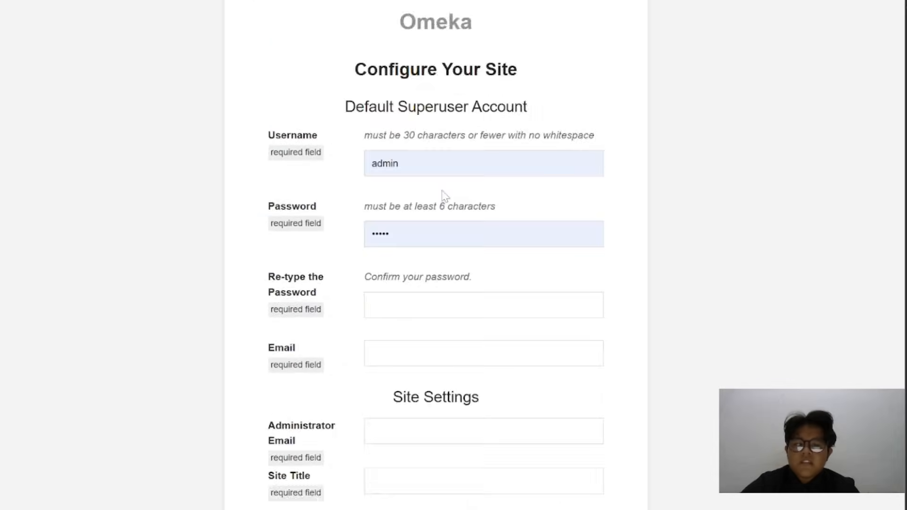
# Replace the prefilled username of the default superuser account with the administrator's full name
pyautogui.click(444, 155)
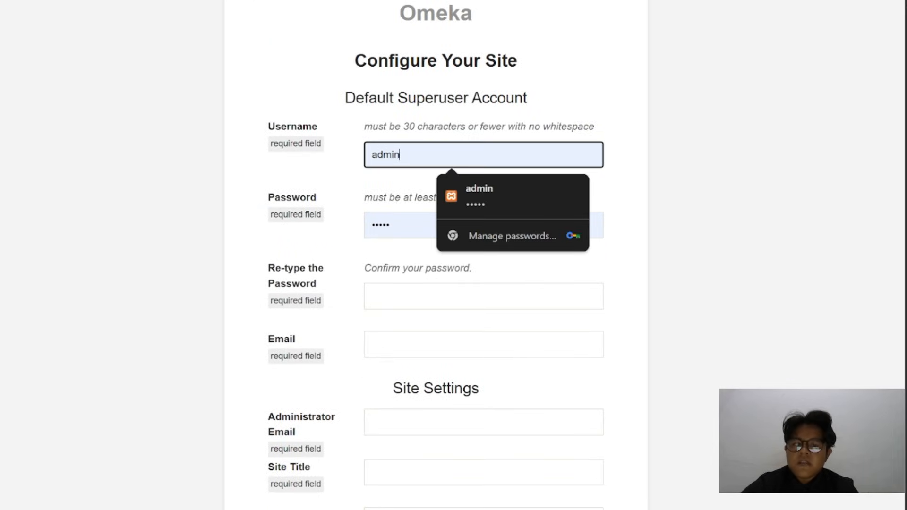
pyautogui.press('BackSpace')
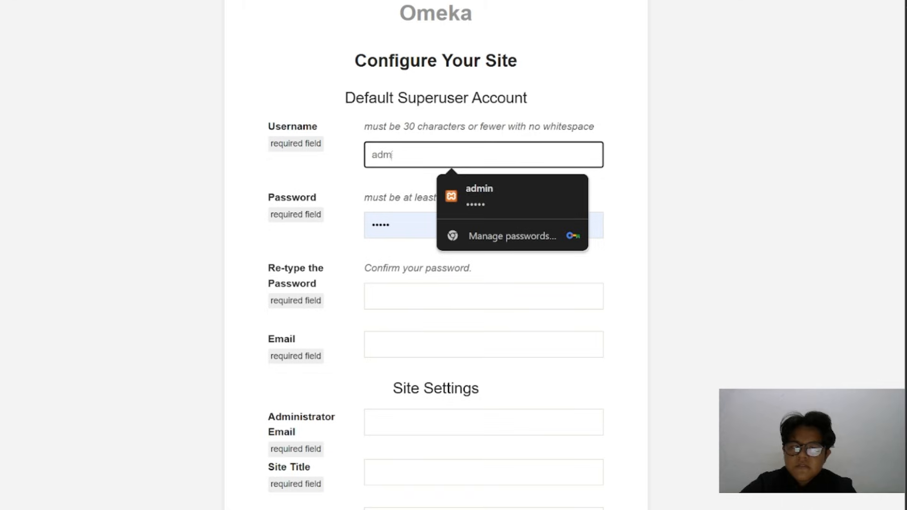
pyautogui.press('BackSpace')
pyautogui.press('BackSpace')
pyautogui.press('BackSpace')
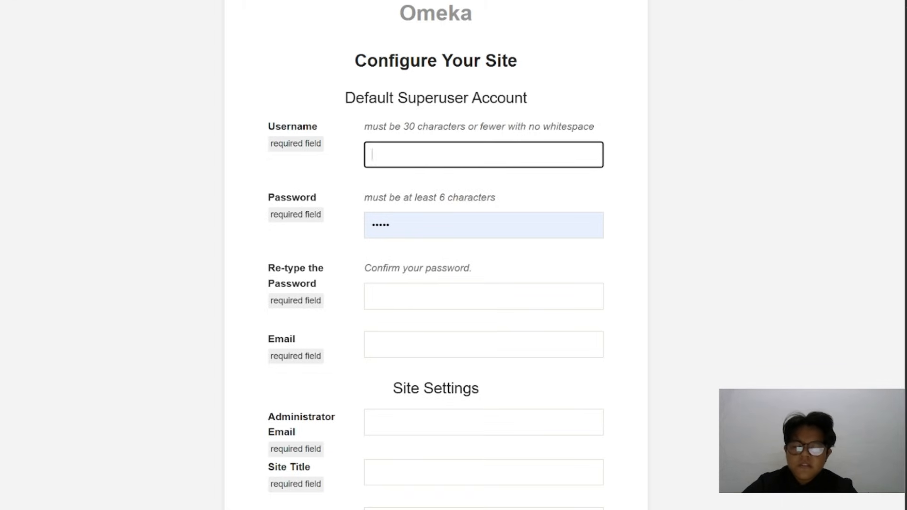
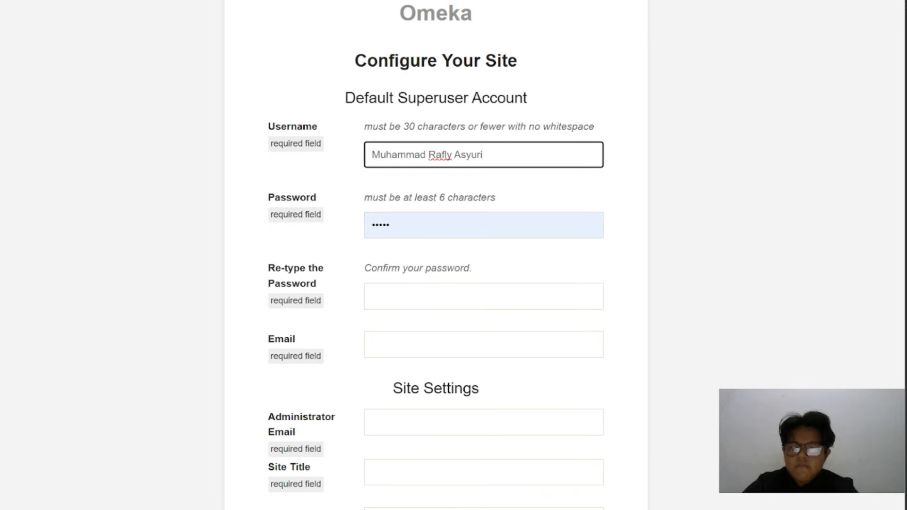
# Replace the prefilled superuser password with the administrator's own password and retype it for confirmation
pyautogui.click(391, 225)
pyautogui.press('BackSpace')
pyautogui.press('BackSpace')
pyautogui.press('BackSpace')
pyautogui.press('BackSpace')
pyautogui.press('BackSpace')
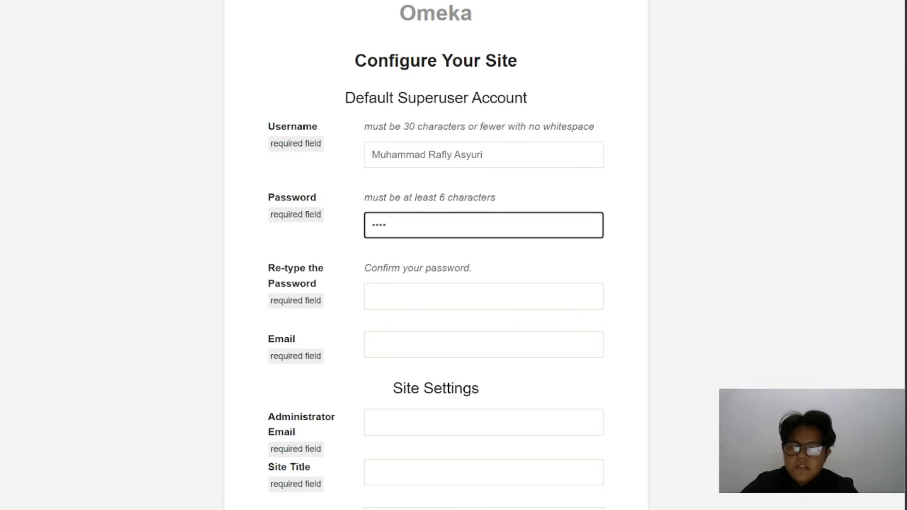
pyautogui.write('•••••••')
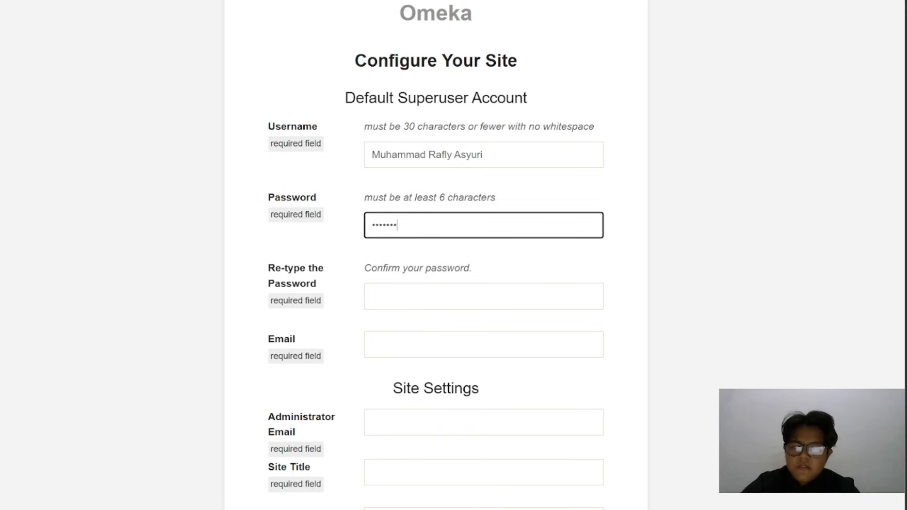
pyautogui.press('Tab')
pyautogui.write('•••••••')
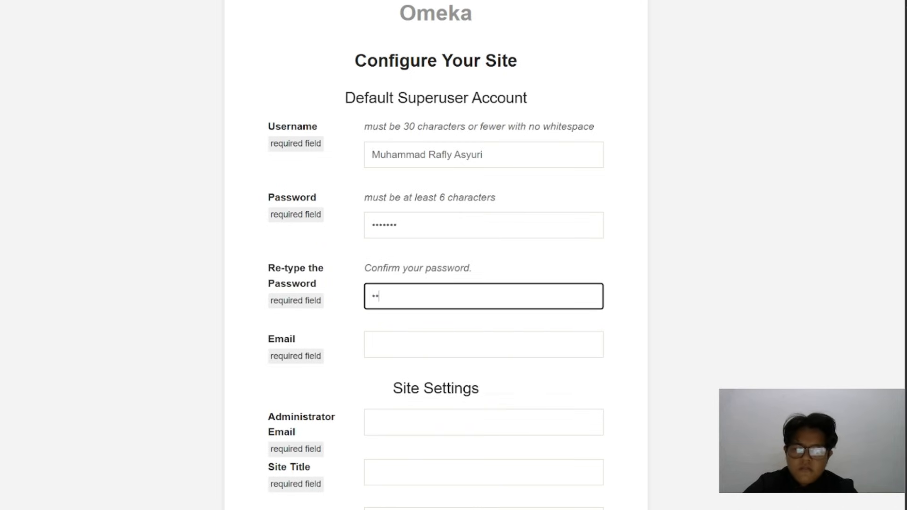
# Fill in the superuser's email and enter the same address as the site's administrator email
pyautogui.click(439, 344)
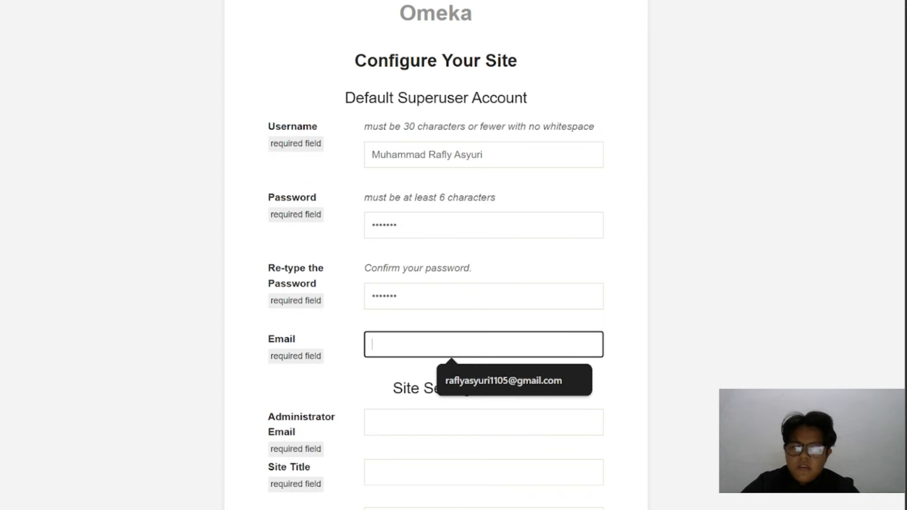
pyautogui.click(460, 378)
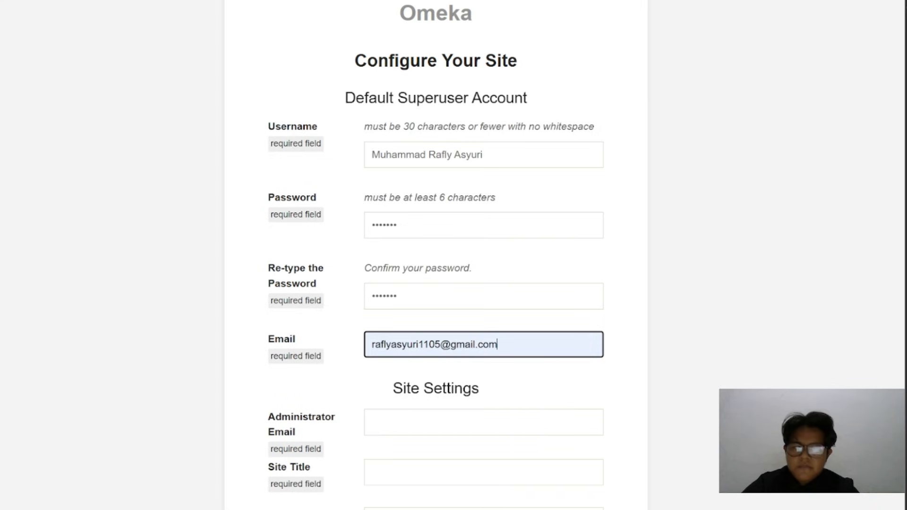
pyautogui.scroll(-3, 416, 409)
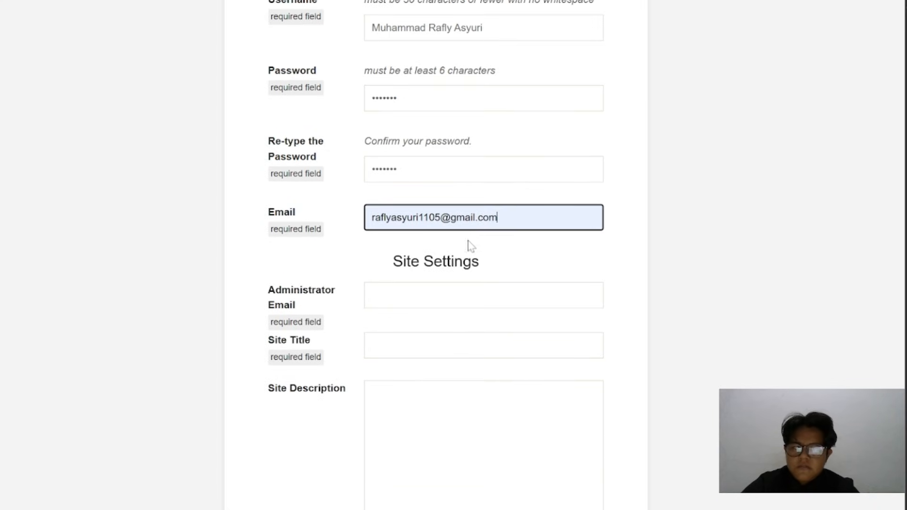
pyautogui.tripleClick(463, 217)
pyautogui.hotkey('ctrl', 'c')
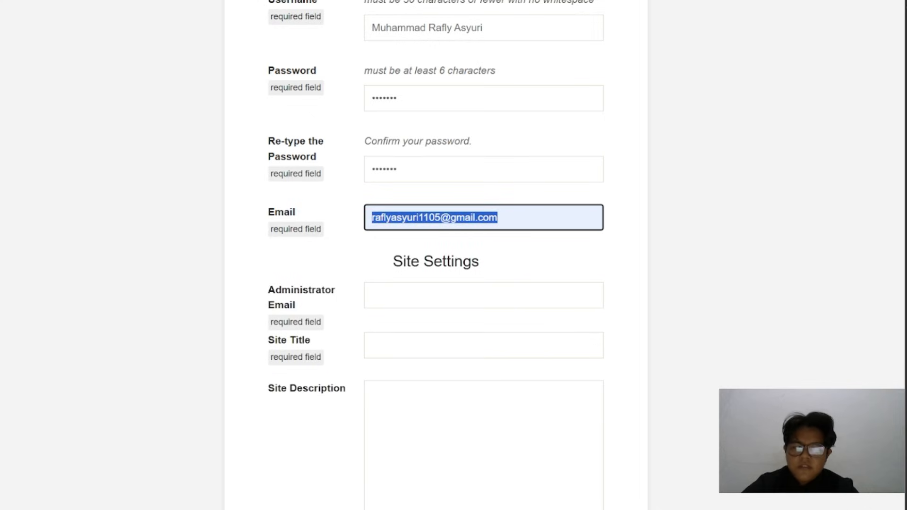
pyautogui.click(457, 296)
pyautogui.hotkey('ctrl', 'v')
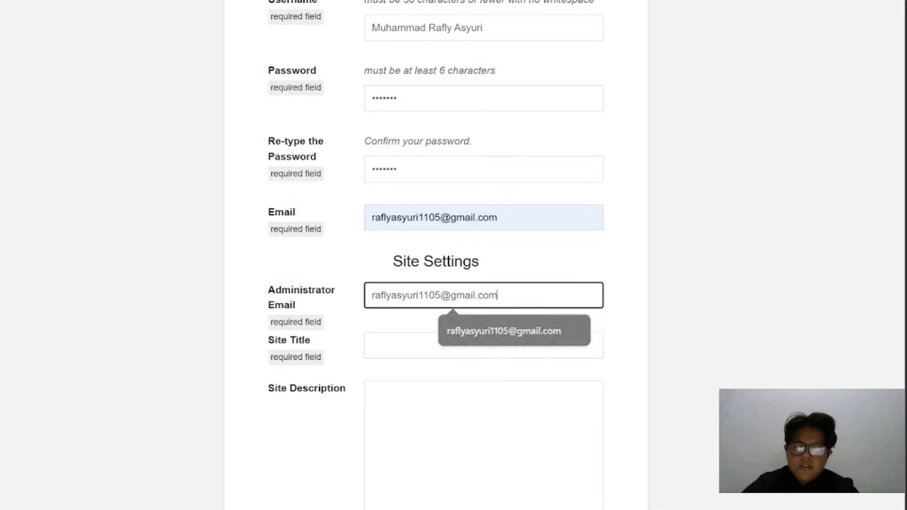
# Set the site title to Perpustakaan UIN Imam Bonjol using the suggested entry
pyautogui.scroll(-3, 457, 303)
pyautogui.scroll(5, 550, 288)
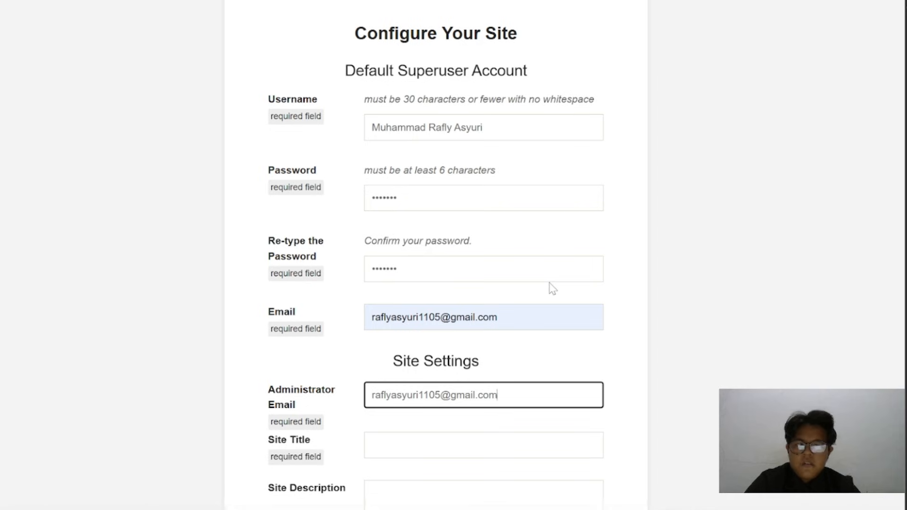
pyautogui.scroll(-1, 551, 288)
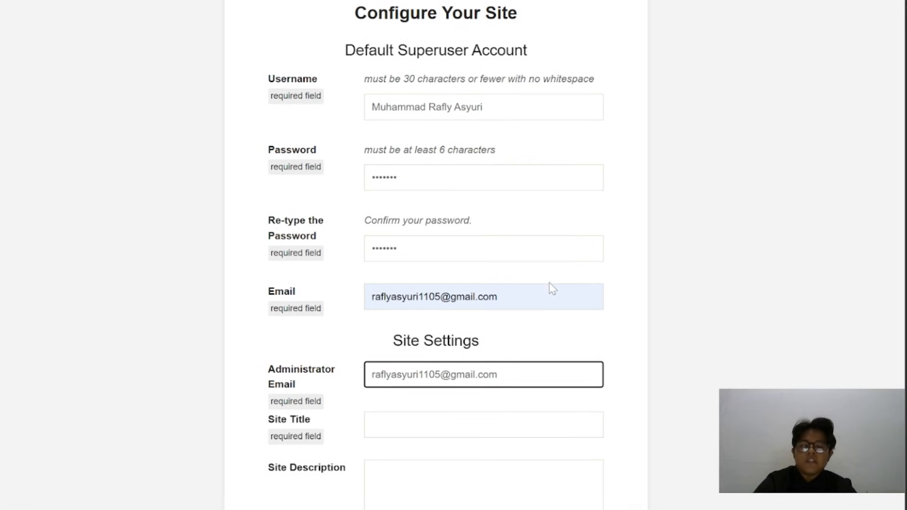
pyautogui.scroll(-1, 552, 288)
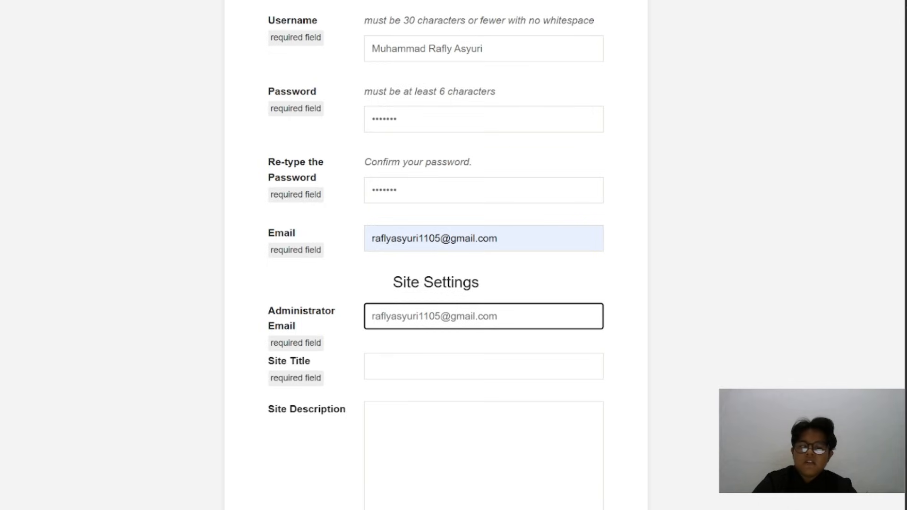
pyautogui.scroll(-2, 436, 284)
pyautogui.click(401, 273)
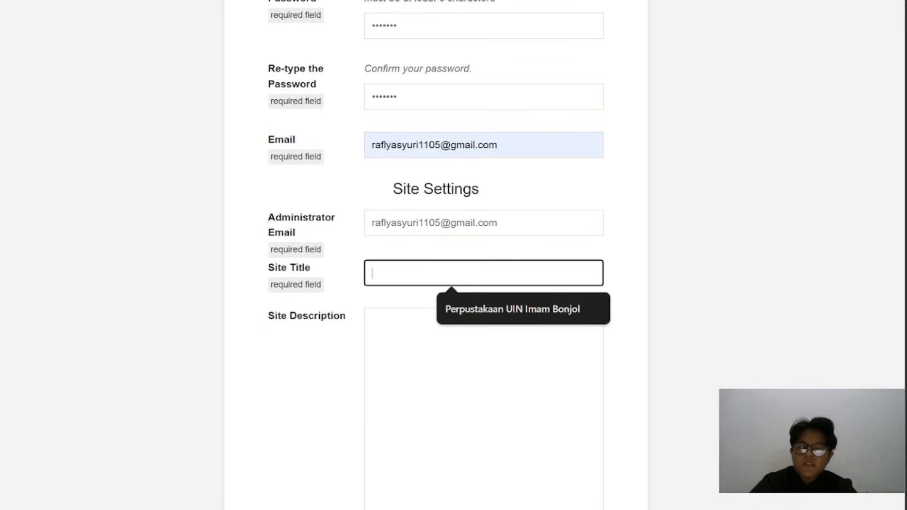
pyautogui.click(455, 309)
pyautogui.click(455, 307)
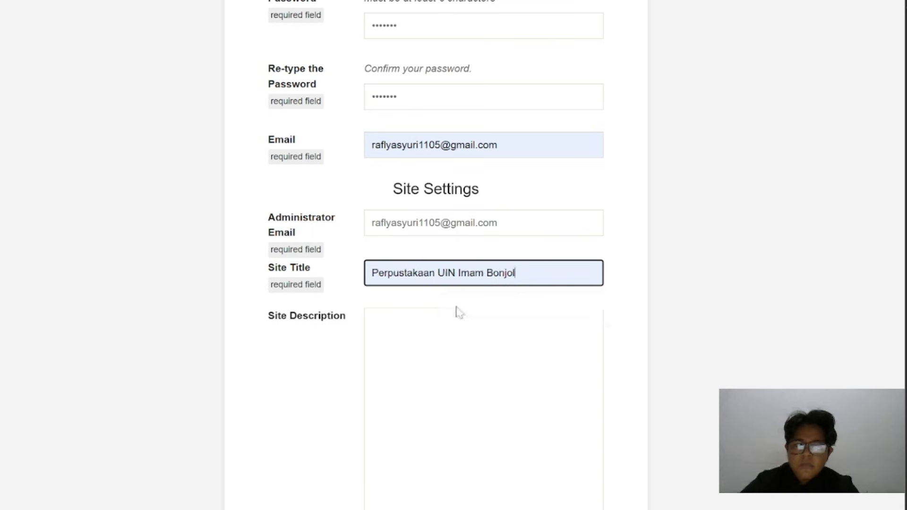
# Switch to File Explorer, open the ImageMagick-7.1.2-Q16-HDRI folder on drive C and copy its path
pyautogui.scroll(-9, 425, 311)
pyautogui.scroll(-5, 406, 316)
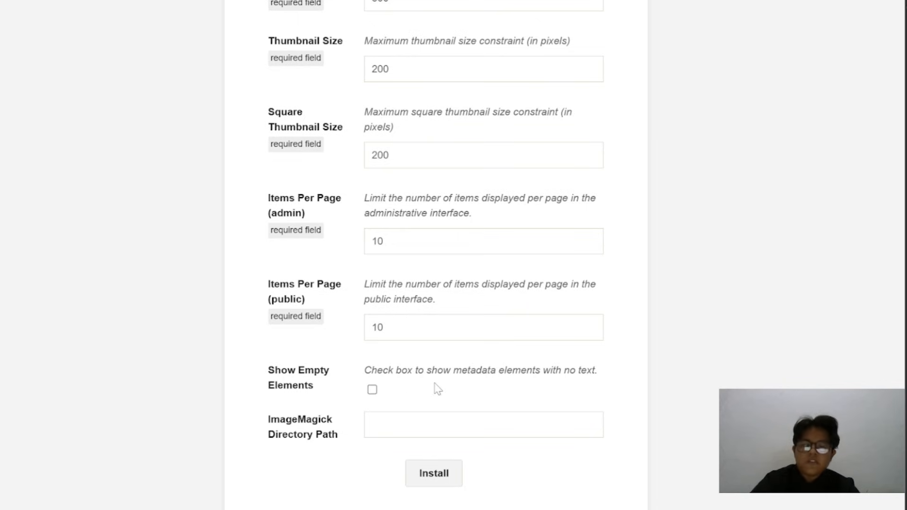
pyautogui.moveTo(581, 509)
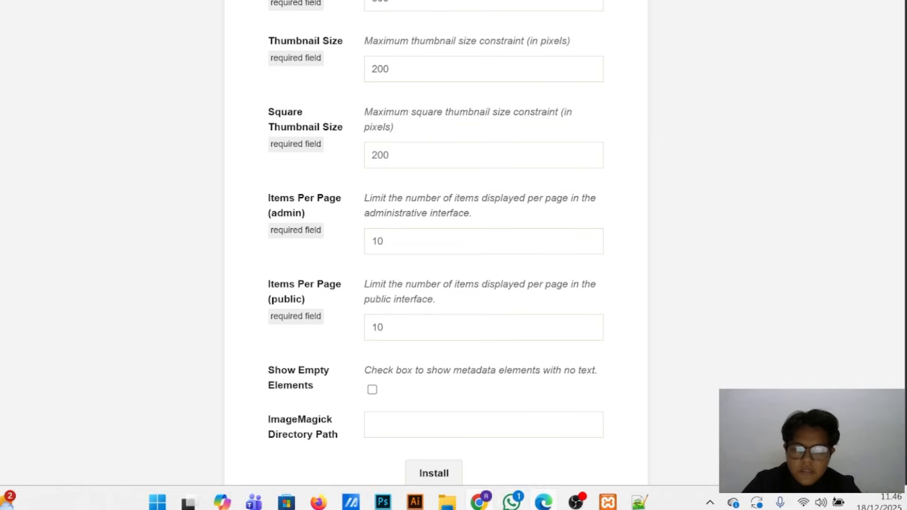
pyautogui.click(449, 503)
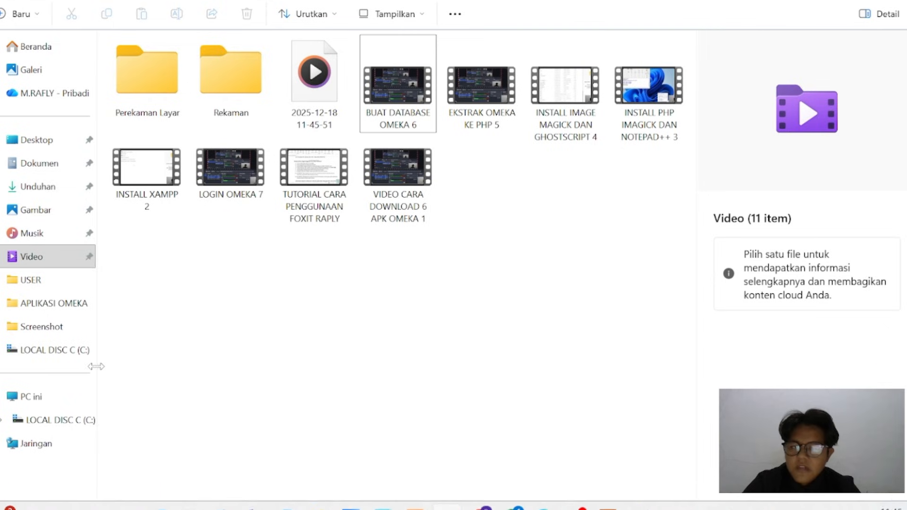
pyautogui.click(41, 356)
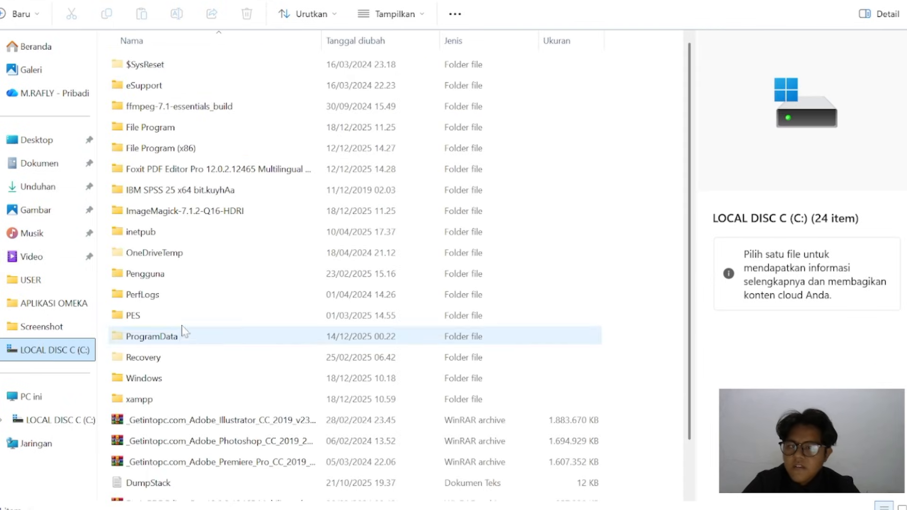
pyautogui.doubleClick(209, 218)
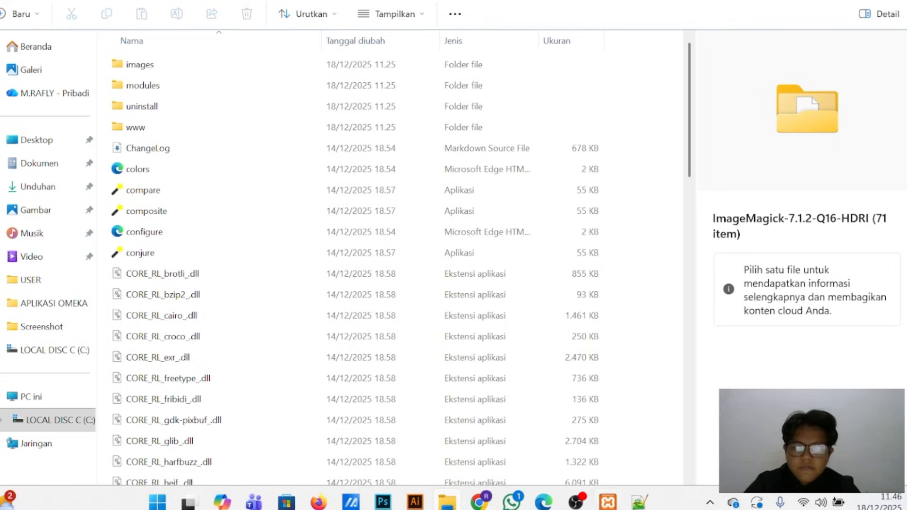
# Switch back to the browser, set the ImageMagick directory path to C:\ImageMagick-7.1.2-Q16-HDRI and submit the installation form
pyautogui.moveTo(480, 500)
pyautogui.click(500, 468)
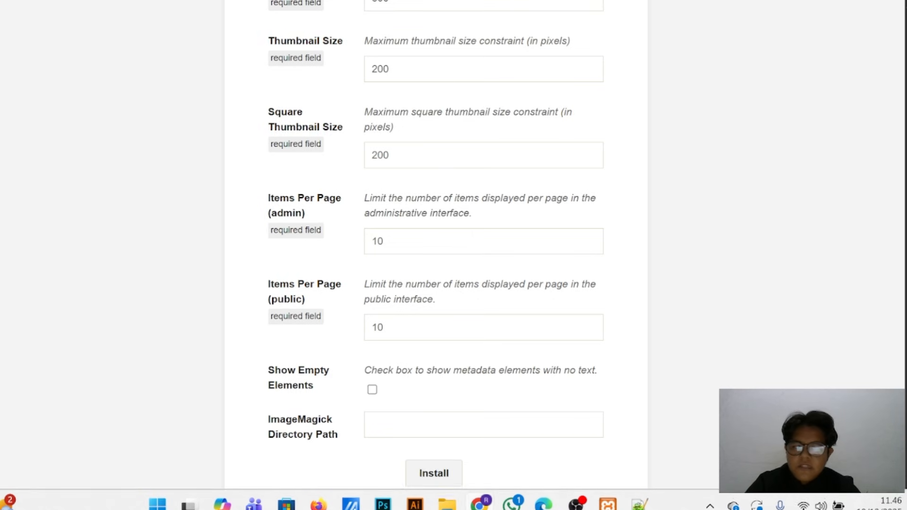
pyautogui.click(452, 424)
pyautogui.click(515, 461)
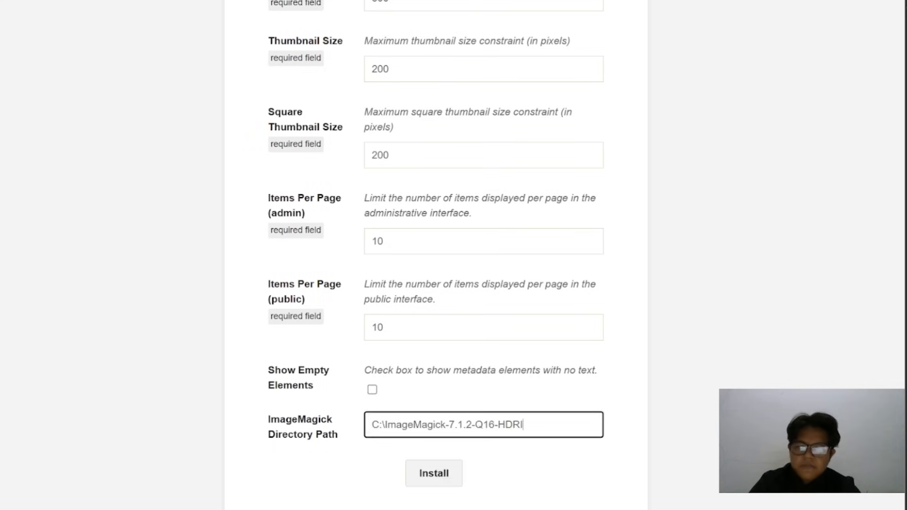
pyautogui.click(419, 480)
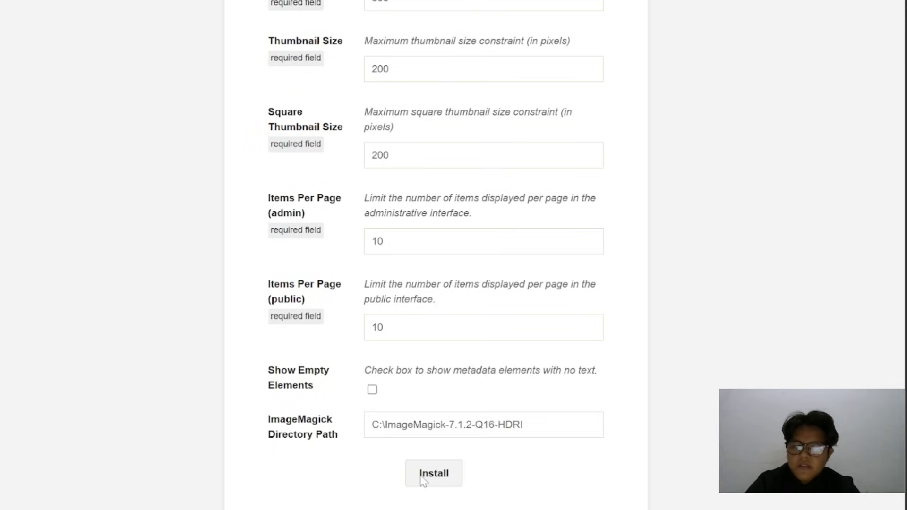
pyautogui.scroll(-1, 466, 381)
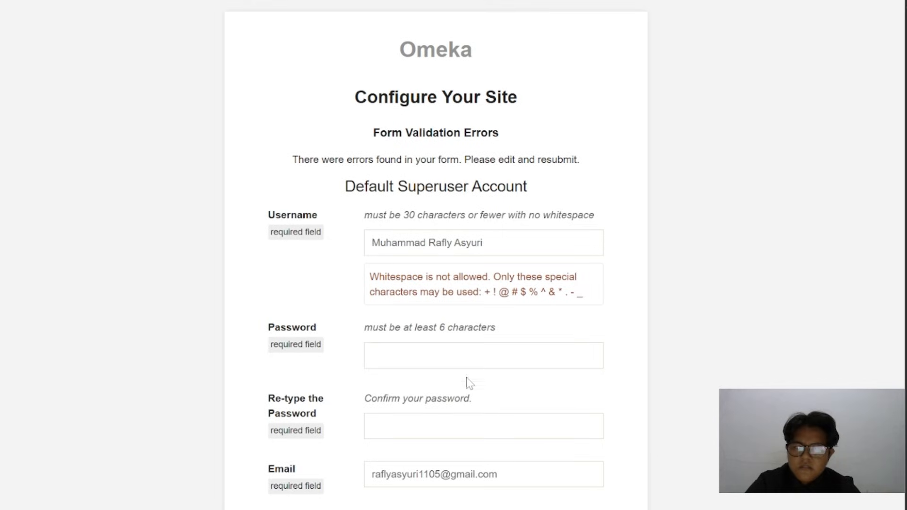
# Replace the superuser's username with a personal username that contains no spaces
pyautogui.click(485, 243)
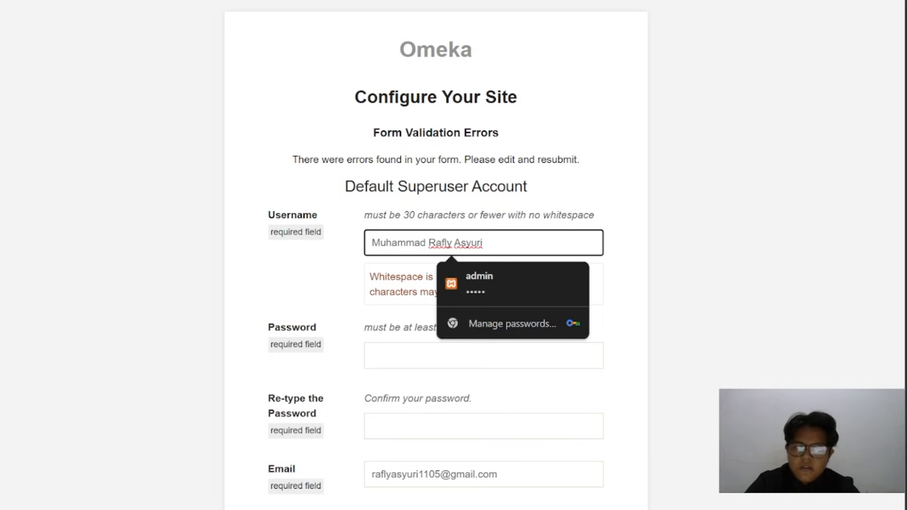
pyautogui.hotkey('ctrl', 'BackSpace')
pyautogui.hotkey('ctrl', 'BackSpace')
pyautogui.hotkey('ctrl', 'BackSpace')
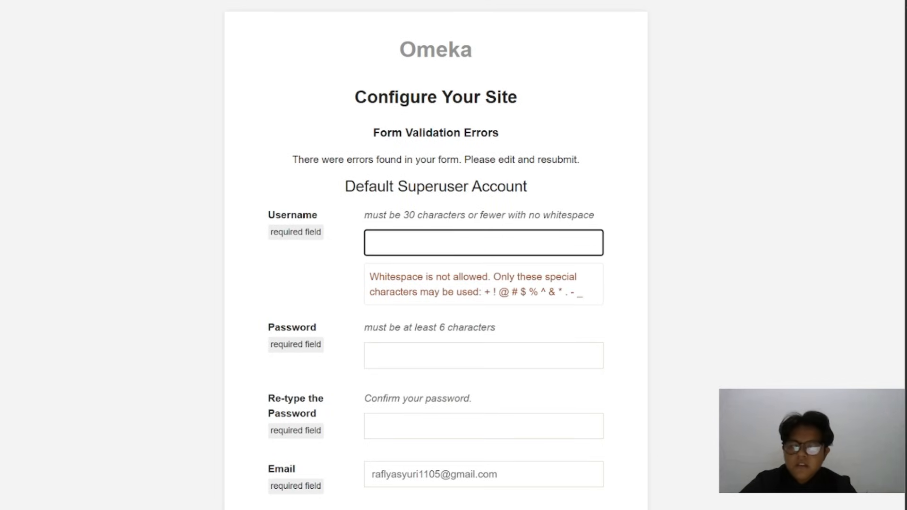
pyautogui.write('Raf')
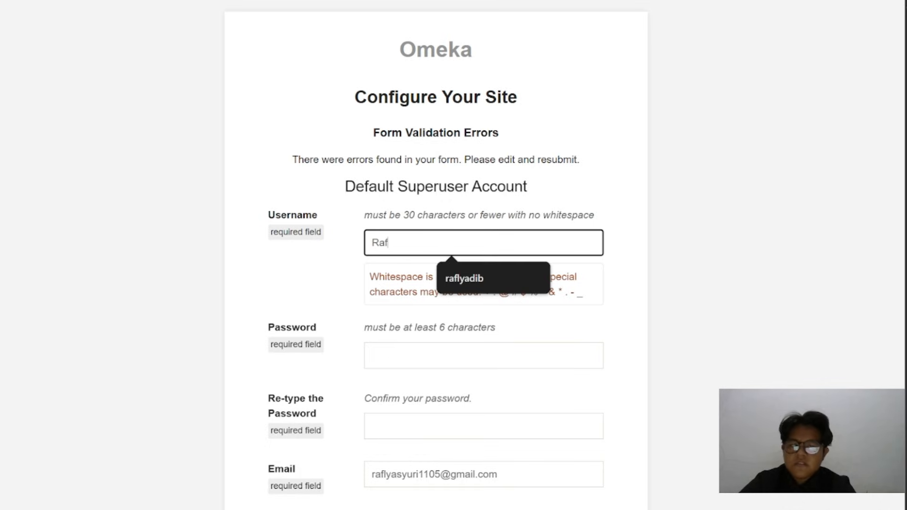
pyautogui.write('ly11')
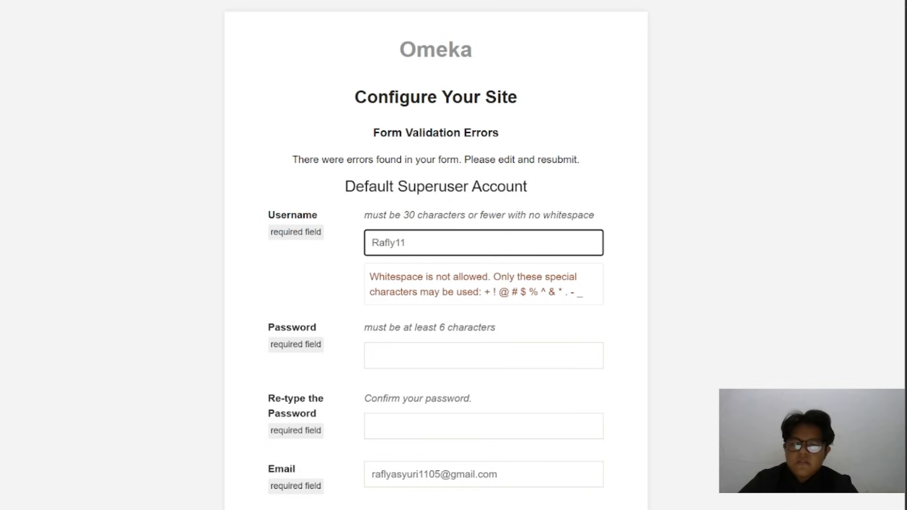
pyautogui.write('0805')
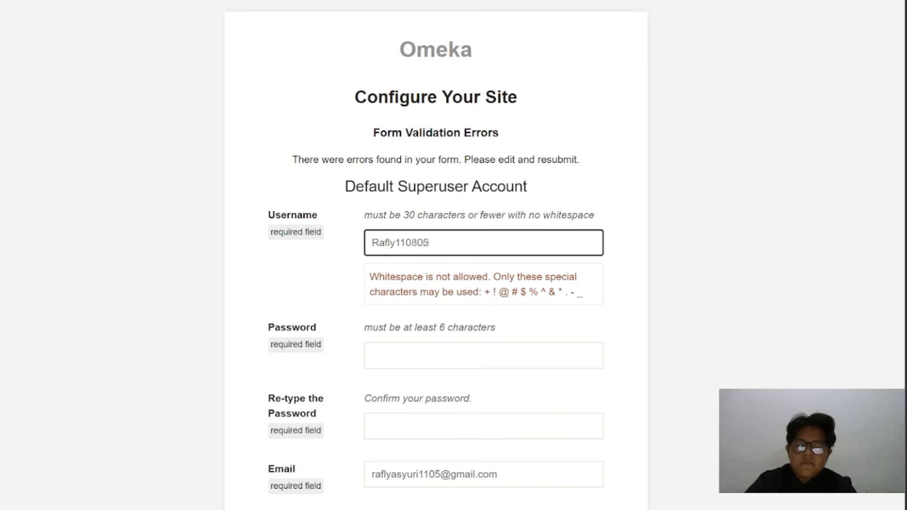
# Enter the superuser account password again and retype it in the confirmation field
pyautogui.scroll(-2, 437, 377)
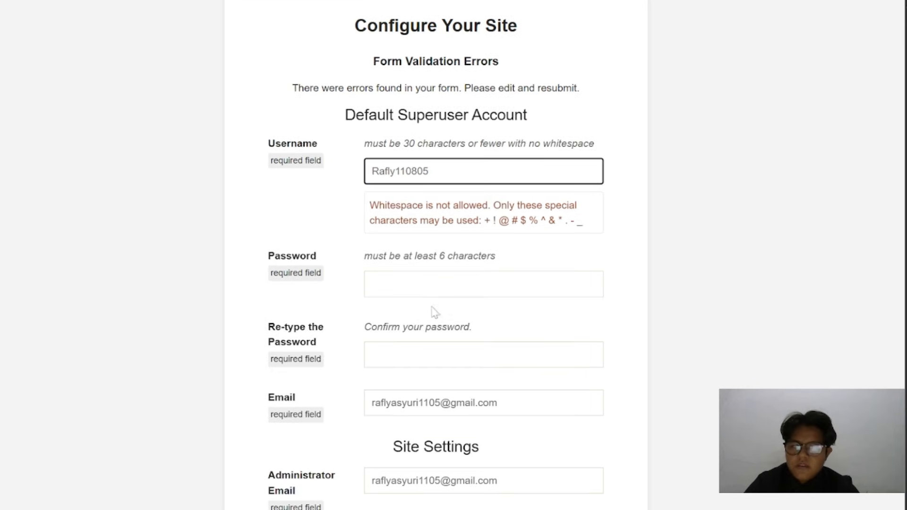
pyautogui.click(454, 284)
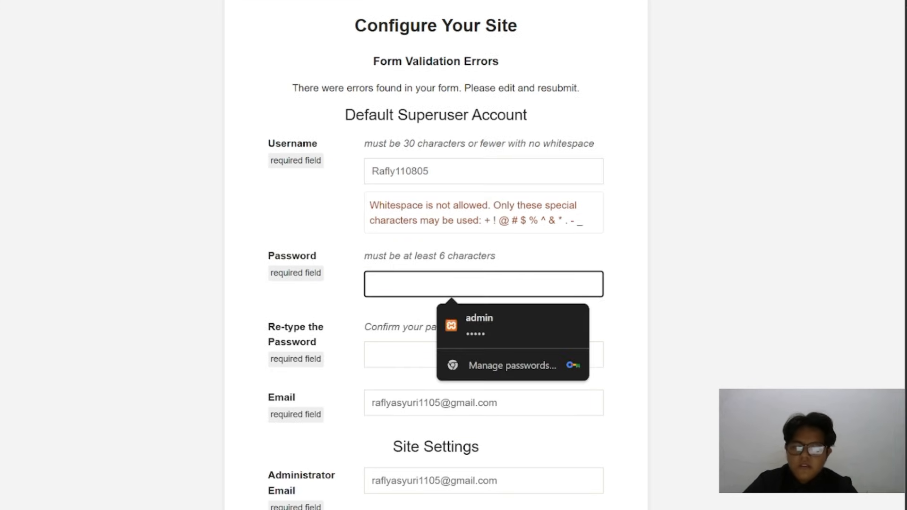
pyautogui.write('•••••••')
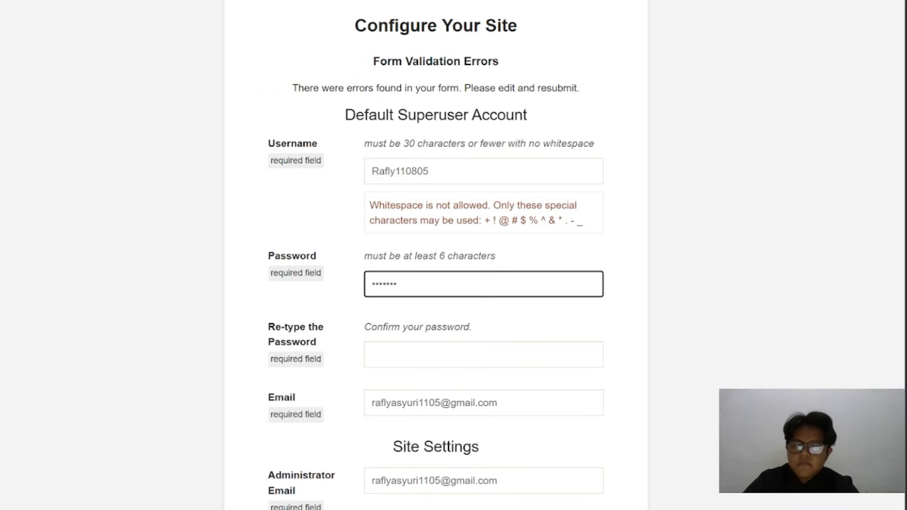
pyautogui.press('Tab')
pyautogui.write('•••••••')
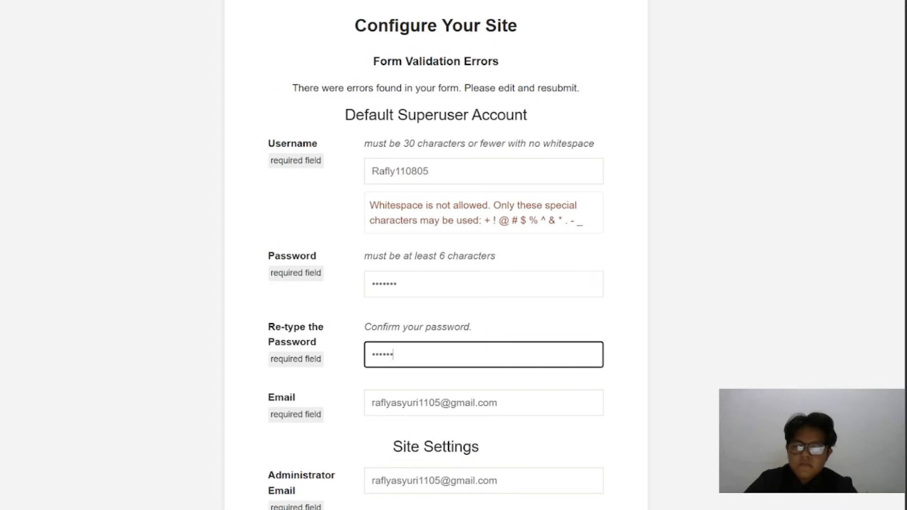
# Resubmit the form to install Omeka, dismiss the browser's password-saving offer and open the public site
pyautogui.scroll(-20, 425, 359)
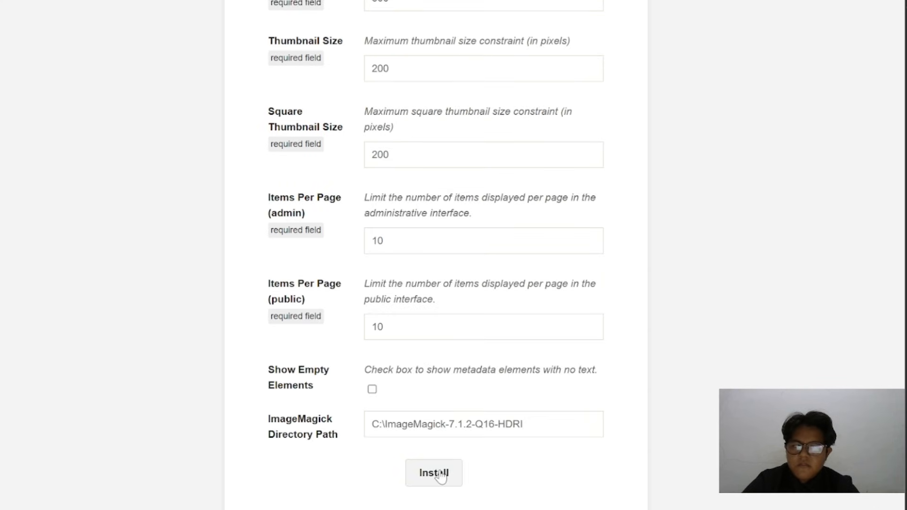
pyautogui.click(440, 476)
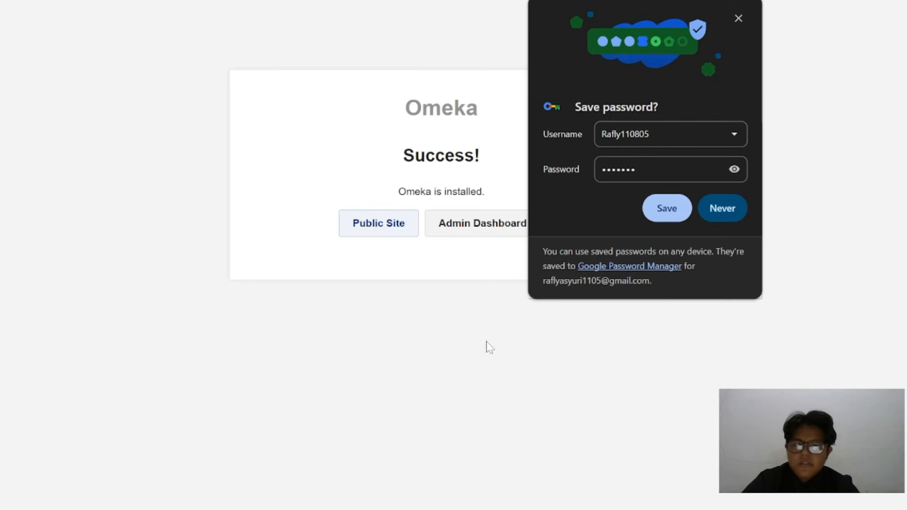
pyautogui.click(738, 20)
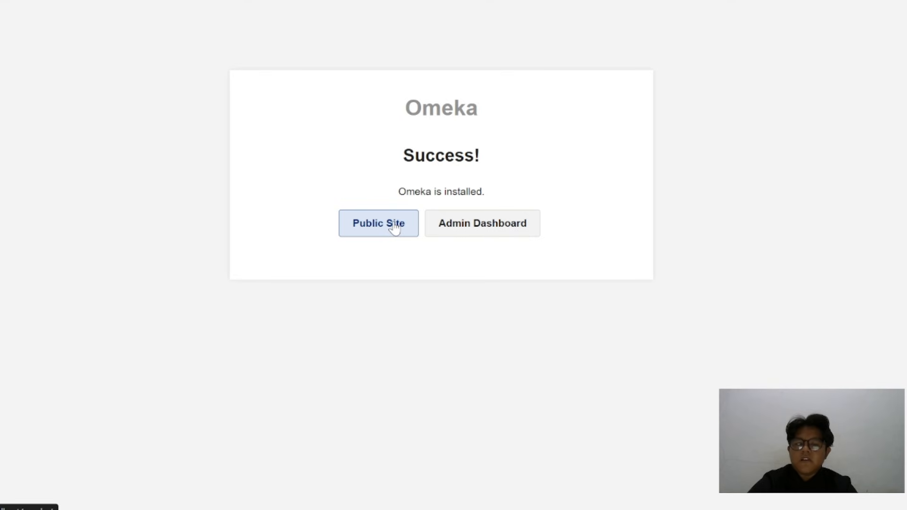
pyautogui.click(394, 227)
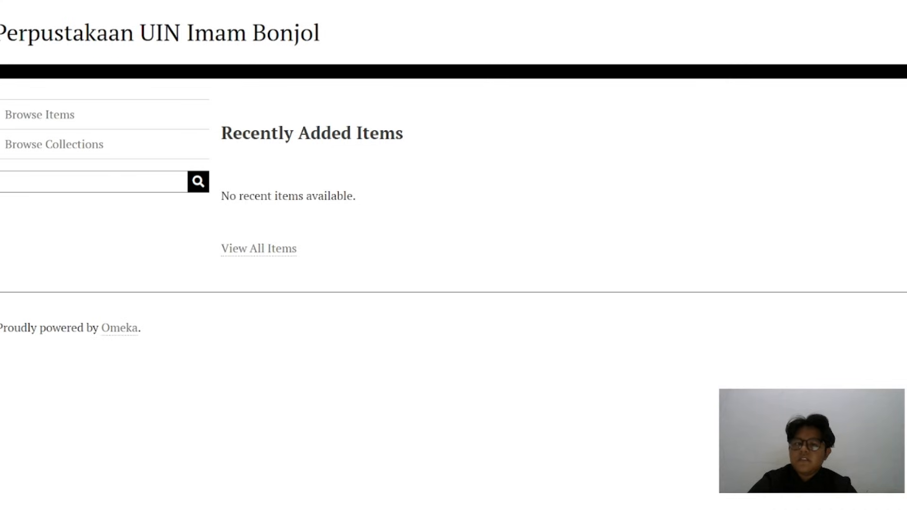
# Return to the installation success page and open the login page of the admin dashboard
pyautogui.hotkey('alt', 'Left')
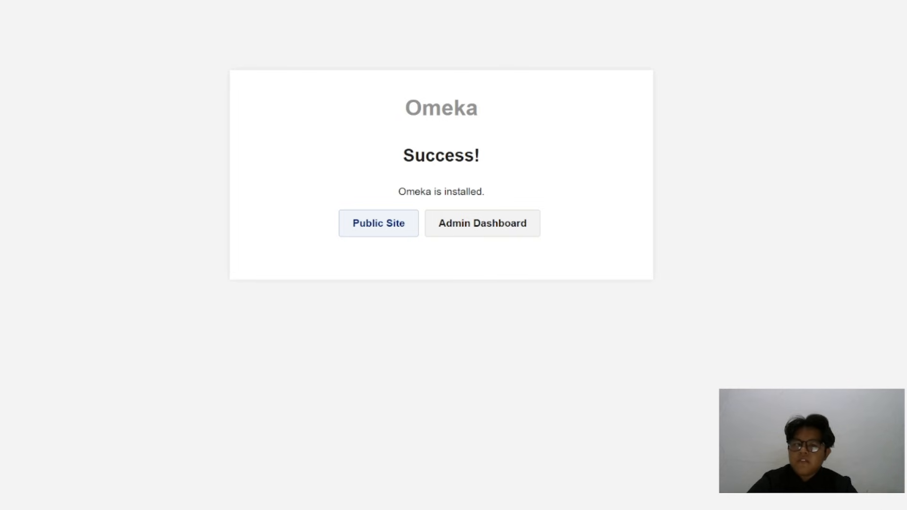
pyautogui.click(486, 226)
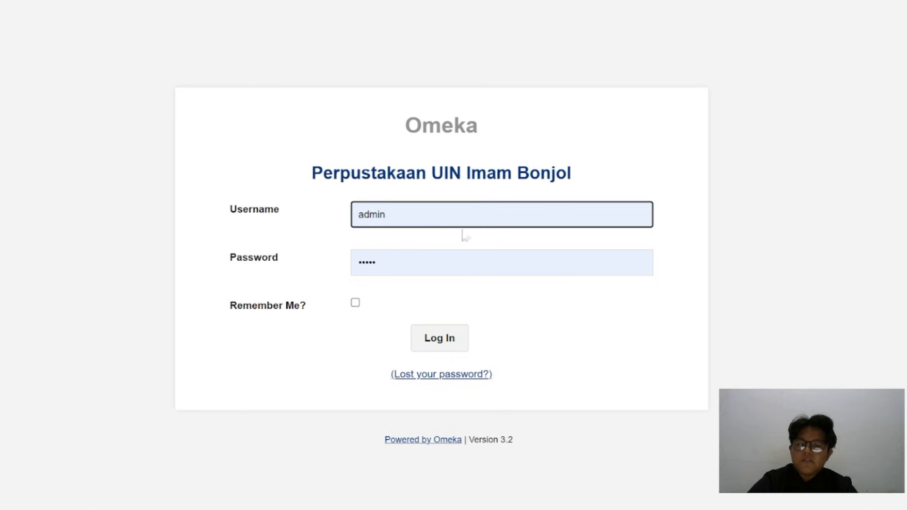
# Try to log in to the admin dashboard with the username omeka and the account password
pyautogui.press('BackSpace')
pyautogui.press('BackSpace')
pyautogui.press('BackSpace')
pyautogui.press('BackSpace')
pyautogui.press('BackSpace')
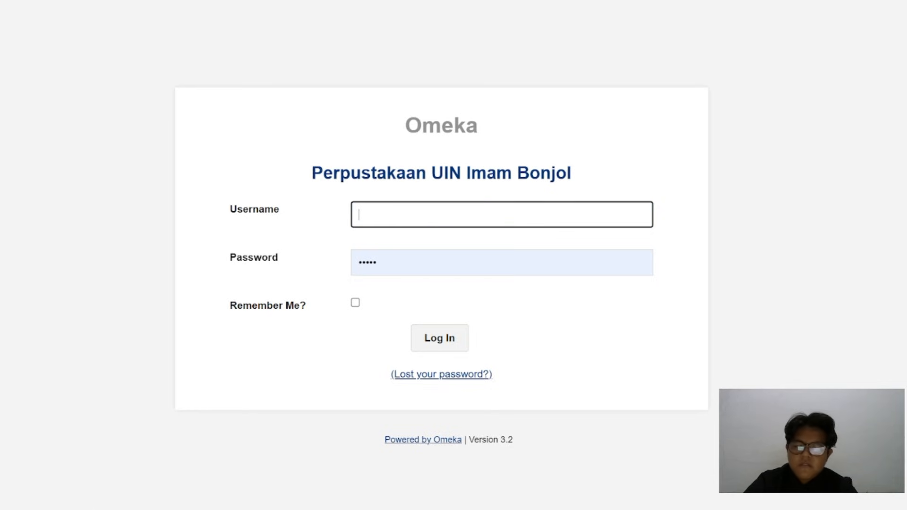
pyautogui.write('omeka')
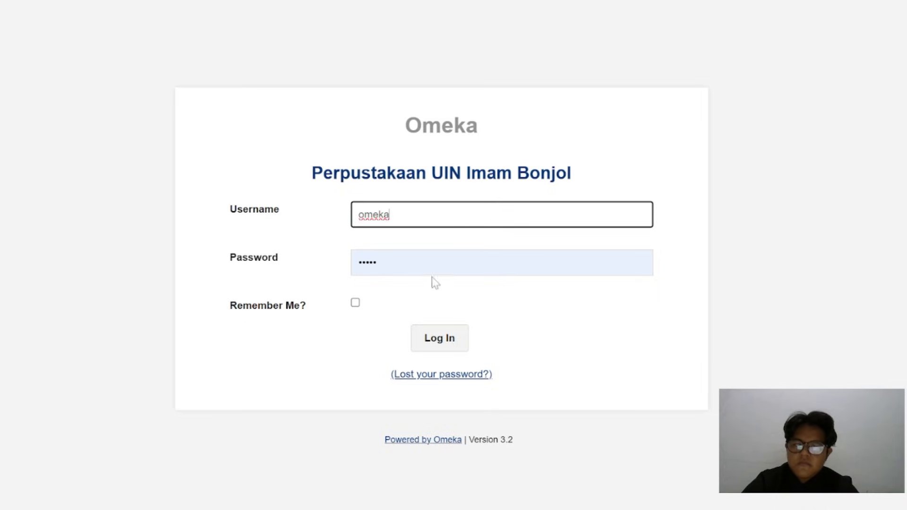
pyautogui.press('Tab')
pyautogui.press('BackSpace')
pyautogui.press('BackSpace')
pyautogui.press('BackSpace')
pyautogui.press('BackSpace')
pyautogui.press('BackSpace')
pyautogui.write('*******')
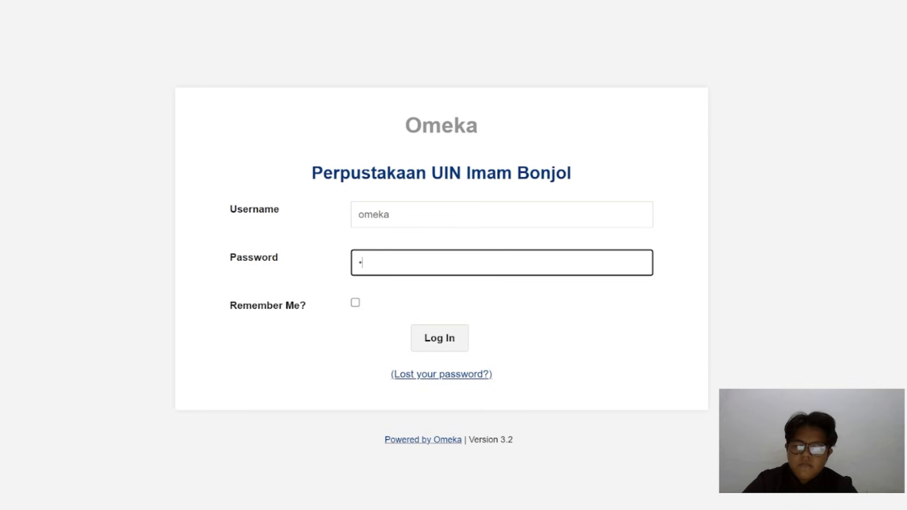
pyautogui.click(431, 346)
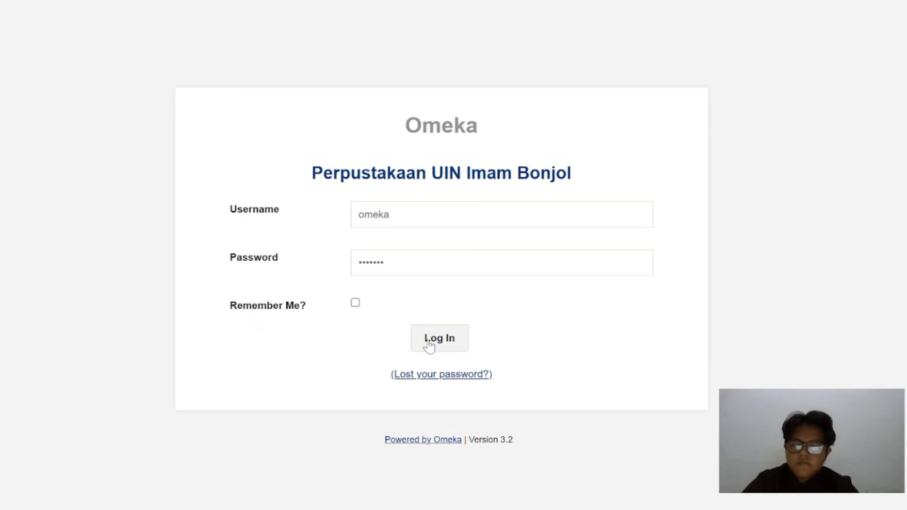
# Replace the login username with the superuser's personal username
pyautogui.click(432, 256)
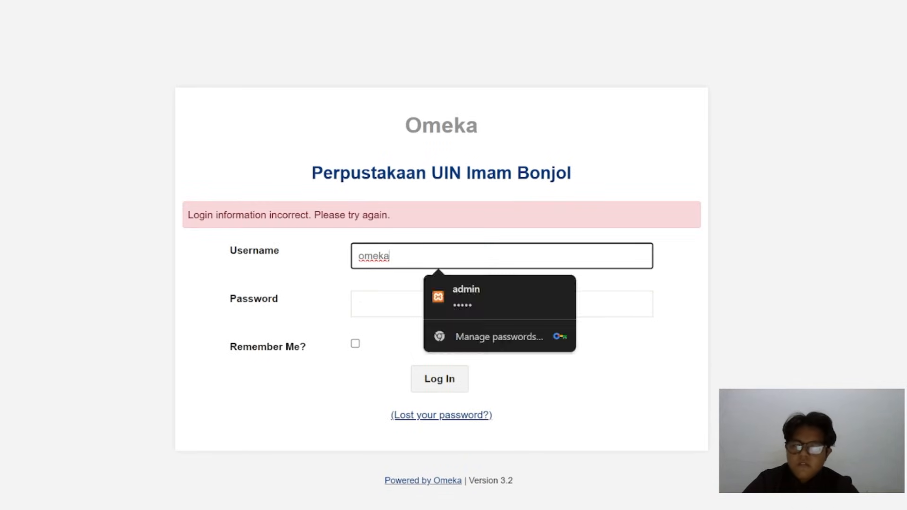
pyautogui.press('BackSpace')
pyautogui.press('BackSpace')
pyautogui.press('BackSpace')
pyautogui.press('BackSpace')
pyautogui.press('BackSpace')
pyautogui.write('Rafly110805')
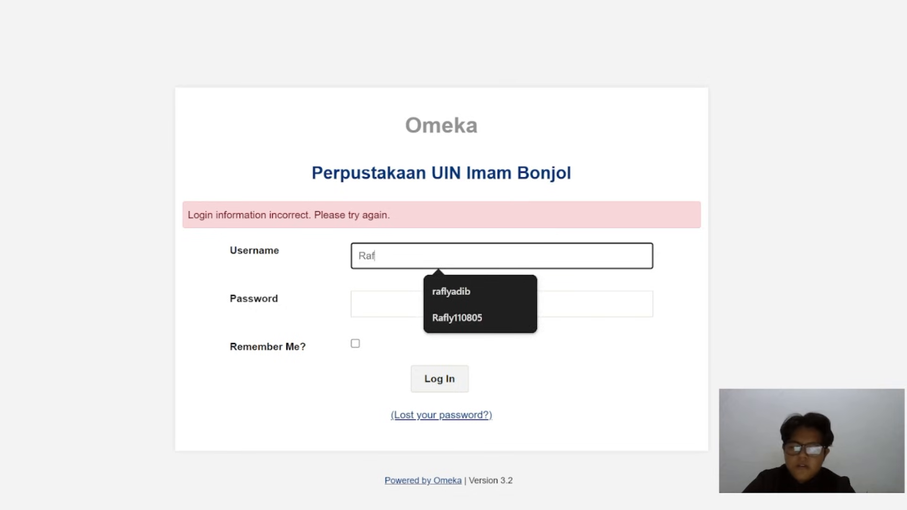
pyautogui.click(449, 315)
# Enter the superuser account password, log in to the admin dashboard and dismiss the browser's password-saving offer
pyautogui.click(448, 307)
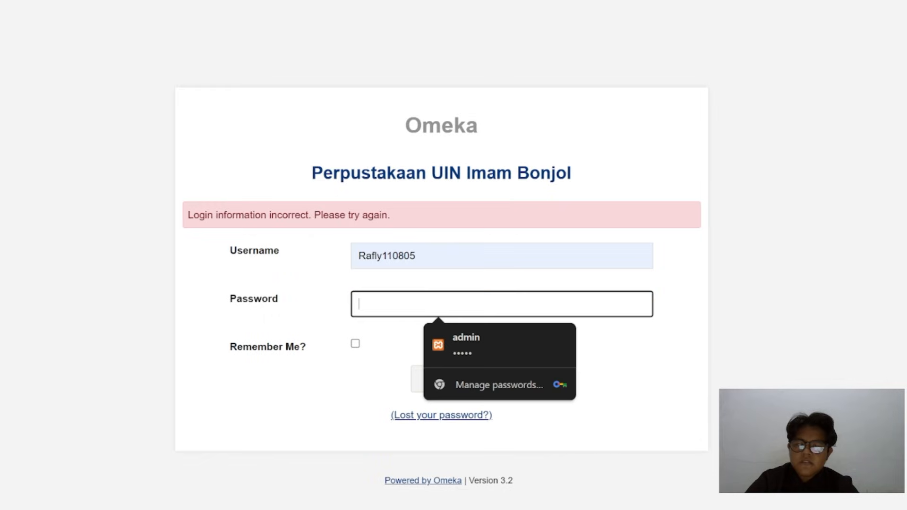
pyautogui.write('*******')
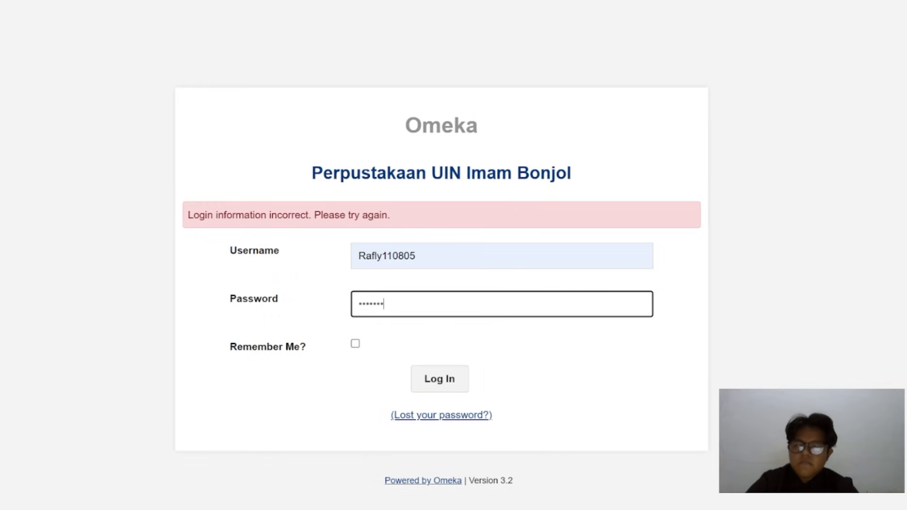
pyautogui.click(429, 380)
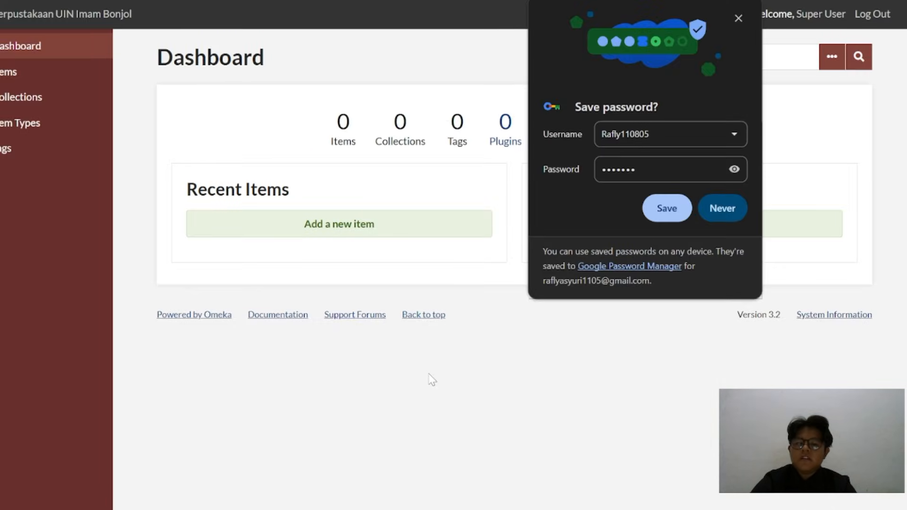
pyautogui.click(737, 18)
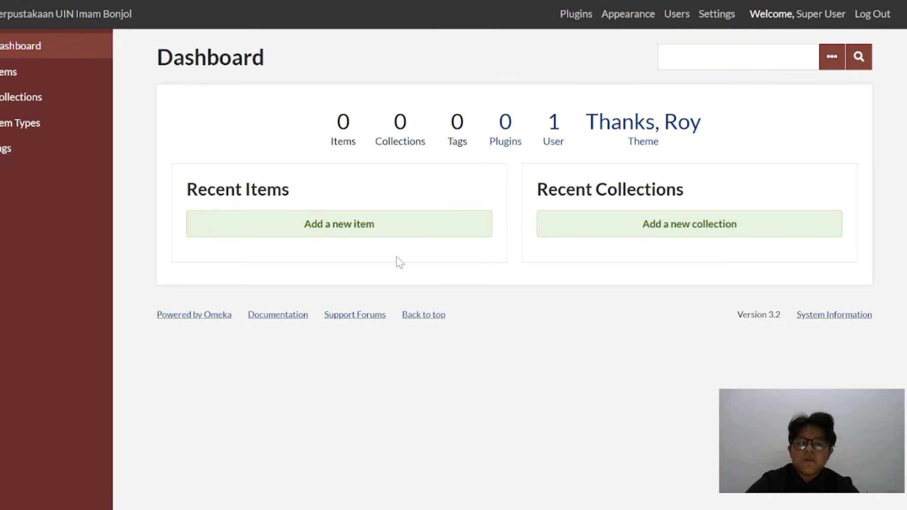
# Switch to File Explorer, extract the archive Bahan Latihan Penggunaan Omeka Classic in place and open the extracted folder
pyautogui.moveTo(586, 509)
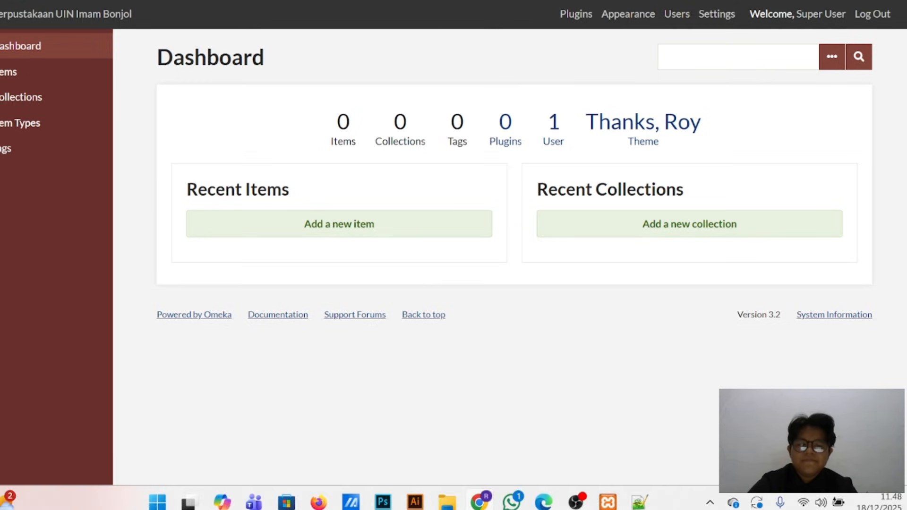
pyautogui.click(580, 446)
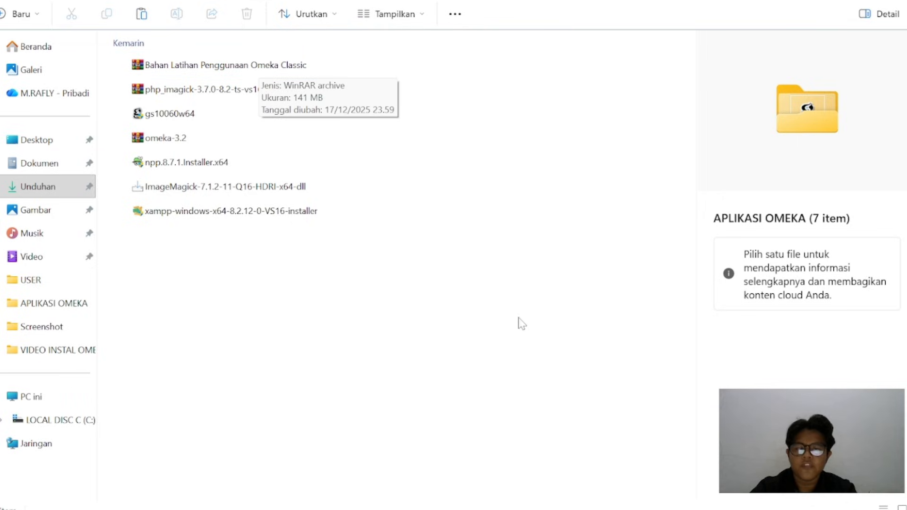
pyautogui.rightClick(241, 69)
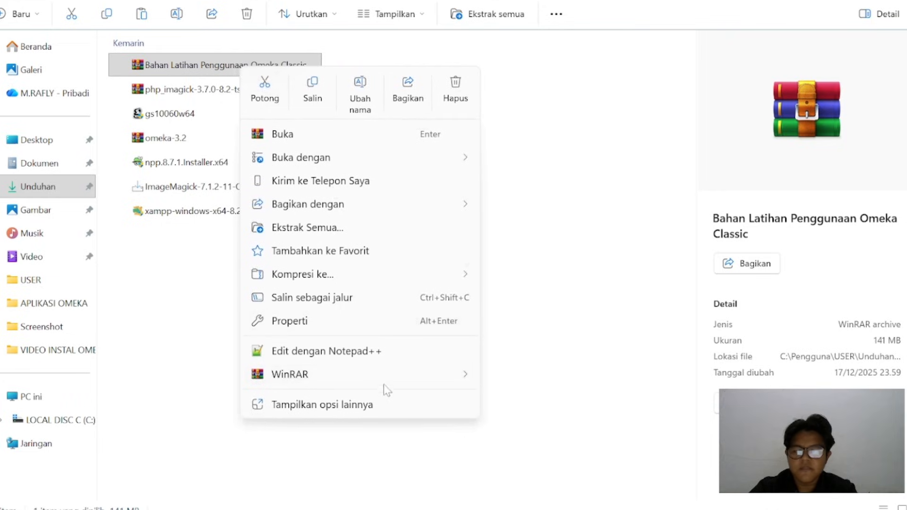
pyautogui.moveTo(382, 381)
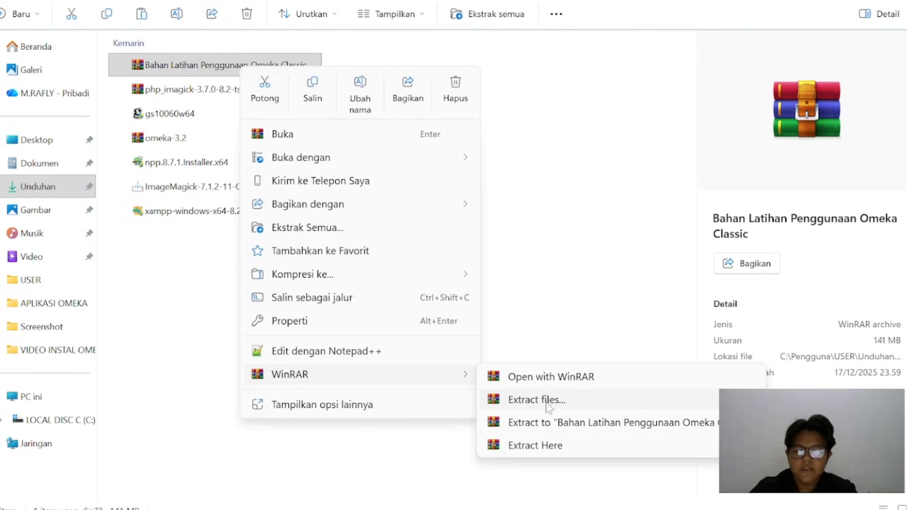
pyautogui.click(554, 445)
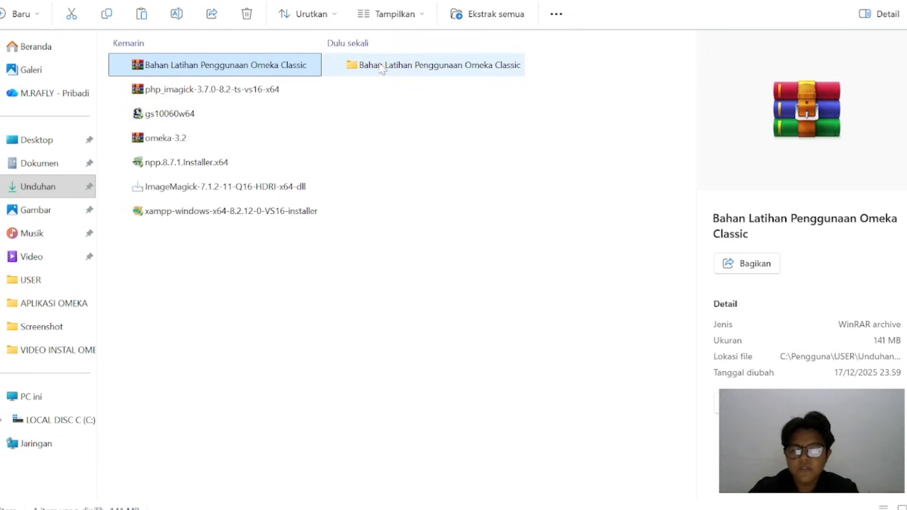
pyautogui.doubleClick(381, 67)
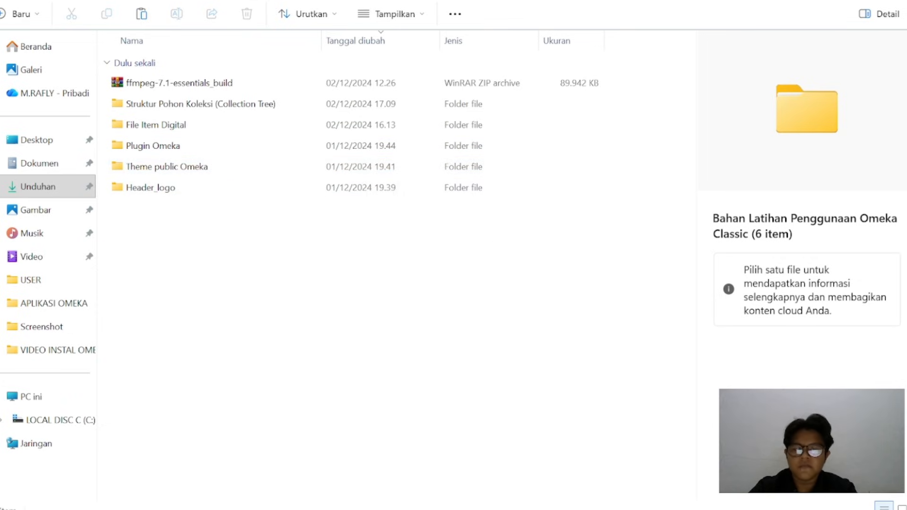
# Switch to the browser and look through Omeka's general settings down to the ImageMagick directory path
pyautogui.moveTo(517, 503)
pyautogui.click(512, 458)
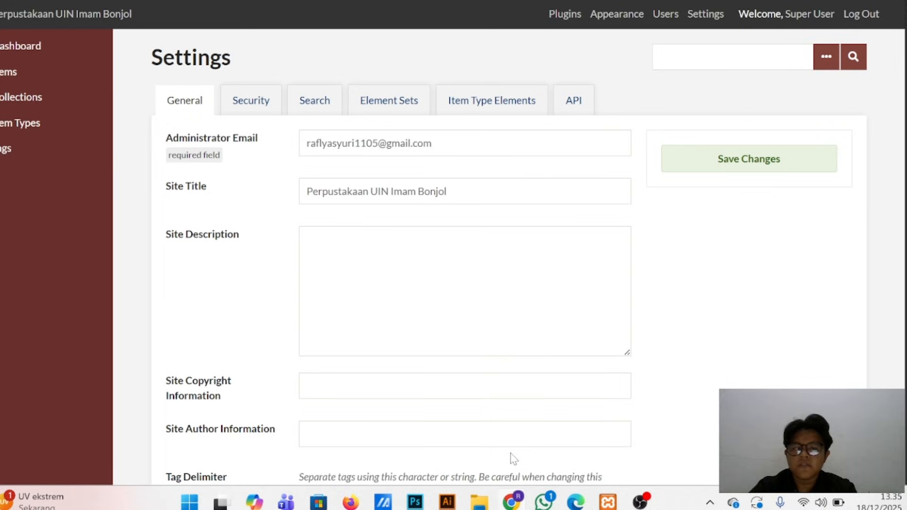
pyautogui.scroll(-4, 513, 457)
pyautogui.scroll(4, 454, 255)
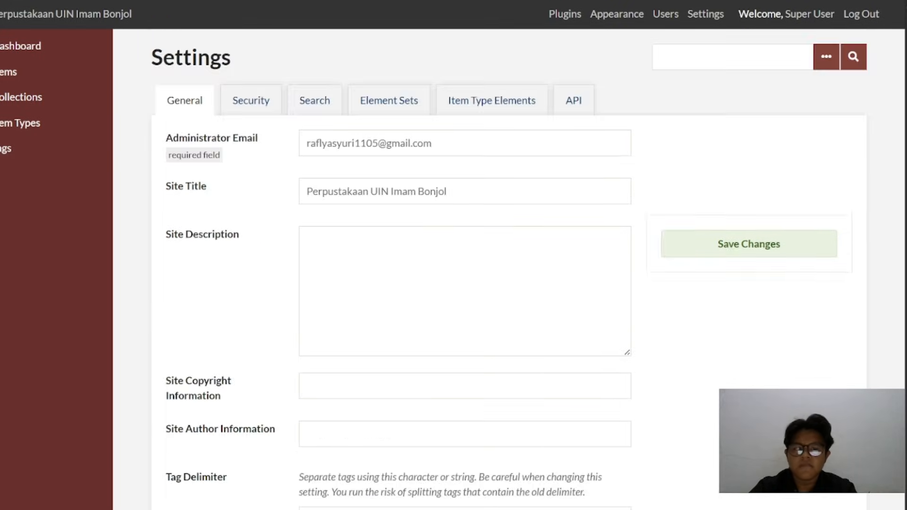
pyautogui.scroll(-4, 453, 255)
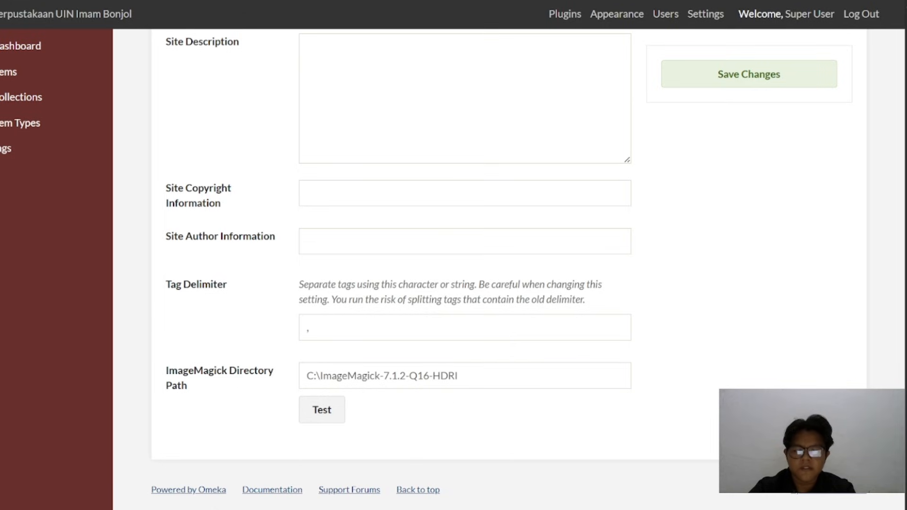
# Switch back to File Explorer, open the ffmpeg-7.1-essentials_build archive in WinRAR and dismiss the licence reminder
pyautogui.moveTo(543, 508)
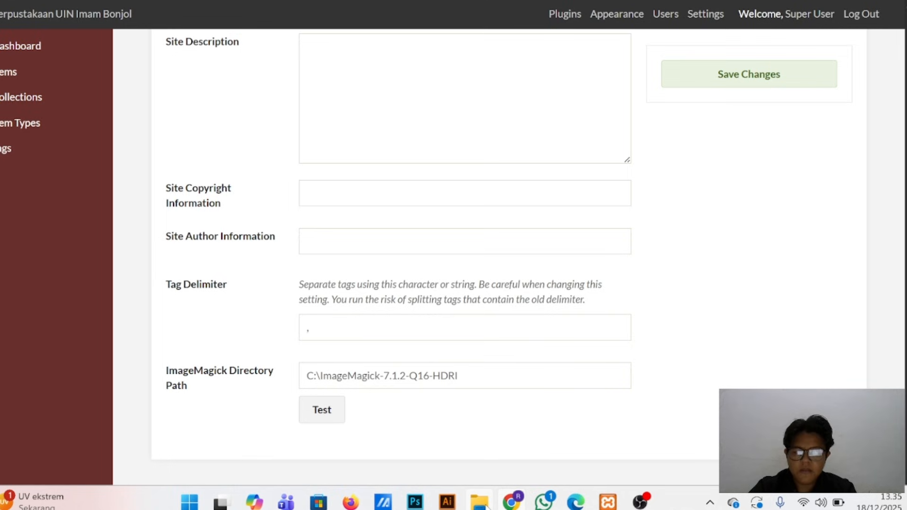
pyautogui.moveTo(480, 503)
pyautogui.click(478, 452)
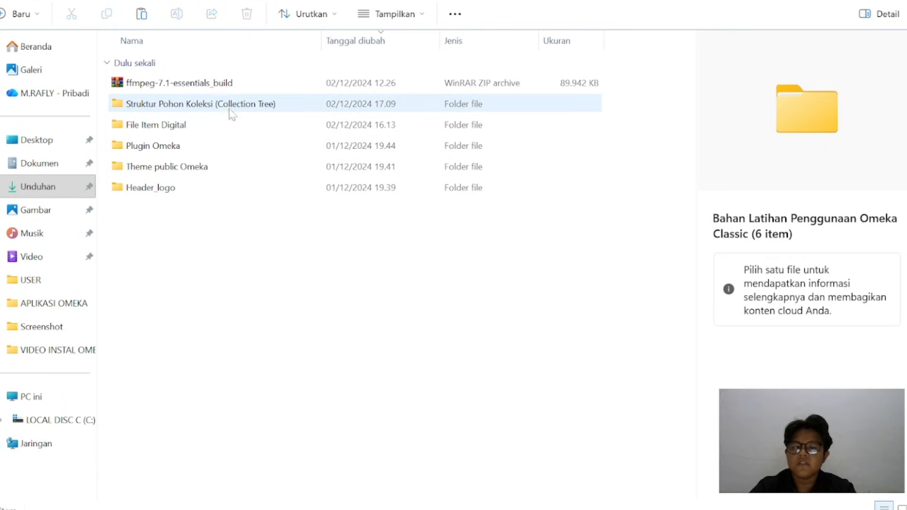
pyautogui.rightClick(219, 90)
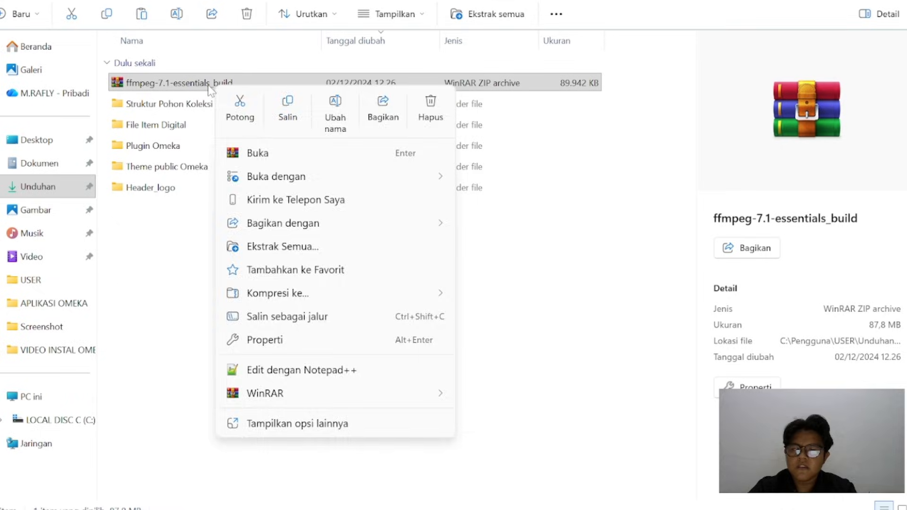
pyautogui.click(210, 89)
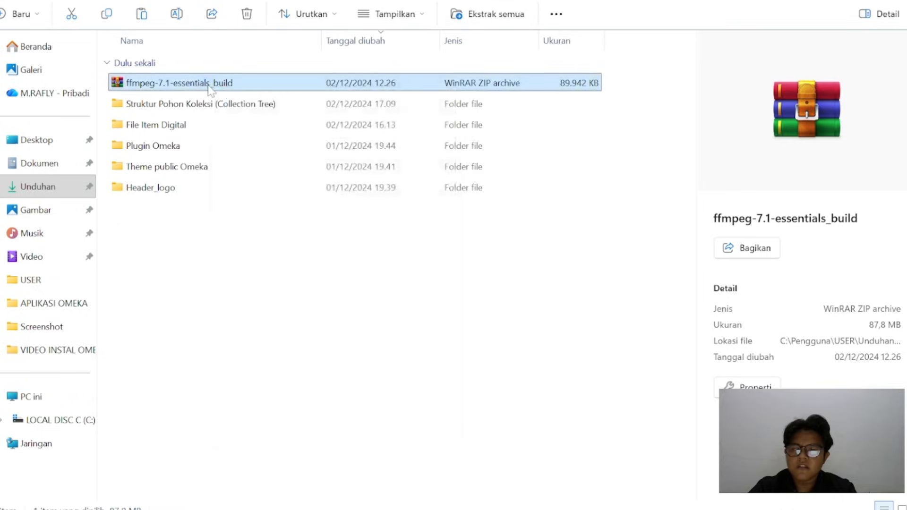
pyautogui.doubleClick(304, 85)
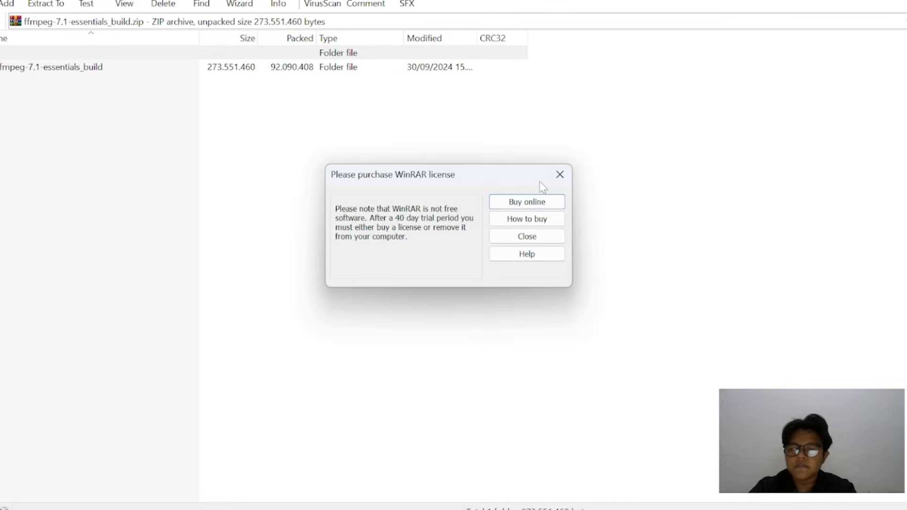
pyautogui.click(560, 174)
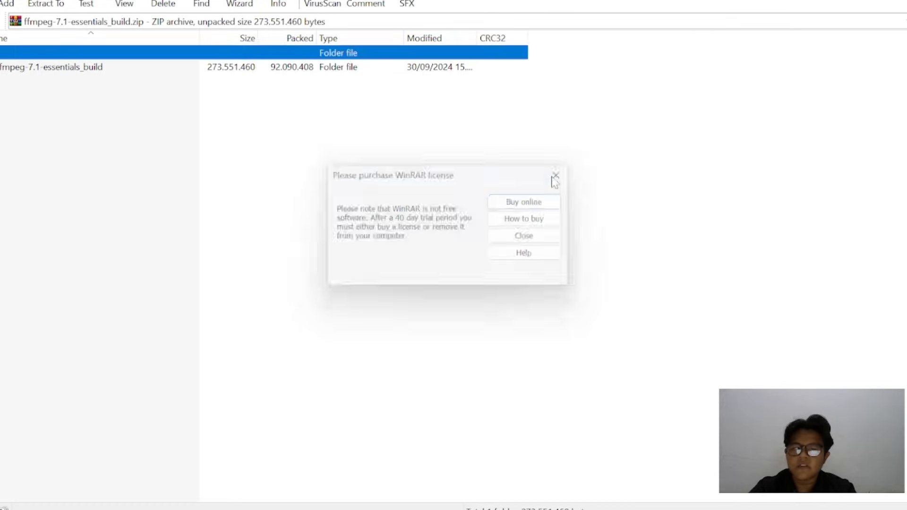
# Extract the ffmpeg-7.1-essentials_build folder from the archive to C:\ and close WinRAR
pyautogui.click(150, 70)
pyautogui.rightClick(151, 70)
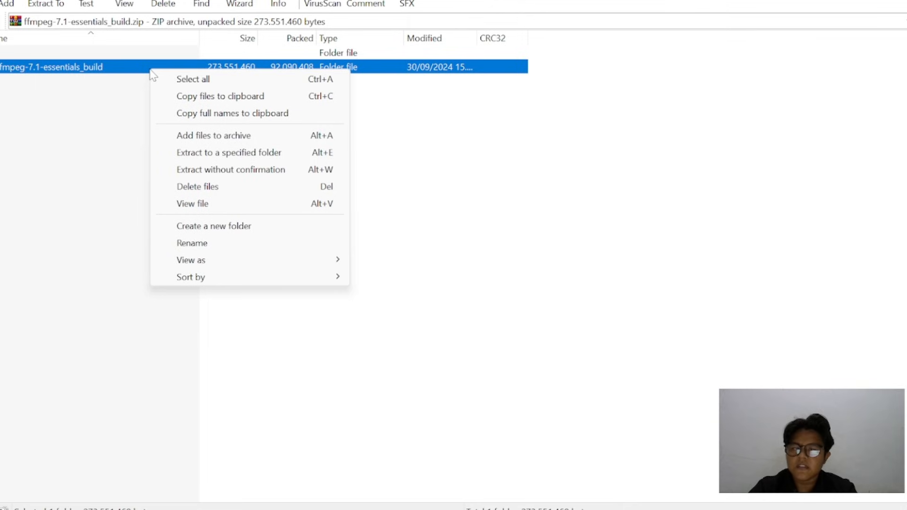
pyautogui.click(240, 157)
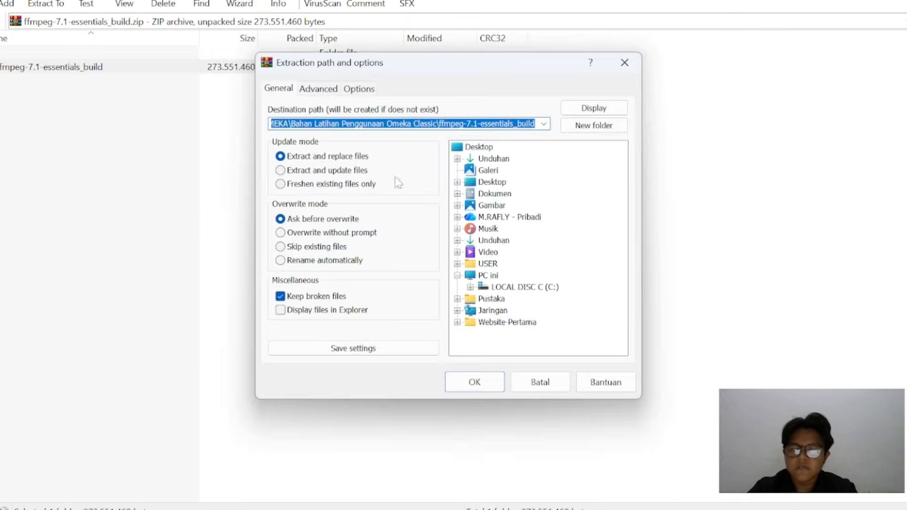
pyautogui.click(512, 288)
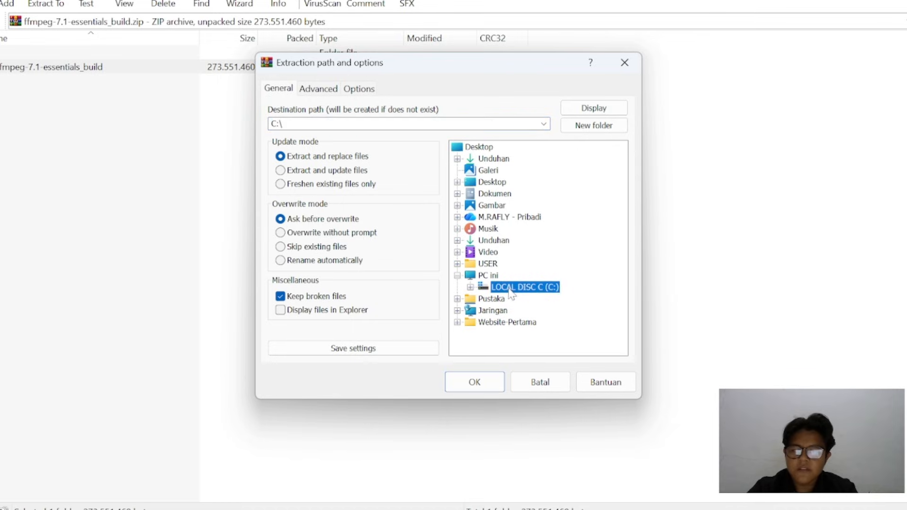
pyautogui.click(476, 383)
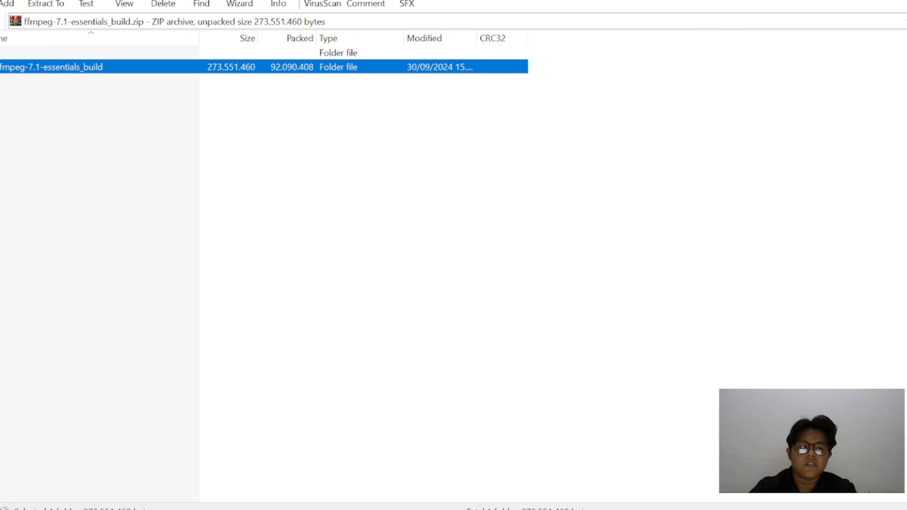
pyautogui.hotkey('alt', 'F4')
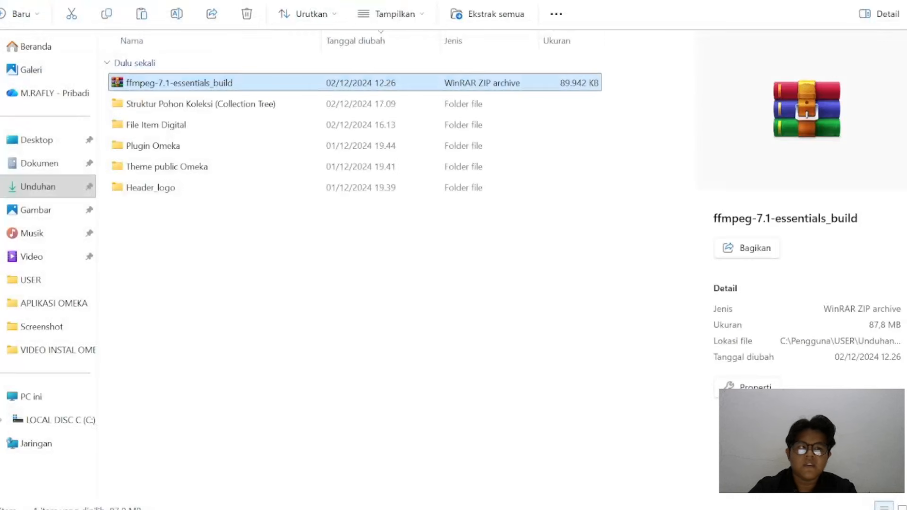
# Open the extracted ffmpeg-7.1-essentials_build folder on the C: drive
pyautogui.click(51, 422)
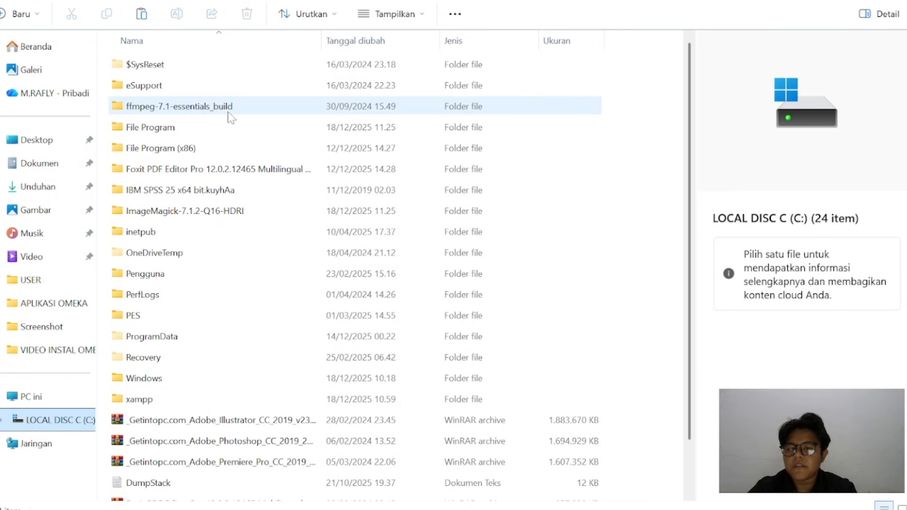
pyautogui.moveTo(227, 112)
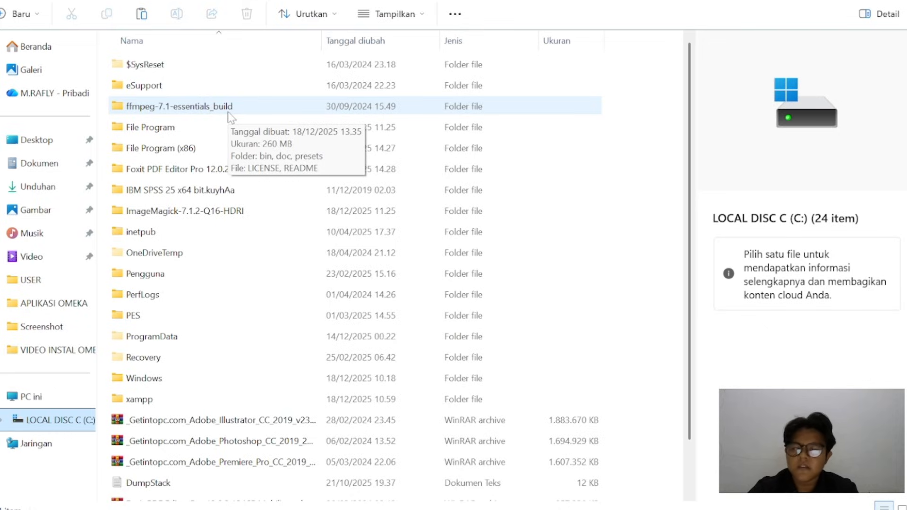
pyautogui.doubleClick(228, 112)
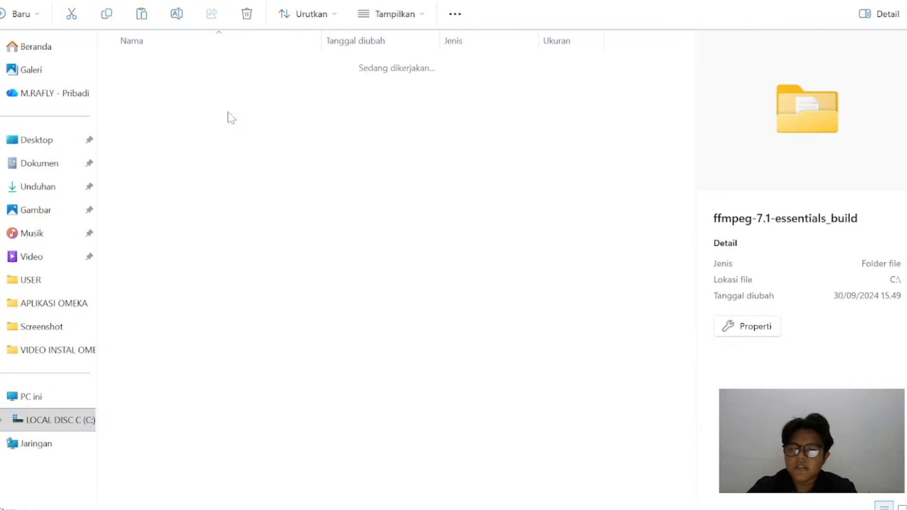
# Open the FFmpeg bin folder, search Windows for "va" and bring up the Environment Variables dialog from the system properties
pyautogui.doubleClick(252, 70)
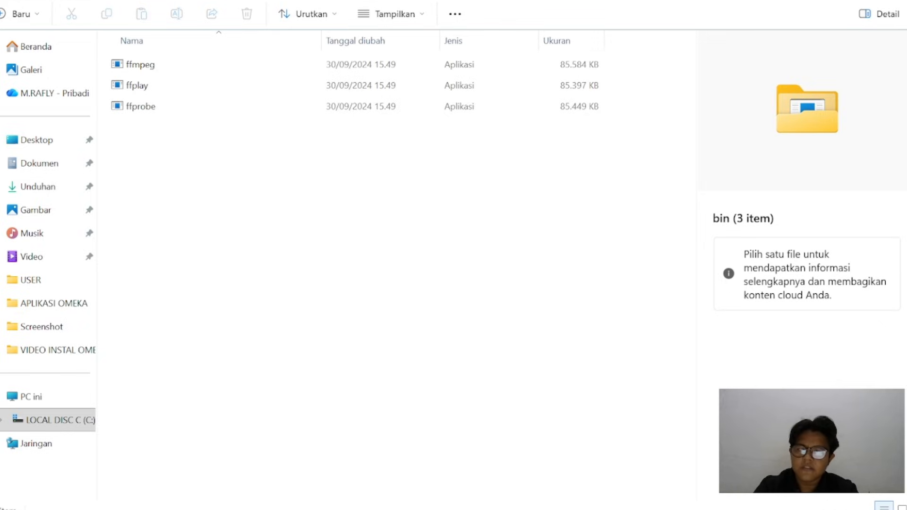
pyautogui.moveTo(270, 507)
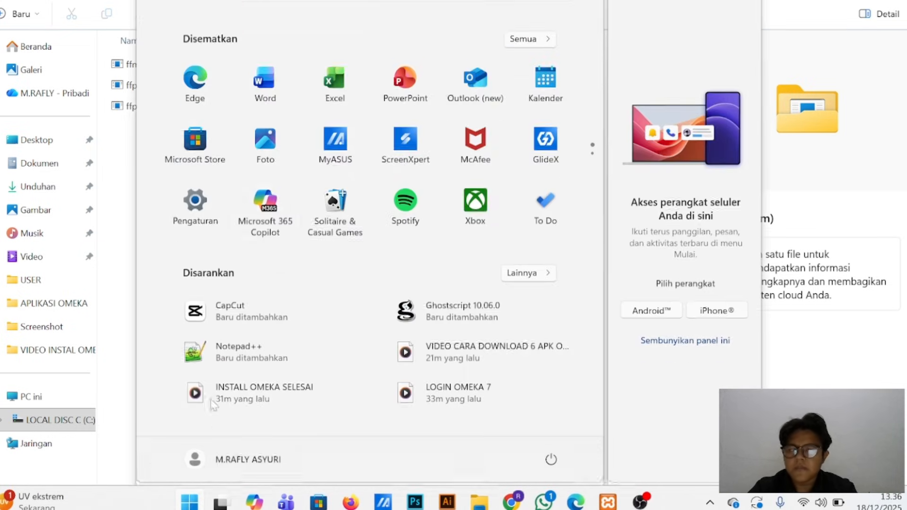
pyautogui.click(193, 503)
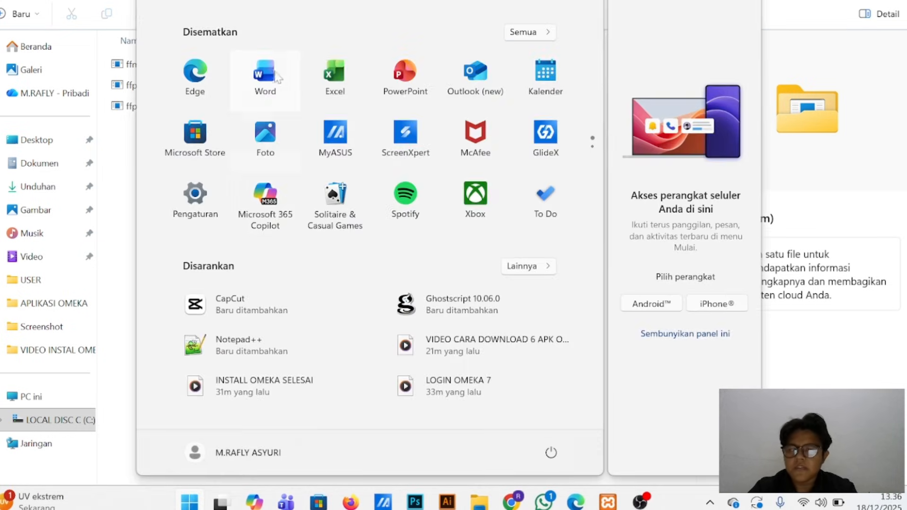
pyautogui.write('va')
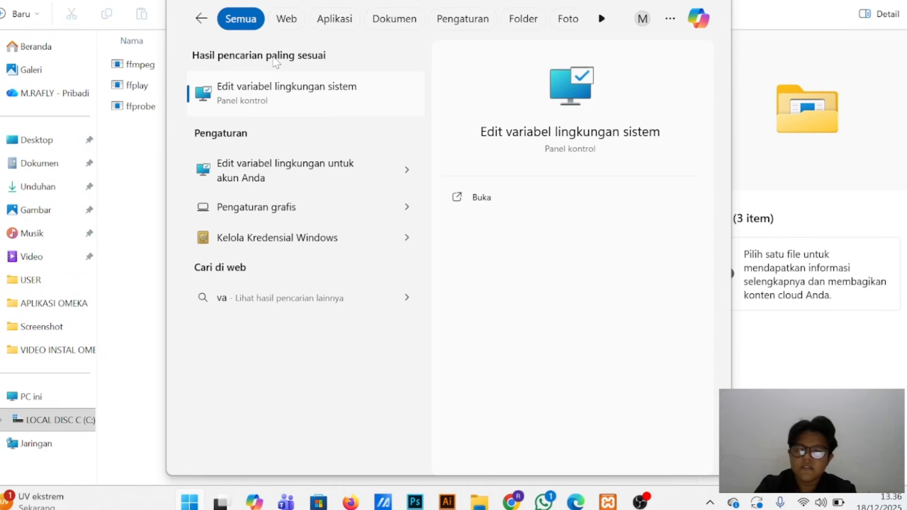
pyautogui.click(285, 90)
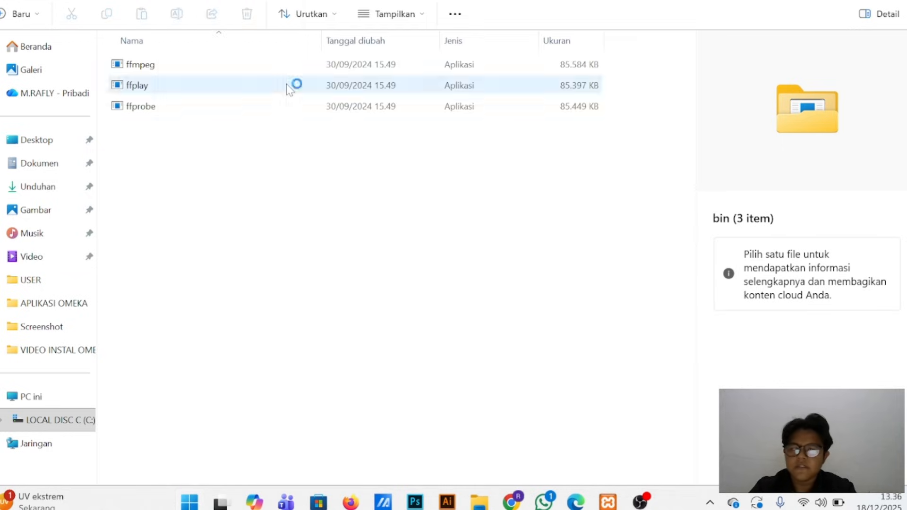
pyautogui.moveTo(207, 1); pyautogui.dragTo(550, 2)
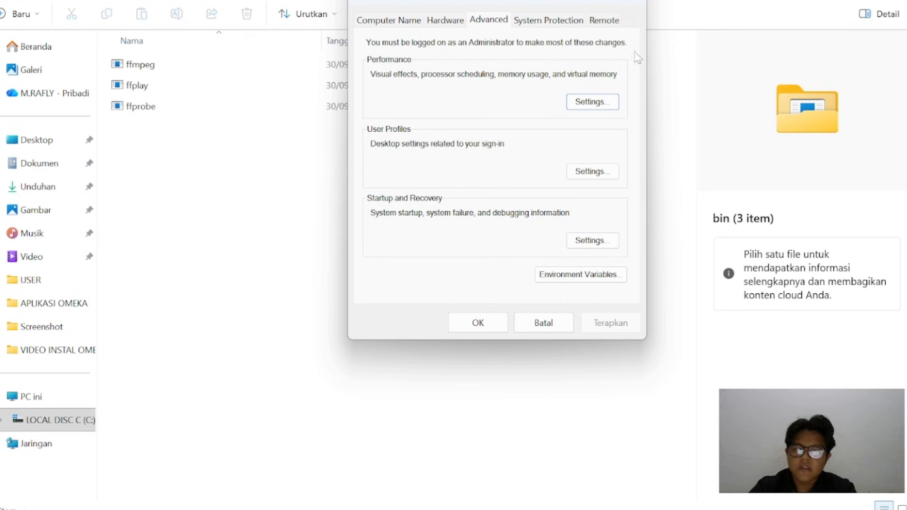
pyautogui.click(591, 281)
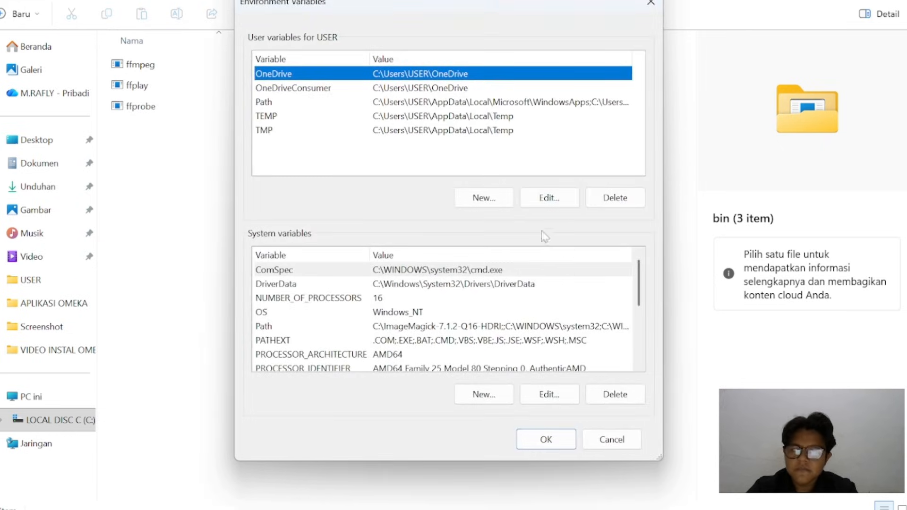
# Add C:\ffmpeg-7.1-essentials_build\bin as a new entry in the system Path variable and confirm all open dialogs
pyautogui.click(321, 330)
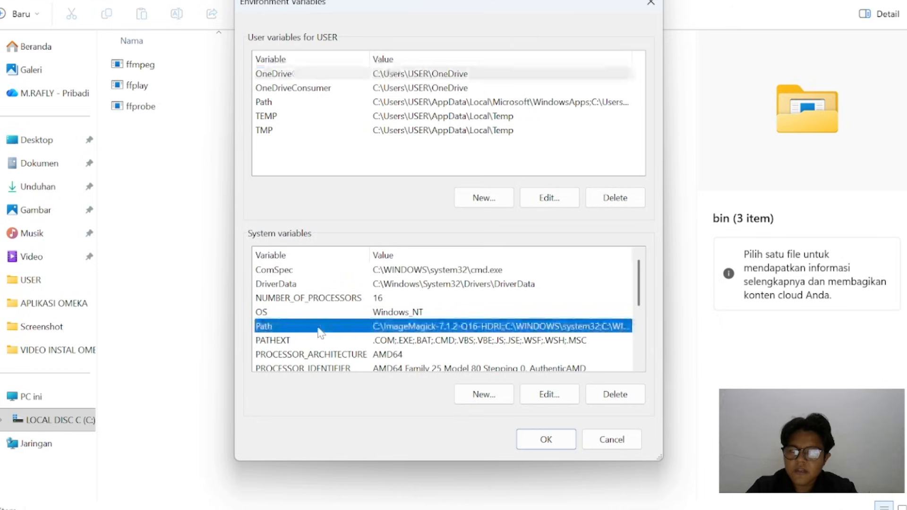
pyautogui.click(546, 395)
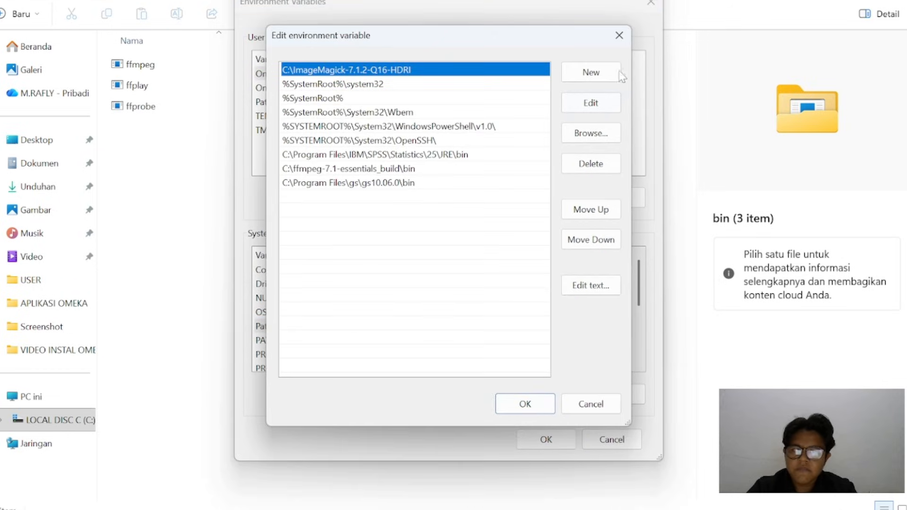
pyautogui.click(591, 72)
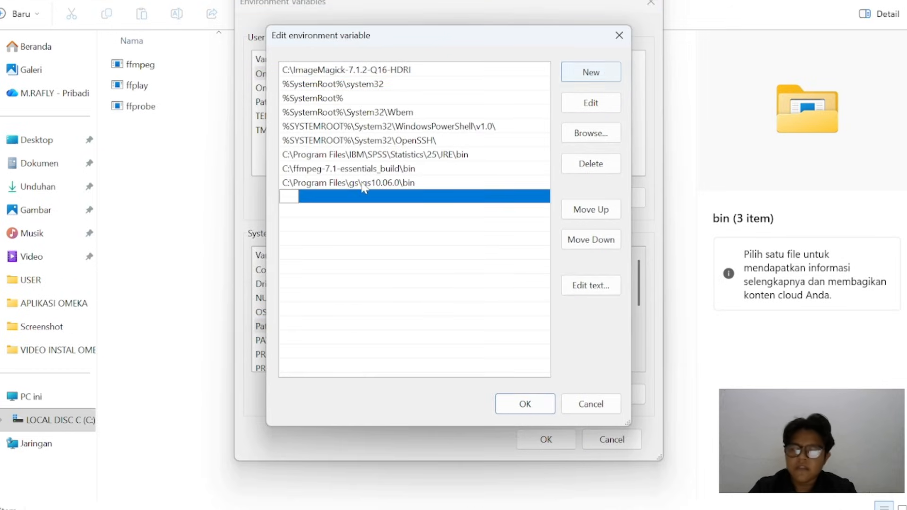
pyautogui.write('C:\\ffmpeg-7.1-essentials_build\\bin')
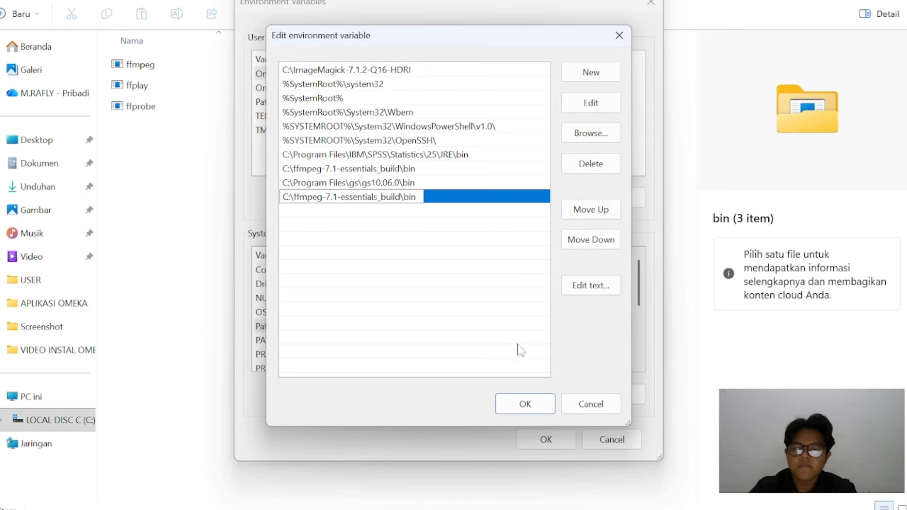
pyautogui.click(525, 404)
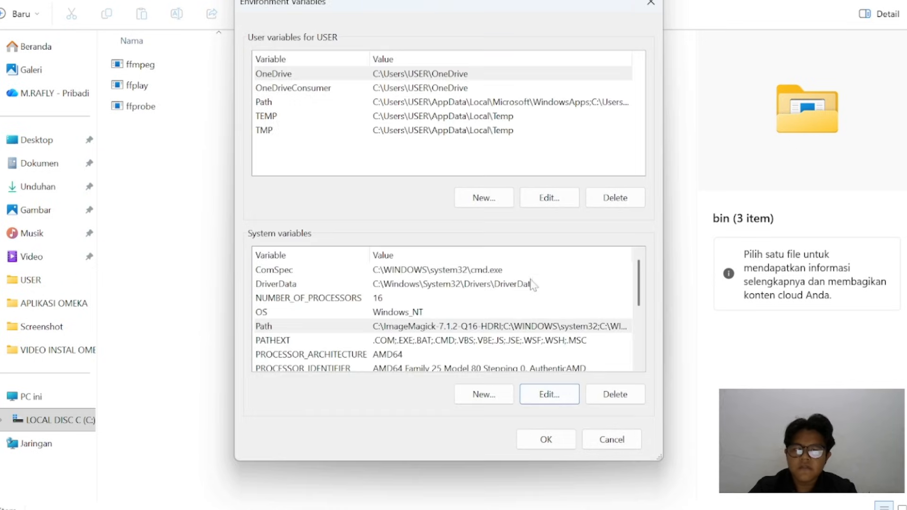
pyautogui.click(544, 441)
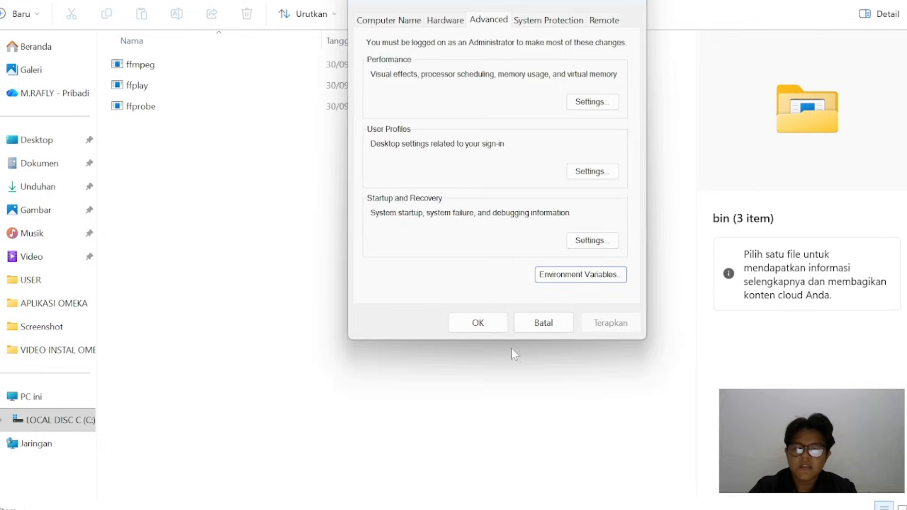
pyautogui.click(472, 325)
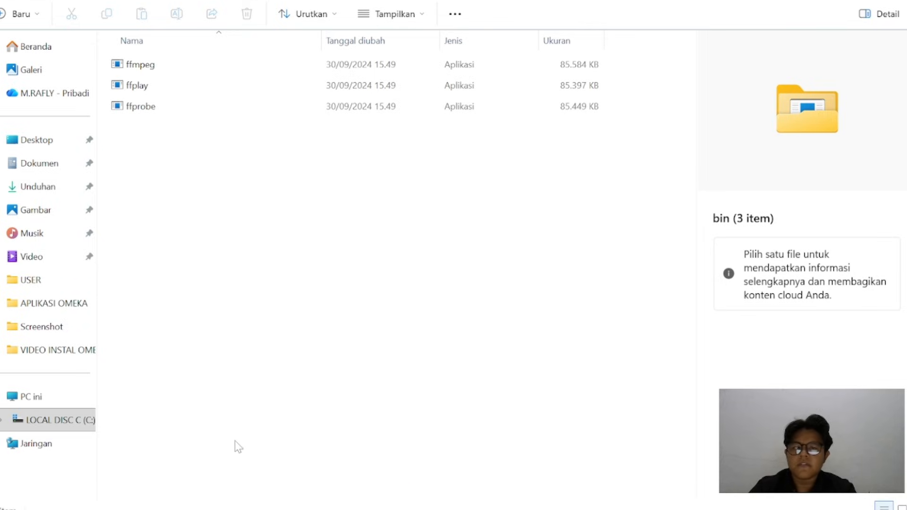
# Open Command Prompt, run ffmpeg to check the installation, and close the console
pyautogui.click(189, 503)
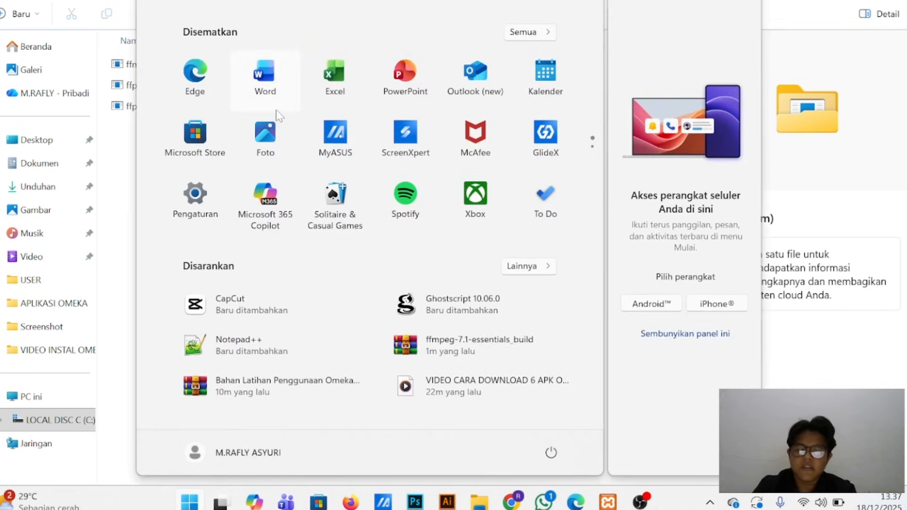
pyautogui.write('cmd')
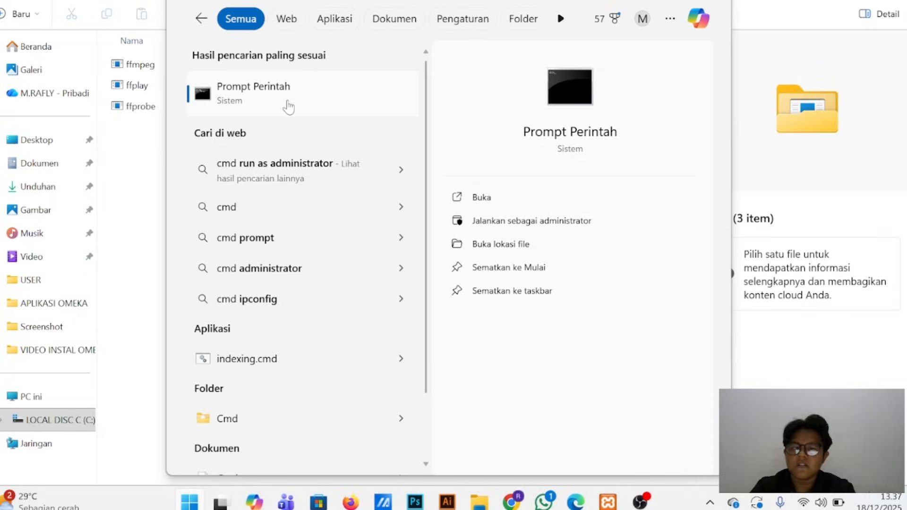
pyautogui.click(285, 108)
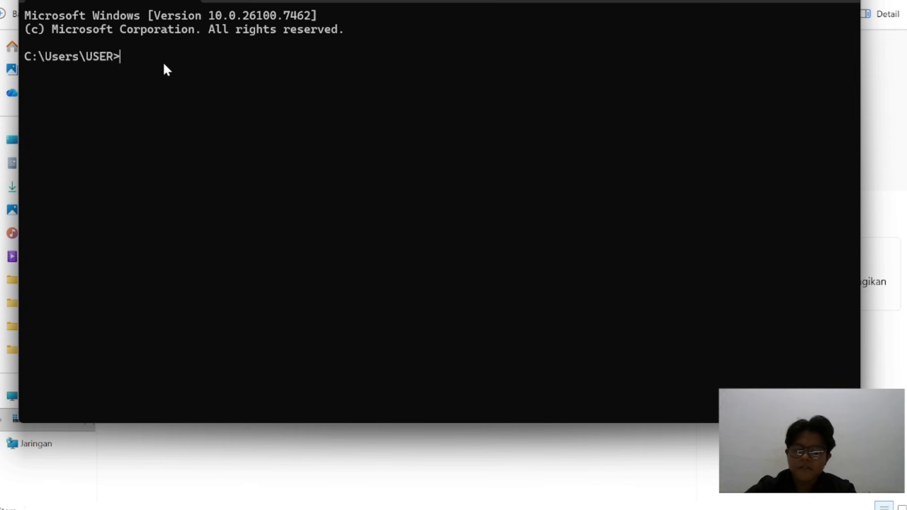
pyautogui.write('ffmpeg')
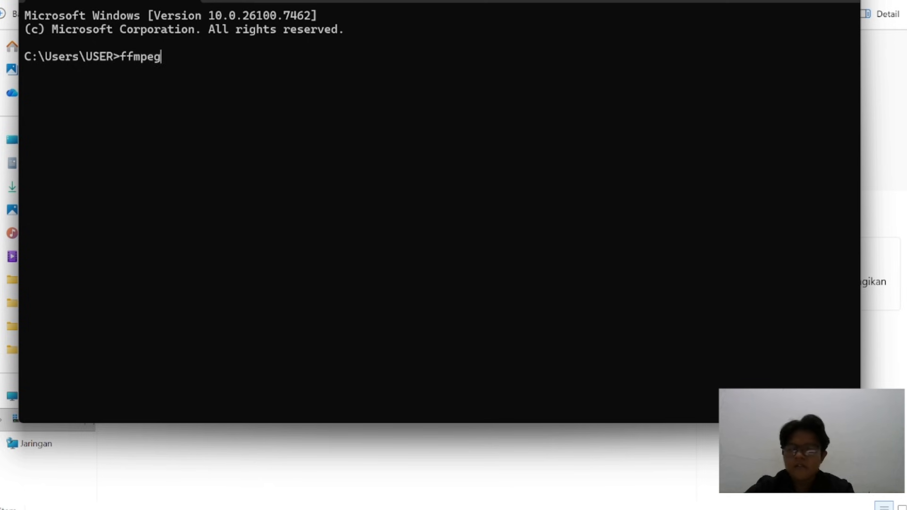
pyautogui.press('Return')
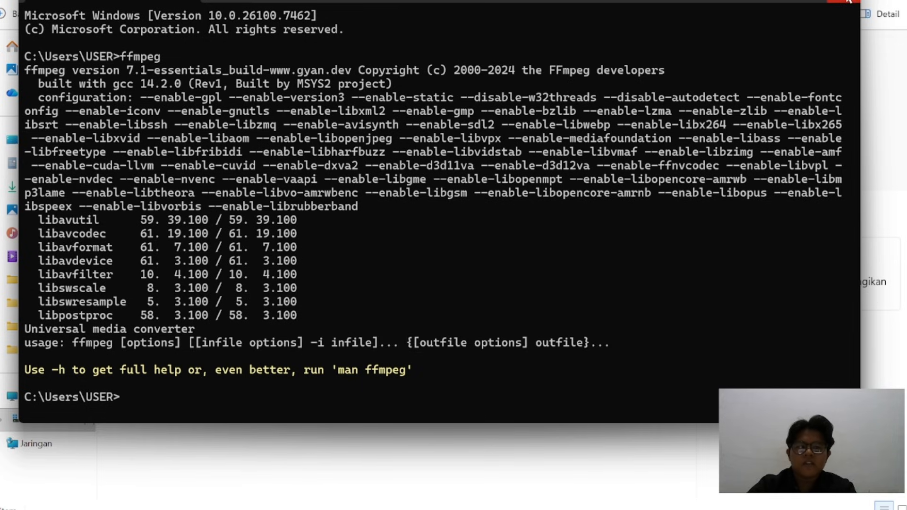
pyautogui.click(849, 2)
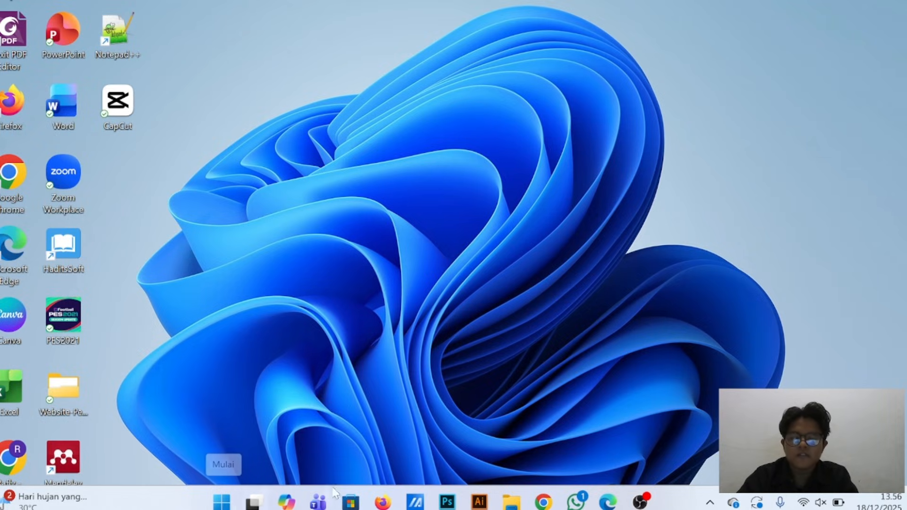
# Switch to File Explorer, open the xampp folder on the C: drive and launch xampp-control
pyautogui.moveTo(511, 502)
pyautogui.click(495, 447)
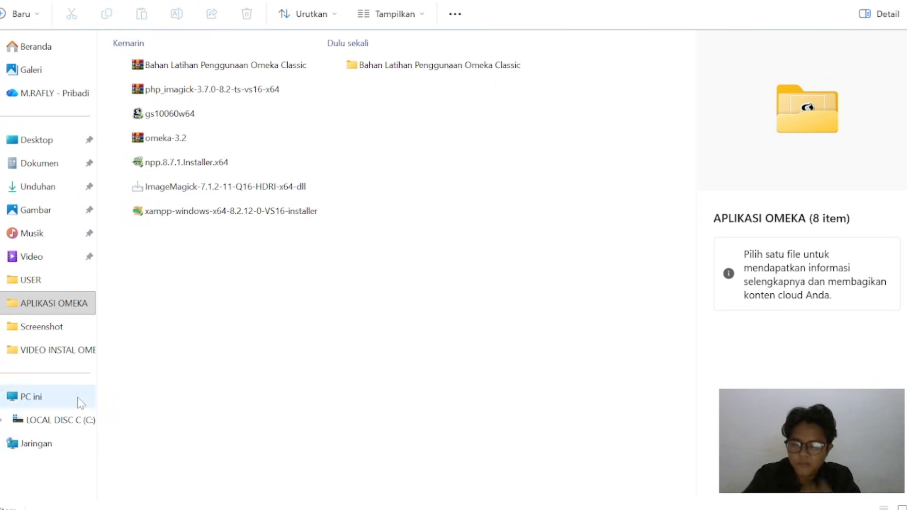
pyautogui.click(77, 420)
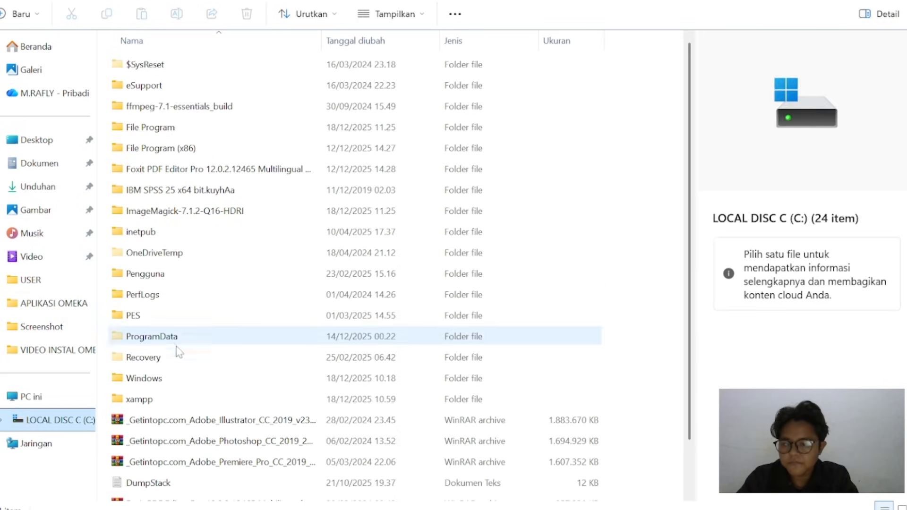
pyautogui.click(179, 398)
pyautogui.doubleClick(178, 398)
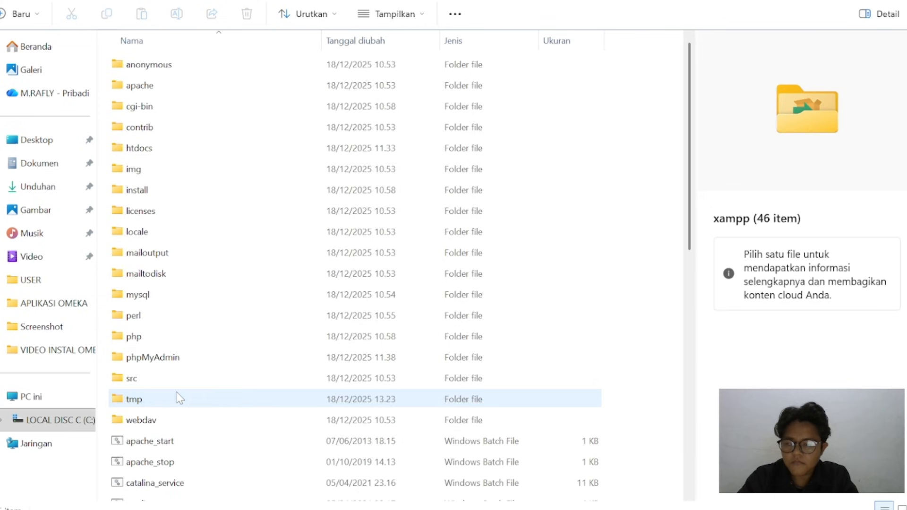
pyautogui.scroll(-8, 178, 399)
pyautogui.doubleClick(195, 471)
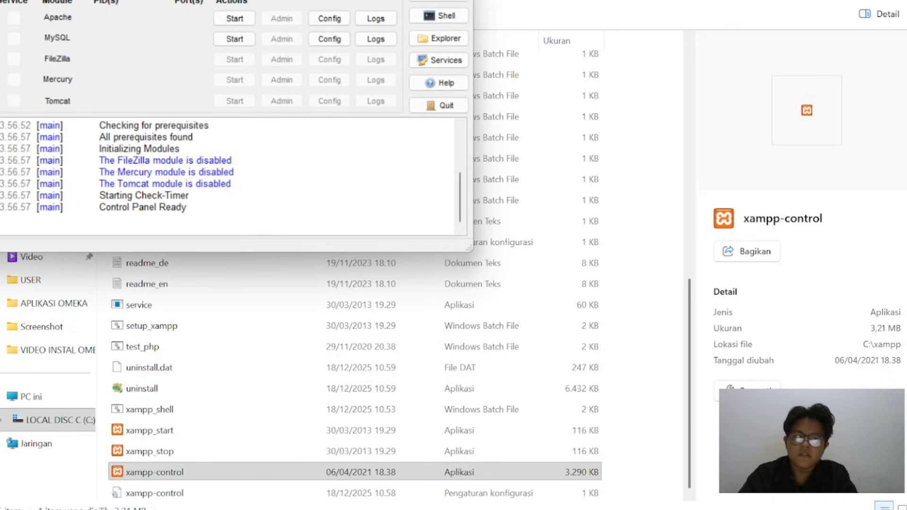
# Start the Apache and MySQL modules in XAMPP and minimize the windows to the desktop
pyautogui.click(239, 20)
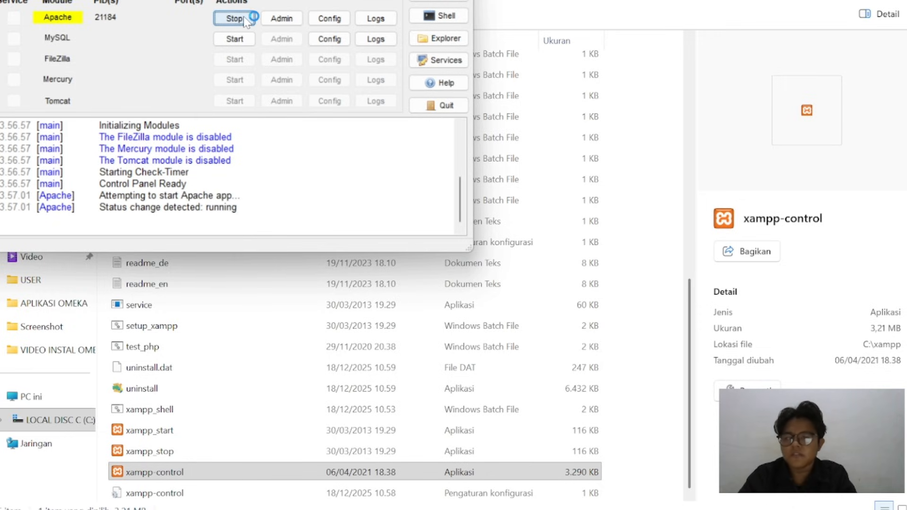
pyautogui.click(248, 38)
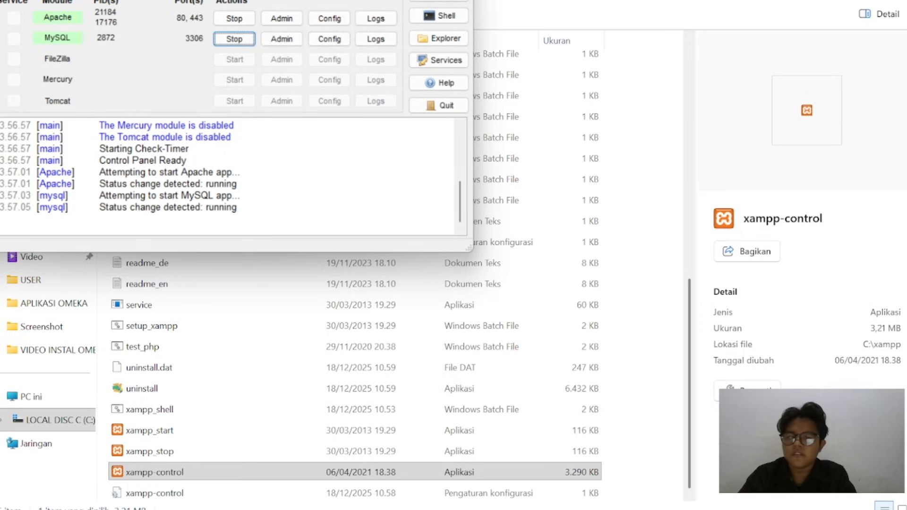
pyautogui.press('super+Down')
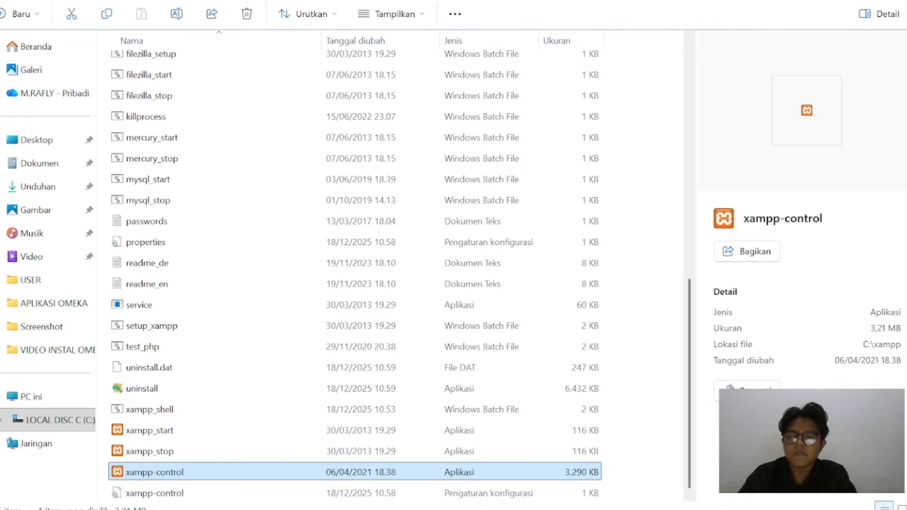
pyautogui.press('super+d')
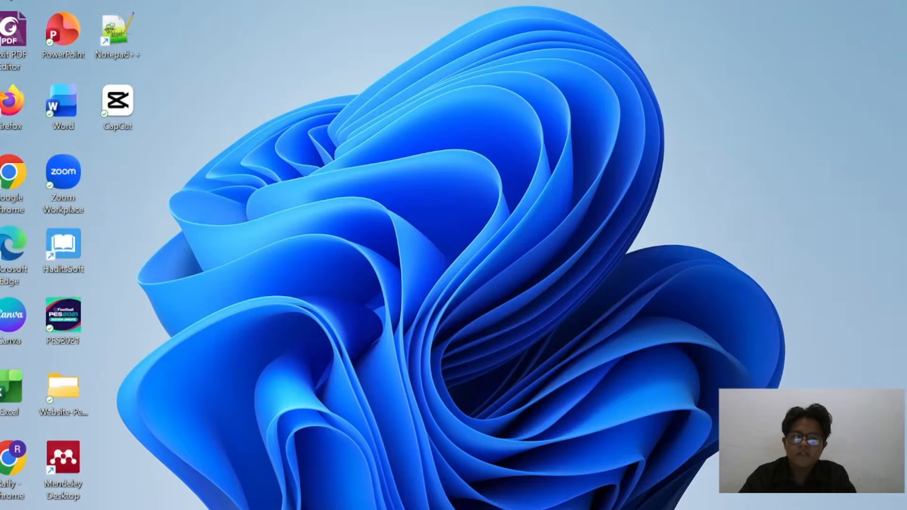
# Switch to Chrome and go to localhost/omeka/admin
pyautogui.click(511, 502)
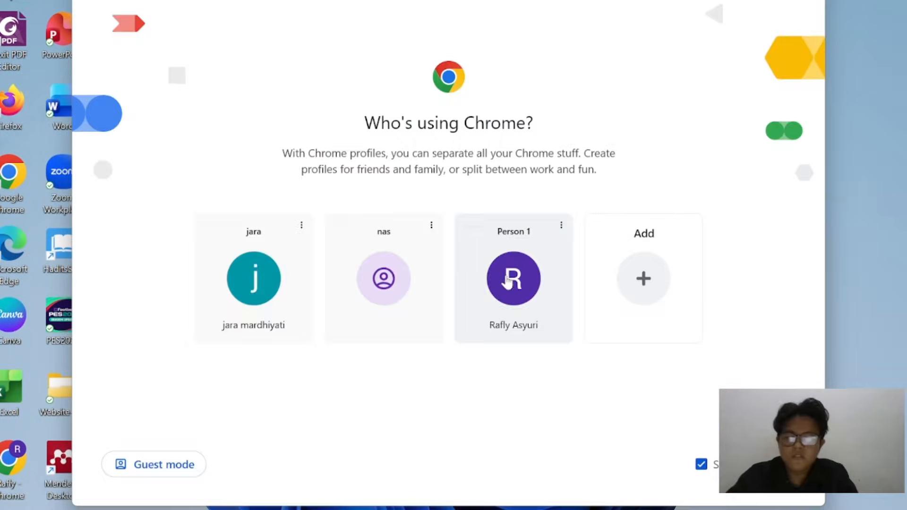
pyautogui.click(508, 282)
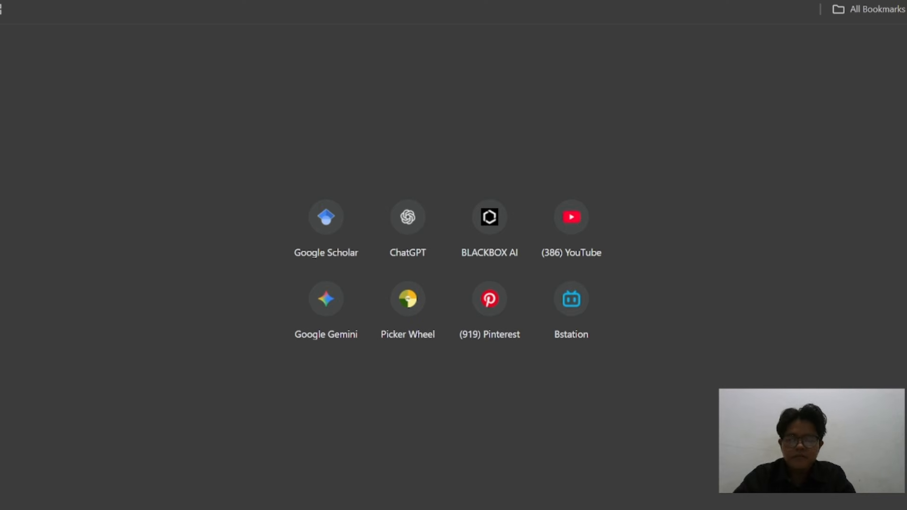
pyautogui.write('localhost')
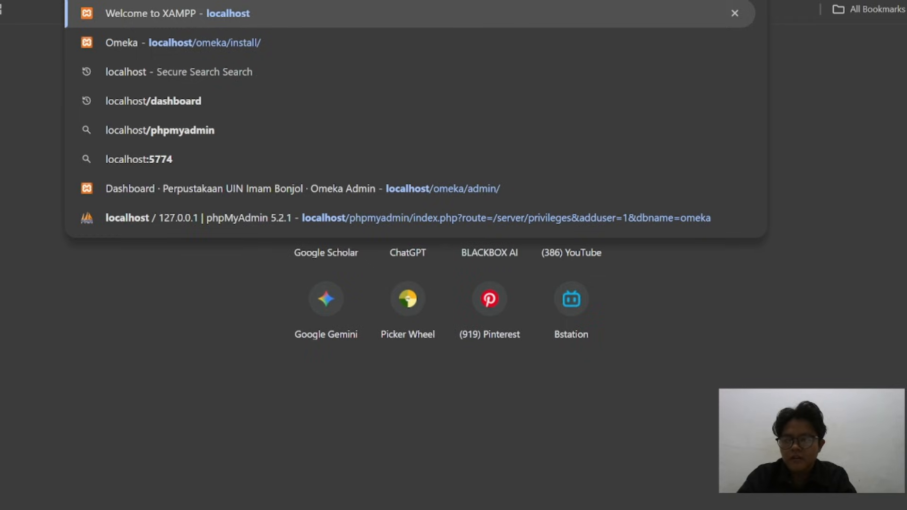
pyautogui.write('/')
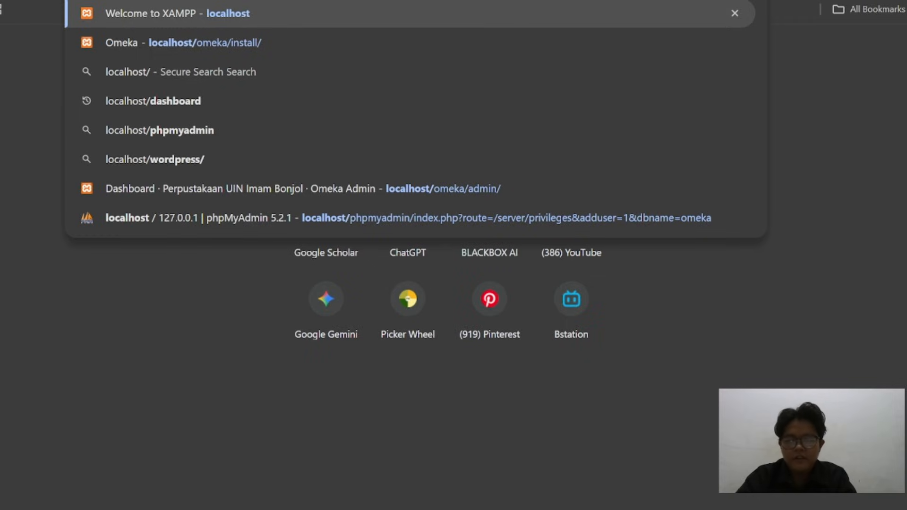
pyautogui.write('omeka')
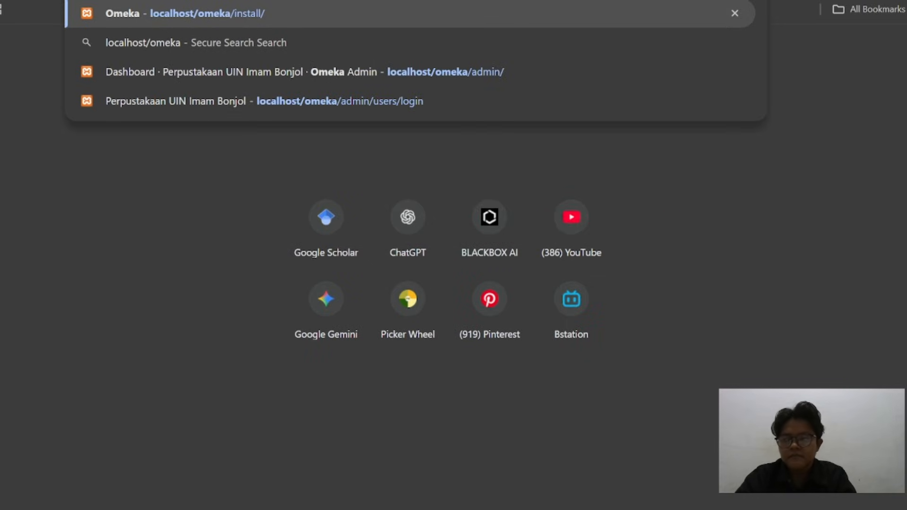
pyautogui.write('/admin')
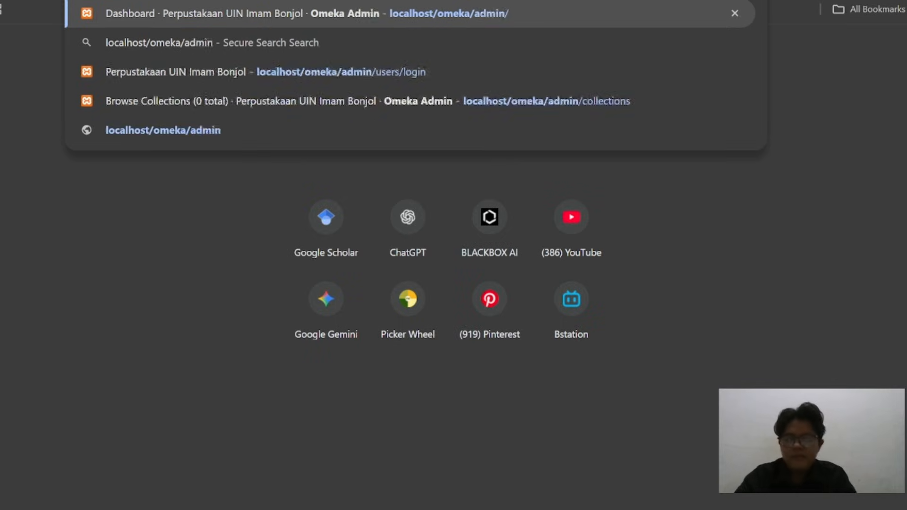
pyautogui.press('Return')
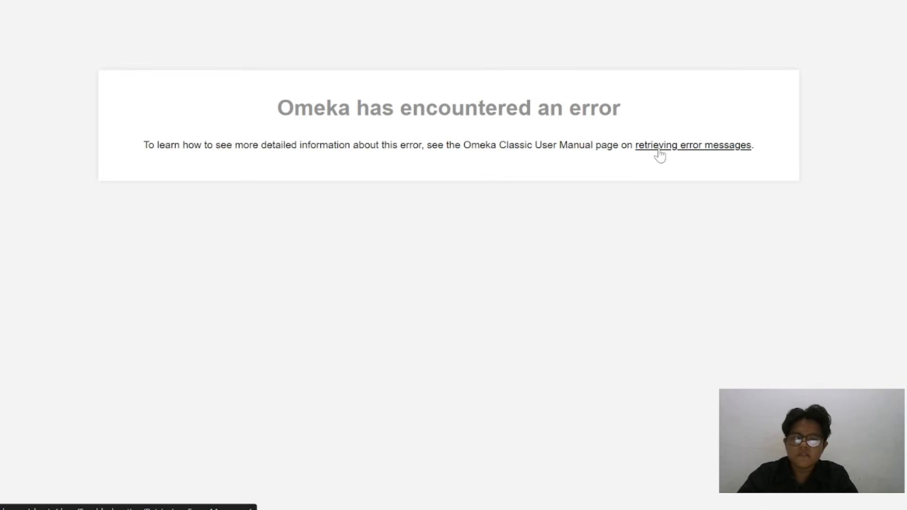
# Switch to the XAMPP Control Panel and start the MySQL module again
pyautogui.moveTo(581, 509)
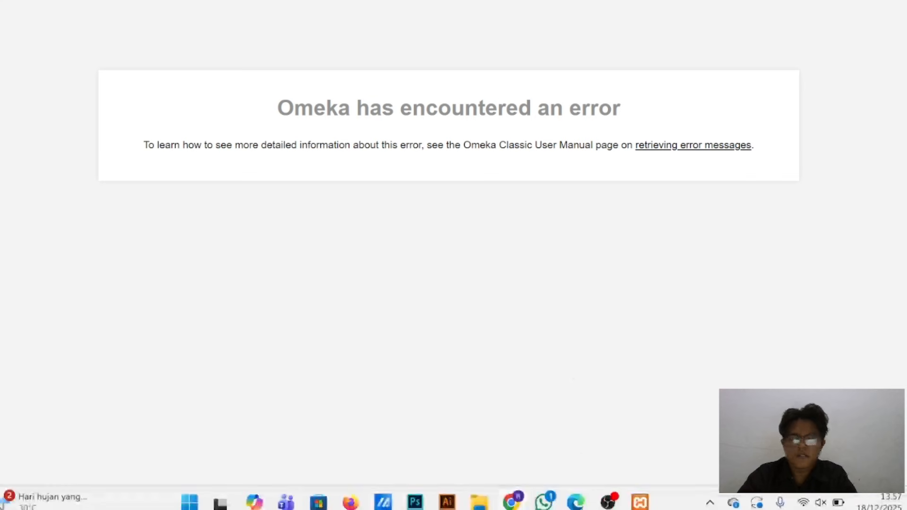
pyautogui.moveTo(641, 502)
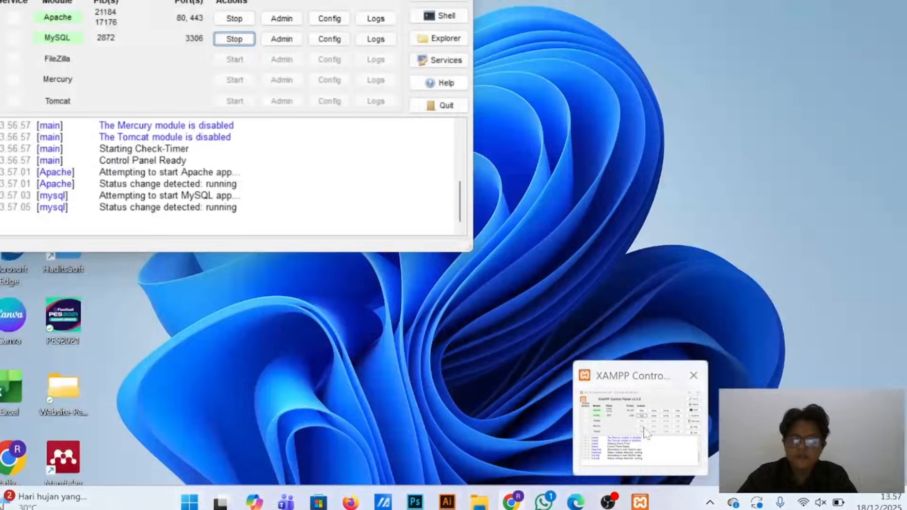
pyautogui.click(645, 432)
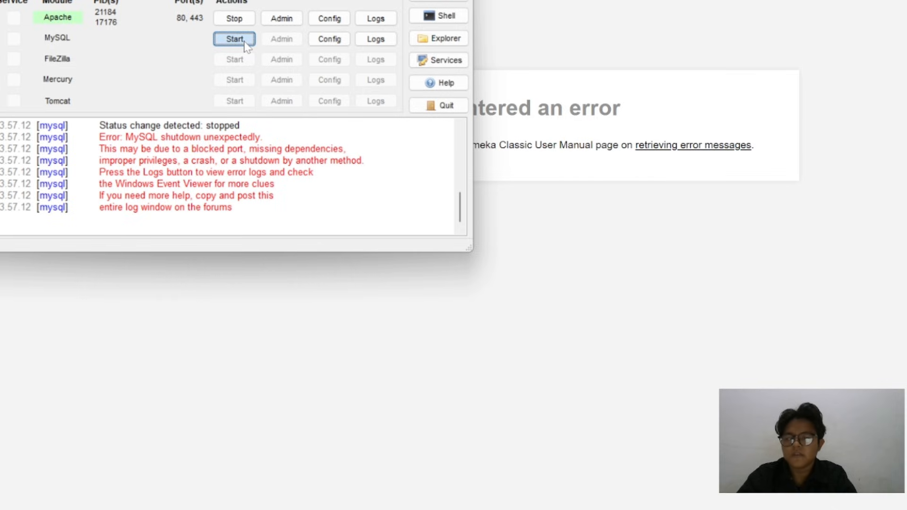
pyautogui.click(245, 43)
pyautogui.click(245, 41)
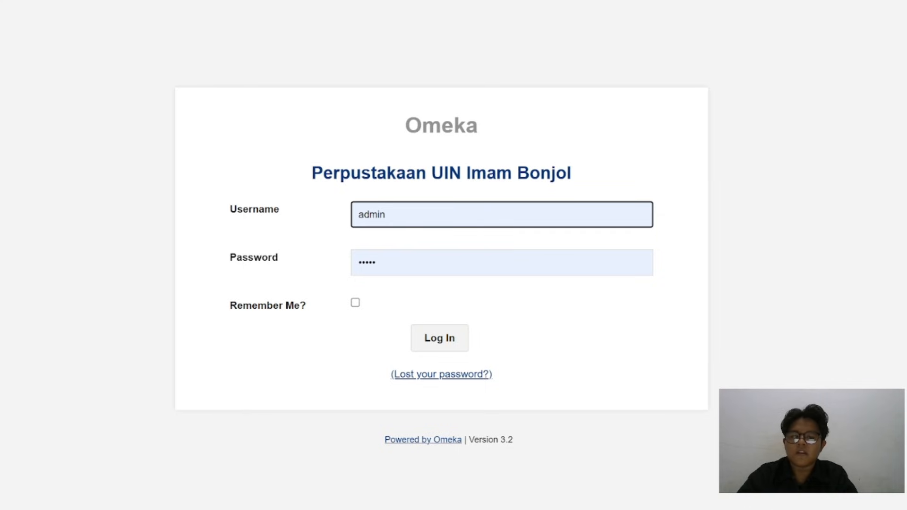
# Replace the prefilled username in the Omeka login form with the super user's username
pyautogui.click(405, 216)
pyautogui.press('BackSpace')
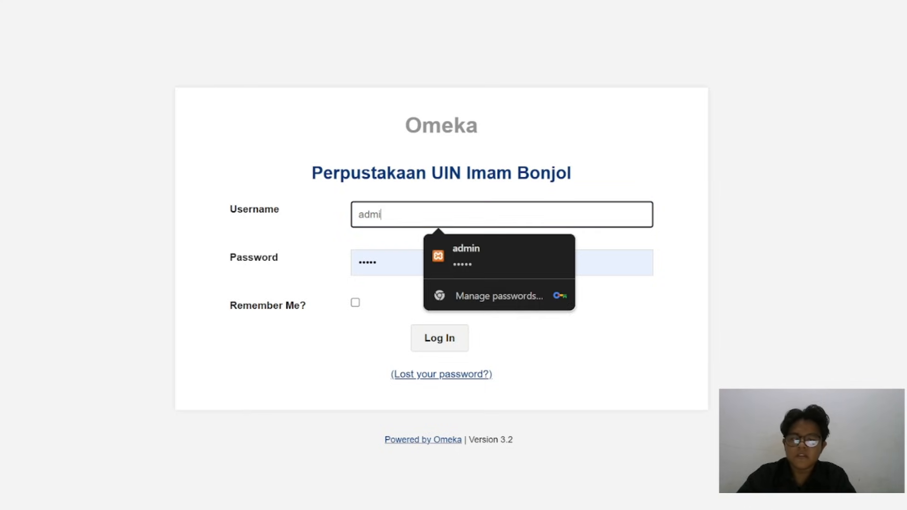
pyautogui.press('BackSpace')
pyautogui.press('BackSpace')
pyautogui.press('BackSpace')
pyautogui.press('BackSpace')
pyautogui.write('Rafly110805')
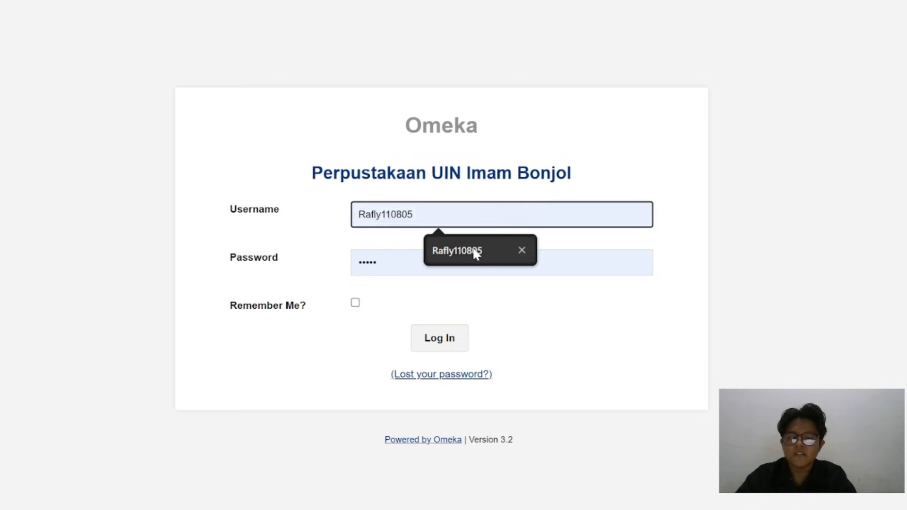
pyautogui.click(476, 254)
pyautogui.click(477, 256)
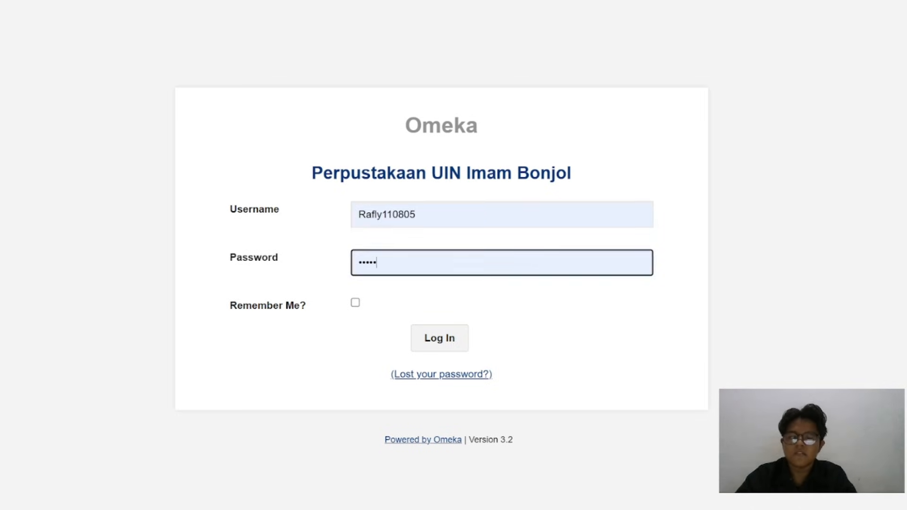
# Replace the prefilled password with the super user's account password and try to log in
pyautogui.press('BackSpace')
pyautogui.press('BackSpace')
pyautogui.press('BackSpace')
pyautogui.press('BackSpace')
pyautogui.press('BackSpace')
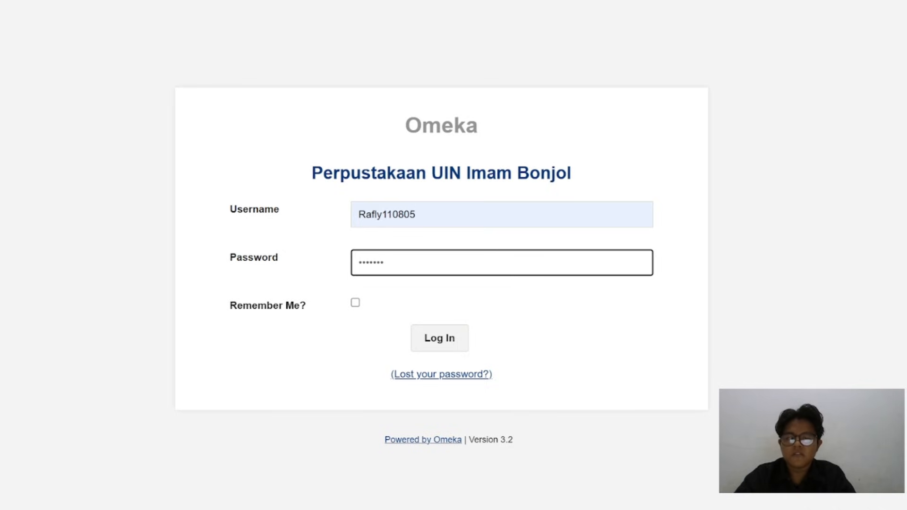
pyautogui.click(445, 352)
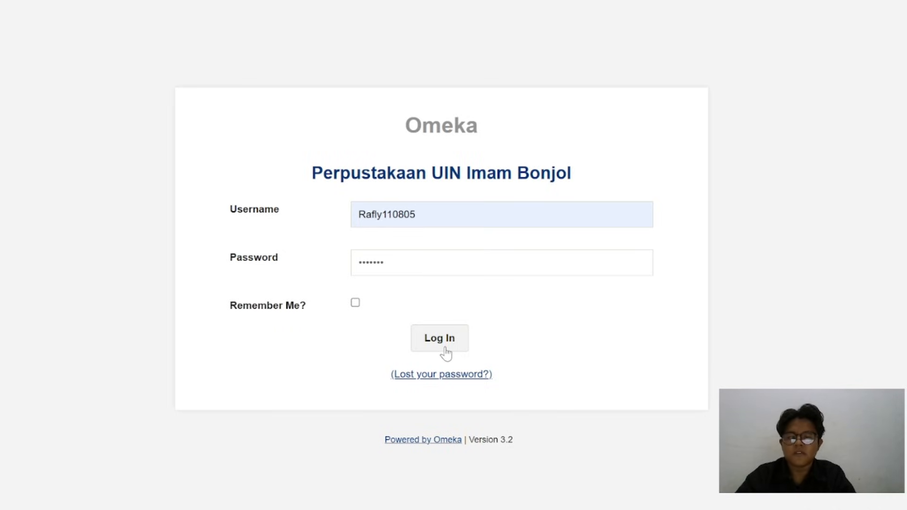
# Re-enter the account password and log in to the Omeka admin dashboard
pyautogui.press('Tab')
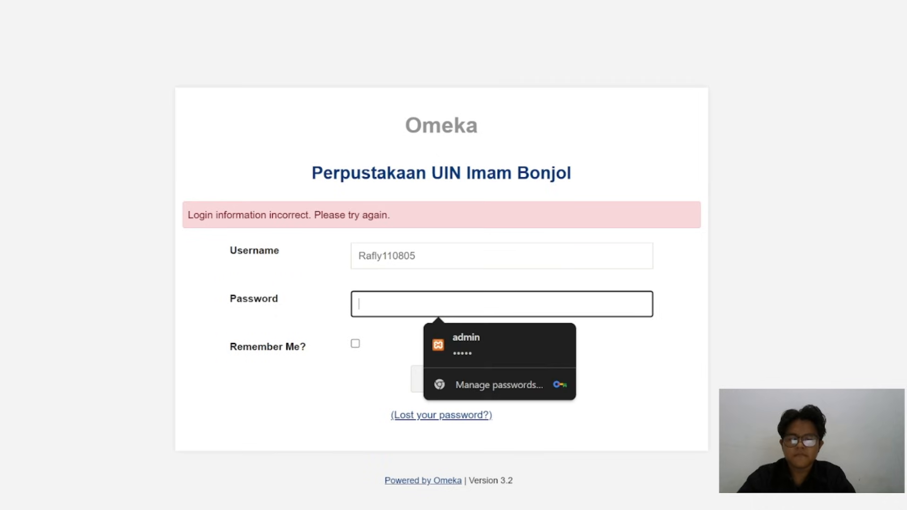
pyautogui.write('*******')
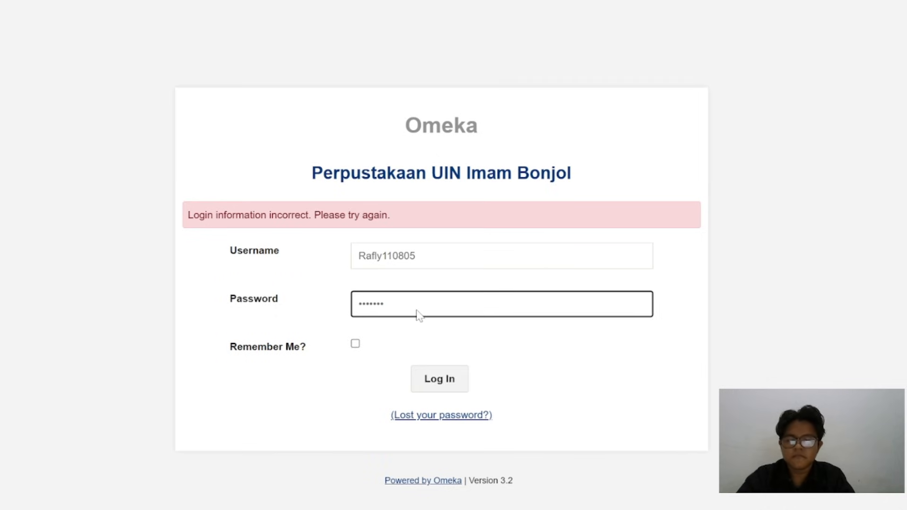
pyautogui.press('Return')
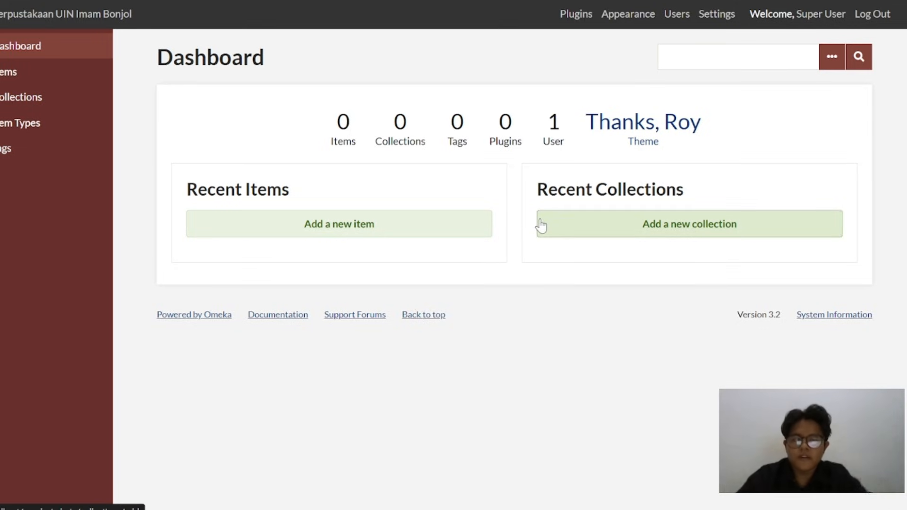
# Open the Appearance settings and examine the current theme and the other available themes
pyautogui.click(638, 23)
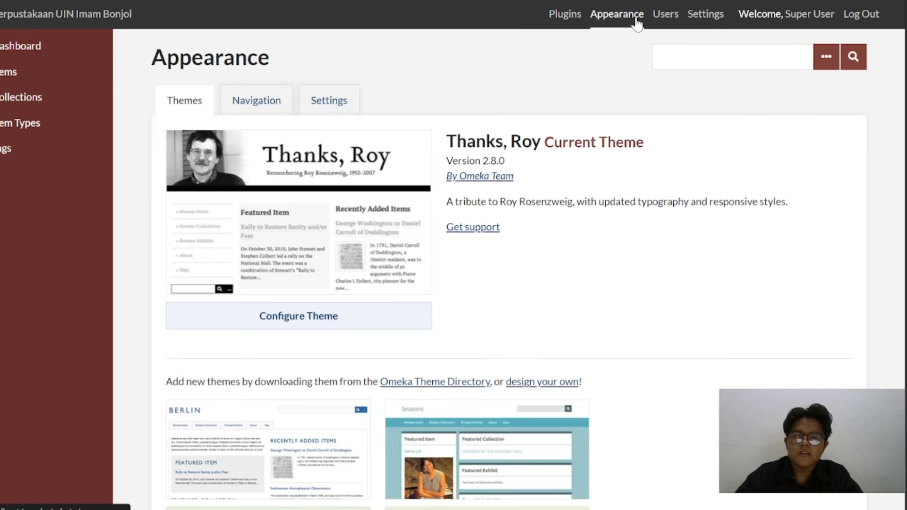
pyautogui.scroll(-1, 522, 218)
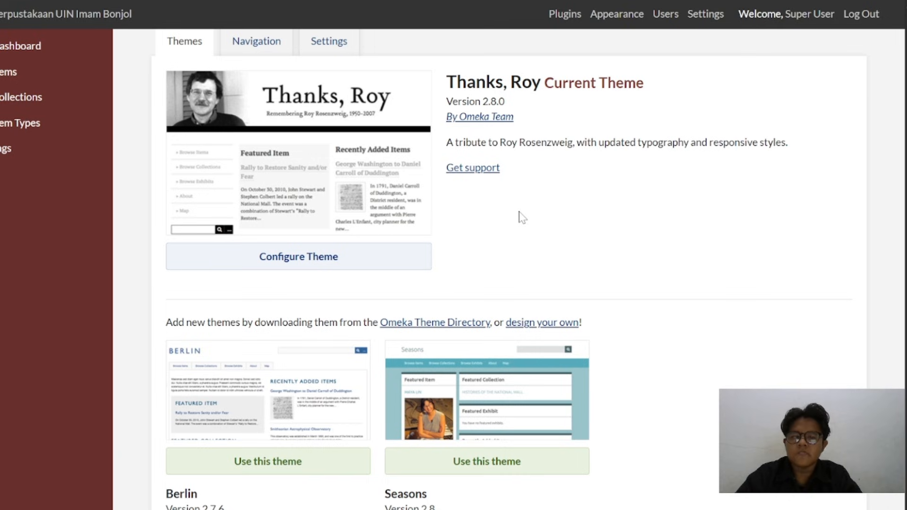
pyautogui.scroll(-2, 522, 217)
pyautogui.scroll(1, 517, 217)
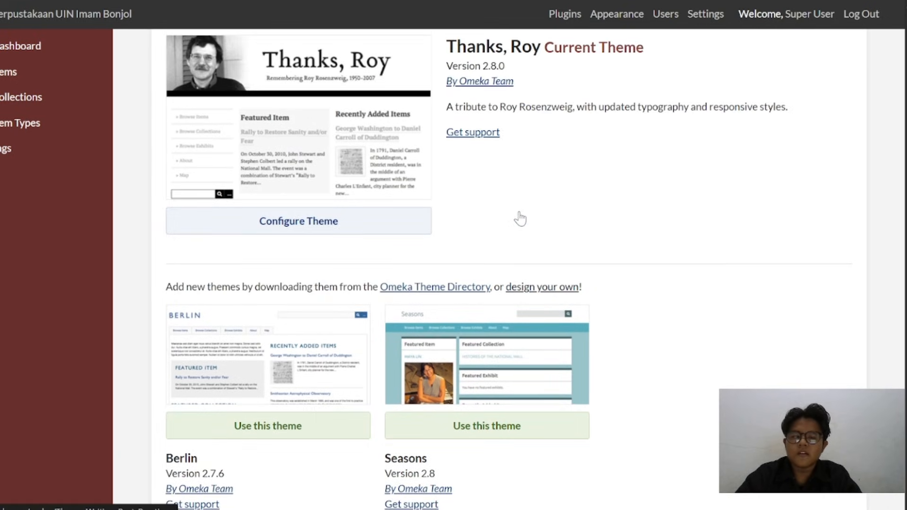
pyautogui.scroll(-1, 522, 219)
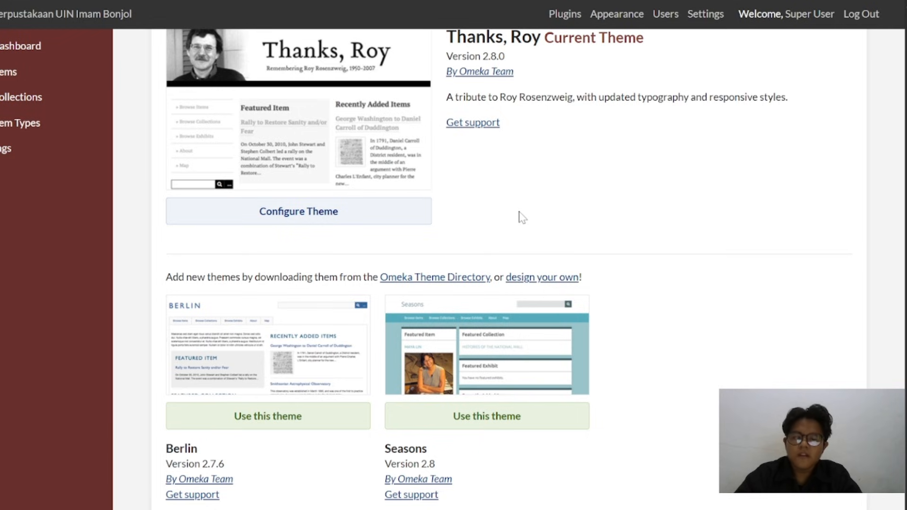
pyautogui.scroll(-1, 522, 218)
pyautogui.scroll(3, 522, 217)
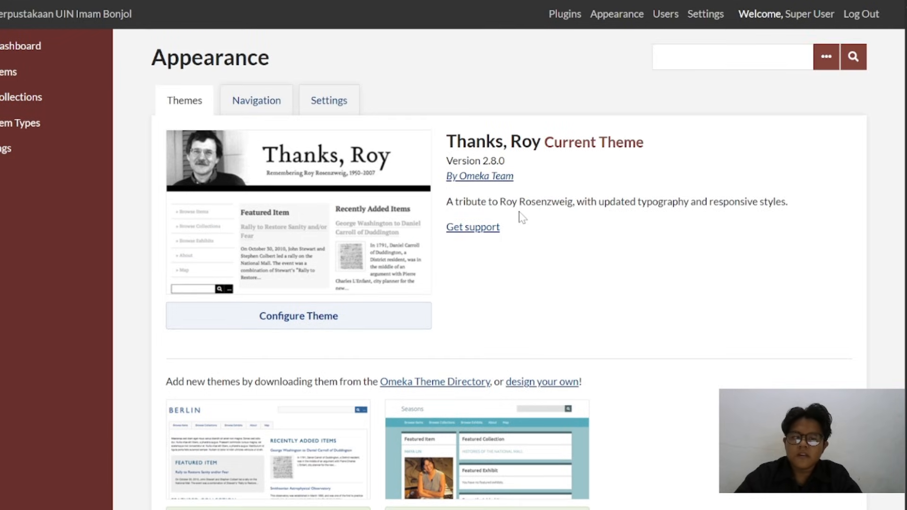
pyautogui.scroll(-1, 521, 218)
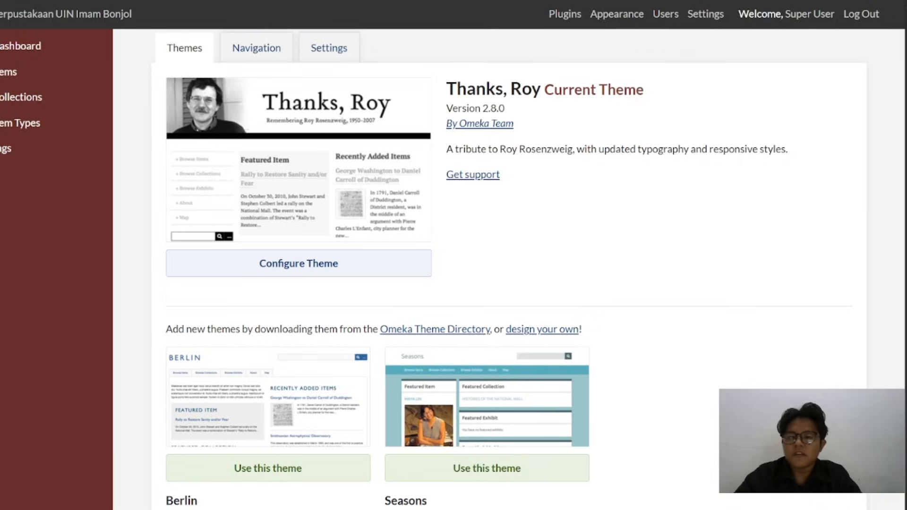
# Open localhost/omeka in a new browser tab and go to the public site
pyautogui.hotkey('ctrl', 't')
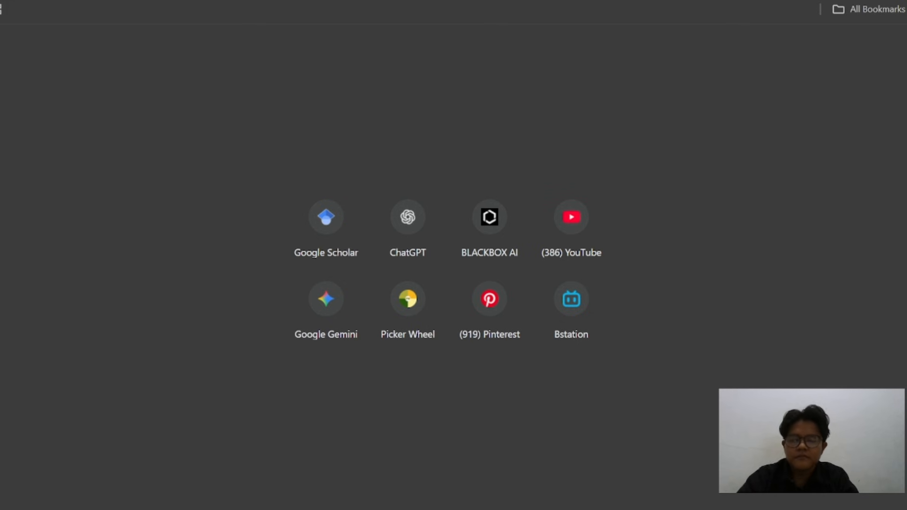
pyautogui.write('local')
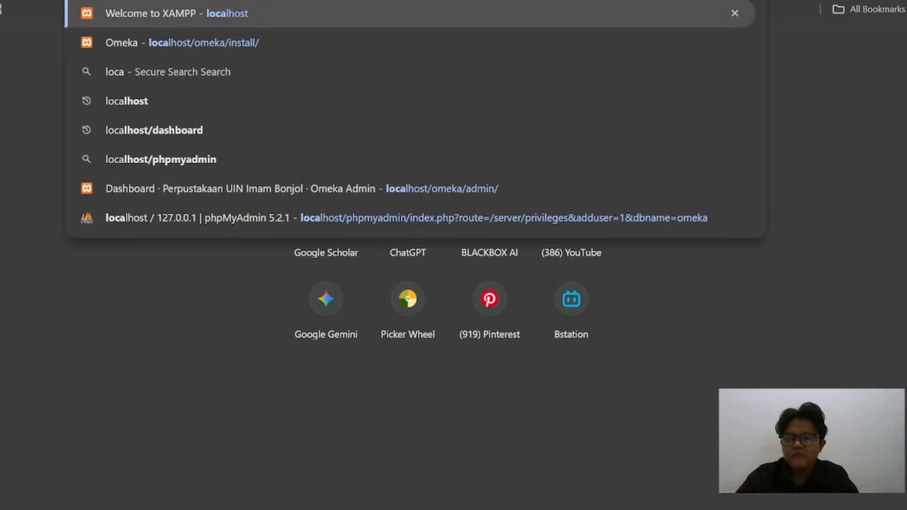
pyautogui.write('s')
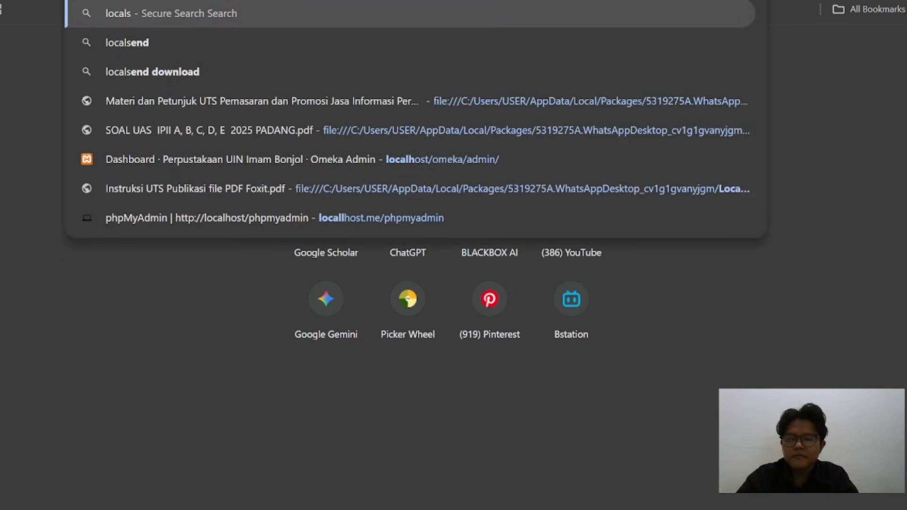
pyautogui.press('BackSpace')
pyautogui.write('host')
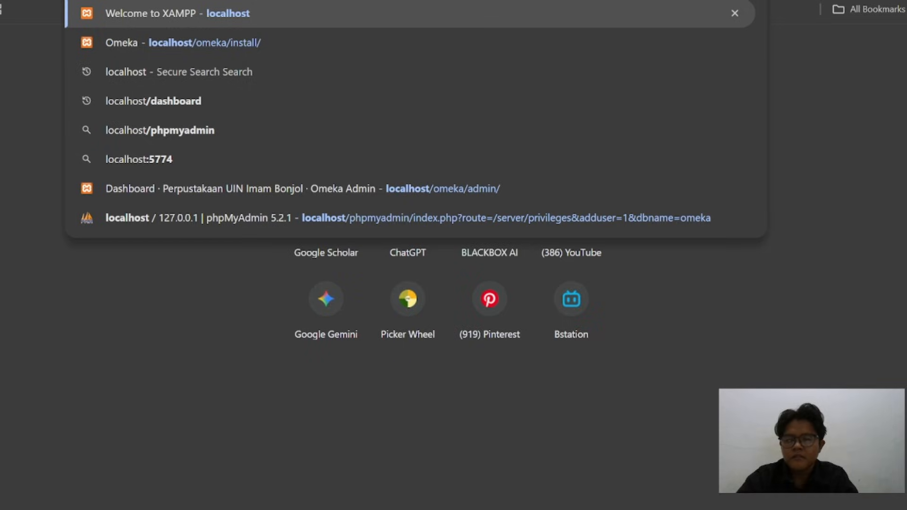
pyautogui.write('/omeka')
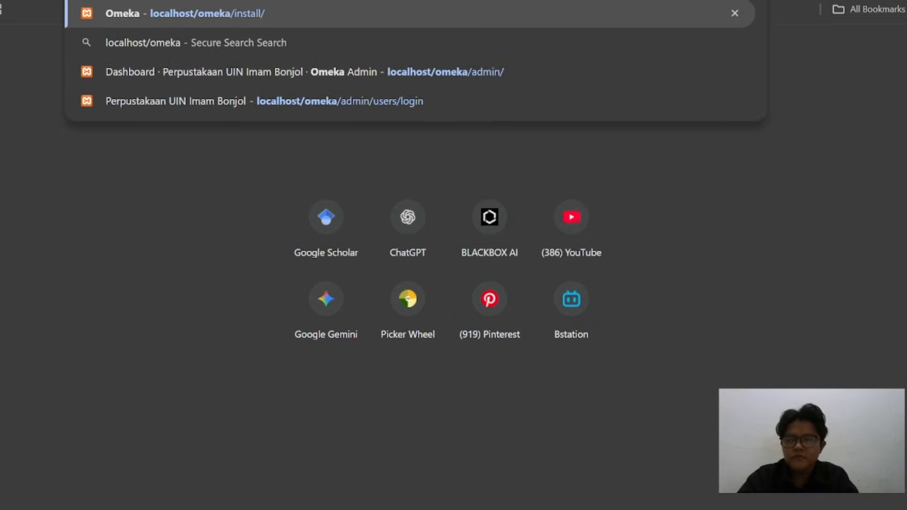
pyautogui.press('Return')
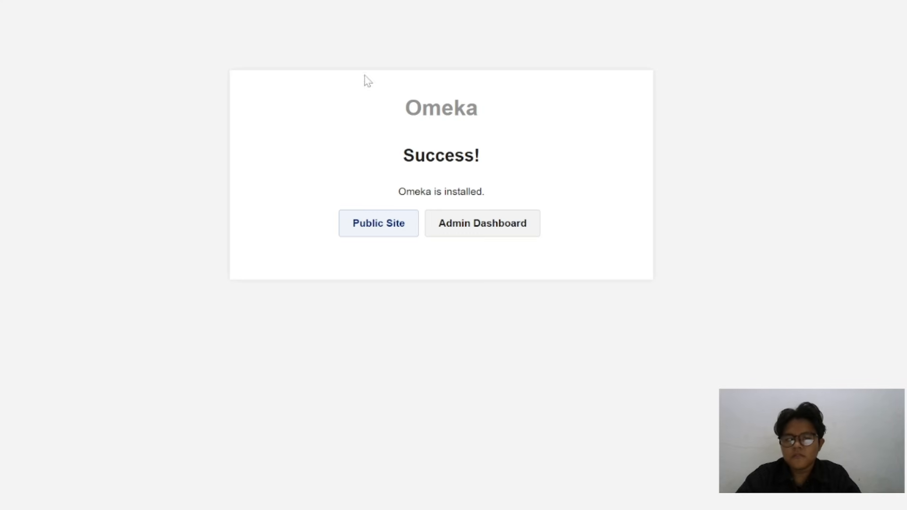
pyautogui.click(382, 240)
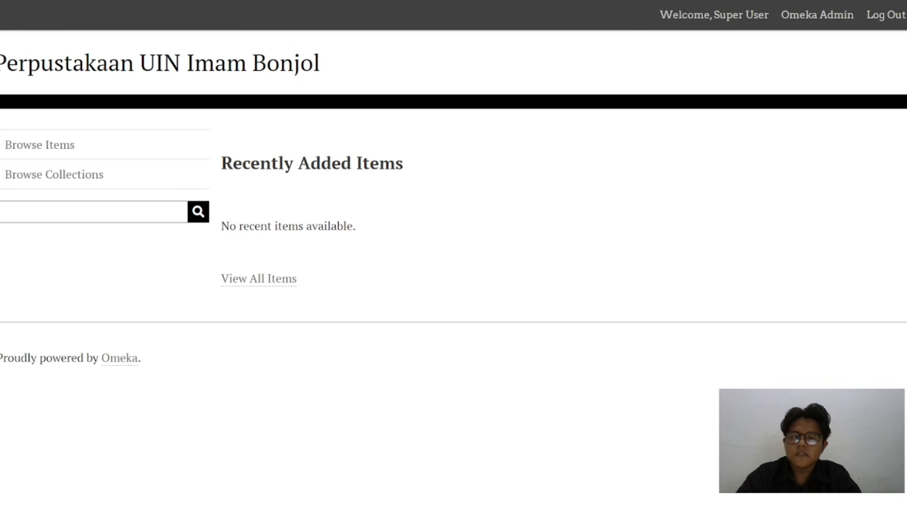
# Return to the Appearance page and apply the Berlin theme
pyautogui.click(71, 0)
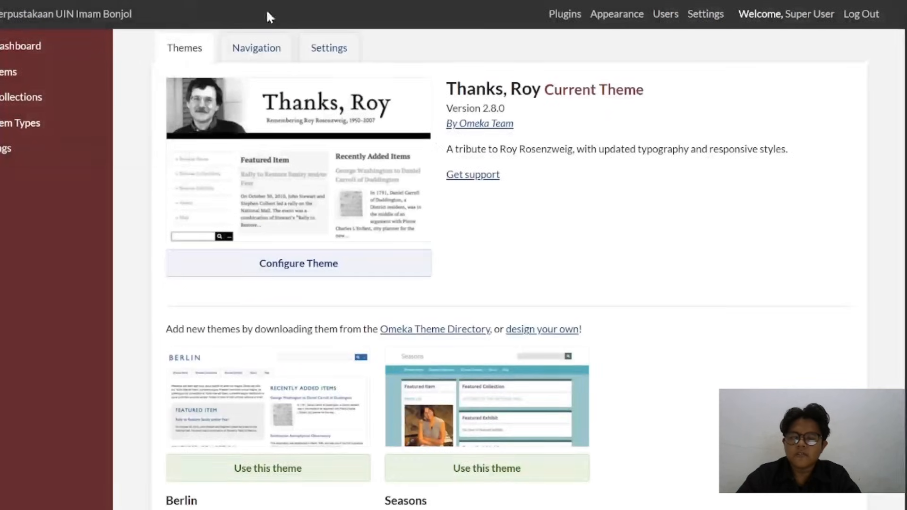
pyautogui.scroll(-3, 545, 179)
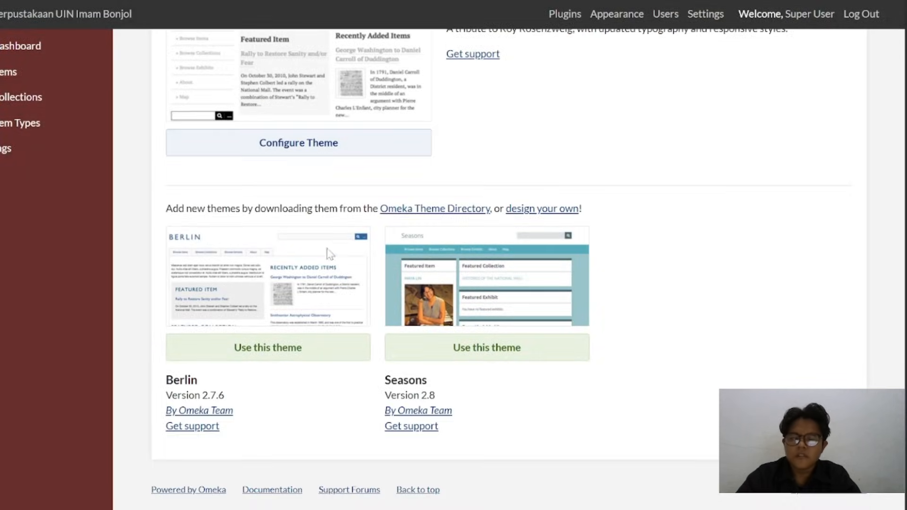
pyautogui.click(287, 352)
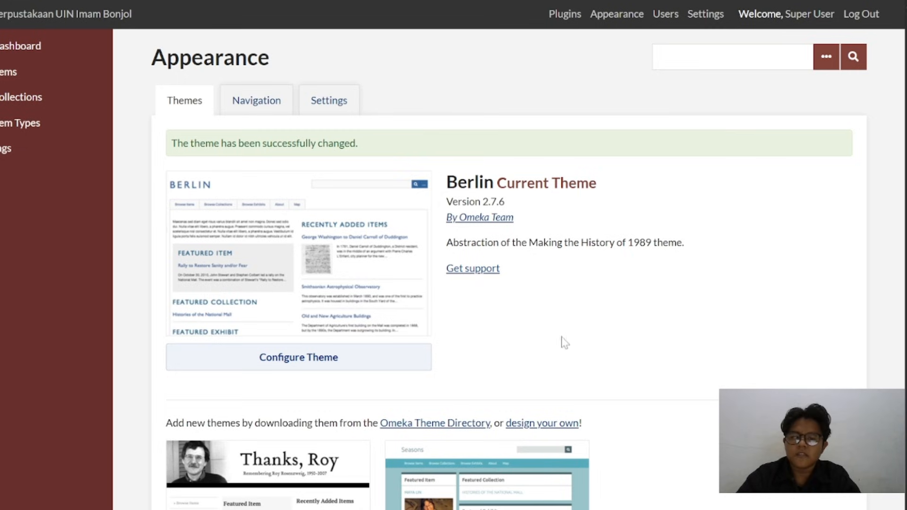
# Apply the Seasons theme and reload the public site to view it
pyautogui.scroll(-3, 563, 340)
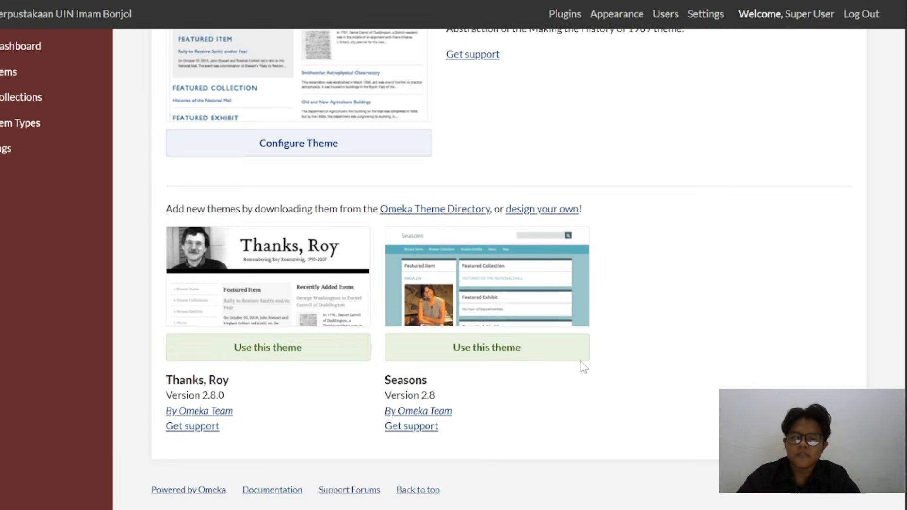
pyautogui.click(494, 353)
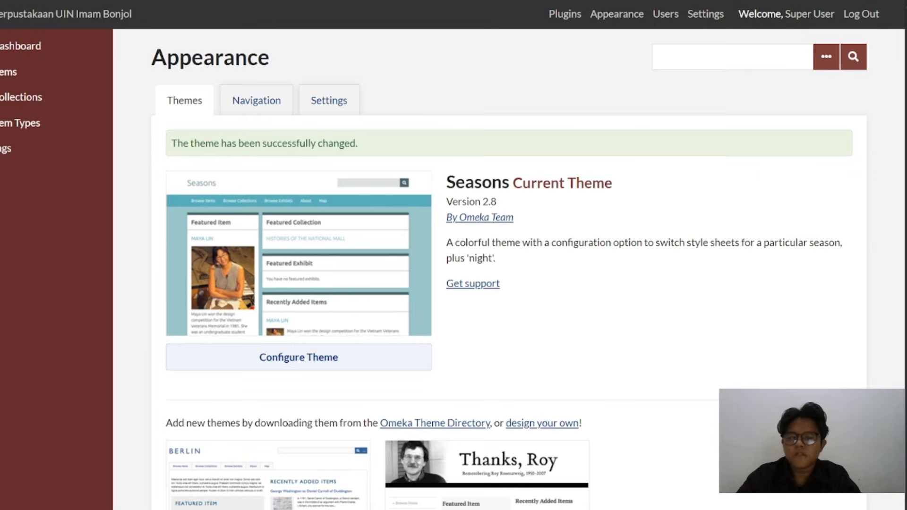
pyautogui.click(255, 1)
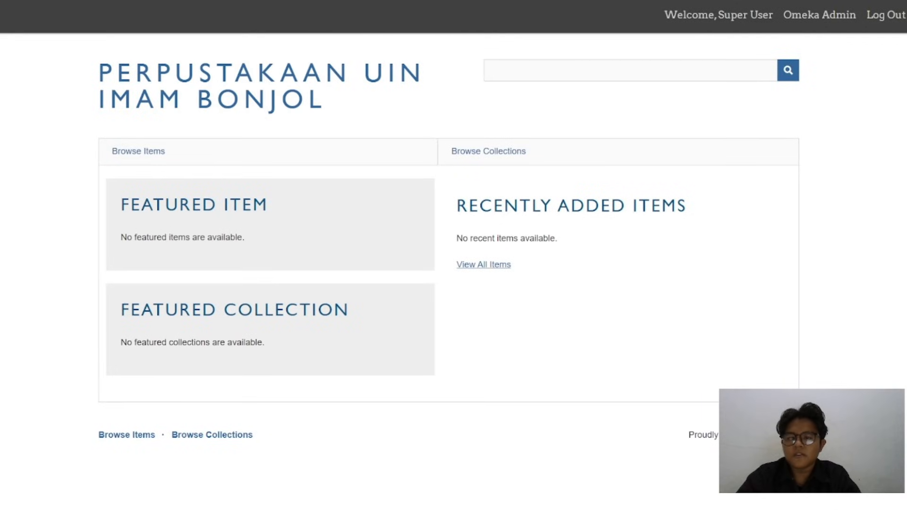
pyautogui.press('F5')
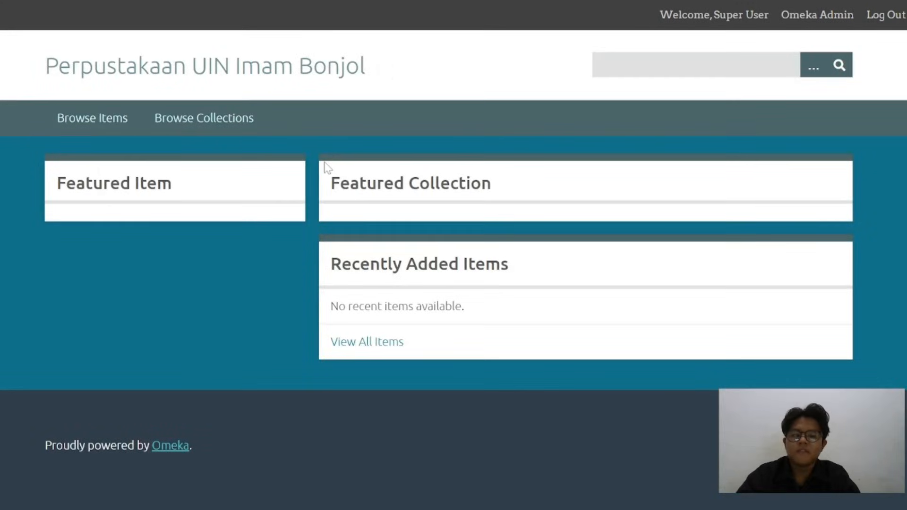
# Return to the admin Appearance page and look over the theme list
pyautogui.click(218, 2)
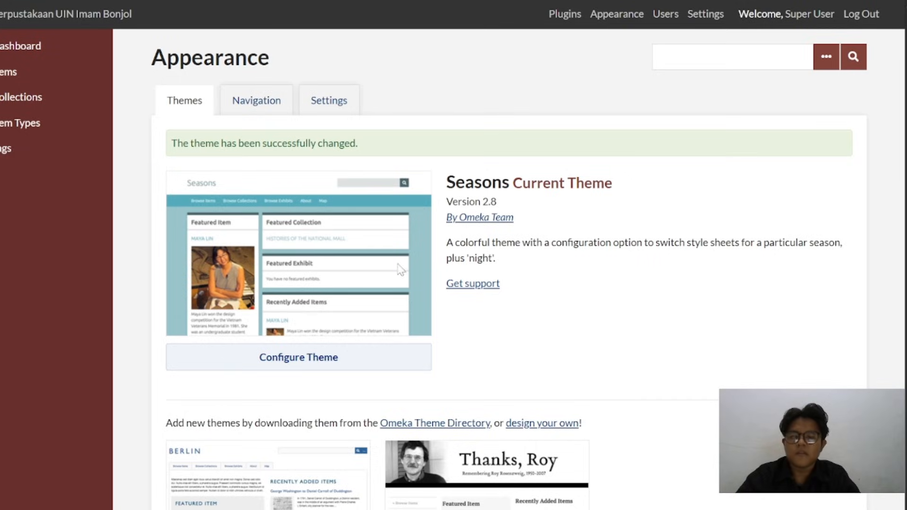
pyautogui.scroll(-4, 404, 286)
pyautogui.scroll(4, 440, 203)
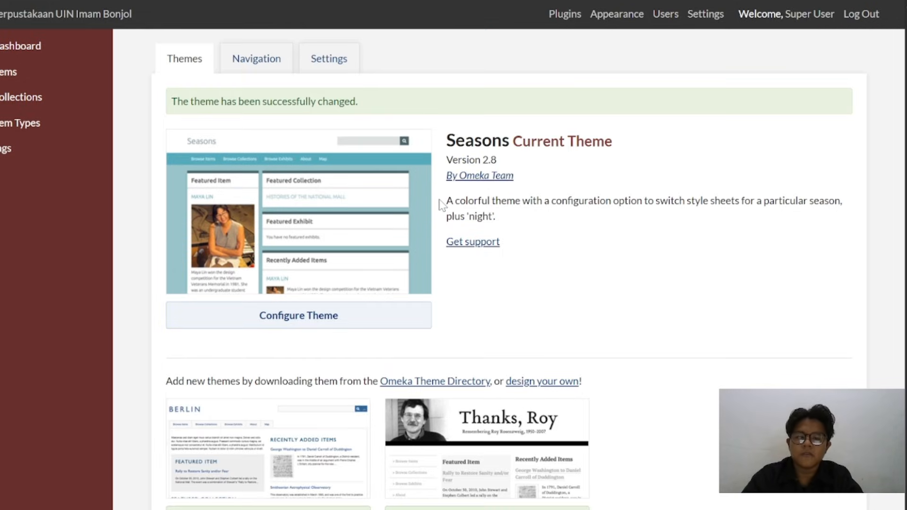
pyautogui.moveTo(569, 509)
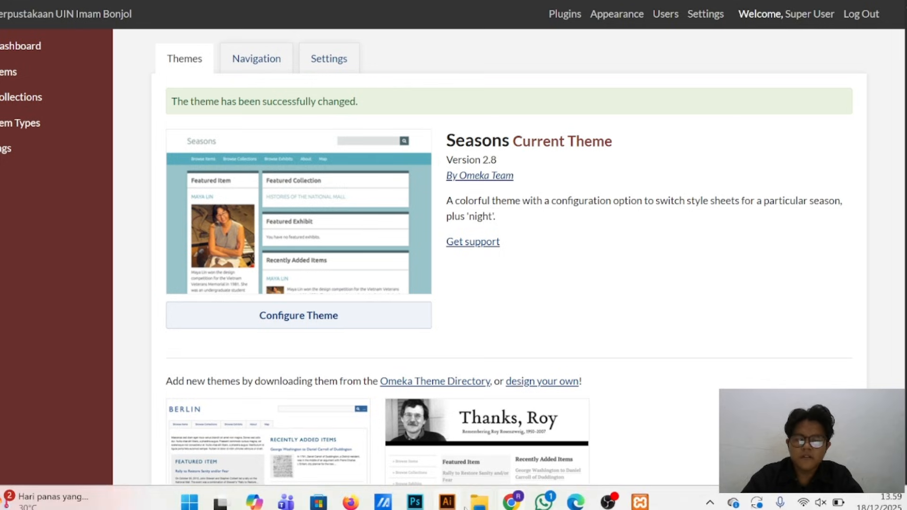
# Switch to File Explorer and open the Theme public Omeka folder within APLIKASI OMEKA's Bahan Latihan Penggunaan Omeka Classic folder
pyautogui.click(479, 501)
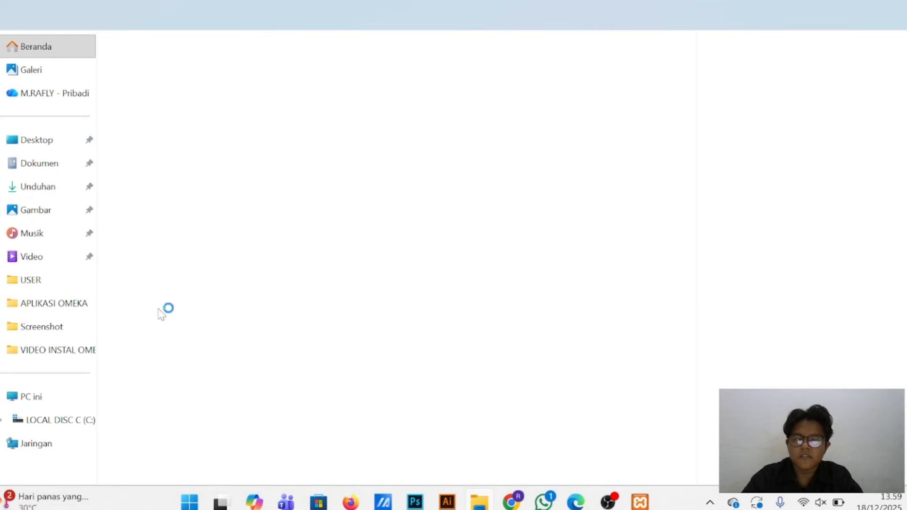
pyautogui.click(50, 314)
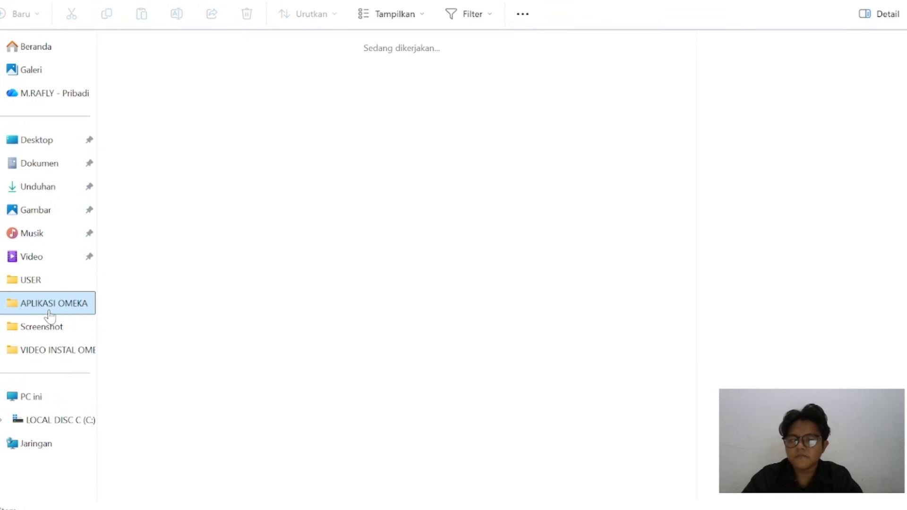
pyautogui.doubleClick(386, 68)
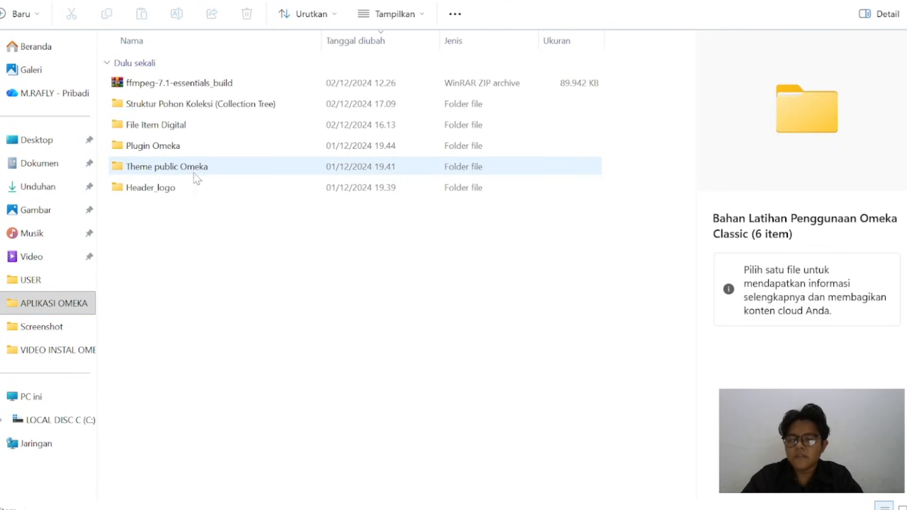
pyautogui.doubleClick(195, 170)
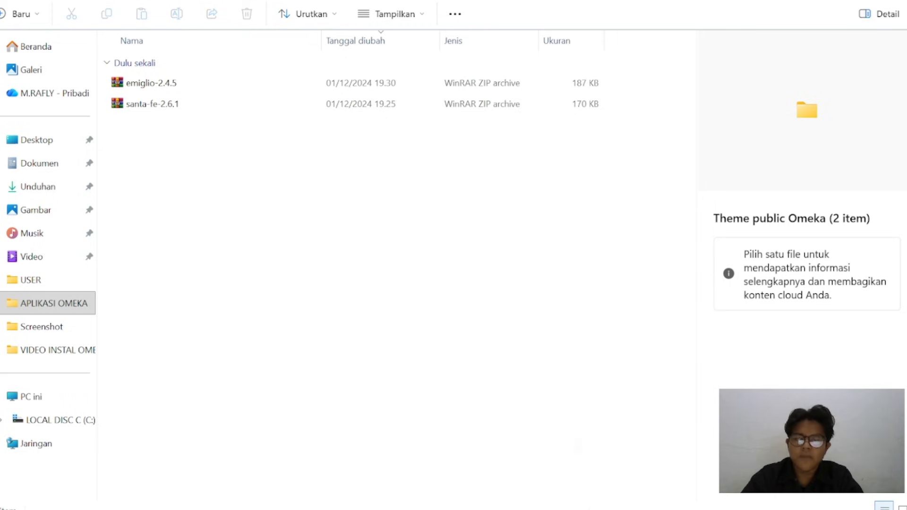
# Return to Chrome, search for "omeka classic theme" in a new tab and open the Omeka Classic - Themes page
pyautogui.moveTo(595, 507)
pyautogui.moveTo(521, 507)
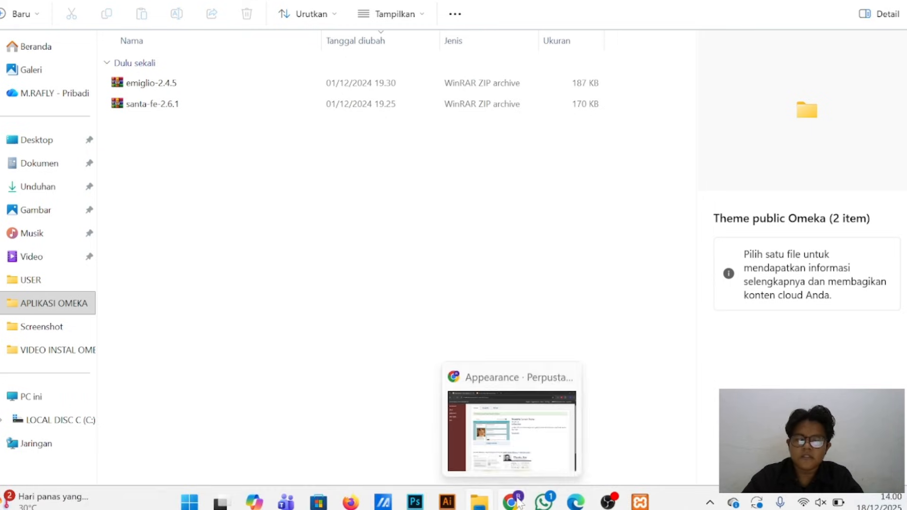
pyautogui.click(518, 456)
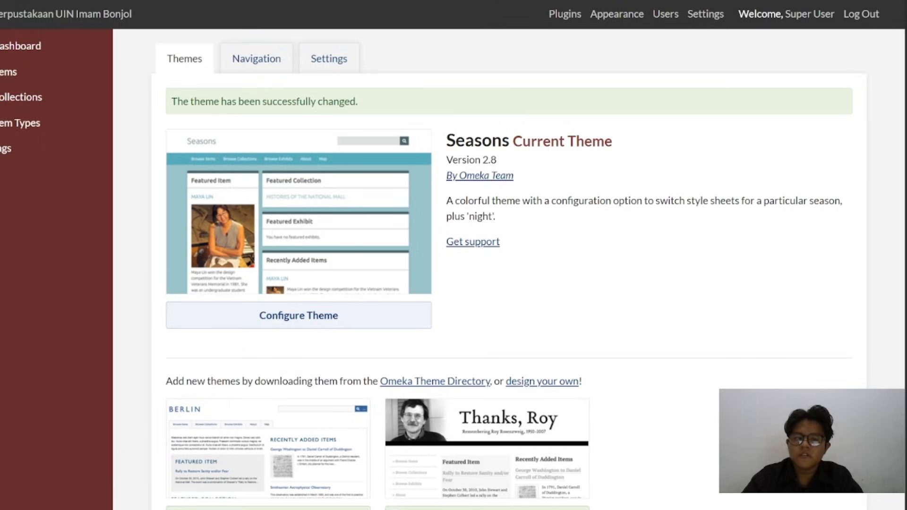
pyautogui.hotkey('ctrl', 't')
pyautogui.write('omeka')
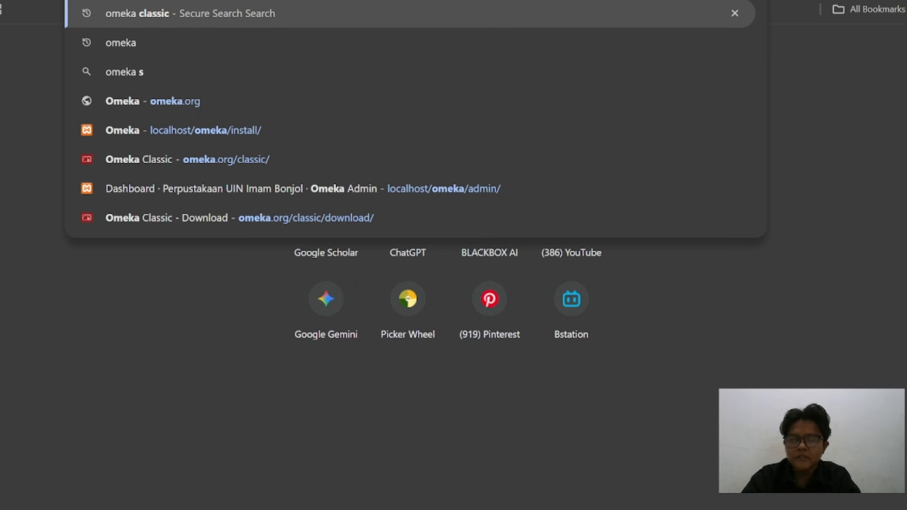
pyautogui.write(' classic')
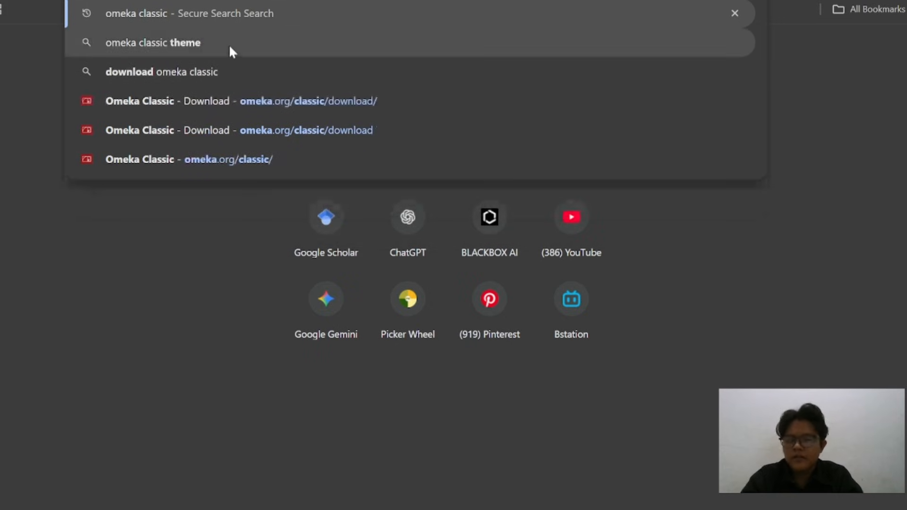
pyautogui.click(228, 44)
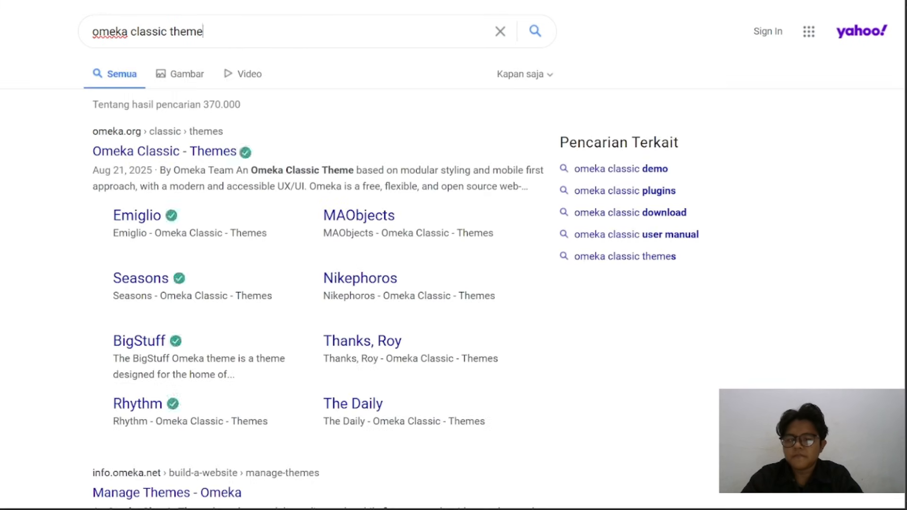
pyautogui.click(186, 159)
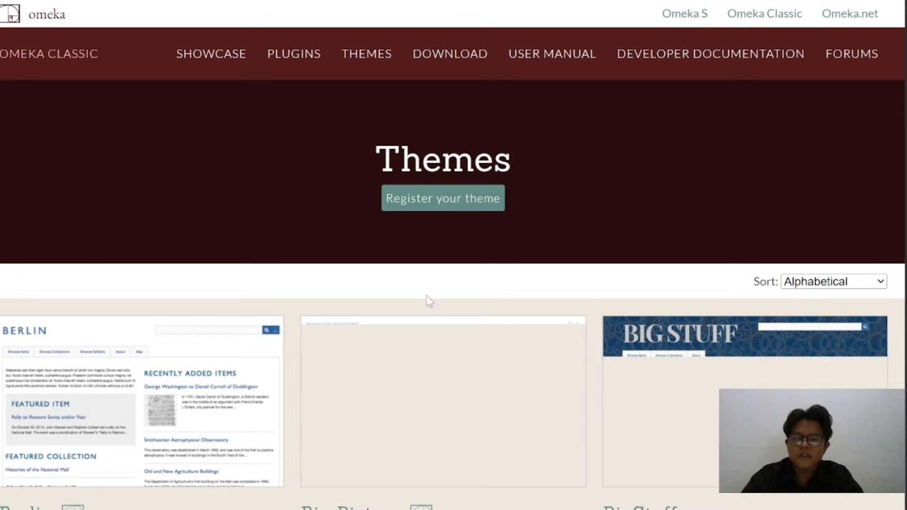
# Look through the themes available for download on the Omeka Classic Themes page
pyautogui.scroll(-5, 426, 296)
pyautogui.scroll(2, 426, 296)
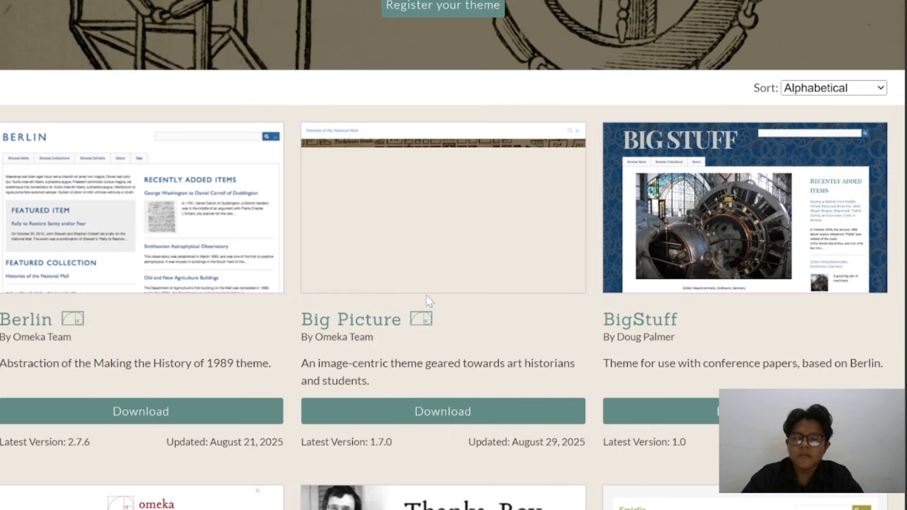
pyautogui.scroll(-9, 426, 296)
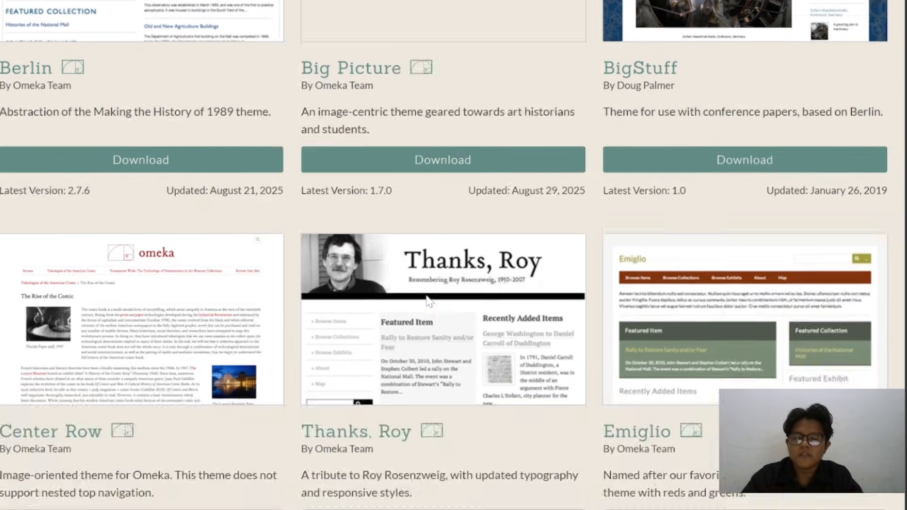
pyautogui.scroll(-4, 426, 295)
pyautogui.scroll(-6, 426, 296)
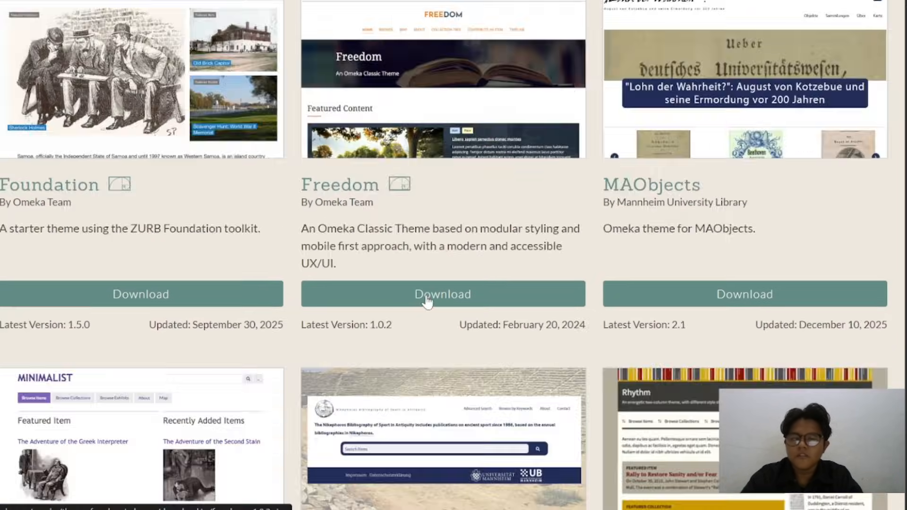
pyautogui.scroll(-6, 427, 301)
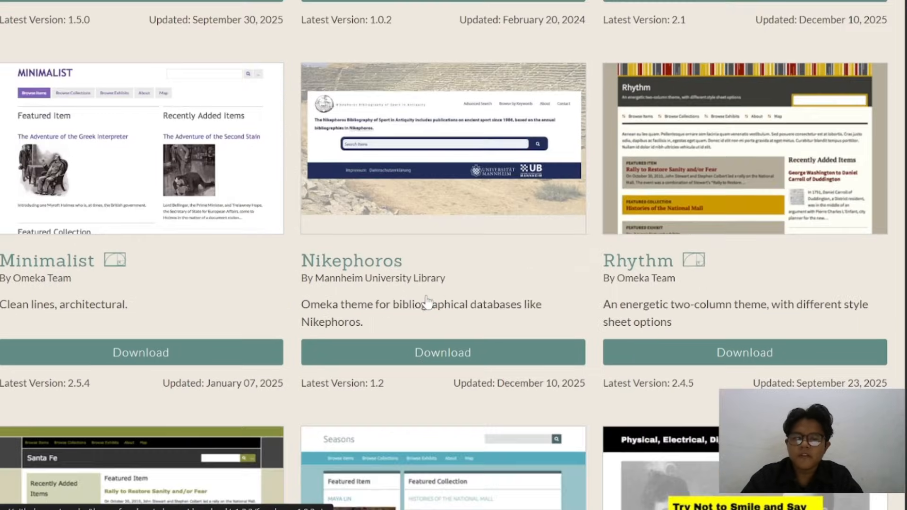
pyautogui.scroll(-6, 428, 302)
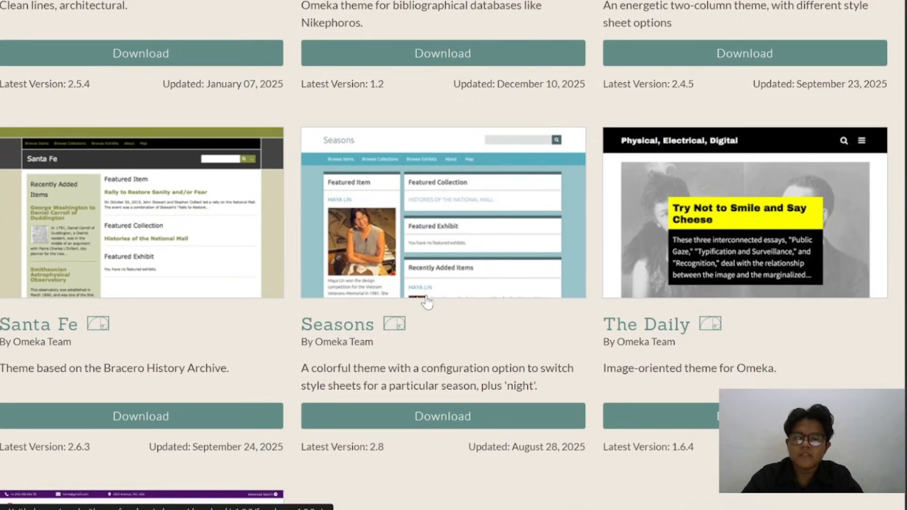
pyautogui.scroll(1, 428, 301)
pyautogui.scroll(-1, 427, 302)
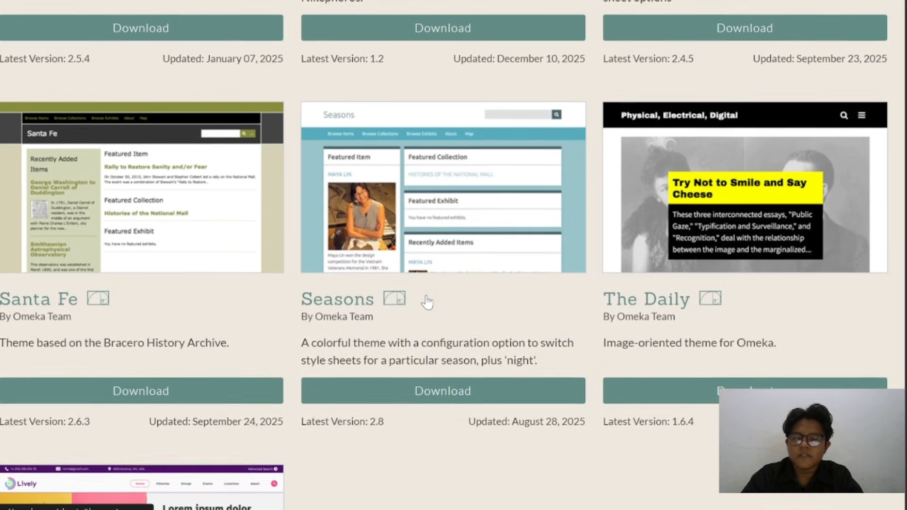
pyautogui.scroll(5, 427, 301)
pyautogui.scroll(4, 428, 302)
pyautogui.scroll(8, 428, 303)
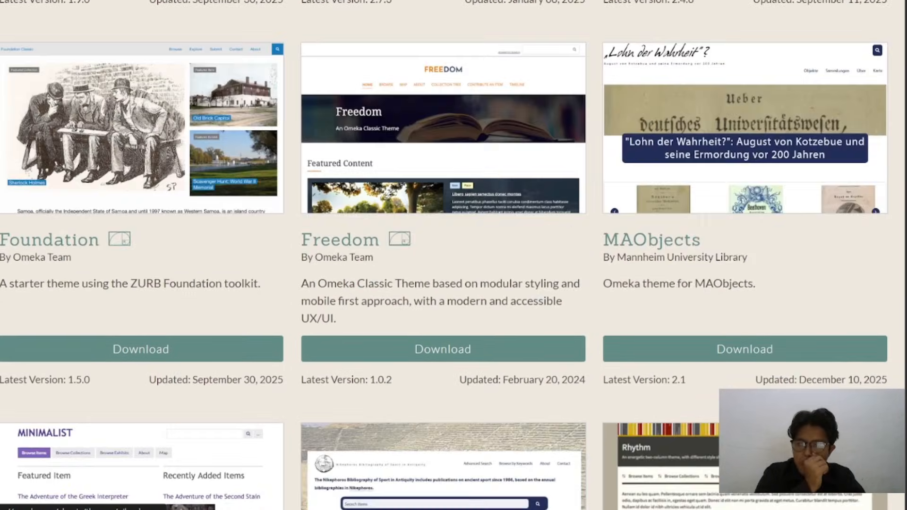
pyautogui.scroll(6, 428, 302)
pyautogui.scroll(5, 427, 302)
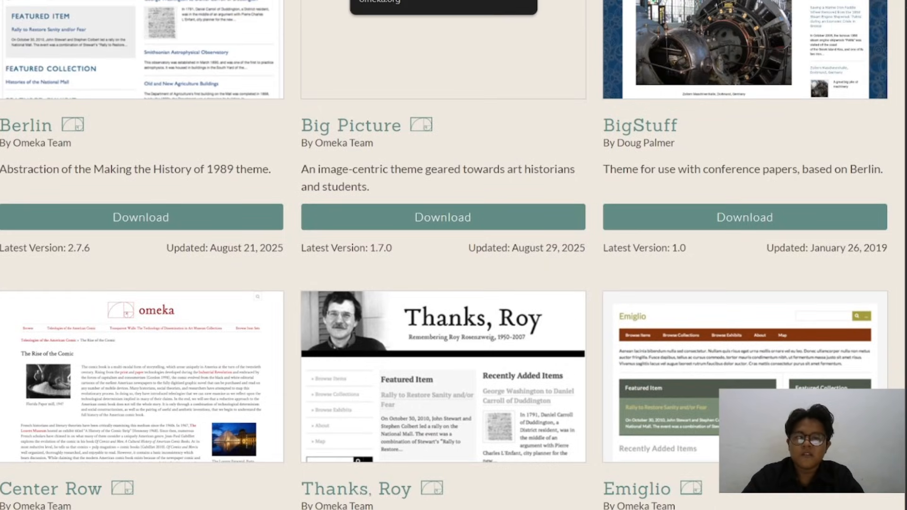
# Go back to the admin Appearance page and look over the installed themes
pyautogui.click(283, 1)
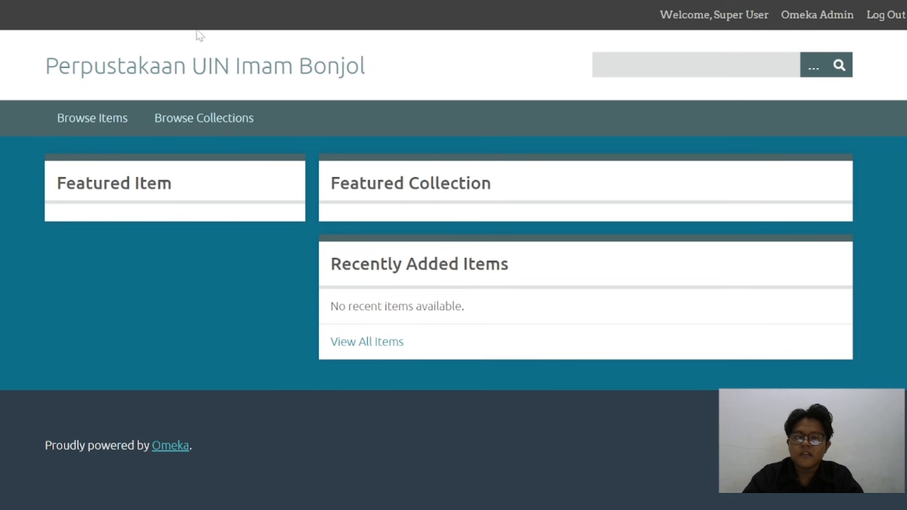
pyautogui.click(189, 1)
pyautogui.scroll(-3, 321, 283)
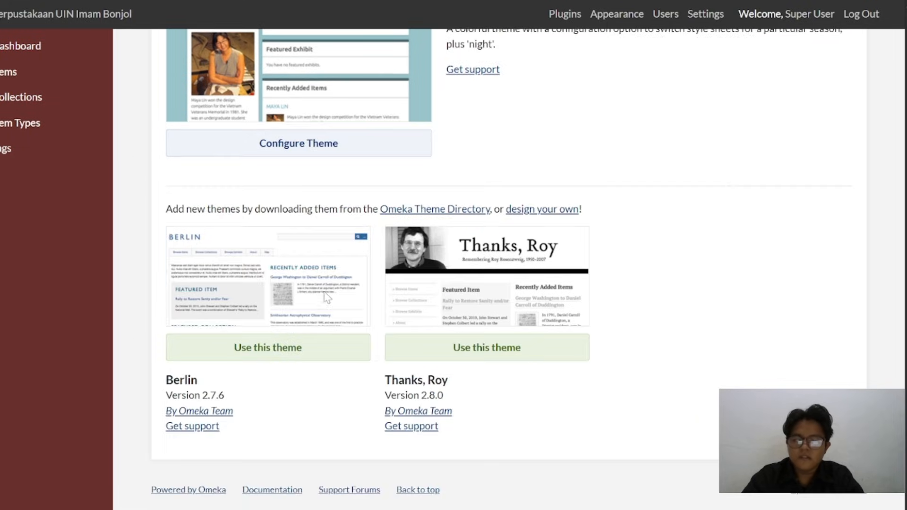
# Switch to File Explorer and copy the emiglio-2.4.5 and santa-fe-2.6.1 archives from the Theme public Omeka folder
pyautogui.moveTo(479, 502)
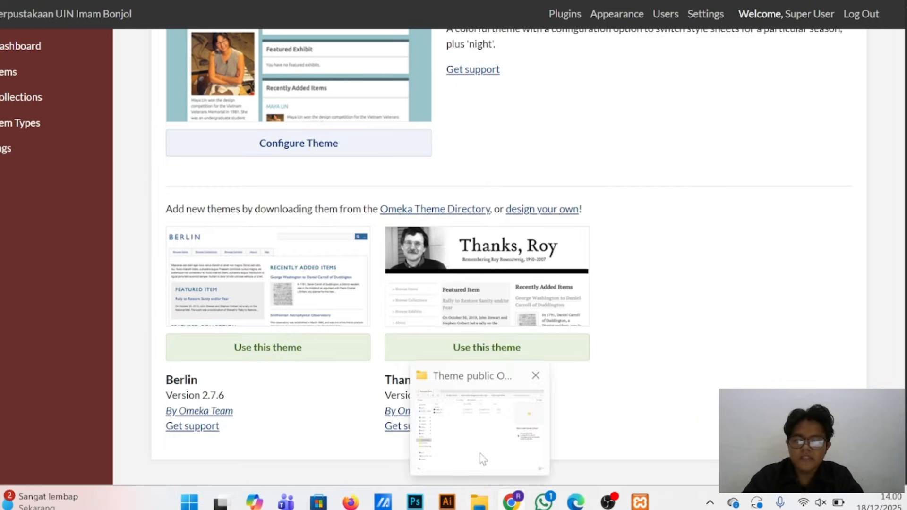
pyautogui.click(480, 455)
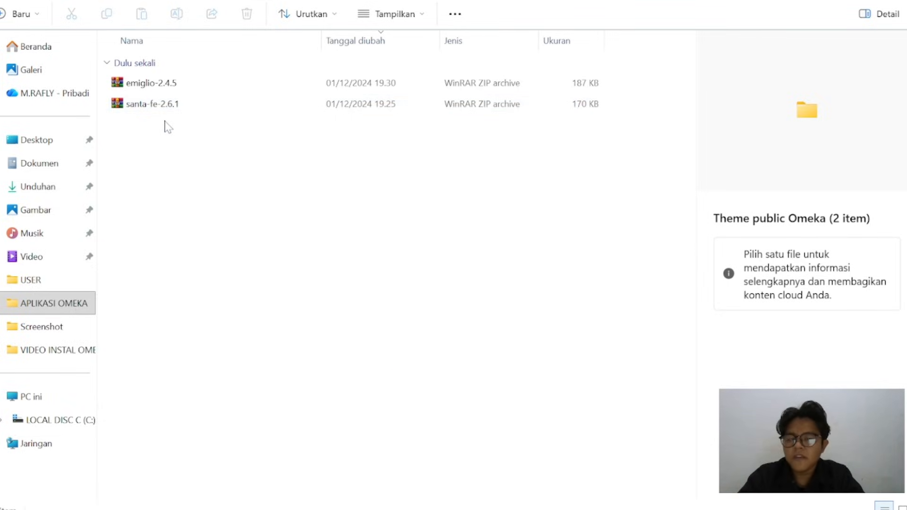
pyautogui.moveTo(165, 122); pyautogui.dragTo(175, 74)
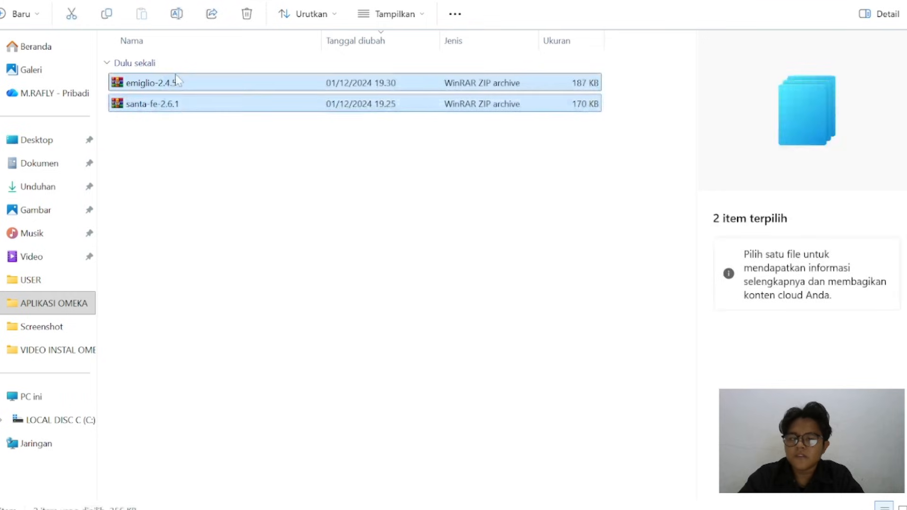
pyautogui.click(107, 17)
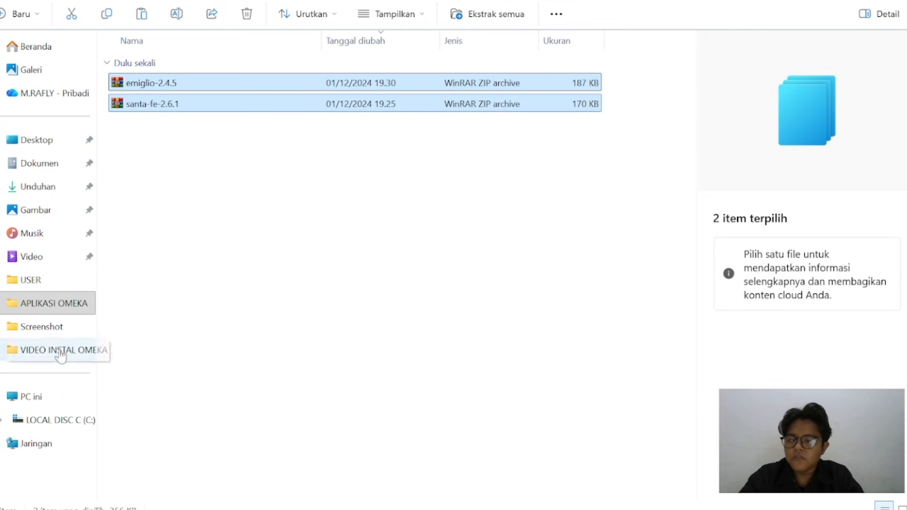
# Paste the two copied theme archives into the xampp\htdocs\omeka\themes folder on drive C
pyautogui.click(61, 421)
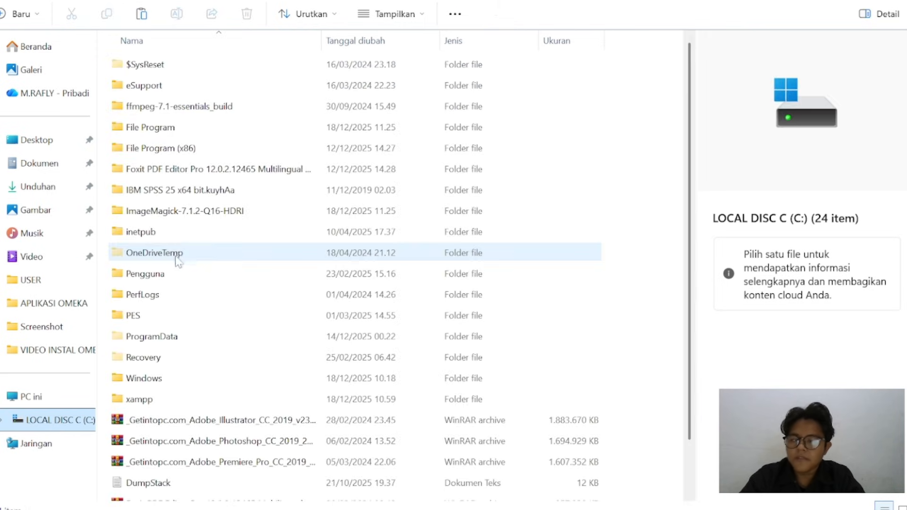
pyautogui.doubleClick(192, 400)
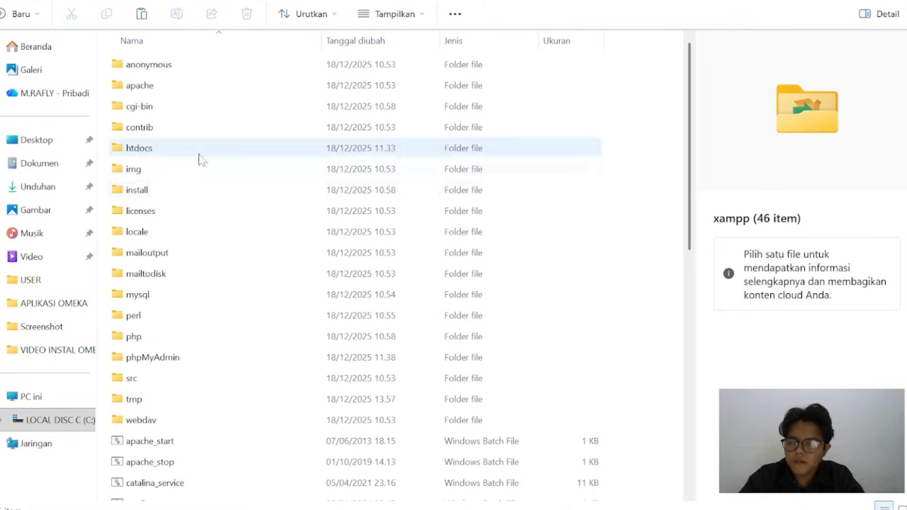
pyautogui.doubleClick(199, 154)
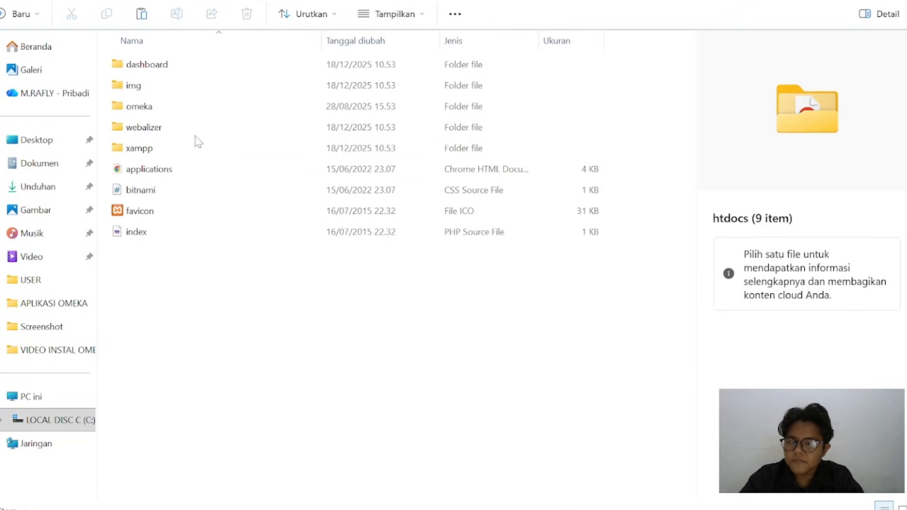
pyautogui.doubleClick(192, 108)
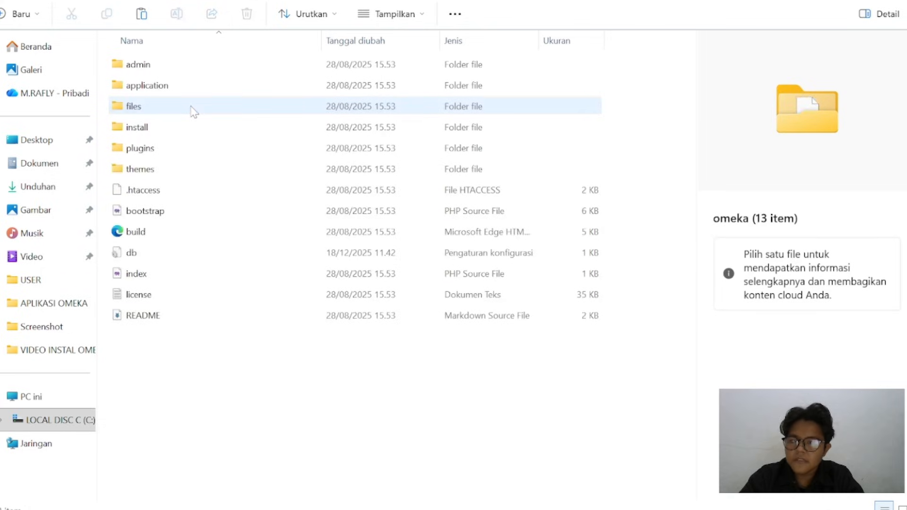
pyautogui.click(177, 170)
pyautogui.doubleClick(178, 171)
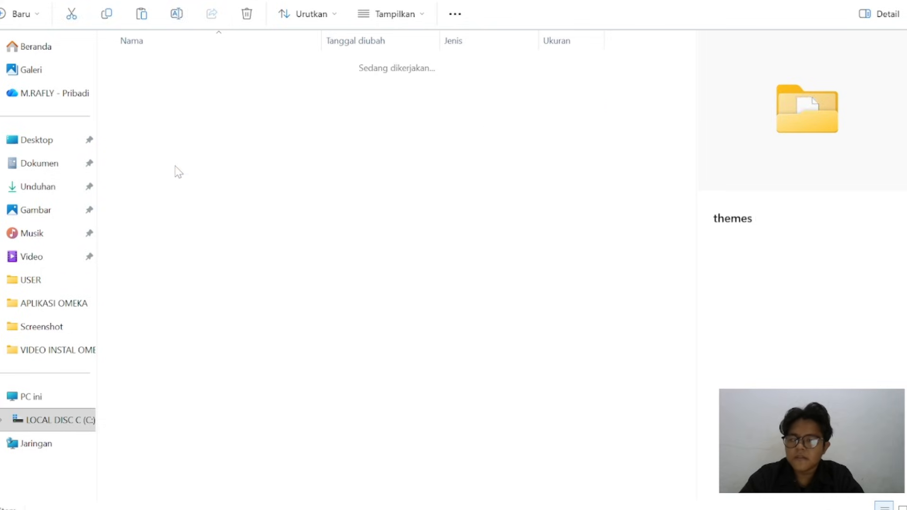
pyautogui.click(141, 14)
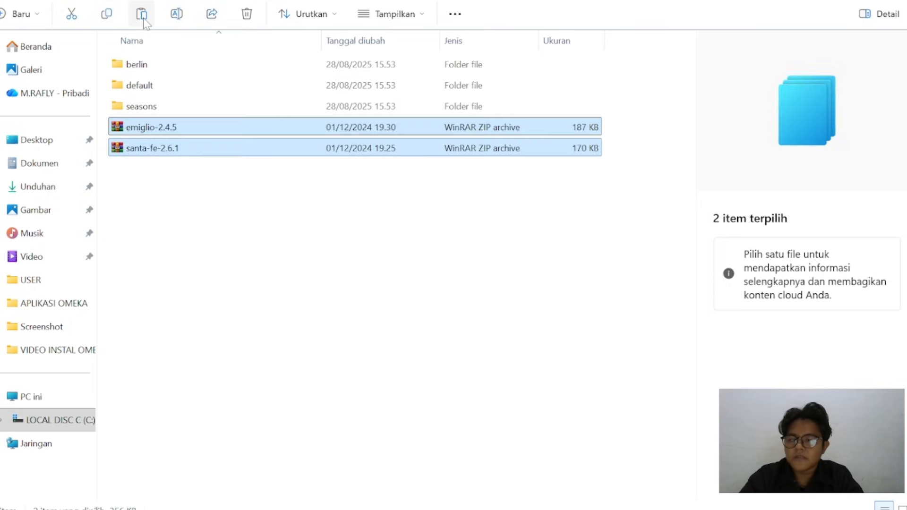
# Extract the emiglio-2.4.5 and santa-fe-2.6.1 archives directly into the themes folder with WinRAR
pyautogui.click(226, 202)
pyautogui.moveTo(195, 187); pyautogui.dragTo(189, 129)
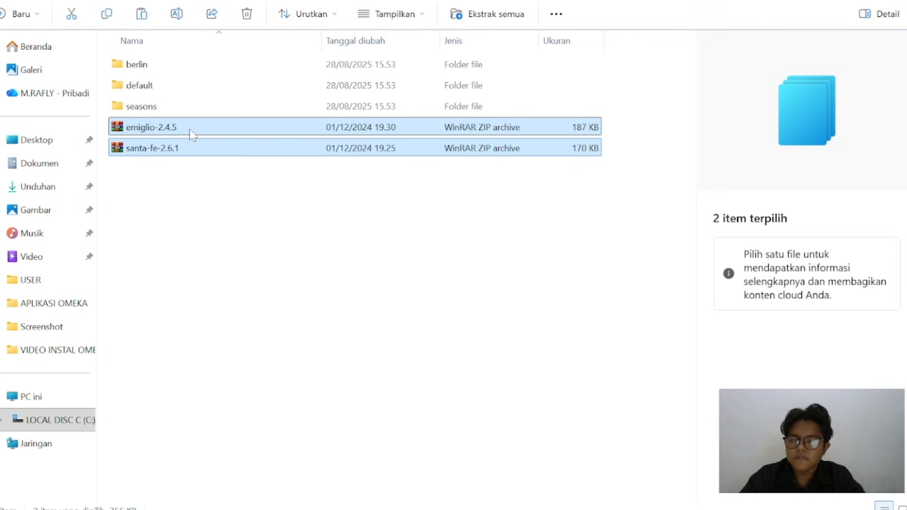
pyautogui.rightClick(189, 129)
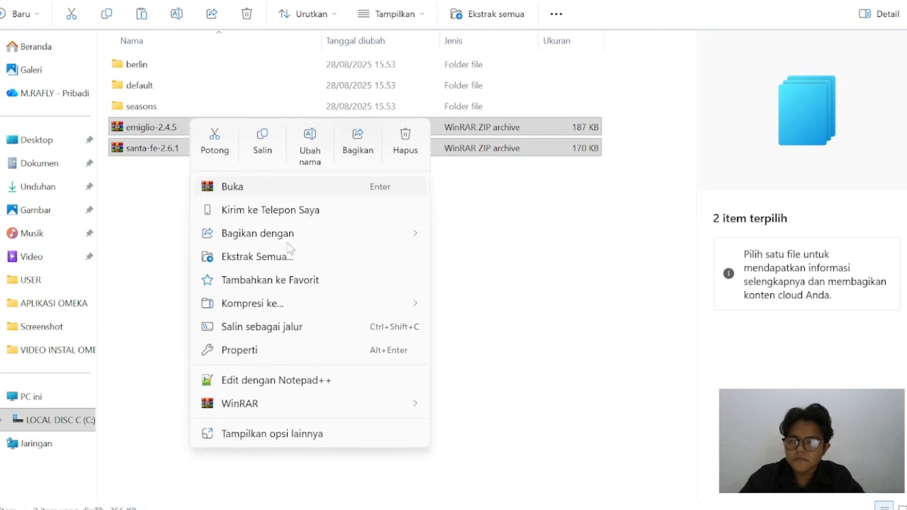
pyautogui.moveTo(412, 401)
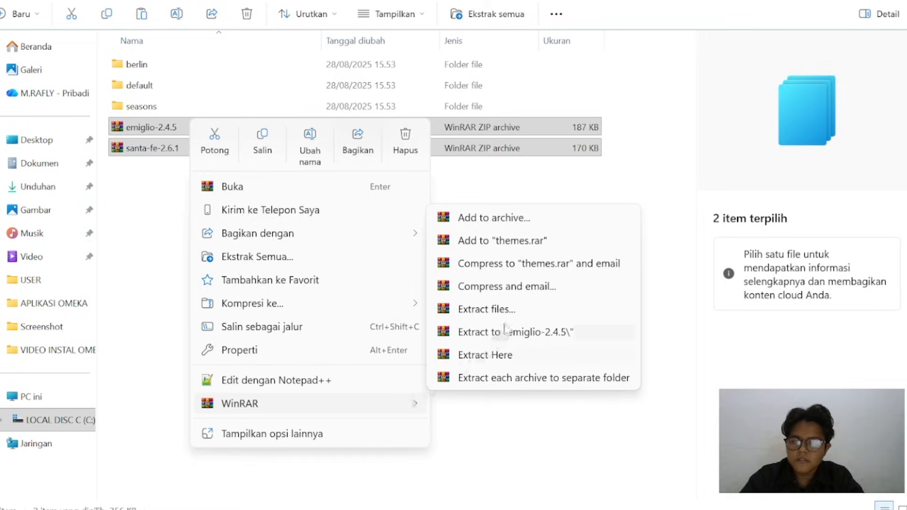
pyautogui.click(502, 355)
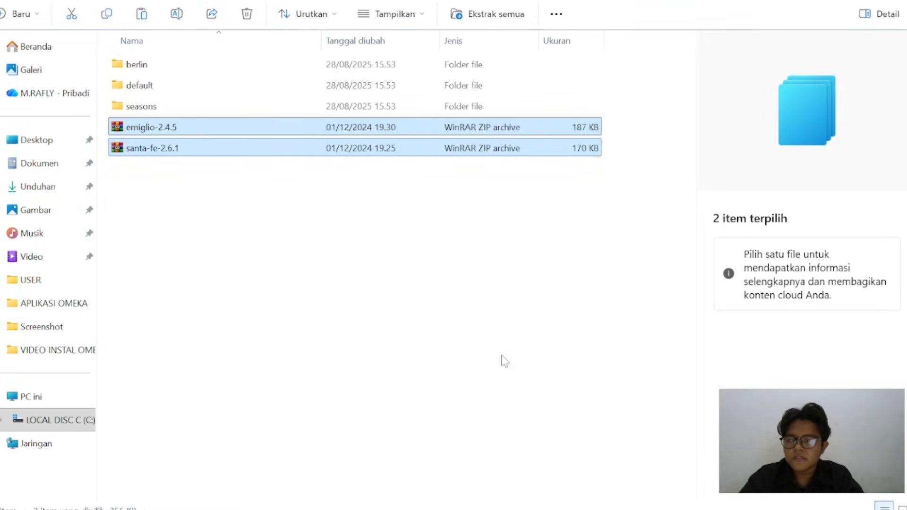
pyautogui.click(214, 263)
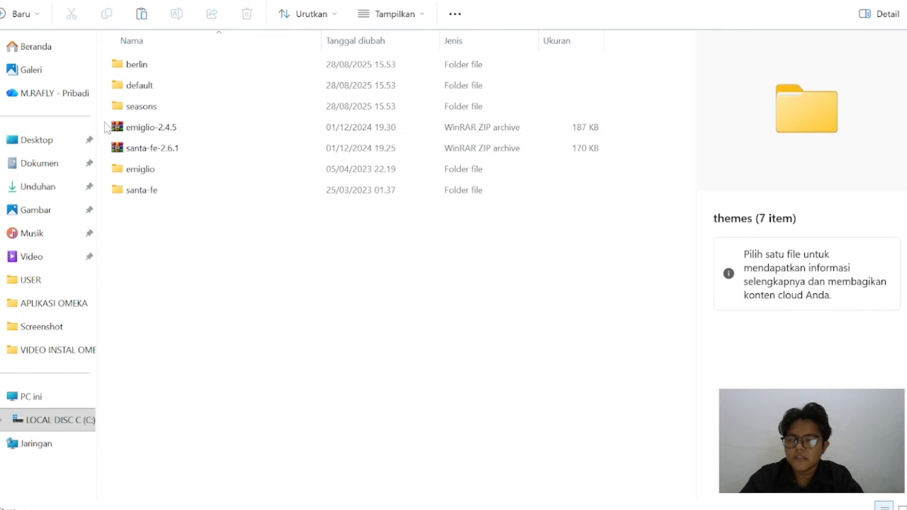
# Delete the emiglio-2.4.5 and santa-fe-2.6.1 archives from the themes folder and switch back to the Omeka admin page in the browser
pyautogui.moveTo(107, 127); pyautogui.dragTo(188, 156)
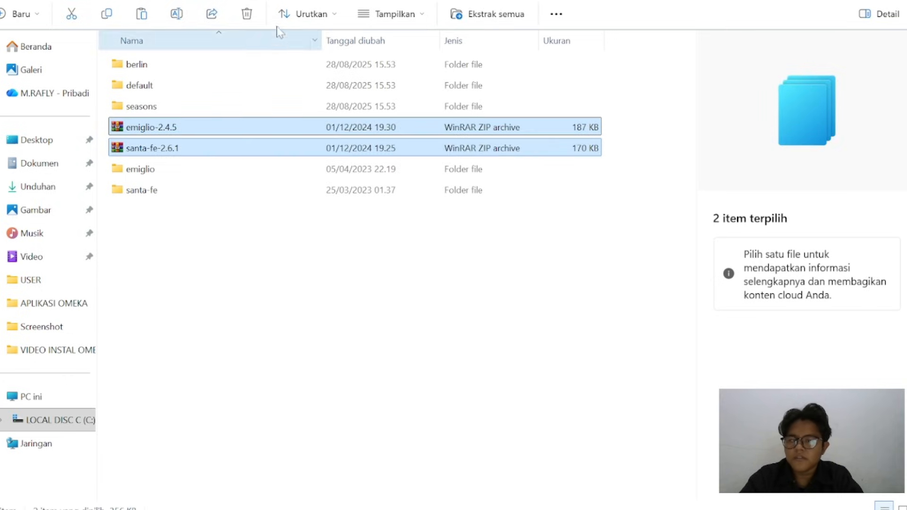
pyautogui.click(248, 16)
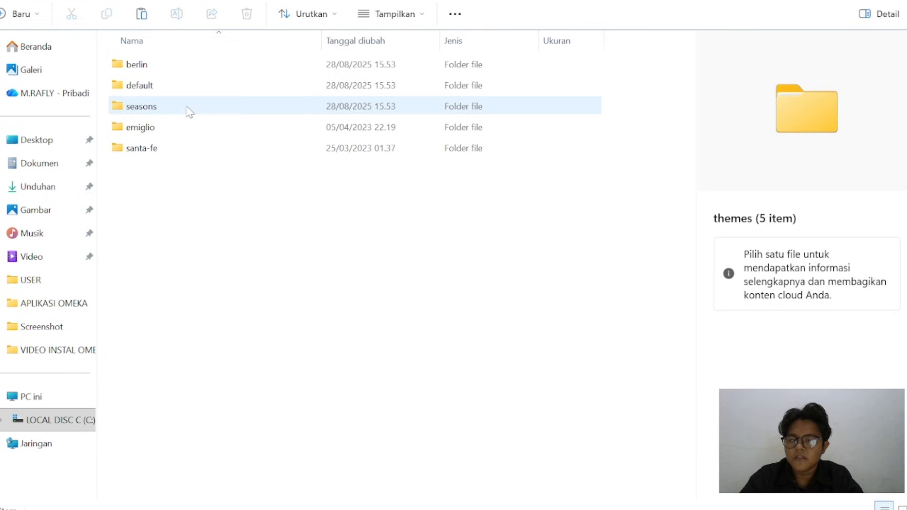
pyautogui.moveTo(534, 509)
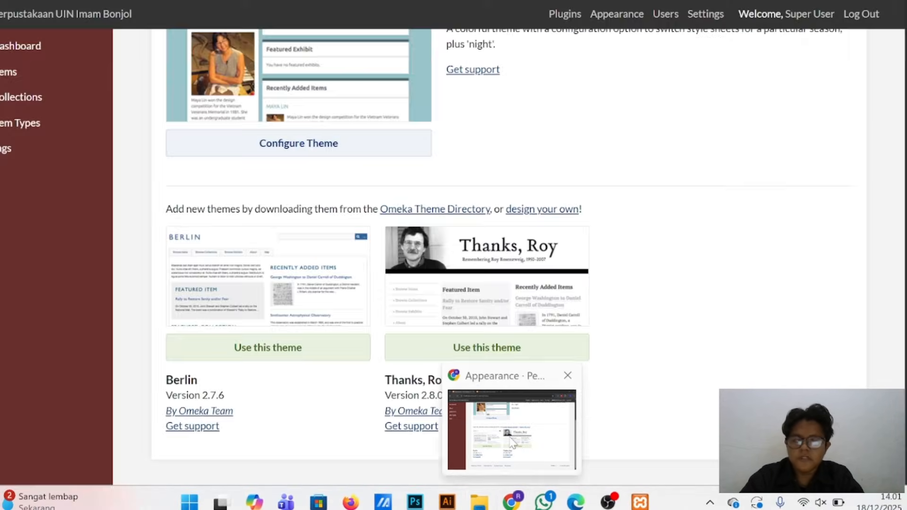
pyautogui.click(501, 435)
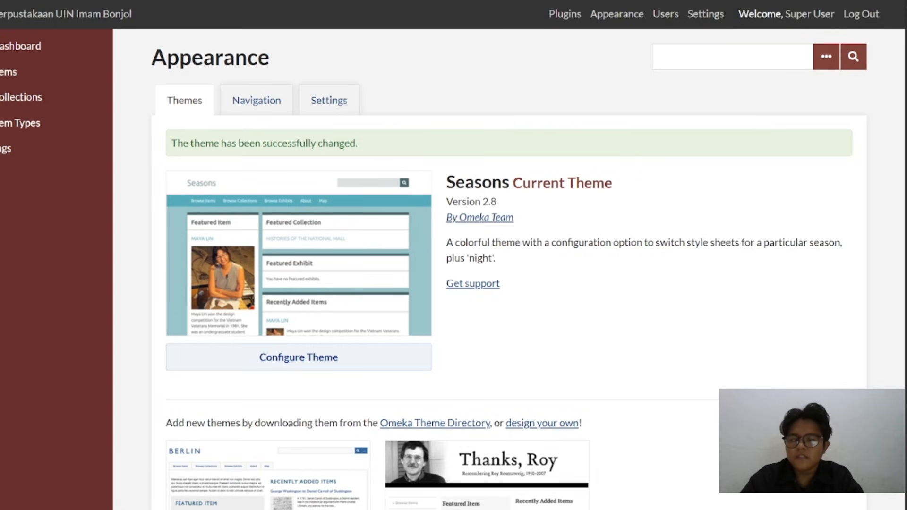
# Activate the Santa Fe theme on the admin Appearance page and preview it on the public site
pyautogui.scroll(-4, 444, 226)
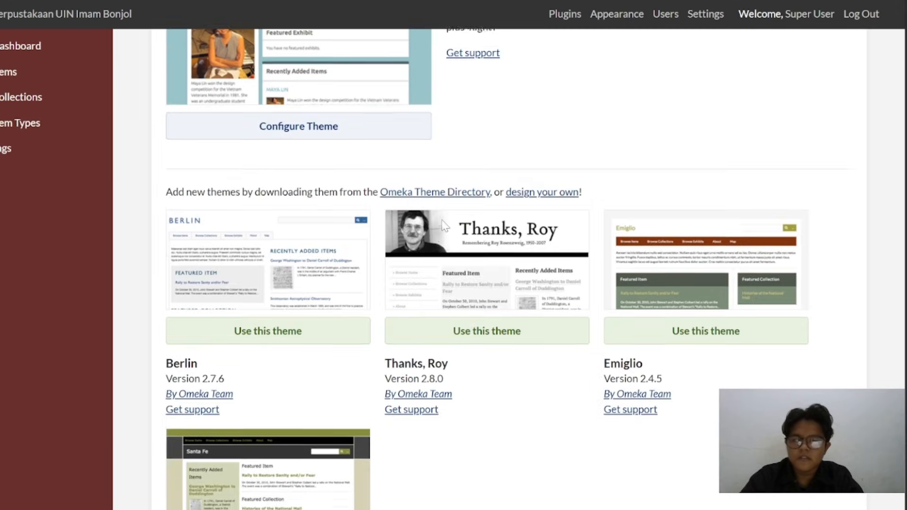
pyautogui.scroll(-2, 745, 354)
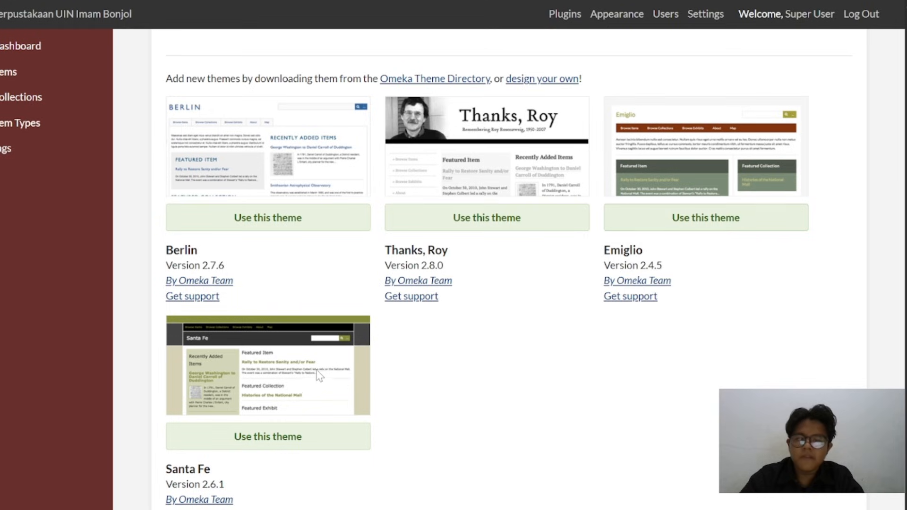
pyautogui.scroll(-2, 315, 371)
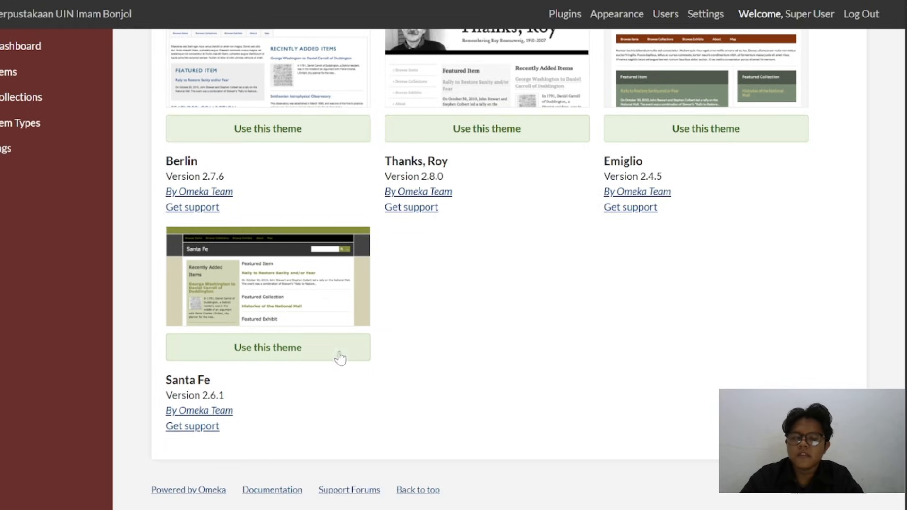
pyautogui.click(303, 352)
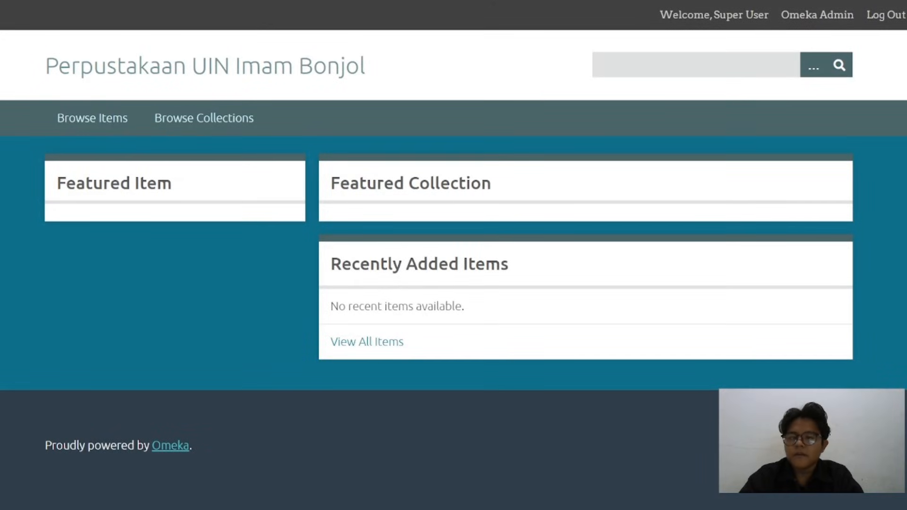
pyautogui.click(57, 0)
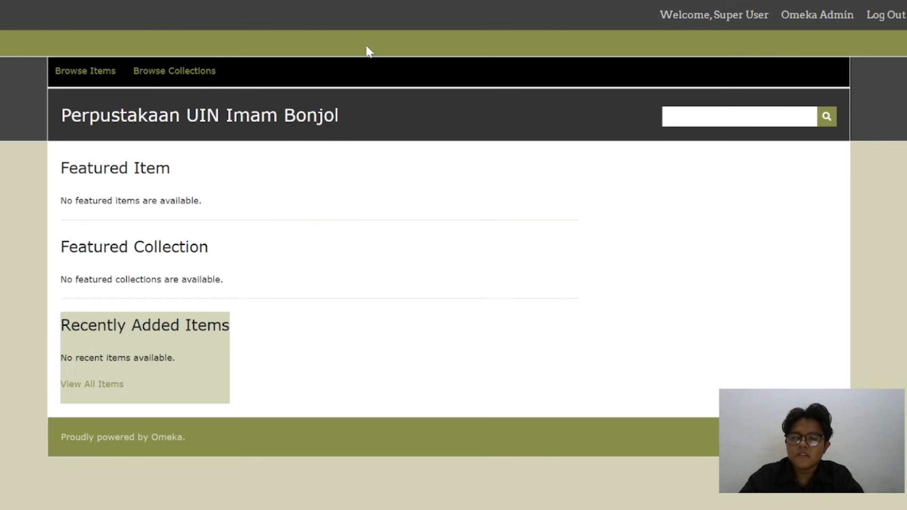
# Return to the admin Appearance page, activate the Emiglio theme and reload the public site to preview it
pyautogui.click(141, 0)
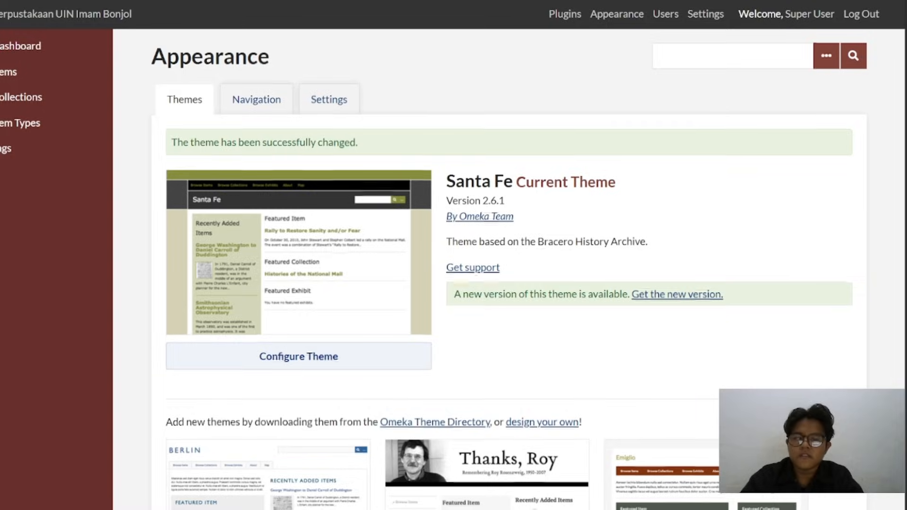
pyautogui.scroll(-4, 668, 283)
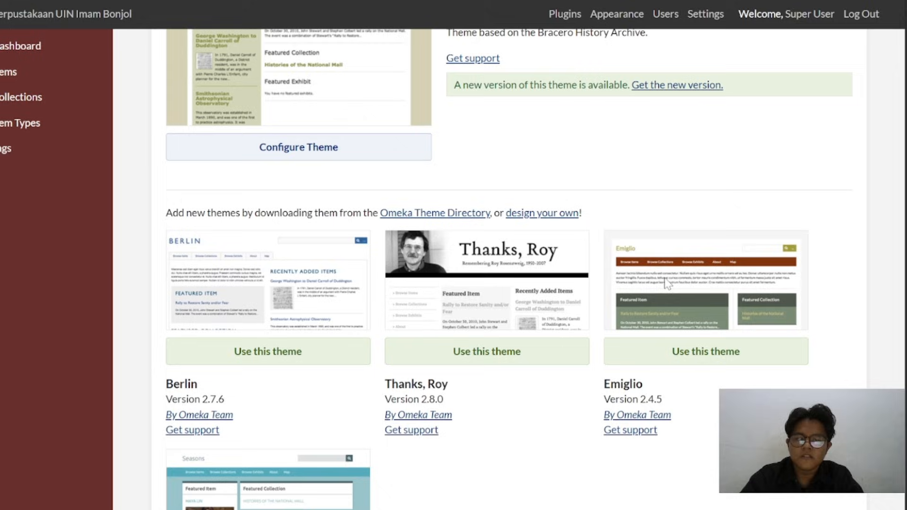
pyautogui.click(683, 367)
pyautogui.hotkey('ctrl', 'Tab')
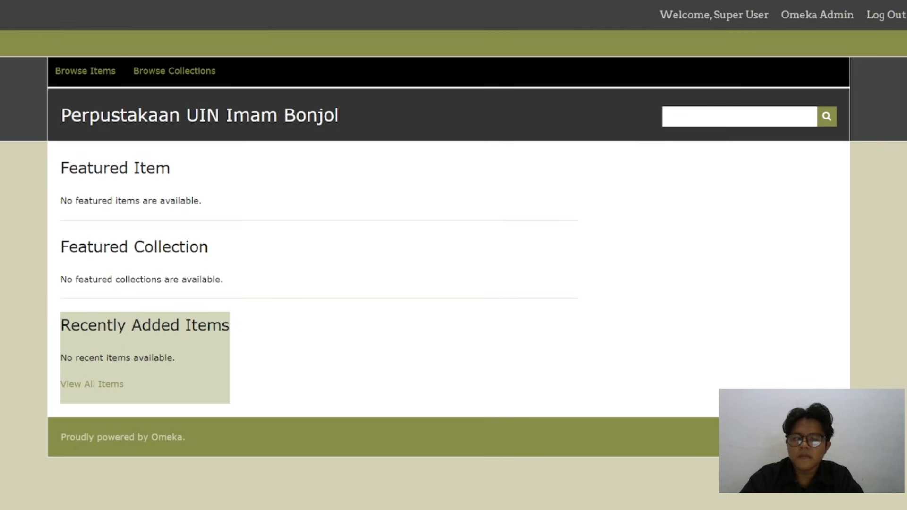
pyautogui.press('F5')
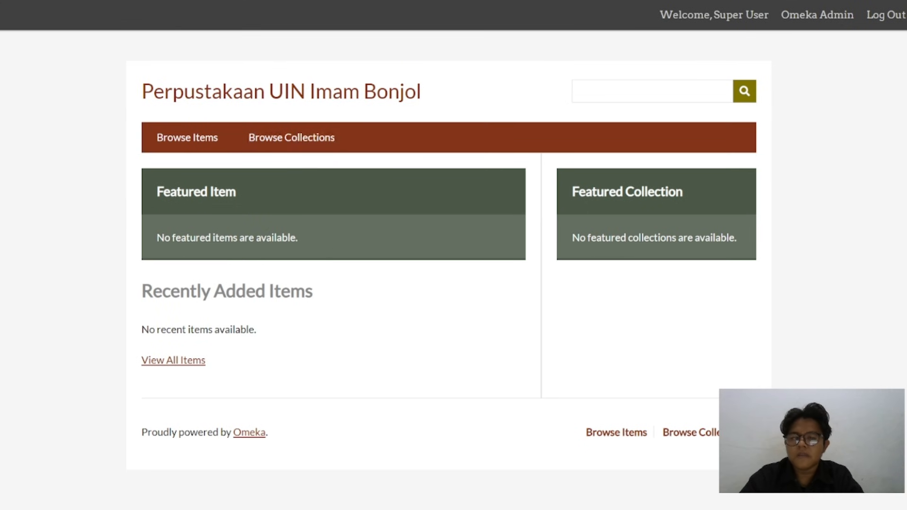
# Change the active theme to Berlin in the admin and reload the public site to preview it
pyautogui.hotkey('ctrl', 'shift', 'Tab')
pyautogui.scroll(-3, 419, 259)
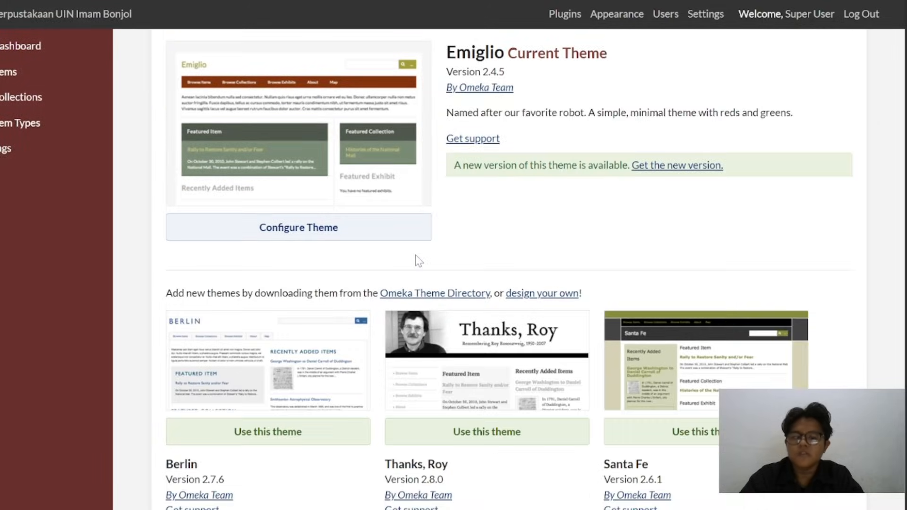
pyautogui.scroll(-1, 420, 260)
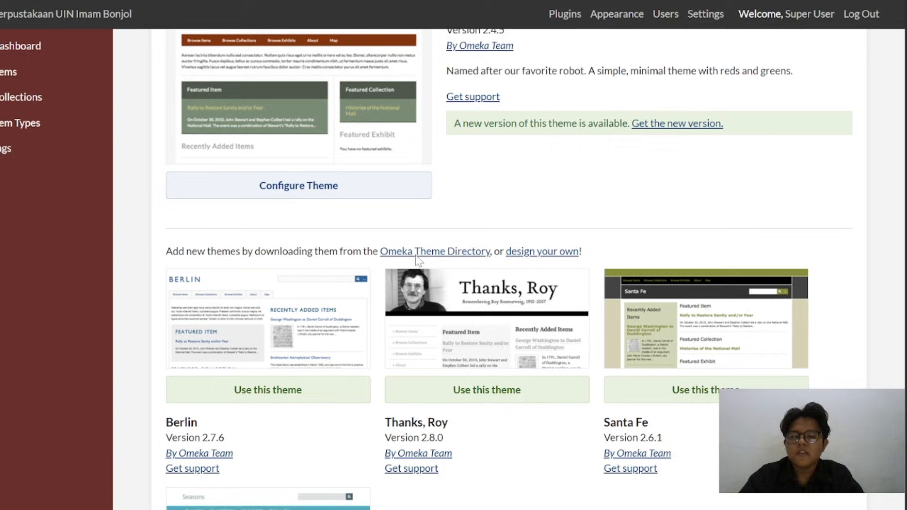
pyautogui.click(272, 403)
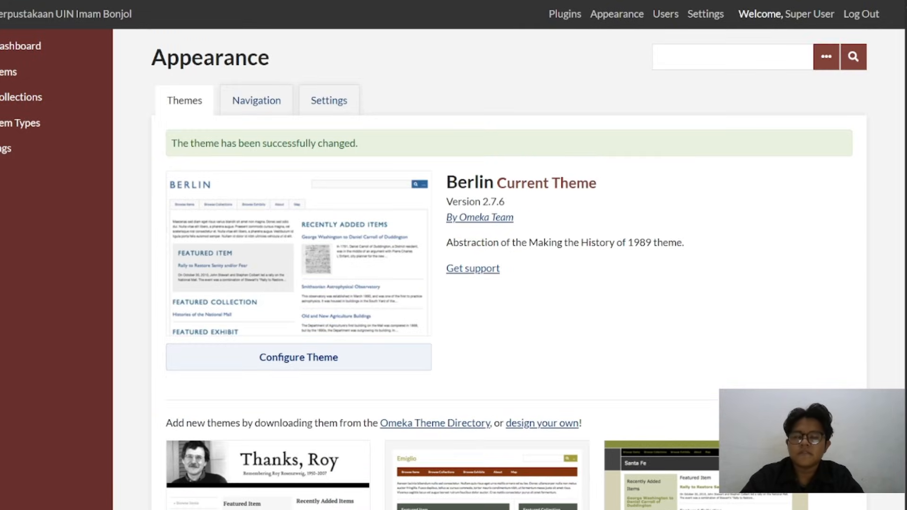
pyautogui.hotkey('ctrl', 'Tab')
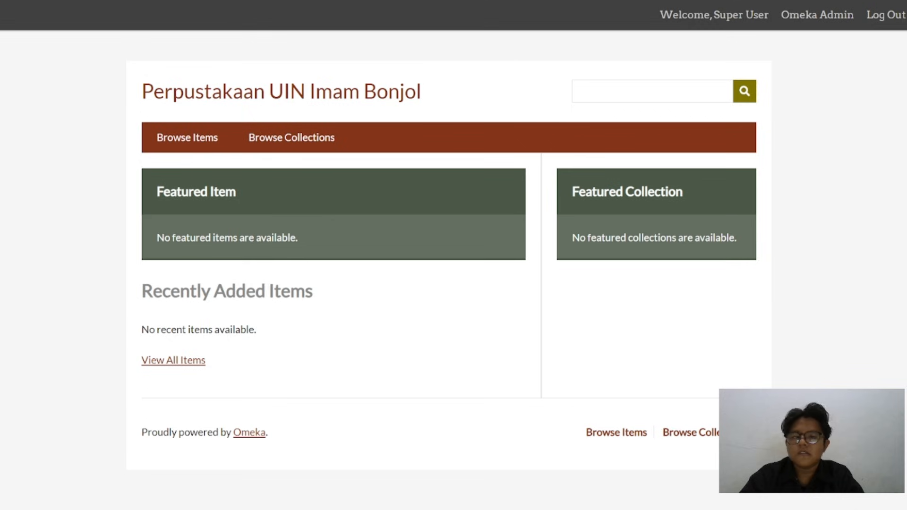
pyautogui.press('F5')
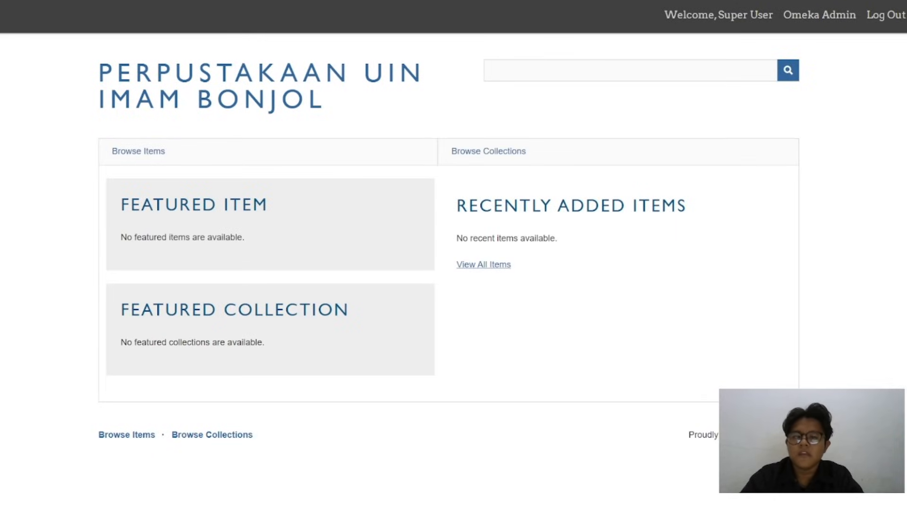
# Open the Berlin theme's configuration and compare its header and footer options with the title area of the public site
pyautogui.hotkey('ctrl', 'Tab')
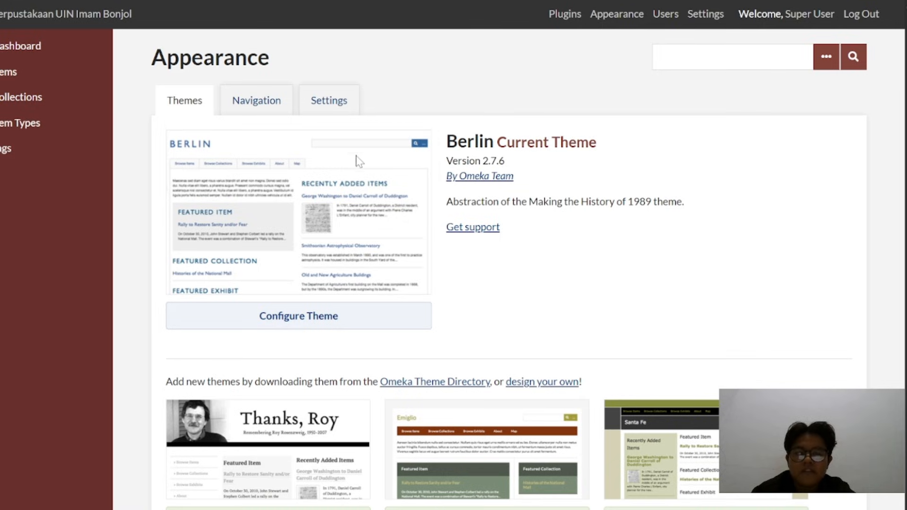
pyautogui.click(301, 321)
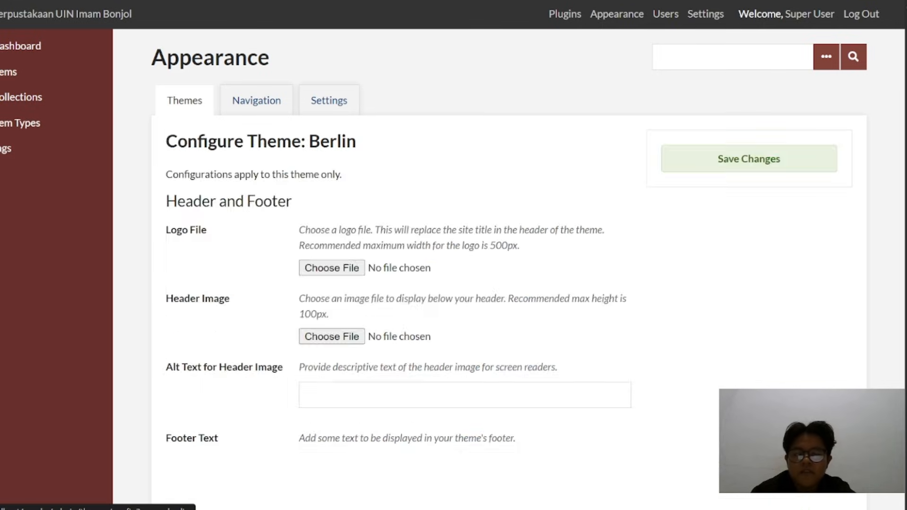
pyautogui.scroll(-2, 417, 273)
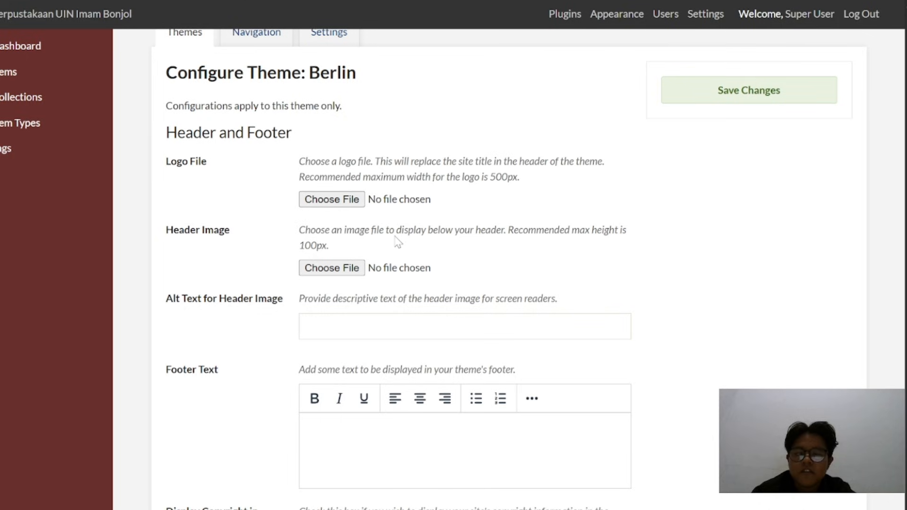
pyautogui.scroll(1, 398, 244)
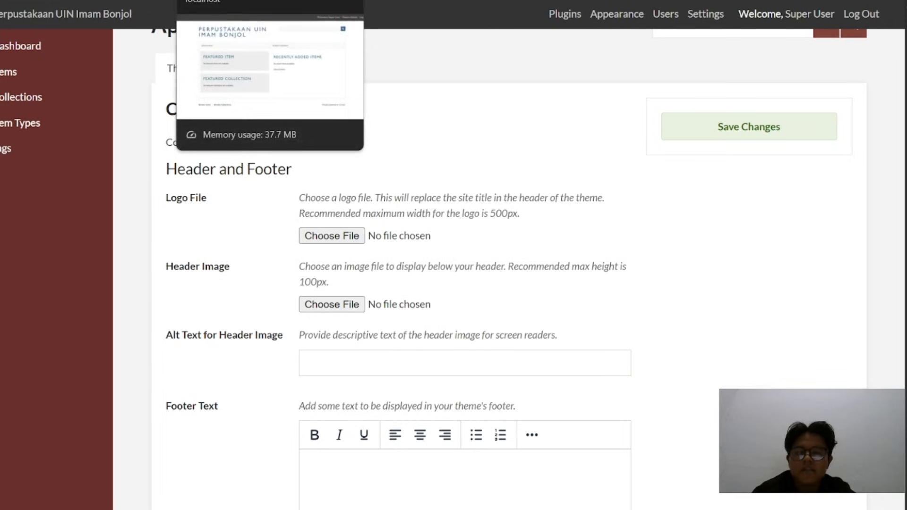
pyautogui.click(236, 1)
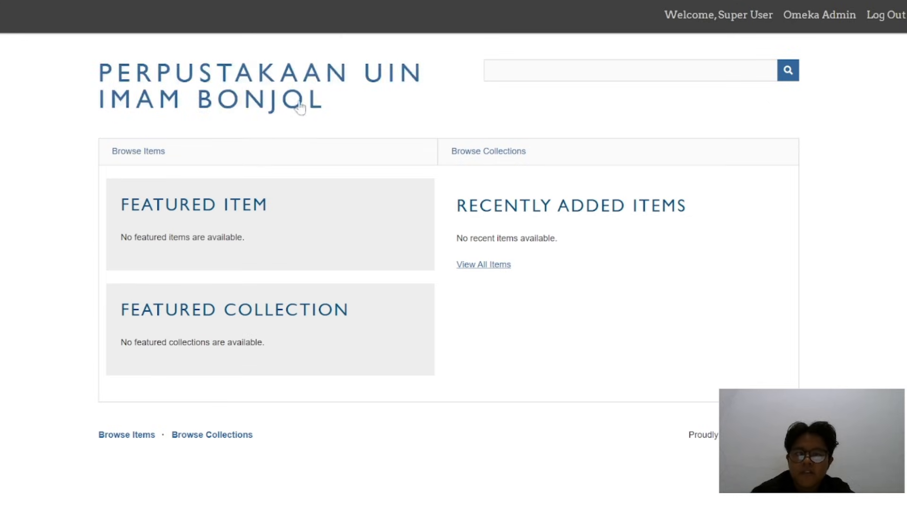
pyautogui.click(142, 1)
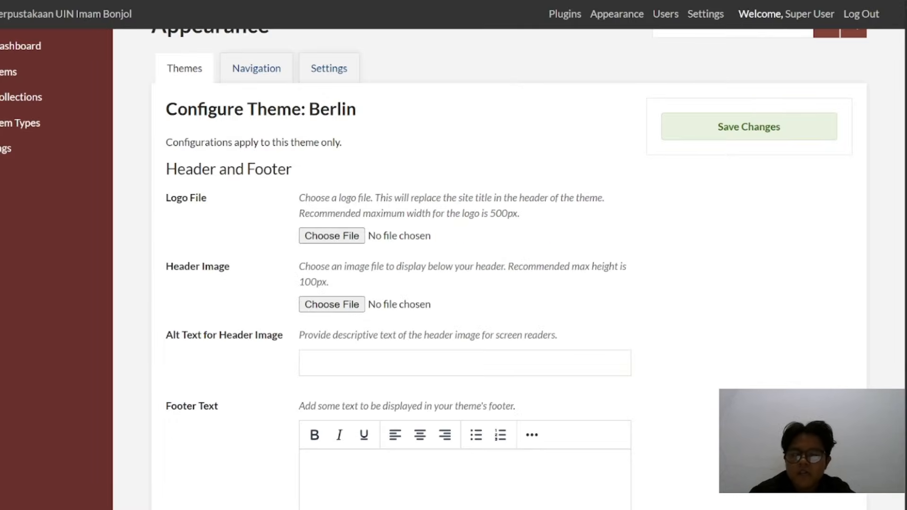
pyautogui.click(236, 1)
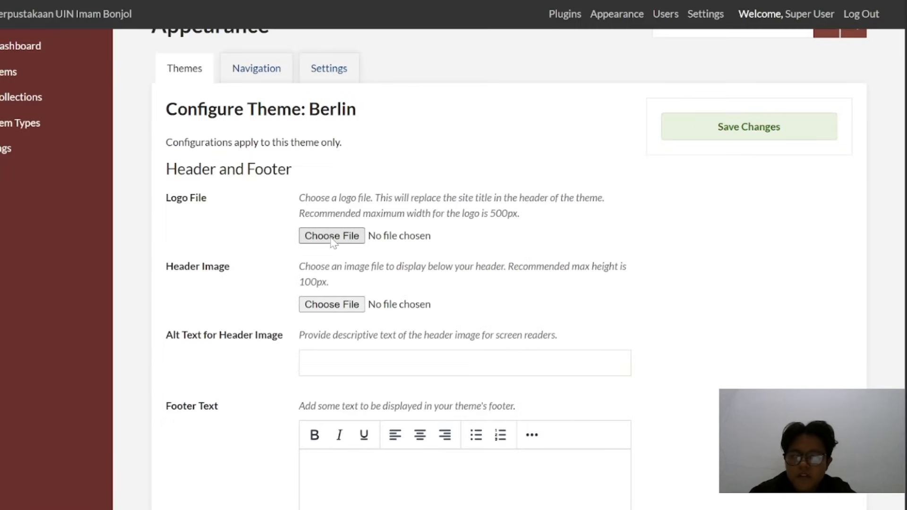
# Choose Header_logo_black_text.png from the Header_logo folder inside Bahan Latihan Penggunaan Omeka Classic as the Berlin theme's logo file
pyautogui.click(332, 236)
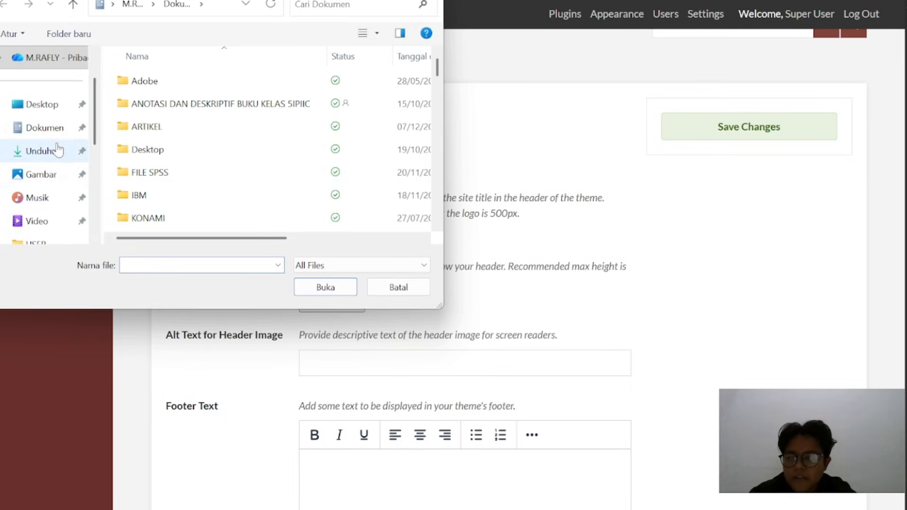
pyautogui.click(58, 150)
pyautogui.doubleClick(144, 95)
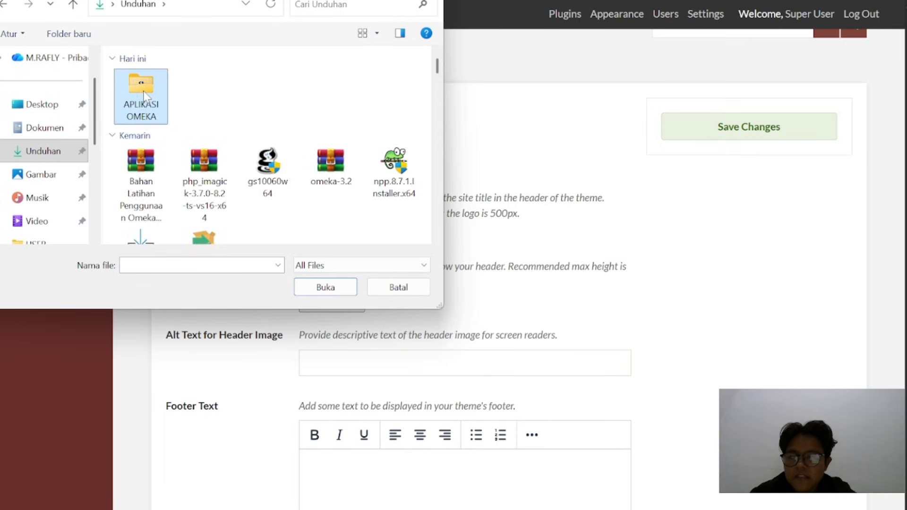
pyautogui.scroll(-1, 210, 179)
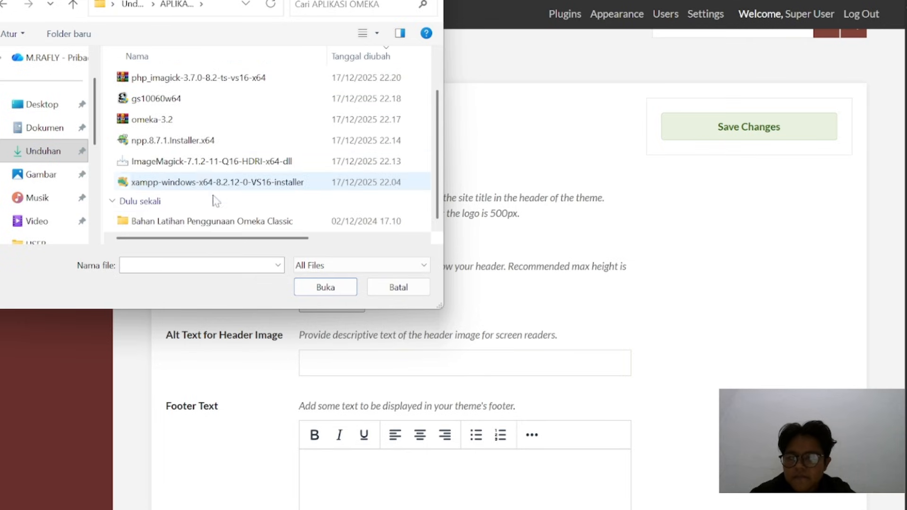
pyautogui.doubleClick(219, 220)
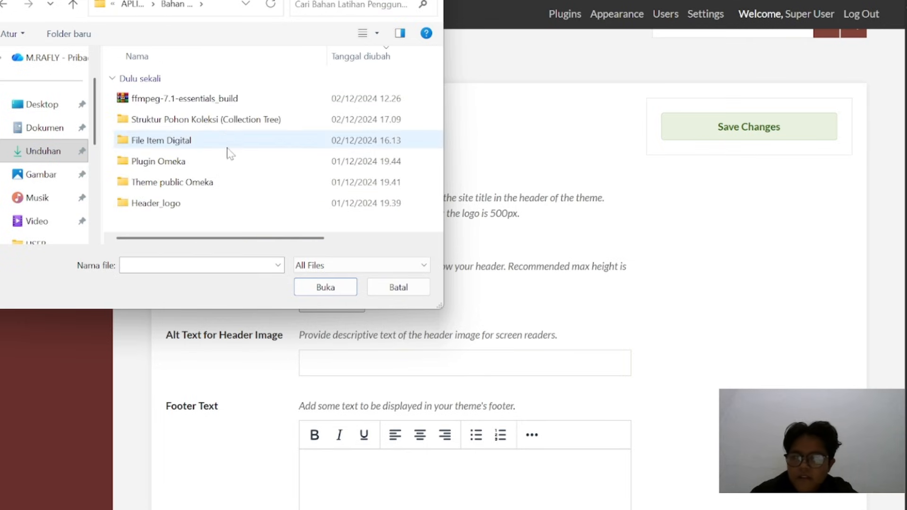
pyautogui.doubleClick(220, 204)
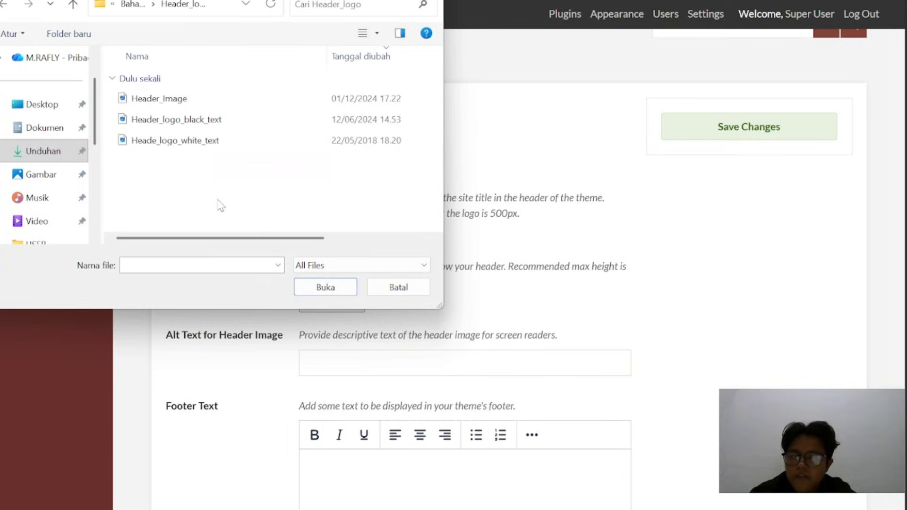
pyautogui.click(250, 124)
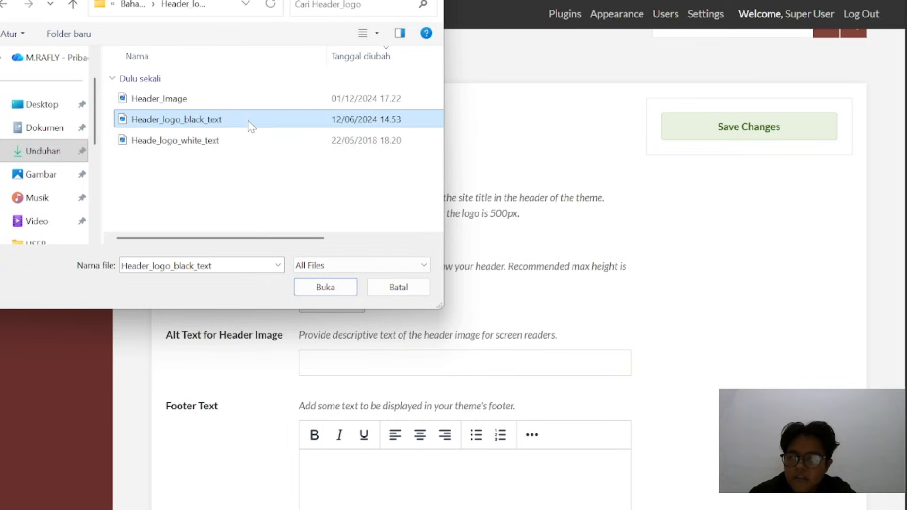
pyautogui.click(326, 287)
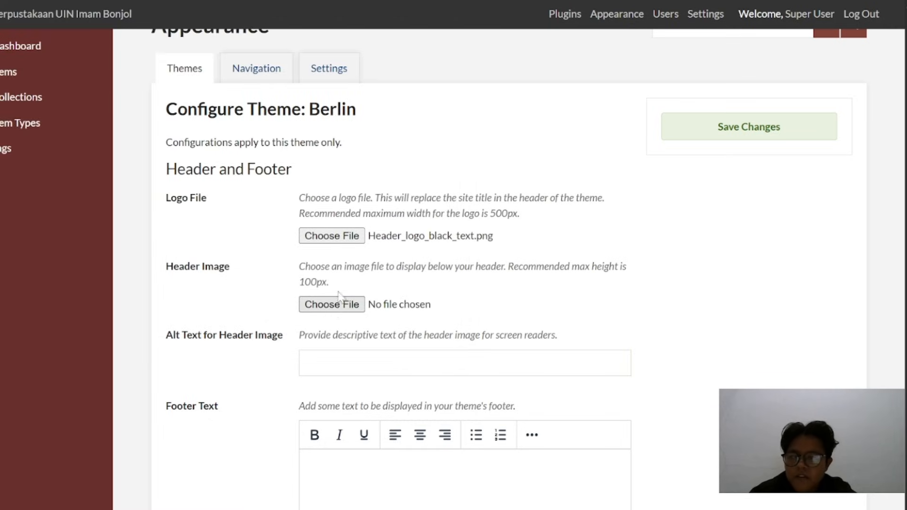
# Choose Header_Image.png as the Berlin theme's header image and save the theme configuration
pyautogui.click(339, 299)
pyautogui.click(190, 101)
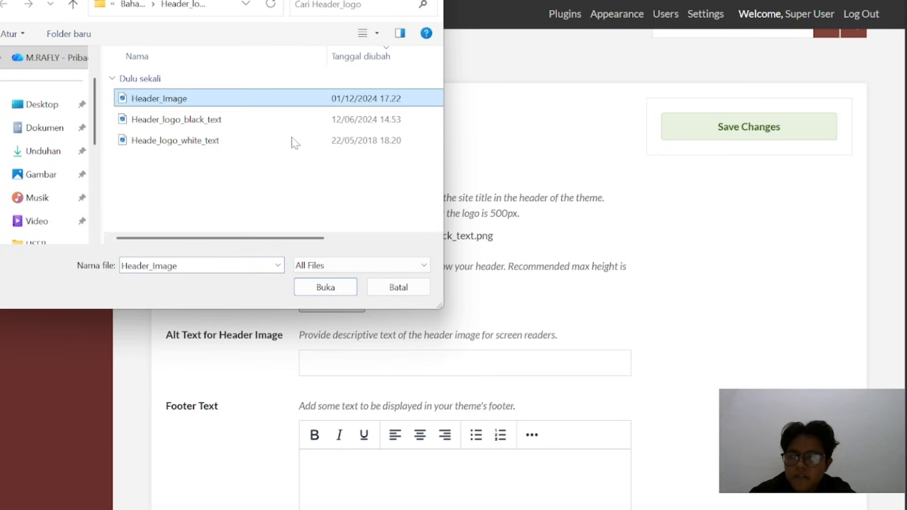
pyautogui.click(341, 288)
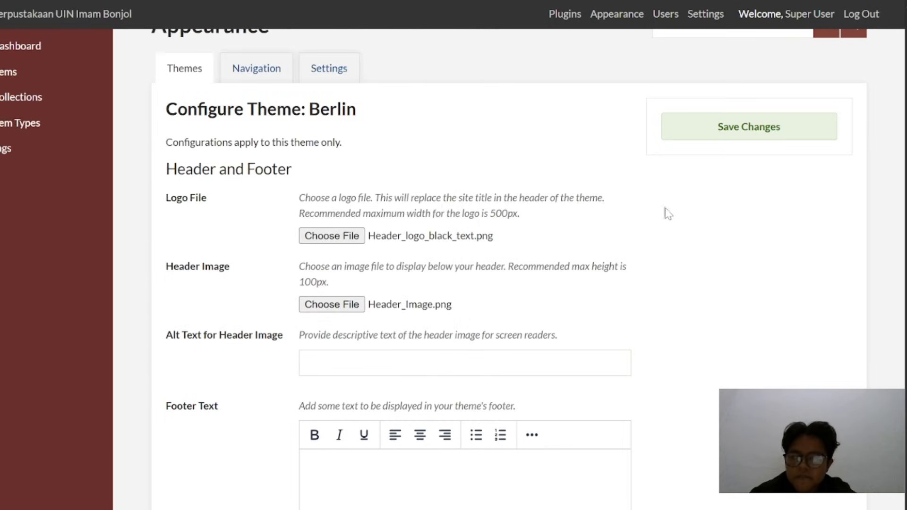
pyautogui.click(753, 128)
pyautogui.scroll(-3, 285, 215)
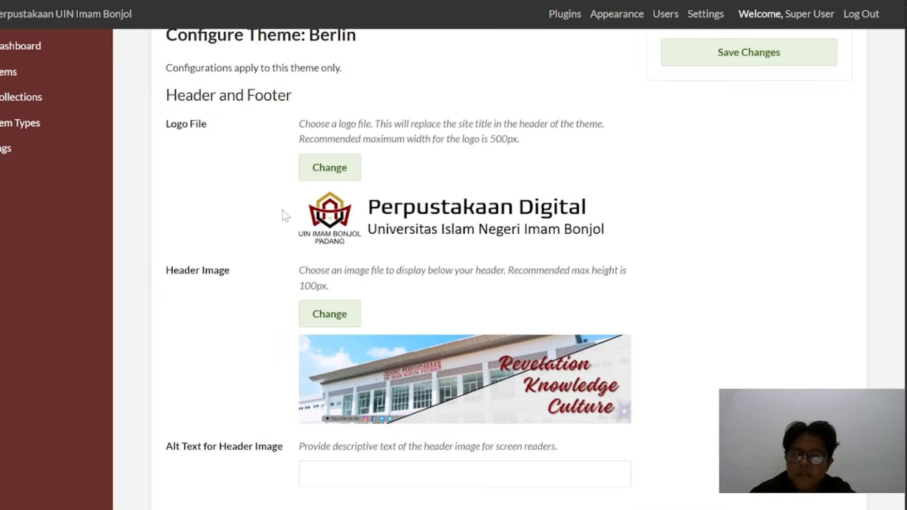
# Reload the public site to check the logo and header image, and review the saved Berlin theme configuration
pyautogui.scroll(-2, 284, 215)
pyautogui.scroll(-3, 331, 236)
pyautogui.scroll(5, 526, 312)
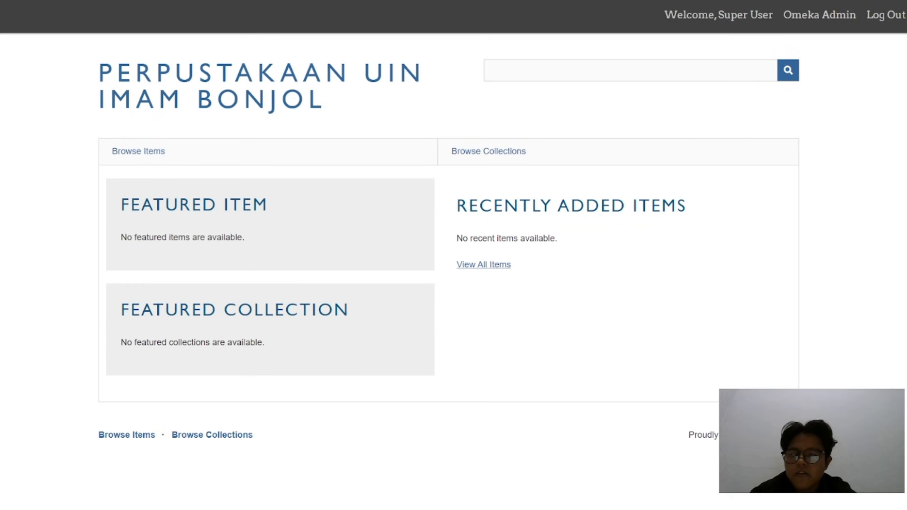
pyautogui.press('F5')
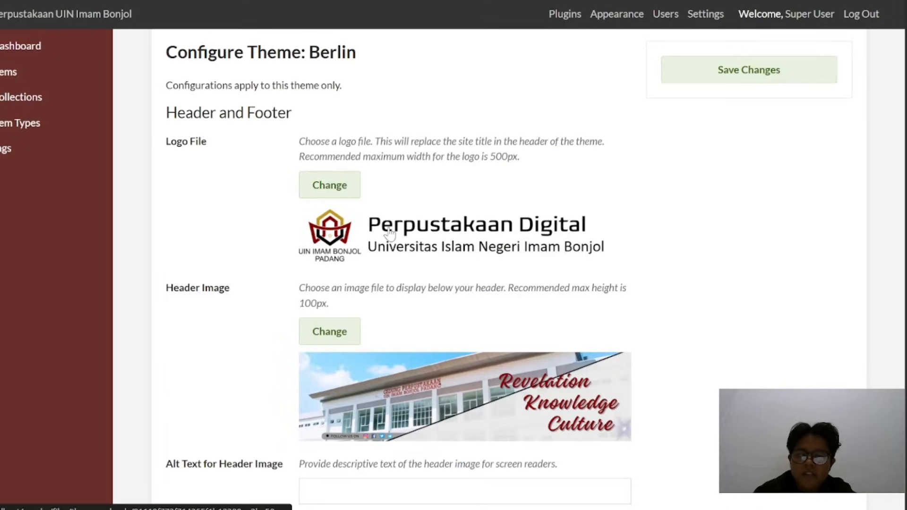
pyautogui.scroll(-5, 383, 173)
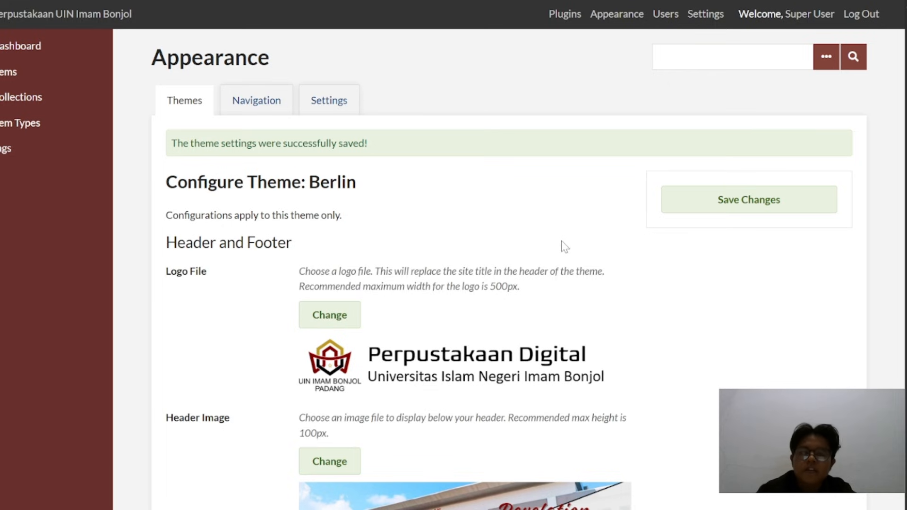
pyautogui.scroll(-1, 562, 241)
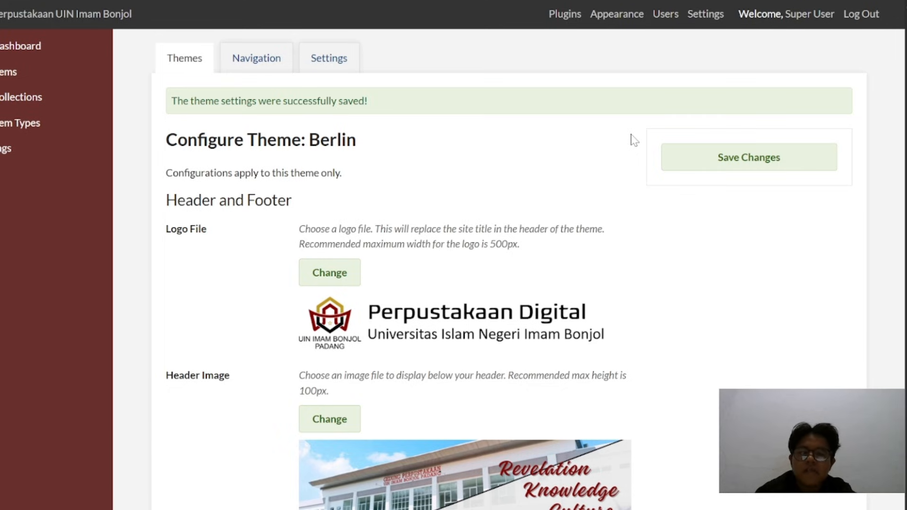
# Open the admin plugin list, then copy the PdfEmbed, Html5Media, Geolocation and CollectionTree archives from the Plugin Omeka folder in File Explorer
pyautogui.click(565, 21)
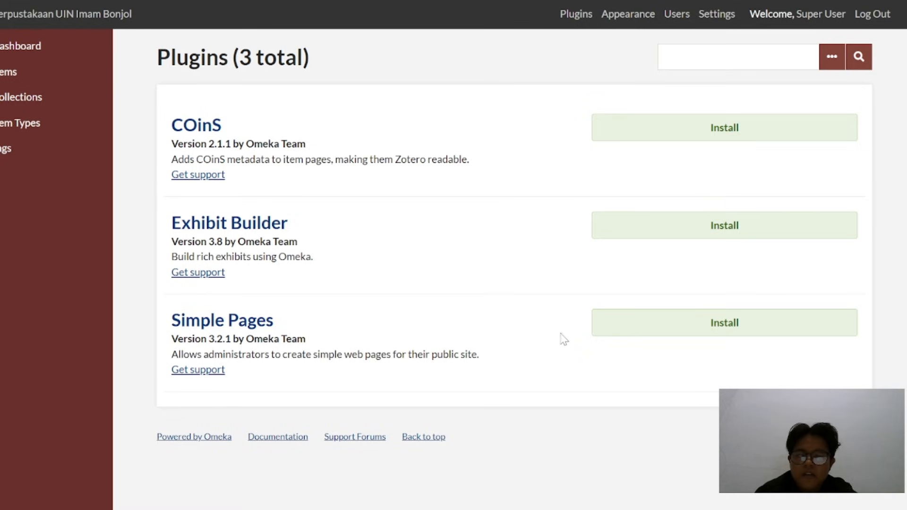
pyautogui.moveTo(475, 506)
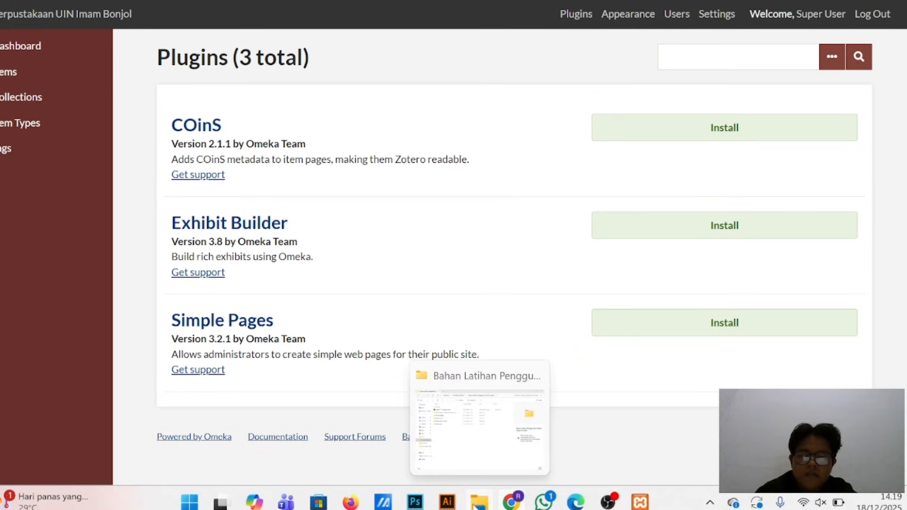
pyautogui.click(494, 425)
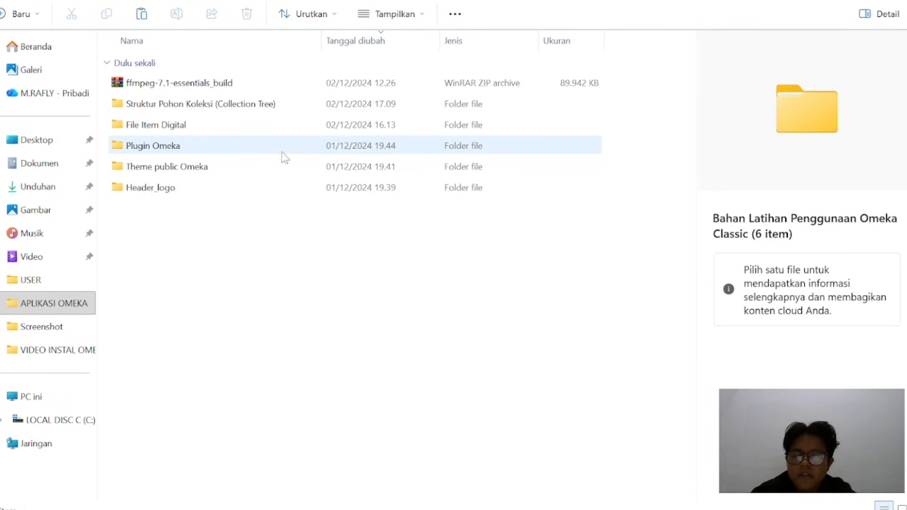
pyautogui.doubleClick(255, 148)
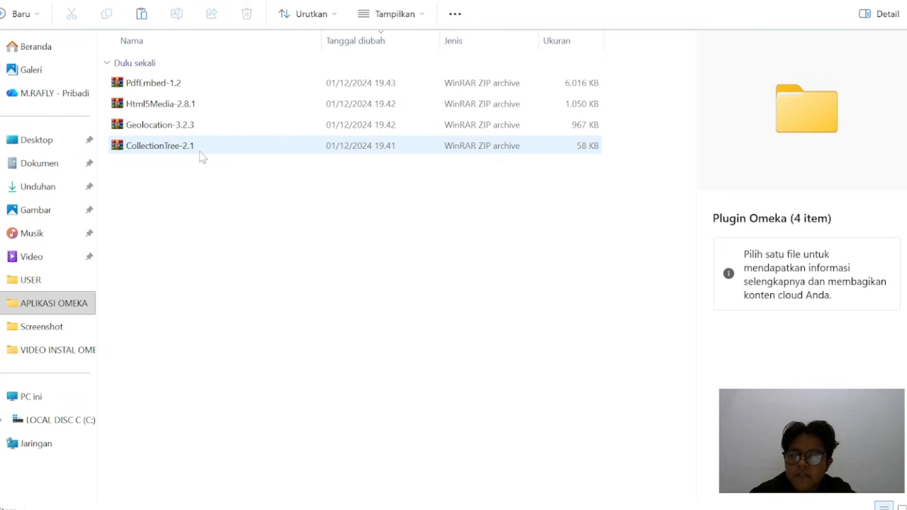
pyautogui.moveTo(191, 166); pyautogui.dragTo(208, 87)
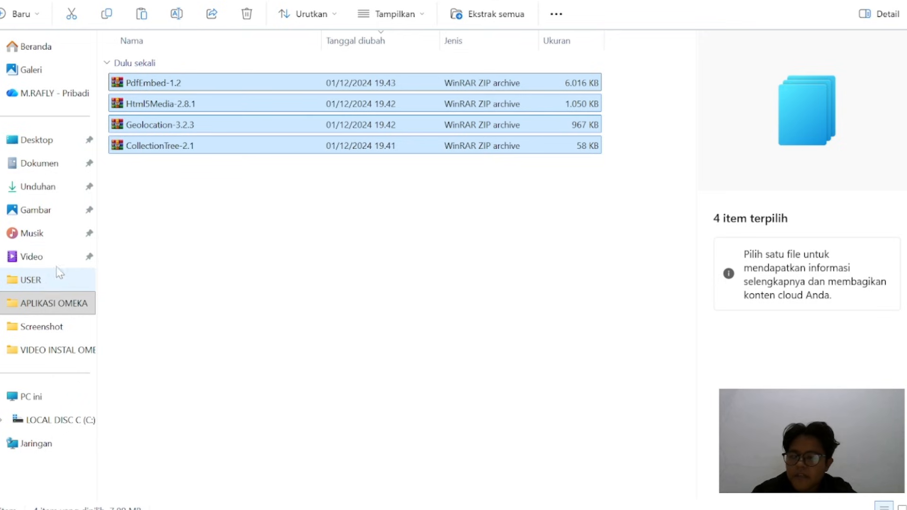
# Paste the four copied plugin archives into the plugins folder of C:\xampp\htdocs\omeka
pyautogui.click(61, 418)
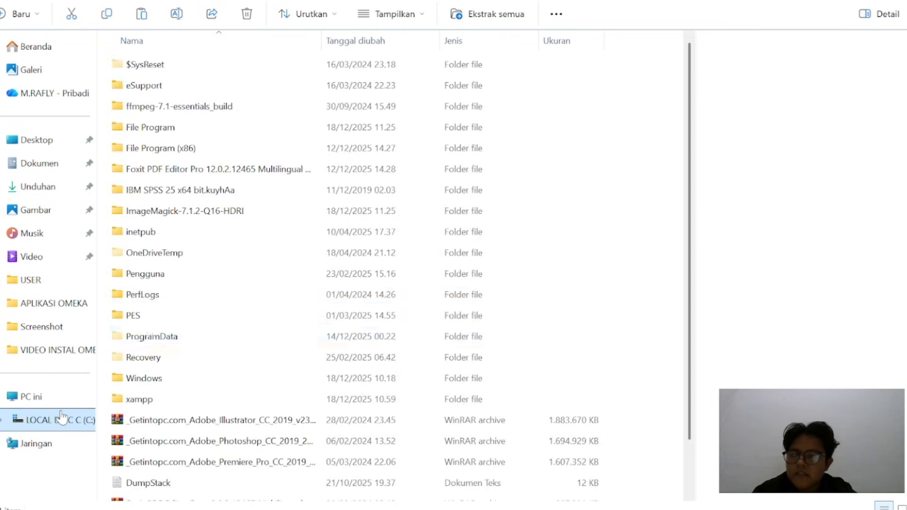
pyautogui.doubleClick(175, 399)
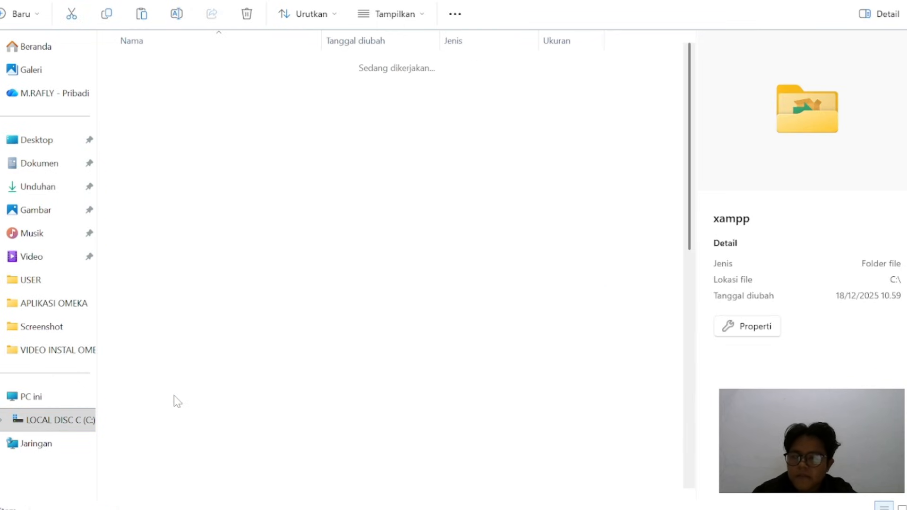
pyautogui.doubleClick(207, 147)
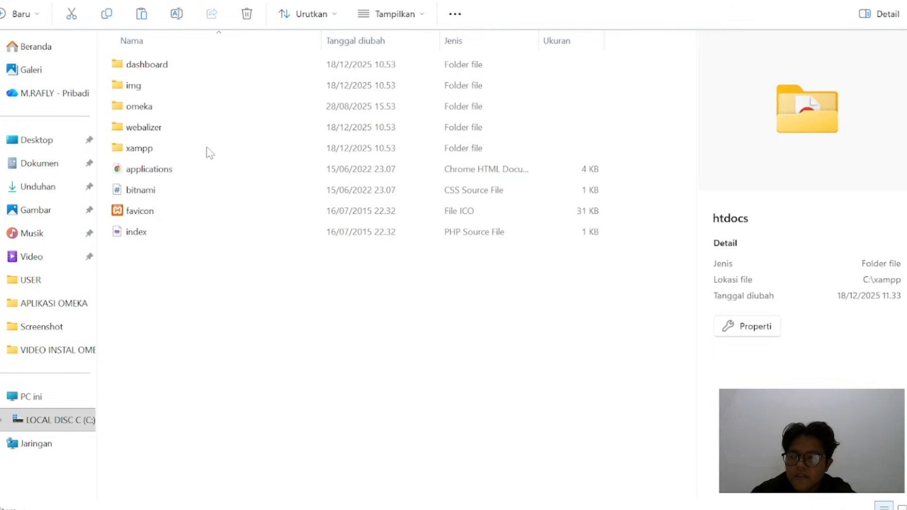
pyautogui.doubleClick(192, 108)
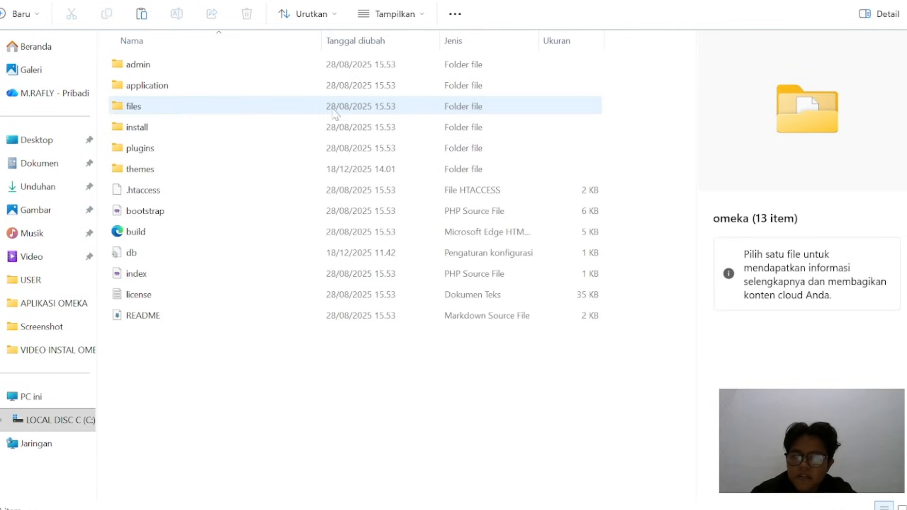
pyautogui.doubleClick(213, 149)
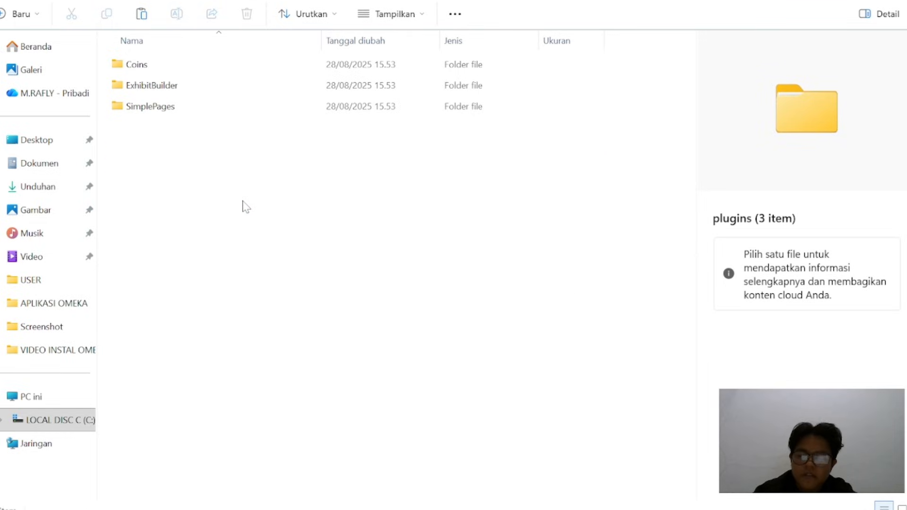
pyautogui.hotkey('ctrl', 'v')
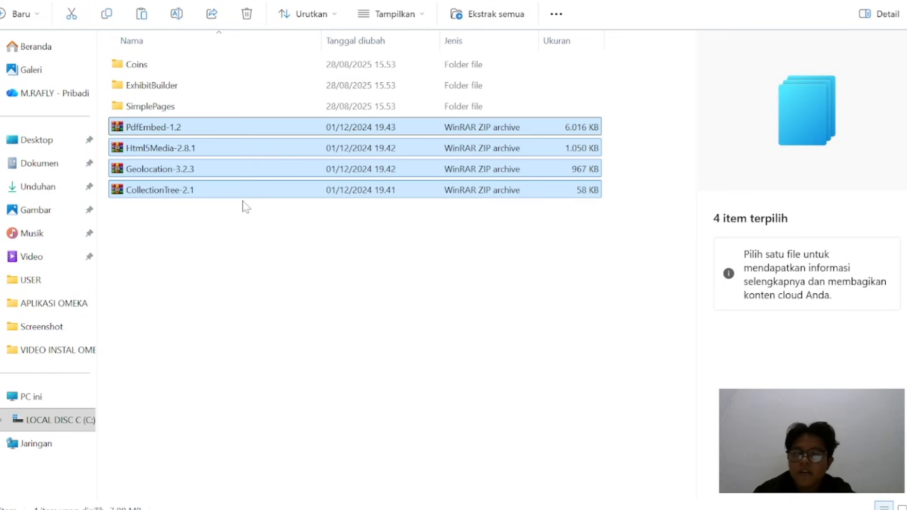
# Extract the four plugin archives directly into the plugins folder with WinRAR and delete the ZIP files
pyautogui.rightClick(214, 135)
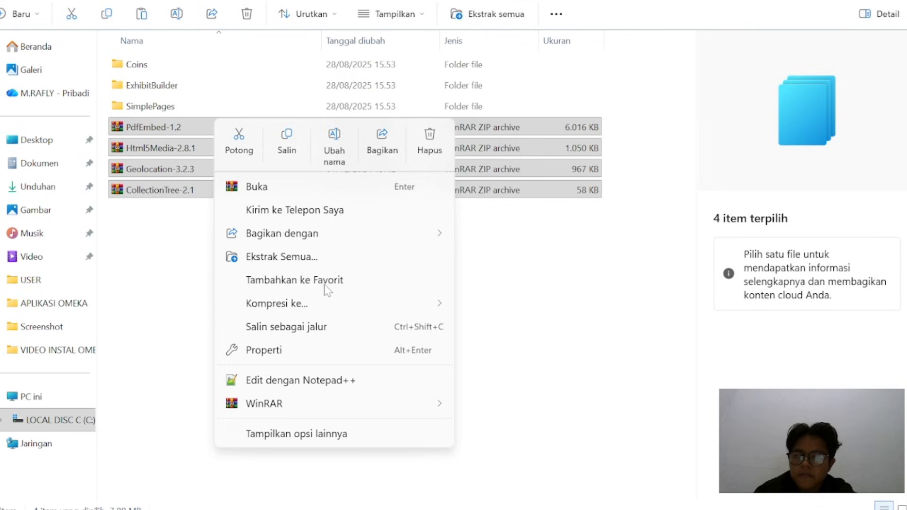
pyautogui.moveTo(339, 400)
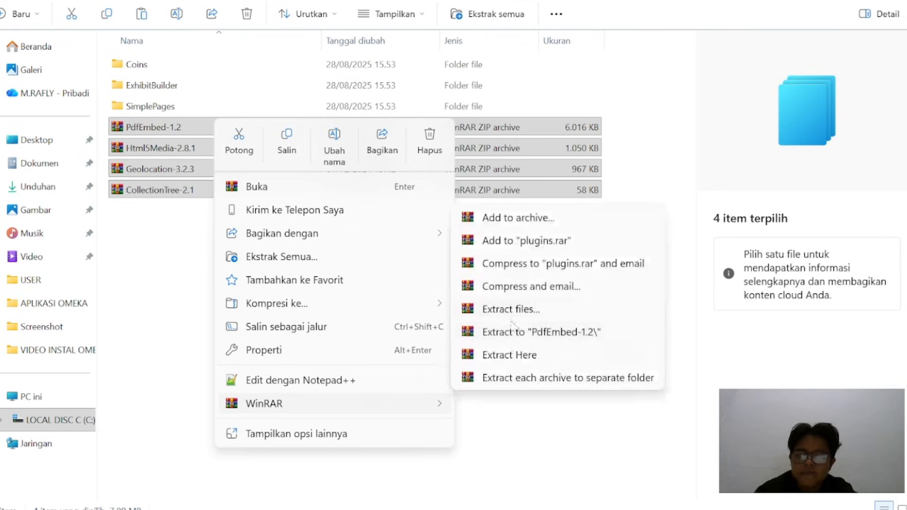
pyautogui.click(516, 356)
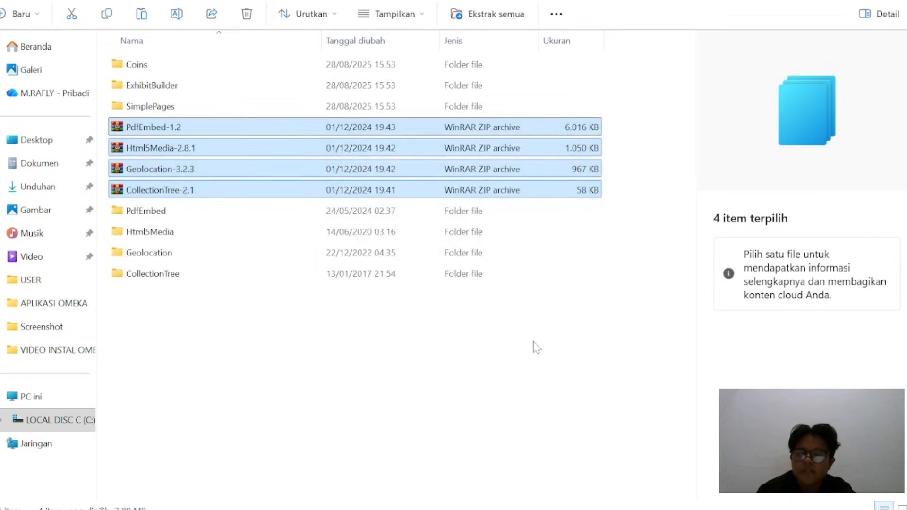
pyautogui.click(247, 15)
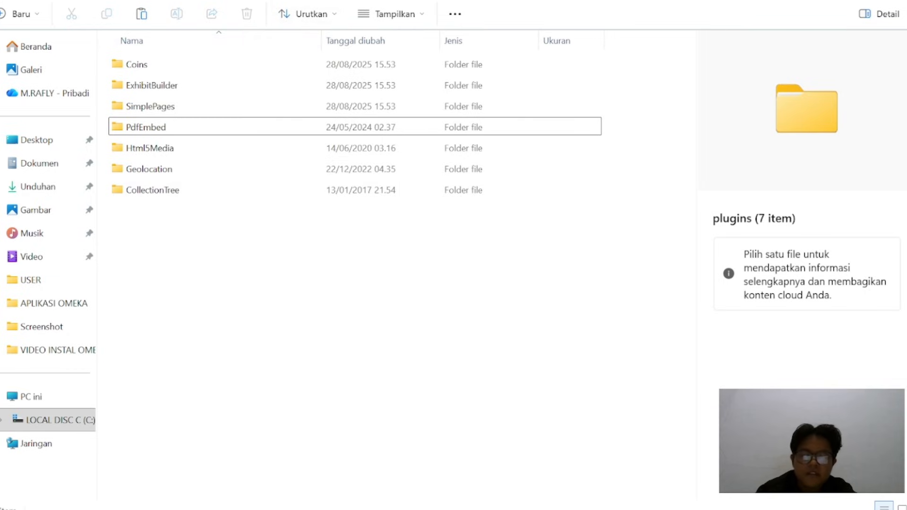
# Switch to Chrome, reload the Omeka plugin list and look through the available plugins
pyautogui.moveTo(511, 501)
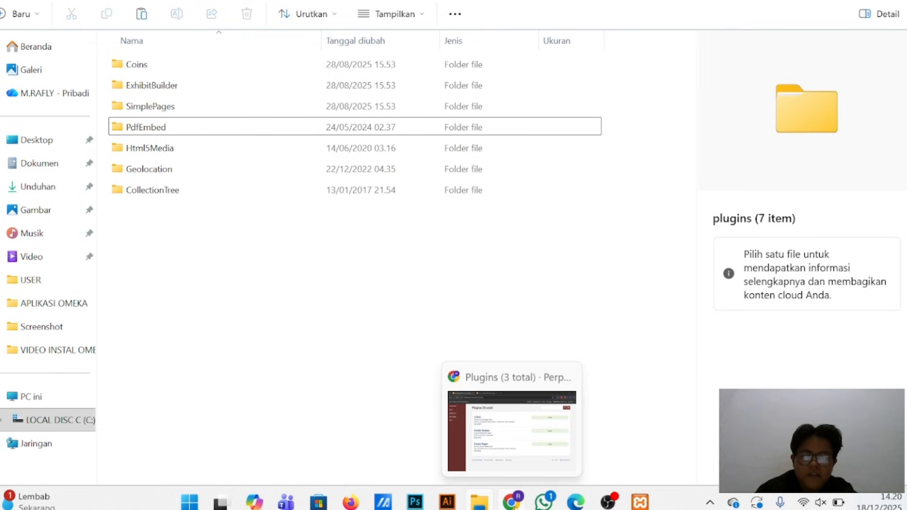
pyautogui.click(511, 440)
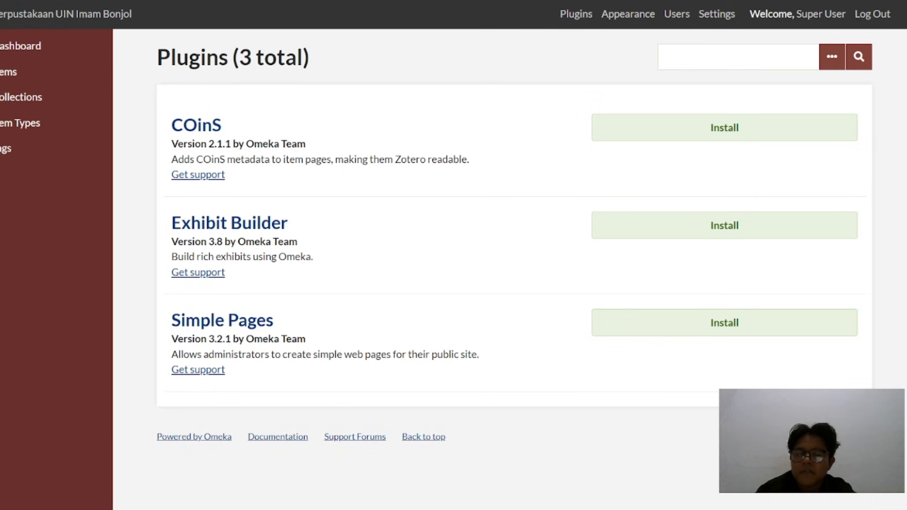
pyautogui.press('F5')
pyautogui.scroll(-7, 352, 190)
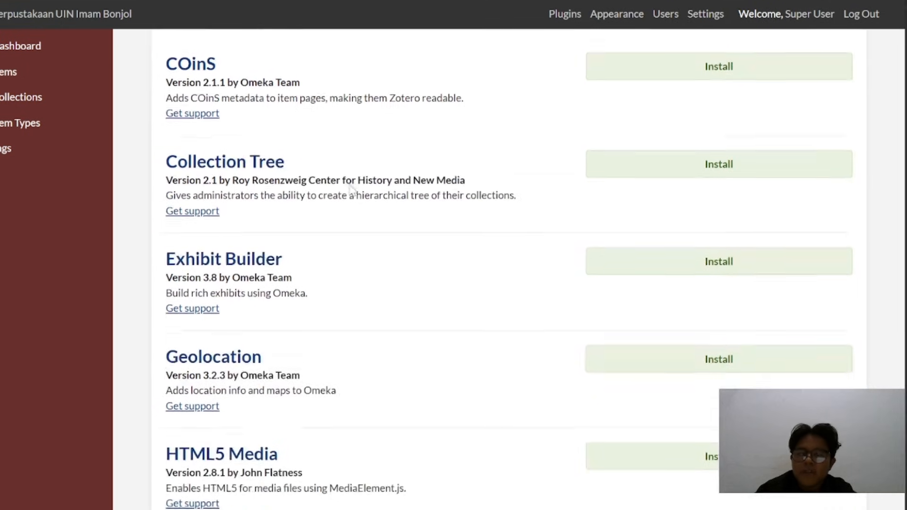
pyautogui.scroll(7, 352, 190)
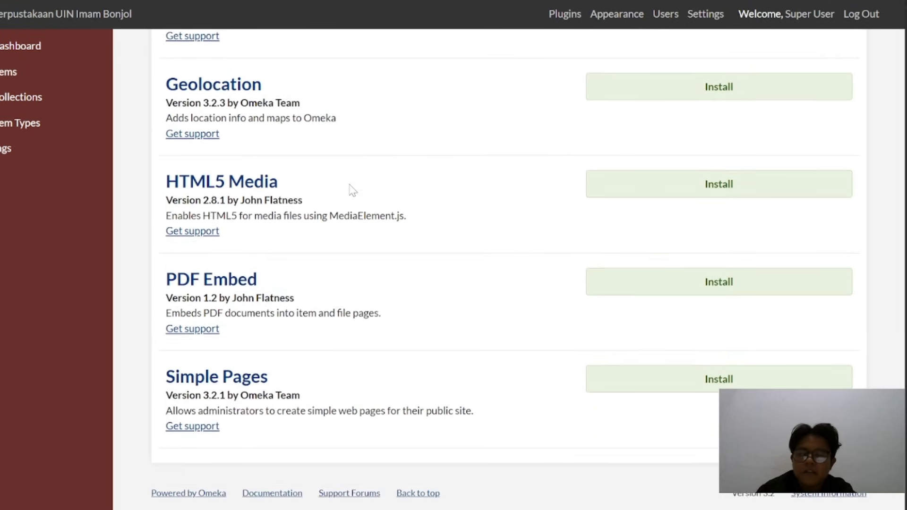
pyautogui.scroll(-1, 352, 190)
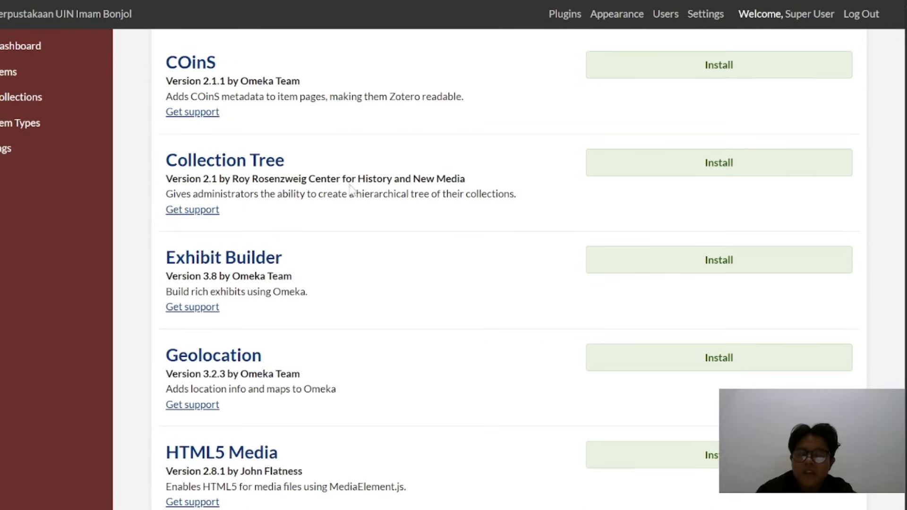
# Install the Collection Tree plugin, enable alphabetical ordering and save its configuration
pyautogui.click(675, 176)
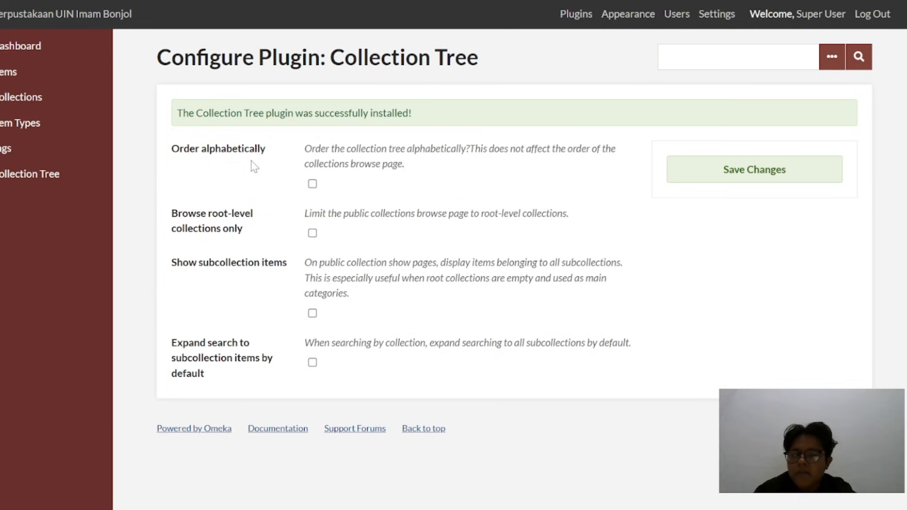
pyautogui.click(312, 184)
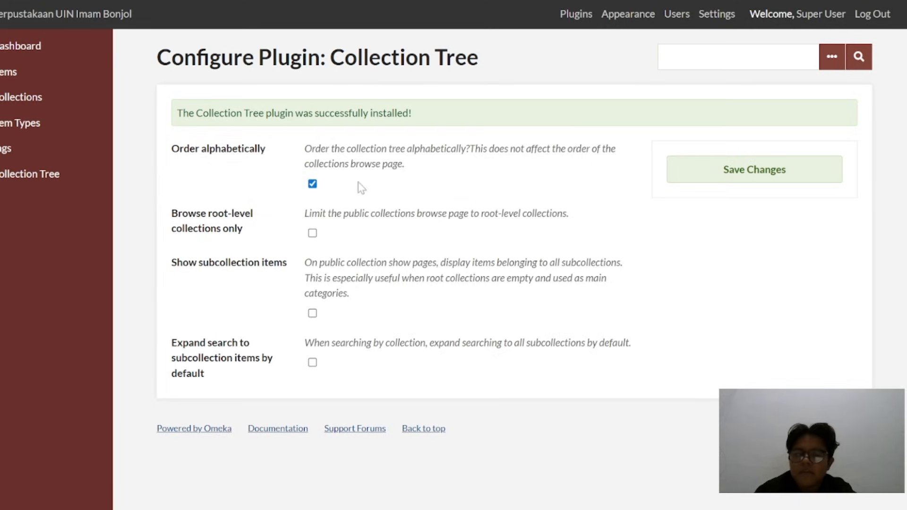
pyautogui.click(719, 171)
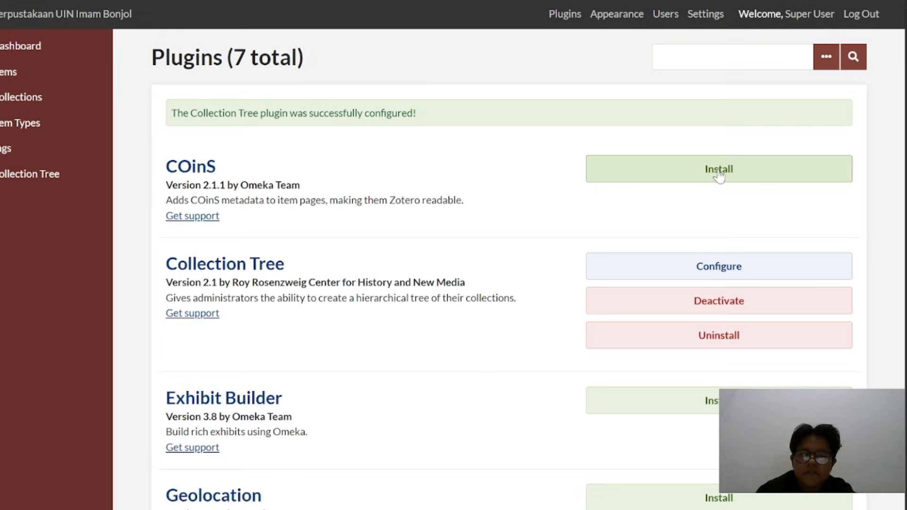
# Install the Geolocation plugin and save its configuration with the default settings
pyautogui.scroll(-4, 406, 315)
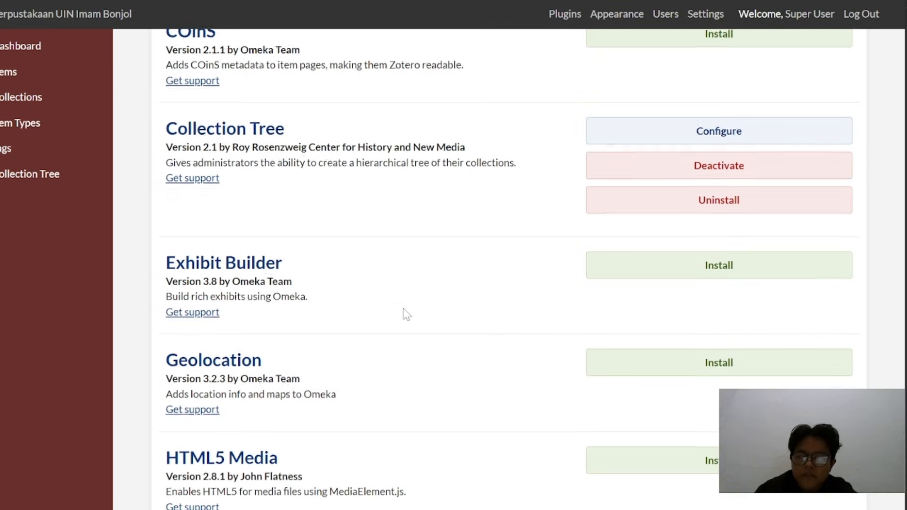
pyautogui.scroll(-3, 406, 314)
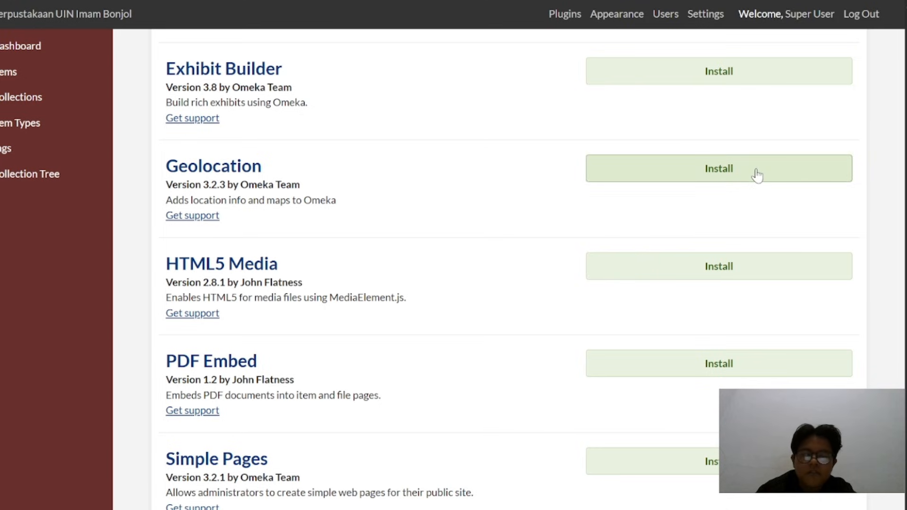
pyautogui.click(757, 175)
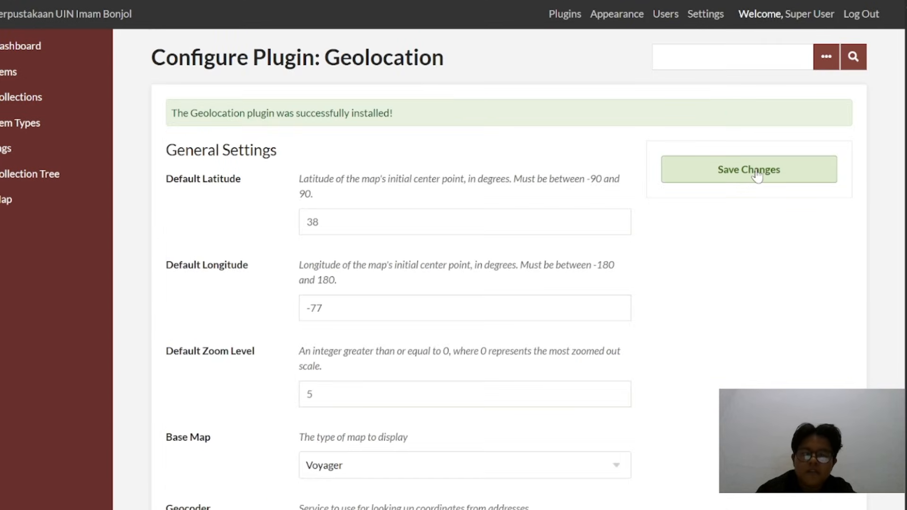
pyautogui.click(717, 178)
# Install the HTML5 Media plugin and save its configuration with the default settings
pyautogui.scroll(-3, 423, 275)
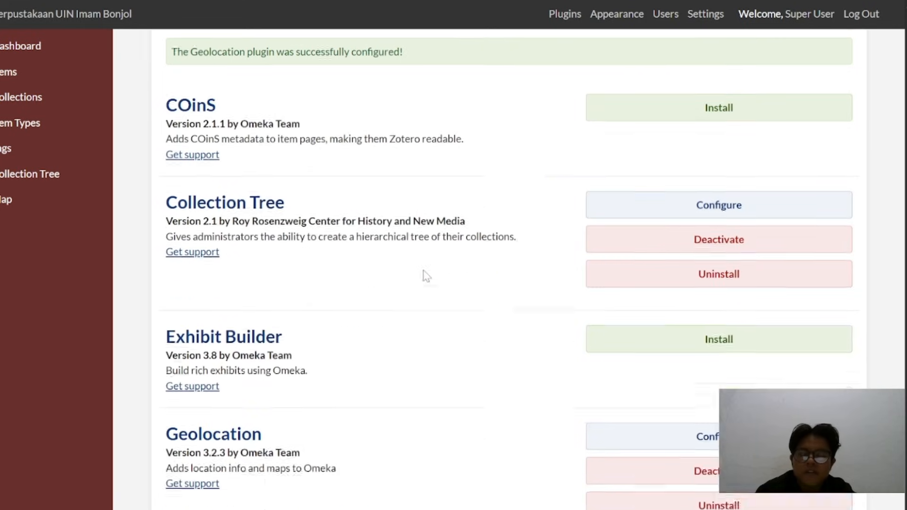
pyautogui.scroll(-2, 427, 276)
pyautogui.scroll(-3, 426, 276)
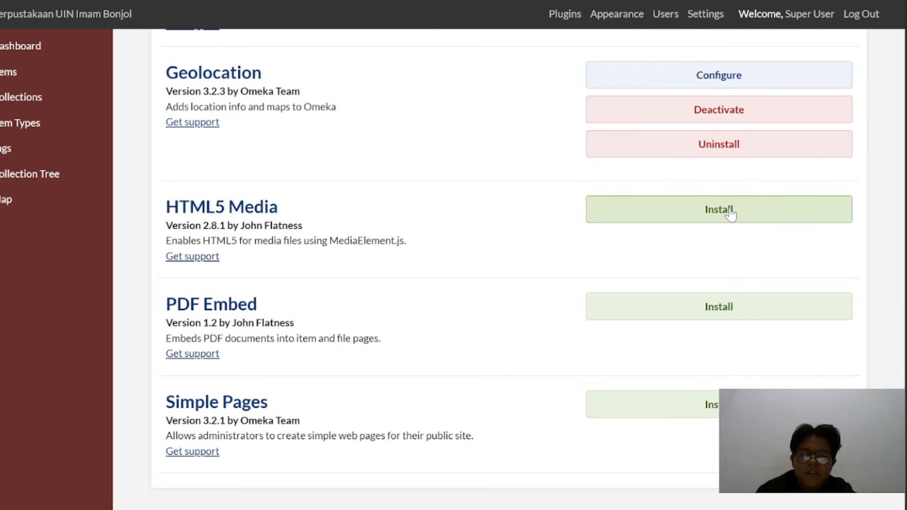
pyautogui.click(730, 214)
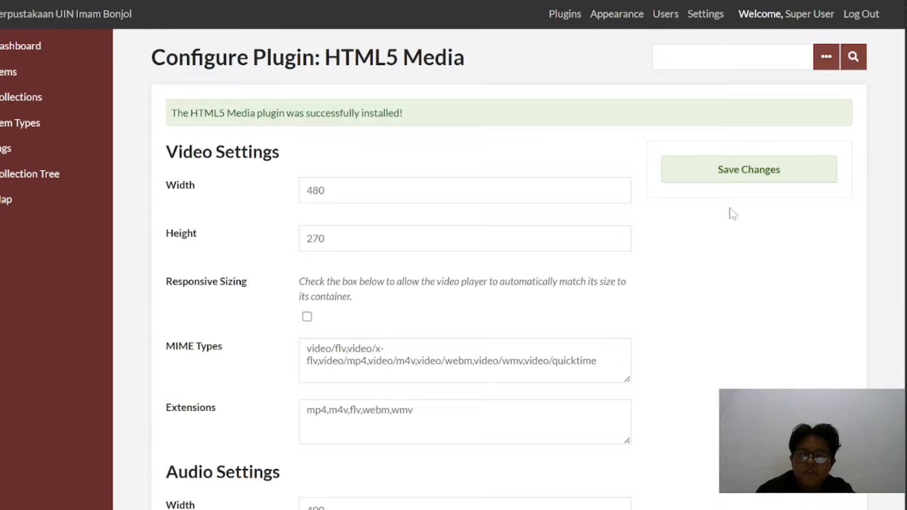
pyautogui.click(715, 180)
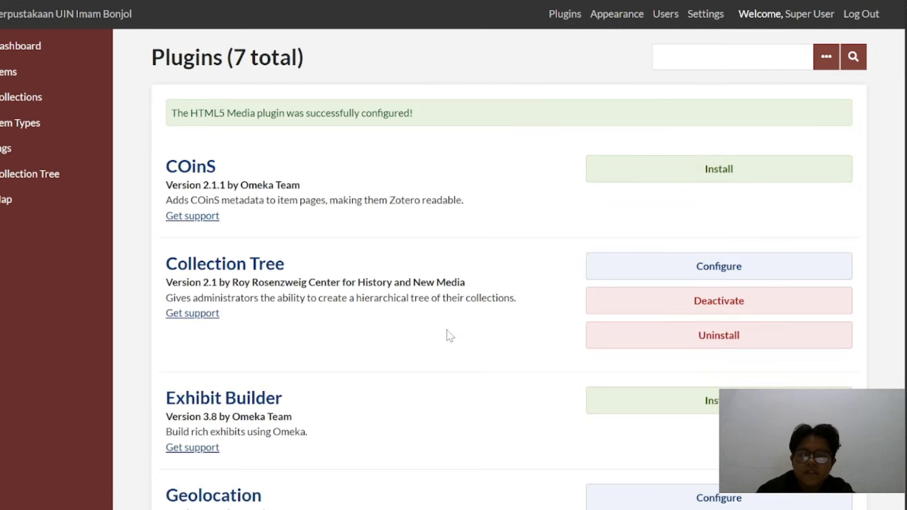
# Install the PDF Embed plugin and save its configuration with the default height and embed type
pyautogui.scroll(-5, 449, 334)
pyautogui.scroll(-3, 446, 334)
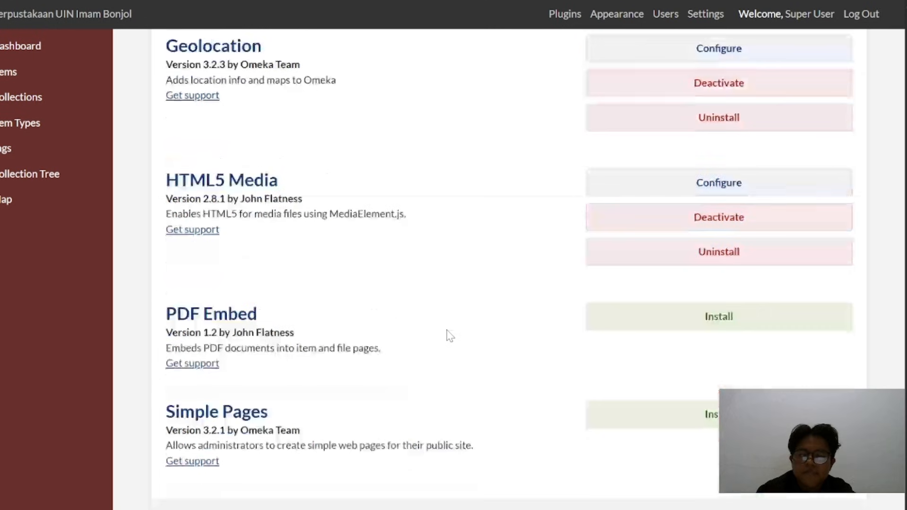
pyautogui.click(717, 325)
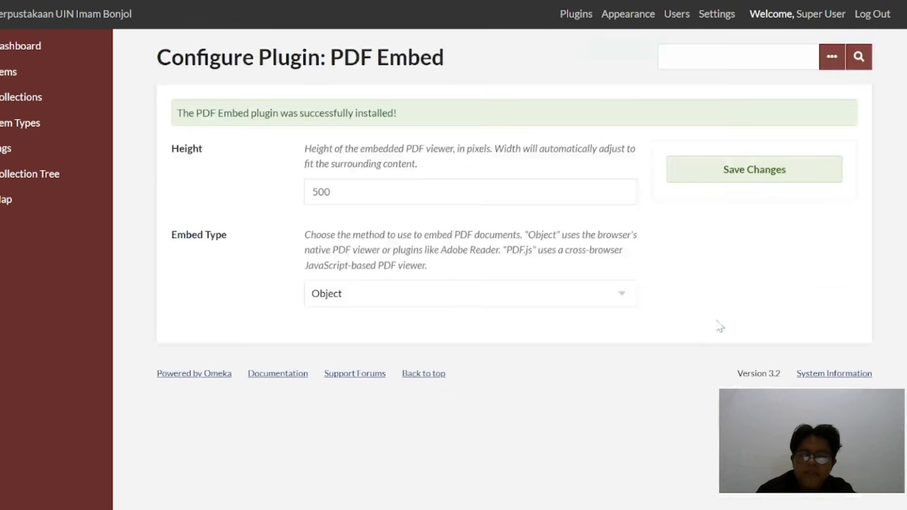
pyautogui.click(726, 171)
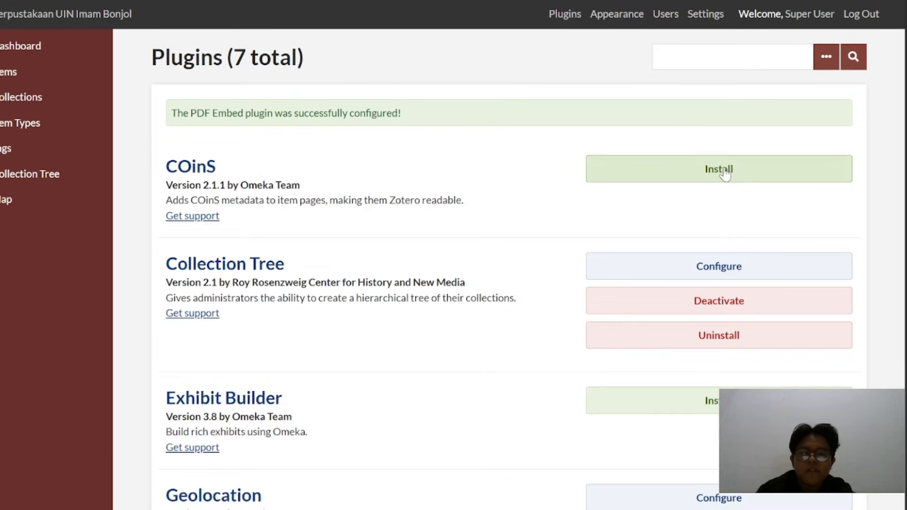
# Look through the plugin list to check which plugins are installed and which are still available to install
pyautogui.scroll(-5, 509, 258)
pyautogui.scroll(-4, 508, 257)
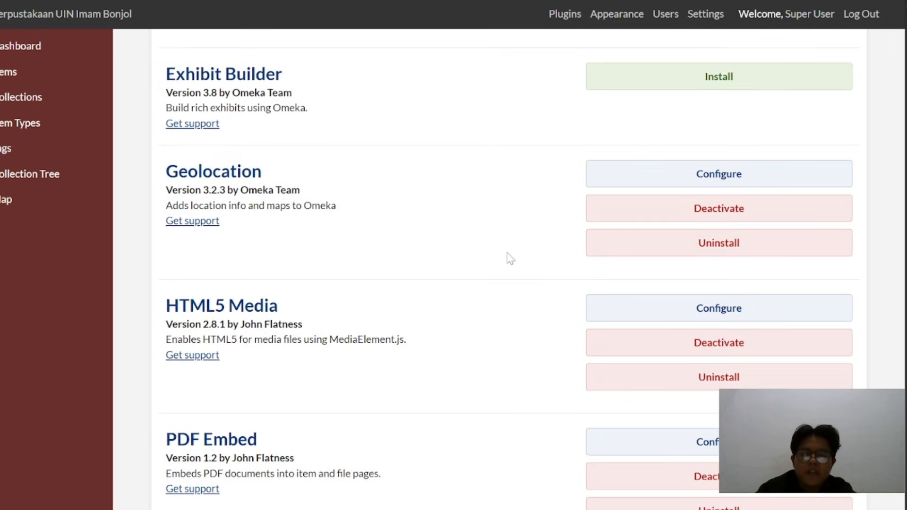
pyautogui.scroll(10, 506, 257)
pyautogui.scroll(-2, 508, 270)
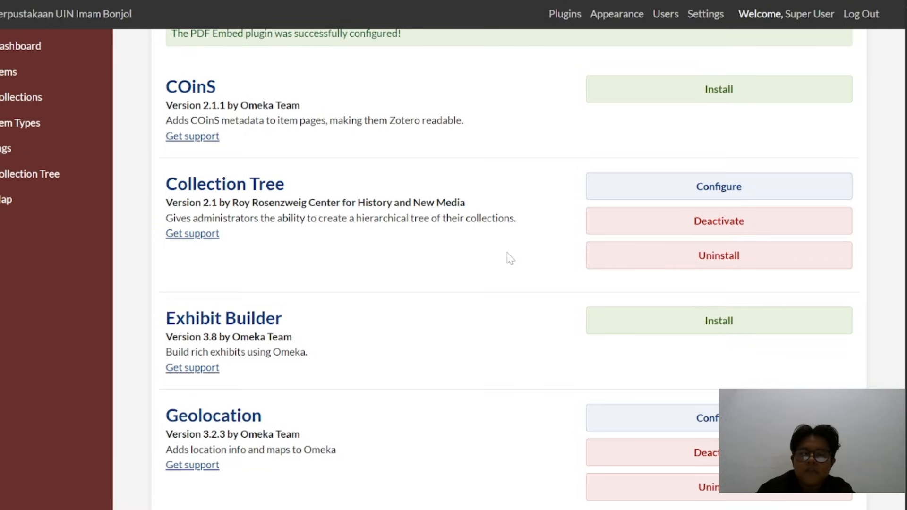
pyautogui.scroll(2, 510, 258)
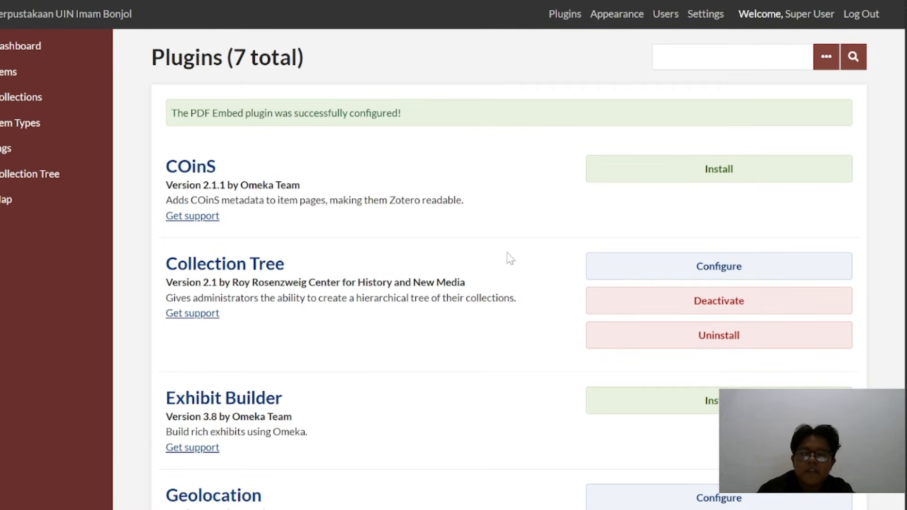
pyautogui.scroll(-4, 508, 258)
pyautogui.scroll(4, 509, 257)
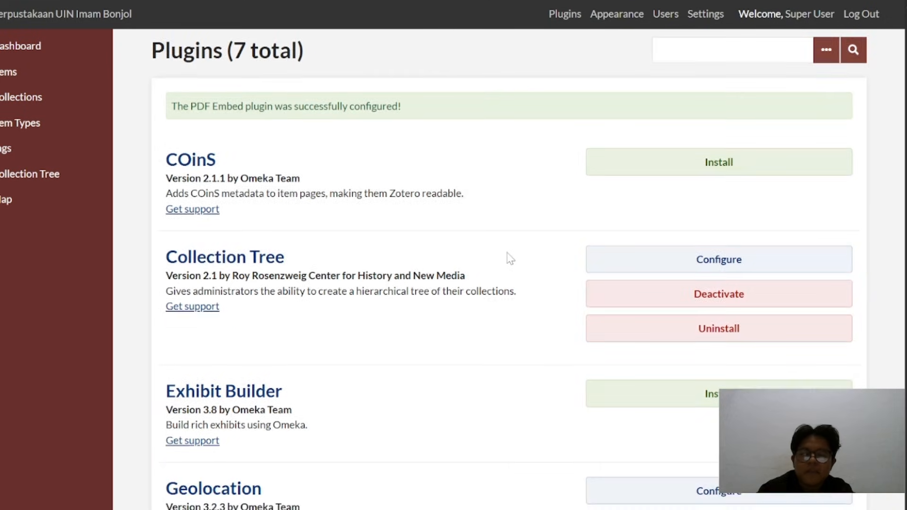
pyautogui.scroll(-3, 508, 258)
pyautogui.scroll(-5, 509, 258)
pyautogui.scroll(8, 509, 257)
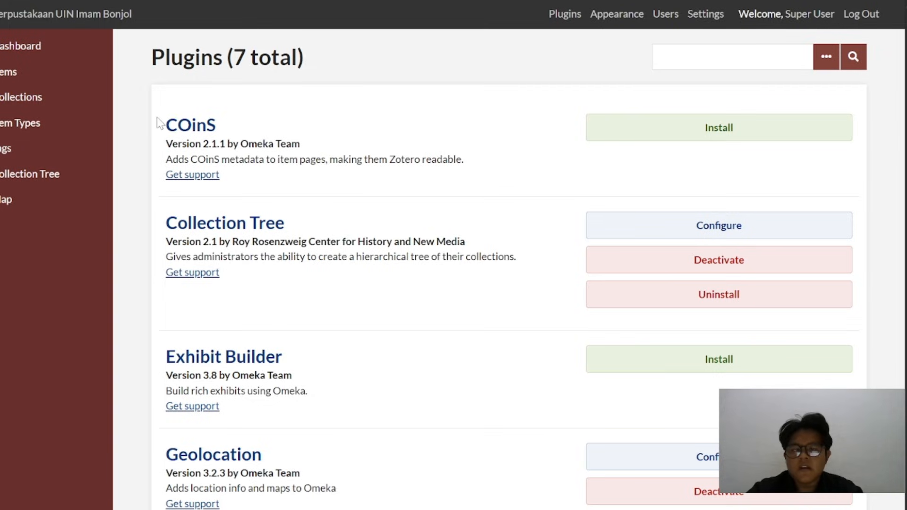
# Open the Collections page, switch to File Explorer and examine the Collection Tree PDF in the folder Struktur Pohon Koleksi (Collection Tree)
pyautogui.click(33, 101)
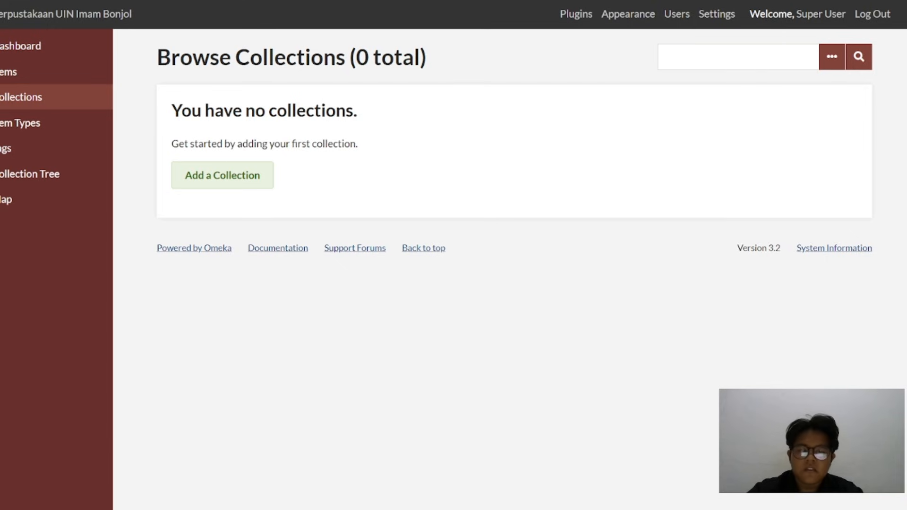
pyautogui.moveTo(472, 506)
pyautogui.click(483, 469)
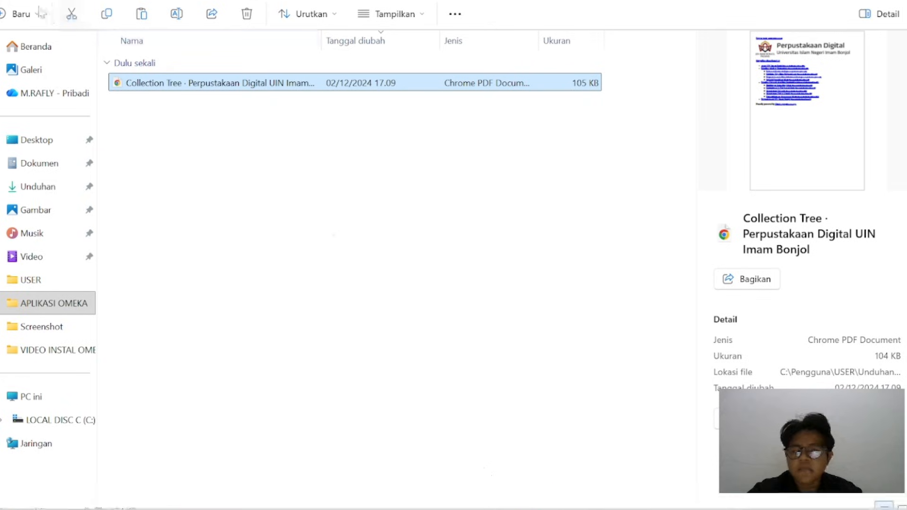
pyautogui.click(241, 0)
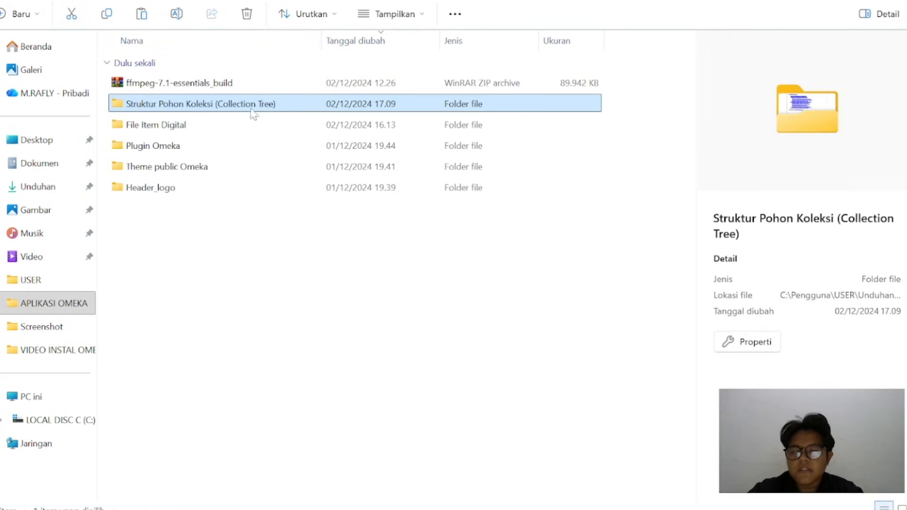
pyautogui.doubleClick(227, 110)
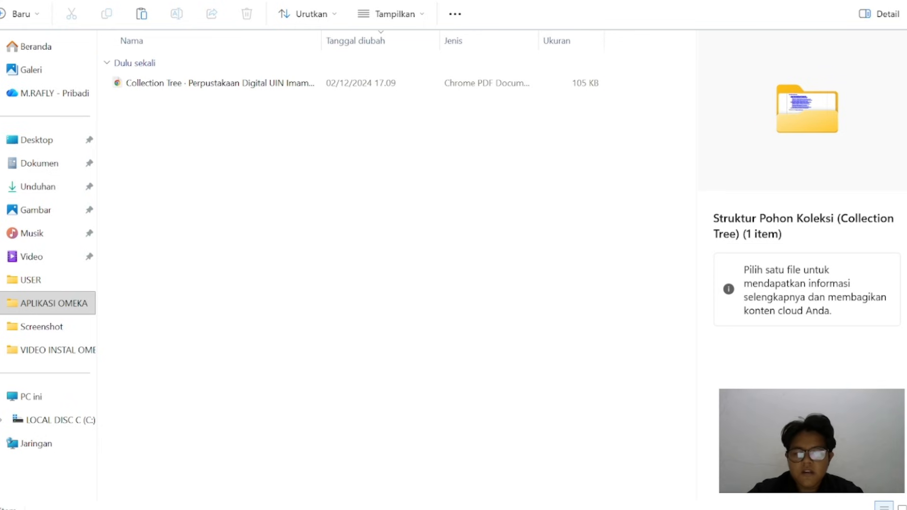
pyautogui.doubleClick(240, 84)
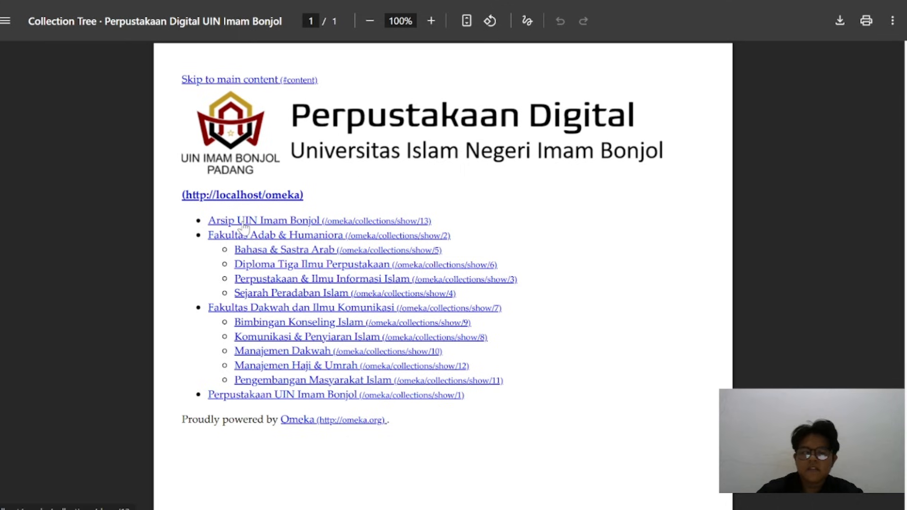
pyautogui.scroll(-1, 244, 228)
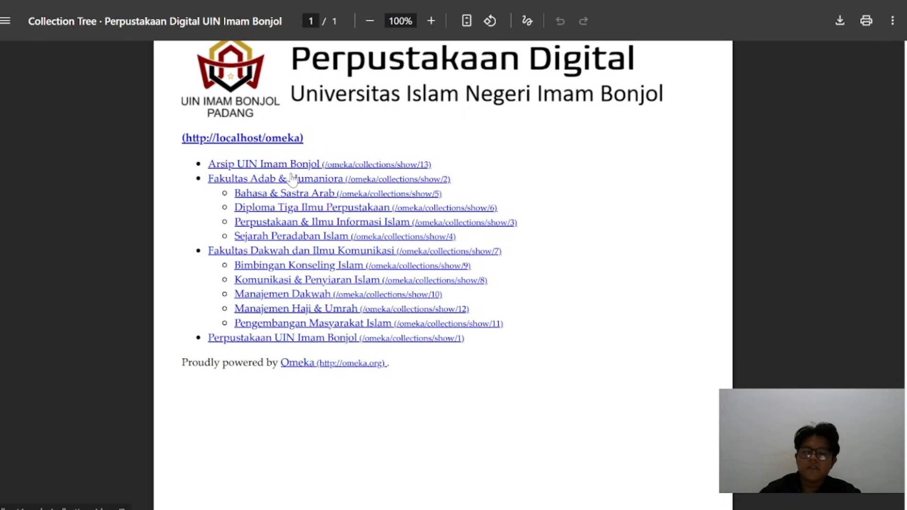
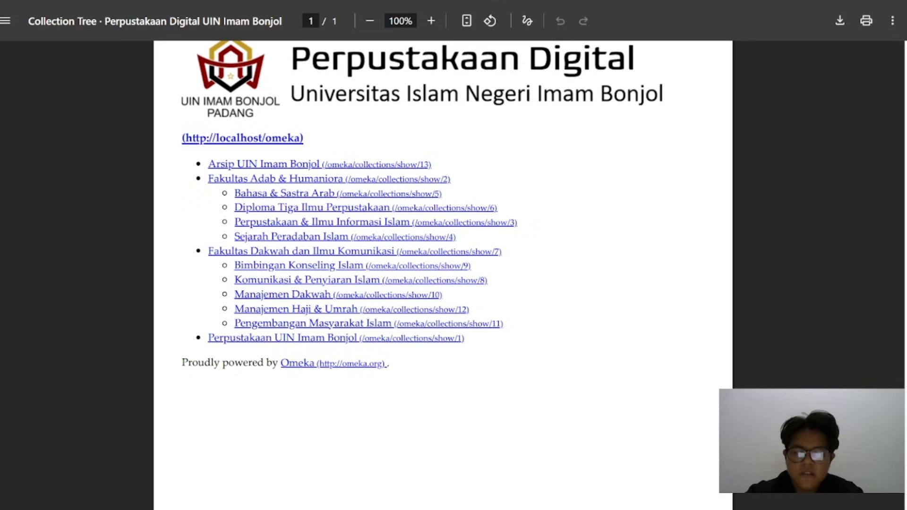
# Return to the Omeka admin and add a public collection titled "Arsip UIN Imam Bonjol"
pyautogui.moveTo(495, 504)
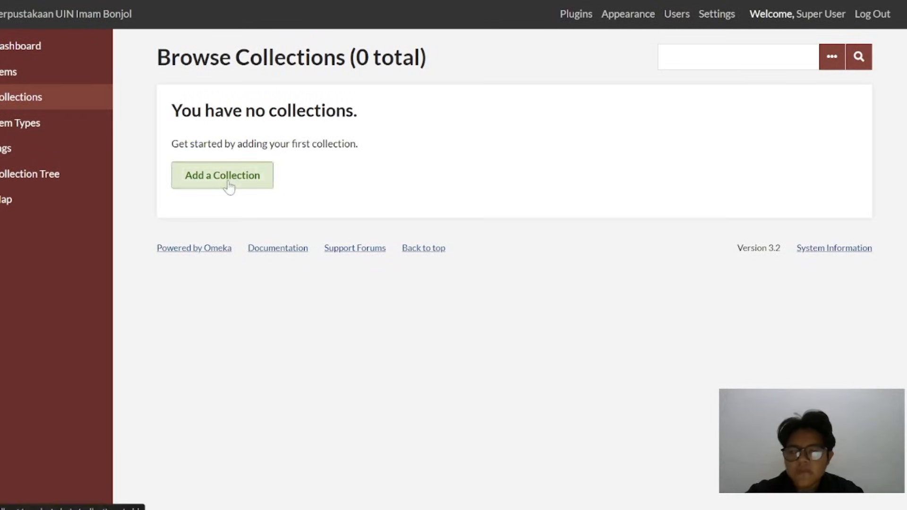
pyautogui.click(229, 187)
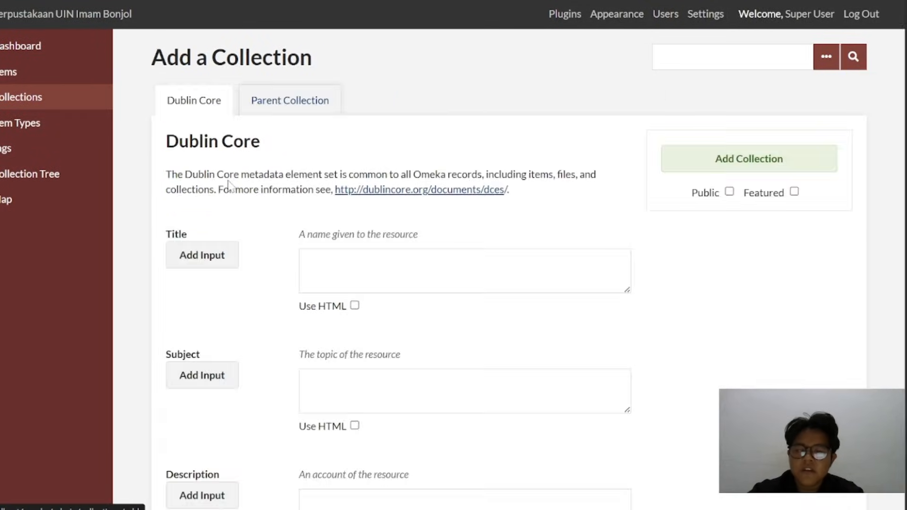
pyautogui.click(378, 269)
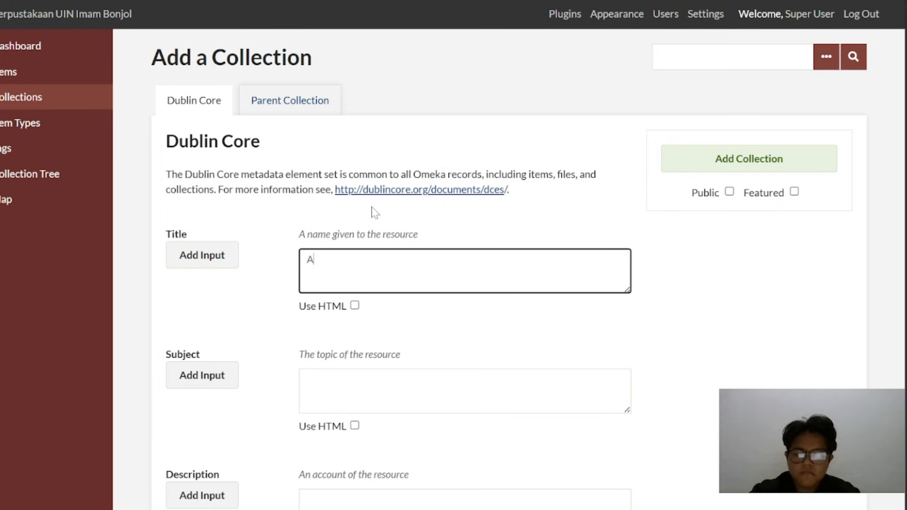
pyautogui.write('Arsip UIN')
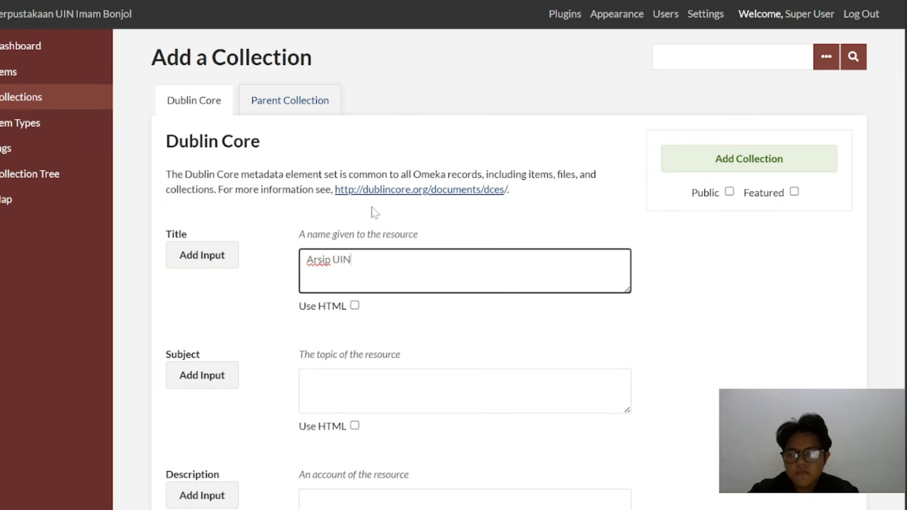
pyautogui.write(' Imam')
pyautogui.press('BackSpace')
pyautogui.press('BackSpace')
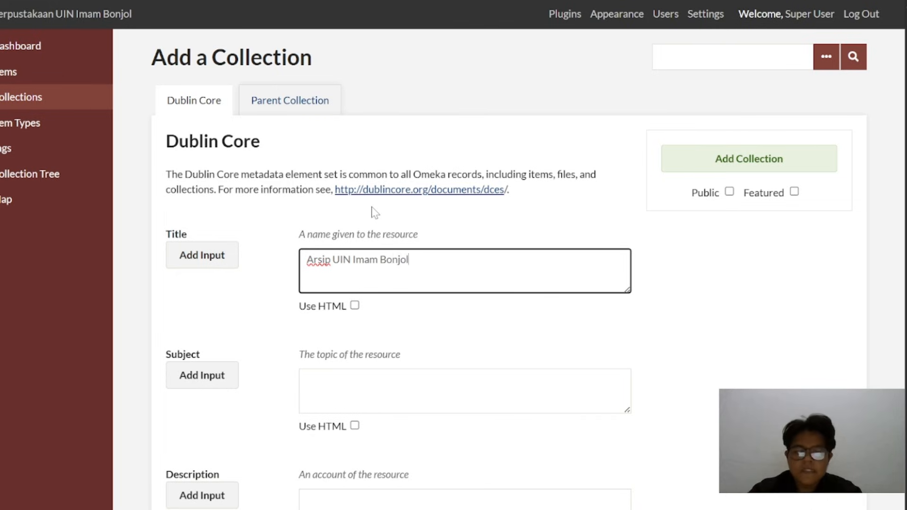
pyautogui.scroll(-1, 624, 269)
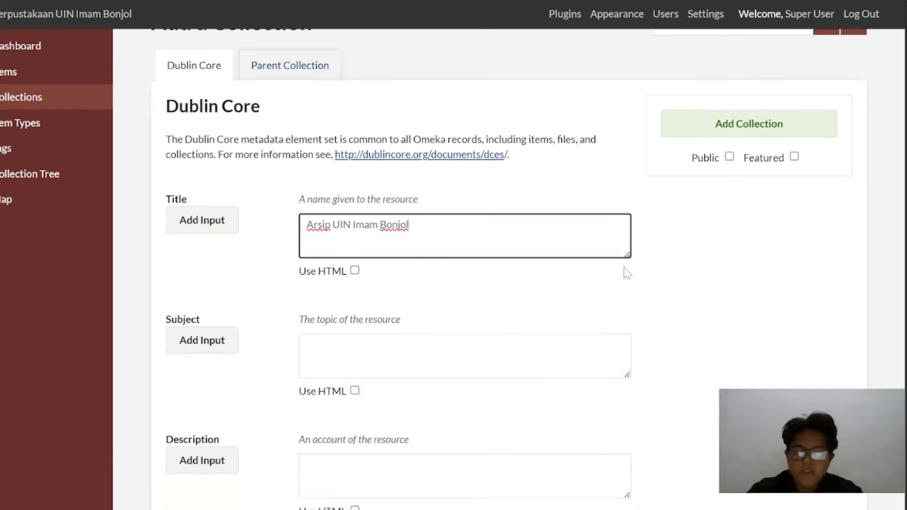
pyautogui.click(730, 157)
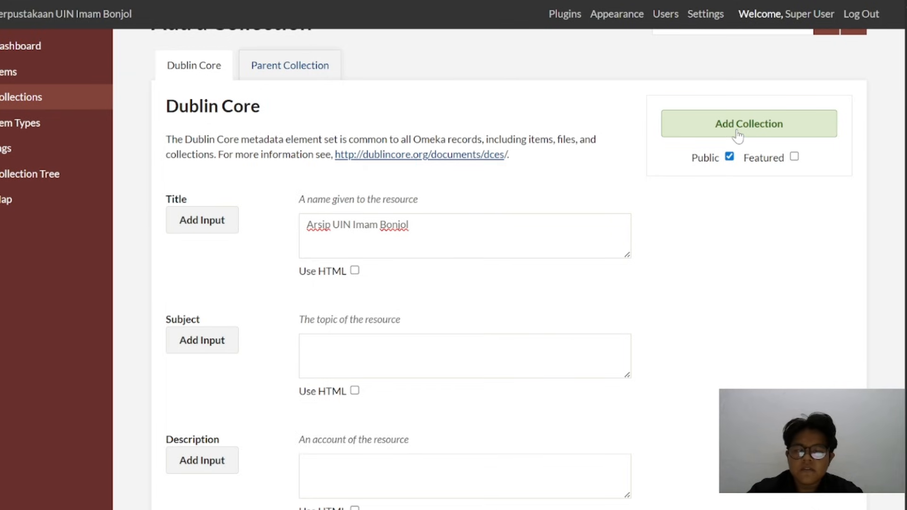
pyautogui.click(738, 137)
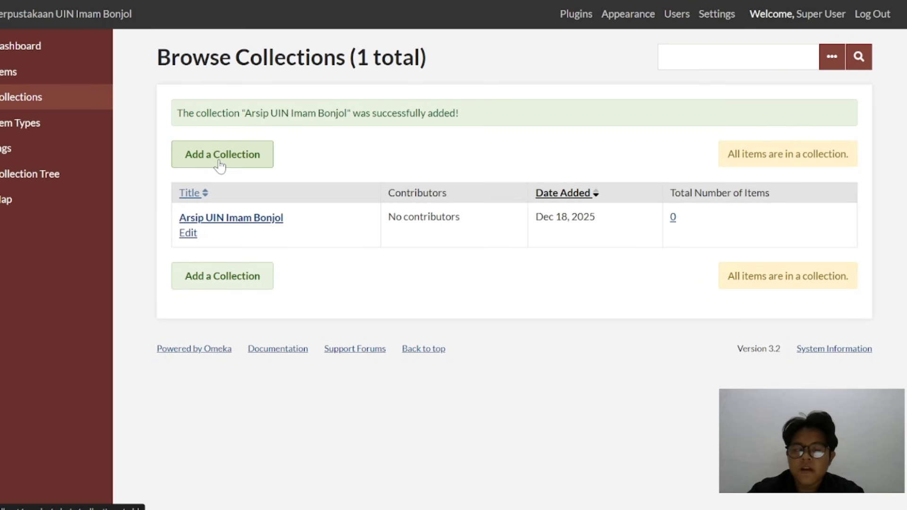
# Add a public top-level collection titled "Fakultas Adab & Humaniora"
pyautogui.click(219, 165)
pyautogui.click(336, 252)
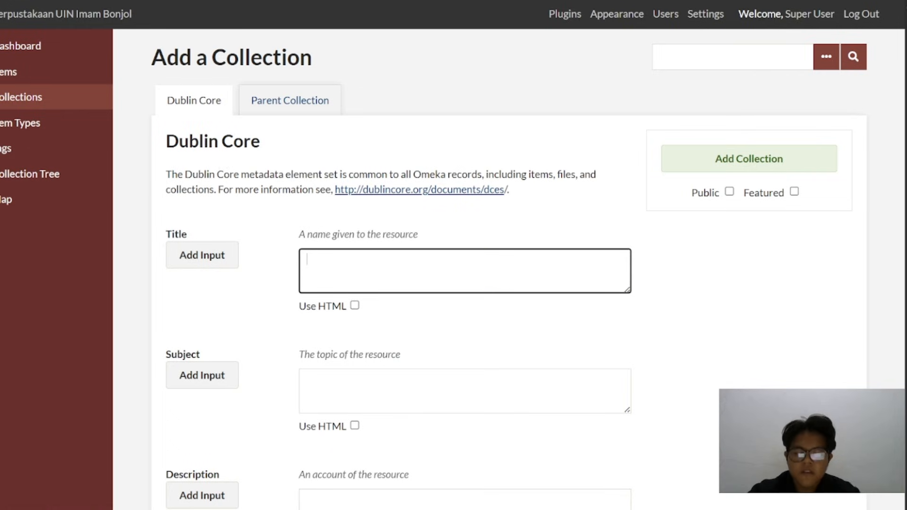
pyautogui.write('Fakultas ')
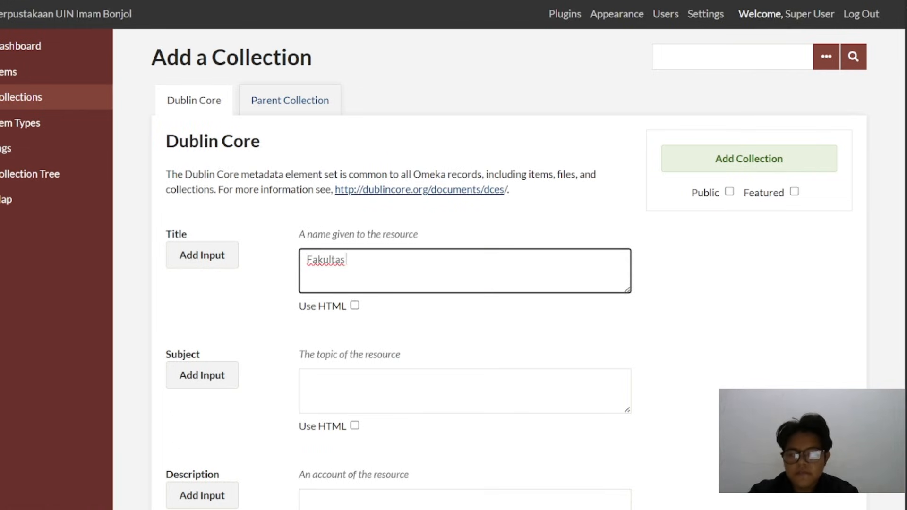
pyautogui.write('Adab')
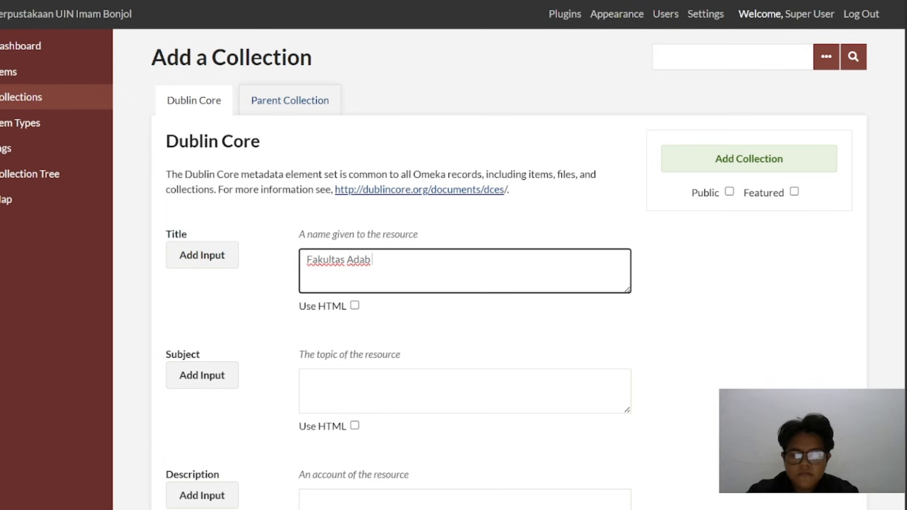
pyautogui.write(' & Humaniora')
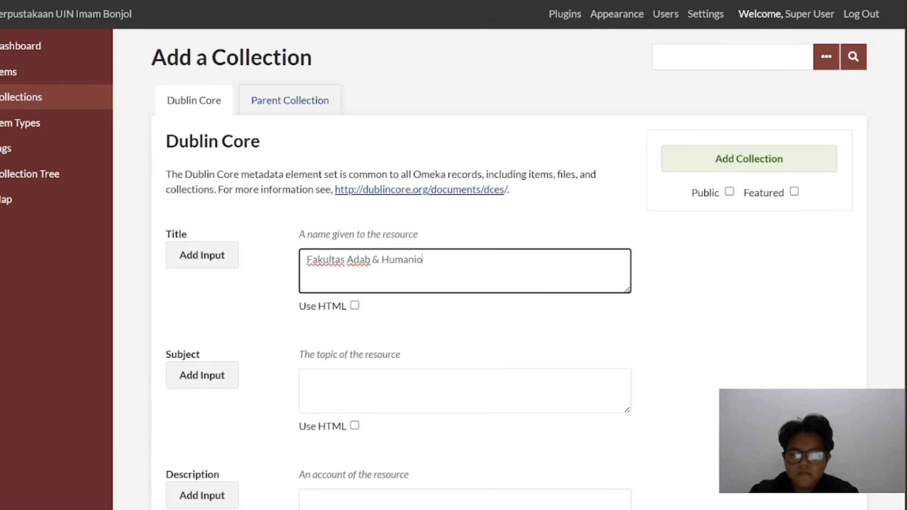
pyautogui.click(730, 192)
pyautogui.click(730, 160)
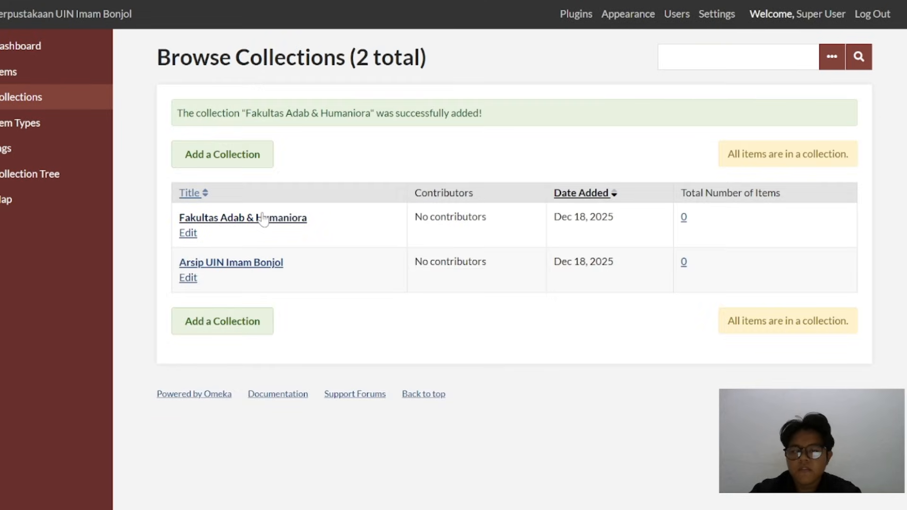
# Add a public collection titled "Bahasa & Sastra Arab" with Fakultas Adab & Humaniora as its parent, and check the collection tree
pyautogui.click(244, 164)
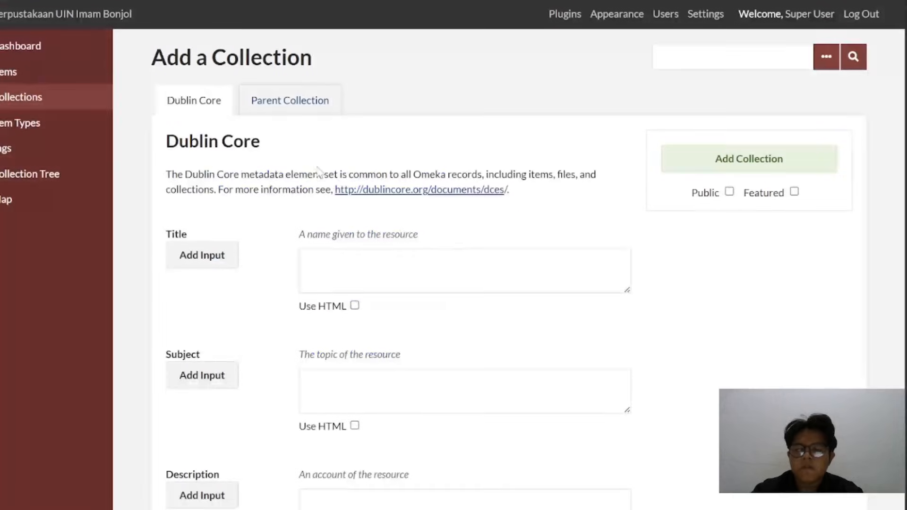
pyautogui.click(465, 271)
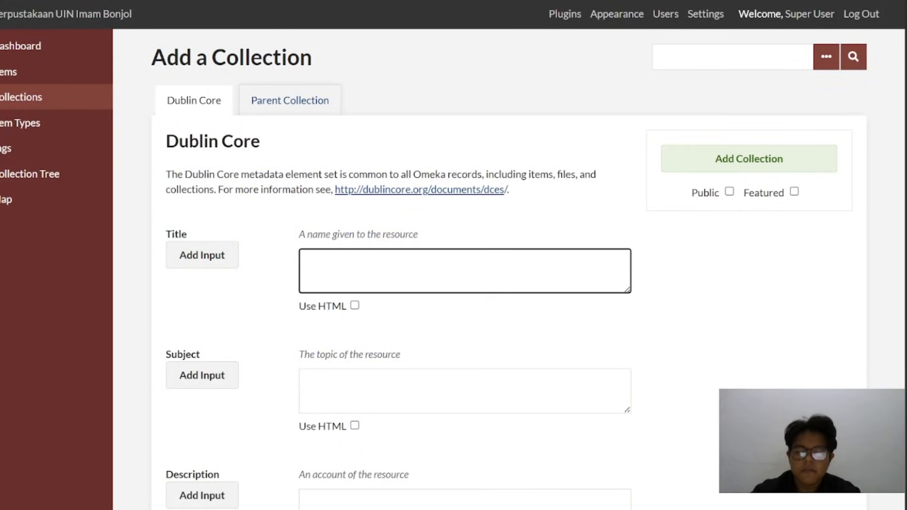
pyautogui.write('Bahasa & Sastr')
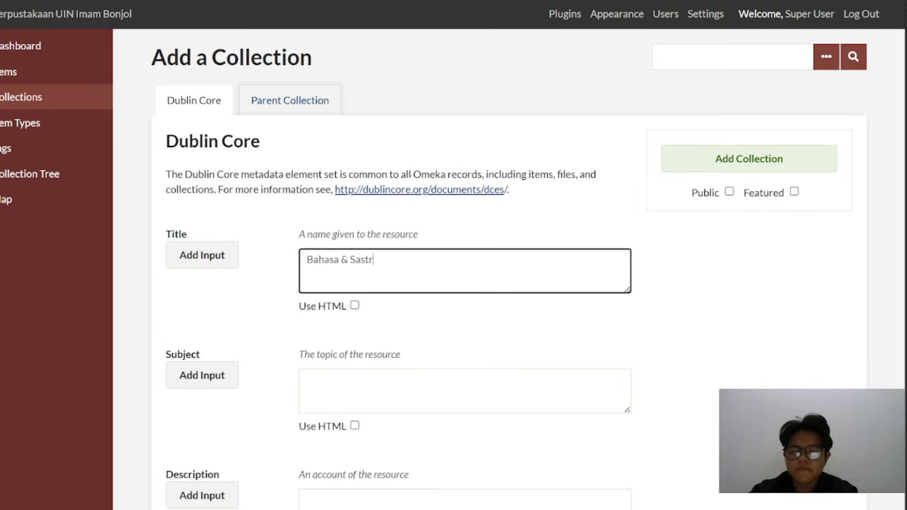
pyautogui.write('a Arab')
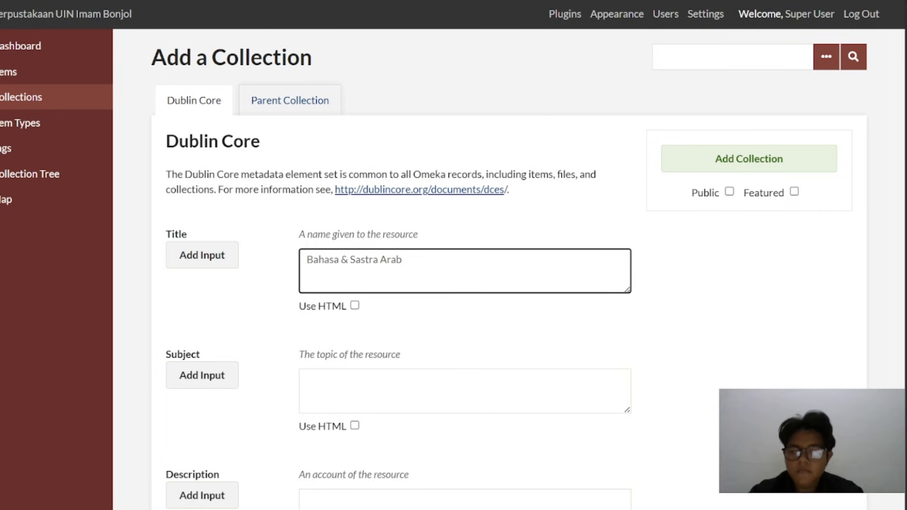
pyautogui.click(730, 192)
pyautogui.click(280, 105)
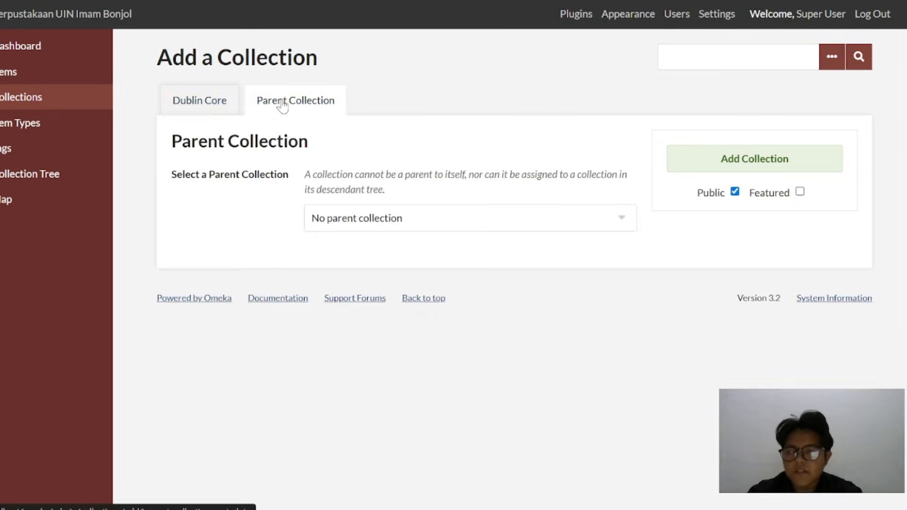
pyautogui.click(432, 226)
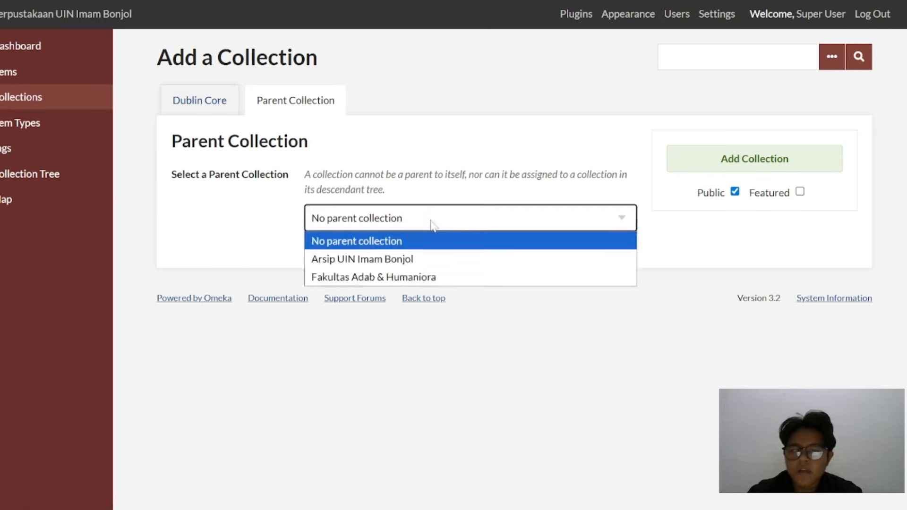
pyautogui.click(415, 276)
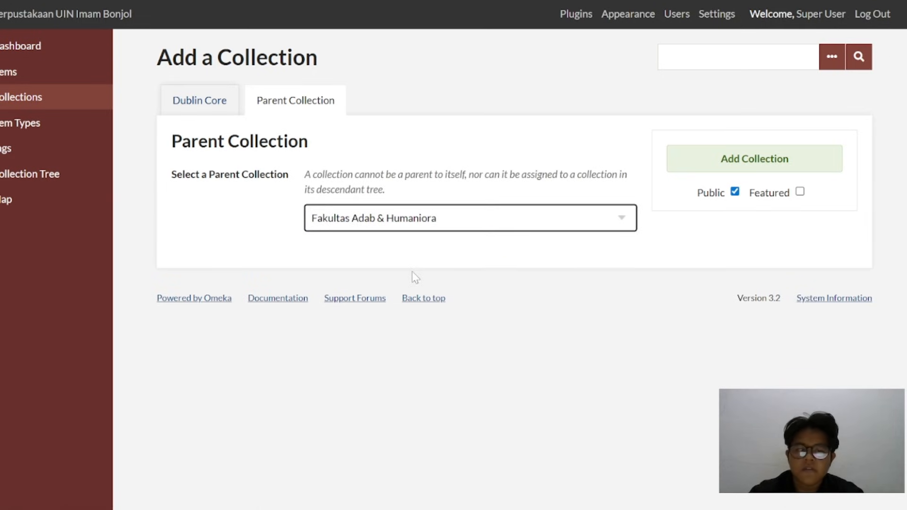
pyautogui.click(721, 169)
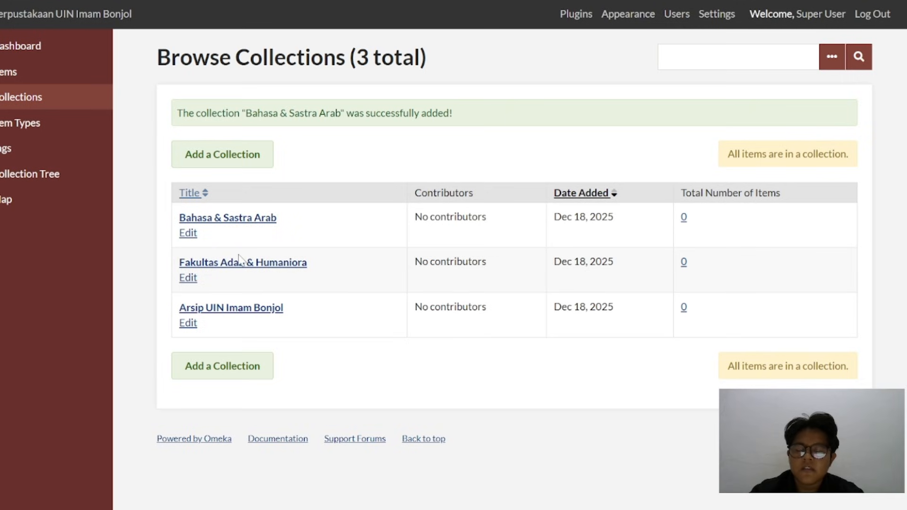
pyautogui.click(57, 179)
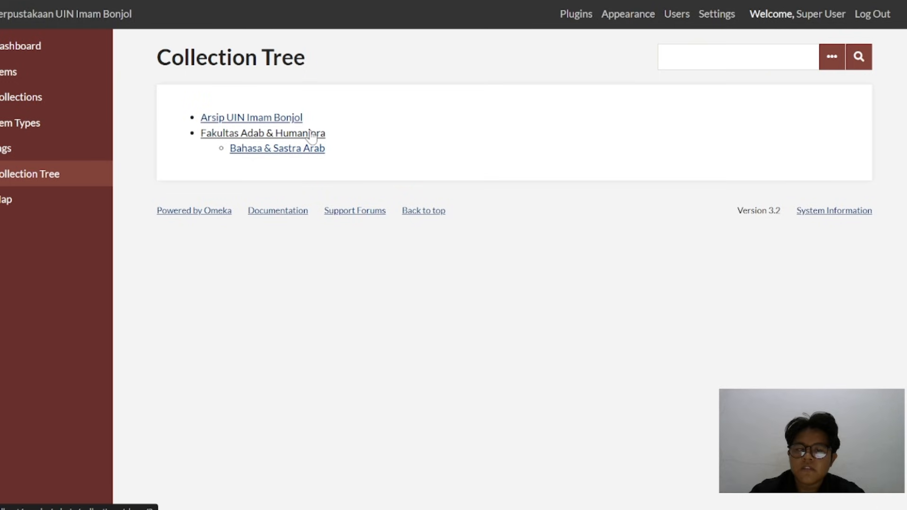
# Consult the Collection Tree PDF, add a public collection titled "Diploma Tiga Ilmu Perpustakaan" and check its place in the collection tree
pyautogui.click(62, 103)
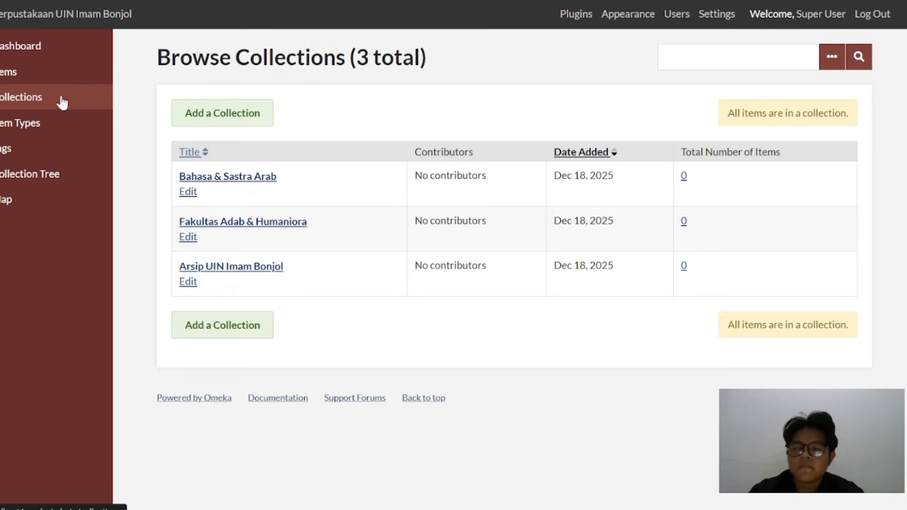
pyautogui.click(246, 114)
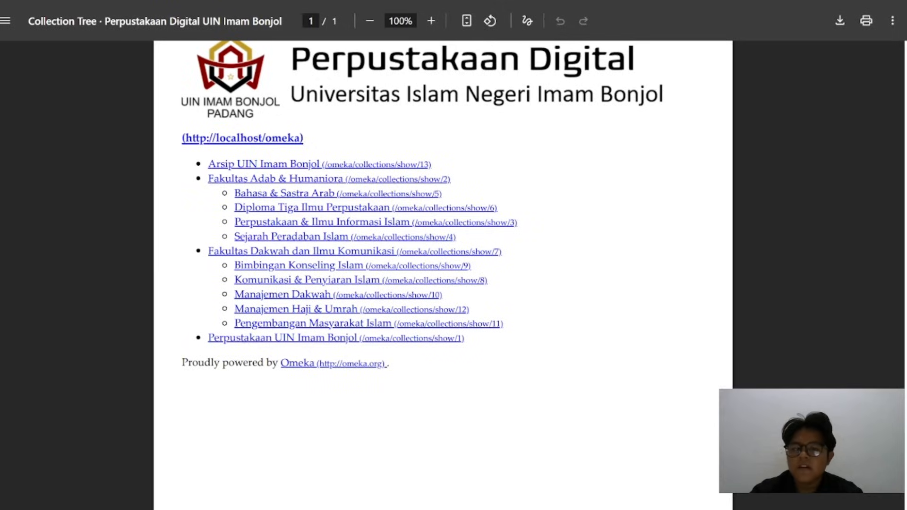
pyautogui.click(94, 1)
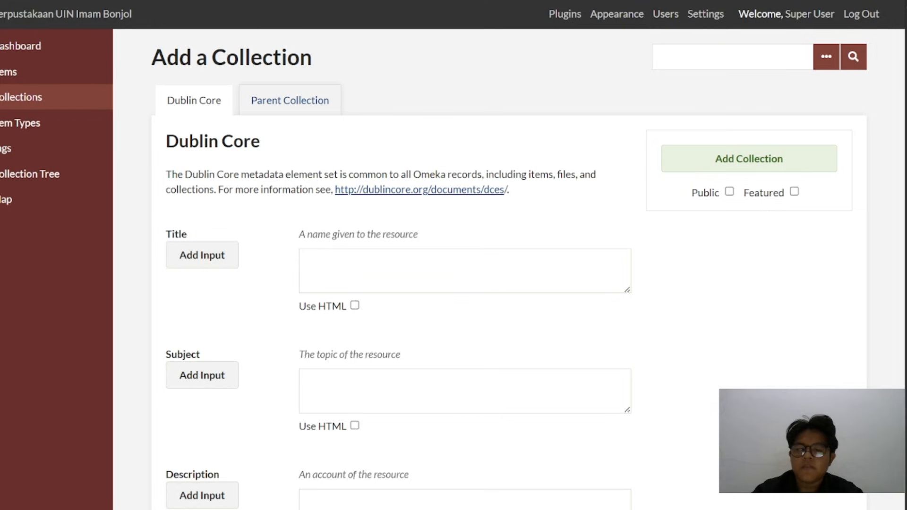
pyautogui.click(321, 251)
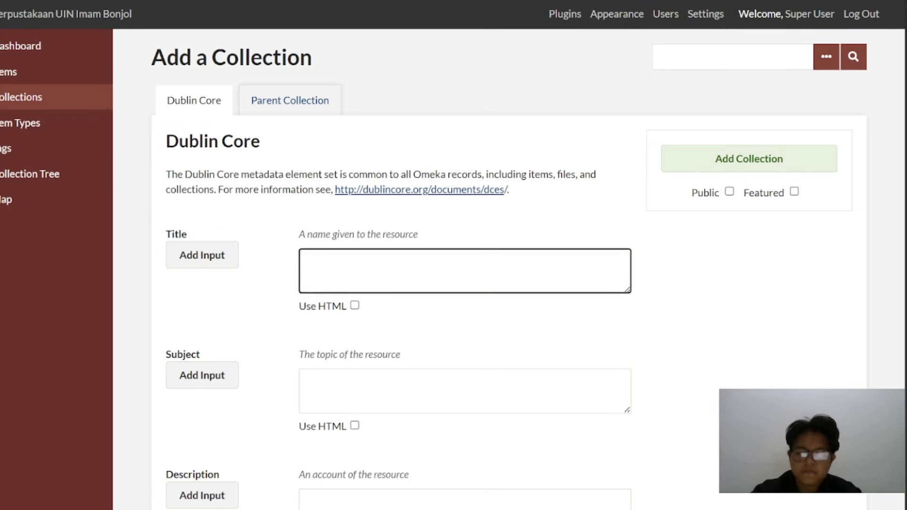
pyautogui.write('Diploma')
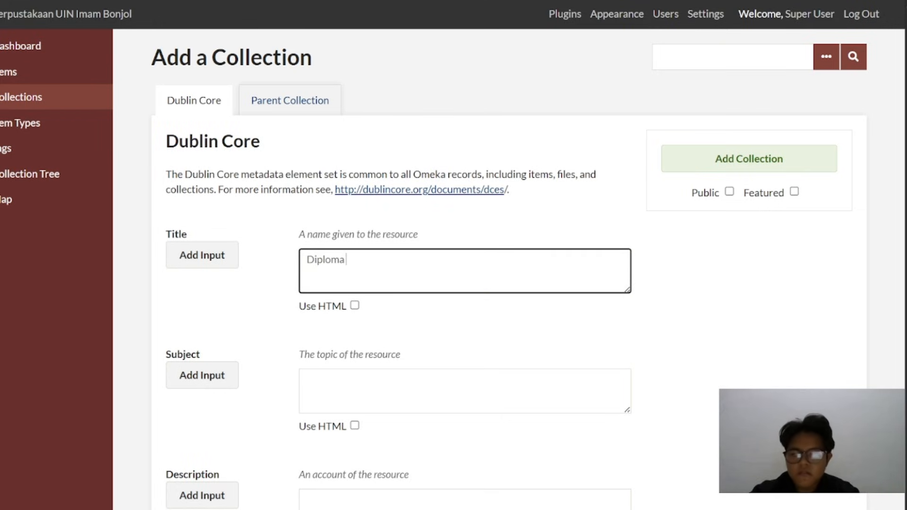
pyautogui.write(' Tiga Ilm')
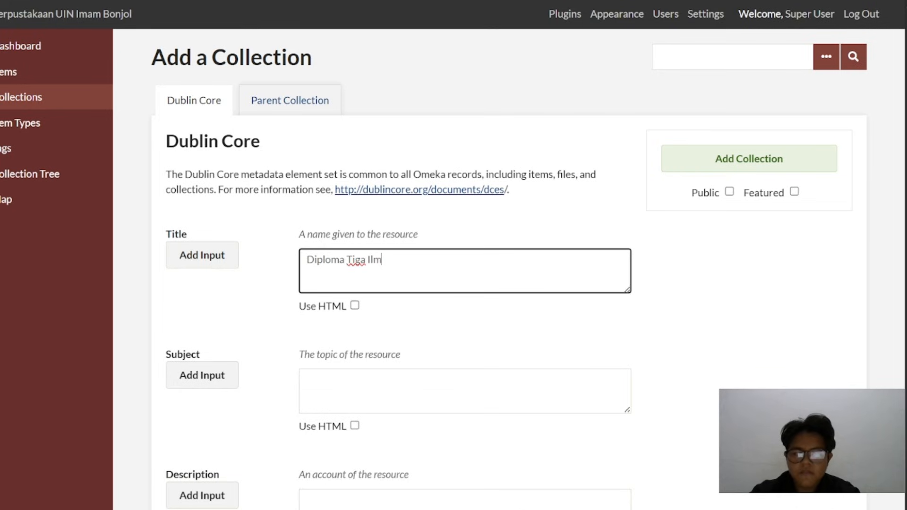
pyautogui.write('u Perpustakaan')
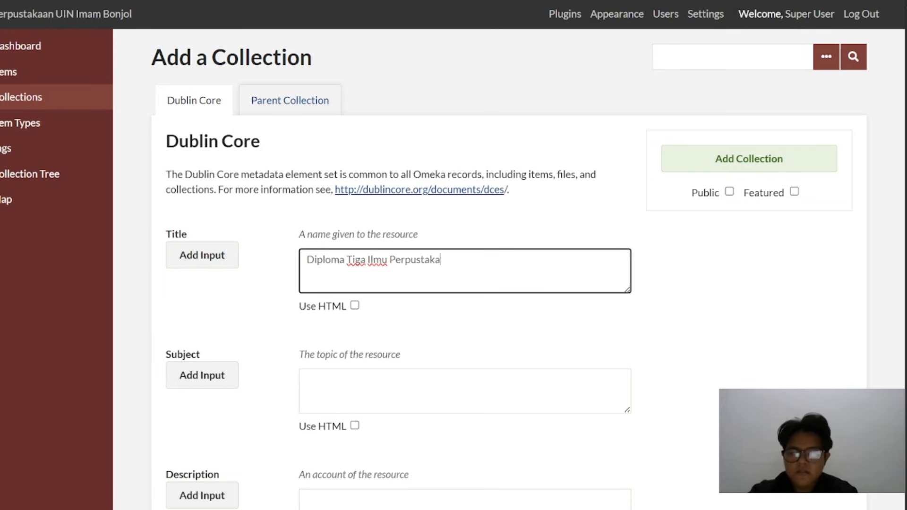
pyautogui.click(730, 191)
pyautogui.click(724, 164)
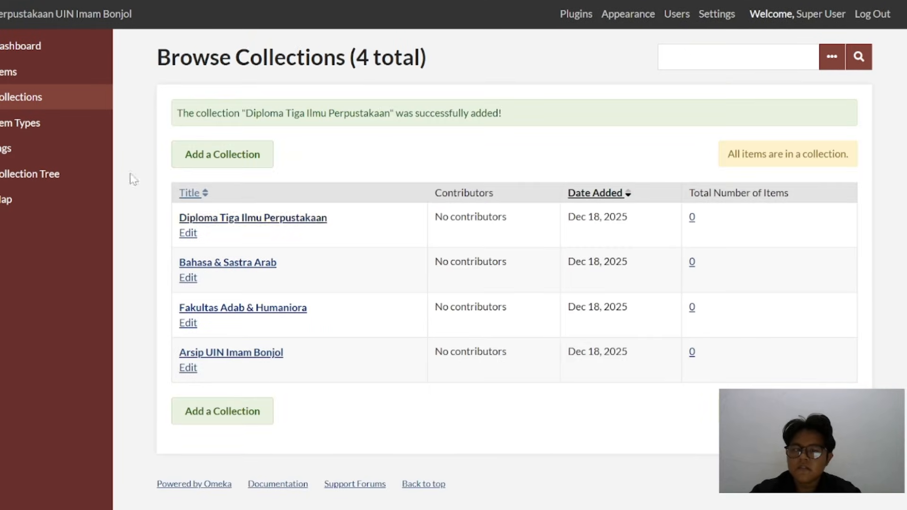
pyautogui.click(36, 179)
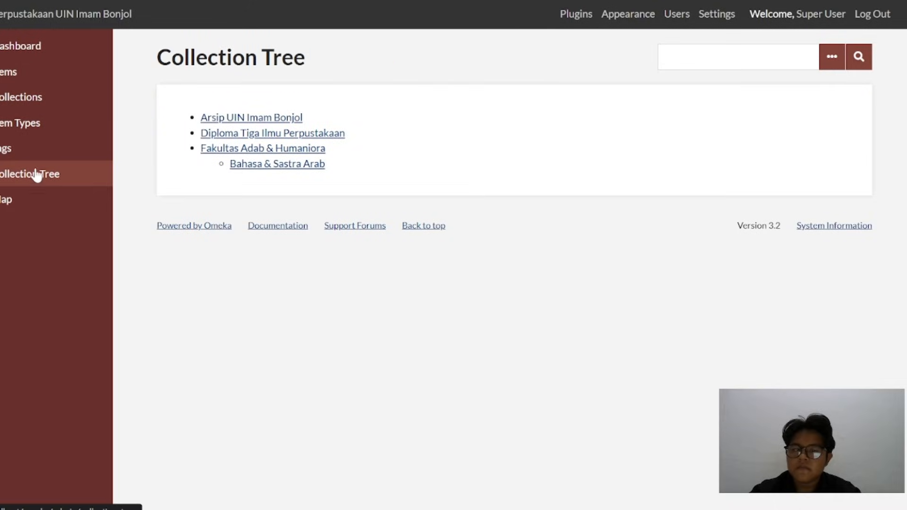
# Set Fakultas Adab & Humaniora as the parent of the Diploma Tiga Ilmu Perpustakaan collection, save it and check the collection tree
pyautogui.click(42, 73)
pyautogui.click(45, 97)
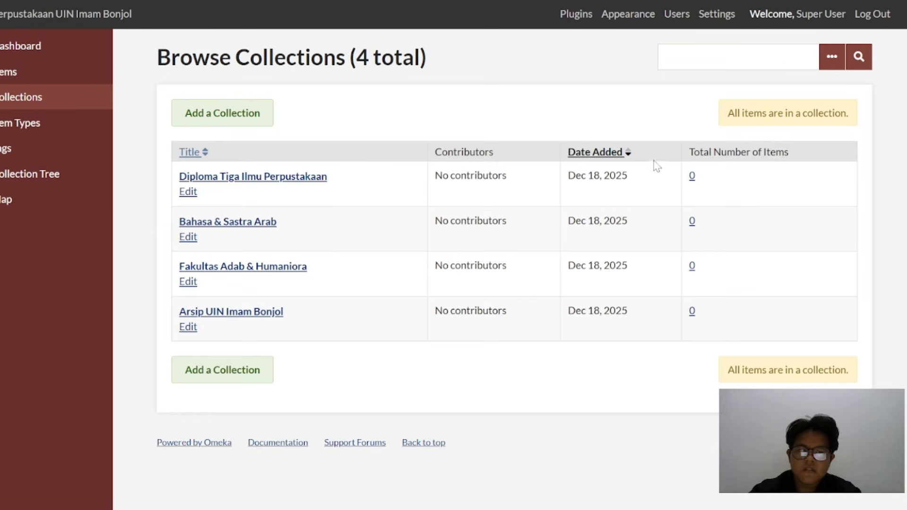
pyautogui.click(188, 191)
pyautogui.click(305, 101)
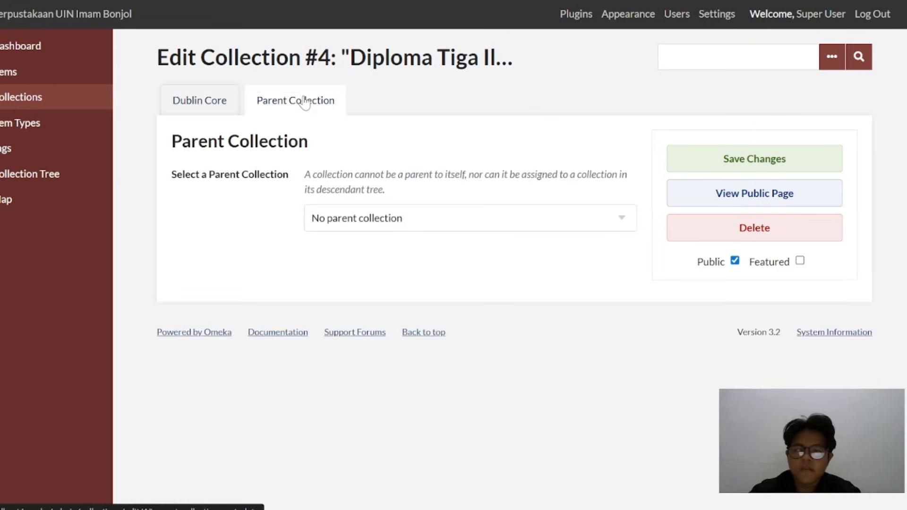
pyautogui.click(466, 217)
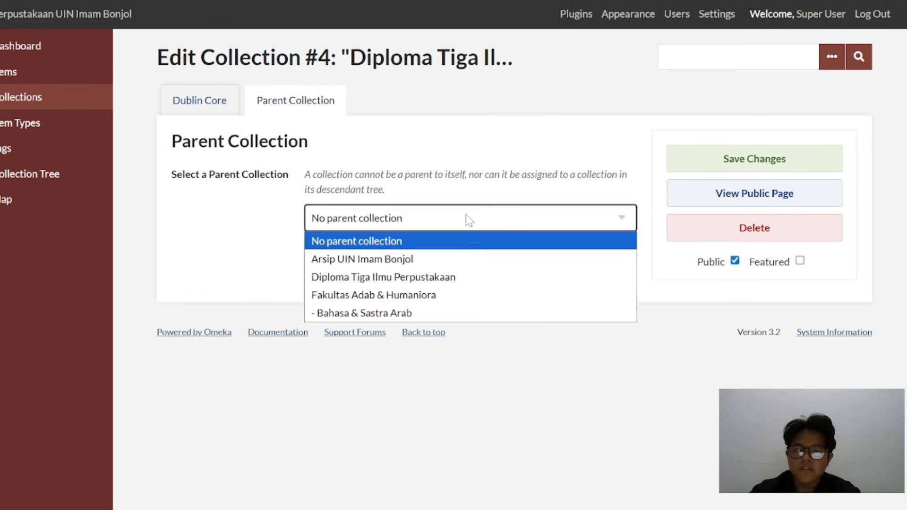
pyautogui.click(425, 295)
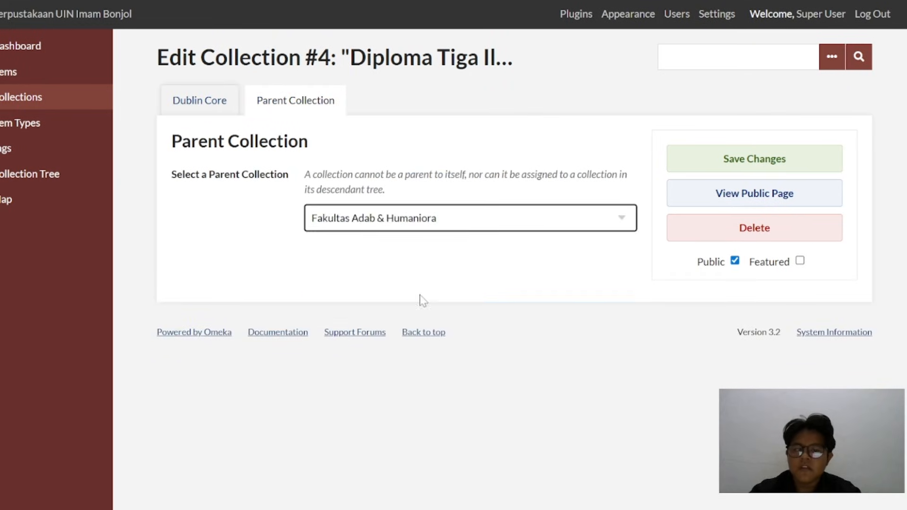
pyautogui.click(747, 161)
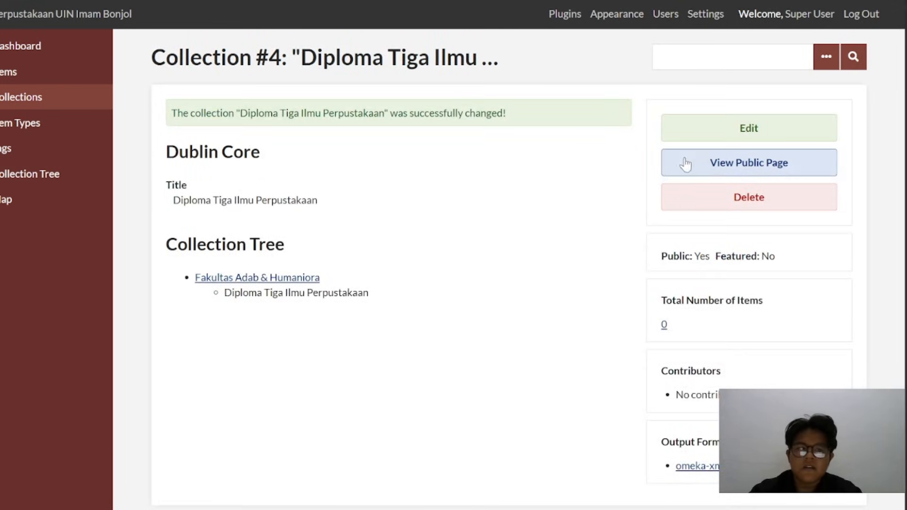
pyautogui.click(45, 173)
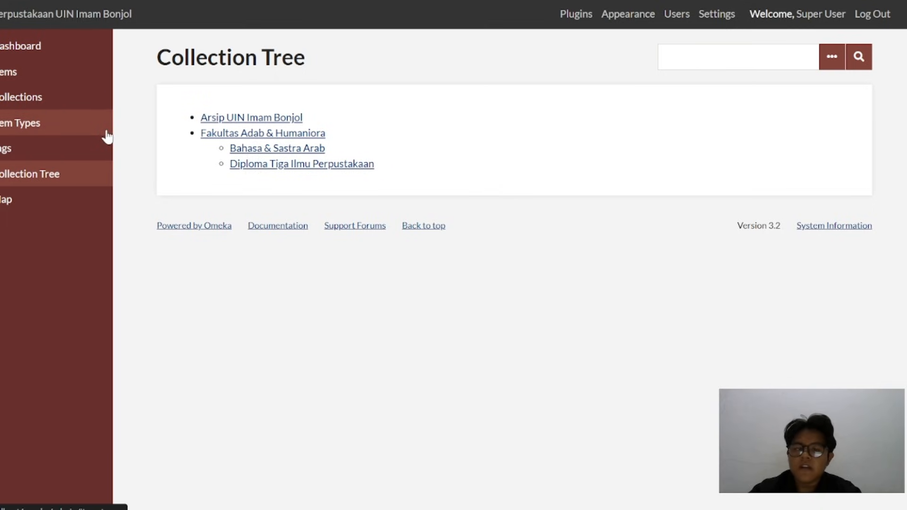
# Add a public collection titled "Sejarah Peradaban Islam" with Fakultas Adab & Humaniora as its parent
pyautogui.click(57, 101)
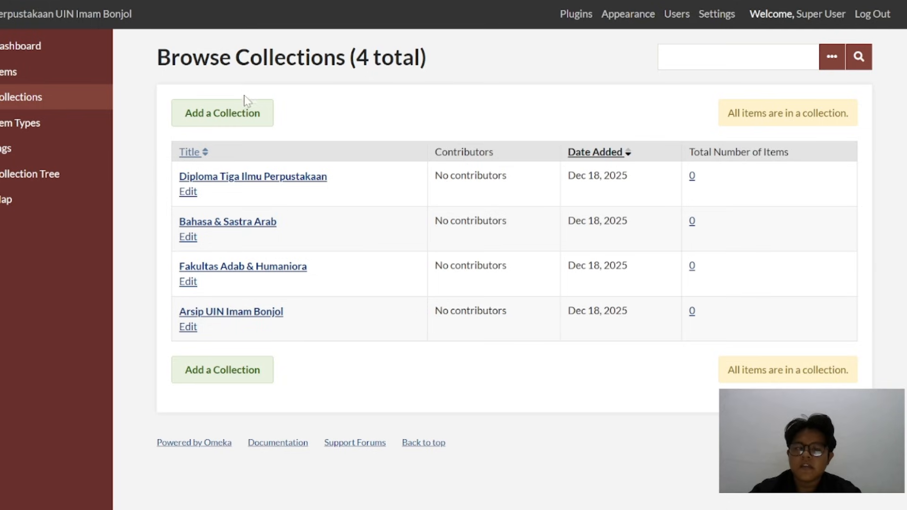
pyautogui.click(242, 110)
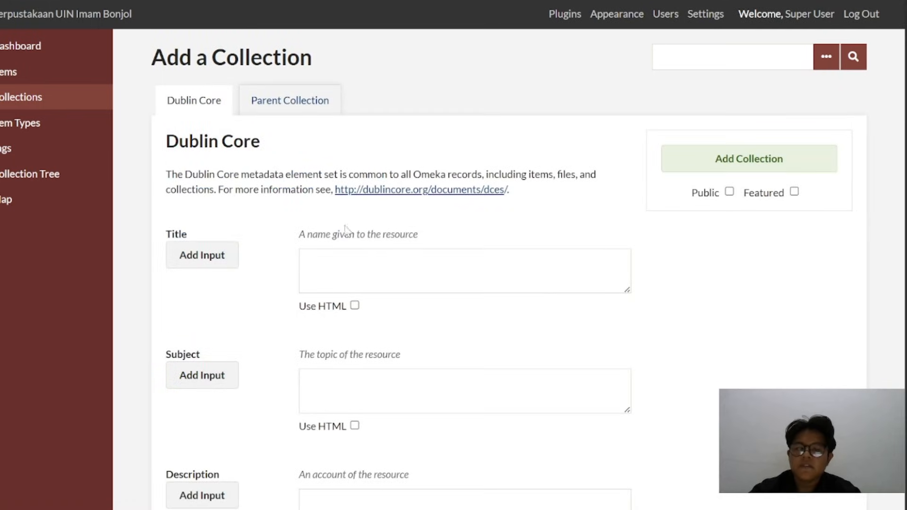
pyautogui.click(345, 258)
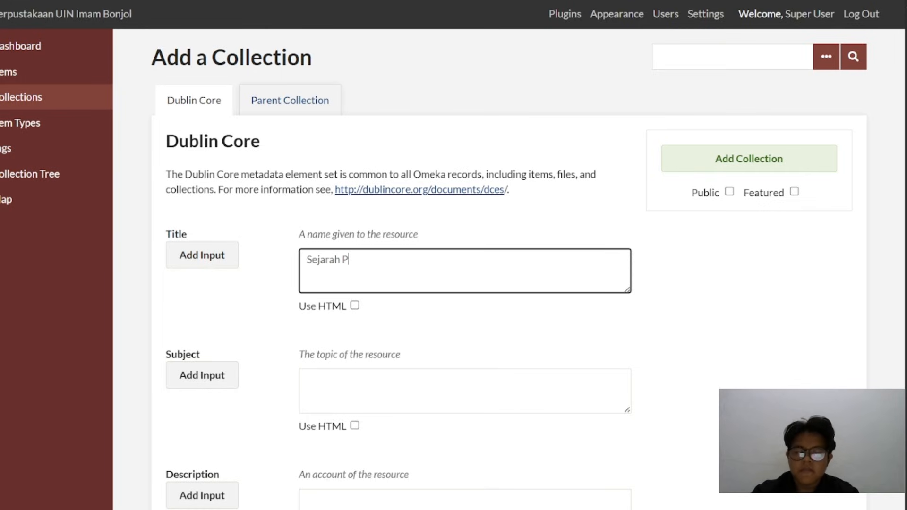
pyautogui.write('Sejarah Peraban')
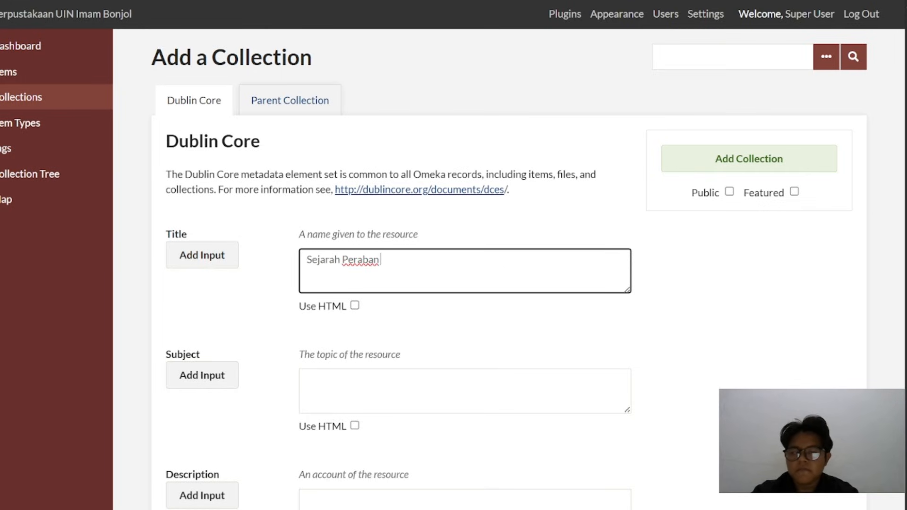
pyautogui.press('BackSpace')
pyautogui.press('BackSpace')
pyautogui.press('BackSpace')
pyautogui.write('aban Islam')
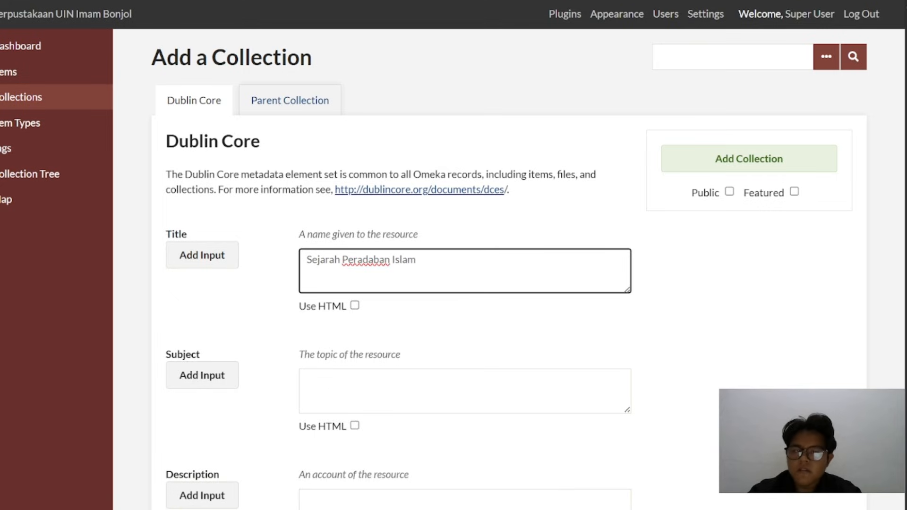
pyautogui.click(730, 192)
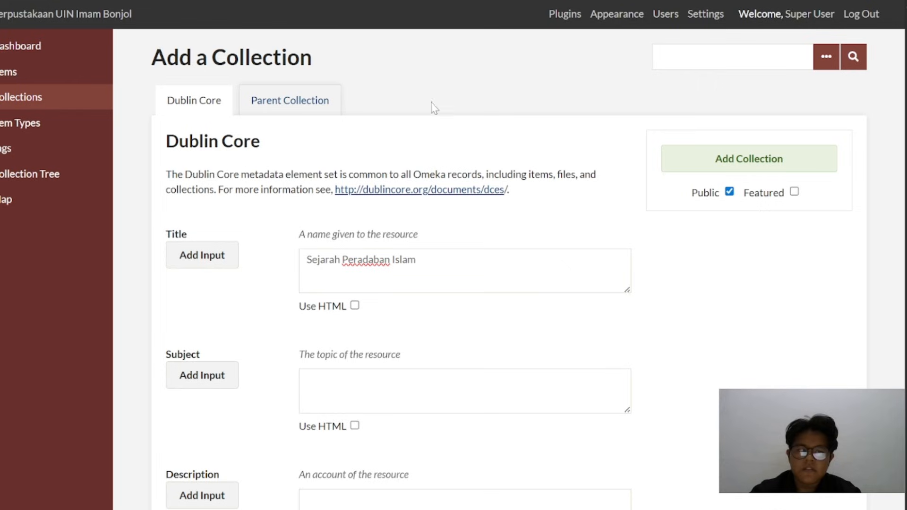
pyautogui.click(317, 105)
pyautogui.click(391, 218)
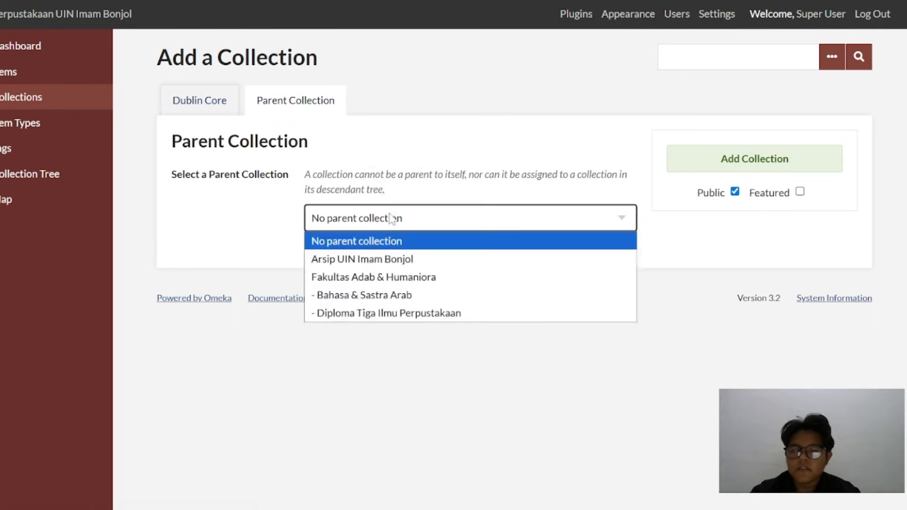
pyautogui.click(414, 279)
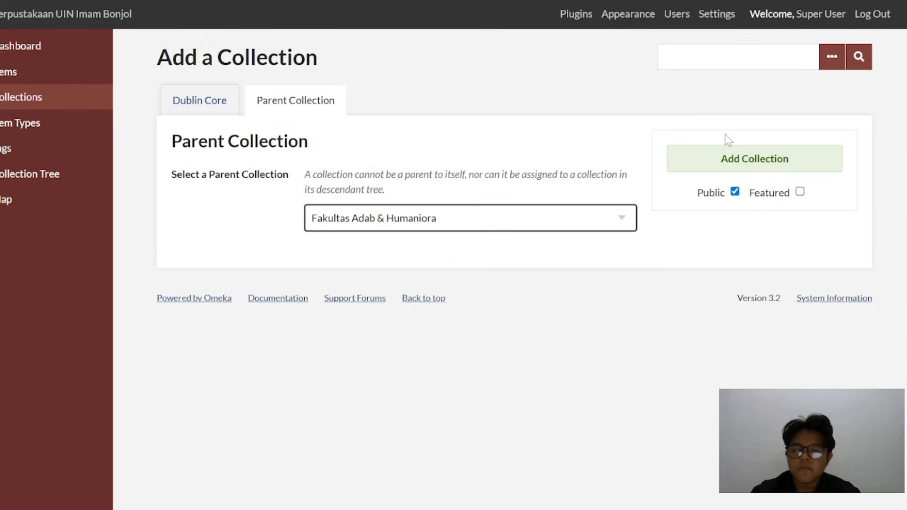
pyautogui.click(734, 161)
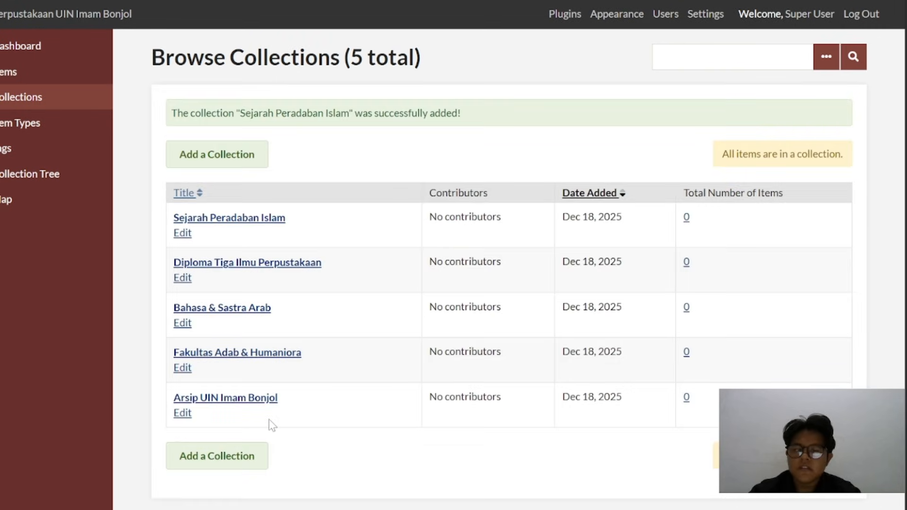
# Add a public collection titled "Ilmu Perpustakaan & Informasi Islam" with Fakultas Adab & Humaniora as its parent, and check the collection tree
pyautogui.click(232, 159)
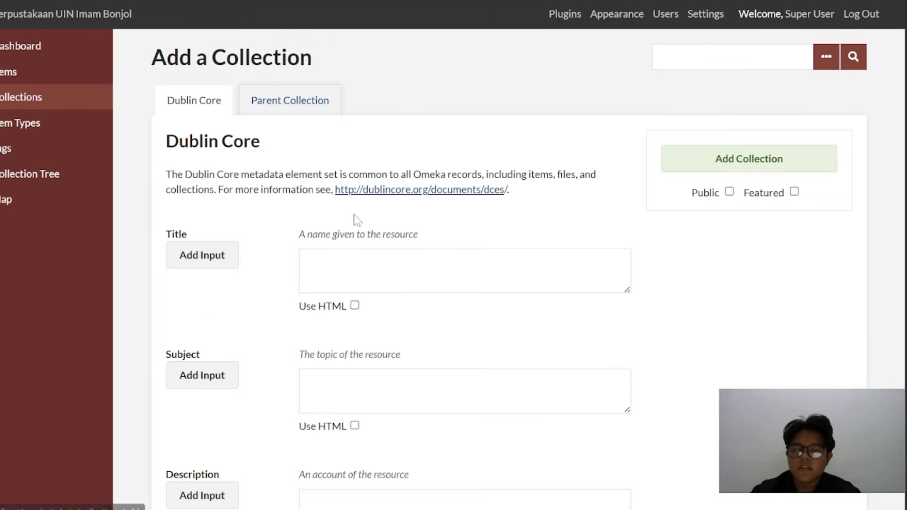
pyautogui.write('Ilmu')
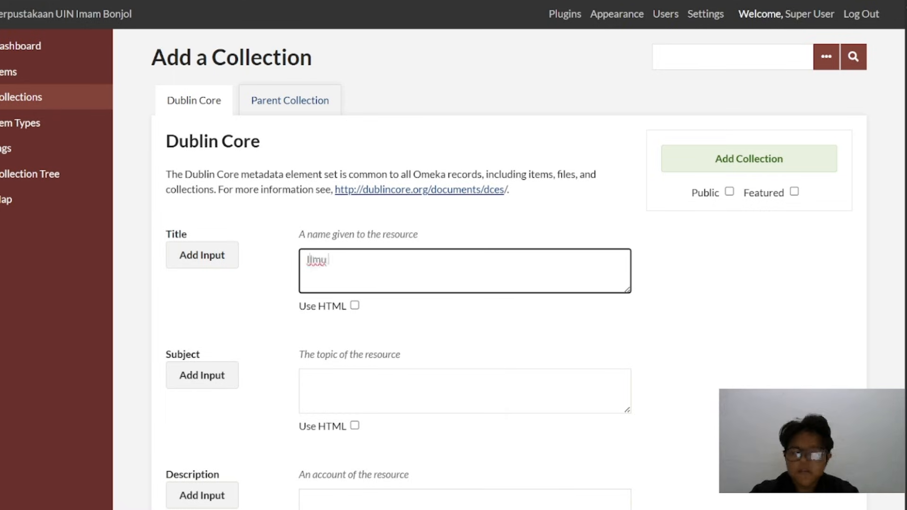
pyautogui.write(' Perpustaka')
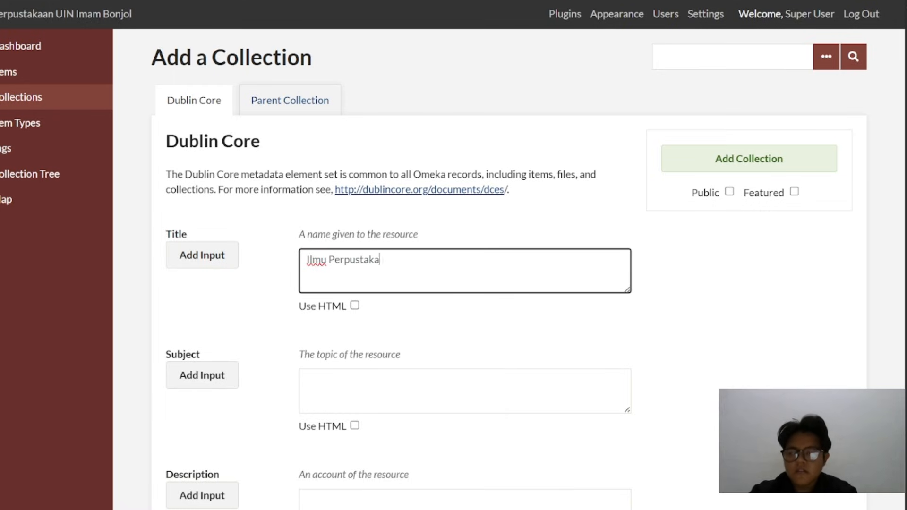
pyautogui.write('an & Inf')
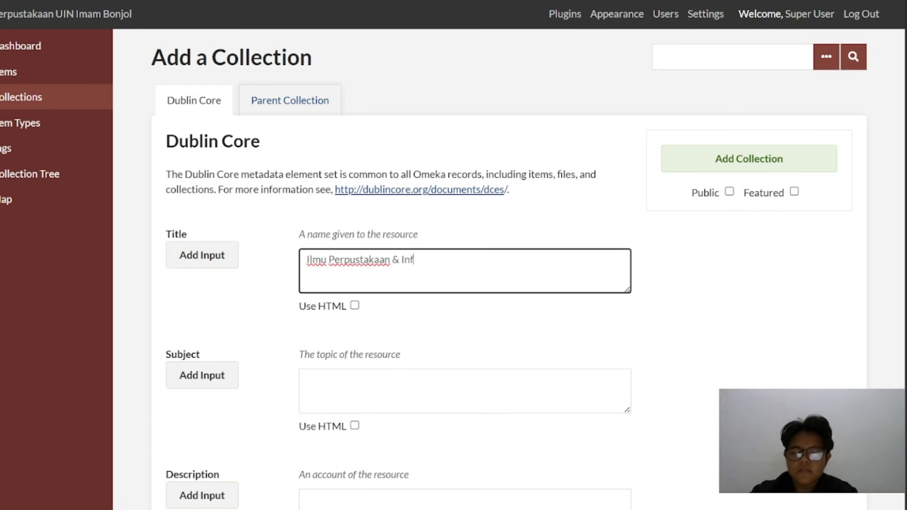
pyautogui.write('ormasi Islam')
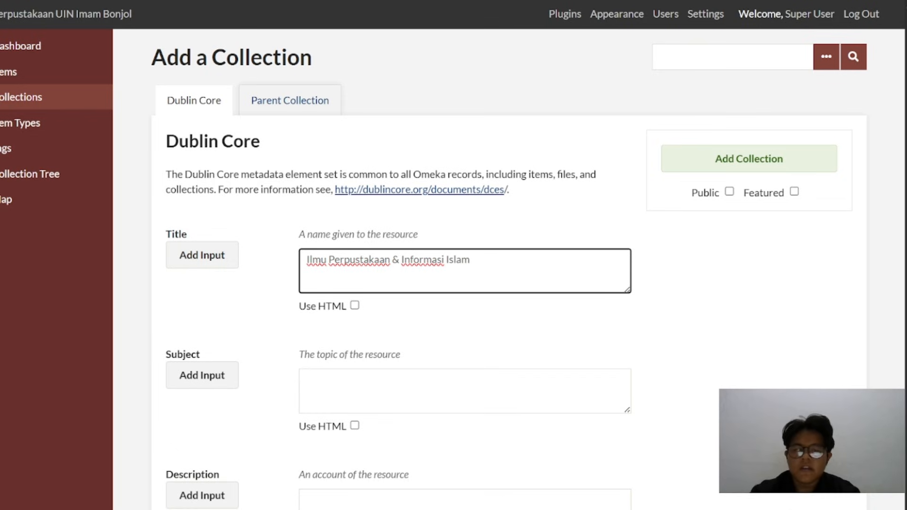
pyautogui.click(730, 191)
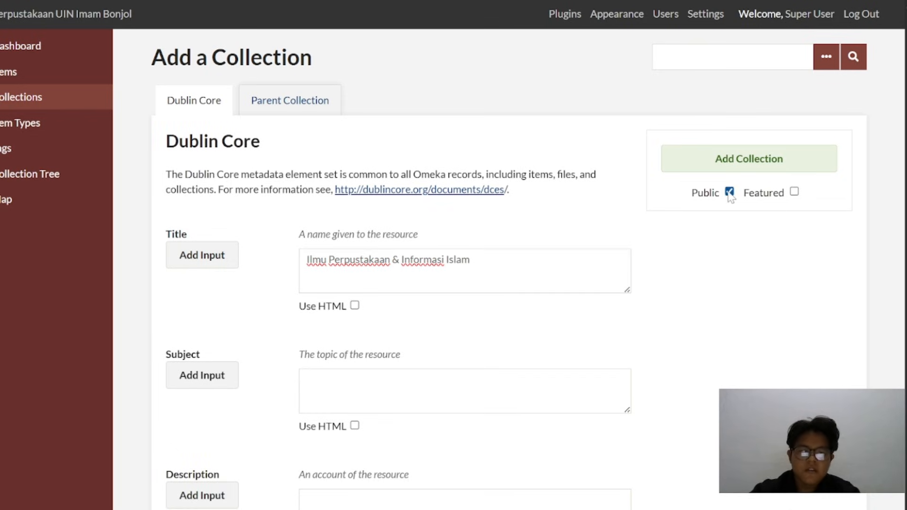
pyautogui.click(403, 229)
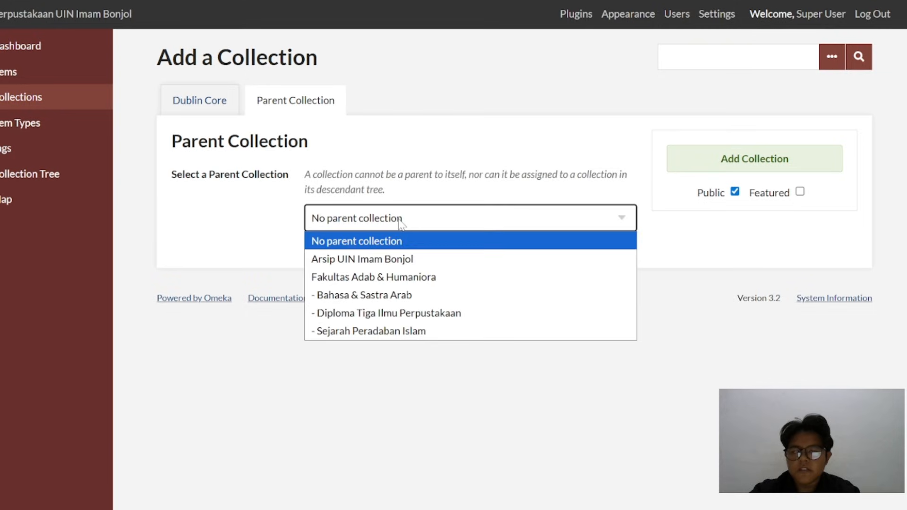
pyautogui.click(419, 278)
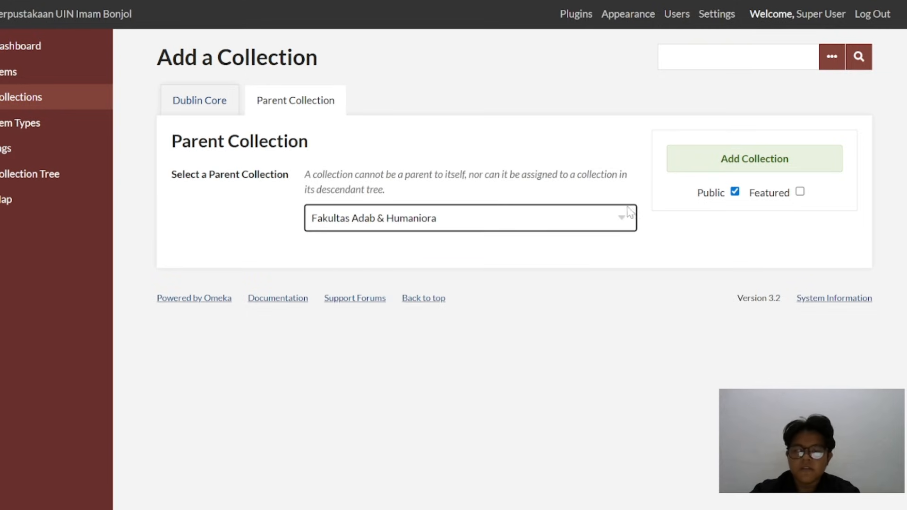
pyautogui.click(705, 159)
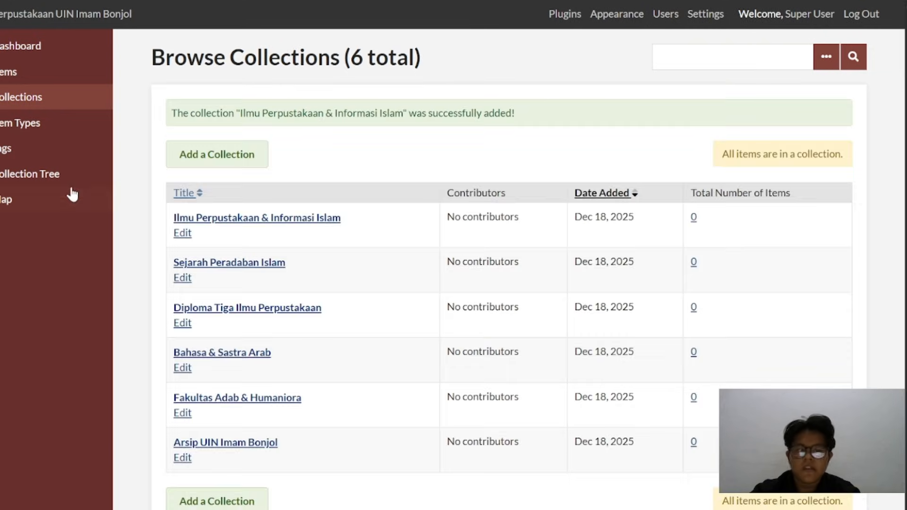
pyautogui.click(32, 178)
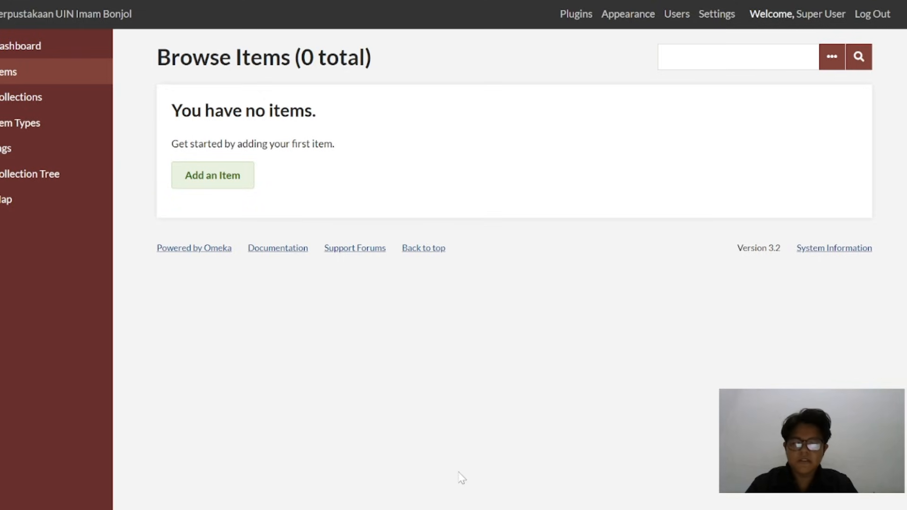
# Switch to File Explorer, open the Photo folder inside File Item Digital, view the Jam Gadang image and close it
pyautogui.moveTo(467, 509)
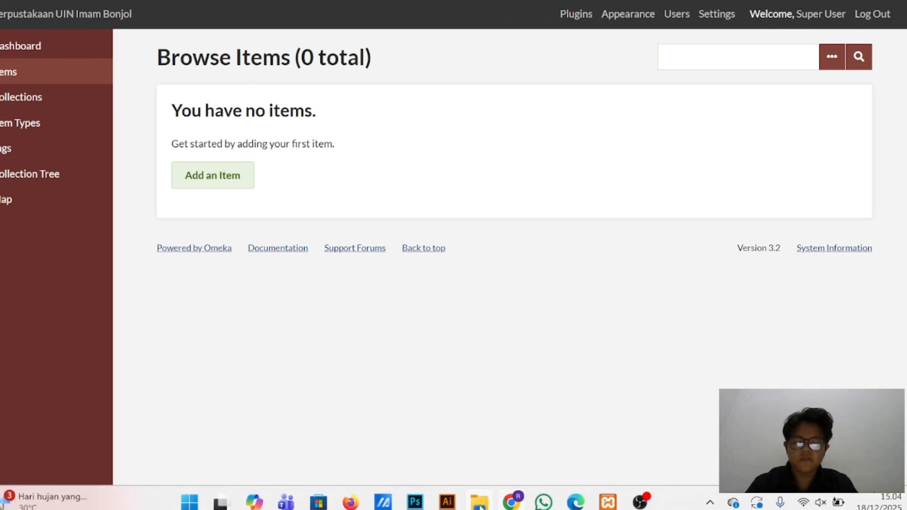
pyautogui.click(485, 440)
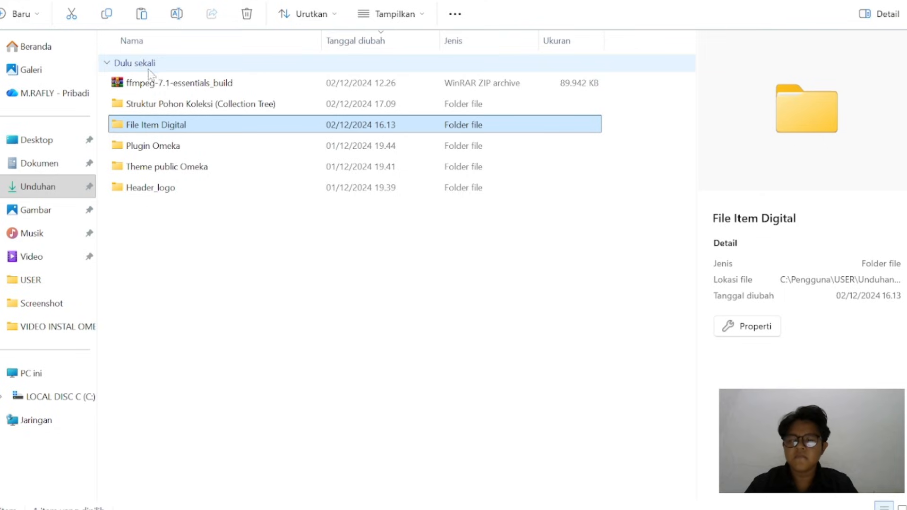
pyautogui.doubleClick(204, 129)
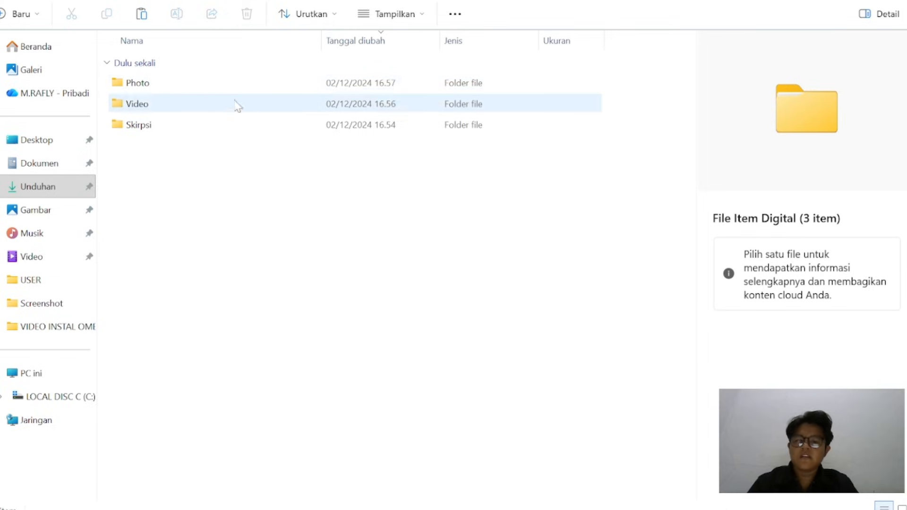
pyautogui.doubleClick(225, 87)
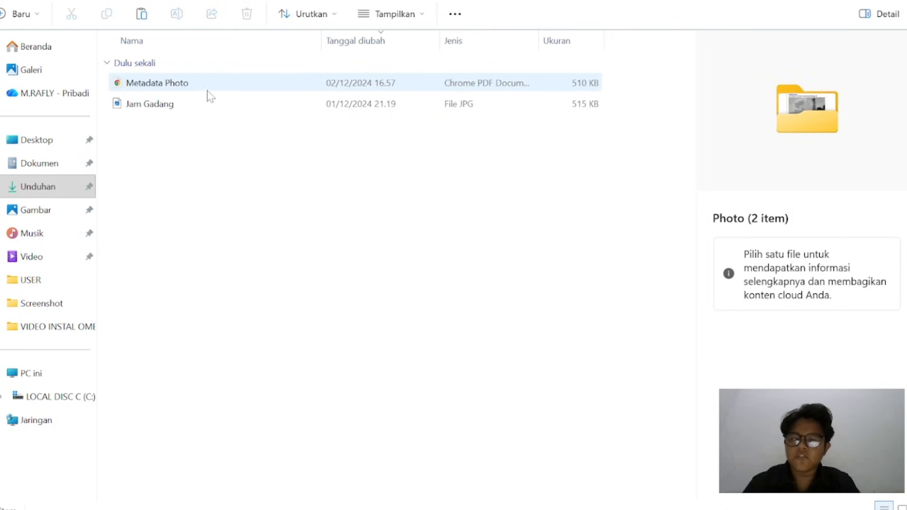
pyautogui.click(177, 112)
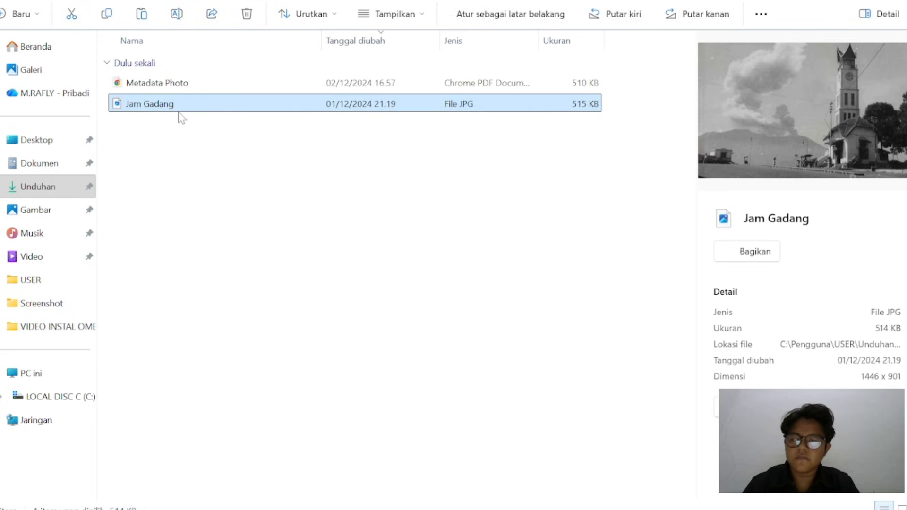
pyautogui.doubleClick(180, 107)
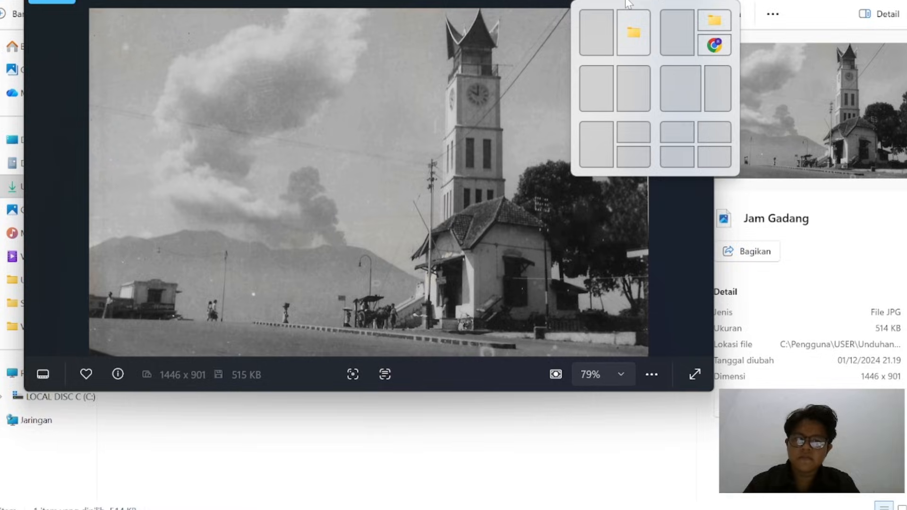
pyautogui.click(629, 2)
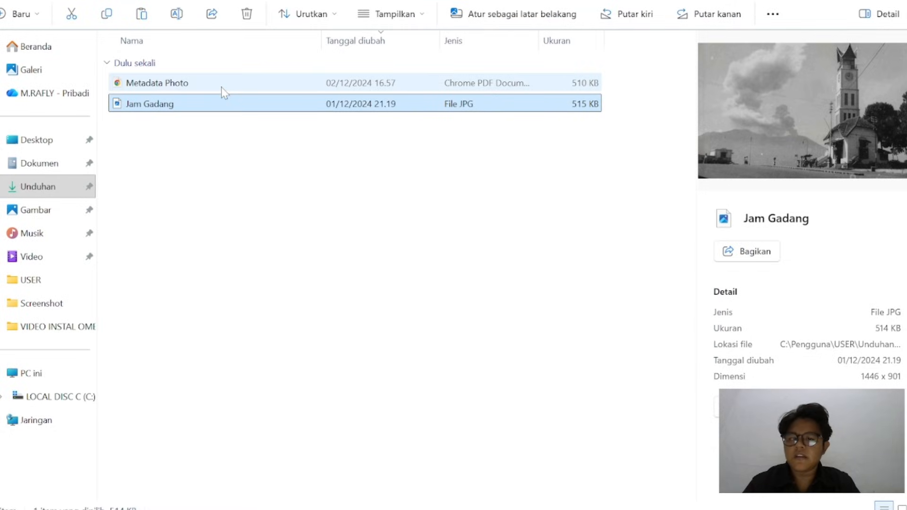
# Open the Metadata Photo PDF and read through the photo's Dublin Core metadata
pyautogui.doubleClick(222, 87)
pyautogui.scroll(-3, 467, 259)
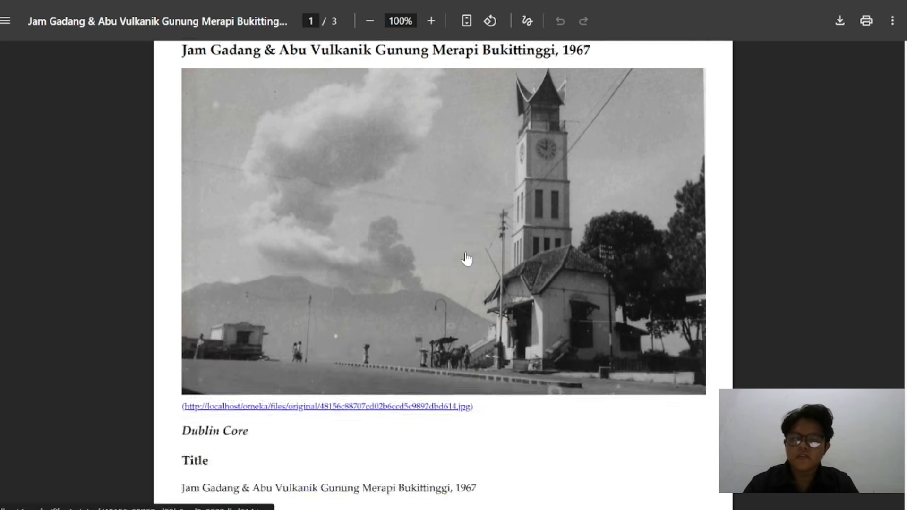
pyautogui.scroll(-5, 467, 259)
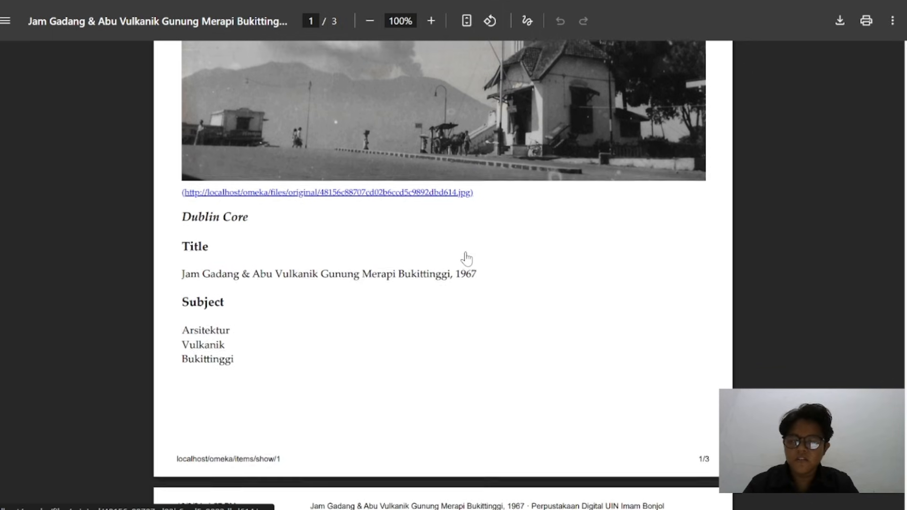
pyautogui.scroll(-6, 467, 259)
pyautogui.scroll(15, 466, 259)
pyautogui.scroll(-1, 467, 259)
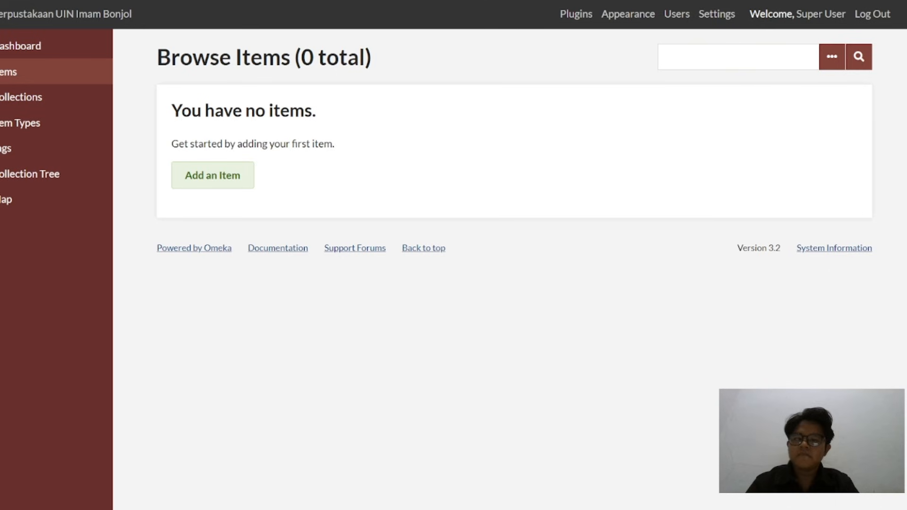
# Start a new item and look over its Dublin Core fields
pyautogui.click(238, 178)
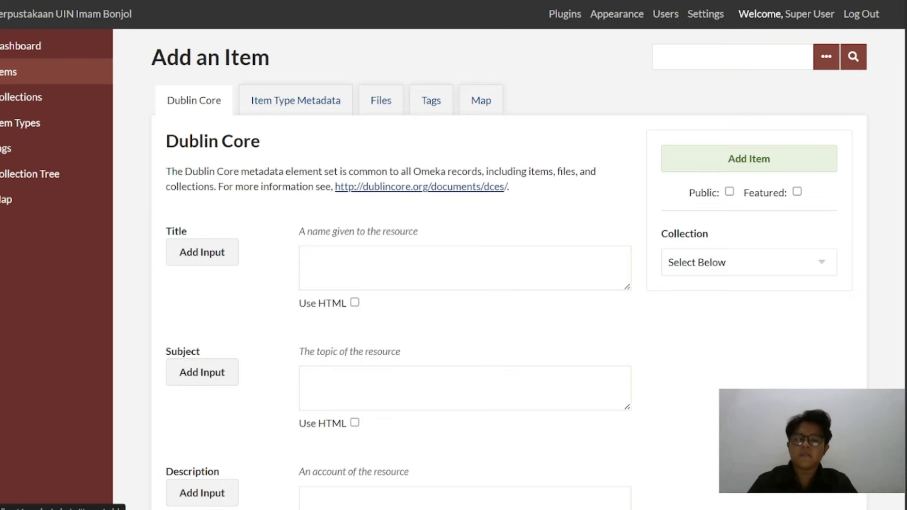
pyautogui.scroll(-1, 420, 311)
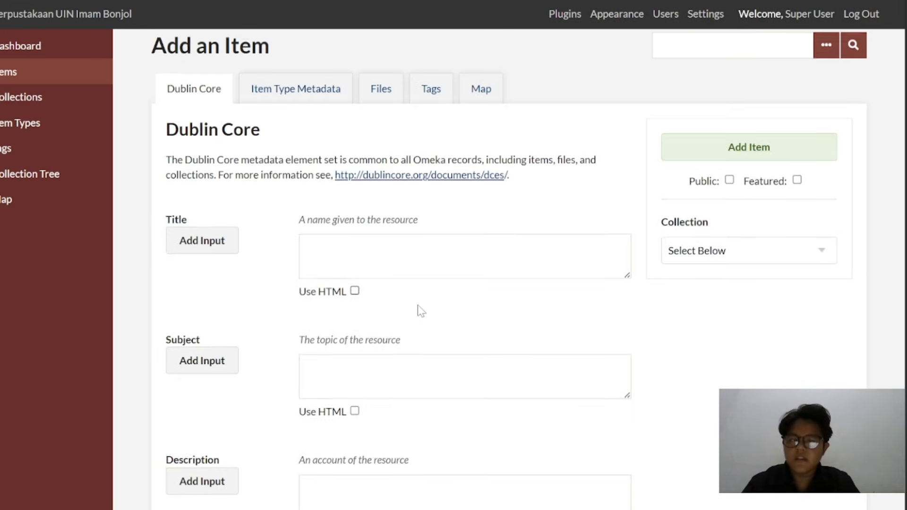
pyautogui.scroll(1, 420, 310)
pyautogui.scroll(-2, 420, 311)
pyautogui.scroll(-1, 420, 311)
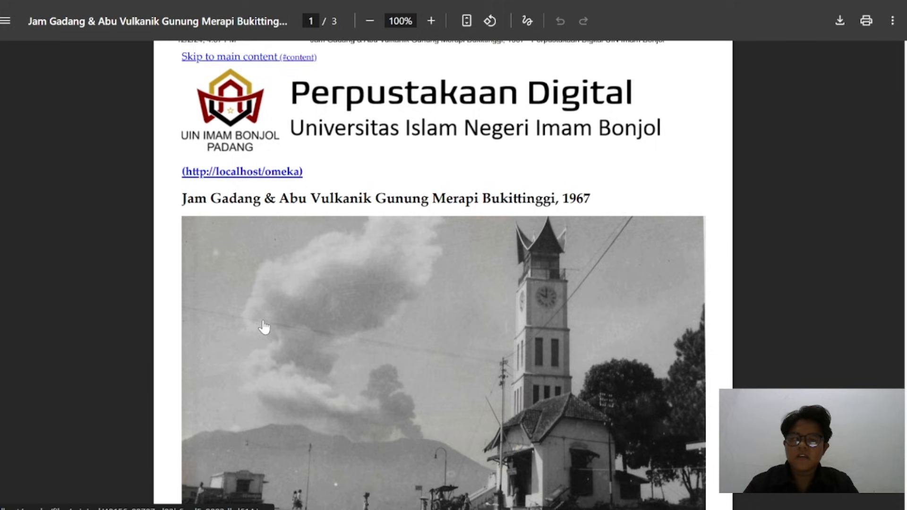
pyautogui.scroll(-1, 263, 326)
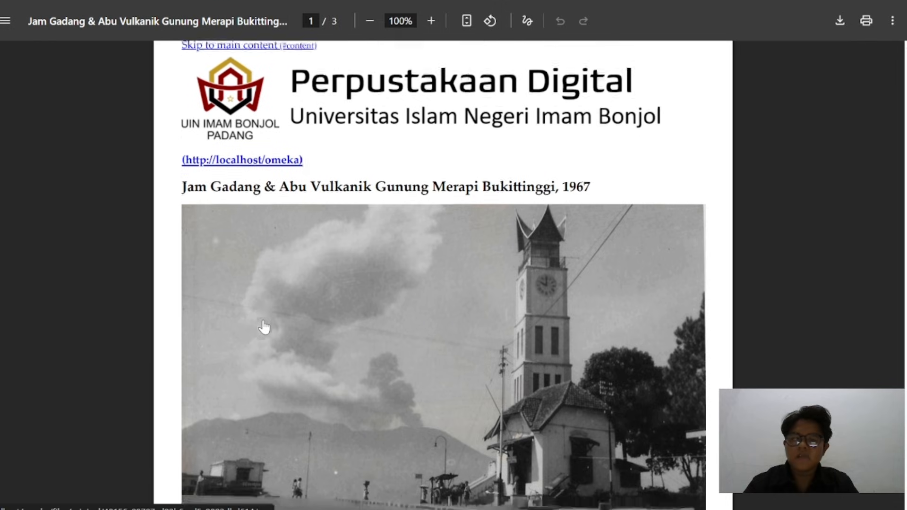
# Copy the title "Jam Gadang & Abu Vulkanik Gunung Merapi Bukittinggi, 1967" from the metadata PDF into the item's Title field
pyautogui.scroll(-8, 264, 326)
pyautogui.scroll(-1, 263, 326)
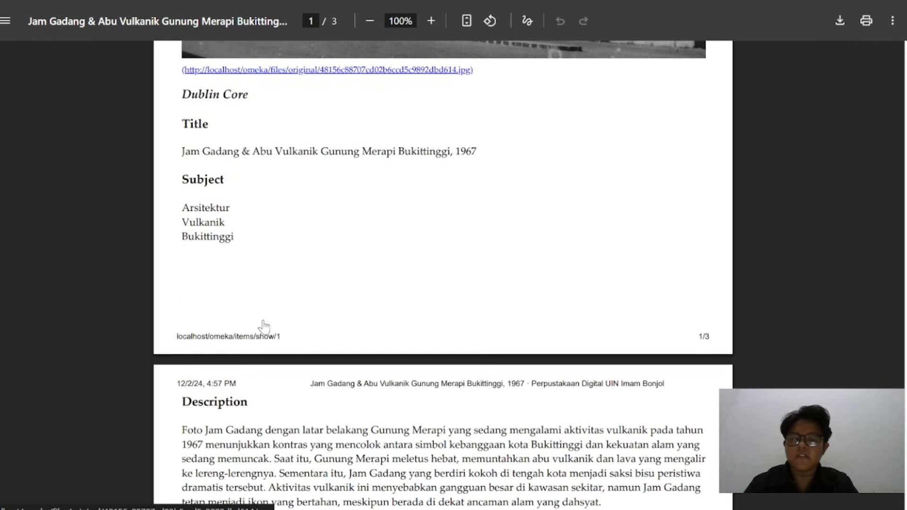
pyautogui.keyDown('ctrl'); pyautogui.scroll(2, 264, 326); pyautogui.keyUp('ctrl')
pyautogui.scroll(3, 262, 325)
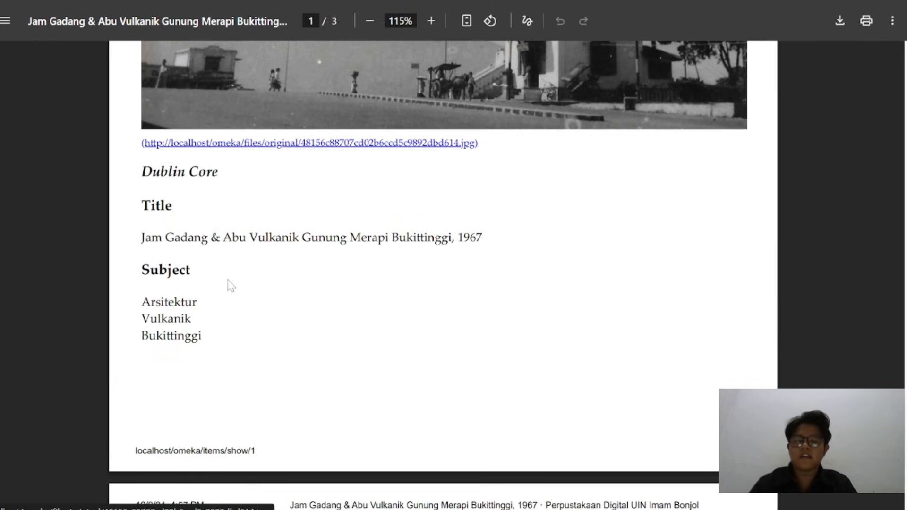
pyautogui.moveTo(141, 238); pyautogui.dragTo(528, 248)
pyautogui.hotkey('ctrl', 'c')
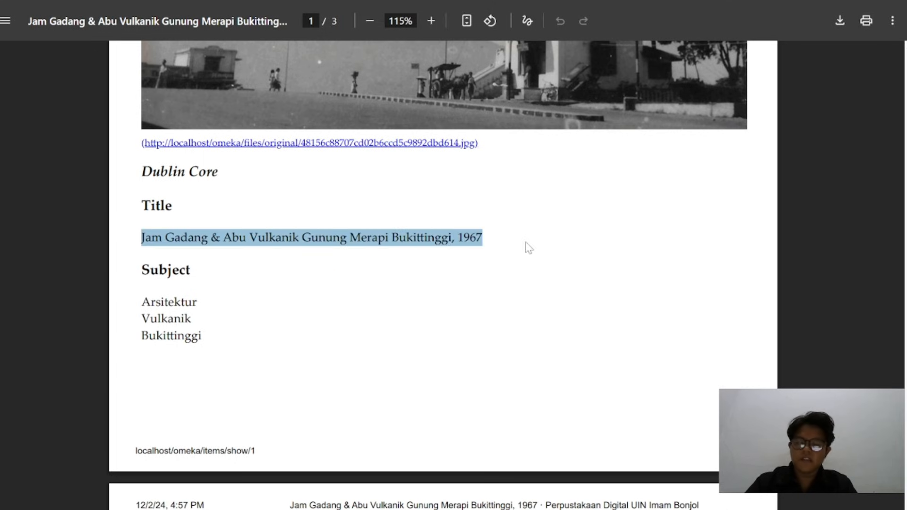
pyautogui.hotkey('alt', 'Tab')
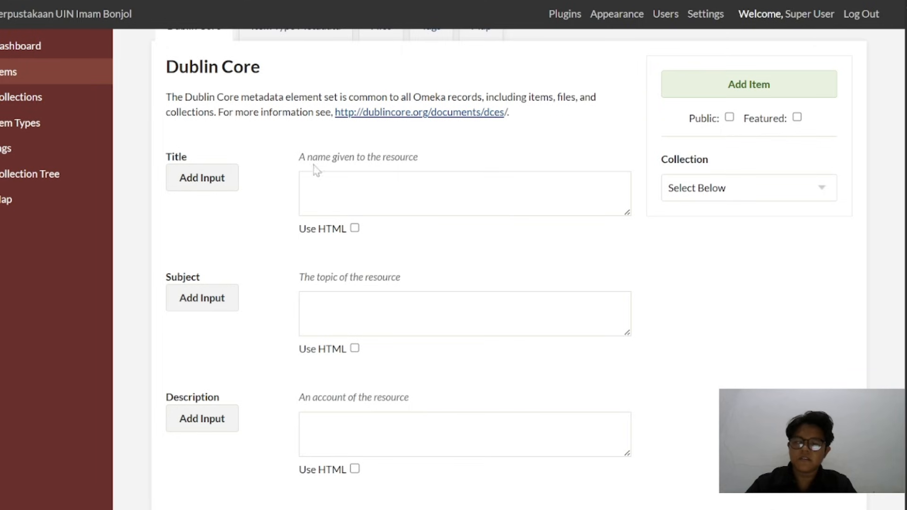
pyautogui.click(314, 182)
pyautogui.hotkey('ctrl', 'v')
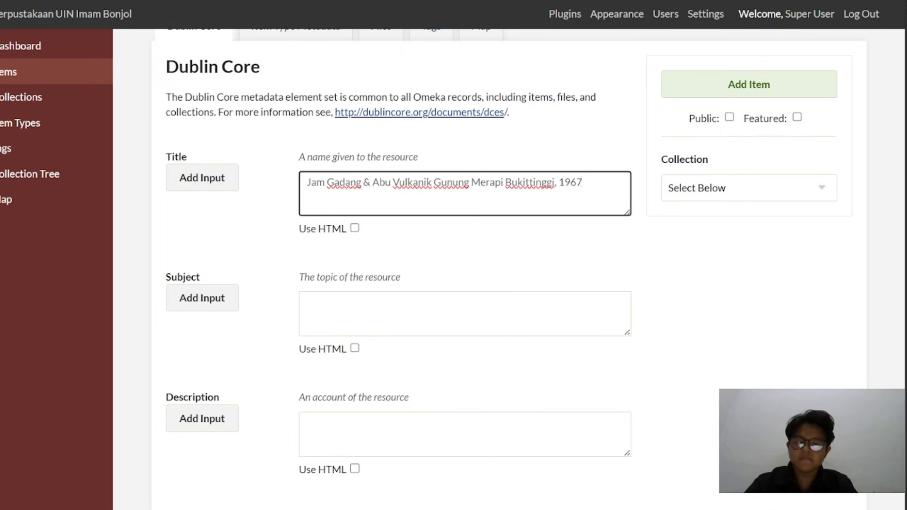
# Copy the first subject, "Arsitektur", from the metadata PDF into the item's Subject field
pyautogui.hotkey('alt', 'Tab')
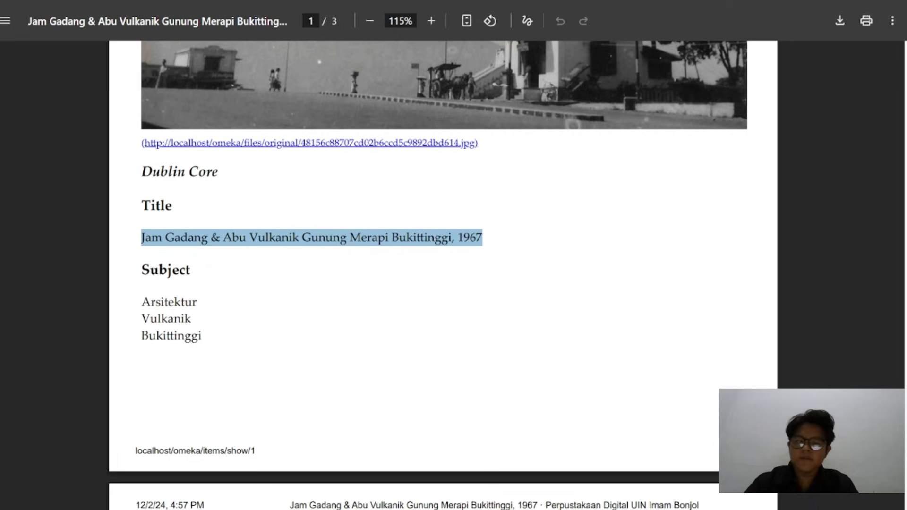
pyautogui.scroll(-2, 212, 300)
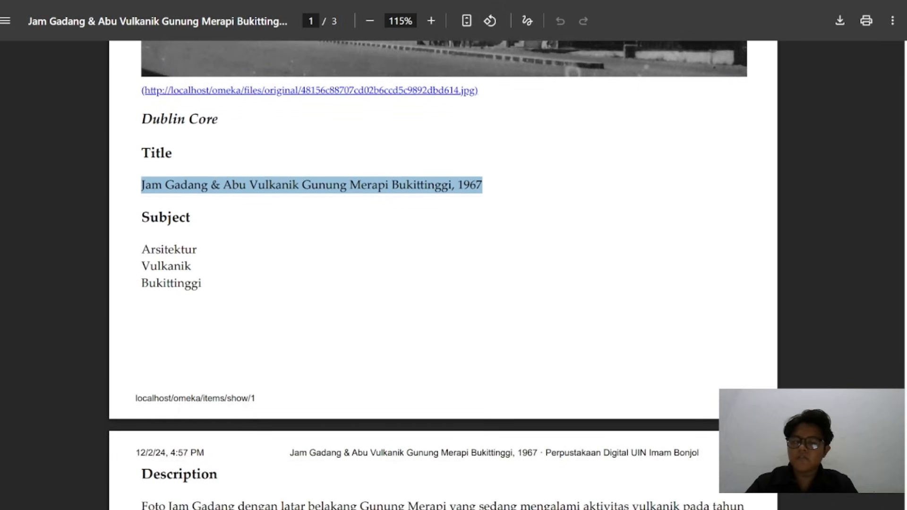
pyautogui.moveTo(142, 249); pyautogui.dragTo(197, 251)
pyautogui.hotkey('ctrl', 'c')
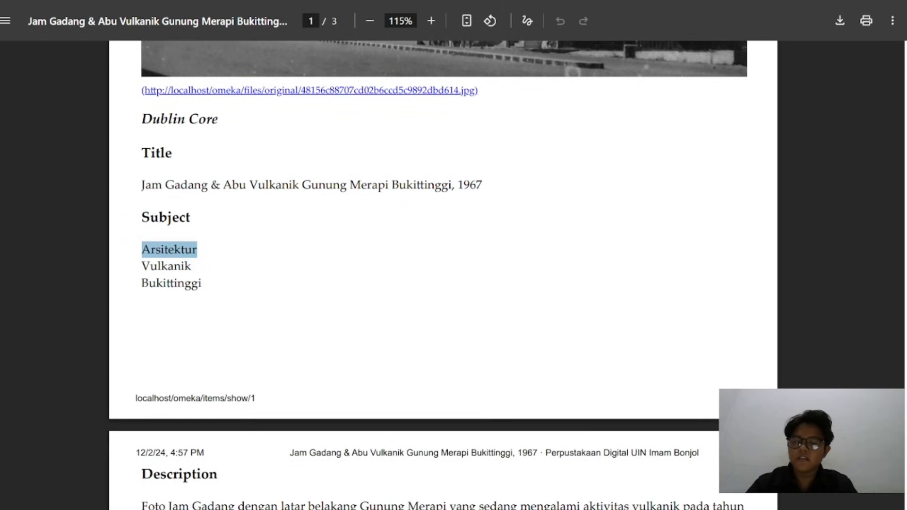
pyautogui.hotkey('alt', 'Tab')
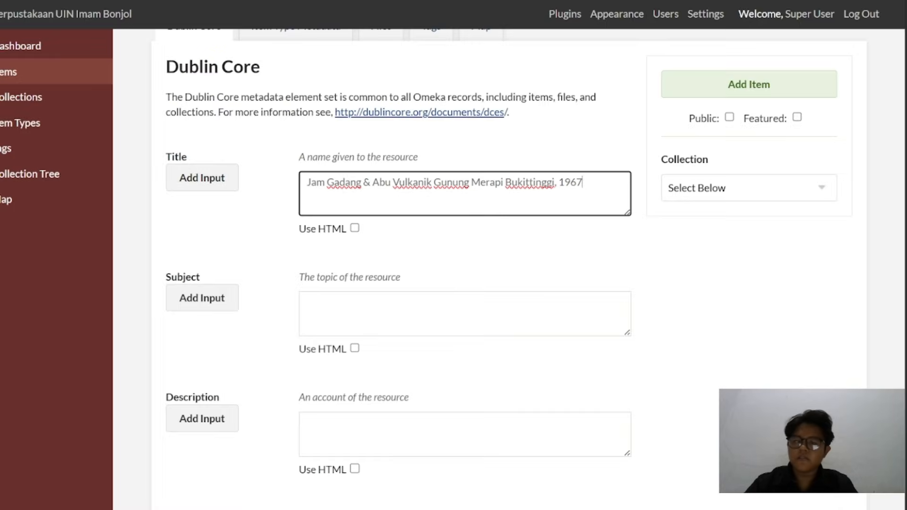
pyautogui.click(359, 310)
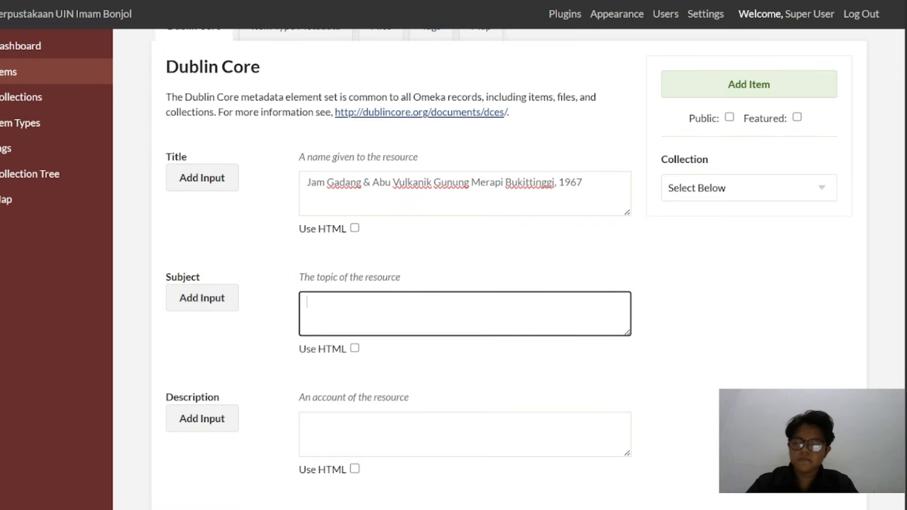
pyautogui.hotkey('ctrl', 'v')
# Add two more Subject entries to the item, "Vulkanik" and "Bukittinggi"
pyautogui.click(211, 307)
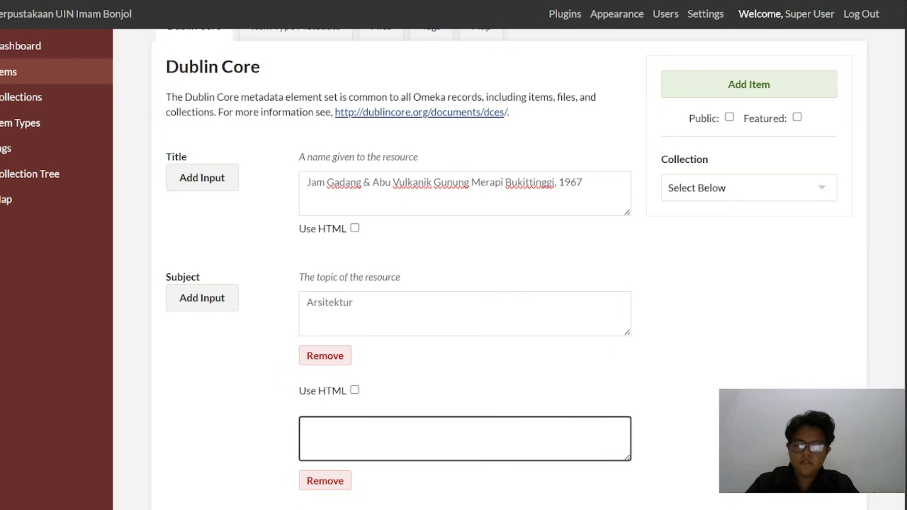
pyautogui.write('Vulkanik')
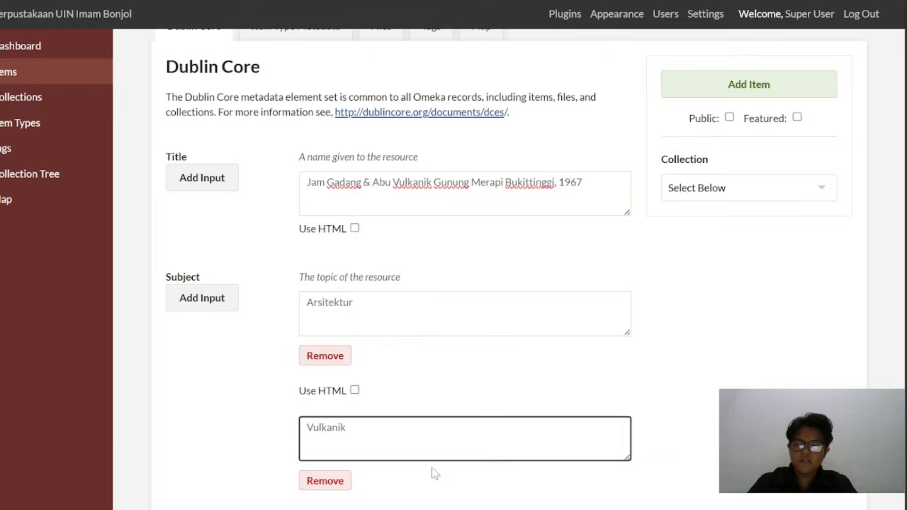
pyautogui.scroll(-3, 431, 471)
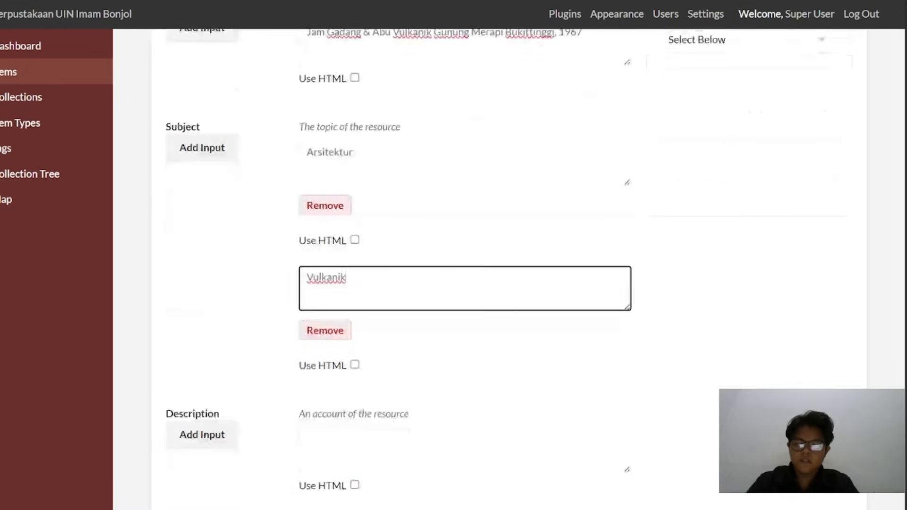
pyautogui.click(209, 148)
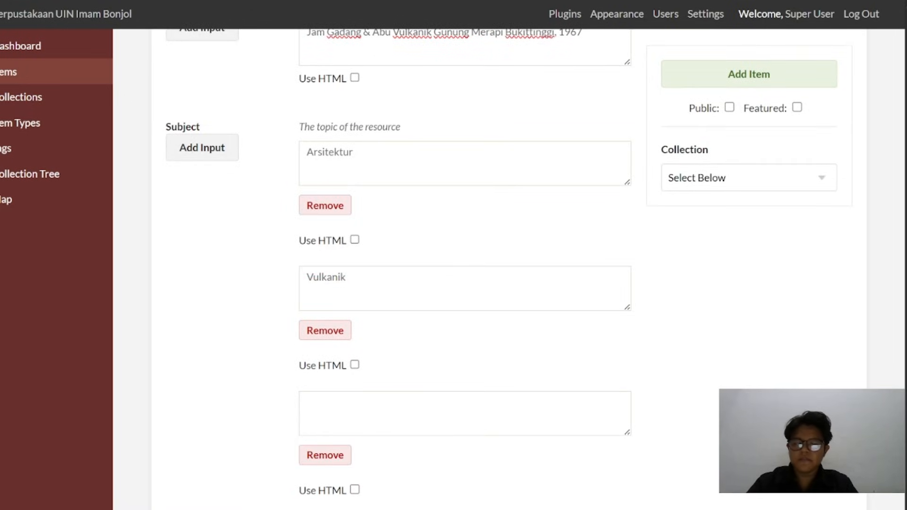
pyautogui.click(372, 407)
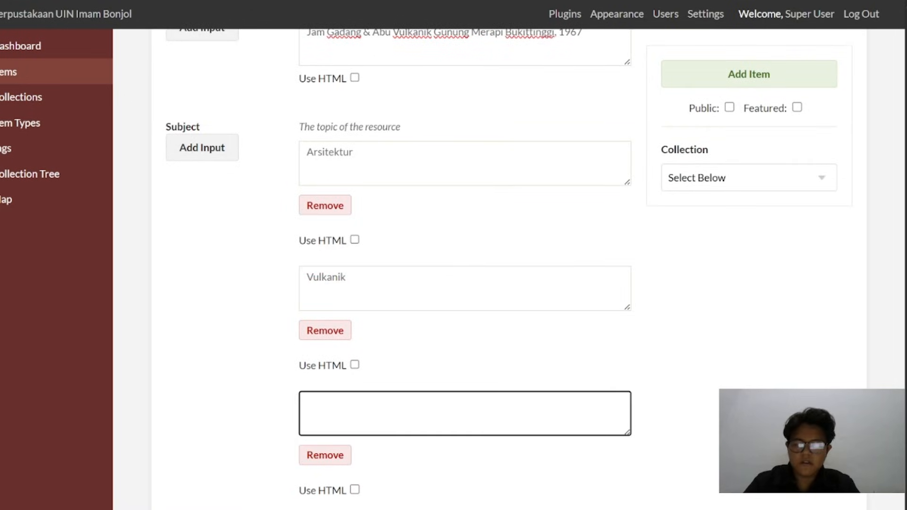
pyautogui.write('Bukittig')
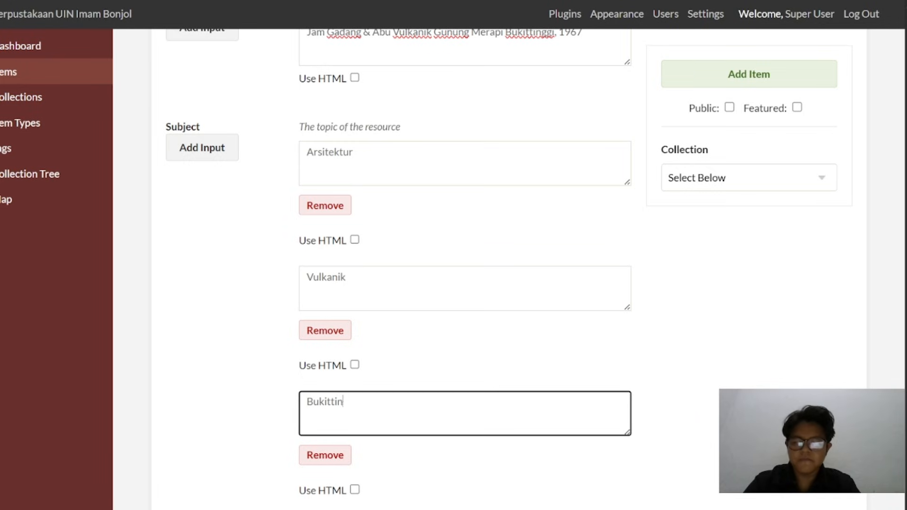
pyautogui.write('ggi')
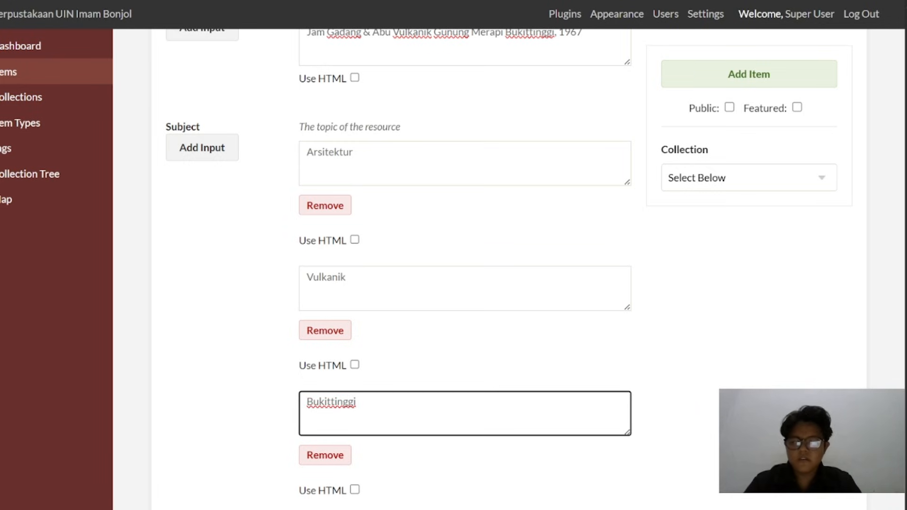
# Copy the full description paragraph about the Jam Gadang photo from the metadata PDF into the item's Description field
pyautogui.scroll(-7, 294, 352)
pyautogui.click(376, 226)
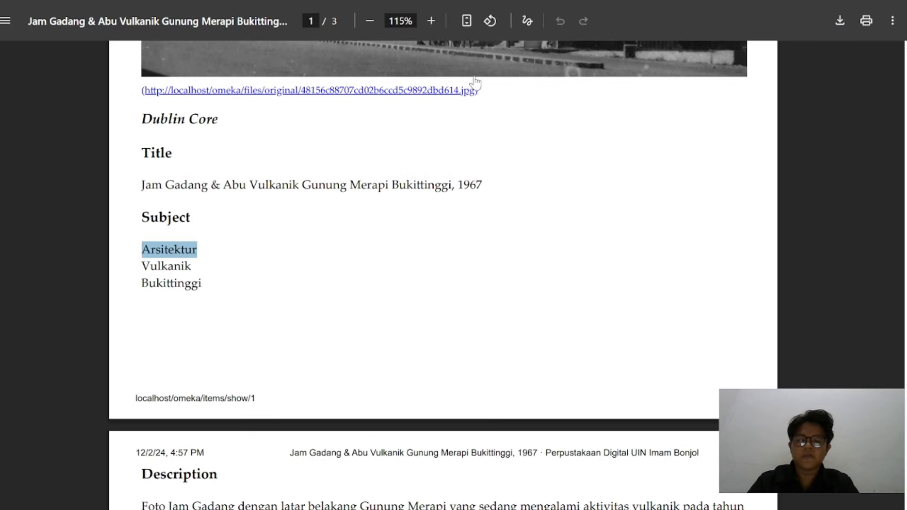
pyautogui.scroll(-10, 378, 236)
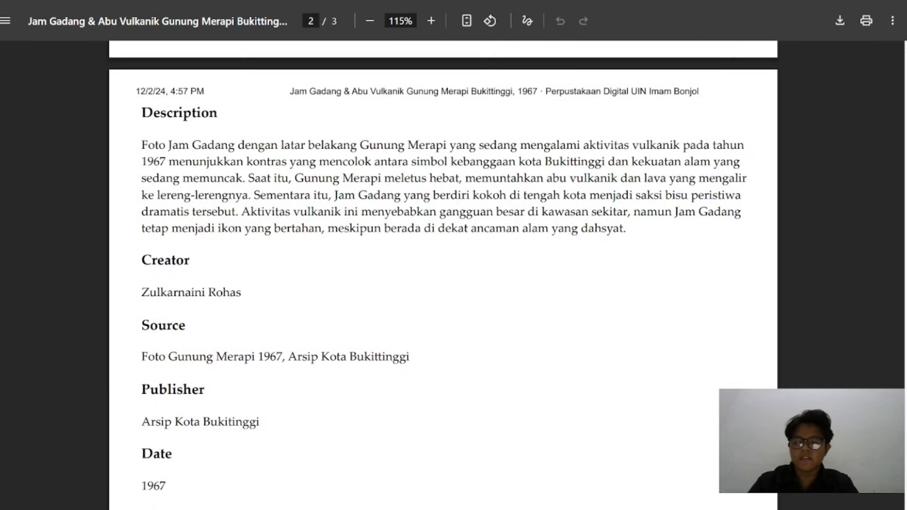
pyautogui.moveTo(141, 145); pyautogui.dragTo(646, 242)
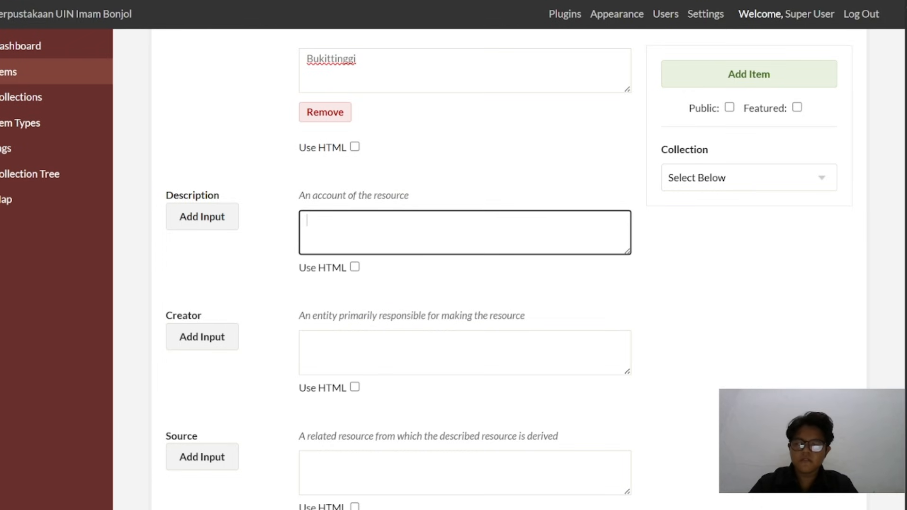
pyautogui.hotkey('ctrl', 'v')
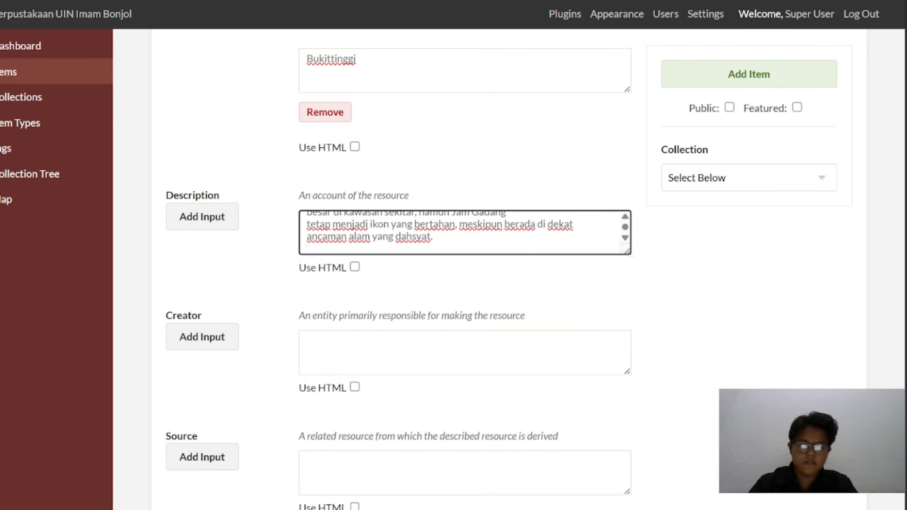
# Enlarge the Description box, remove the line breaks so the text forms one continuous paragraph, and shrink the box to fit it
pyautogui.moveTo(627, 252); pyautogui.dragTo(679, 380)
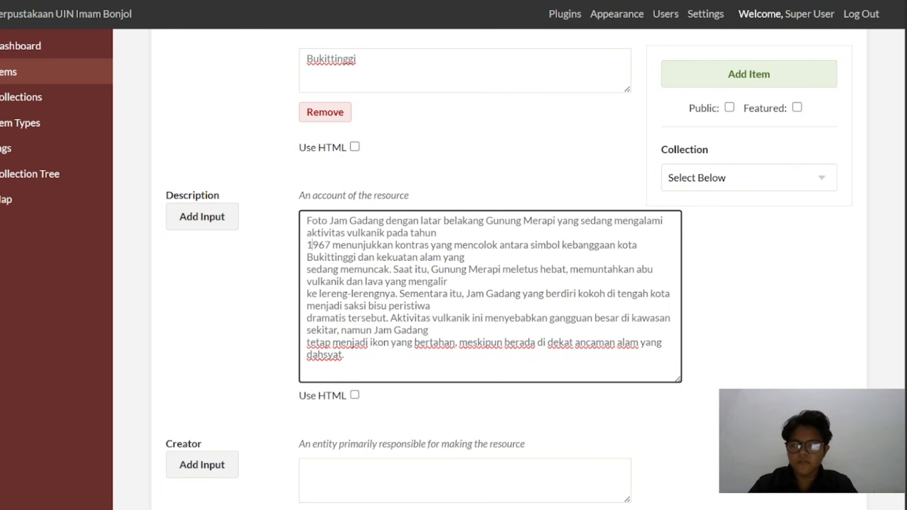
pyautogui.press('BackSpace')
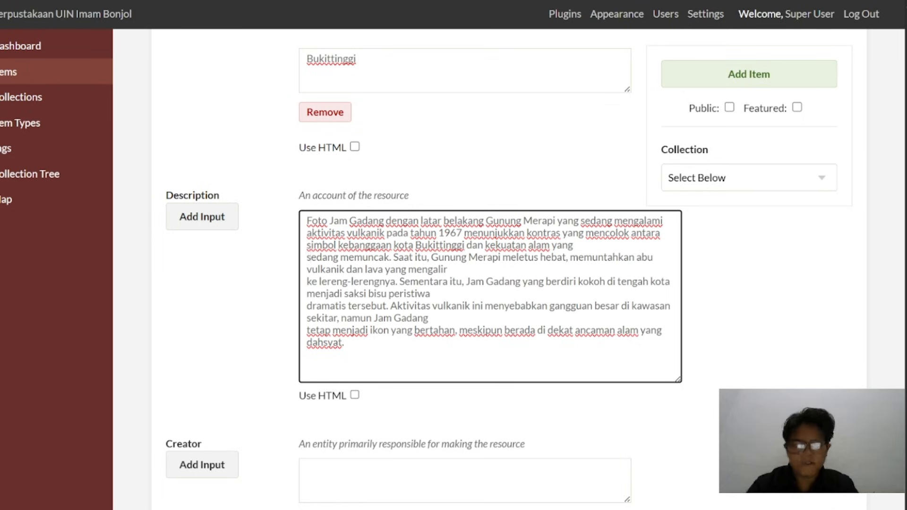
pyautogui.press('BackSpace')
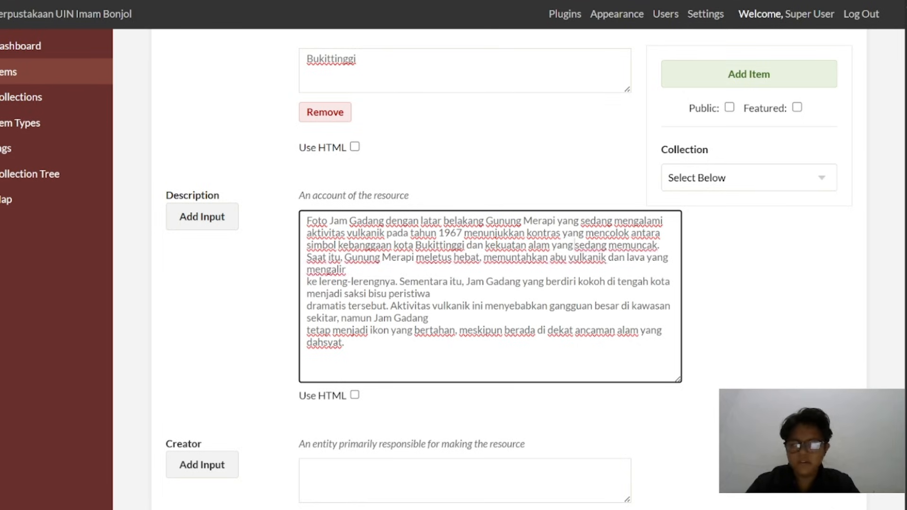
pyautogui.press('BackSpace')
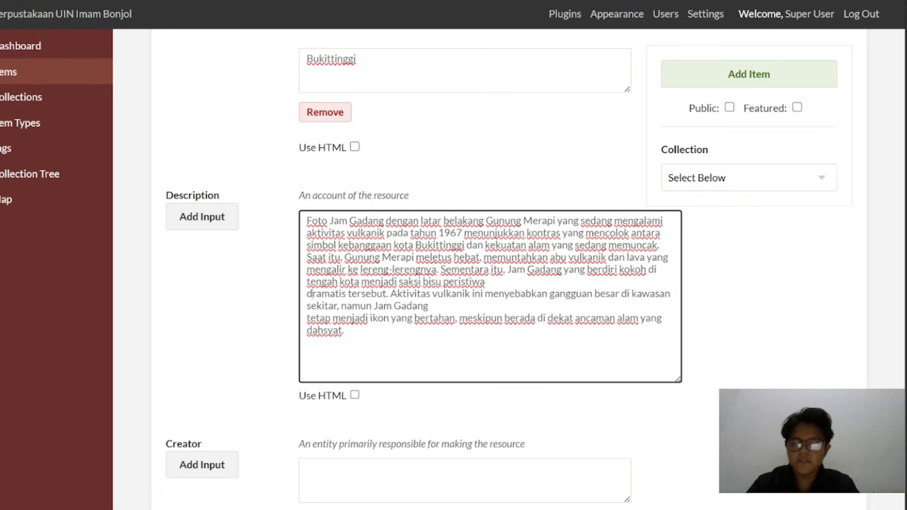
pyautogui.press('BackSpace')
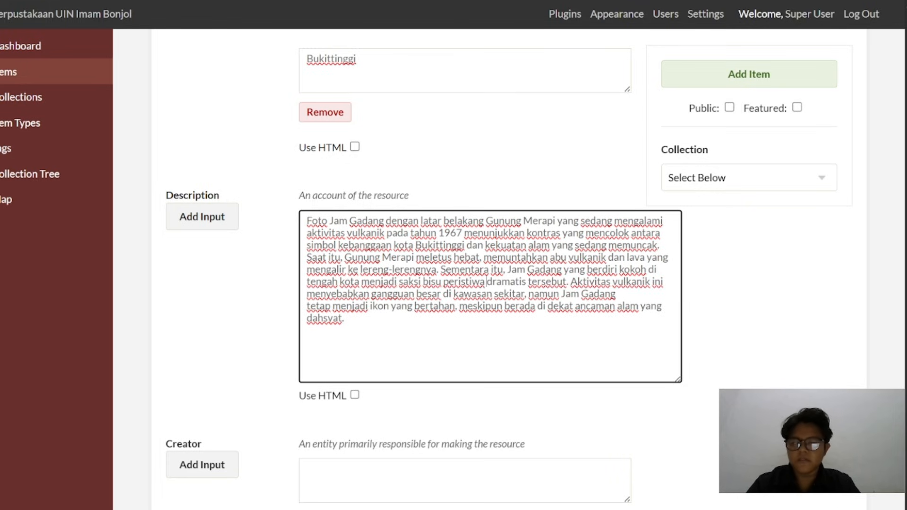
pyautogui.press('BackSpace')
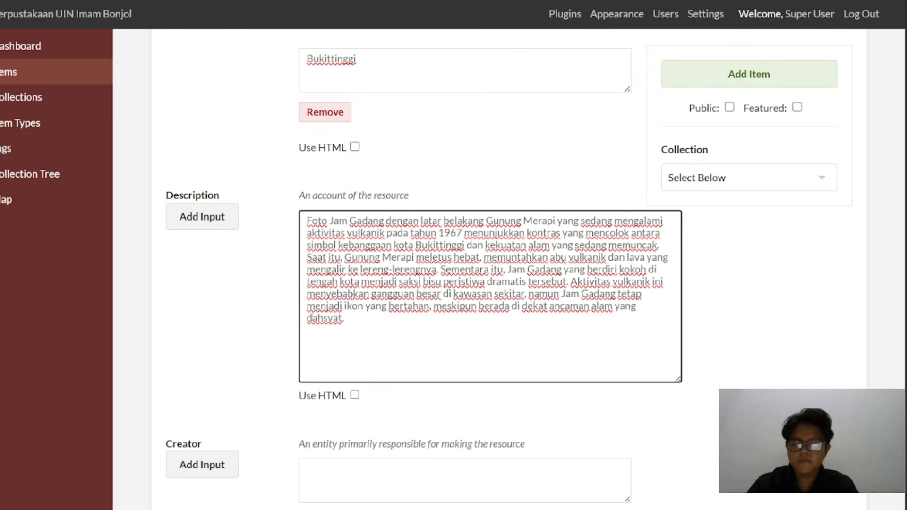
pyautogui.press('BackSpace')
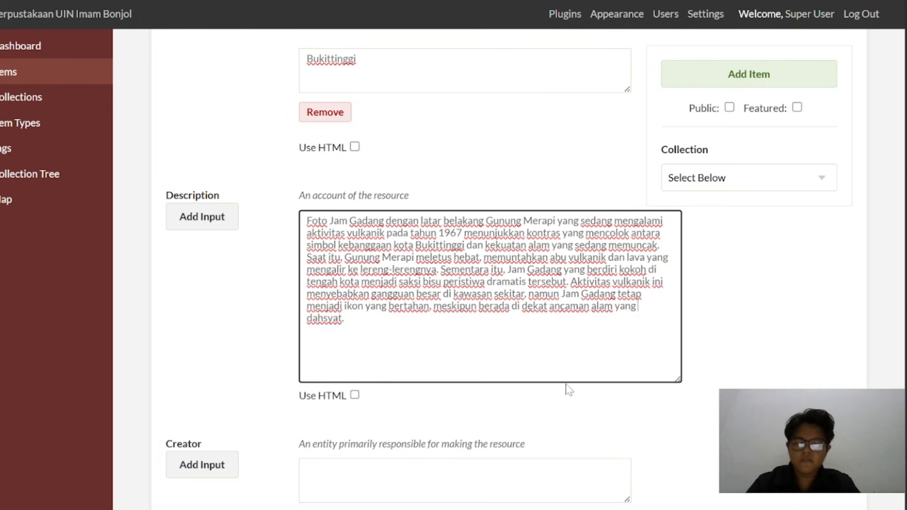
pyautogui.moveTo(672, 376); pyautogui.dragTo(667, 327)
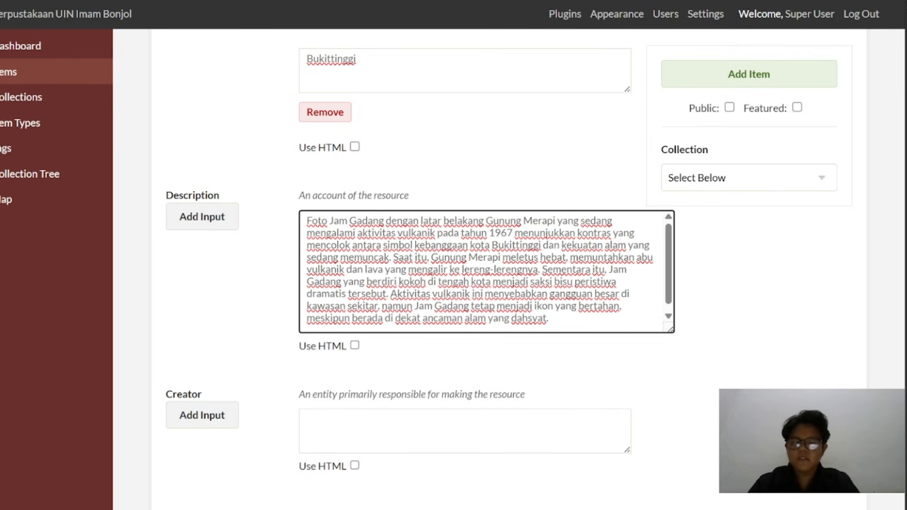
# Copy the creator's full name from the metadata PDF into the item's Creator field
pyautogui.scroll(-1, 529, 302)
pyautogui.scroll(-5, 437, 385)
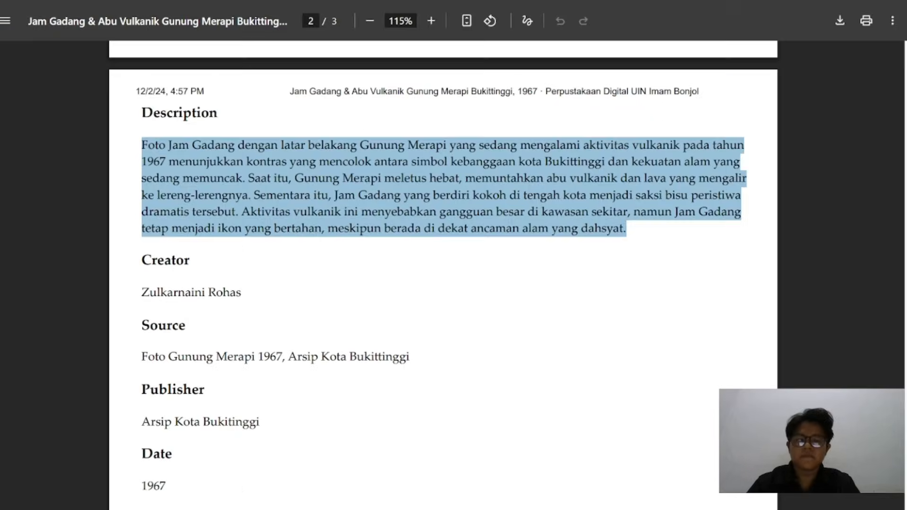
pyautogui.scroll(-1, 443, 274)
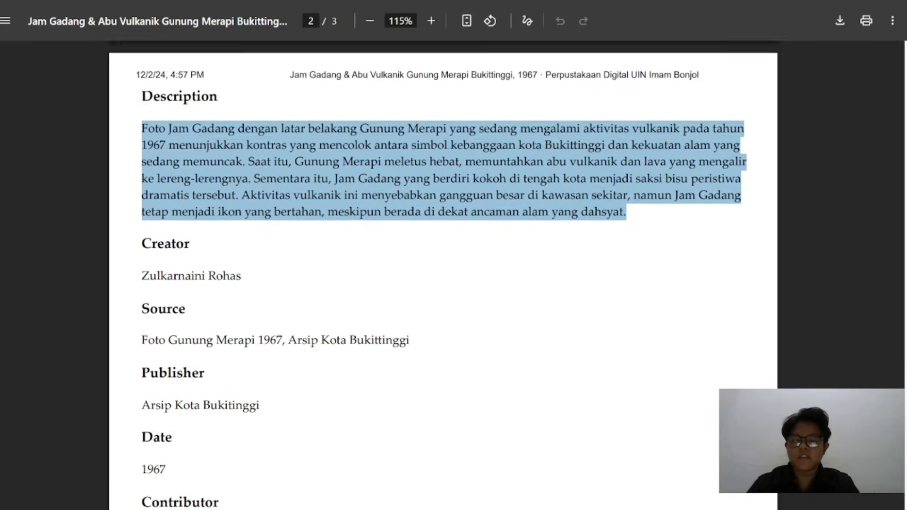
pyautogui.doubleClick(173, 249)
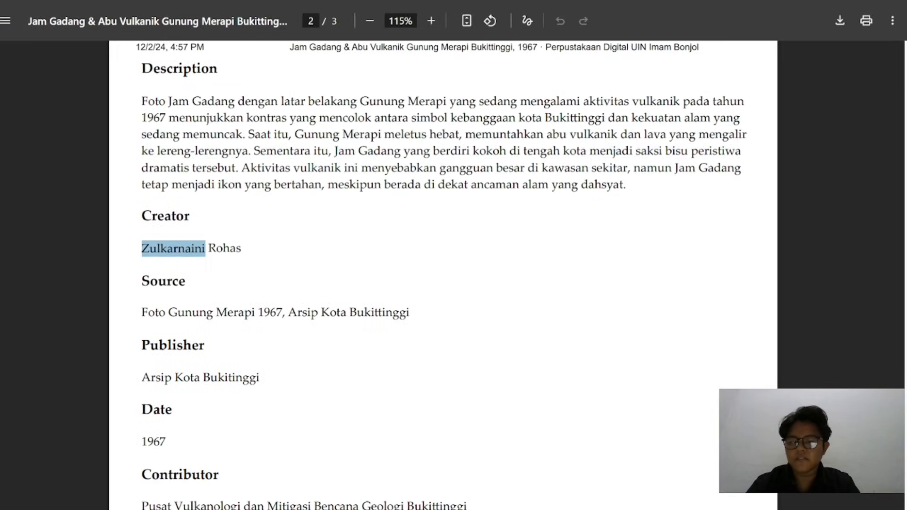
pyautogui.moveTo(141, 249); pyautogui.dragTo(242, 249)
pyautogui.hotkey('ctrl', 'c')
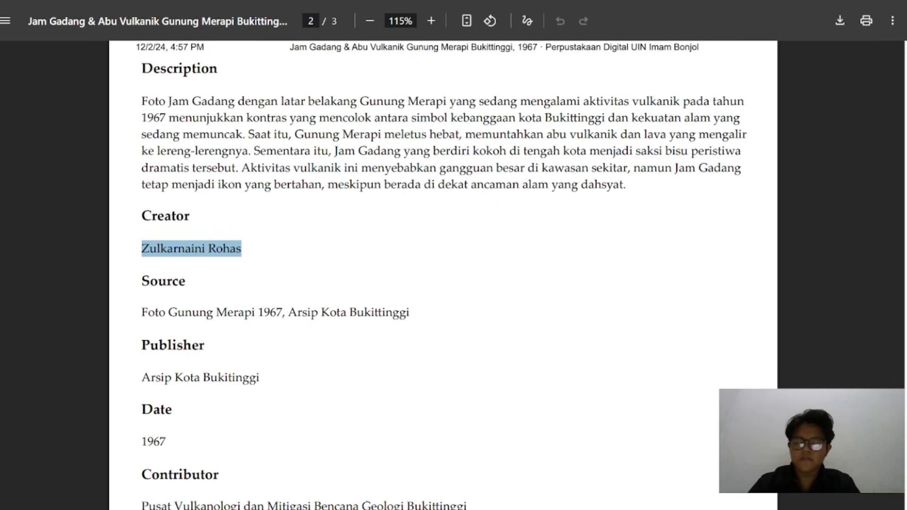
pyautogui.hotkey('ctrl', 'Tab')
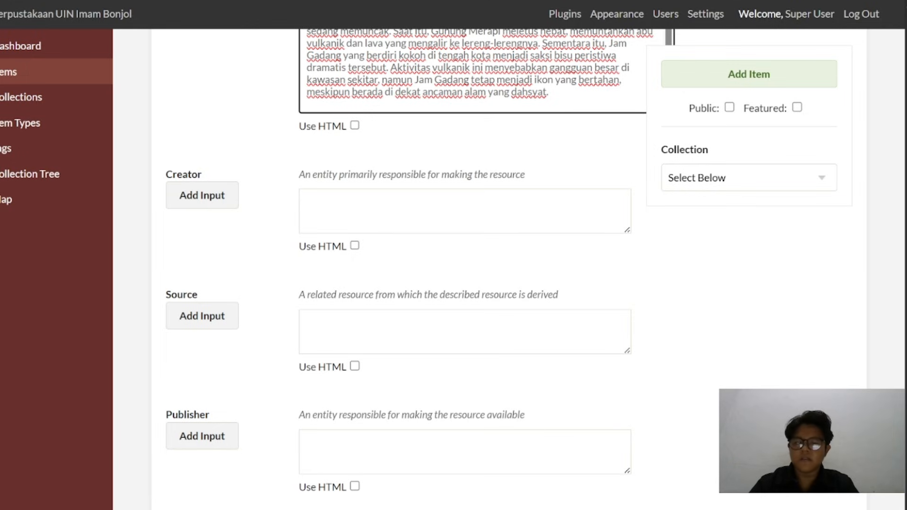
pyautogui.click(465, 211)
pyautogui.hotkey('ctrl', 'v')
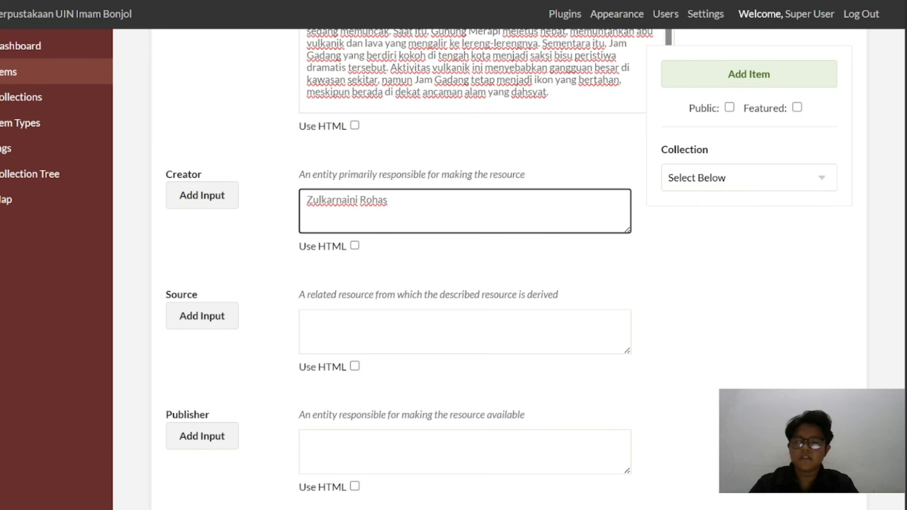
# Copy the source, "Foto Gunung Merapi 1967, Arsip Kota Bukittinggi", from the metadata PDF into the item's Source field
pyautogui.hotkey('ctrl', 'shift', 'Tab')
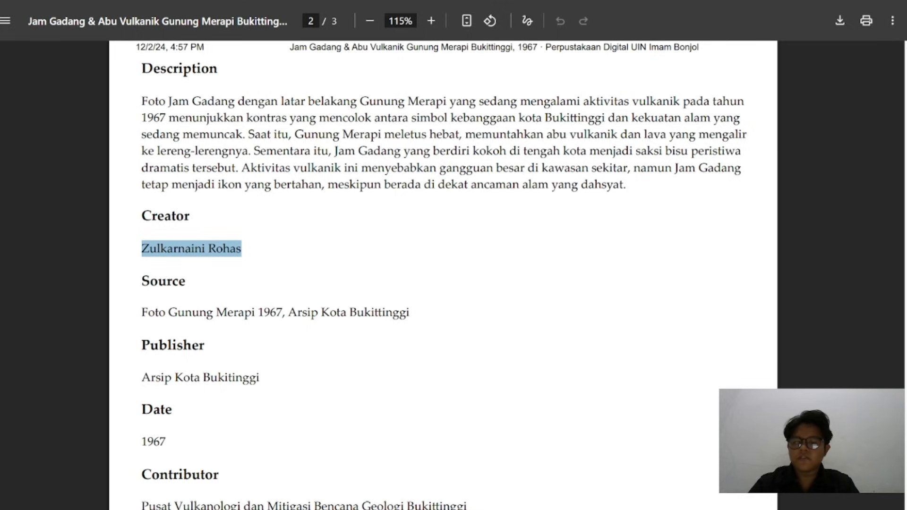
pyautogui.moveTo(141, 313); pyautogui.dragTo(410, 313)
pyautogui.hotkey('ctrl', 'c')
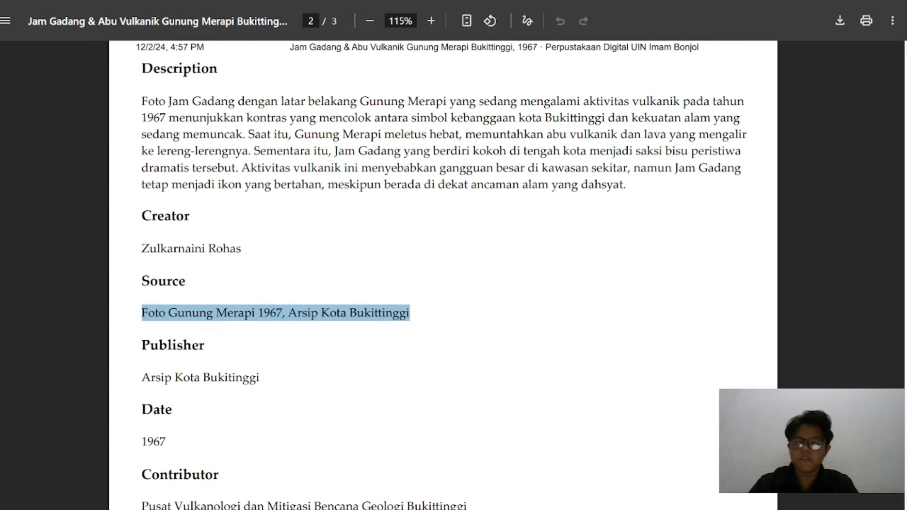
pyautogui.hotkey('ctrl', 'Tab')
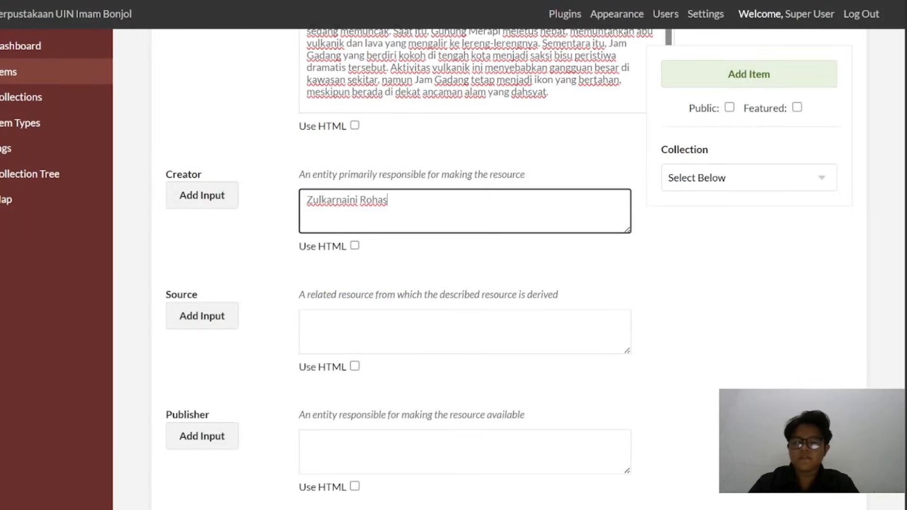
pyautogui.click(340, 326)
pyautogui.hotkey('ctrl', 'v')
# Copy the publisher, "Arsip Kota Bukitinggi", from the metadata PDF into the item's Publisher field
pyautogui.scroll(-5, 453, 255)
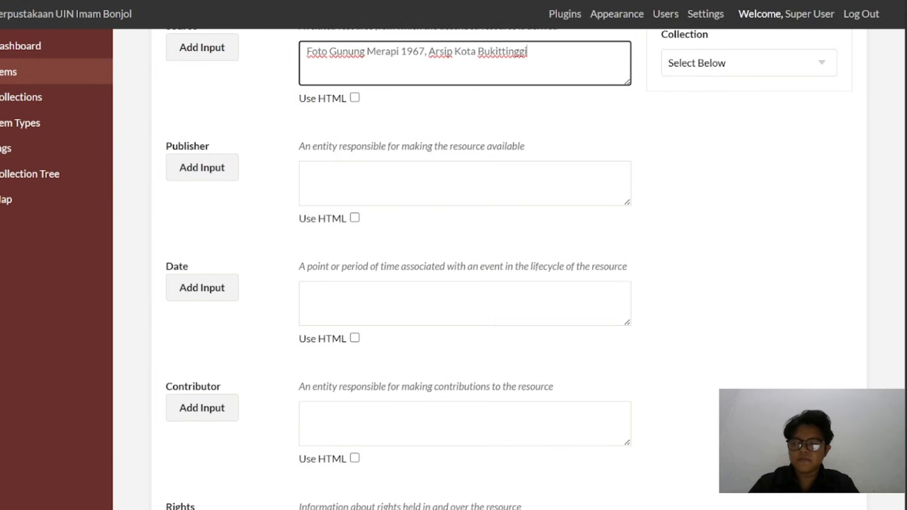
pyautogui.hotkey('ctrl', 'Tab')
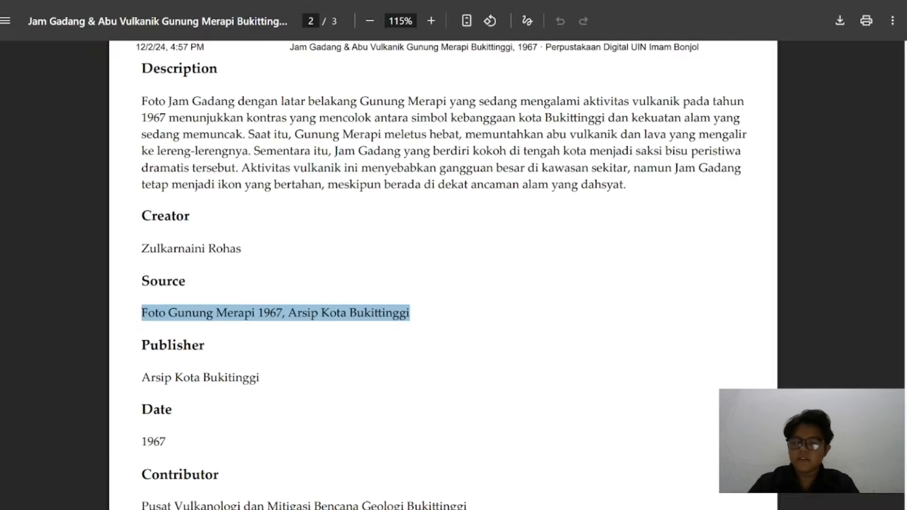
pyautogui.scroll(-3, 443, 274)
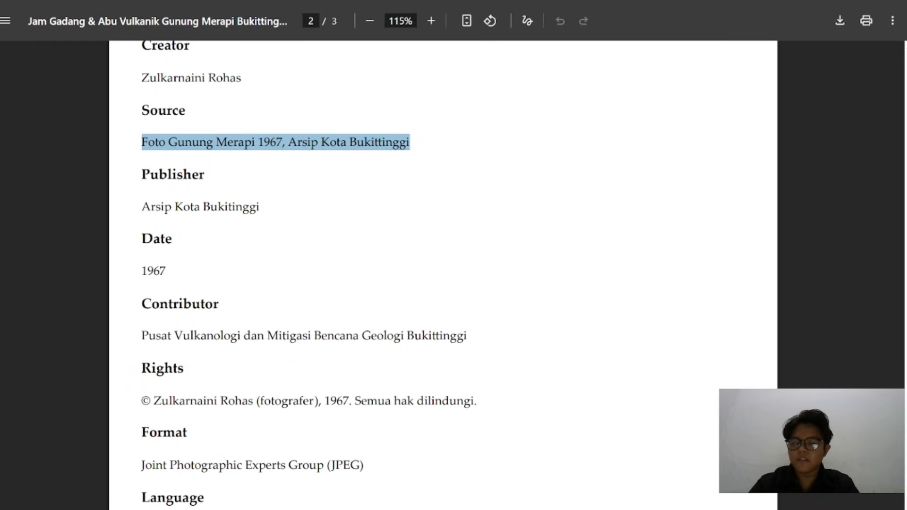
pyautogui.moveTo(142, 207); pyautogui.dragTo(260, 206)
pyautogui.hotkey('ctrl', 'c')
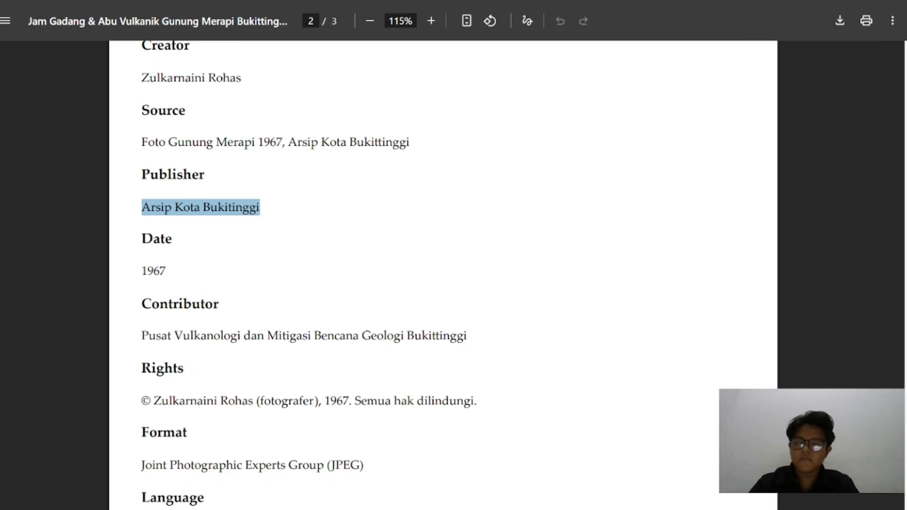
pyautogui.hotkey('ctrl', 'shift', 'Tab')
pyautogui.click(326, 181)
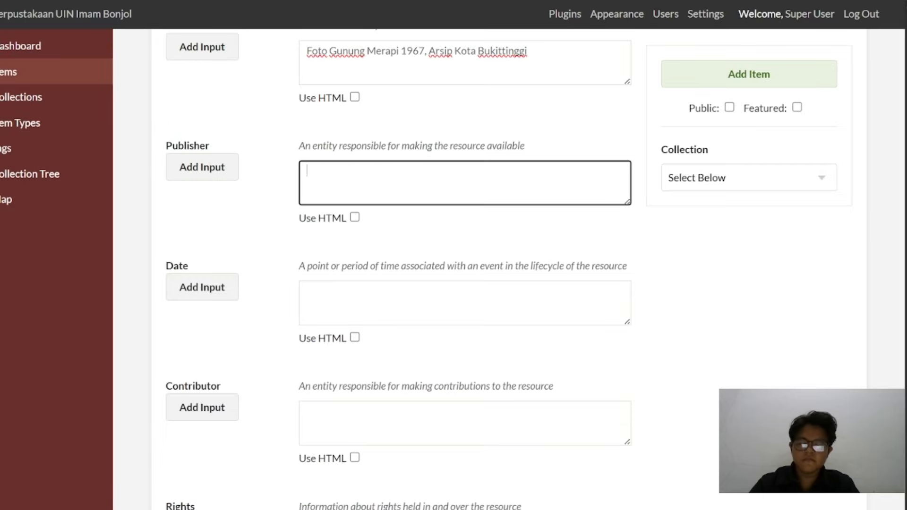
pyautogui.hotkey('ctrl', 'v')
# Copy the date, 1967, from the metadata PDF into the item's Date field
pyautogui.hotkey('ctrl', 'Tab')
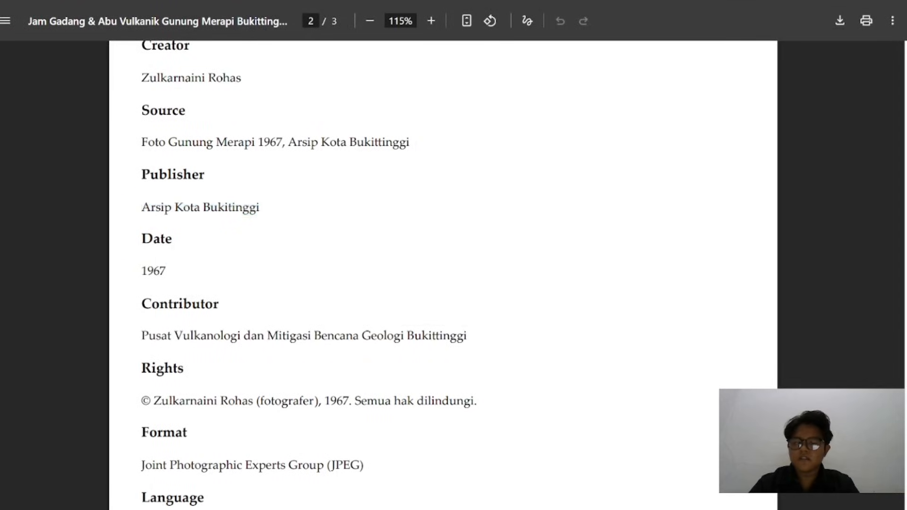
pyautogui.doubleClick(154, 271)
pyautogui.hotkey('ctrl', 'c')
pyautogui.hotkey('ctrl', 'Tab')
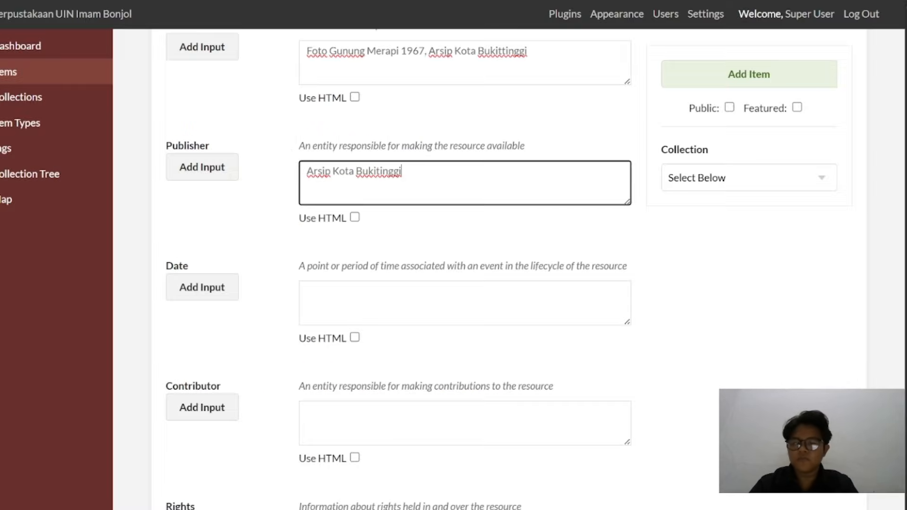
pyautogui.click(340, 286)
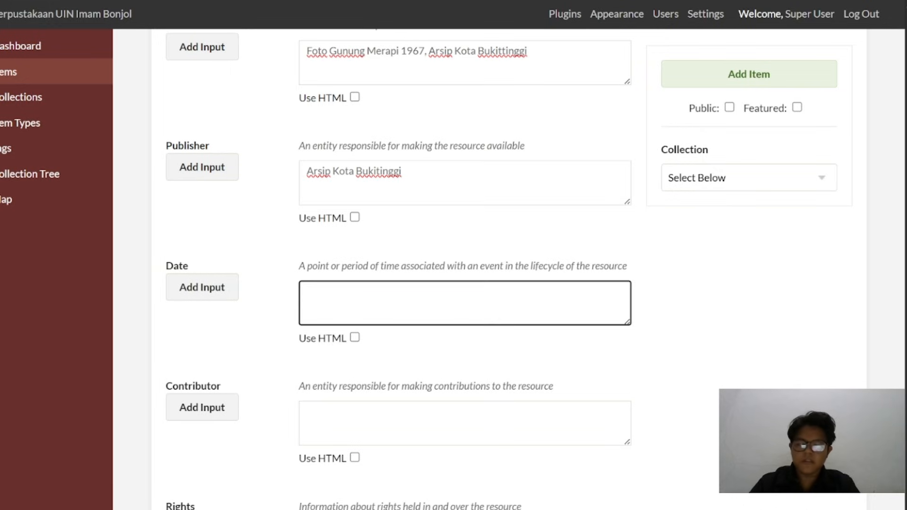
pyautogui.hotkey('ctrl', 'v')
# Copy the contributor, "Pusat Vulkanologi dan Mitigasi Bencana Geologi Bukittinggi", from the metadata PDF into the item's Contributor field
pyautogui.scroll(-3, 336, 293)
pyautogui.hotkey('ctrl', 'Tab')
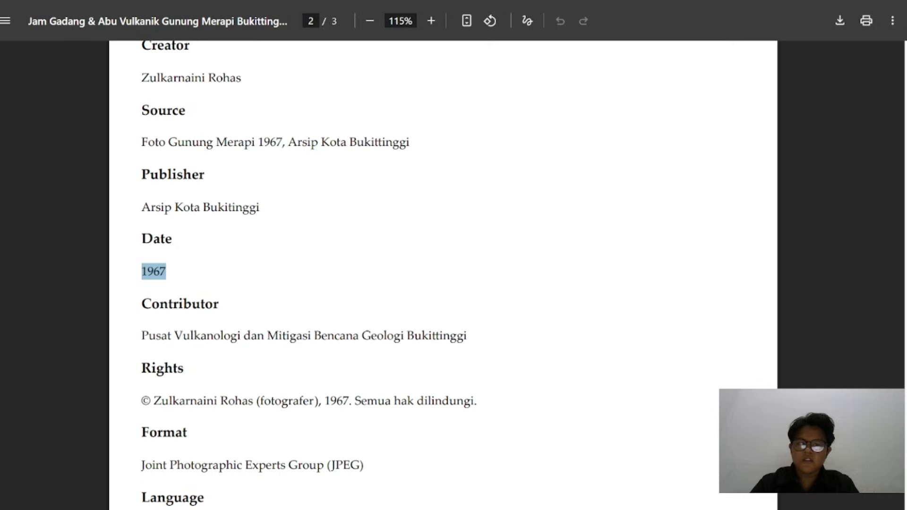
pyautogui.scroll(-3, 299, 268)
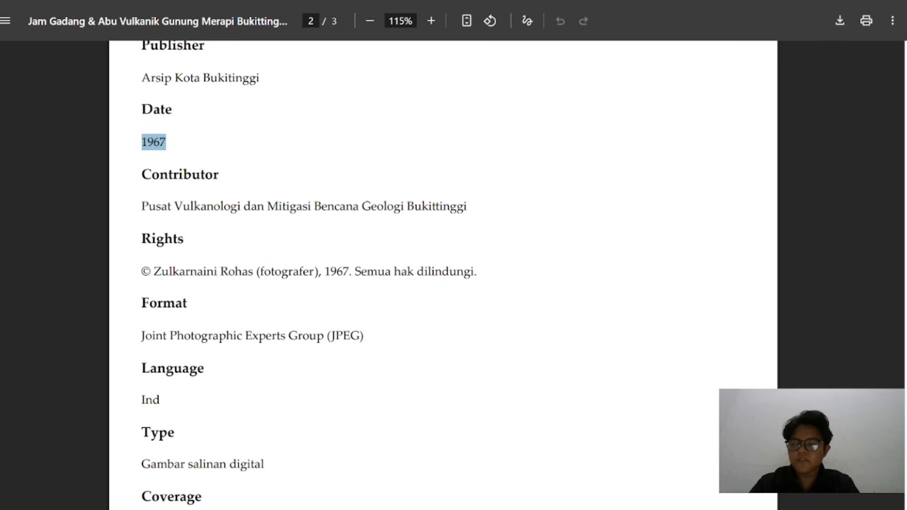
pyautogui.moveTo(142, 206); pyautogui.dragTo(466, 206)
pyautogui.hotkey('ctrl', 'c')
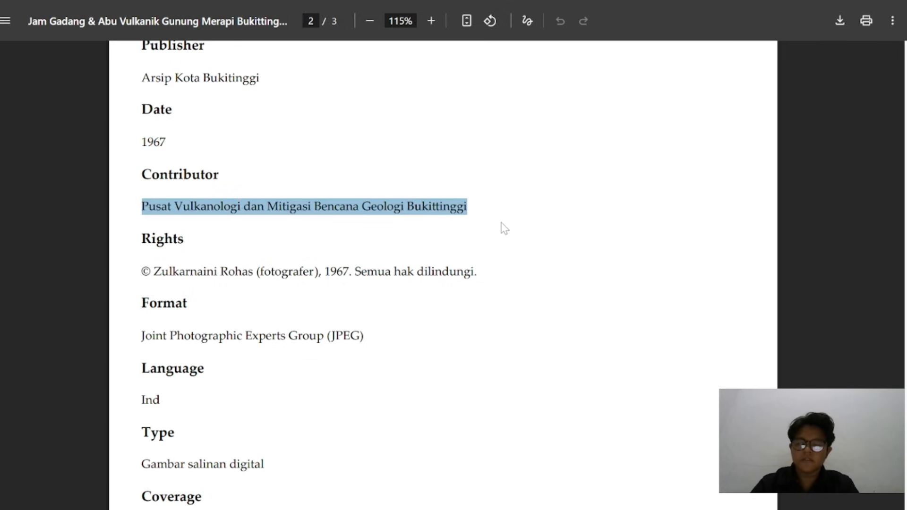
pyautogui.hotkey('alt', 'Tab')
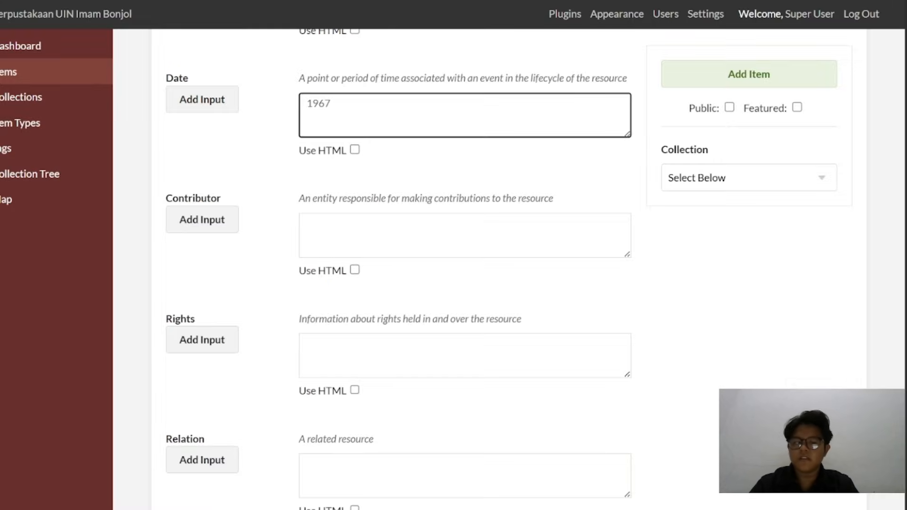
pyautogui.press('Tab')
pyautogui.hotkey('ctrl', 'v')
# Copy the photographer's 1967 copyright statement ending in "Semua hak dilindungi." from the metadata PDF into the item's Rights field
pyautogui.scroll(-2, 465, 269)
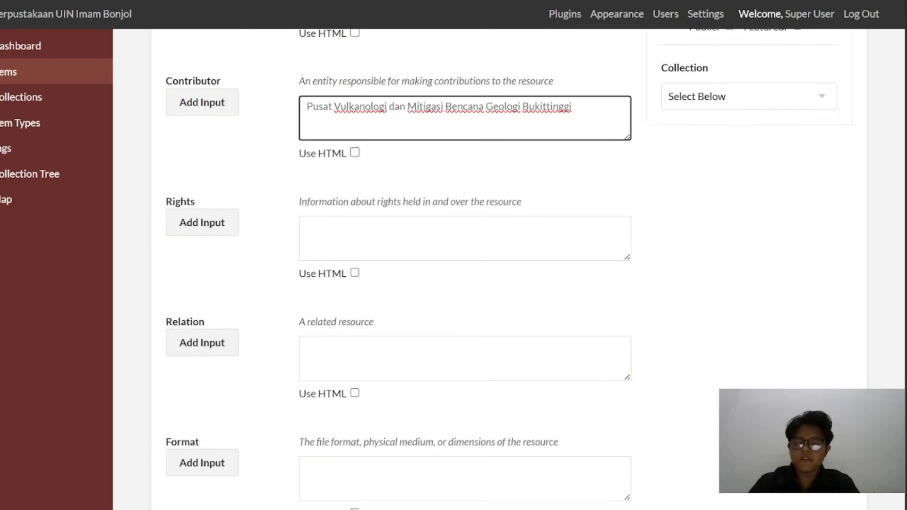
pyautogui.hotkey('alt', 'Tab')
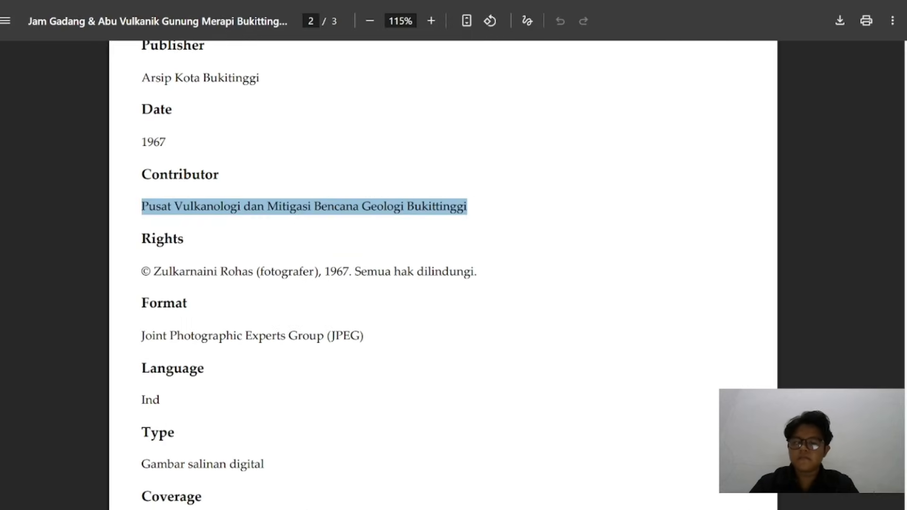
pyautogui.moveTo(141, 272); pyautogui.dragTo(474, 272)
pyautogui.hotkey('ctrl', 'c')
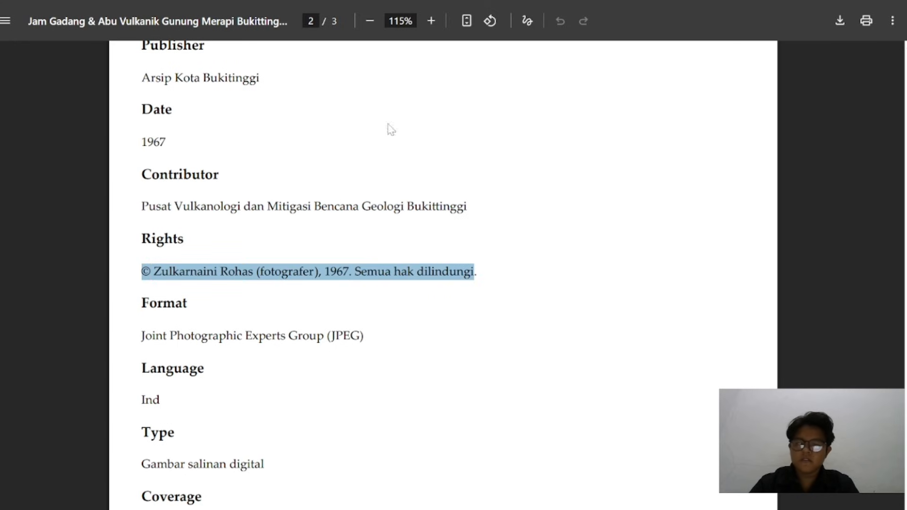
pyautogui.hotkey('alt', 'Tab')
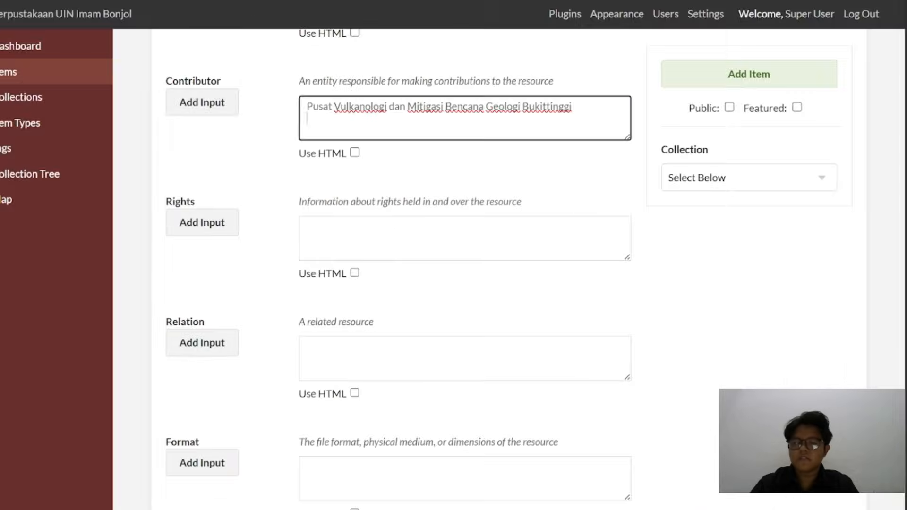
pyautogui.click(406, 236)
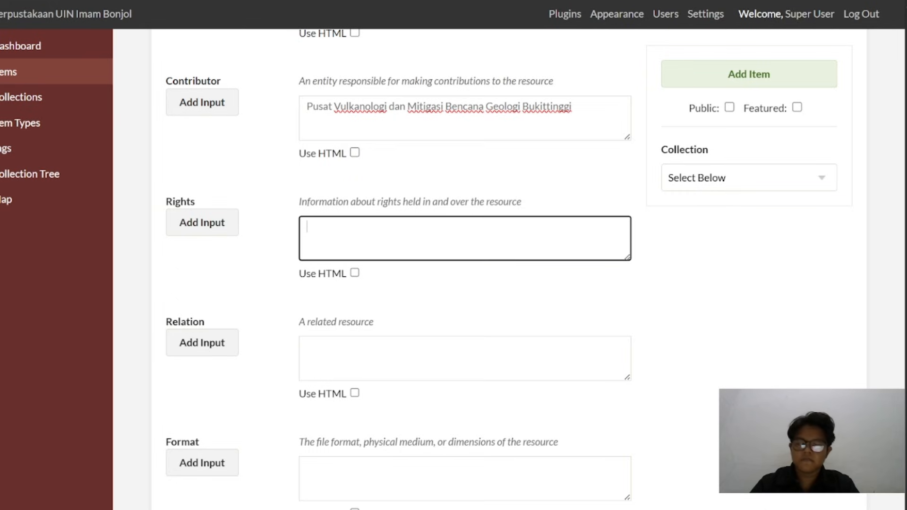
pyautogui.hotkey('ctrl', 'v')
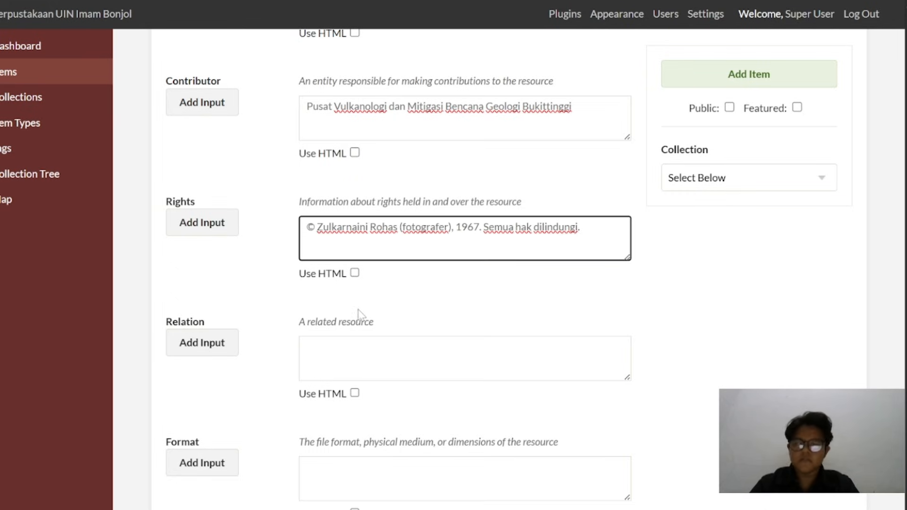
# Copy the format, "Joint Photographic Experts Group (JPEG)", from the metadata PDF into the item's Format field
pyautogui.scroll(-3, 359, 315)
pyautogui.hotkey('alt', 'Tab')
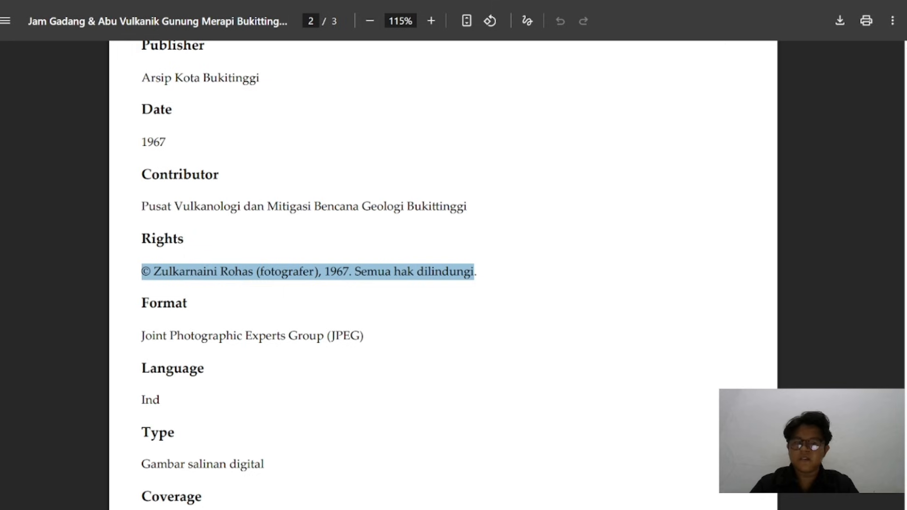
pyautogui.scroll(-3, 443, 274)
pyautogui.scroll(2, 443, 274)
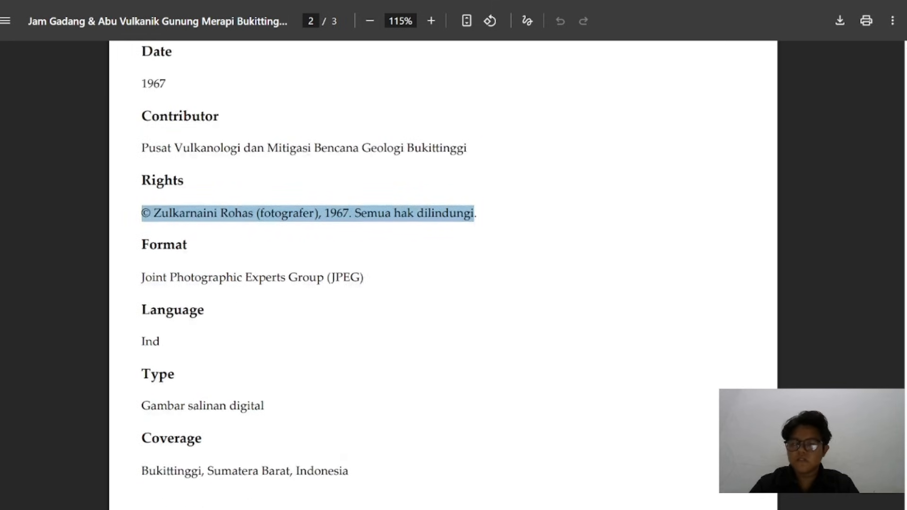
pyautogui.moveTo(141, 278); pyautogui.dragTo(364, 278)
pyautogui.hotkey('ctrl', 'c')
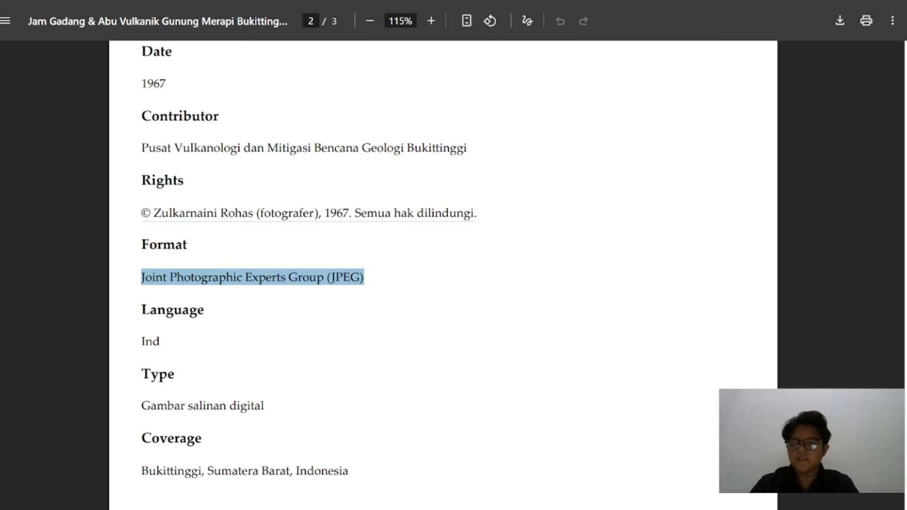
pyautogui.hotkey('ctrl', 'Tab')
pyautogui.hotkey('ctrl', 'Tab')
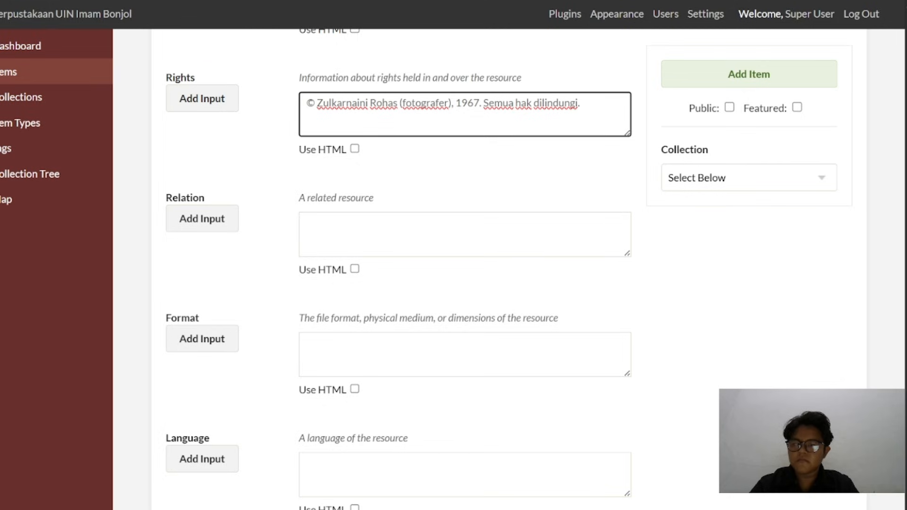
pyautogui.click(465, 354)
pyautogui.hotkey('ctrl', 'v')
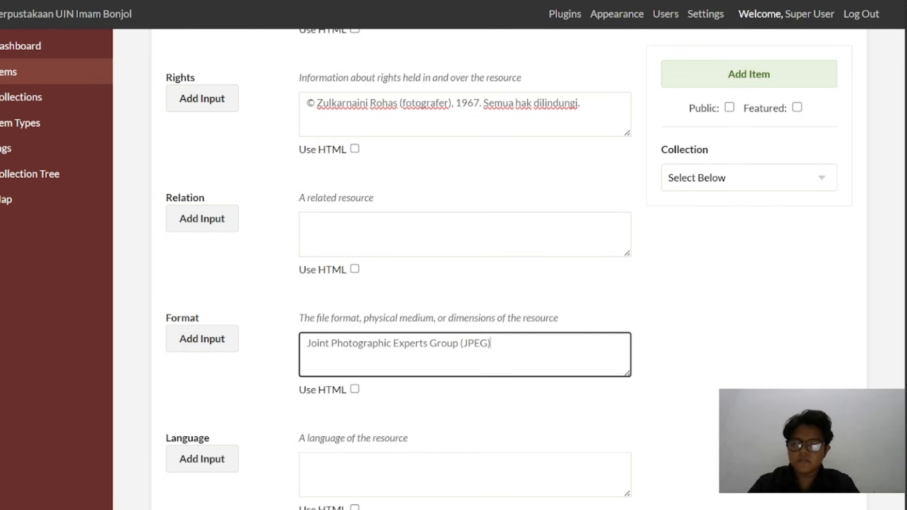
# Enter "Ind" as the item's Language
pyautogui.scroll(-3, 381, 347)
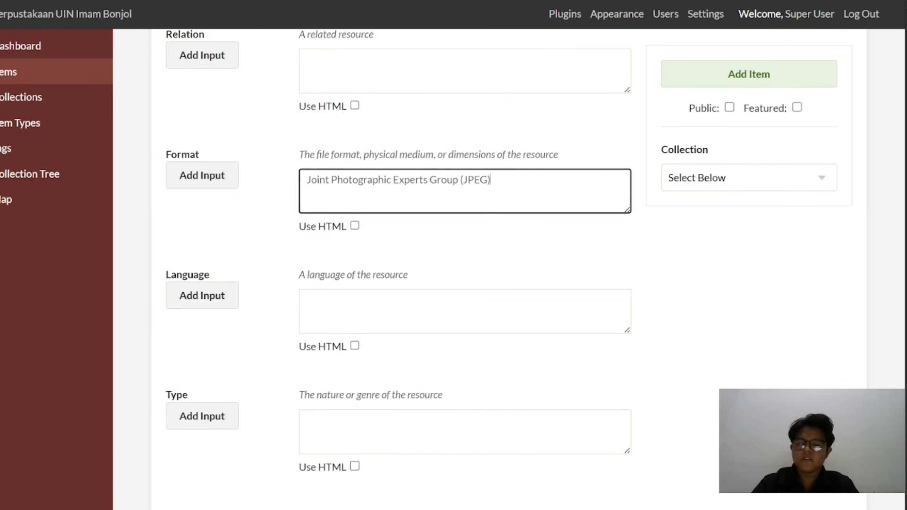
pyautogui.click(464, 311)
pyautogui.write('Ind')
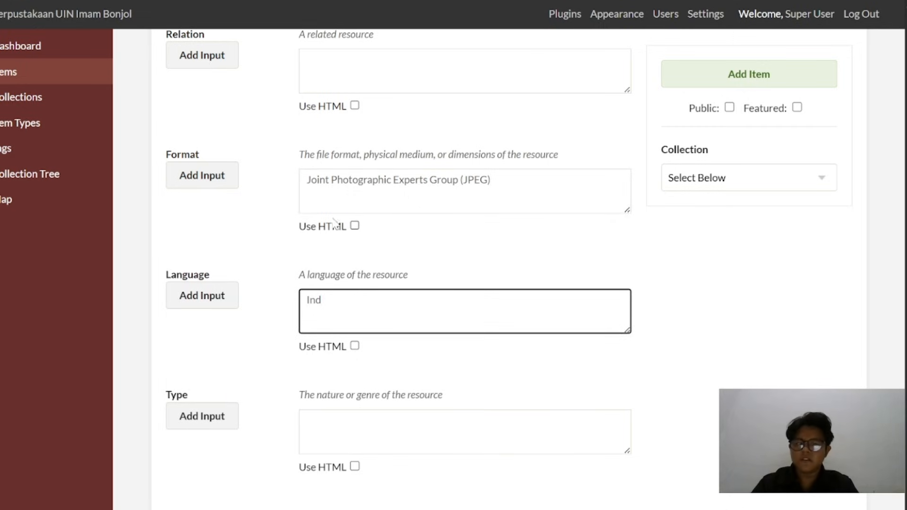
pyautogui.scroll(-3, 354, 218)
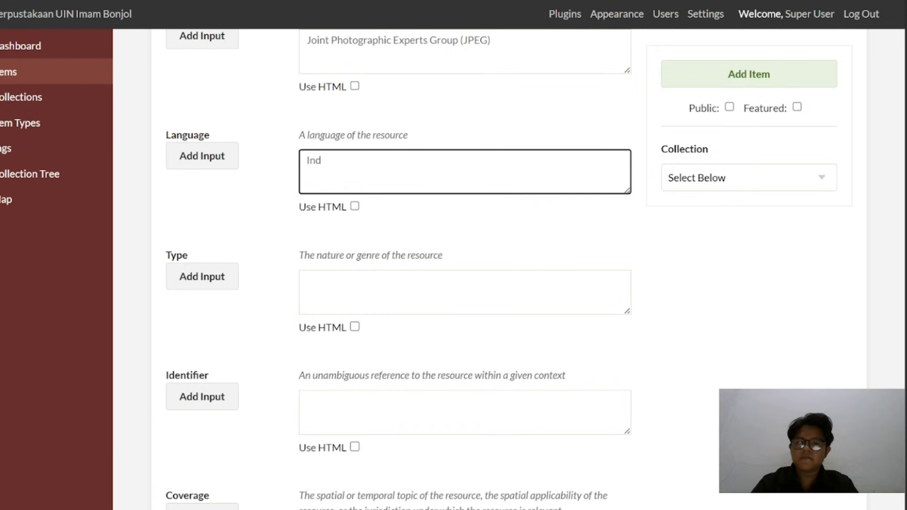
# Copy the type, "Gambar salinan digital", from the metadata PDF into the item's Type field
pyautogui.hotkey('alt', 'Tab')
pyautogui.scroll(-2, 178, 364)
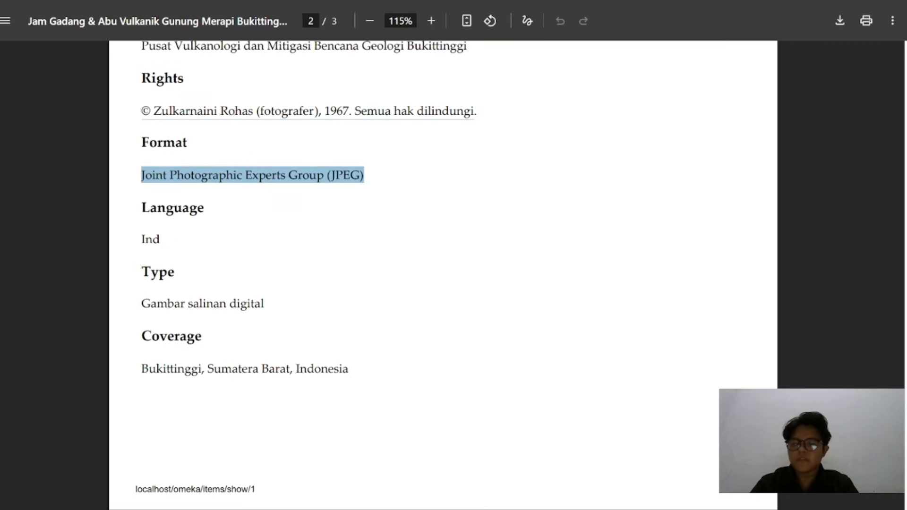
pyautogui.moveTo(265, 303); pyautogui.dragTo(141, 305)
pyautogui.hotkey('ctrl', 'c')
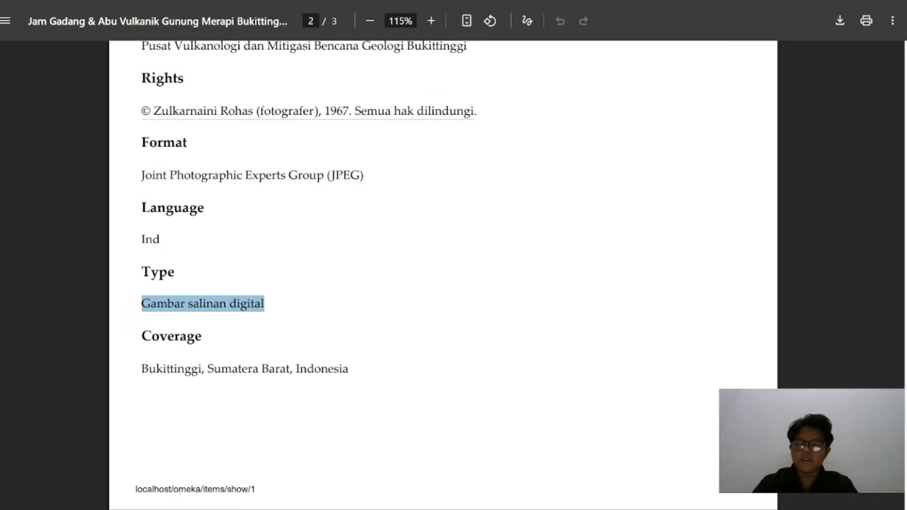
pyautogui.hotkey('alt', 'Tab')
pyautogui.click(378, 291)
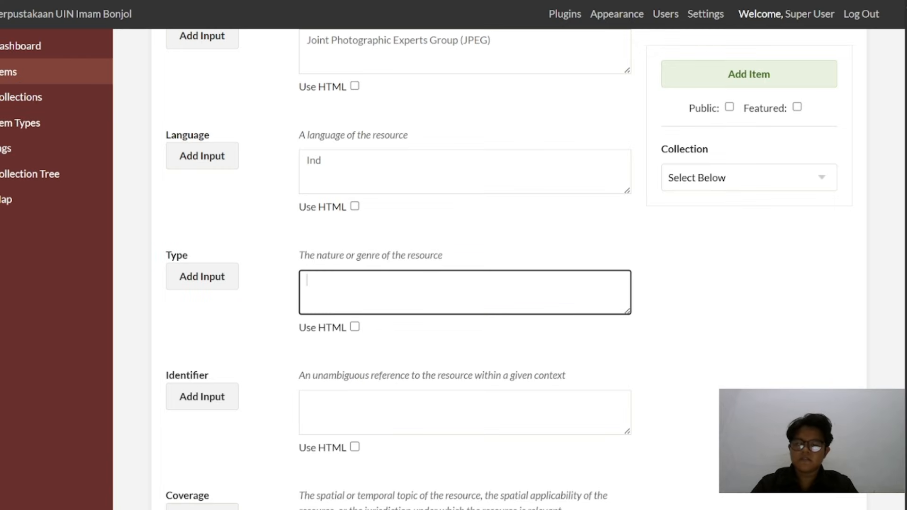
pyautogui.hotkey('ctrl', 'v')
pyautogui.scroll(-2, 453, 283)
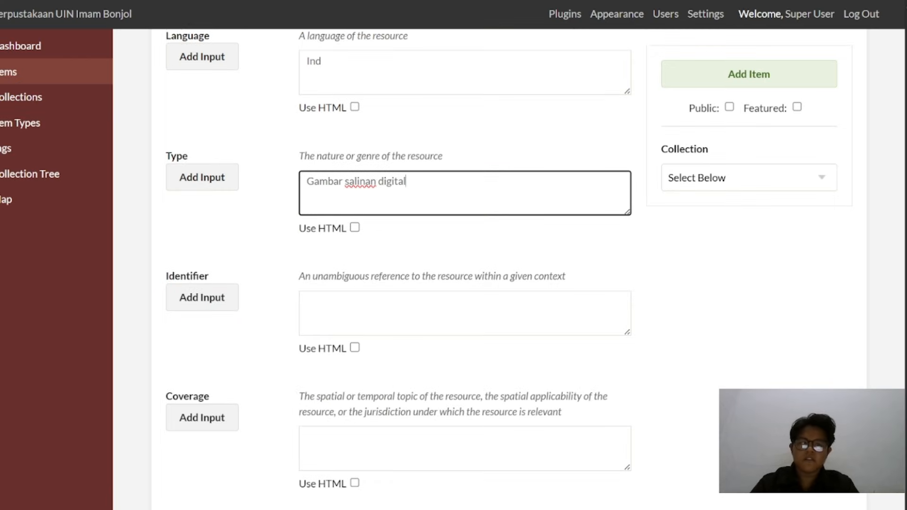
# Copy the coverage, "Bukittinggi, Sumatera Barat, Indonesia", from the metadata PDF into the item's Coverage field
pyautogui.hotkey('alt', 'Tab')
pyautogui.scroll(-2, 259, 259)
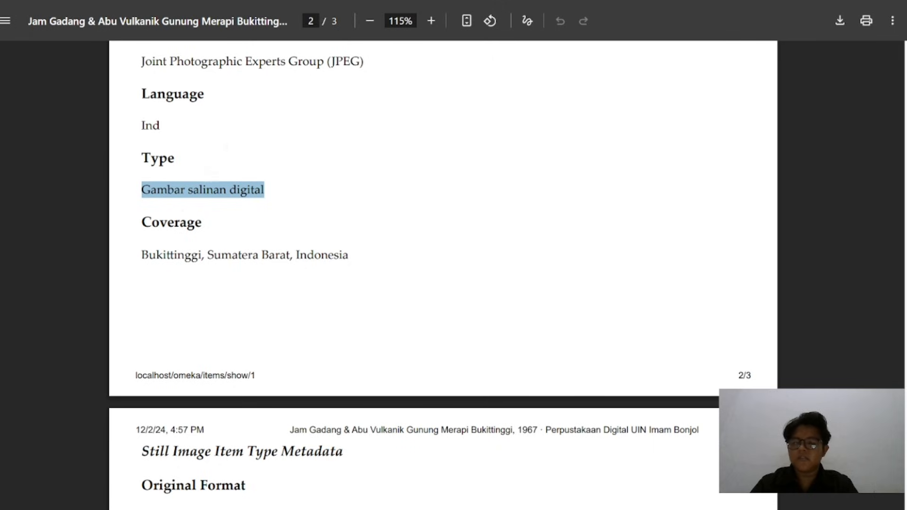
pyautogui.moveTo(142, 255); pyautogui.dragTo(349, 255)
pyautogui.hotkey('ctrl', 'c')
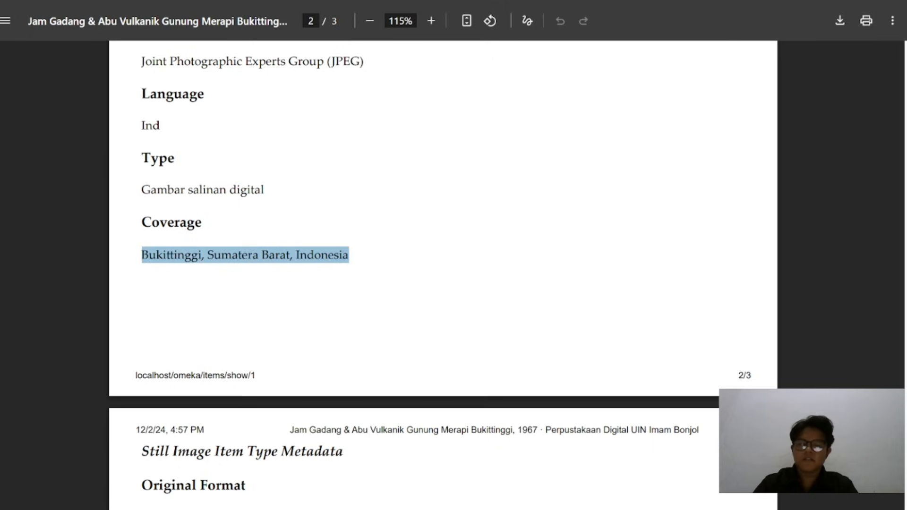
pyautogui.hotkey('alt', 'Tab')
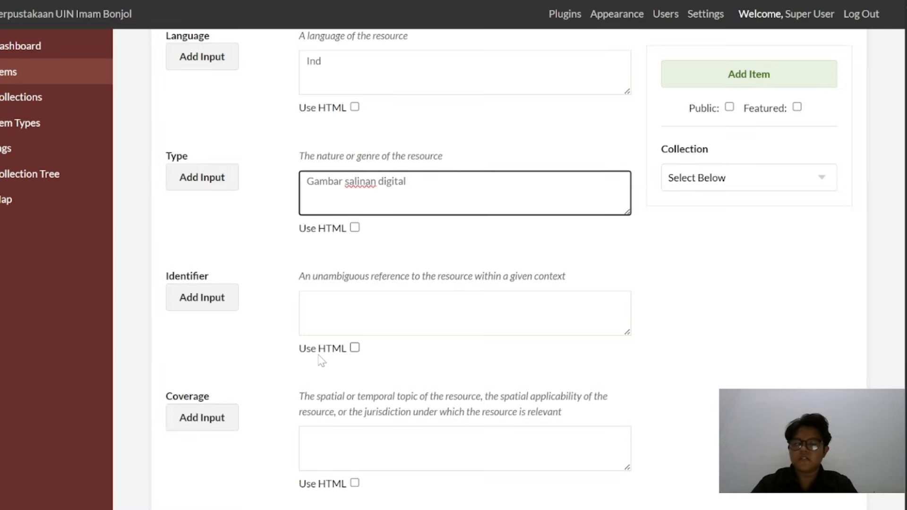
pyautogui.scroll(-1, 321, 362)
pyautogui.click(331, 408)
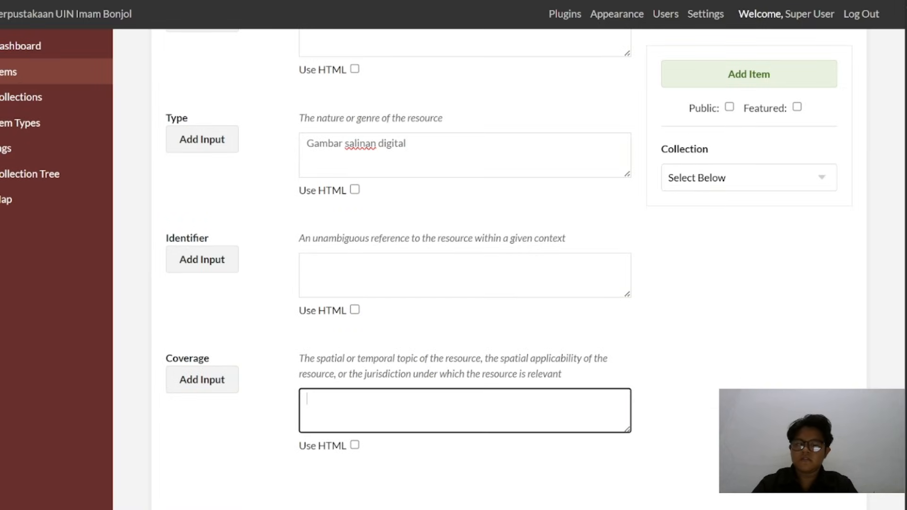
pyautogui.hotkey('ctrl', 'v')
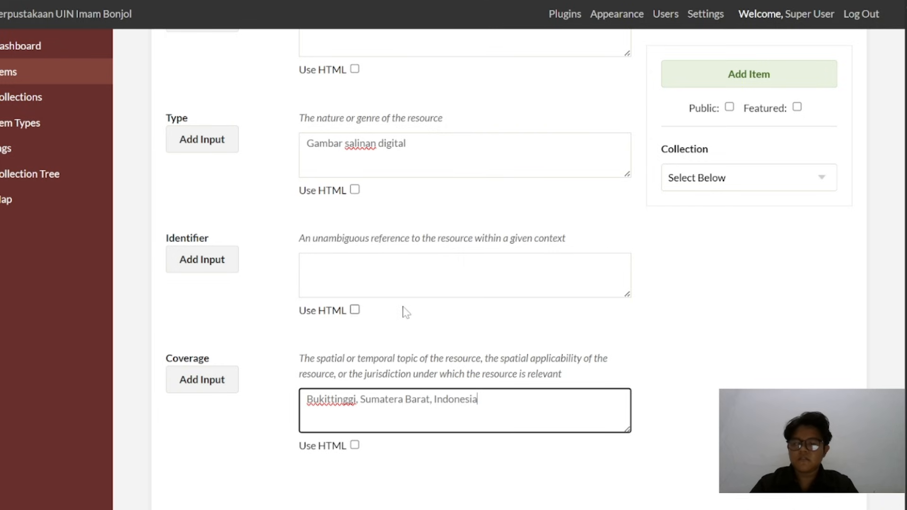
# Set the item type to Still Image in the item type metadata
pyautogui.scroll(20, 585, 269)
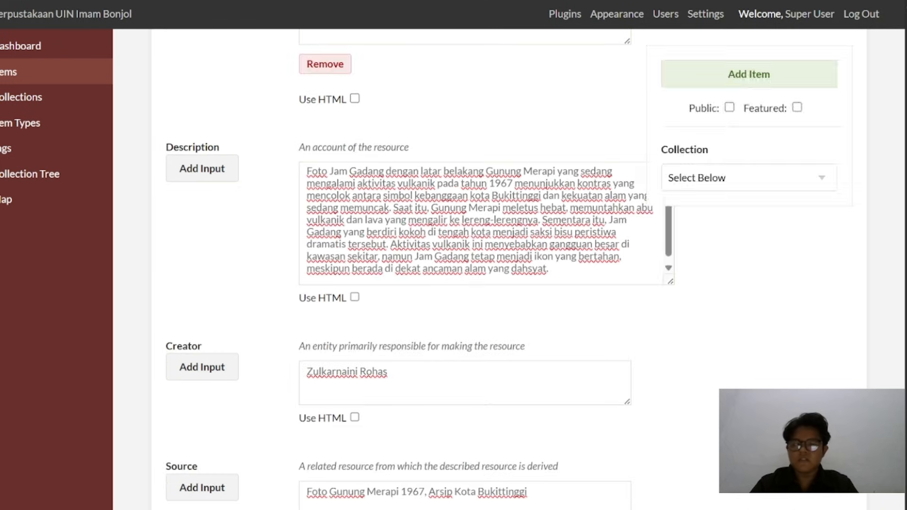
pyautogui.scroll(10, 481, 110)
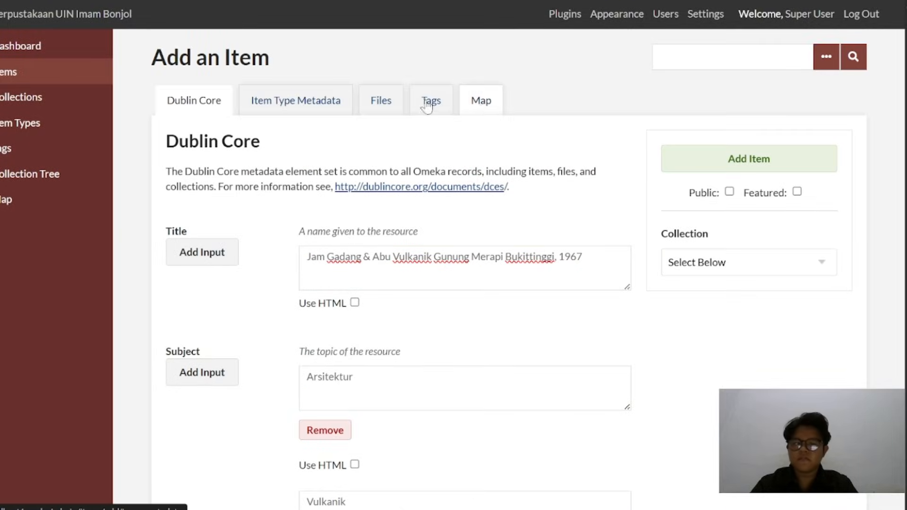
pyautogui.click(313, 108)
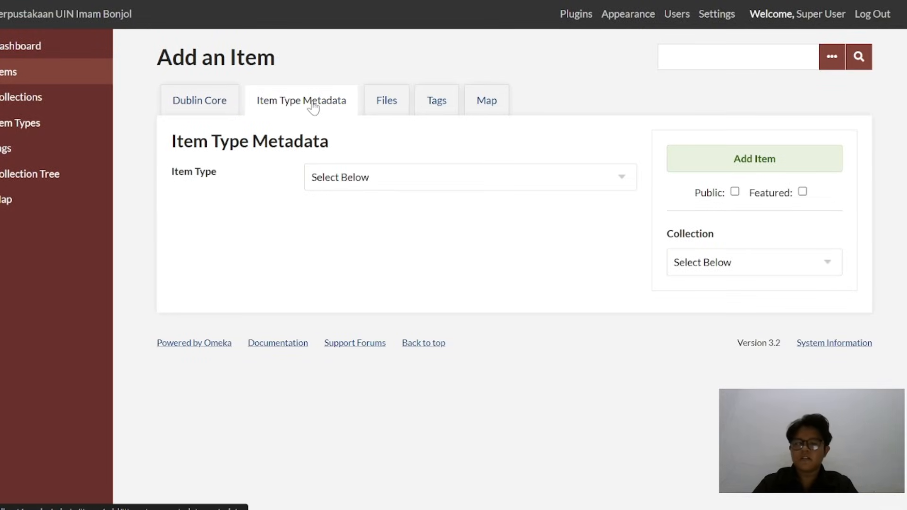
pyautogui.click(383, 179)
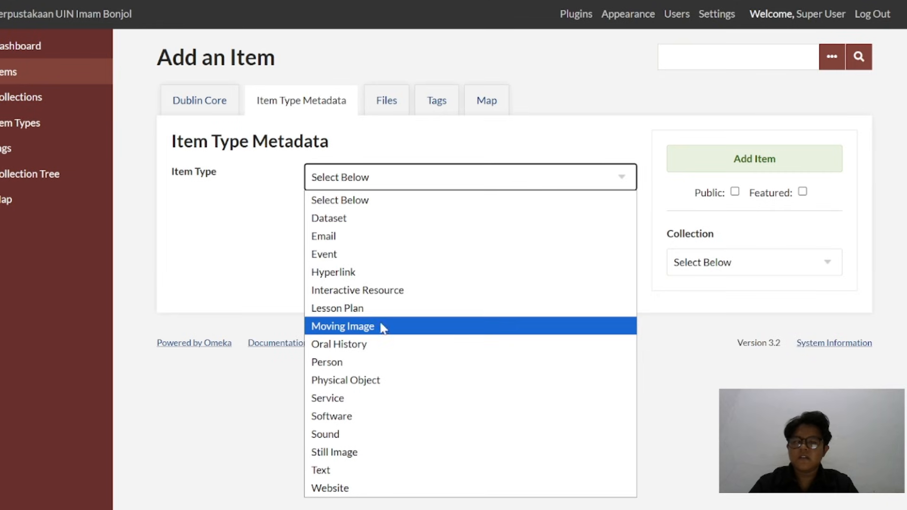
pyautogui.click(369, 451)
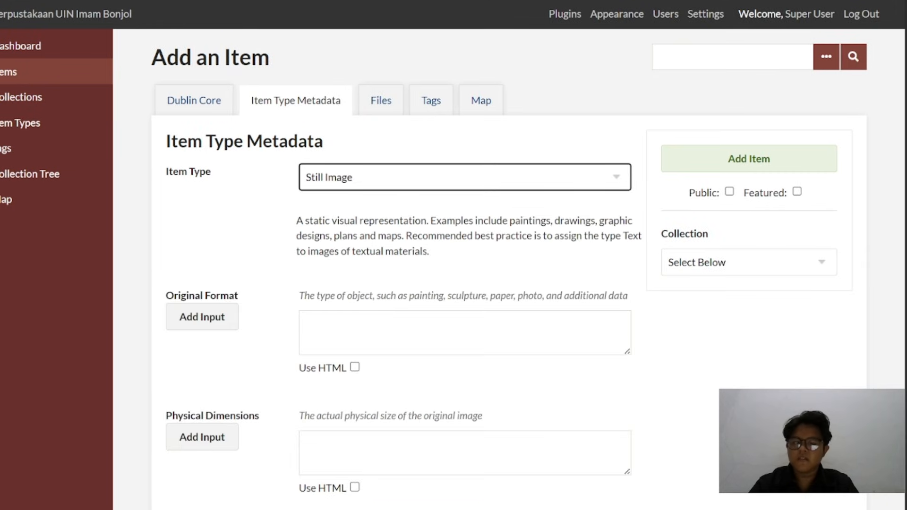
pyautogui.scroll(-1, 396, 357)
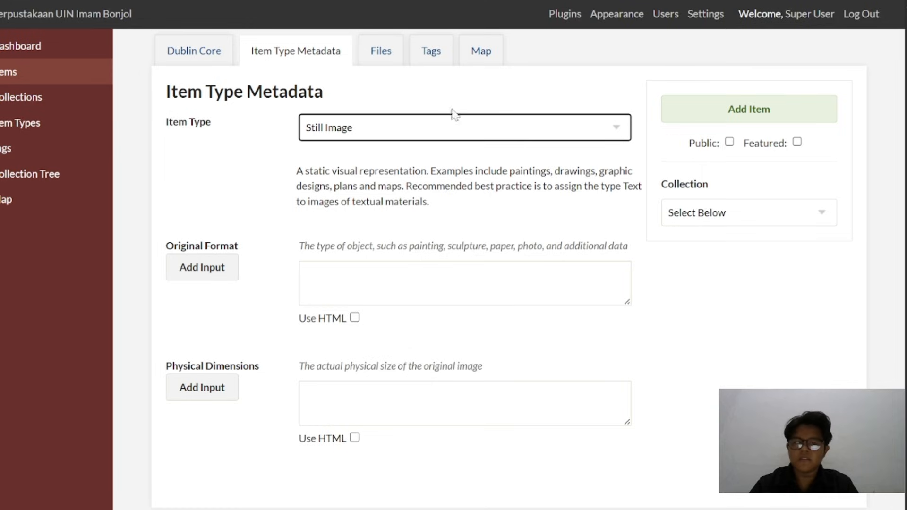
# Try to find "Bukittinggi" by address on the new item's map
pyautogui.click(386, 53)
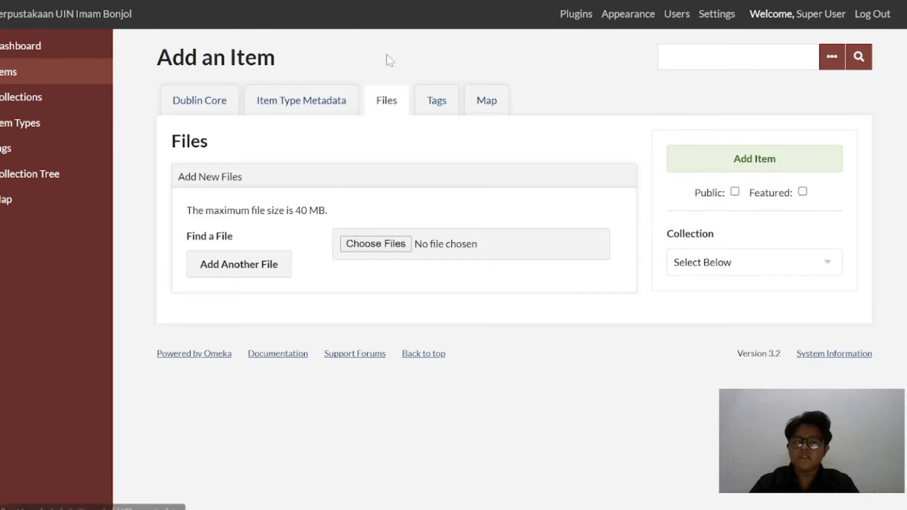
pyautogui.click(427, 113)
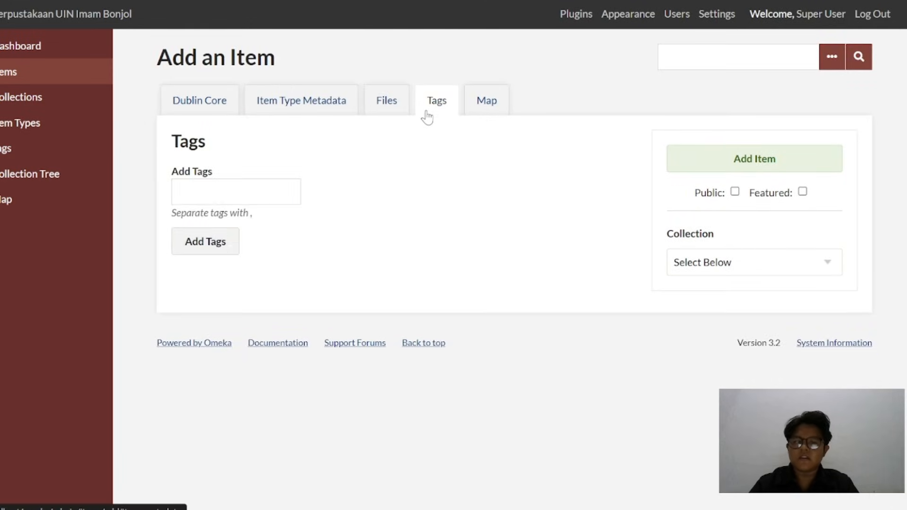
pyautogui.click(487, 101)
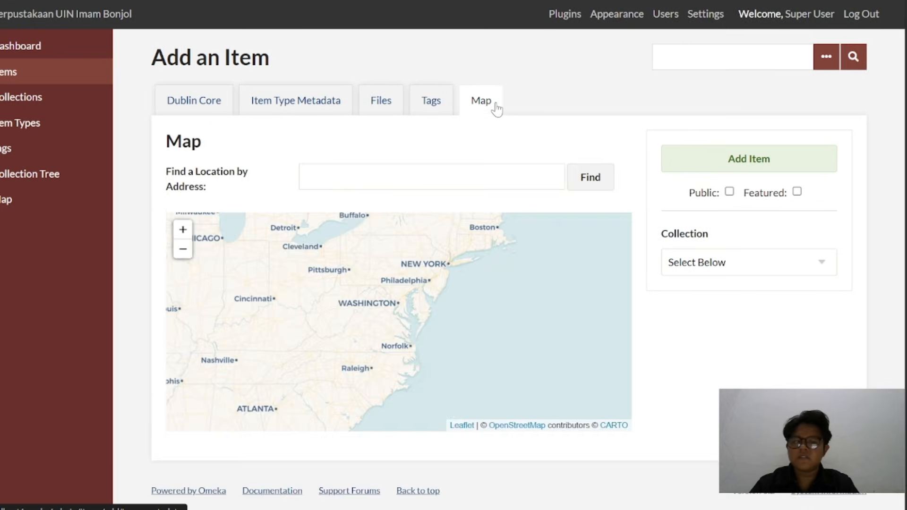
pyautogui.click(435, 176)
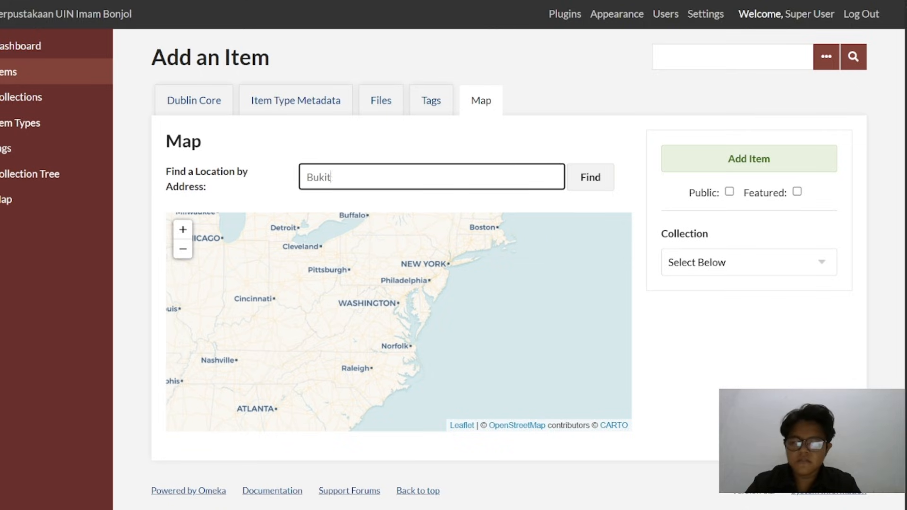
pyautogui.click(605, 182)
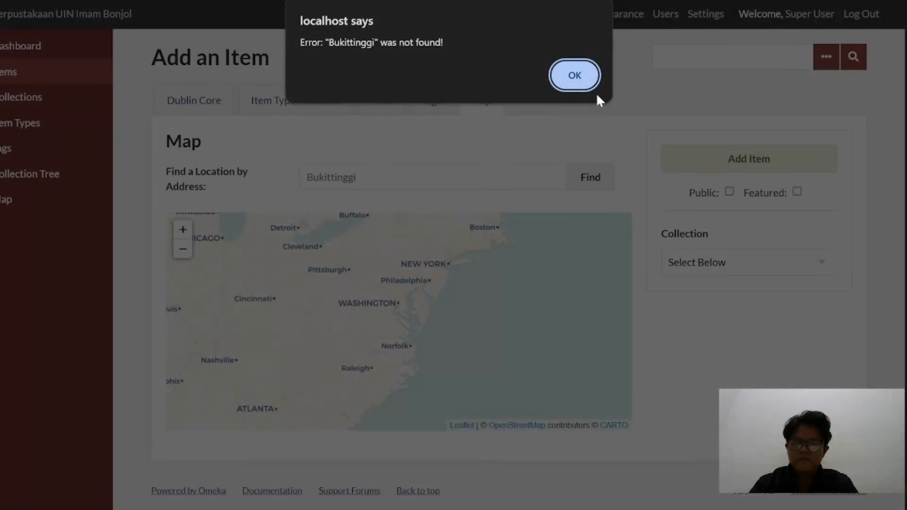
pyautogui.click(587, 86)
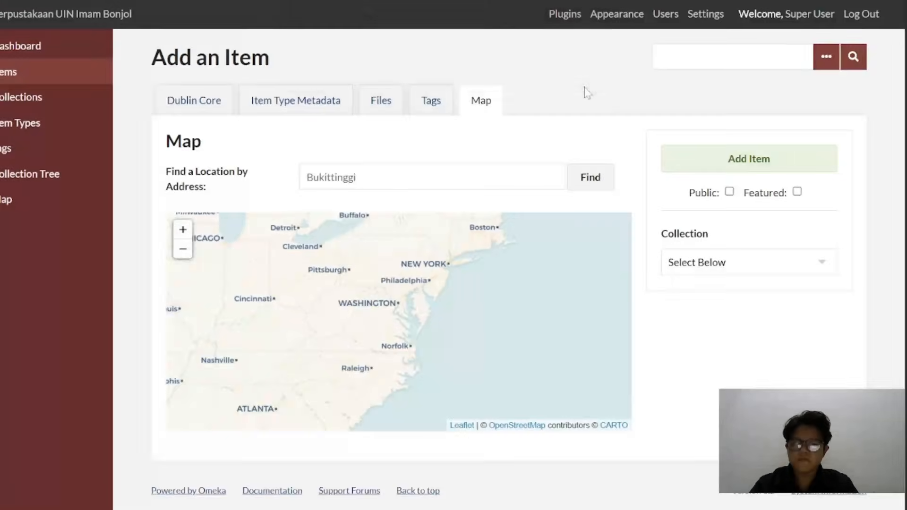
# Retry the item's map address search with the spelling "Bukit tinggi"
pyautogui.click(356, 178)
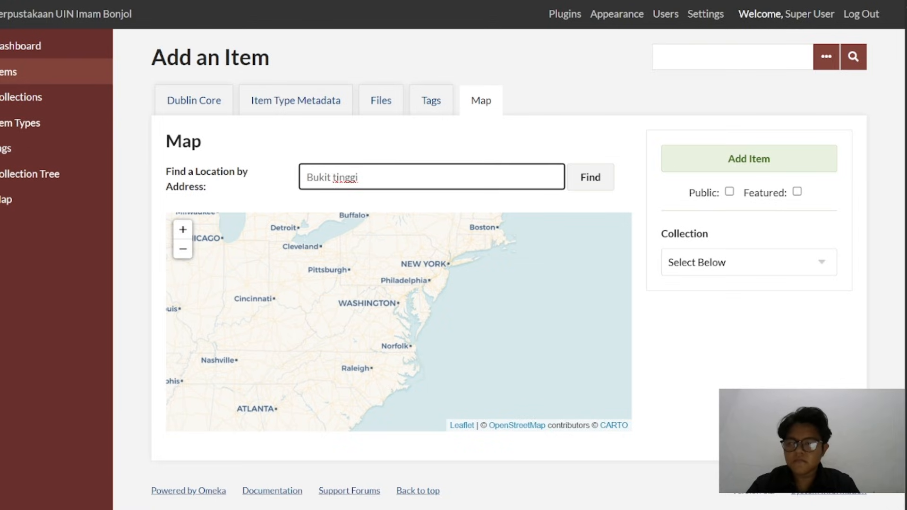
pyautogui.click(593, 188)
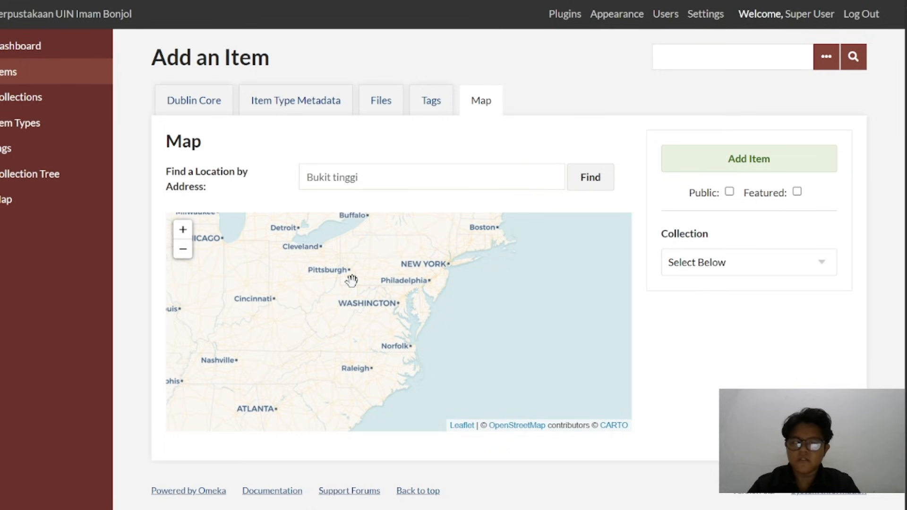
pyautogui.scroll(-2, 352, 280)
pyautogui.scroll(2, 352, 281)
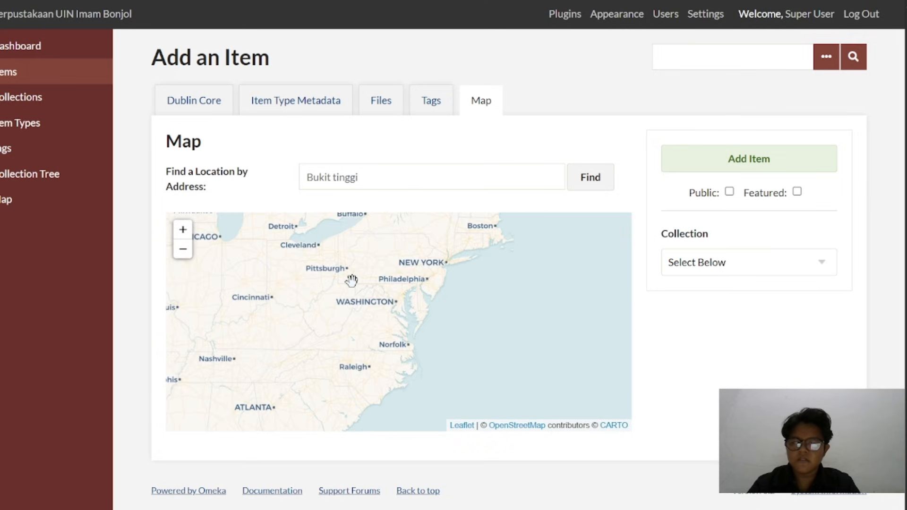
# Search the item's map for the address "jam gadang"
pyautogui.tripleClick(352, 177)
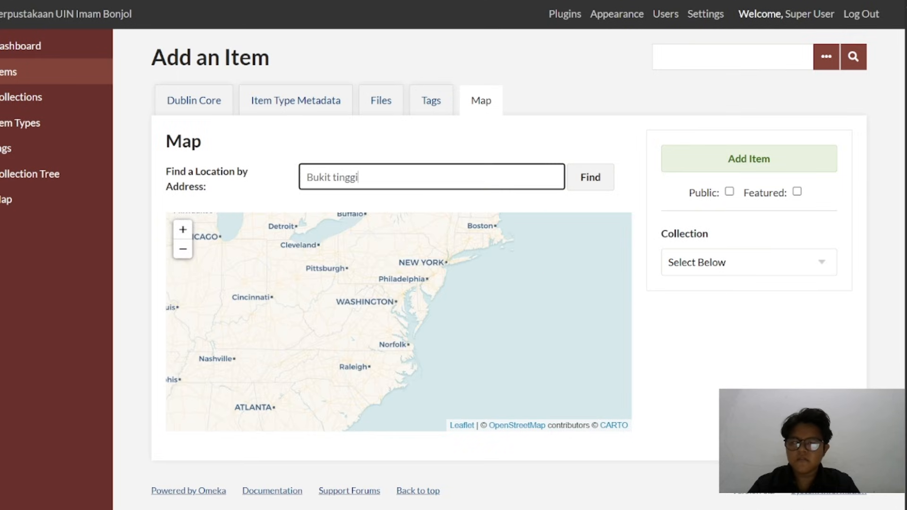
pyautogui.press('BackSpace')
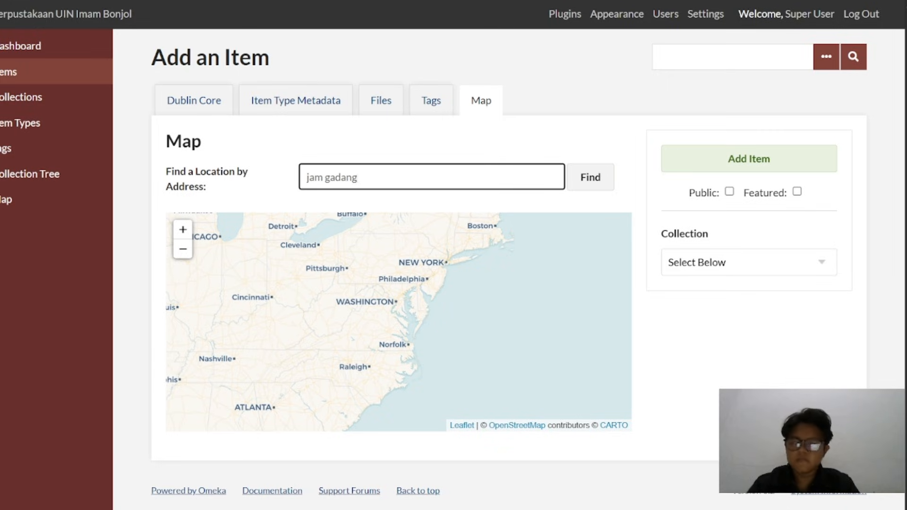
pyautogui.click(585, 177)
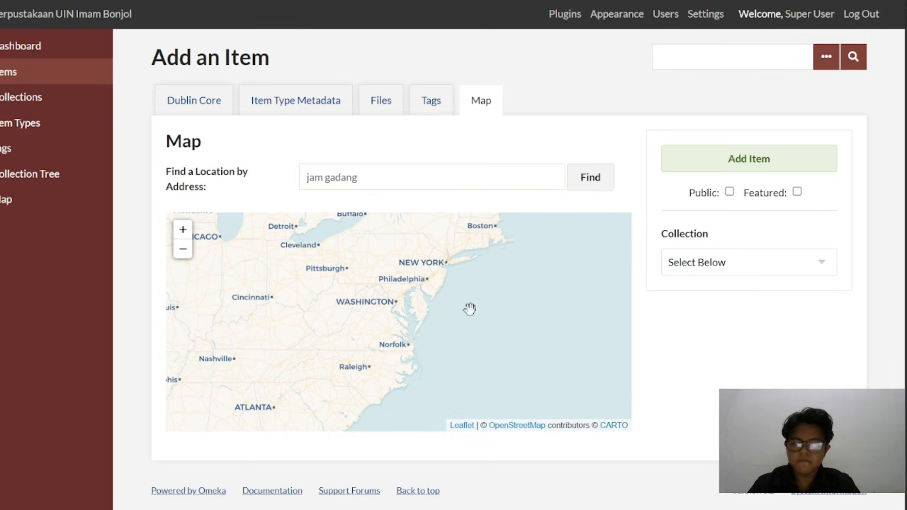
pyautogui.scroll(-1, 469, 309)
pyautogui.scroll(-1, 470, 308)
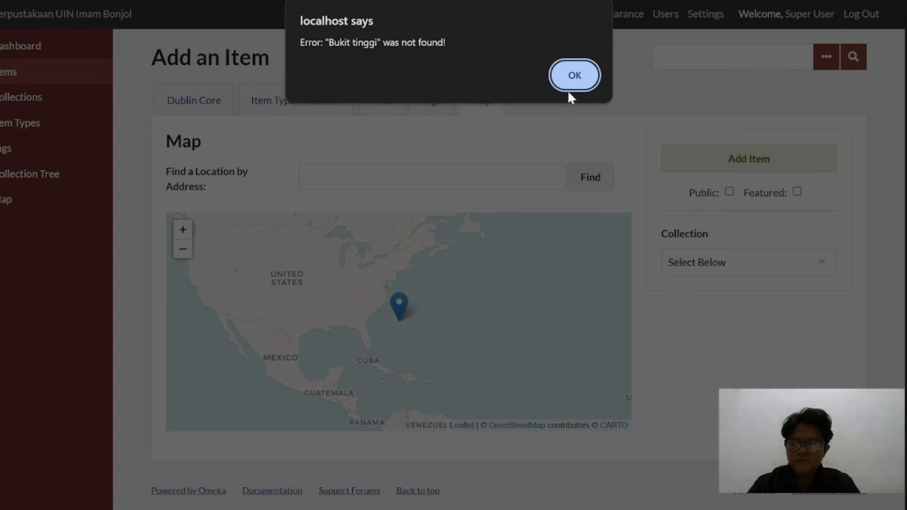
pyautogui.click(574, 76)
pyautogui.click(331, 177)
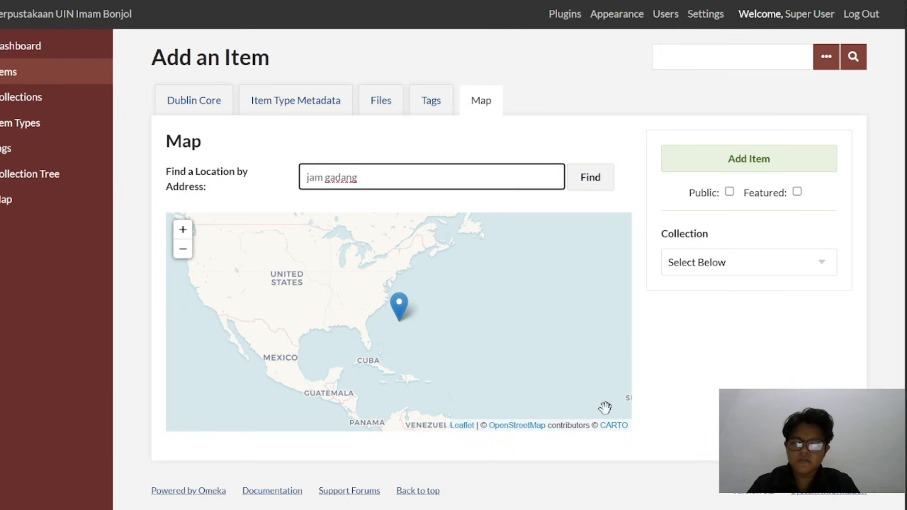
# Look for Indonesia on the new item's map, starting from the marker off North America
pyautogui.scroll(1, 426, 339)
pyautogui.scroll(-1, 427, 340)
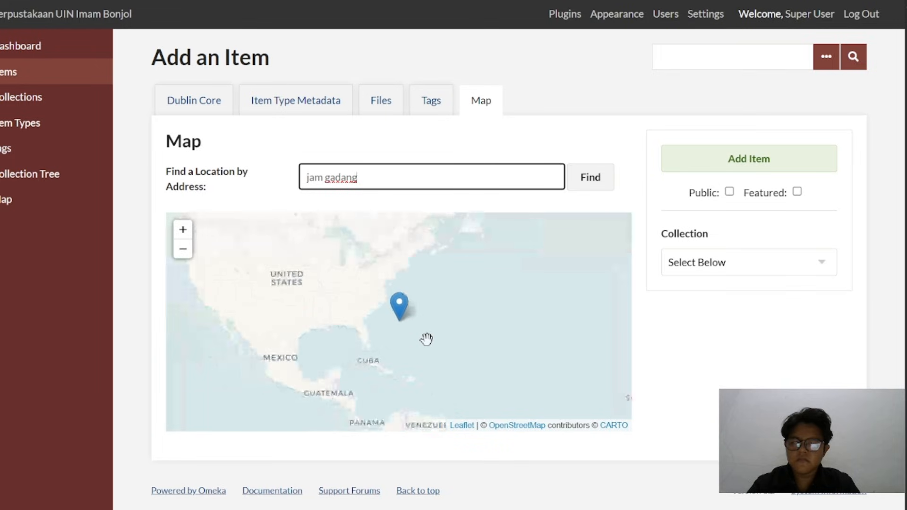
pyautogui.scroll(1, 427, 340)
pyautogui.scroll(-1, 427, 339)
pyautogui.scroll(-1, 427, 339)
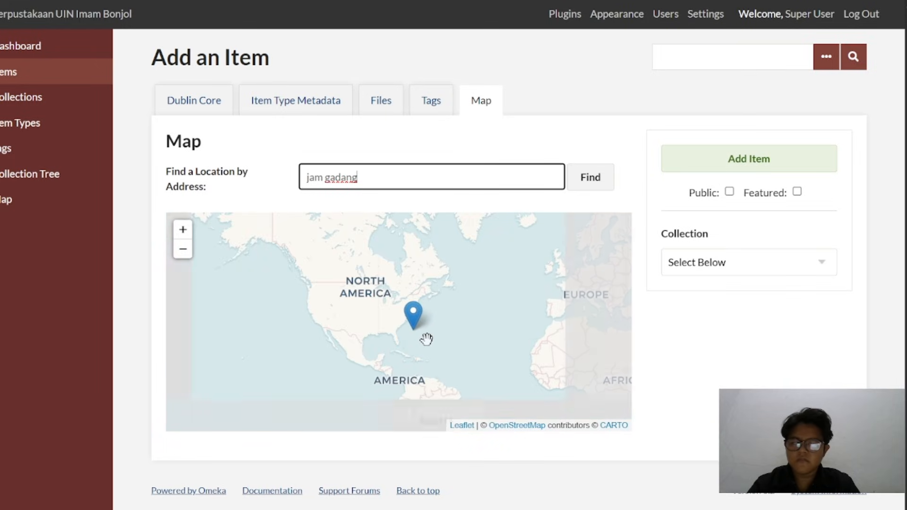
pyautogui.scroll(-1, 426, 339)
pyautogui.moveTo(426, 338); pyautogui.dragTo(392, 209)
pyautogui.moveTo(456, 278)
pyautogui.mouseDown()
pyautogui.moveTo(328, 338)
pyautogui.moveTo(267, 334)
pyautogui.moveTo(242, 364)
pyautogui.mouseUp()
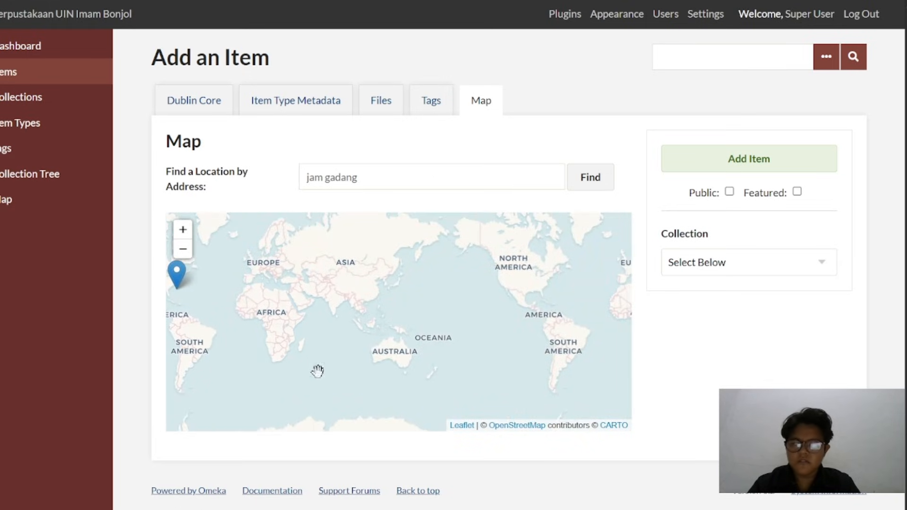
pyautogui.scroll(3, 368, 337)
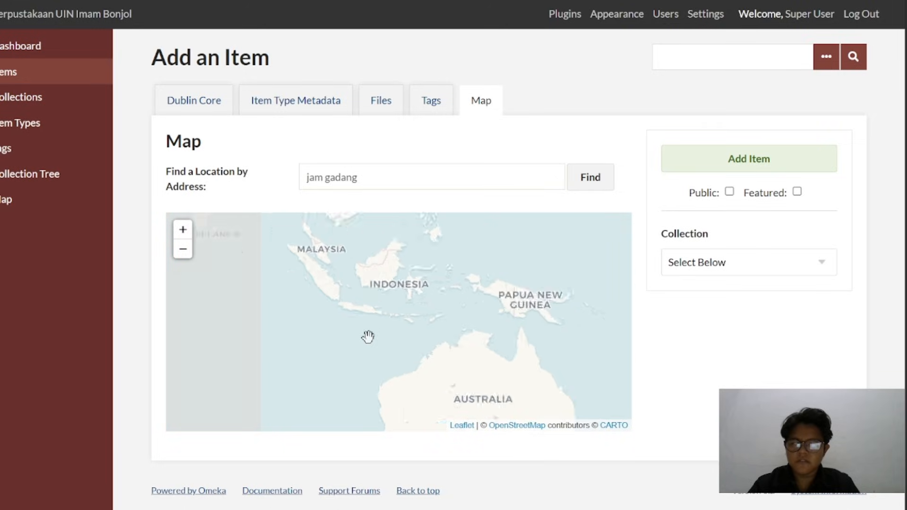
pyautogui.scroll(5, 368, 337)
# Follow the item's map from Java to Lampung in southern Sumatra, dismissing the address search error and declining the item location change
pyautogui.moveTo(317, 274); pyautogui.dragTo(448, 431)
pyautogui.moveTo(409, 314); pyautogui.dragTo(354, 498)
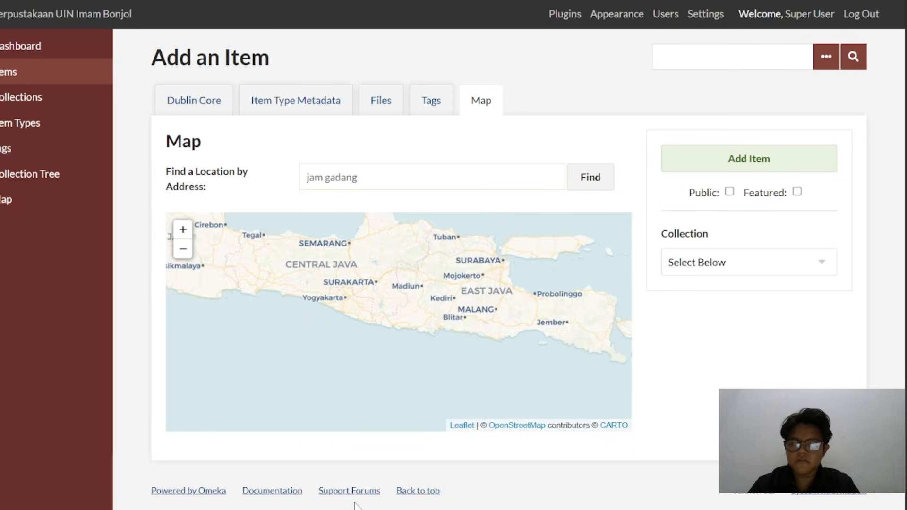
pyautogui.scroll(1, 309, 293)
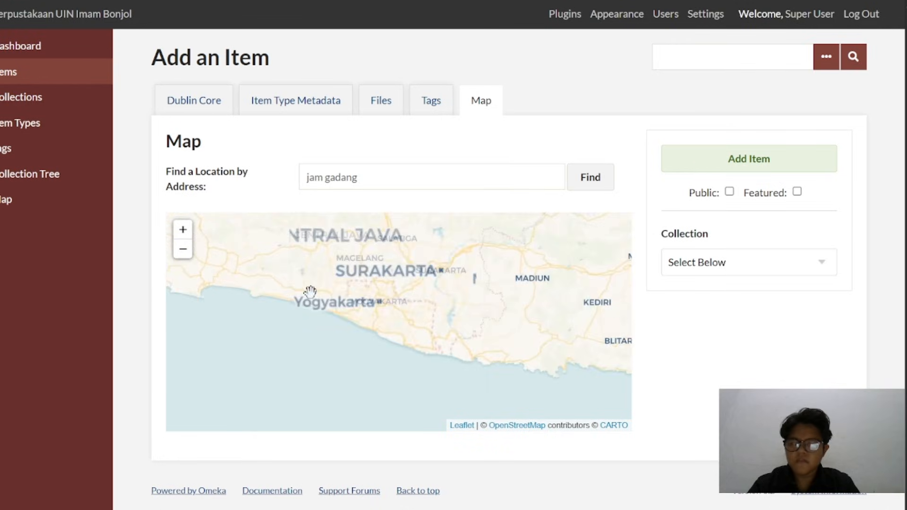
pyautogui.moveTo(257, 282); pyautogui.dragTo(608, 364)
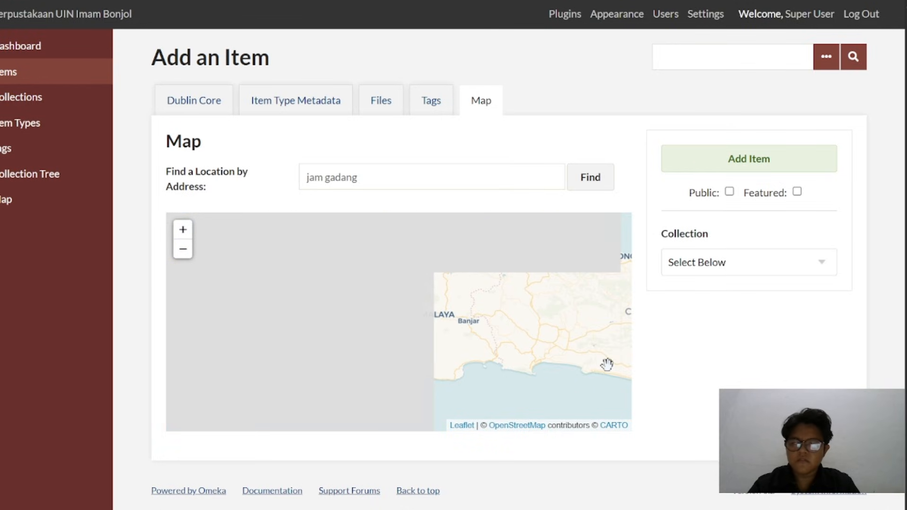
pyautogui.moveTo(314, 263); pyautogui.dragTo(613, 457)
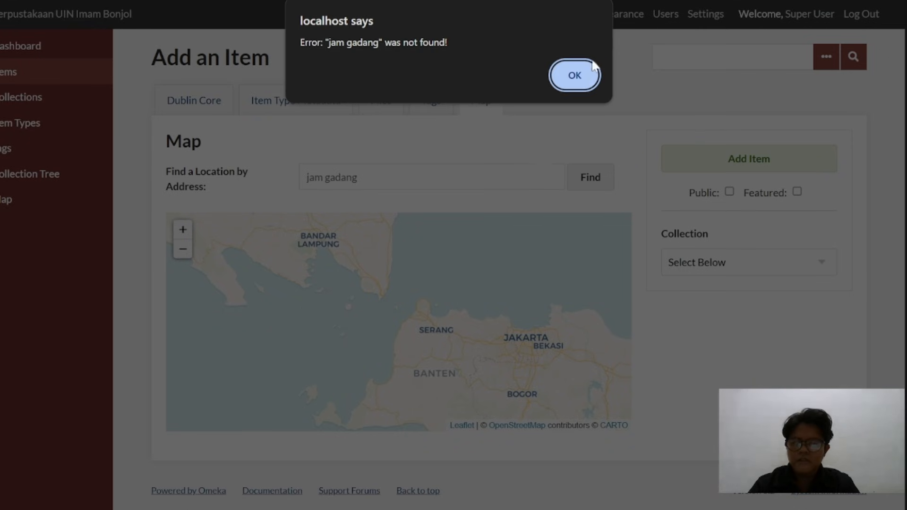
pyautogui.click(583, 73)
pyautogui.moveTo(392, 236); pyautogui.dragTo(585, 296)
pyautogui.click(586, 296)
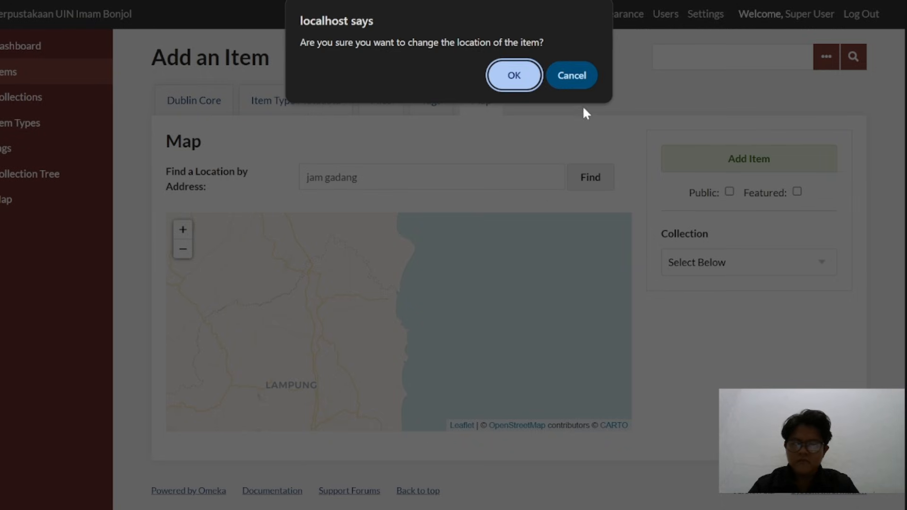
pyautogui.click(575, 78)
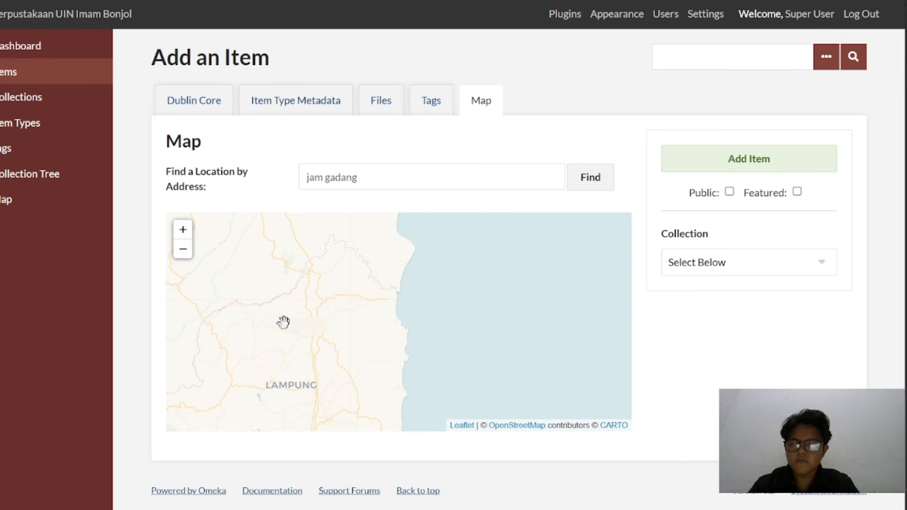
# Trace the item's map northward through Sumatra from Lampung past Bengkulu and Padang to locate Bukittinggi
pyautogui.moveTo(283, 320); pyautogui.dragTo(654, 356)
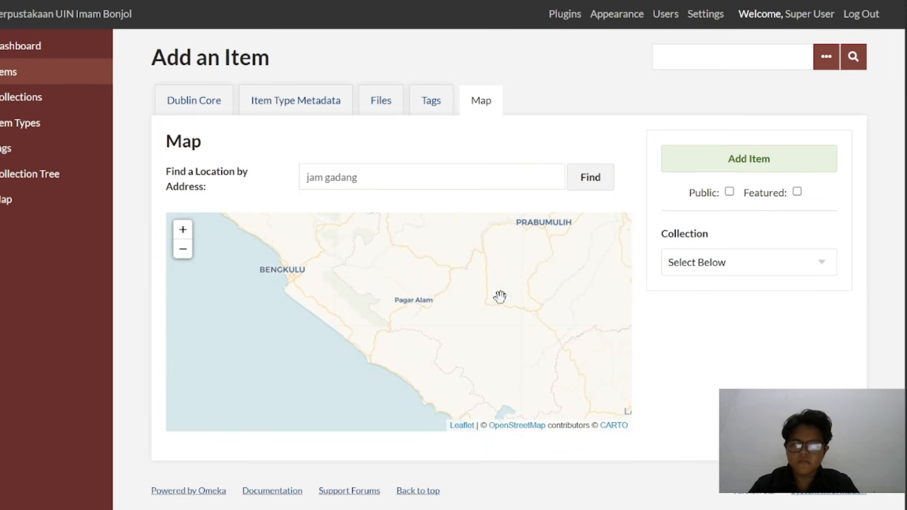
pyautogui.moveTo(393, 277); pyautogui.dragTo(472, 399)
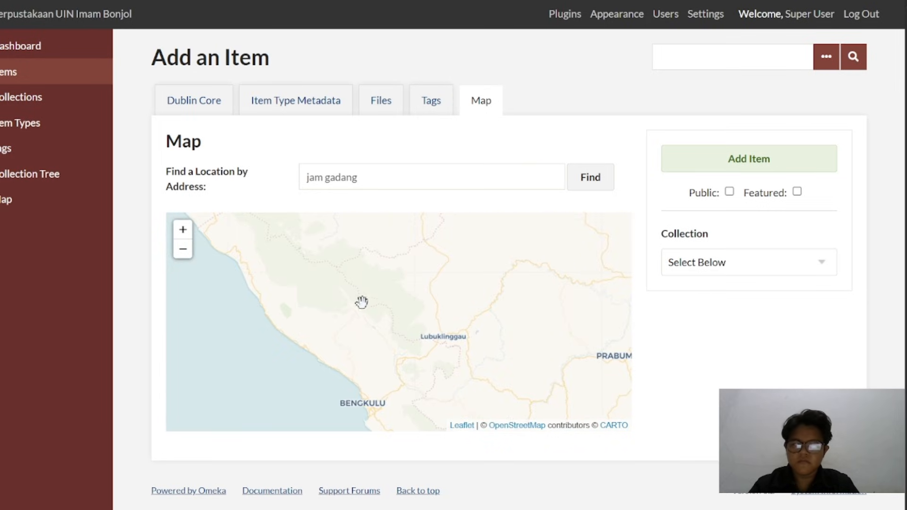
pyautogui.moveTo(338, 286); pyautogui.dragTo(360, 476)
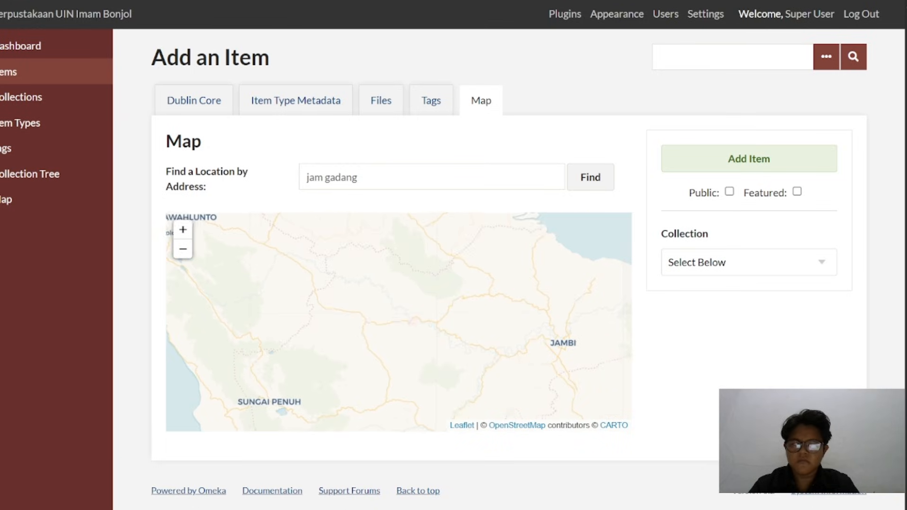
pyautogui.moveTo(310, 320); pyautogui.dragTo(463, 388)
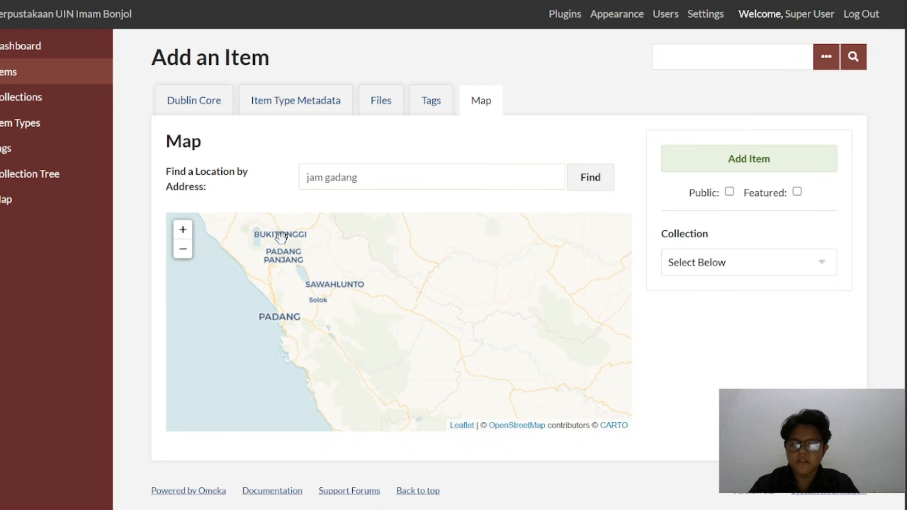
pyautogui.moveTo(280, 236); pyautogui.dragTo(383, 293)
pyautogui.scroll(4, 401, 295)
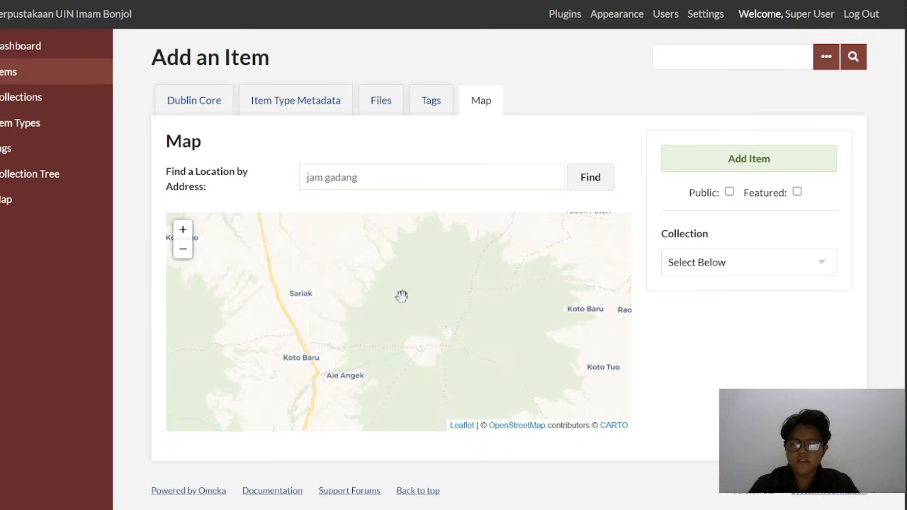
pyautogui.scroll(1, 401, 297)
pyautogui.scroll(-1, 402, 296)
pyautogui.moveTo(283, 276); pyautogui.dragTo(433, 354)
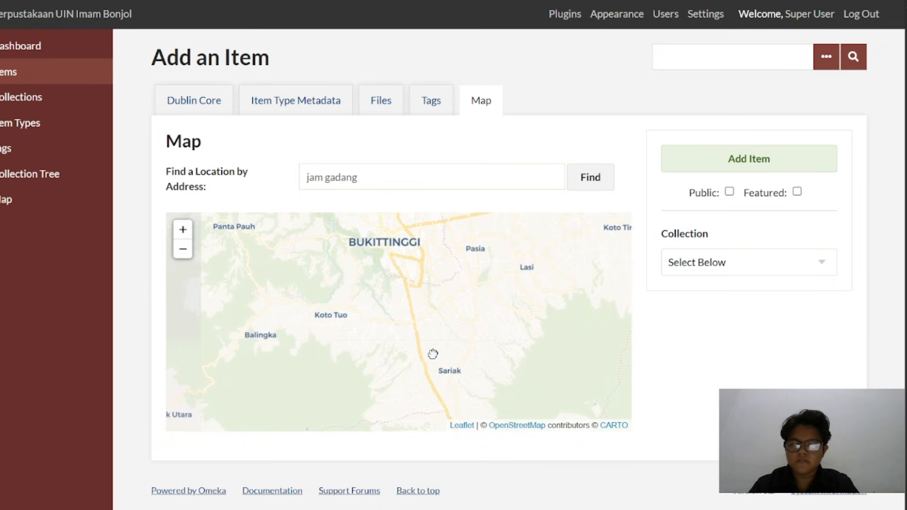
# Examine the Bukittinggi streets around Kayu Kubu, Benteng Pasa Ateh and Sianok for the Jam Gadang site, dismissing the "Bukit tinggi" search error
pyautogui.scroll(2, 433, 354)
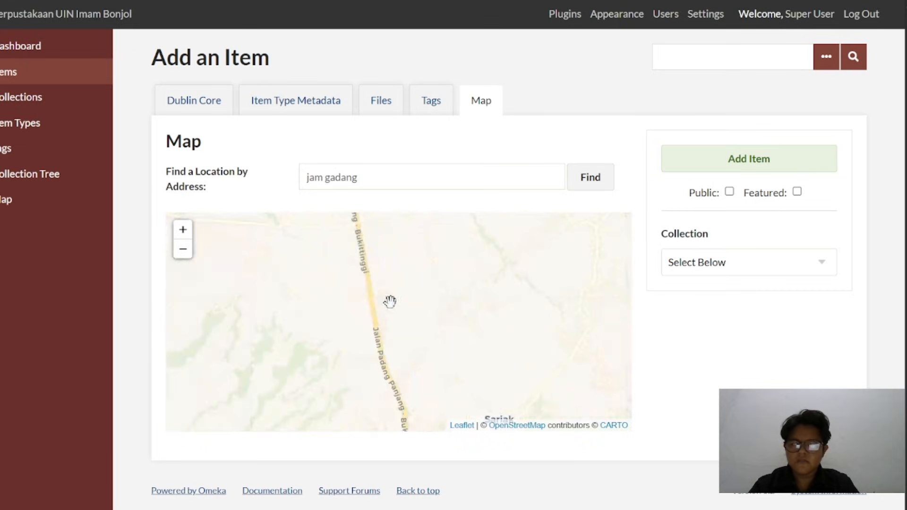
pyautogui.scroll(-2, 402, 321)
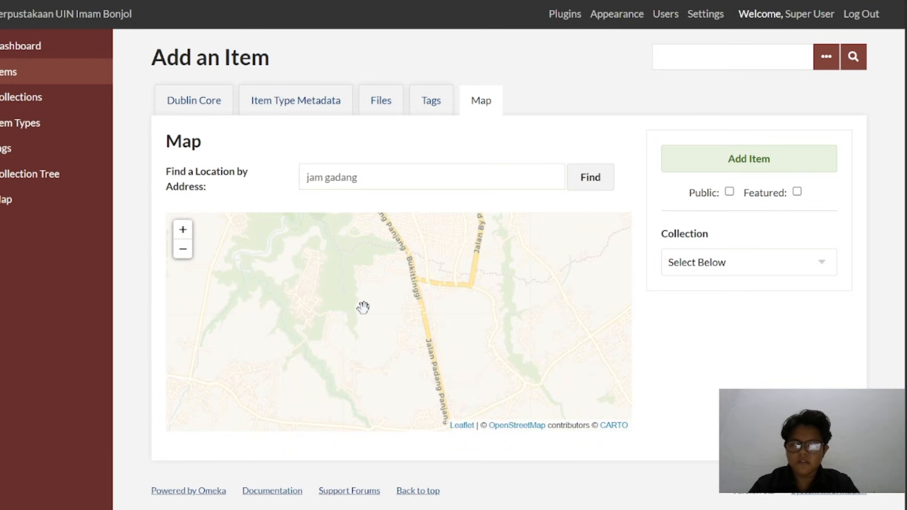
pyautogui.scroll(1, 363, 307)
pyautogui.scroll(2, 351, 327)
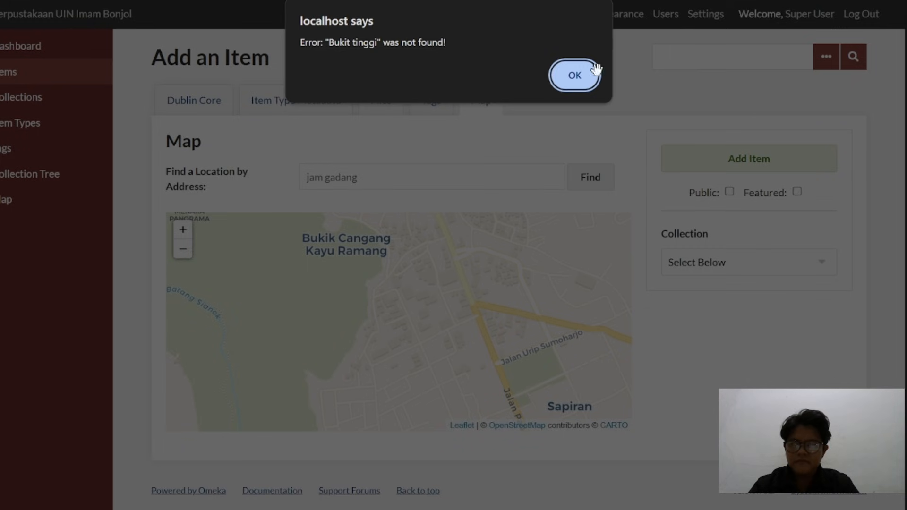
pyautogui.click(589, 81)
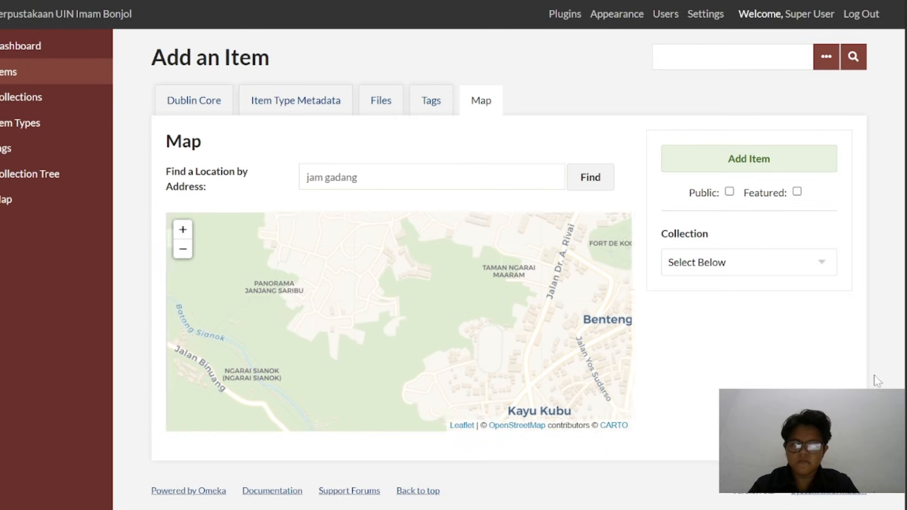
pyautogui.click(849, 377)
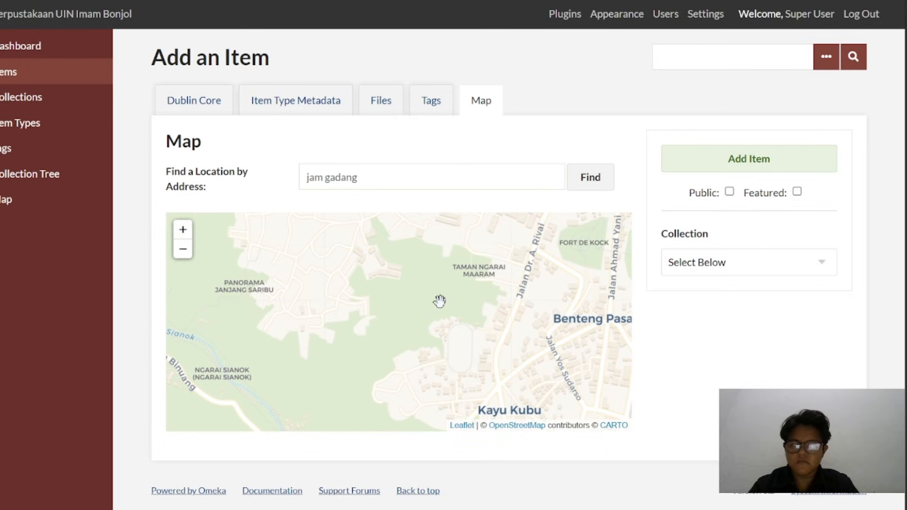
pyautogui.moveTo(440, 301); pyautogui.dragTo(309, 255)
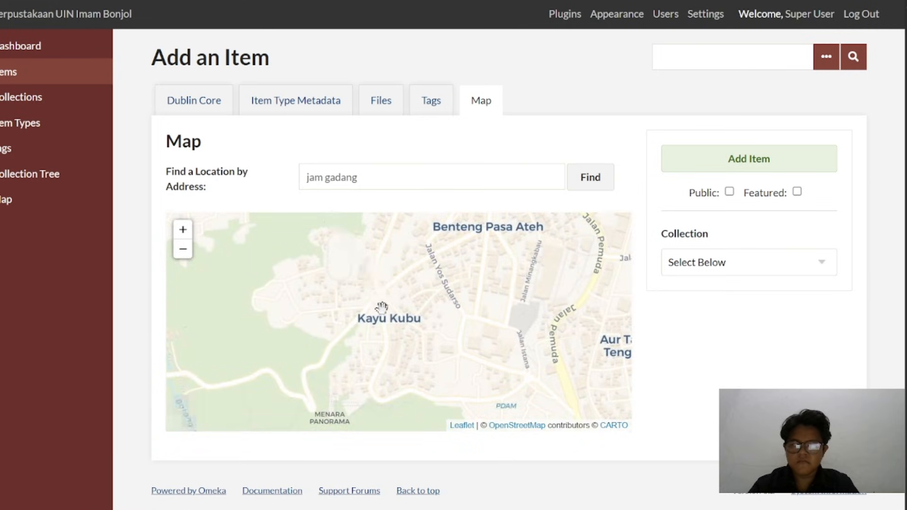
pyautogui.moveTo(383, 308); pyautogui.dragTo(543, 158)
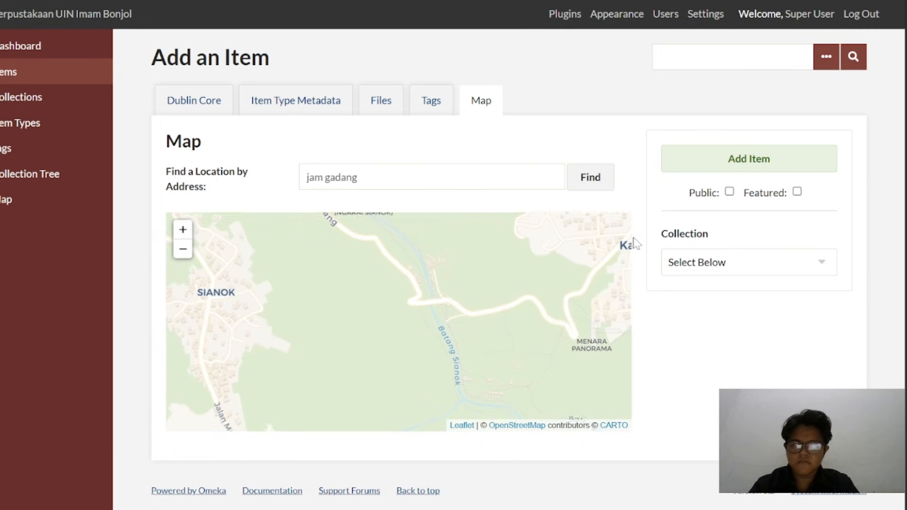
pyautogui.moveTo(340, 279); pyautogui.dragTo(95, 320)
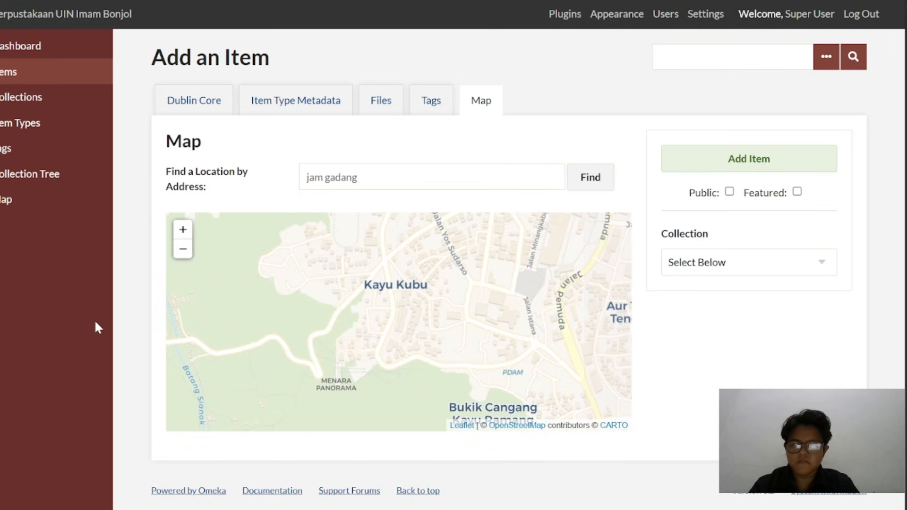
# Check the map south of Bukittinggi's centre, around Birugo and Guguak Tinggi, for the Jam Gadang site
pyautogui.moveTo(222, 305); pyautogui.dragTo(240, 115)
pyautogui.moveTo(501, 410); pyautogui.dragTo(411, 107)
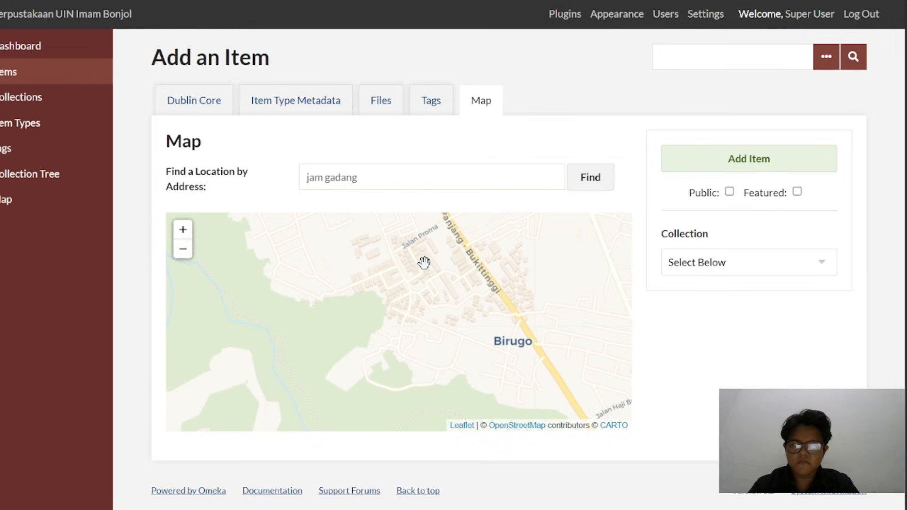
pyautogui.moveTo(423, 261); pyautogui.dragTo(642, 1)
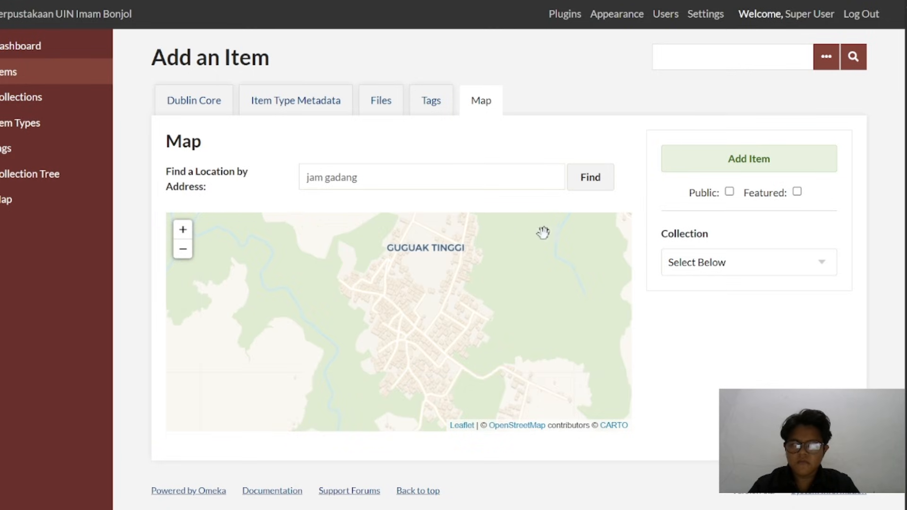
pyautogui.moveTo(516, 288); pyautogui.dragTo(449, 395)
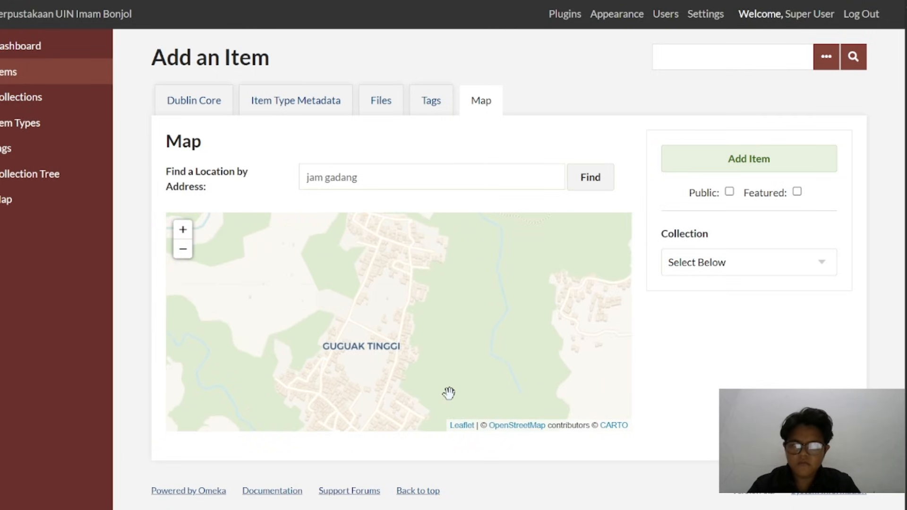
pyautogui.scroll(-1, 449, 393)
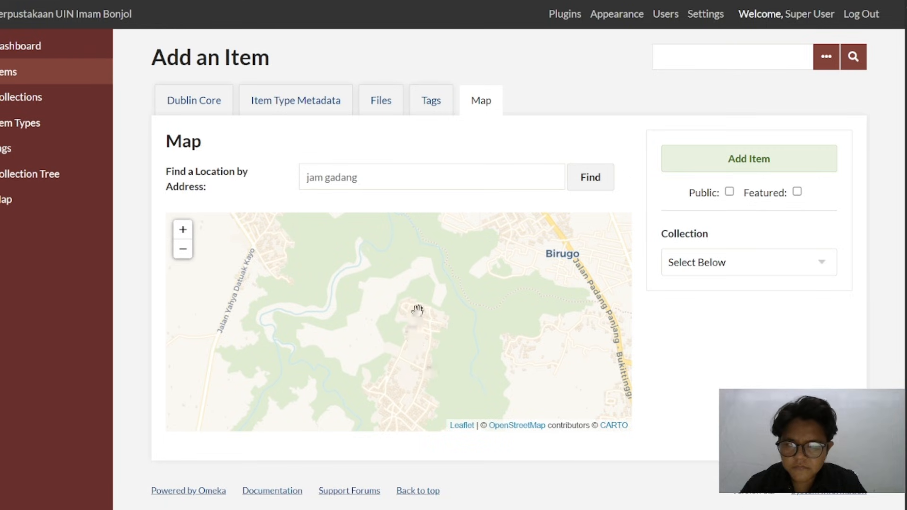
# Trace the item's map north from Birugo through Pakan Kurai, Manggih Gantiang and Kubu Gulai Bancah to Gaduik, looking for Jam Gadang
pyautogui.moveTo(460, 290); pyautogui.dragTo(410, 428)
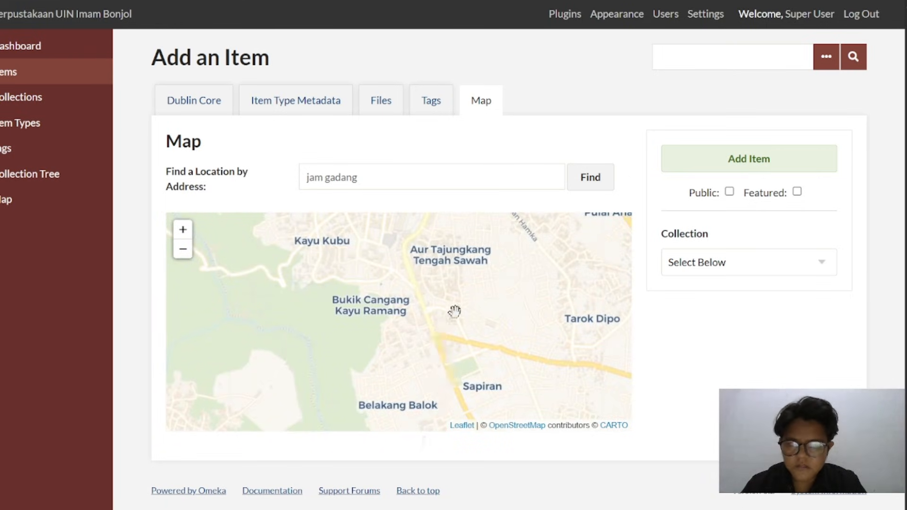
pyautogui.moveTo(454, 314); pyautogui.dragTo(359, 449)
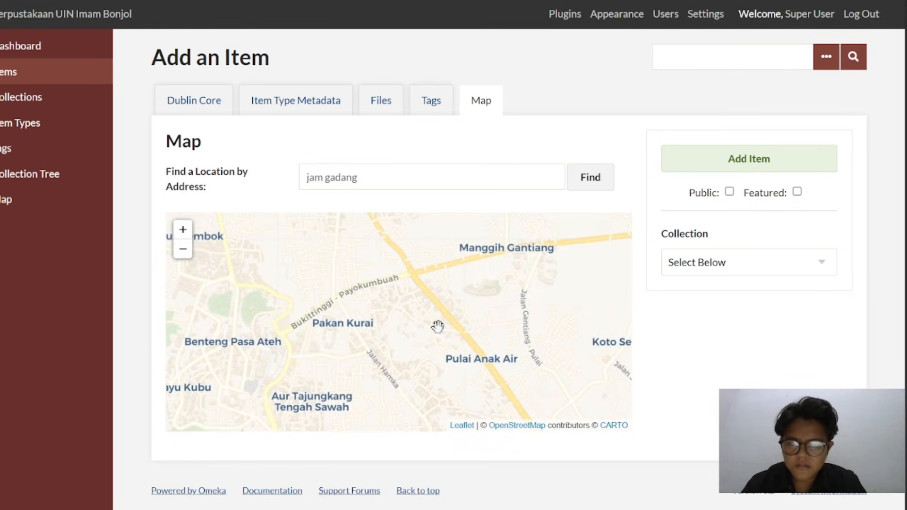
pyautogui.moveTo(437, 326); pyautogui.dragTo(312, 477)
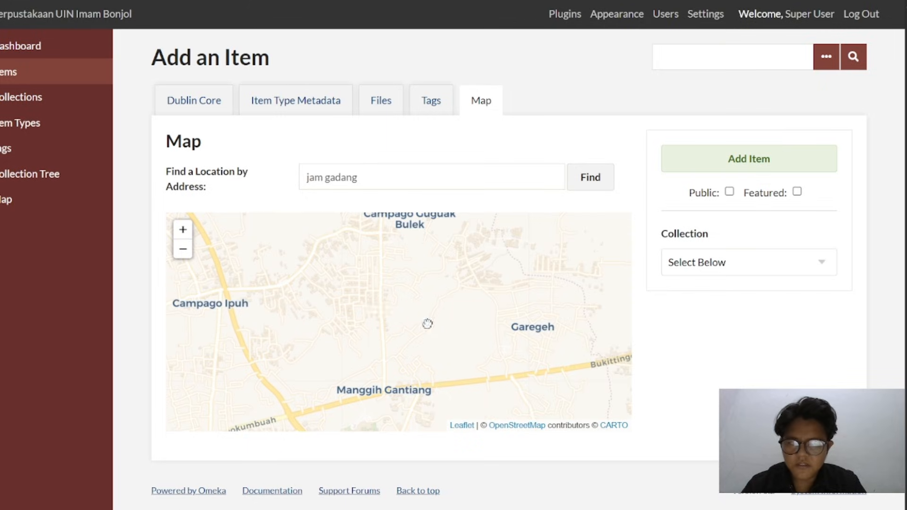
pyautogui.moveTo(428, 324); pyautogui.dragTo(573, 383)
pyautogui.moveTo(392, 305); pyautogui.dragTo(594, 400)
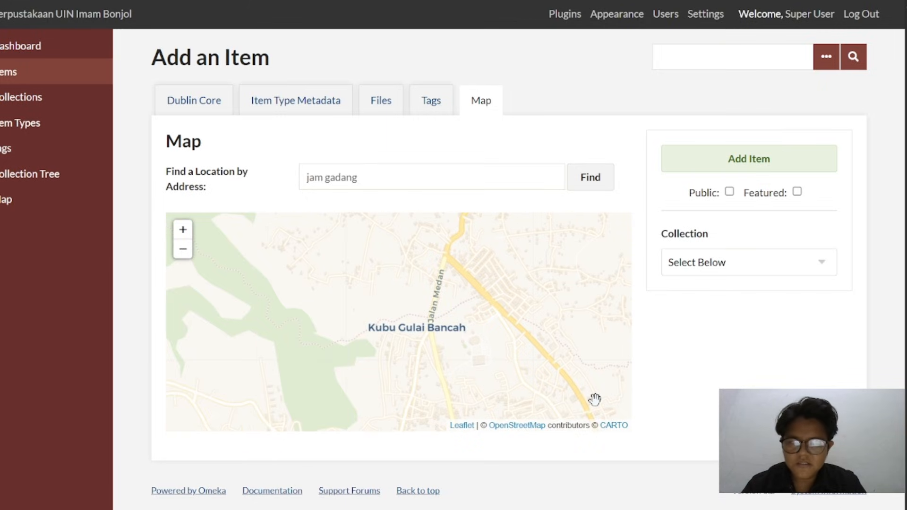
pyautogui.moveTo(545, 339); pyautogui.dragTo(338, 460)
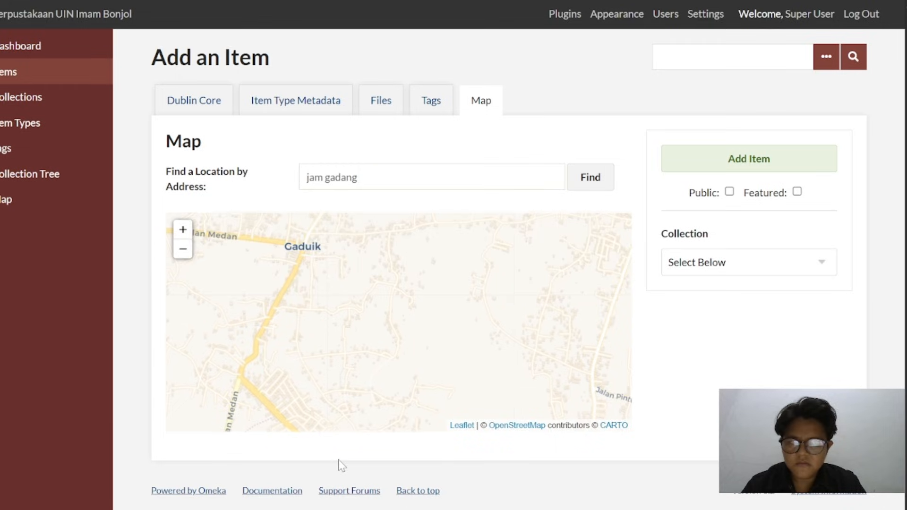
pyautogui.moveTo(431, 339); pyautogui.dragTo(709, 391)
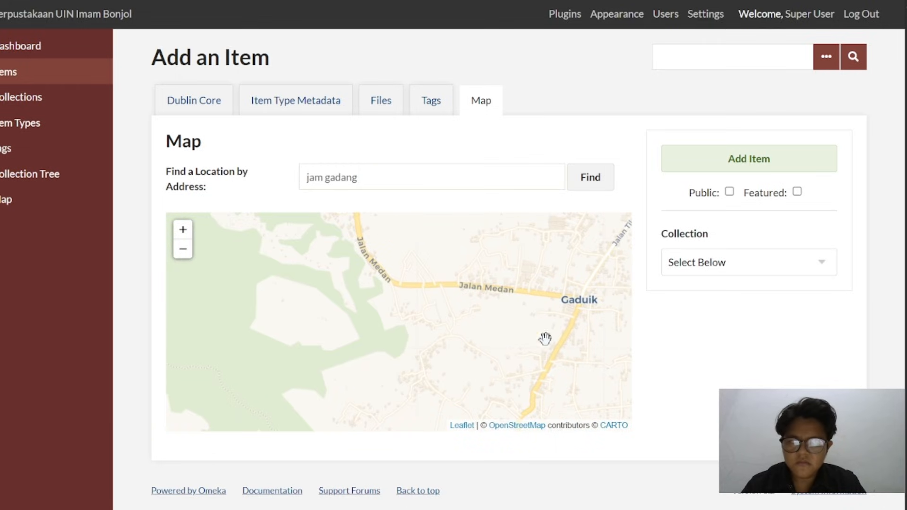
# Examine central Bukittinggi around Benteng Pasa Ateh, Jalan Minangkabau and Jalan Pemuda for the Jam Gadang site, dismissing the "jam gadang" search error
pyautogui.scroll(-3, 502, 314)
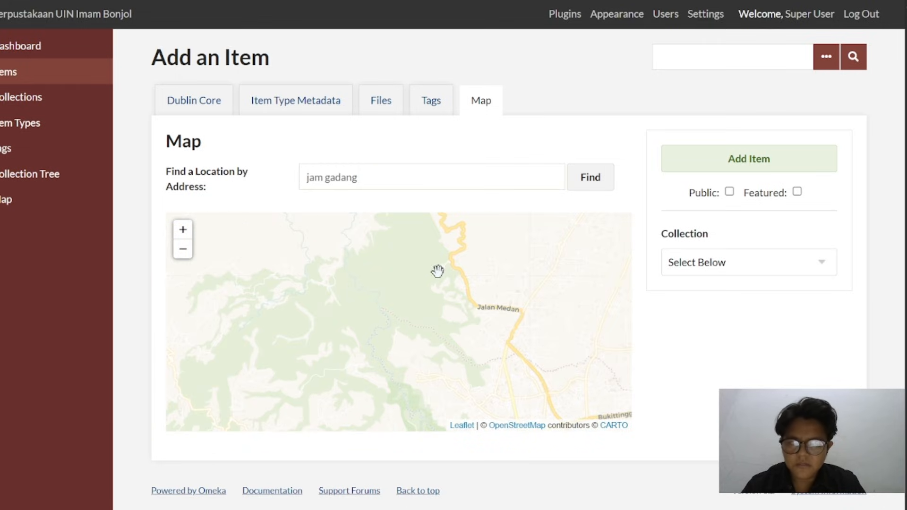
pyautogui.moveTo(437, 271); pyautogui.dragTo(256, 203)
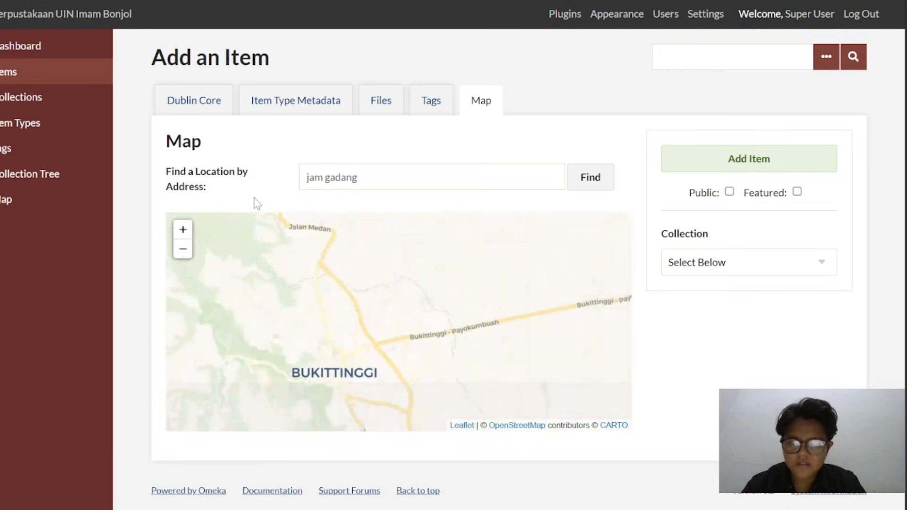
pyautogui.moveTo(360, 330); pyautogui.dragTo(393, 224)
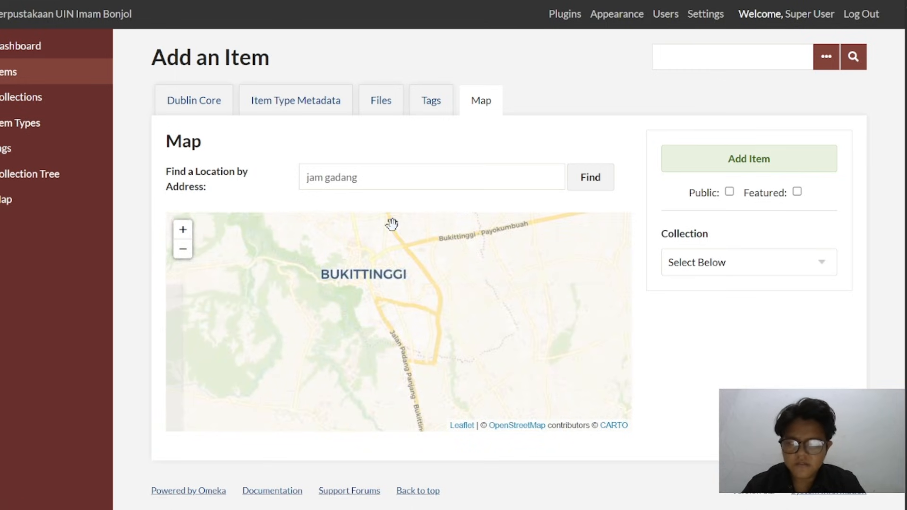
pyautogui.scroll(2, 392, 224)
pyautogui.scroll(1, 392, 224)
pyautogui.scroll(-1, 392, 224)
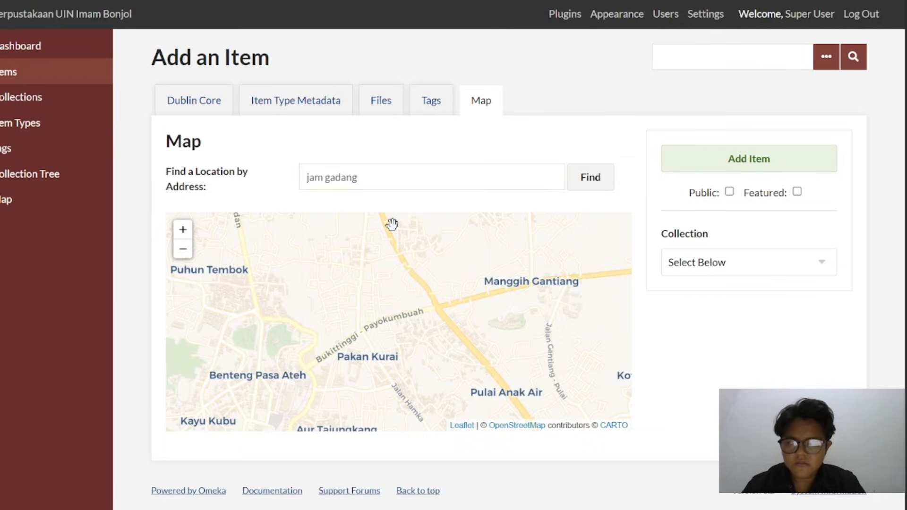
pyautogui.scroll(1, 392, 224)
pyautogui.moveTo(279, 313); pyautogui.dragTo(616, 145)
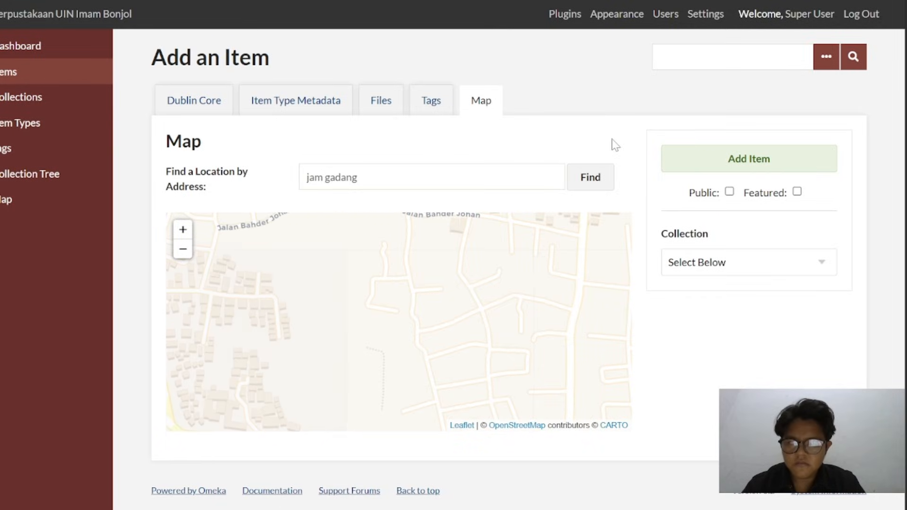
pyautogui.moveTo(389, 324); pyautogui.dragTo(668, 138)
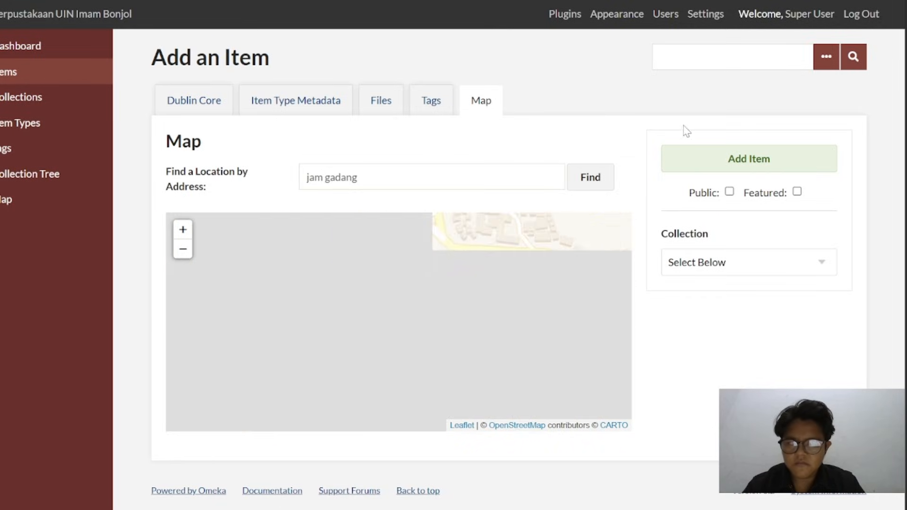
pyautogui.moveTo(394, 315); pyautogui.dragTo(351, 287)
pyautogui.scroll(-1, 351, 287)
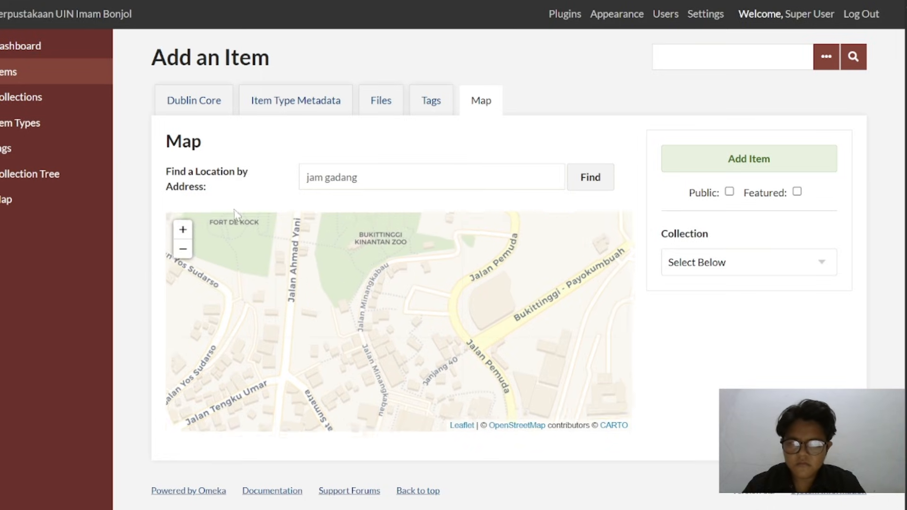
pyautogui.scroll(-1, 350, 308)
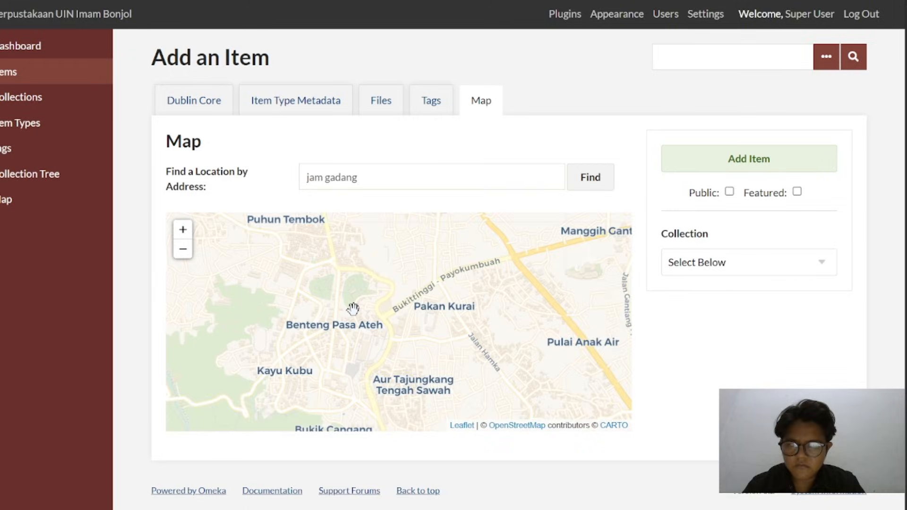
pyautogui.scroll(3, 352, 308)
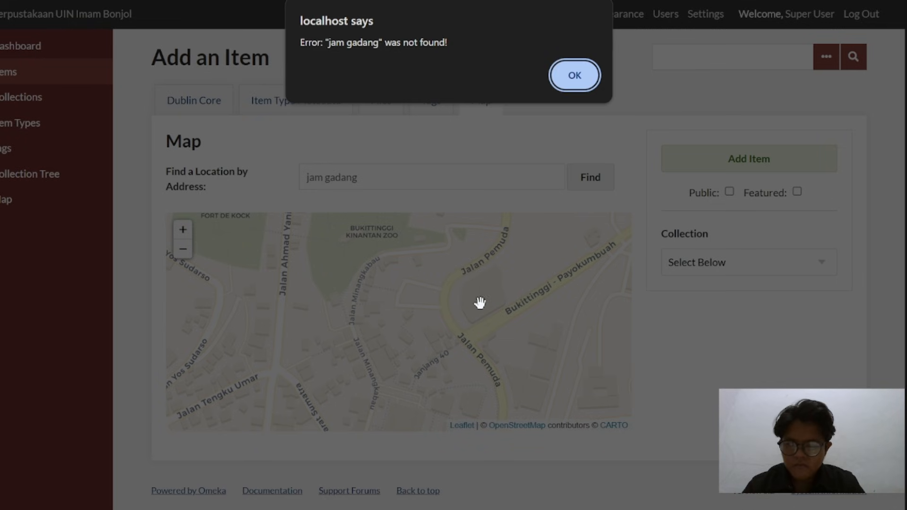
pyautogui.click(571, 76)
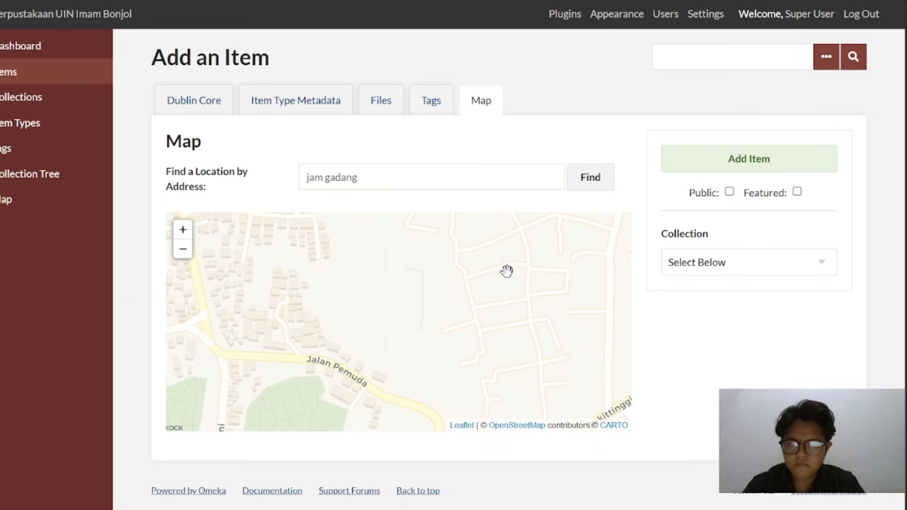
# Place the item's map location in Bukittinggi's Fort de Kock park, west of Jalan Ahmad Yani, and accept the location change
pyautogui.scroll(-2, 359, 352)
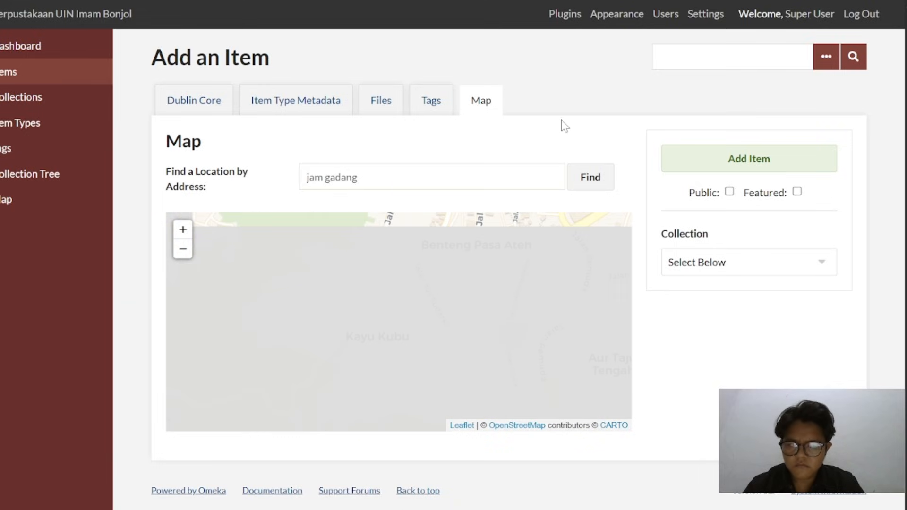
pyautogui.scroll(3, 463, 286)
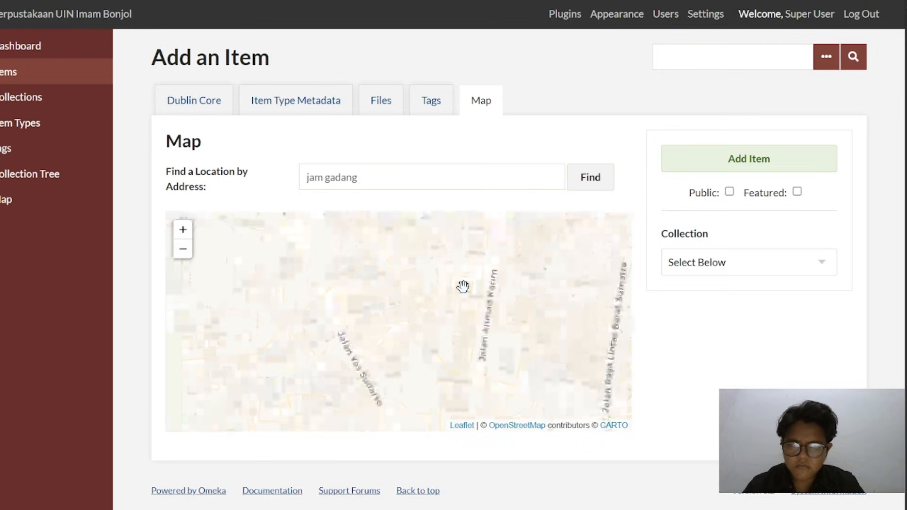
pyautogui.moveTo(464, 285); pyautogui.dragTo(265, 194)
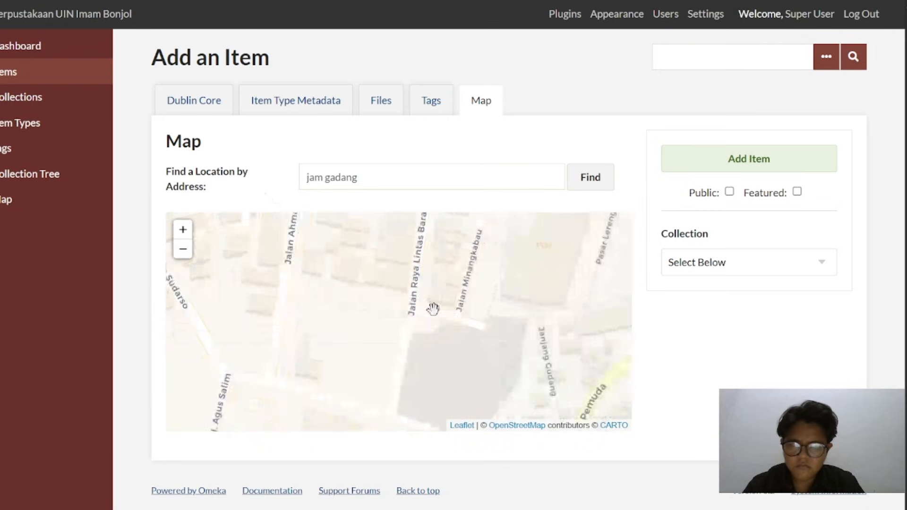
pyautogui.moveTo(389, 292); pyautogui.dragTo(444, 455)
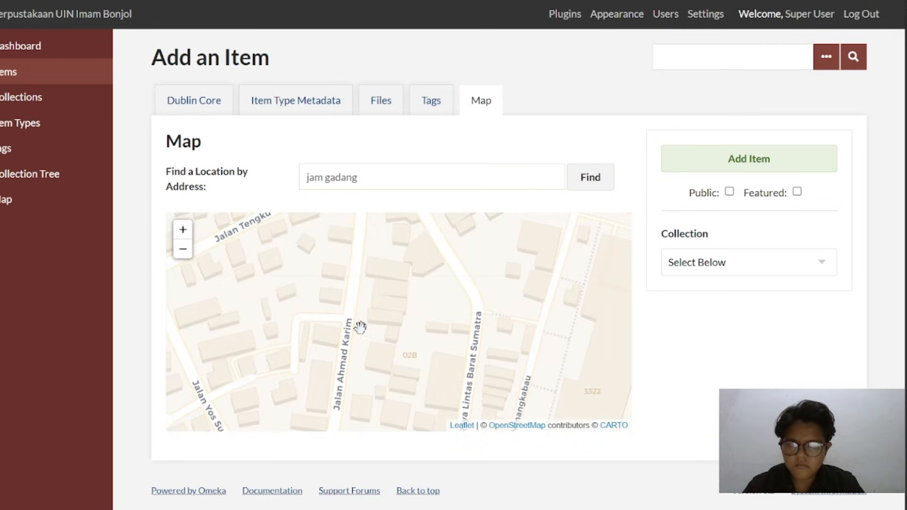
pyautogui.moveTo(359, 325); pyautogui.dragTo(381, 474)
pyautogui.moveTo(381, 302); pyautogui.dragTo(357, 506)
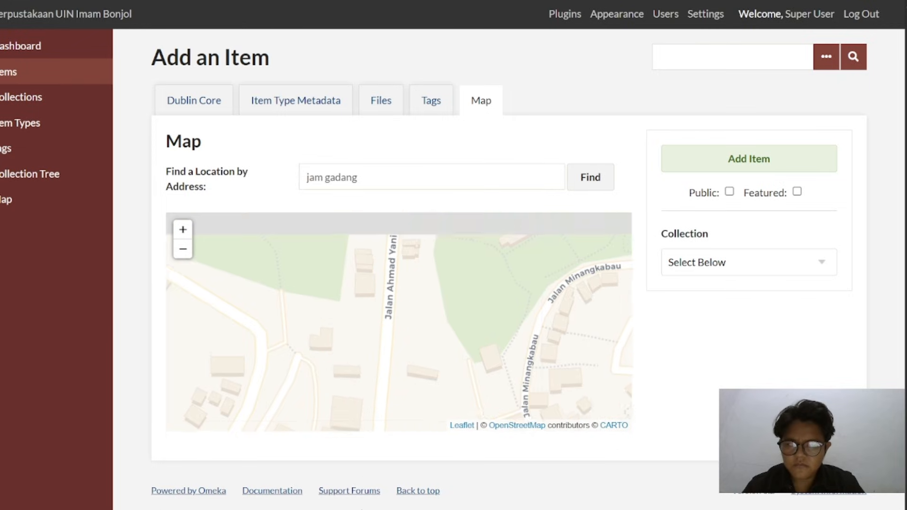
pyautogui.scroll(-1, 419, 328)
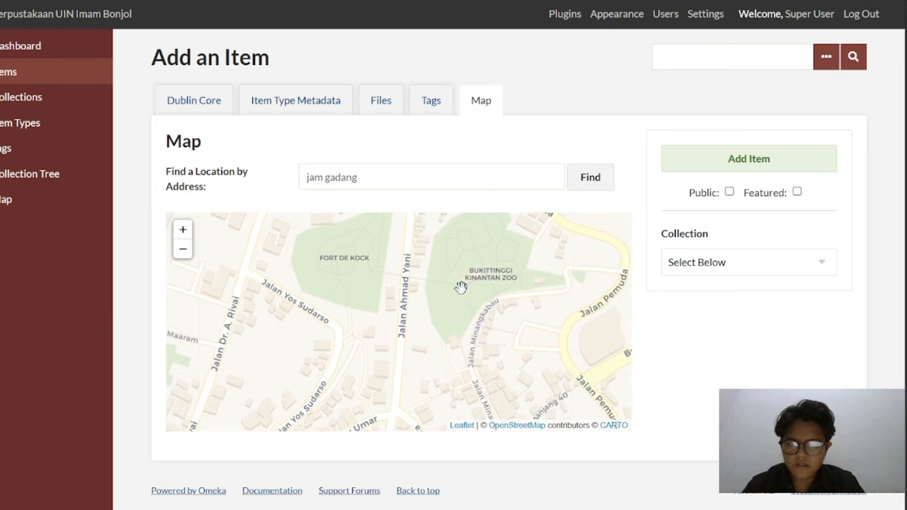
pyautogui.moveTo(378, 289); pyautogui.dragTo(458, 353)
pyautogui.click(427, 350)
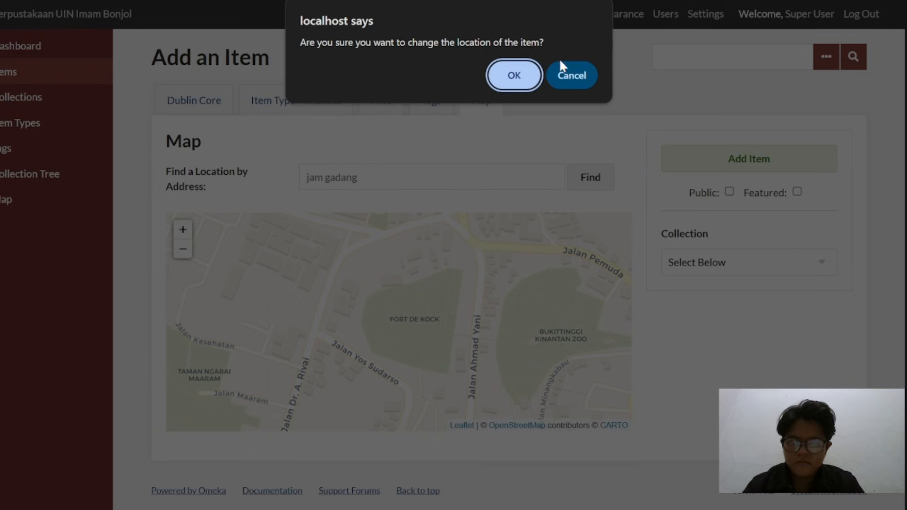
pyautogui.click(513, 70)
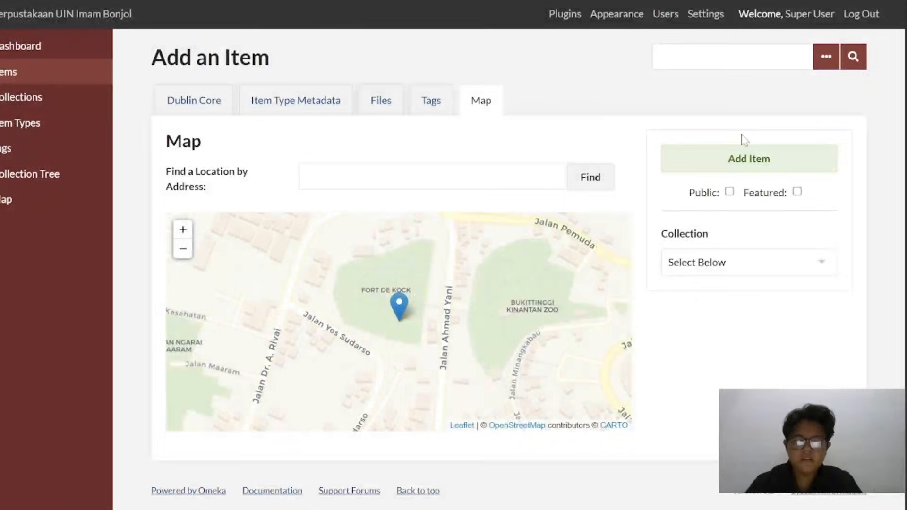
# Go to the item's file upload section and dismiss the "Bukit tinggi" search error, leaving the file selection cancelled
pyautogui.click(435, 100)
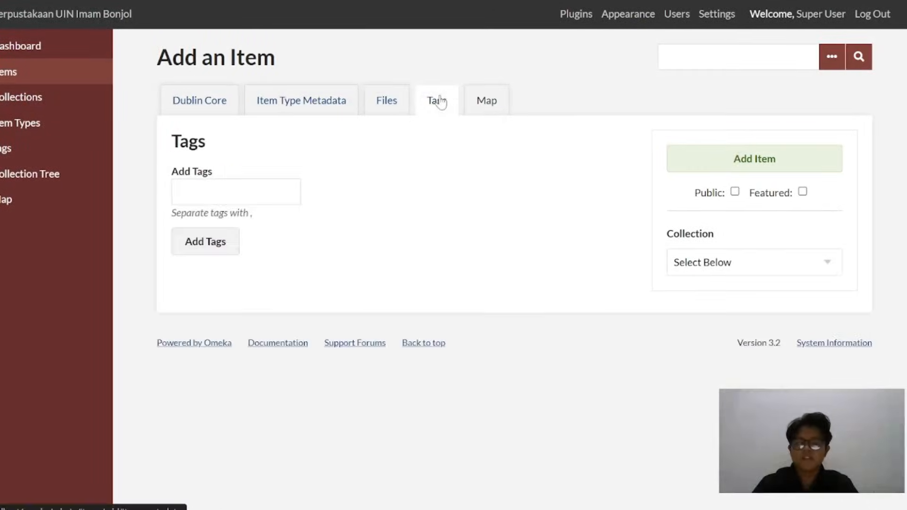
pyautogui.click(386, 103)
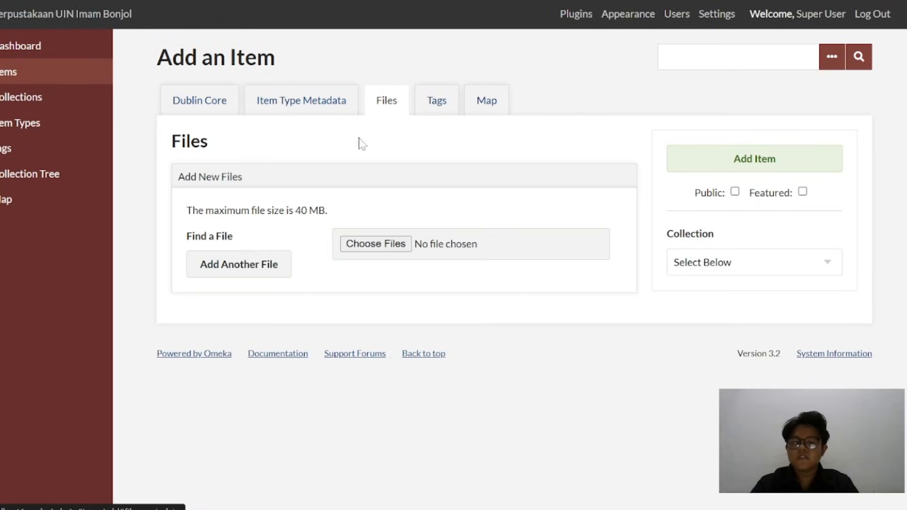
pyautogui.click(382, 245)
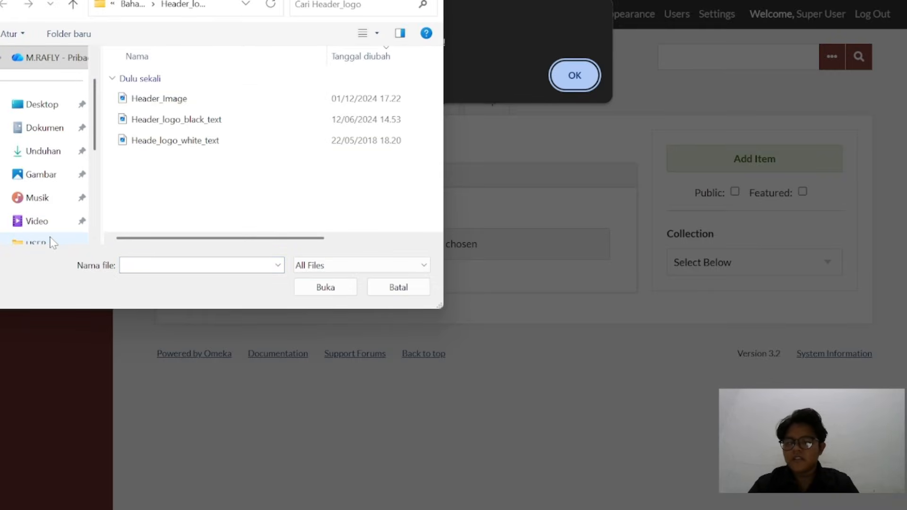
pyautogui.press('Escape')
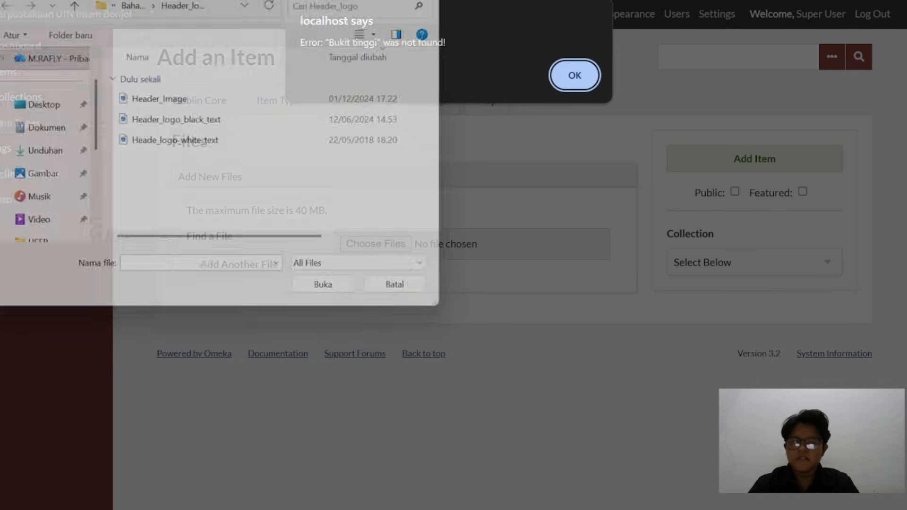
pyautogui.click(575, 76)
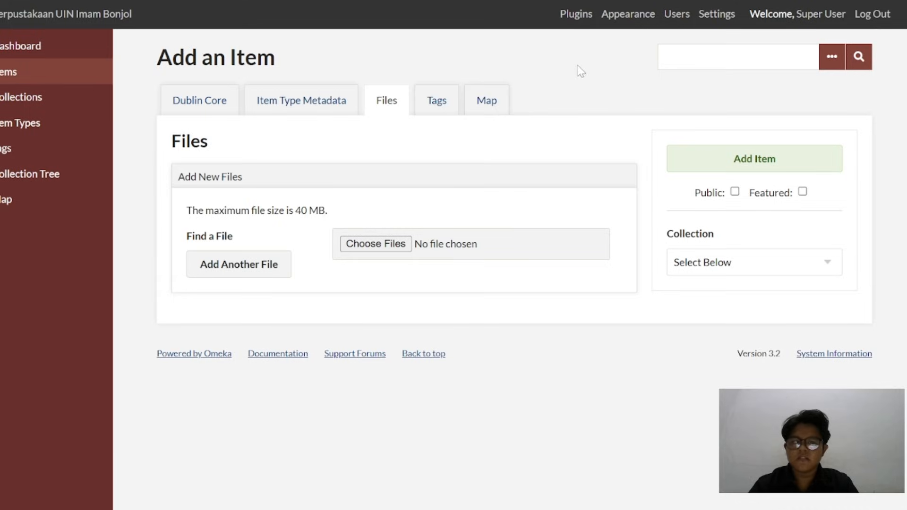
# Attach the Jam Gadang image from the Photo folder of the Omeka Classic practice materials in Downloads to the item
pyautogui.click(377, 246)
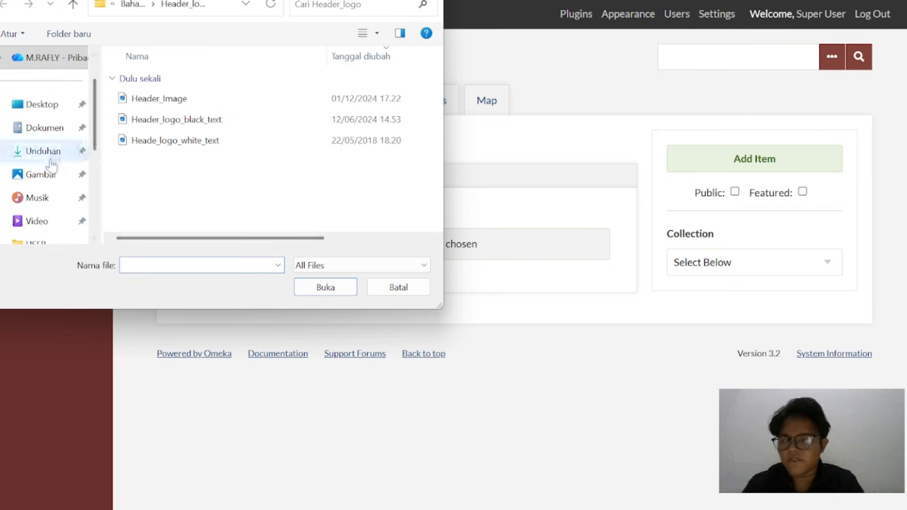
pyautogui.click(55, 132)
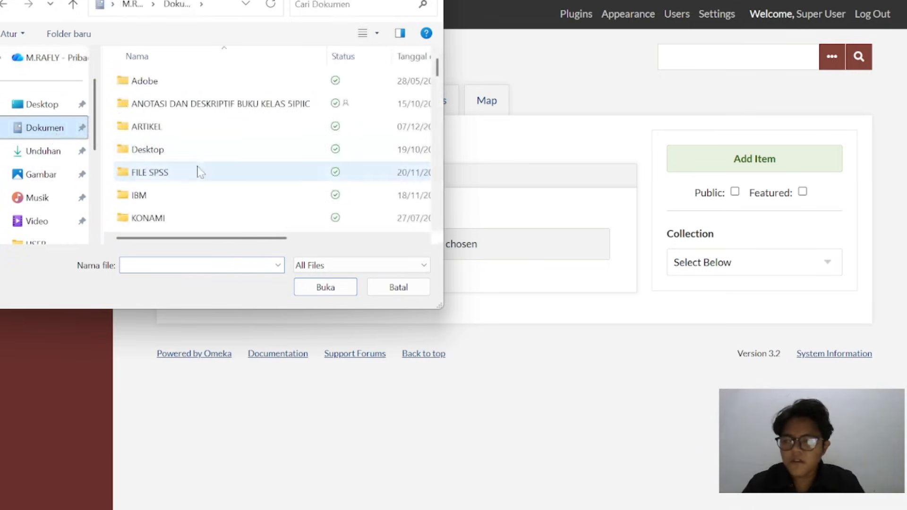
pyautogui.scroll(-5, 198, 171)
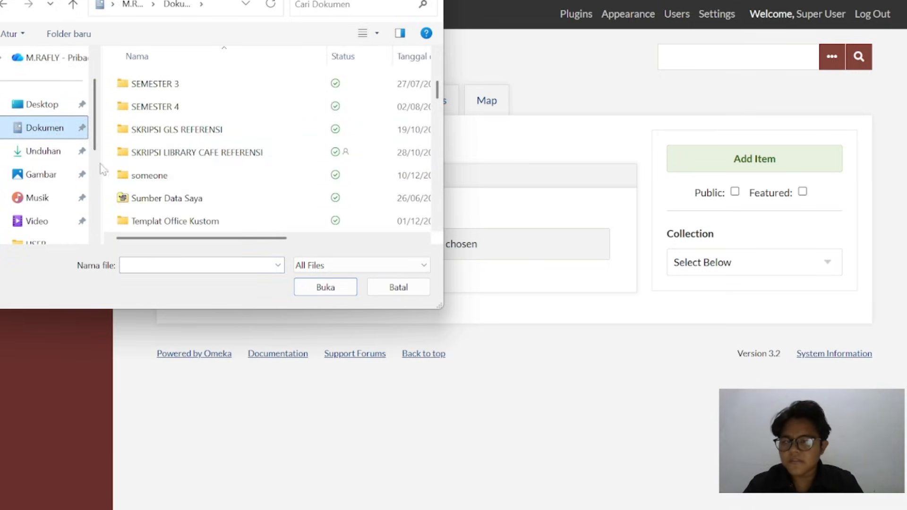
pyautogui.click(56, 152)
pyautogui.doubleClick(144, 92)
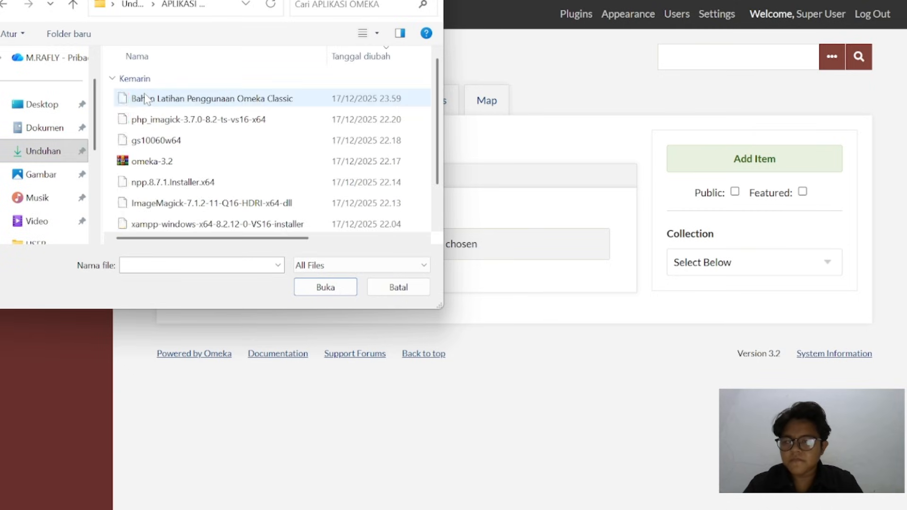
pyautogui.scroll(-2, 190, 214)
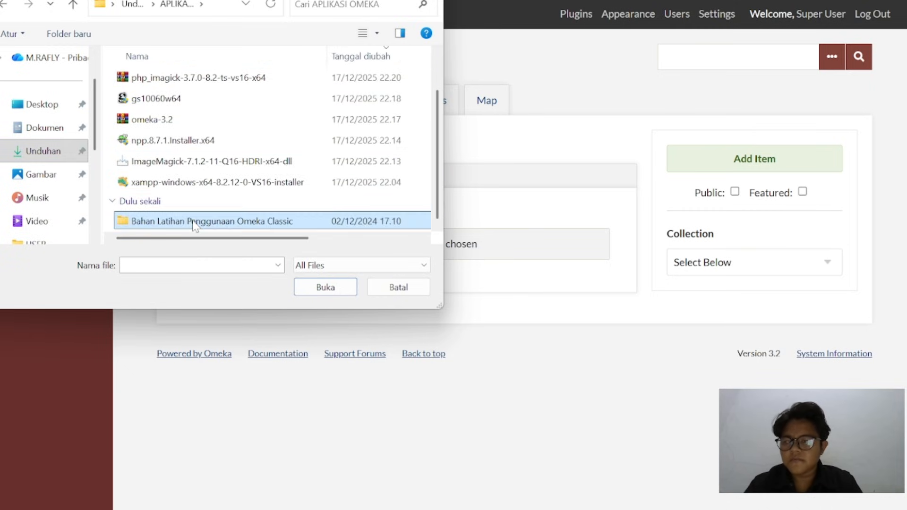
pyautogui.doubleClick(191, 220)
pyautogui.doubleClick(195, 142)
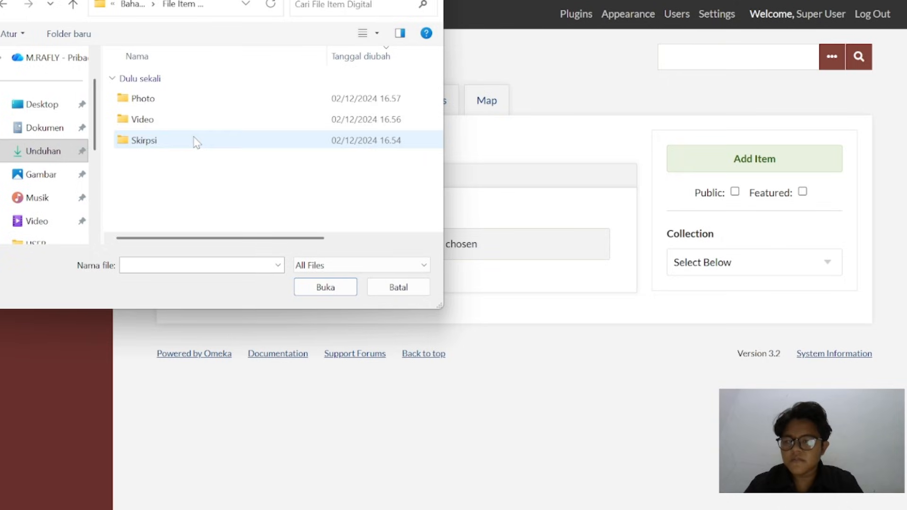
pyautogui.doubleClick(195, 106)
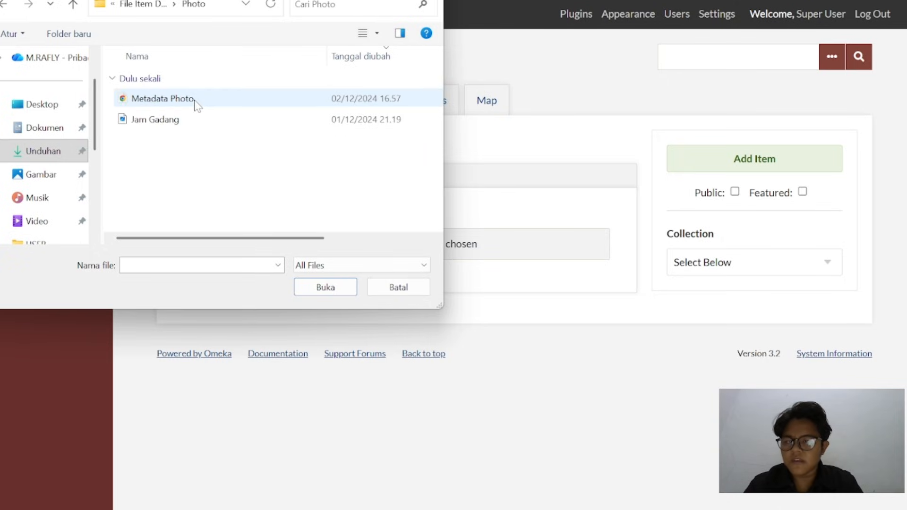
pyautogui.click(192, 126)
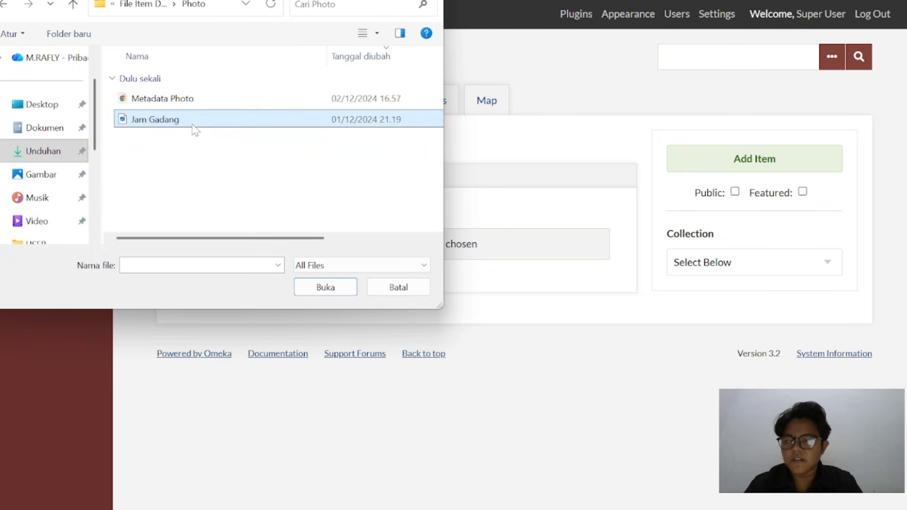
pyautogui.click(324, 290)
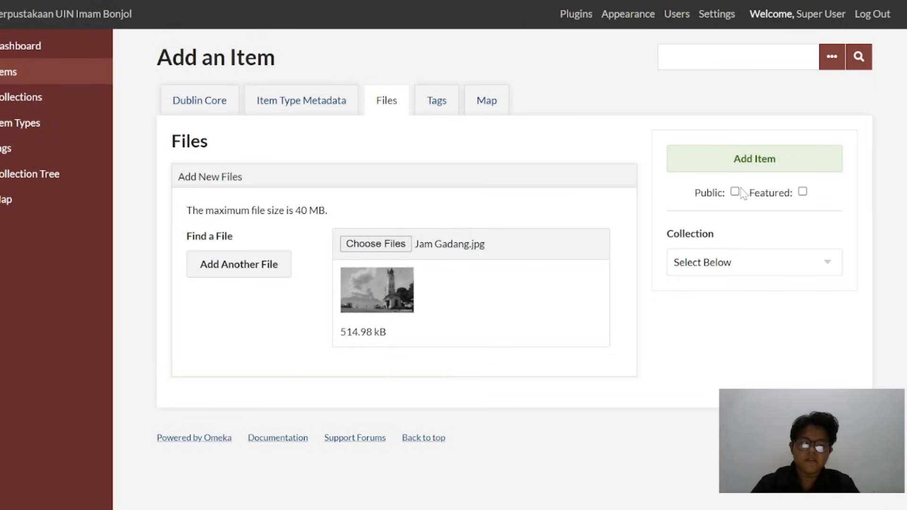
# Make the item public and add it to the library after checking its tags, map location and Dublin Core metadata
pyautogui.click(449, 110)
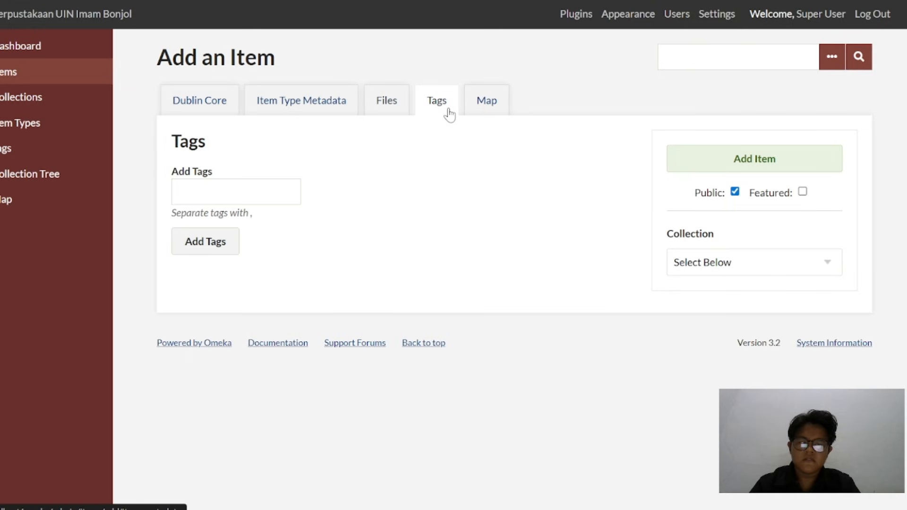
pyautogui.click(476, 109)
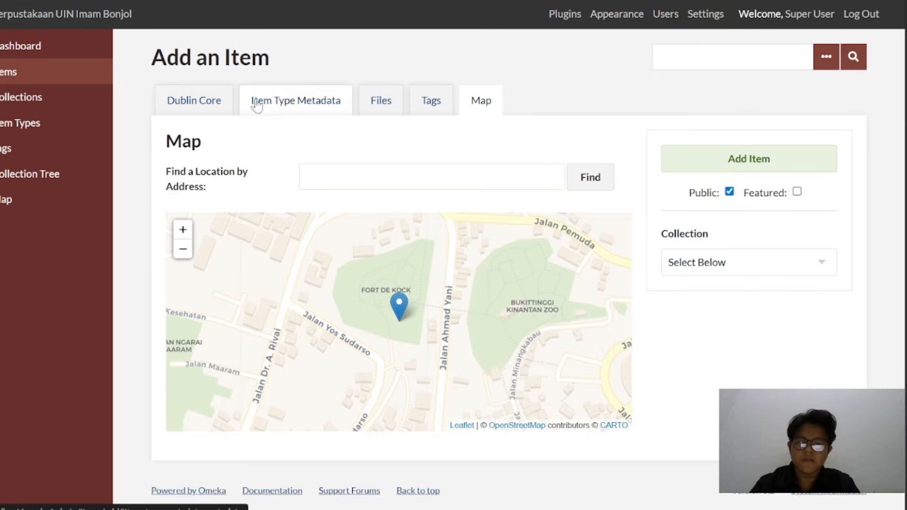
pyautogui.click(203, 104)
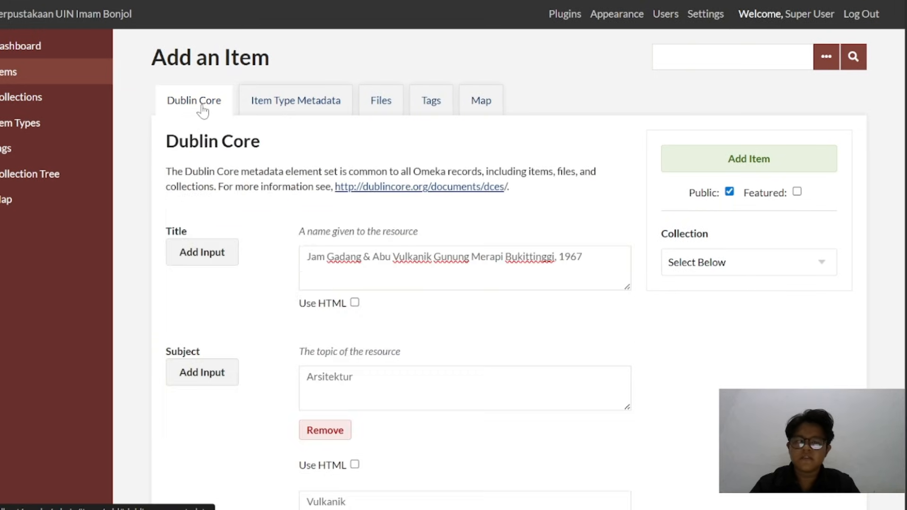
pyautogui.click(752, 163)
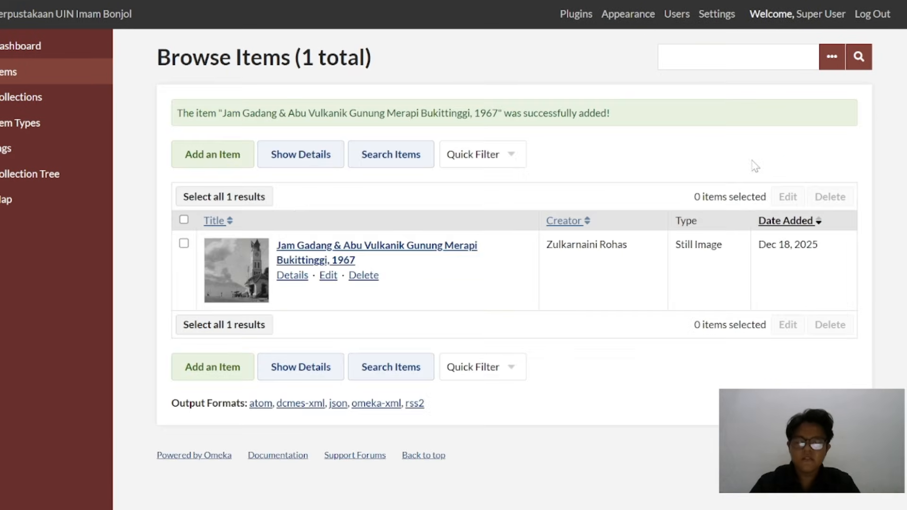
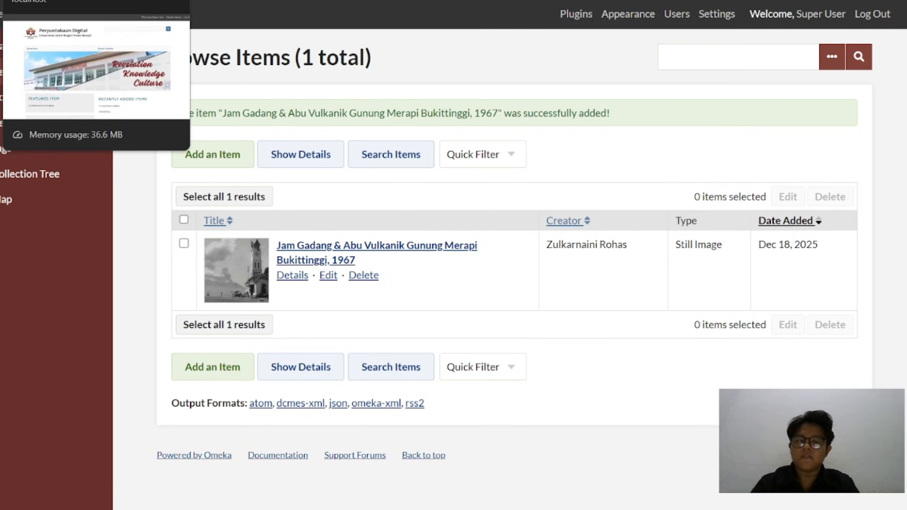
# Reload the public library home page and open the recently added Jam Gadang item to review its metadata, image and map location
pyautogui.click(85, 1)
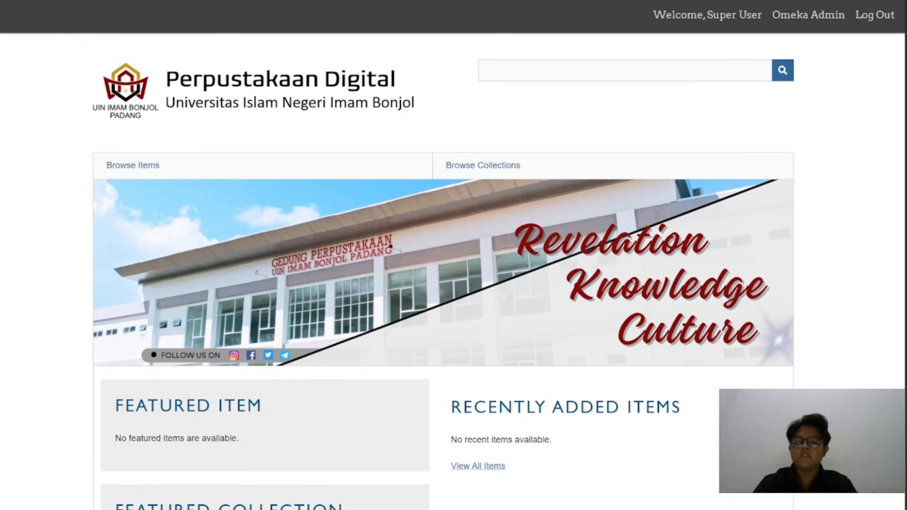
pyautogui.click(85, 1)
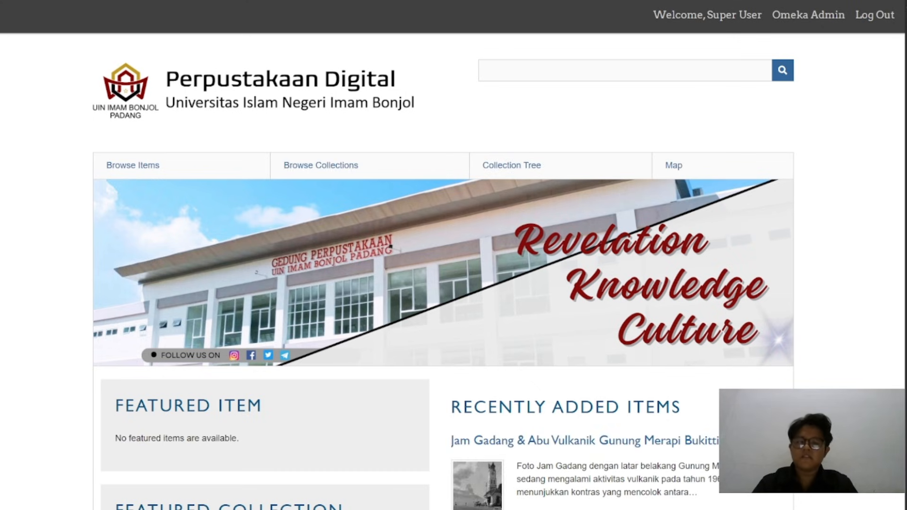
pyautogui.scroll(-3, 436, 219)
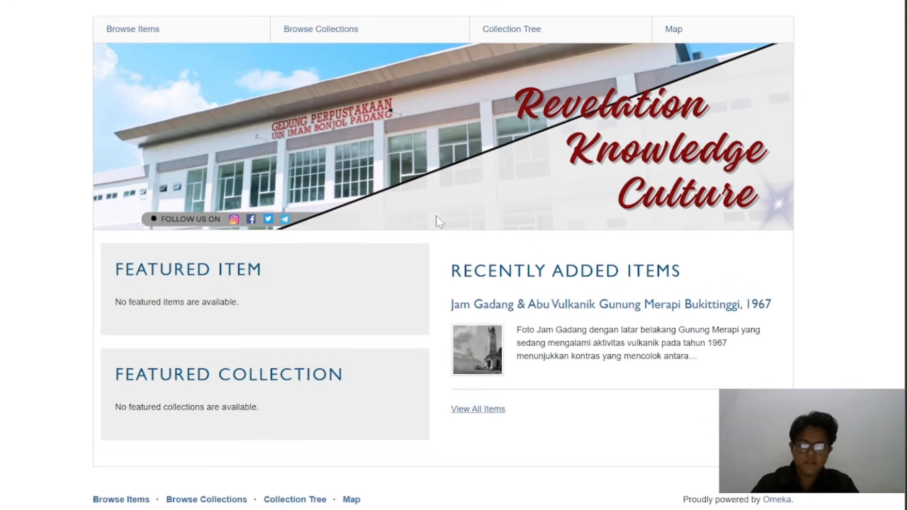
pyautogui.click(491, 365)
pyautogui.scroll(-15, 490, 365)
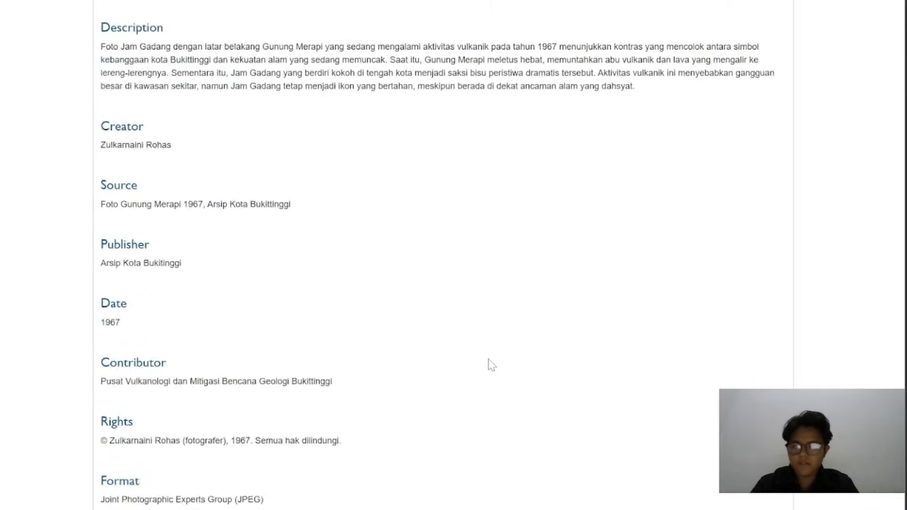
pyautogui.scroll(-1, 490, 365)
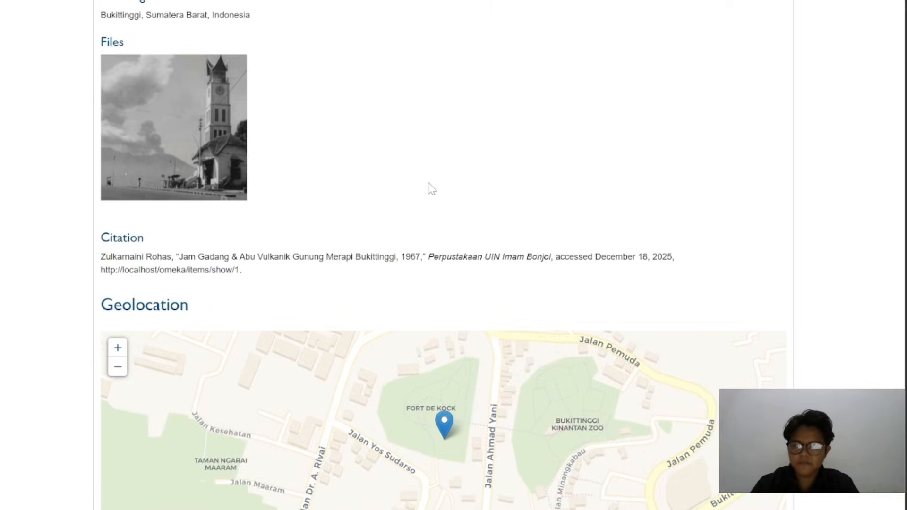
pyautogui.scroll(15, 433, 189)
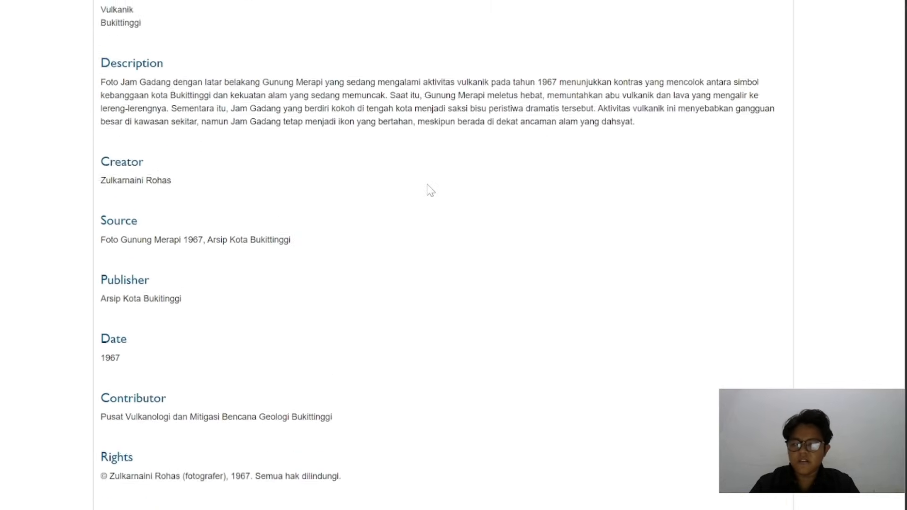
pyautogui.scroll(-12, 431, 190)
pyautogui.scroll(7, 430, 191)
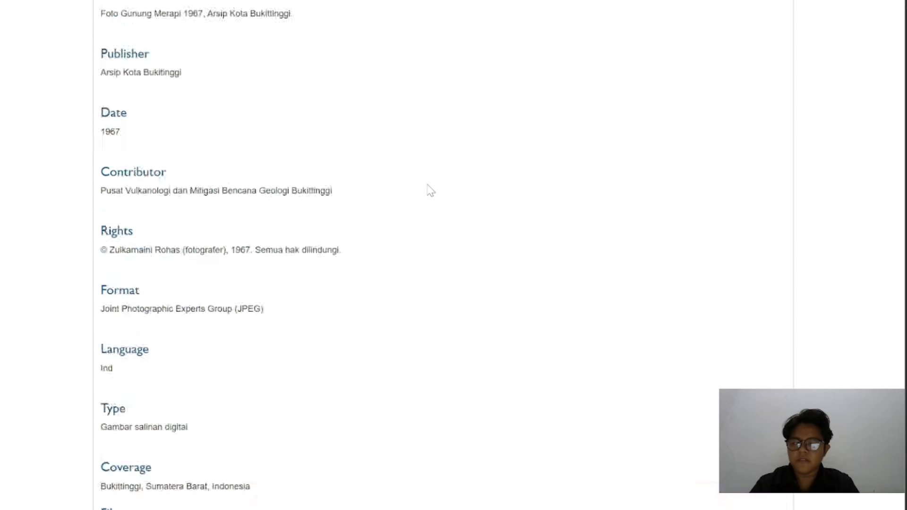
pyautogui.scroll(13, 430, 190)
pyautogui.scroll(-19, 430, 190)
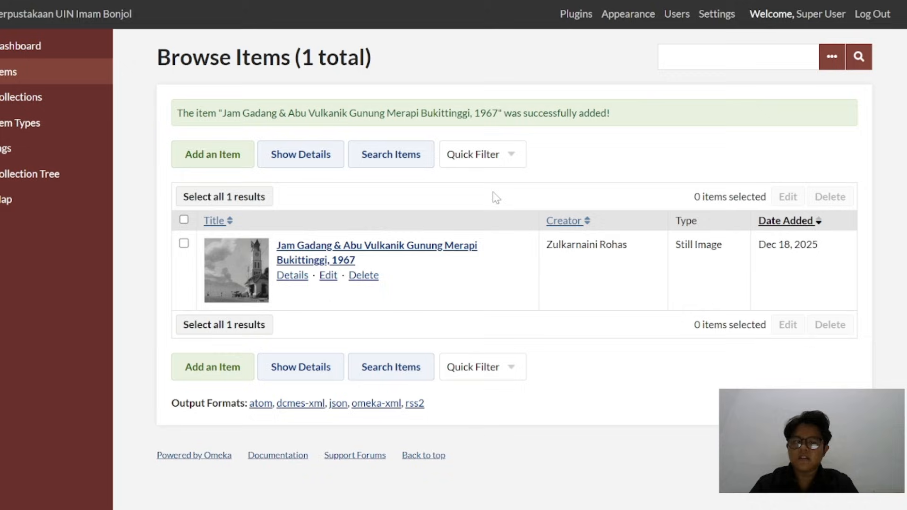
# Start a new item in the Omeka admin, and open the Skirpsi folder of the practice materials in File Explorer
pyautogui.click(195, 155)
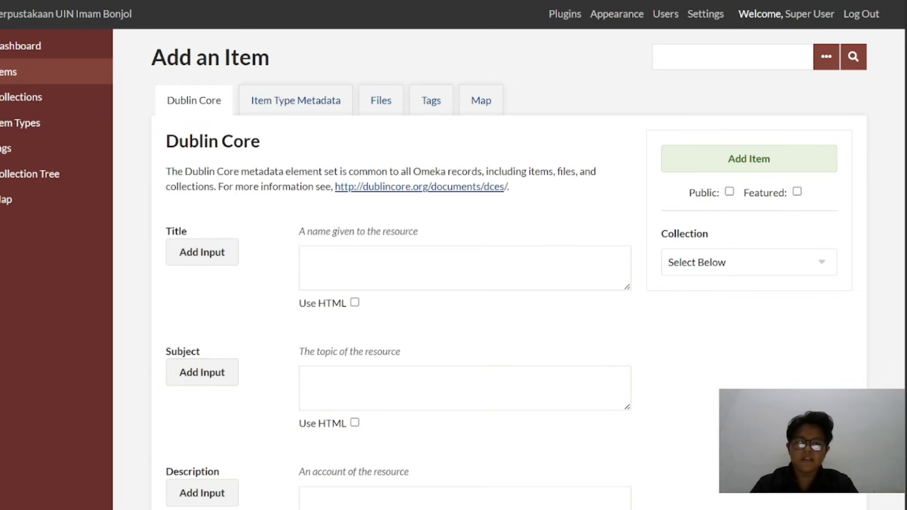
pyautogui.press('super+Down')
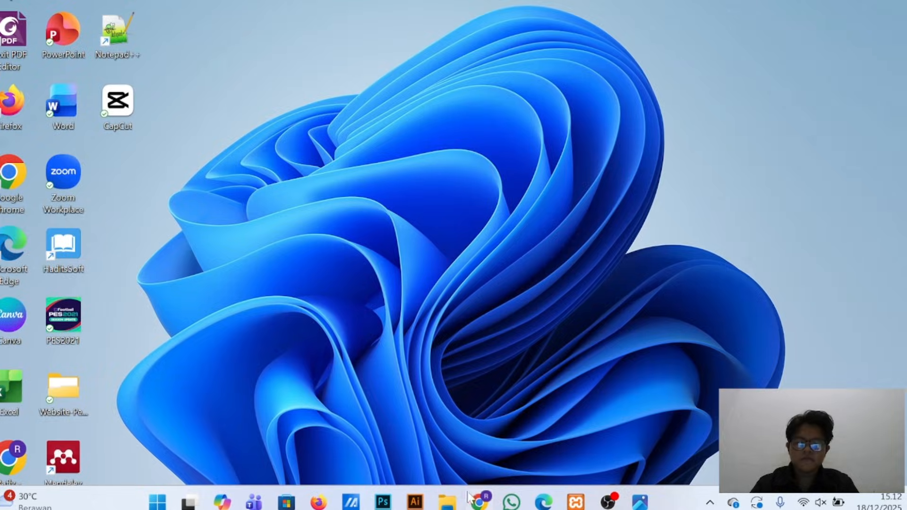
pyautogui.moveTo(449, 500)
pyautogui.click(453, 461)
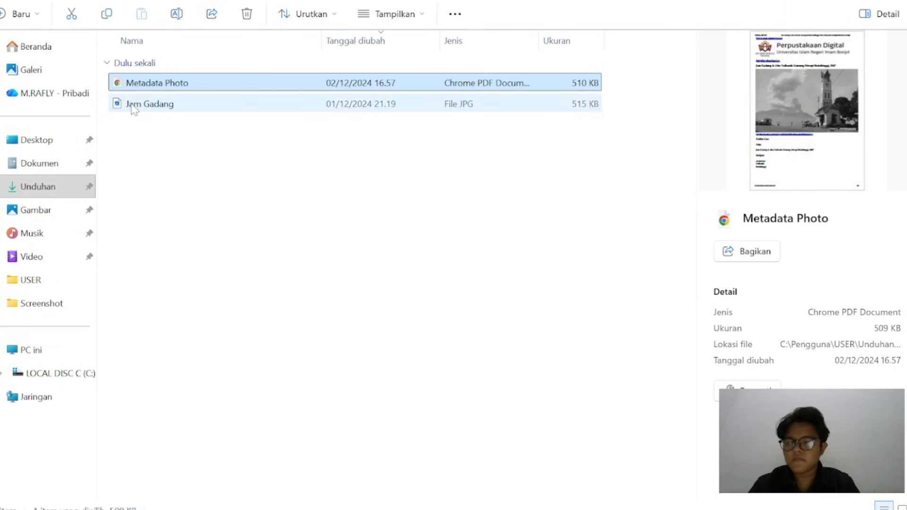
pyautogui.hotkey('alt', 'Left')
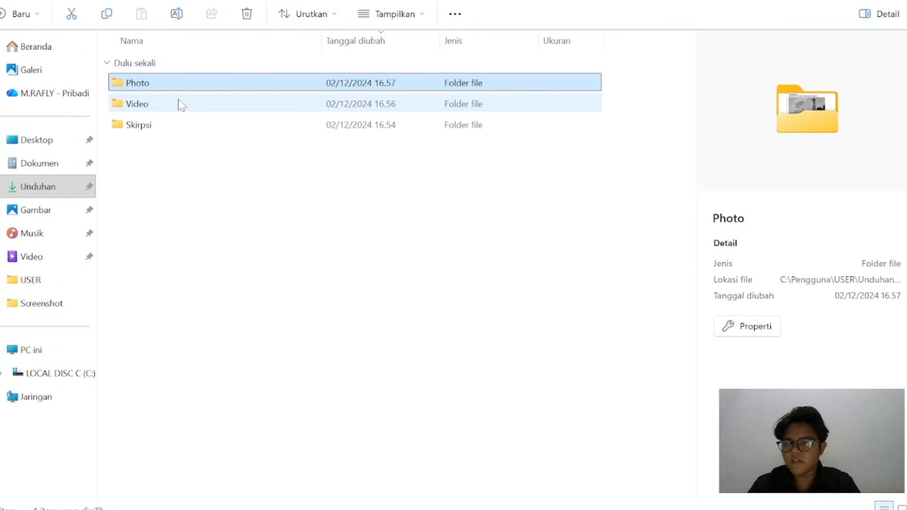
pyautogui.doubleClick(182, 127)
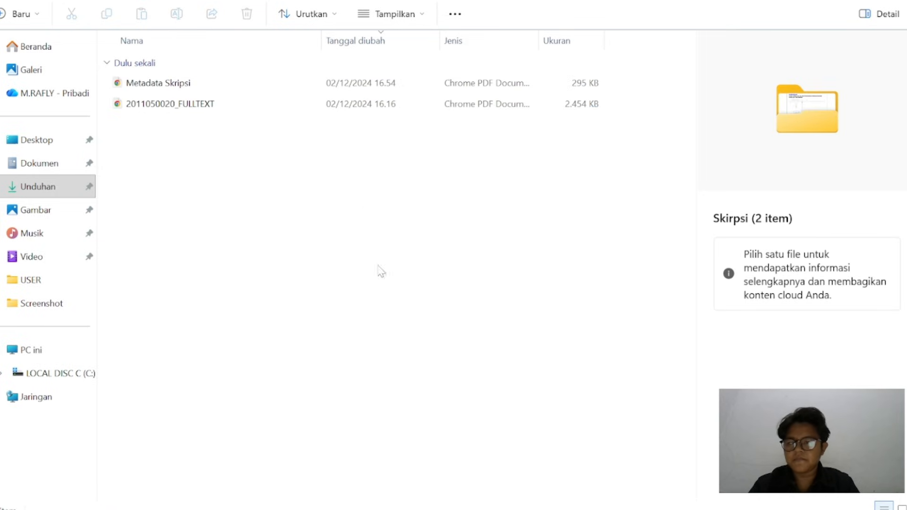
# Close the Jam Gadang image viewer and open the Metadata Skripsi PDF at its Dublin Core title and subject section
pyautogui.moveTo(531, 508)
pyautogui.moveTo(640, 503)
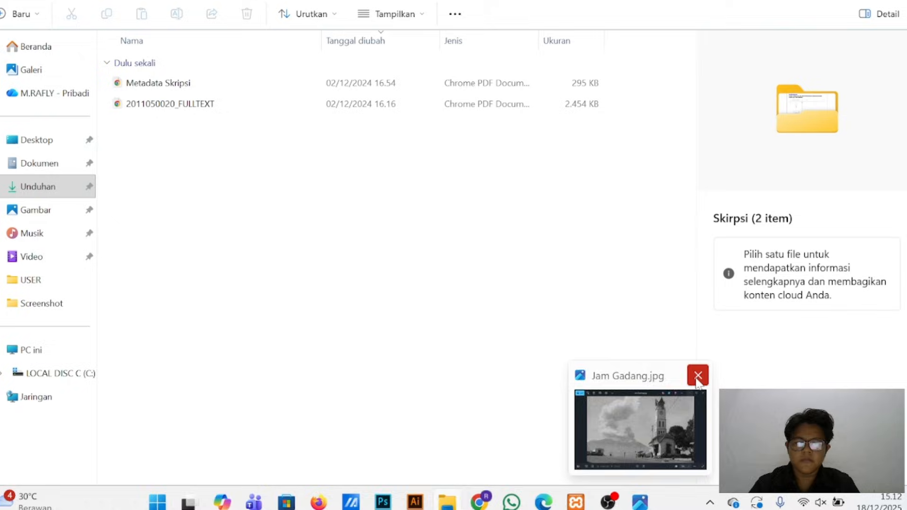
pyautogui.click(698, 376)
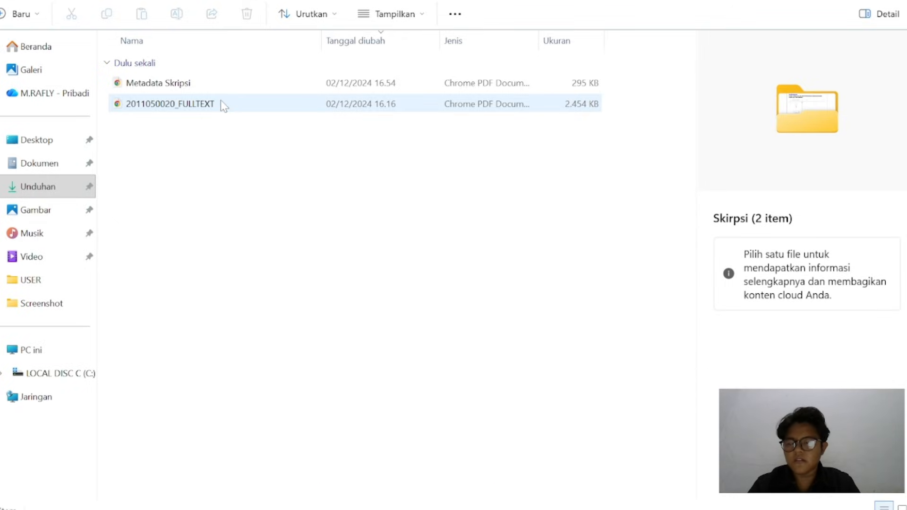
pyautogui.doubleClick(208, 82)
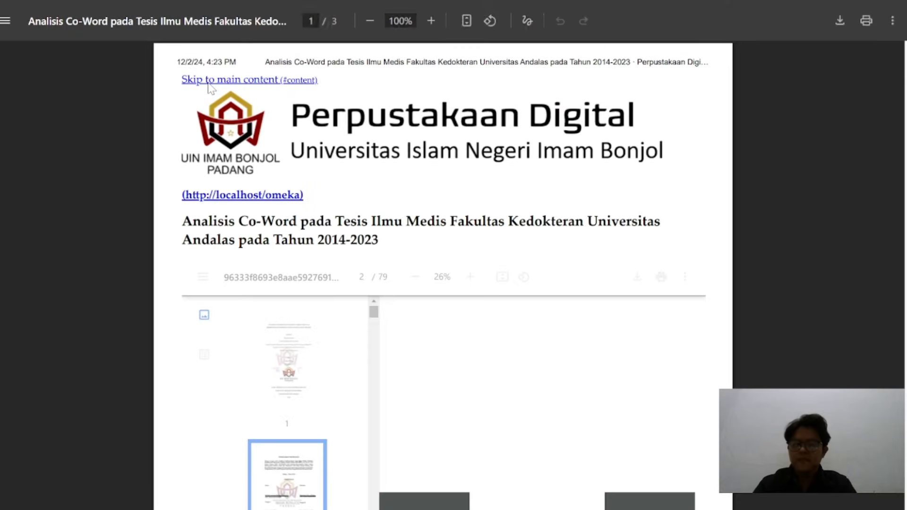
pyautogui.scroll(-5, 444, 274)
pyautogui.scroll(-4, 443, 274)
pyautogui.scroll(3, 443, 274)
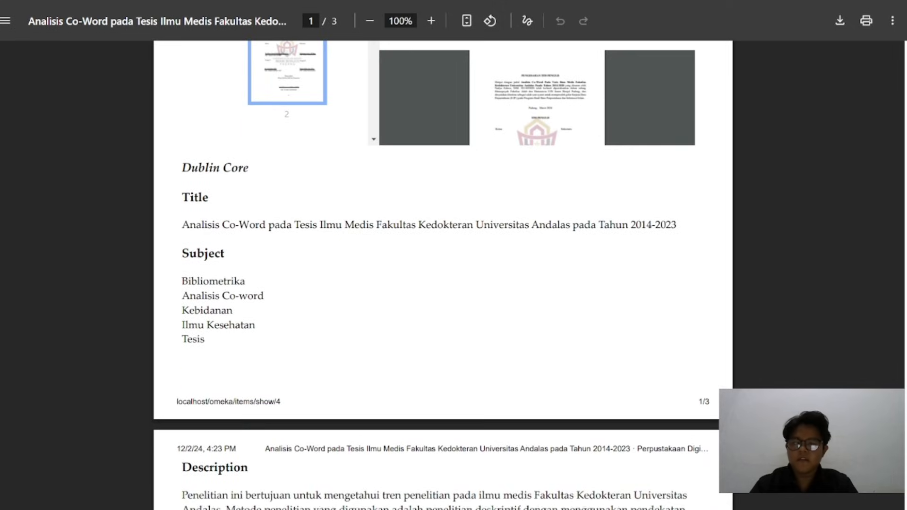
# Copy the title "Analisis Co-Word pada Tesis Ilmu Medis Fakultas Kedokteran Universitas Andalas pada Tahun 2014-2023" from the metadata PDF into the new item's Title
pyautogui.moveTo(559, 501)
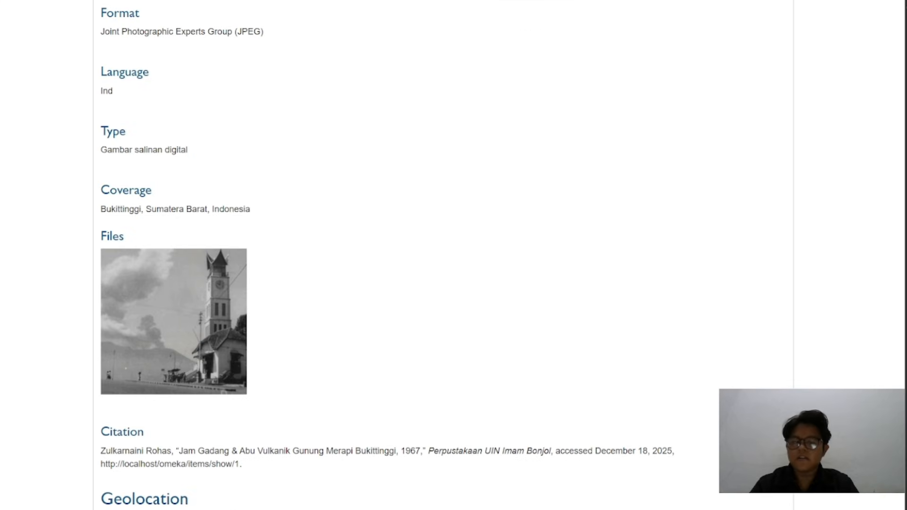
pyautogui.scroll(12, 346, 142)
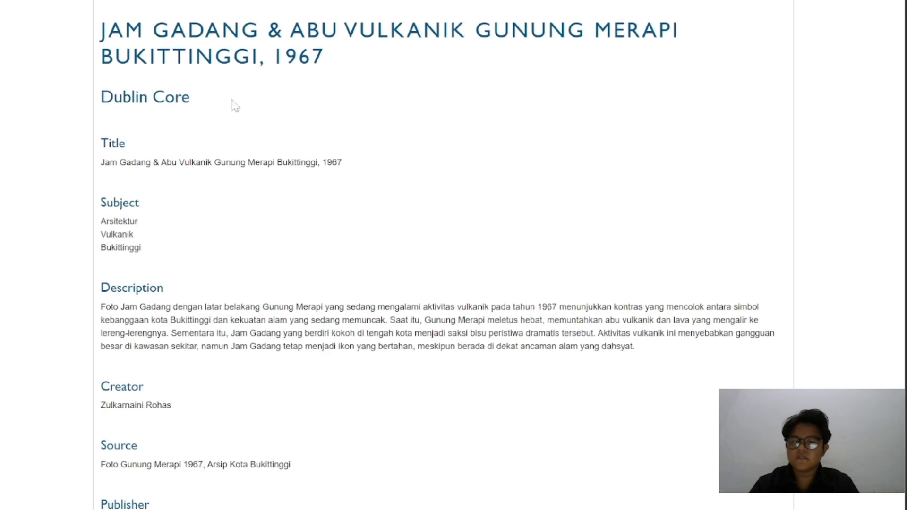
pyautogui.scroll(8, 246, 141)
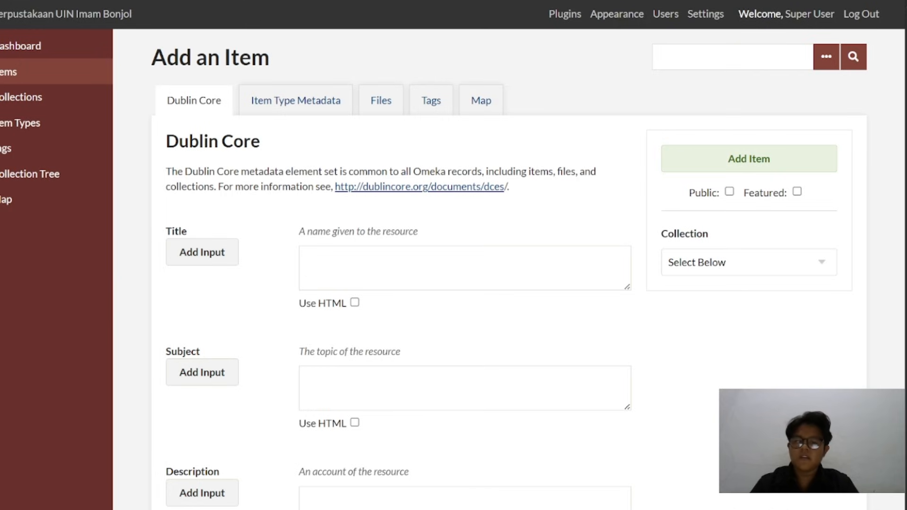
pyautogui.click(465, 268)
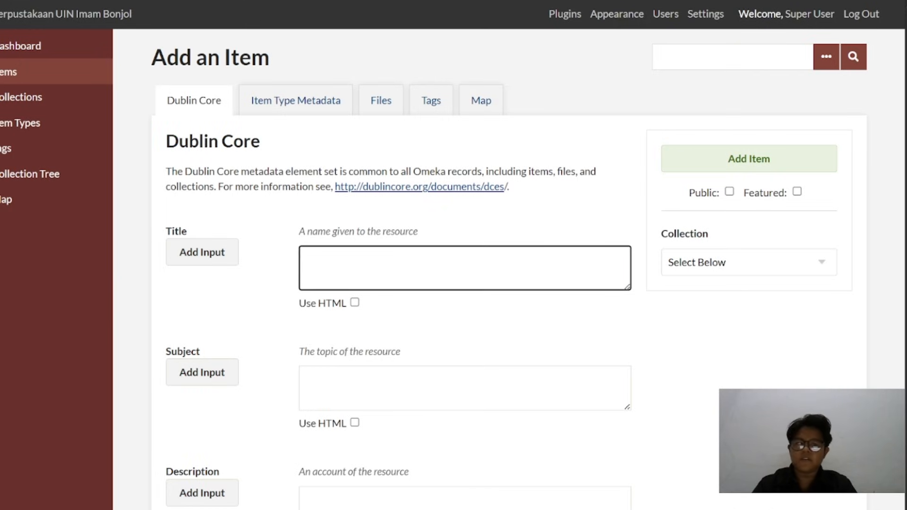
pyautogui.hotkey('ctrl', 'Tab')
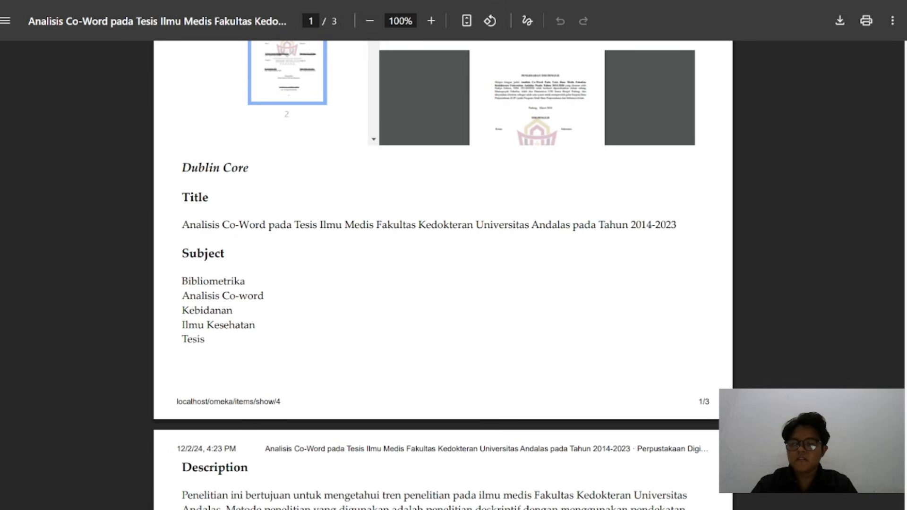
pyautogui.moveTo(182, 225); pyautogui.dragTo(677, 225)
pyautogui.hotkey('ctrl', 'c')
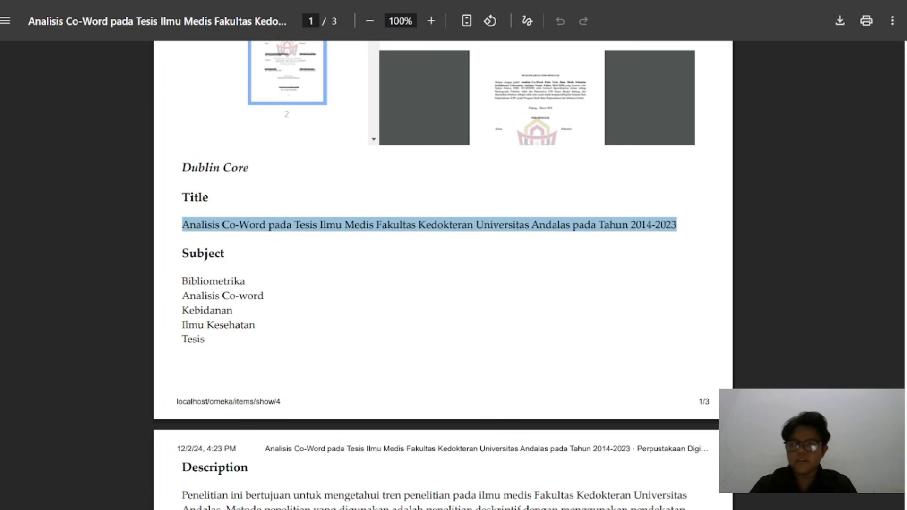
pyautogui.hotkey('ctrl', 'shift', 'Tab')
pyautogui.hotkey('ctrl', 'v')
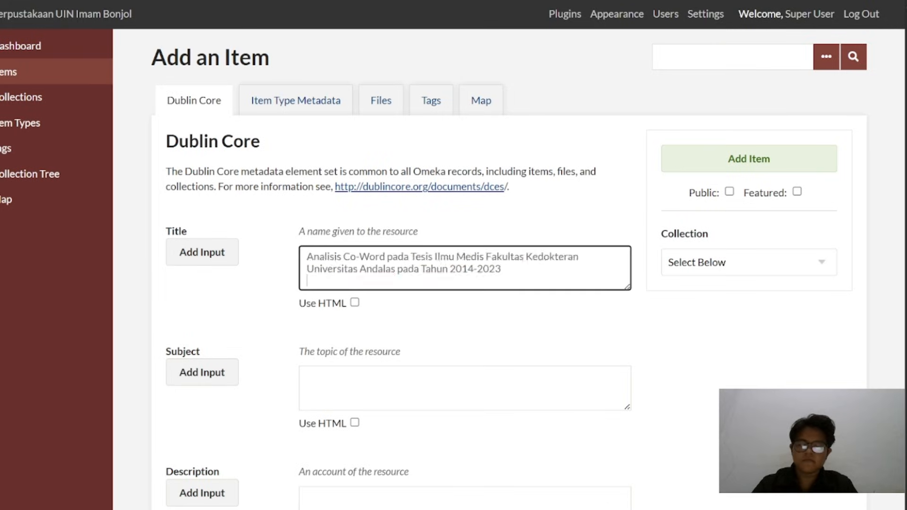
# Enter "Bibliometrika" from the metadata PDF as the new item's first Subject
pyautogui.scroll(-2, 371, 276)
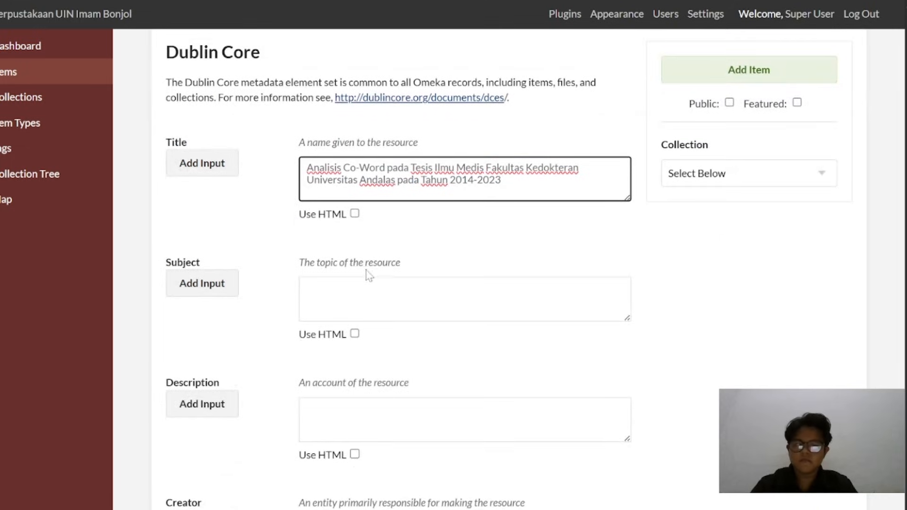
pyautogui.hotkey('ctrl', 'Tab')
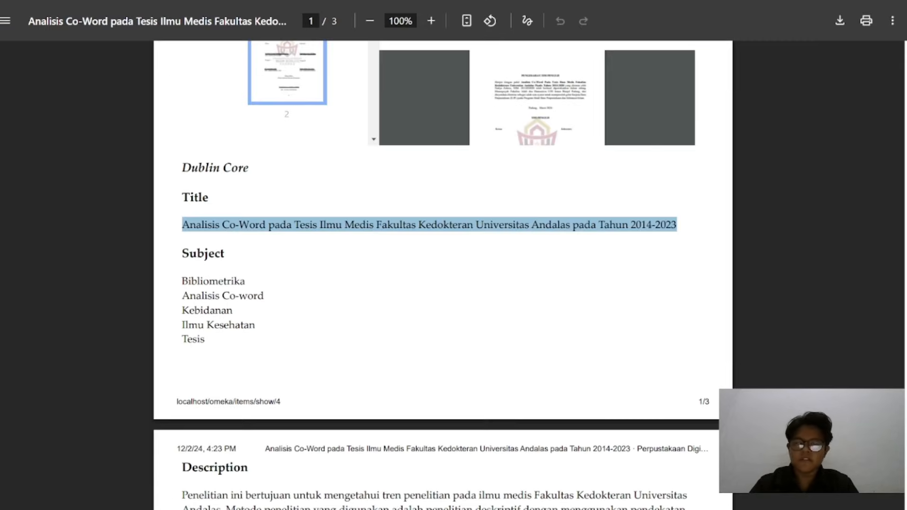
pyautogui.scroll(-1, 442, 274)
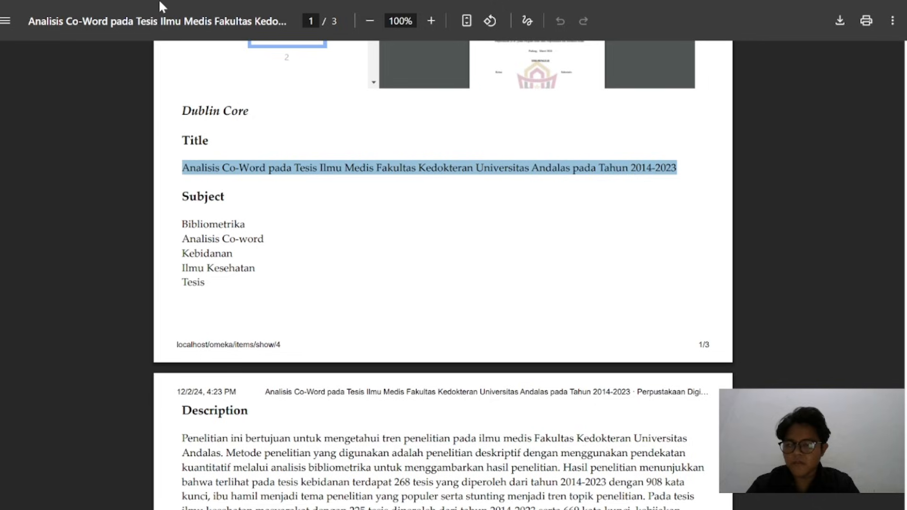
pyautogui.hotkey('ctrl', 'Tab')
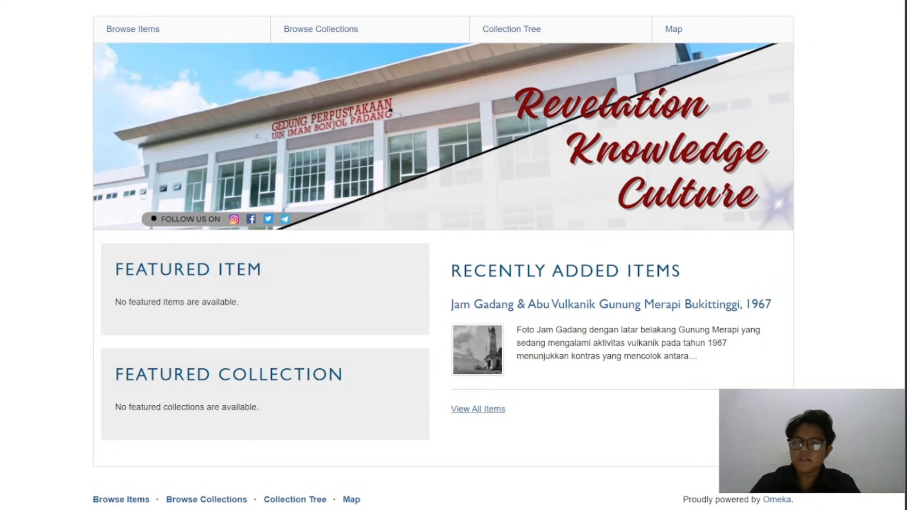
pyautogui.hotkey('ctrl', 'Tab')
pyautogui.click(465, 300)
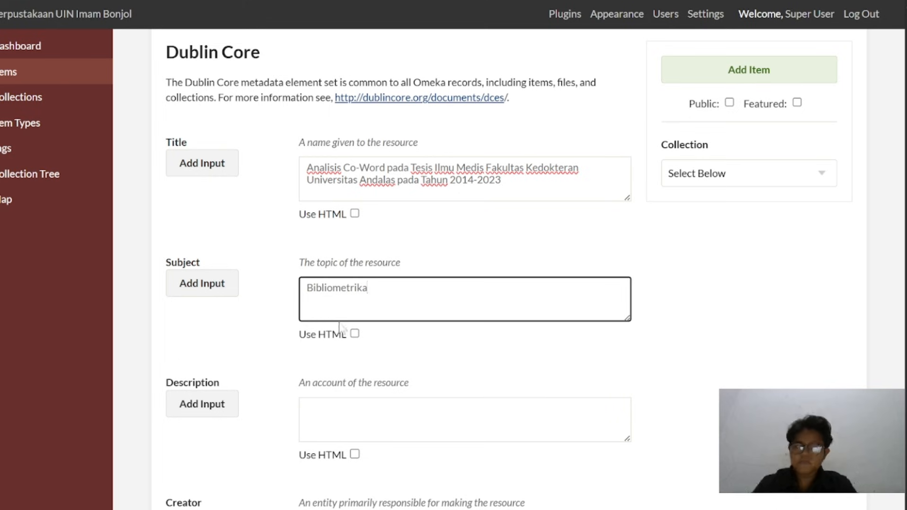
# Add a second Subject entry and fill it with "Analisis Co-word" copied from the metadata PDF
pyautogui.click(221, 295)
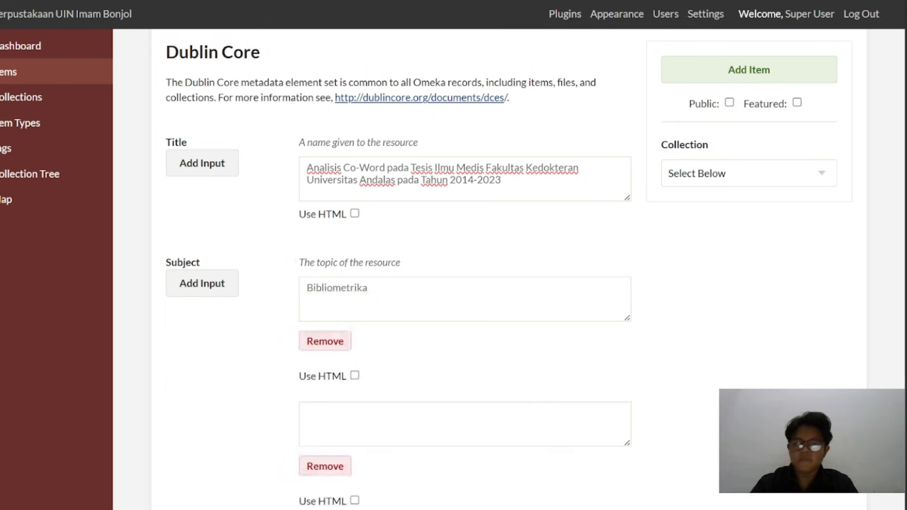
pyautogui.click(330, 1)
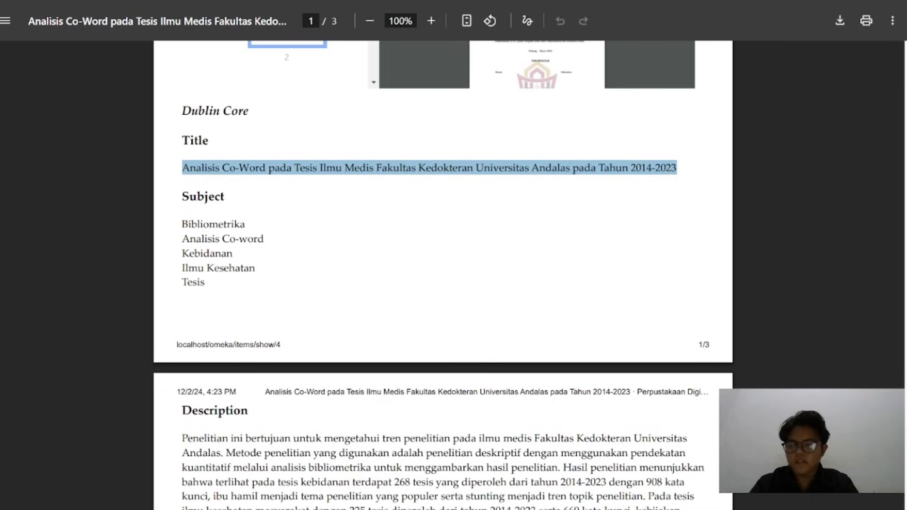
pyautogui.doubleClick(201, 239)
pyautogui.tripleClick(201, 239)
pyautogui.hotkey('ctrl', 'c')
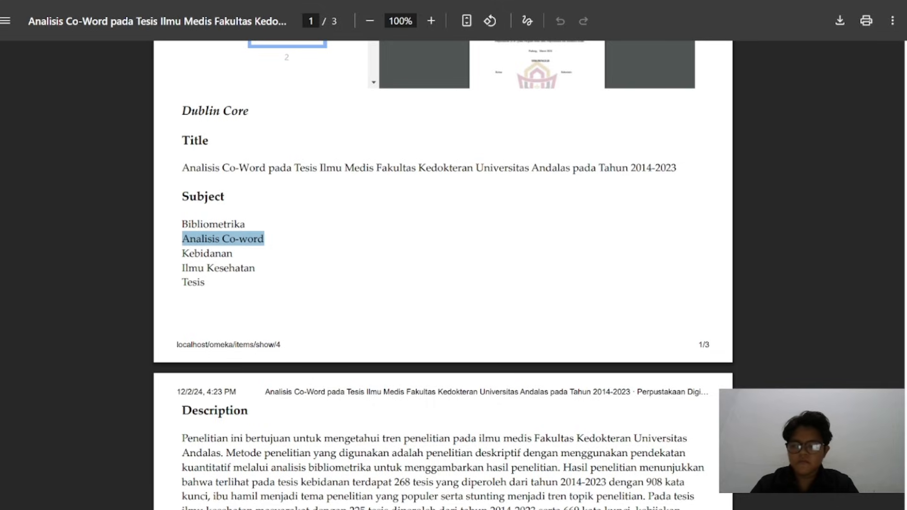
pyautogui.click(402, 1)
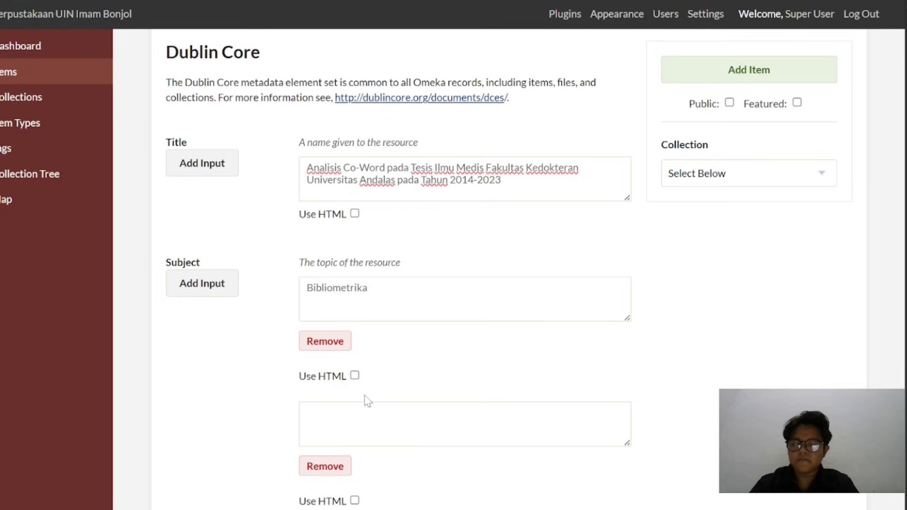
pyautogui.click(402, 422)
pyautogui.hotkey('ctrl', 'v')
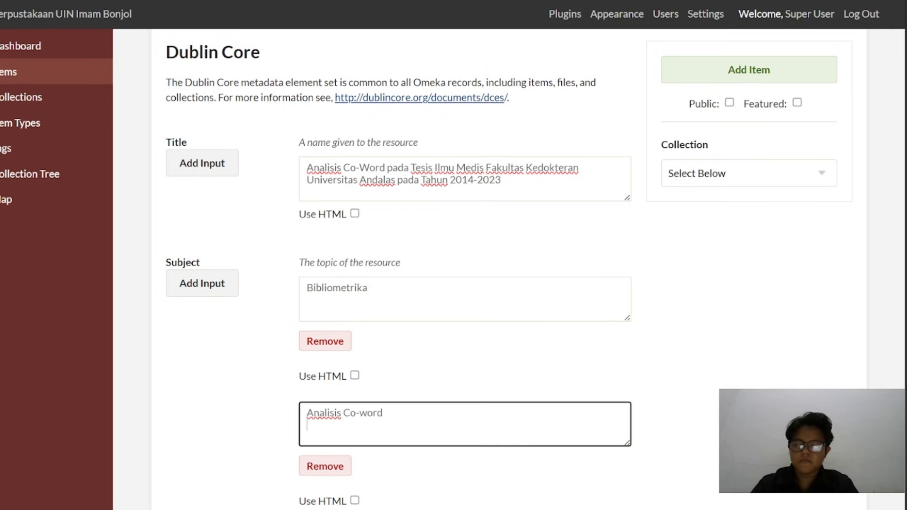
# Add a third Subject entry and fill it with "Kebidanan" copied from the metadata PDF
pyautogui.click(223, 298)
pyautogui.scroll(-5, 447, 321)
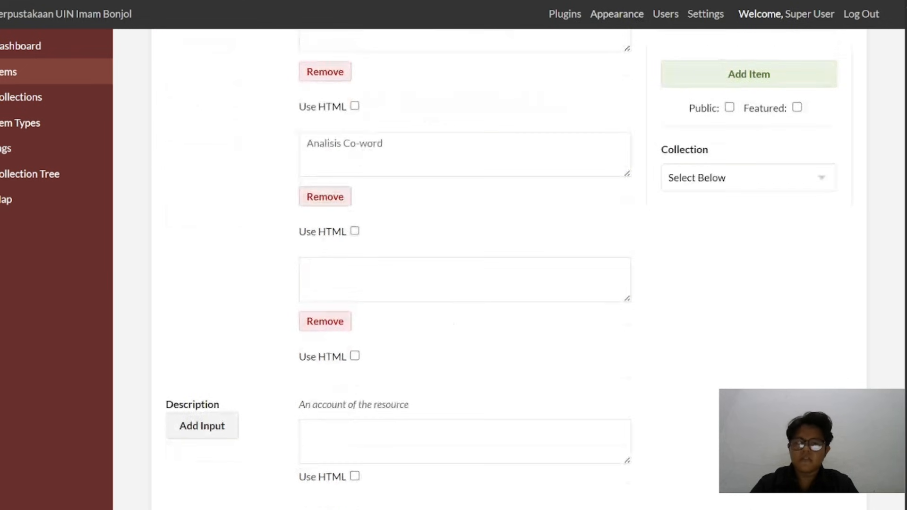
pyautogui.click(246, 1)
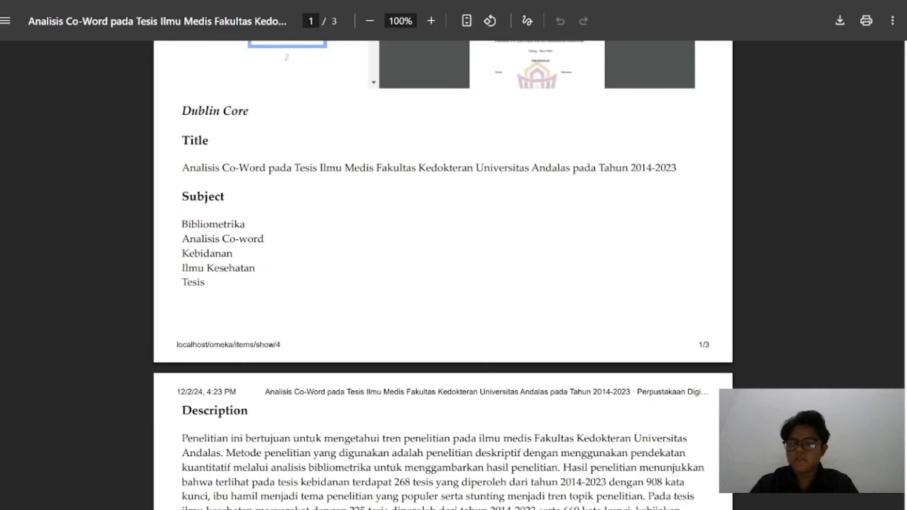
pyautogui.doubleClick(207, 254)
pyautogui.hotkey('ctrl', 'c')
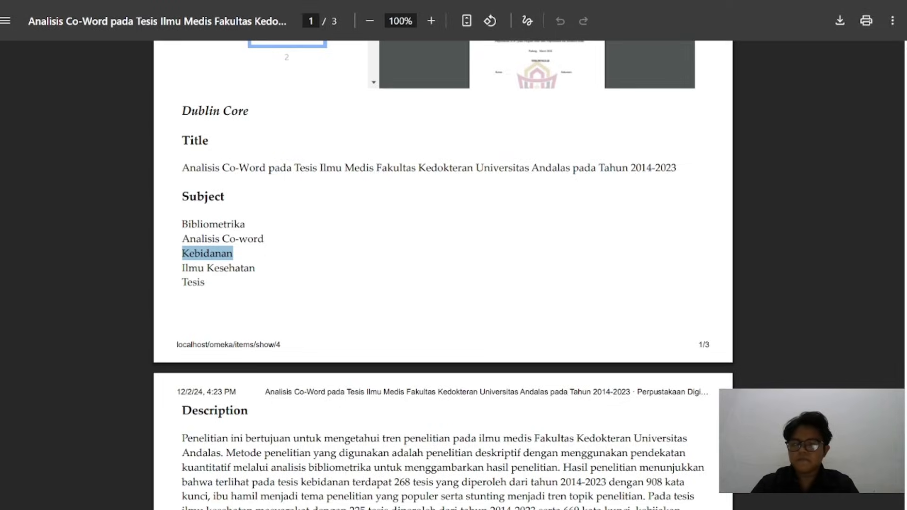
pyautogui.click(303, 1)
pyautogui.click(369, 278)
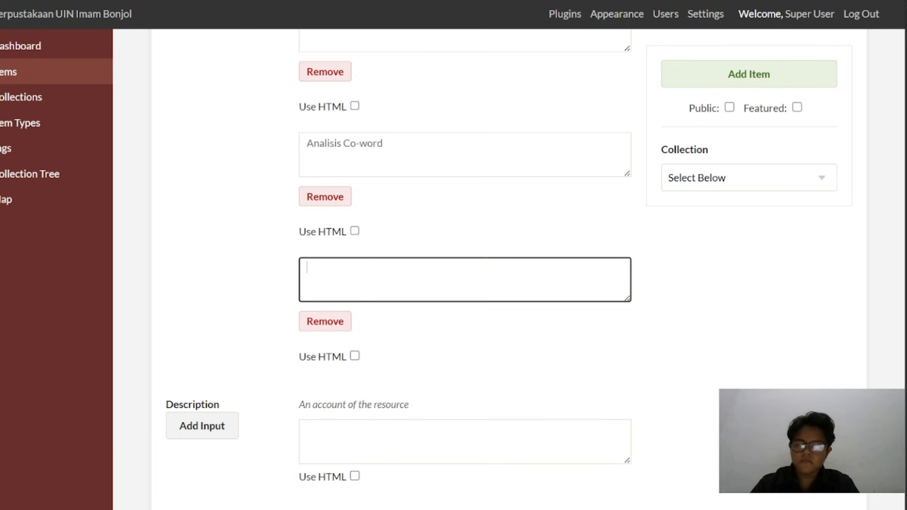
pyautogui.hotkey('ctrl', 'v')
# Add a fourth Subject entry and enter "Ilmu Kesehatan" in it
pyautogui.scroll(4, 257, 193)
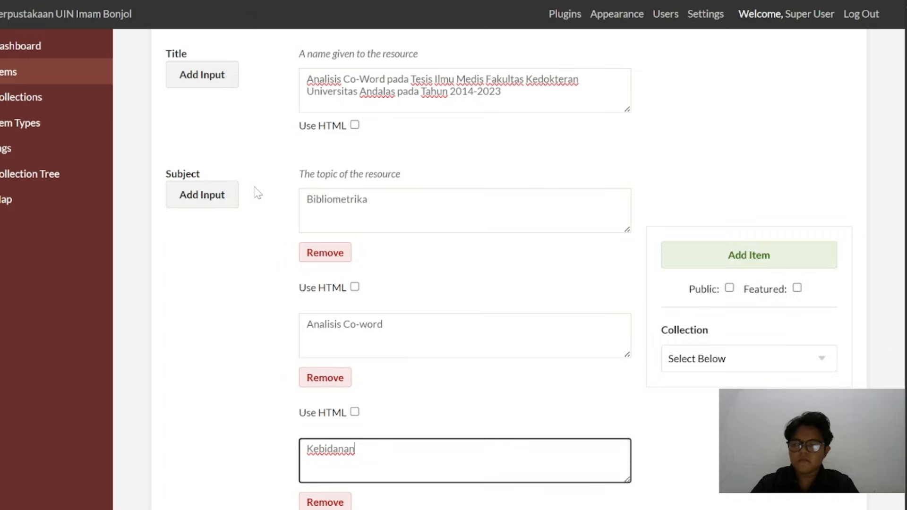
pyautogui.click(217, 202)
pyautogui.scroll(-5, 383, 314)
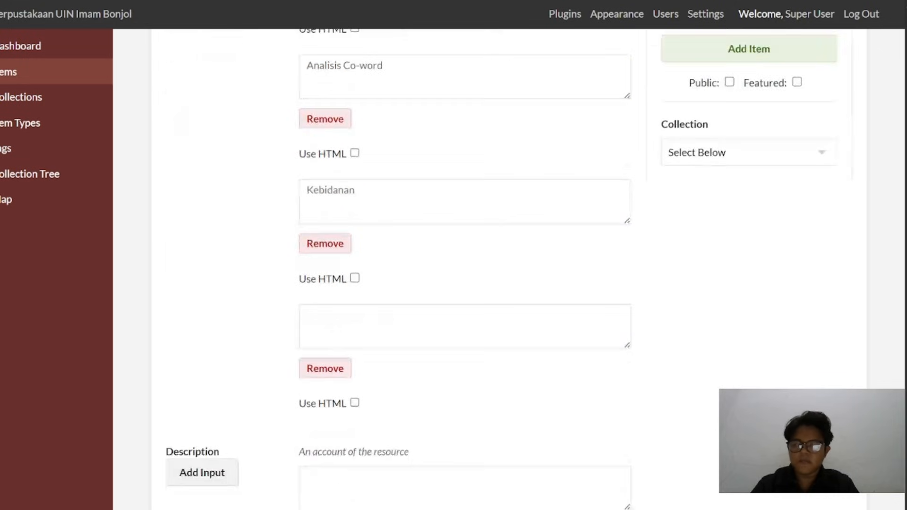
pyautogui.click(383, 316)
pyautogui.write('Ilmu ')
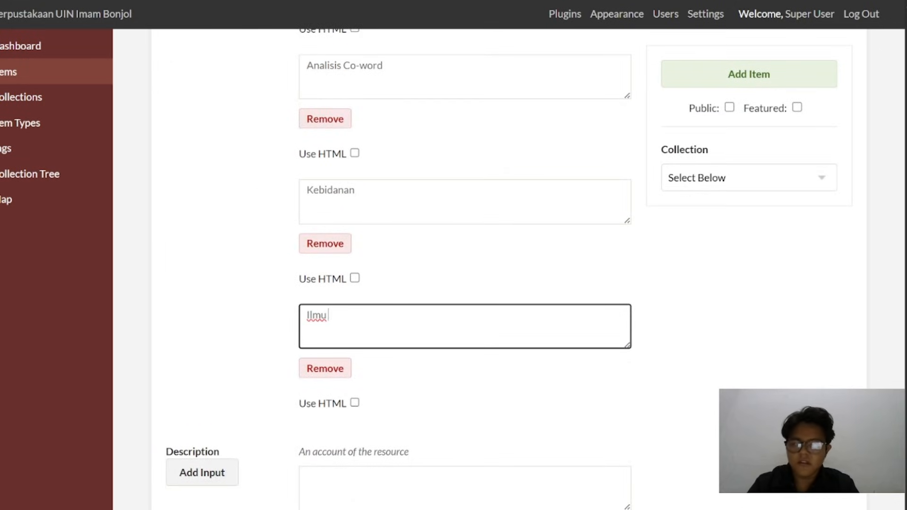
pyautogui.write('Kesehatan')
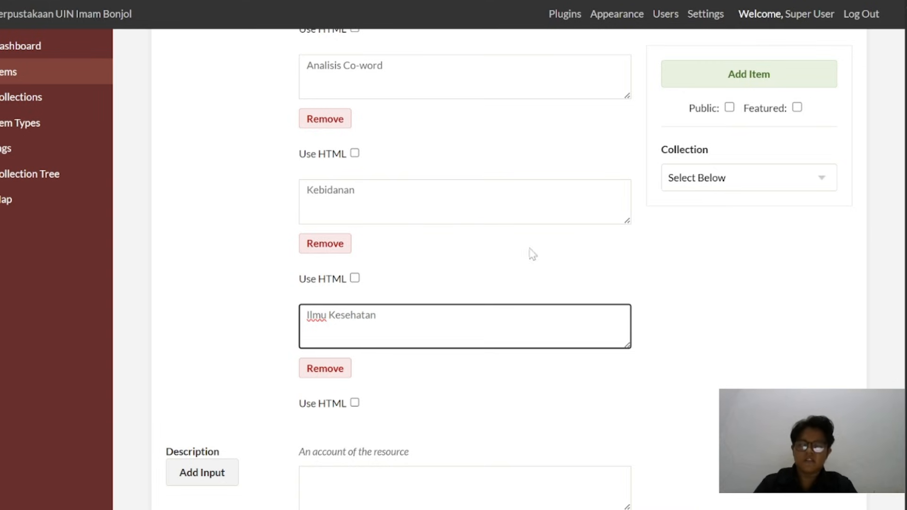
# Add a fifth Subject entry and enter "Tesis" in it
pyautogui.scroll(5, 285, 202)
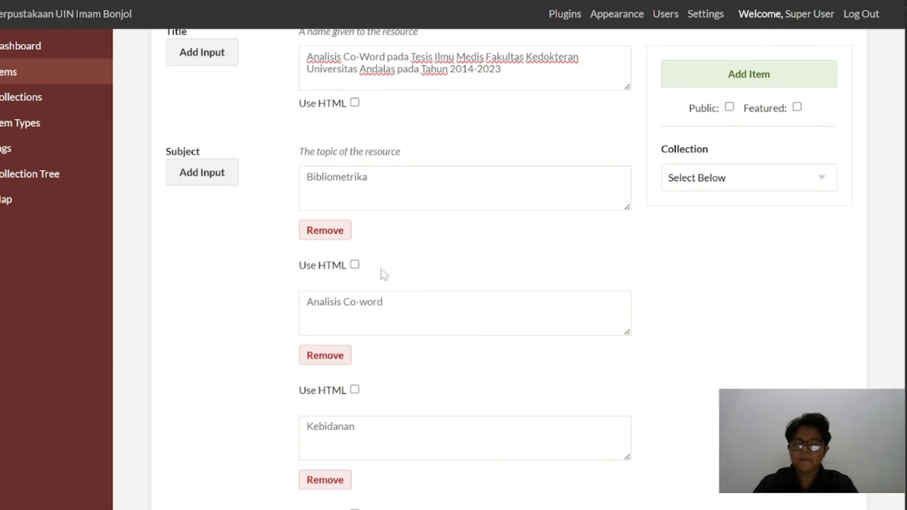
pyautogui.scroll(-6, 384, 274)
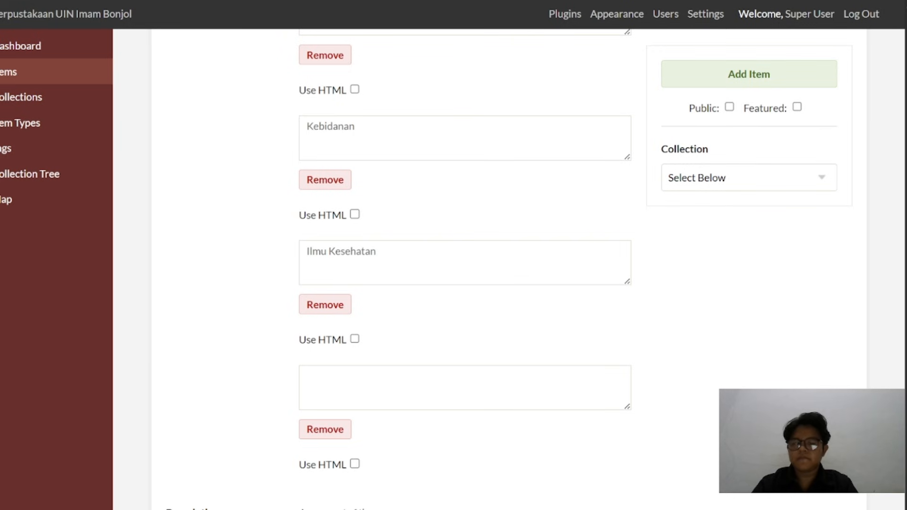
pyautogui.scroll(-3, 347, 220)
pyautogui.click(323, 246)
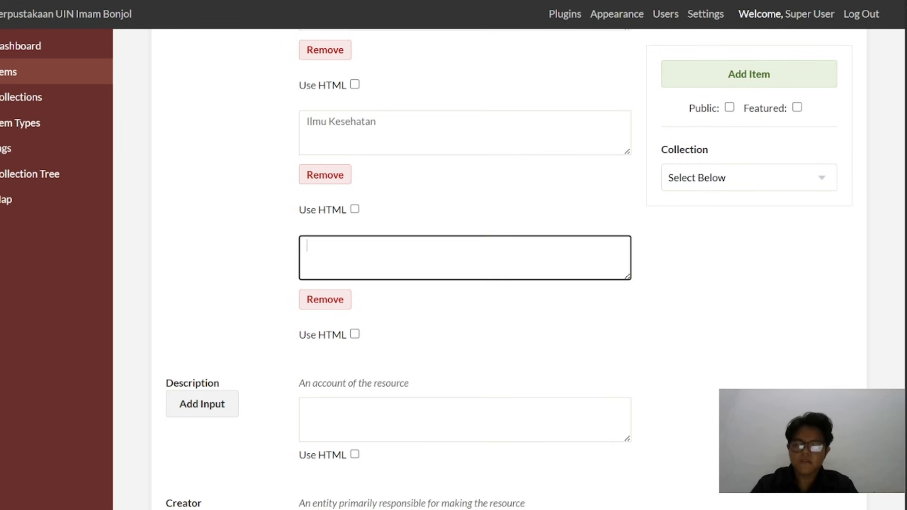
pyautogui.write('Tesis')
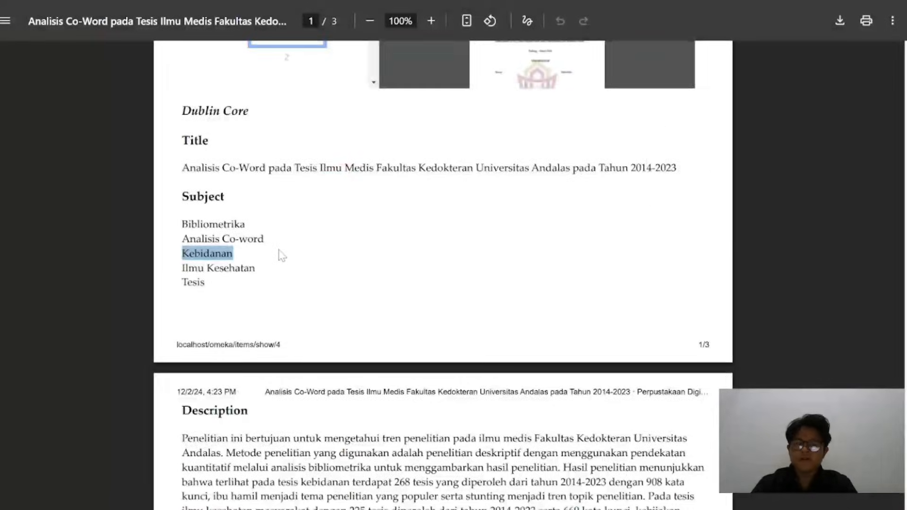
# Copy the full Description paragraph from page 2 of the metadata PDF into the new item's Description
pyautogui.scroll(-5, 281, 255)
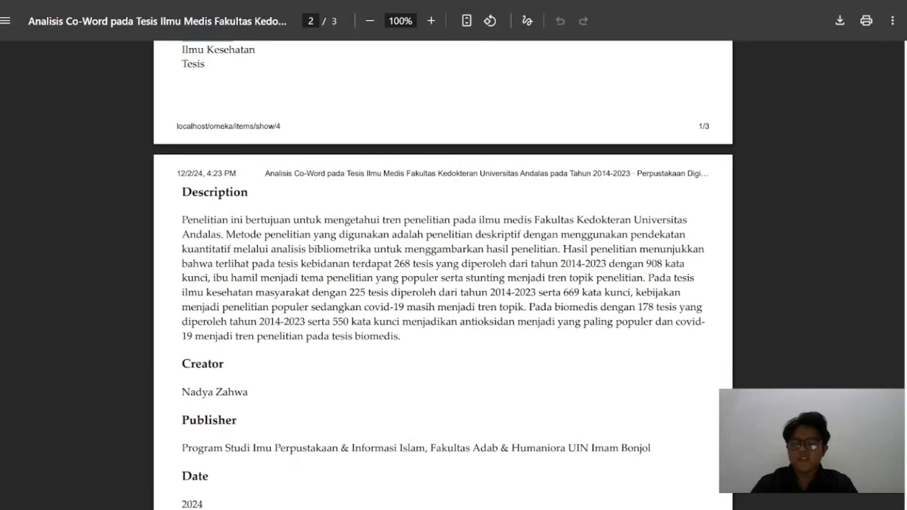
pyautogui.moveTo(182, 220); pyautogui.dragTo(465, 322)
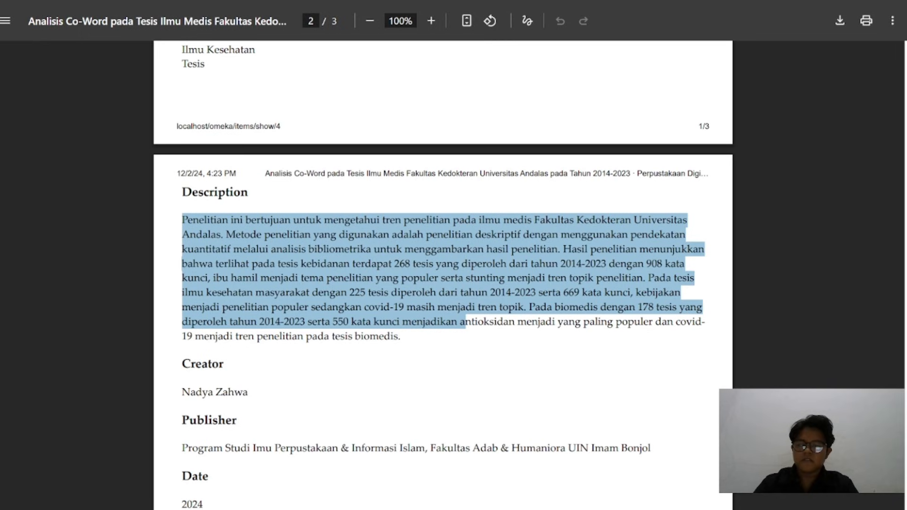
pyautogui.click(417, 349)
pyautogui.moveTo(401, 336); pyautogui.dragTo(182, 219)
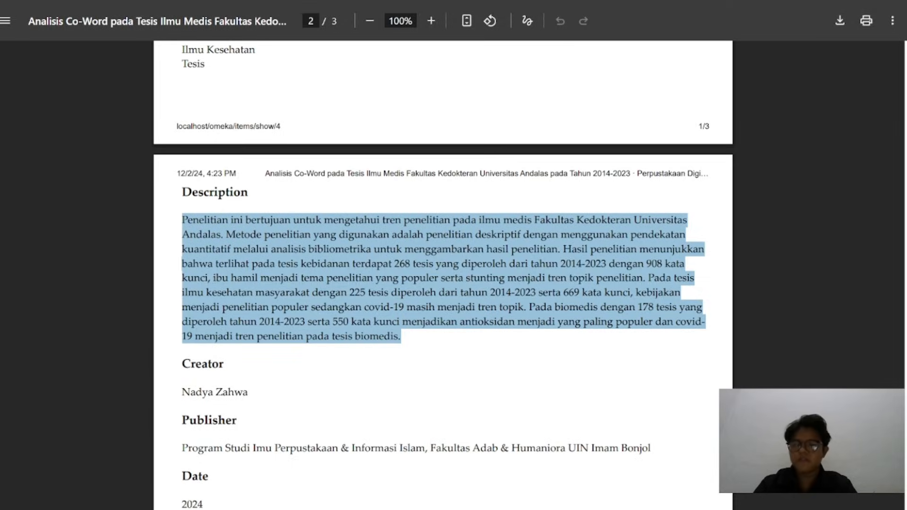
pyautogui.hotkey('alt', 'Tab')
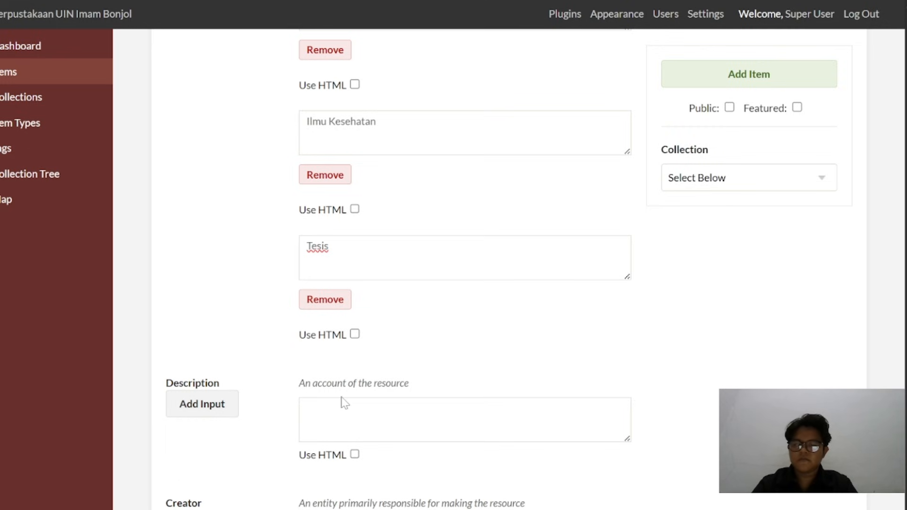
pyautogui.click(345, 404)
pyautogui.hotkey('ctrl', 'v')
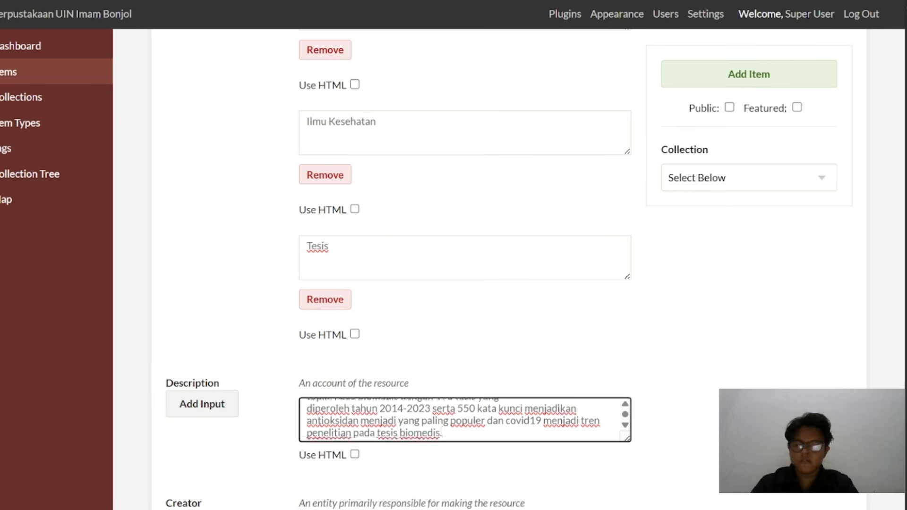
# Remove the line breaks from the pasted Description so it runs as one paragraph, resizing its text box to fit
pyautogui.scroll(-4, 530, 318)
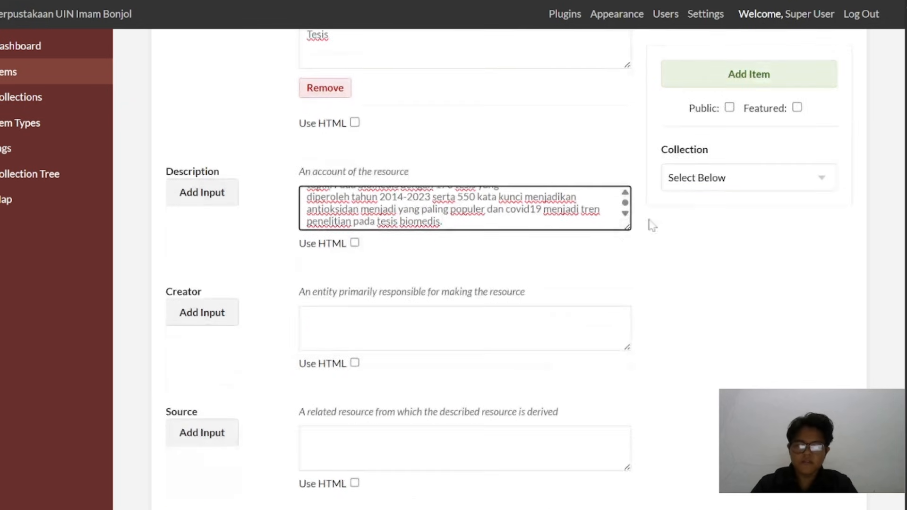
pyautogui.moveTo(627, 227); pyautogui.dragTo(745, 435)
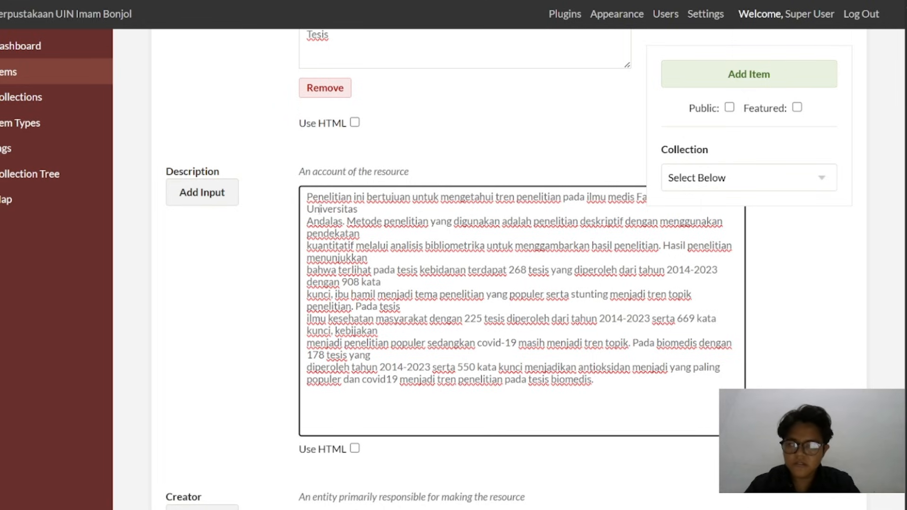
pyautogui.press('BackSpace')
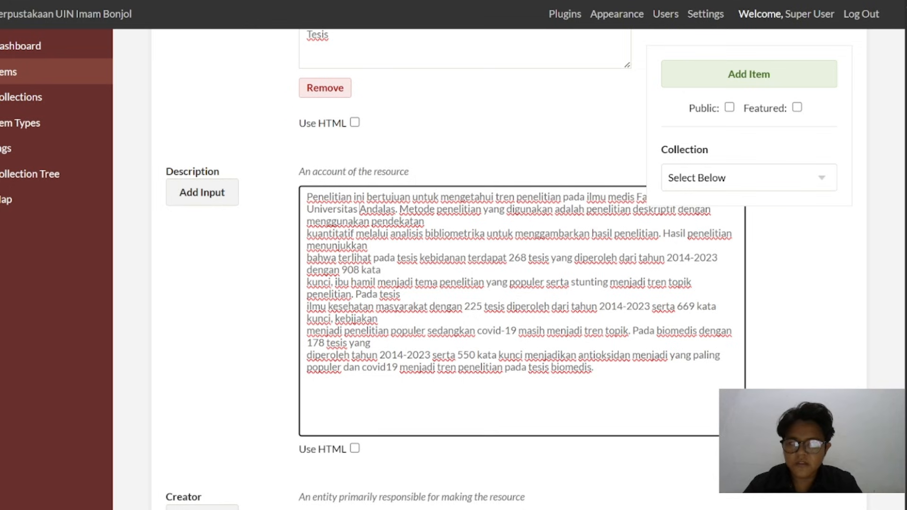
pyautogui.press('BackSpace')
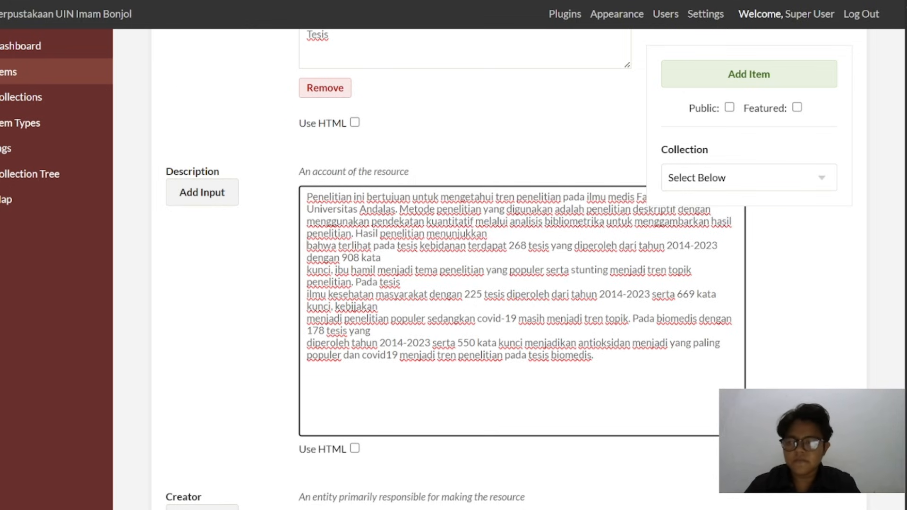
pyautogui.press('BackSpace')
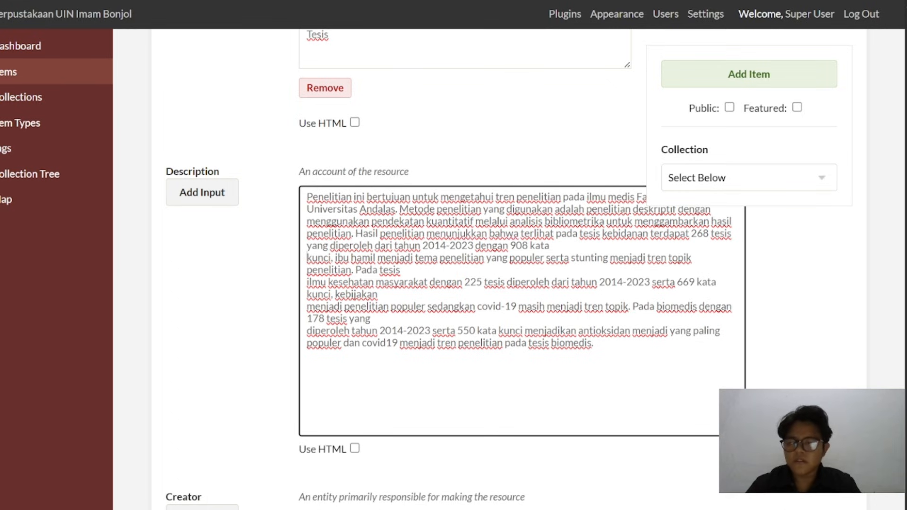
pyautogui.press('BackSpace')
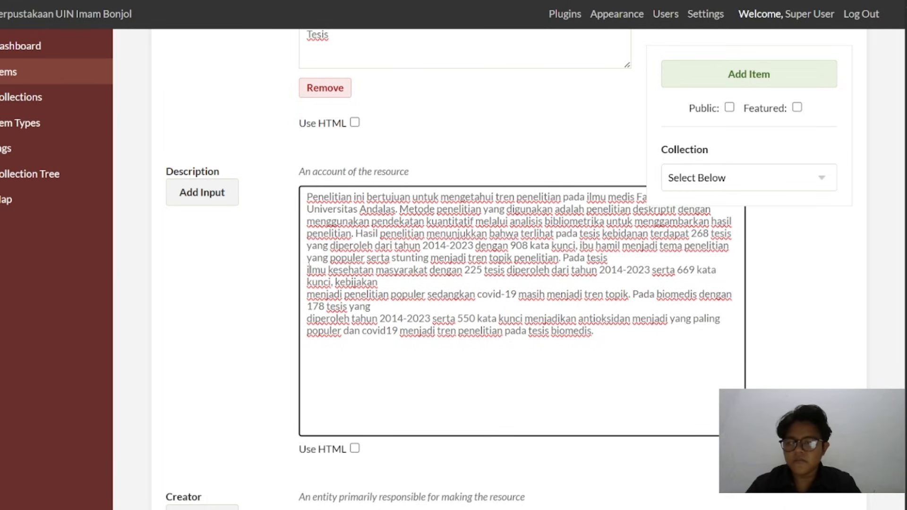
pyautogui.press('BackSpace')
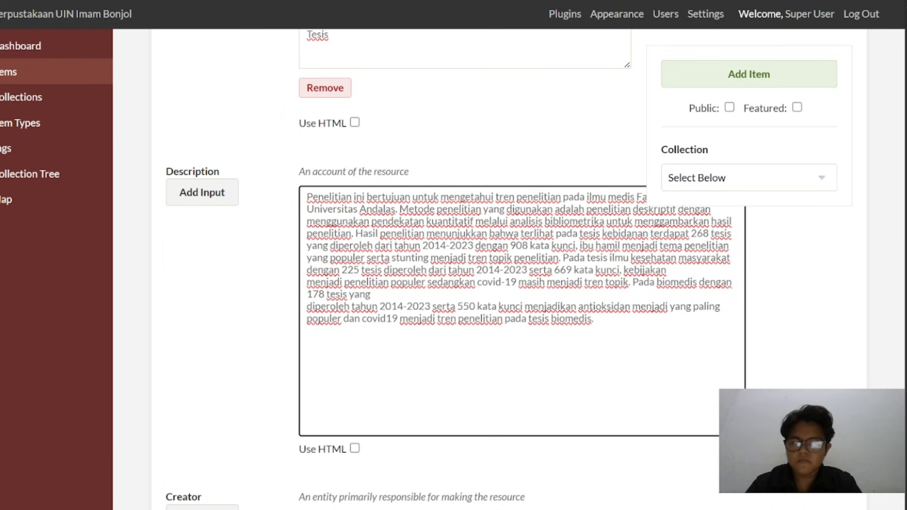
pyautogui.press('BackSpace')
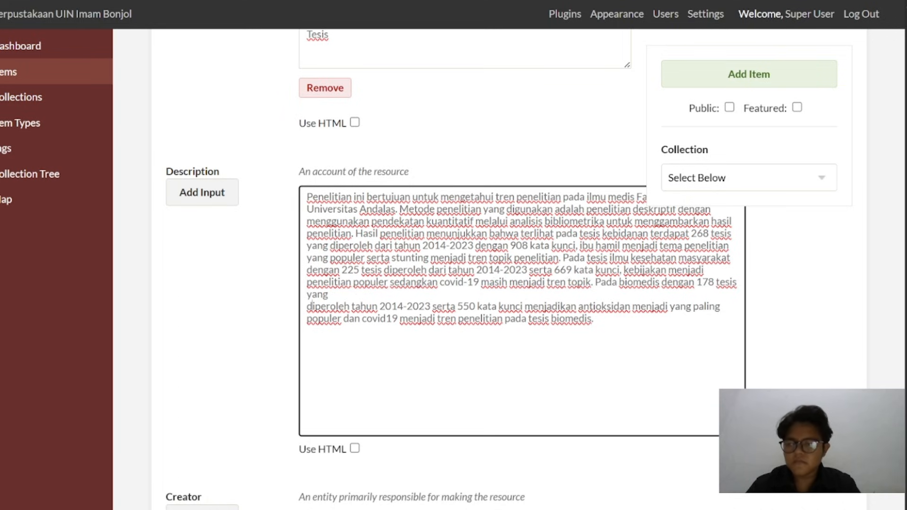
pyautogui.press('BackSpace')
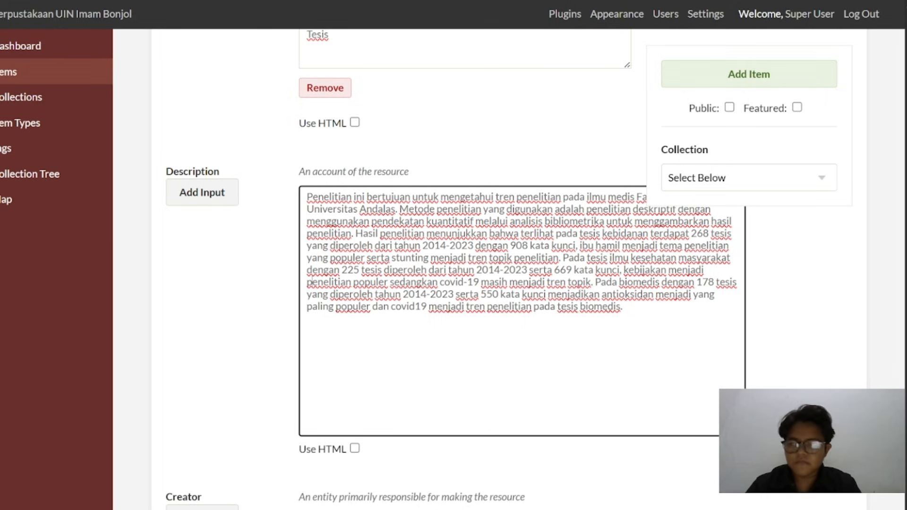
pyautogui.press('BackSpace')
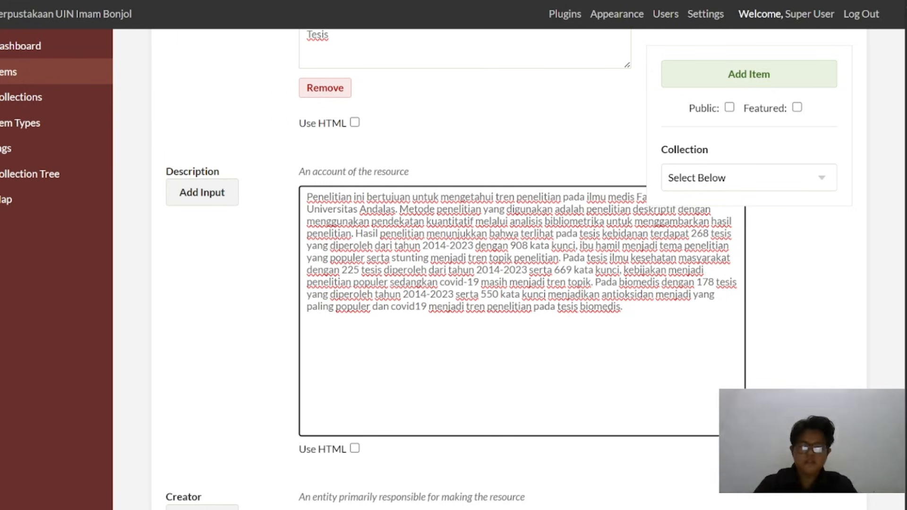
pyautogui.moveTo(742, 433); pyautogui.dragTo(718, 323)
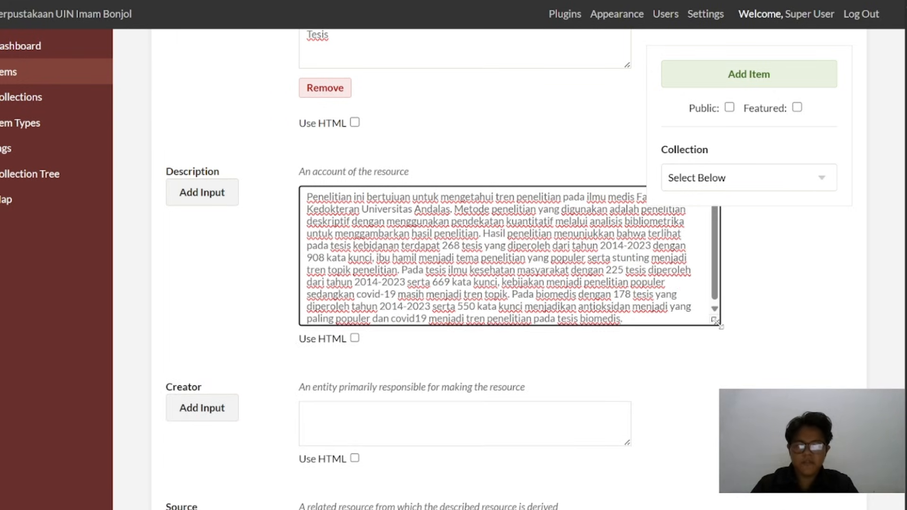
# Copy the creator's full name from the metadata PDF into the new item's Creator field
pyautogui.scroll(-3, 498, 346)
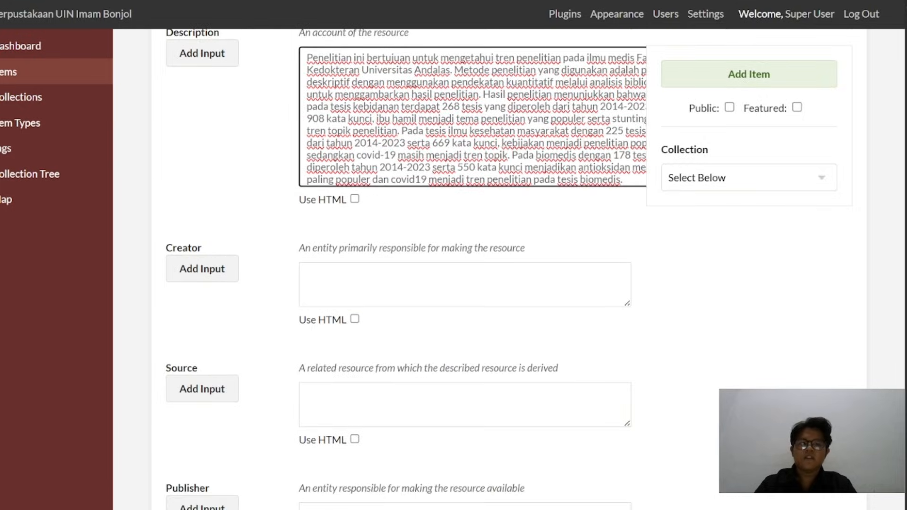
pyautogui.hotkey('alt', 'Tab')
pyautogui.scroll(-3, 443, 276)
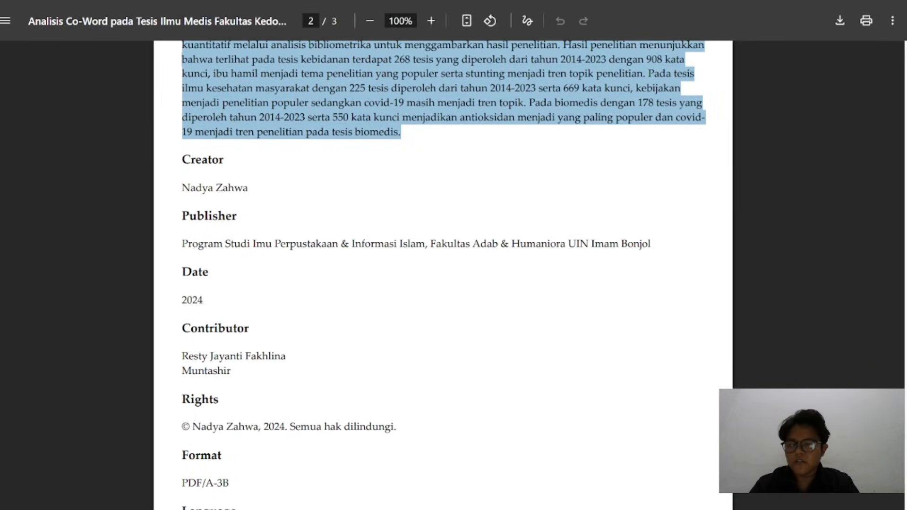
pyautogui.moveTo(249, 187); pyautogui.dragTo(181, 187)
pyautogui.hotkey('ctrl', 'c')
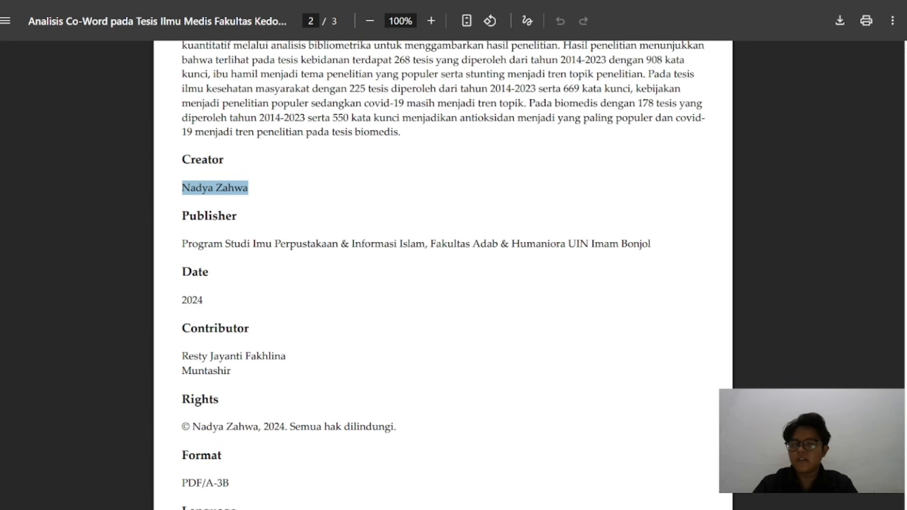
pyautogui.hotkey('alt', 'Tab')
pyautogui.click(460, 284)
pyautogui.hotkey('ctrl', 'v')
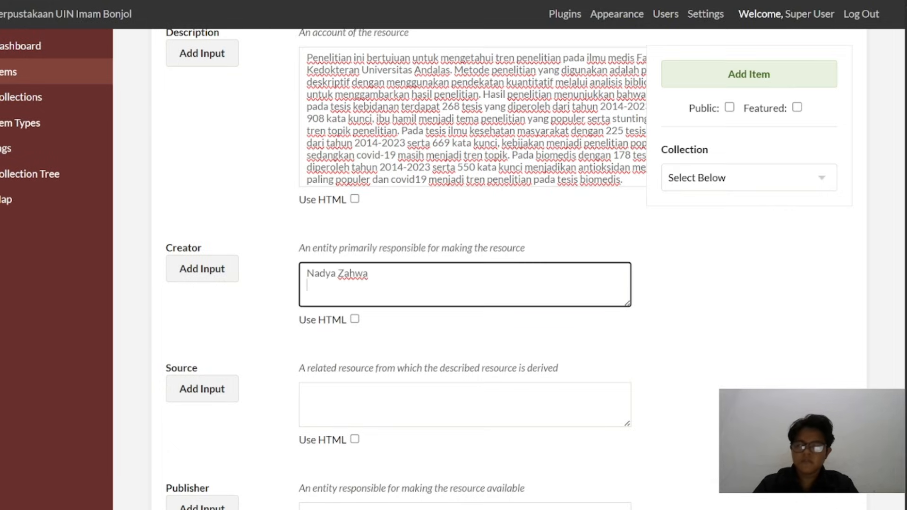
# Copy "Program Studi Imu Perpustakaan & Informasi Islam, Fakultas Adab & Humaniora UIN Imam Bonjol" from the metadata PDF into the item's Publisher field
pyautogui.hotkey('alt', 'Tab')
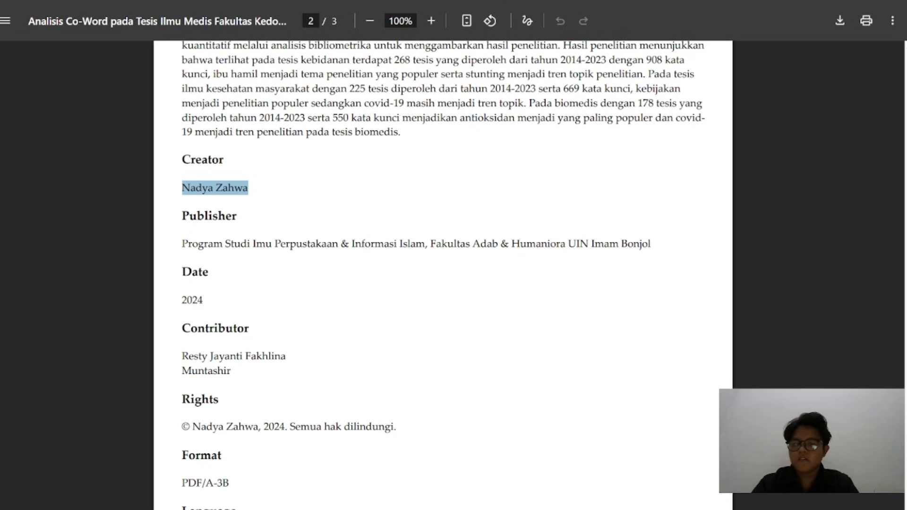
pyautogui.tripleClick(417, 244)
pyautogui.hotkey('ctrl', 'c')
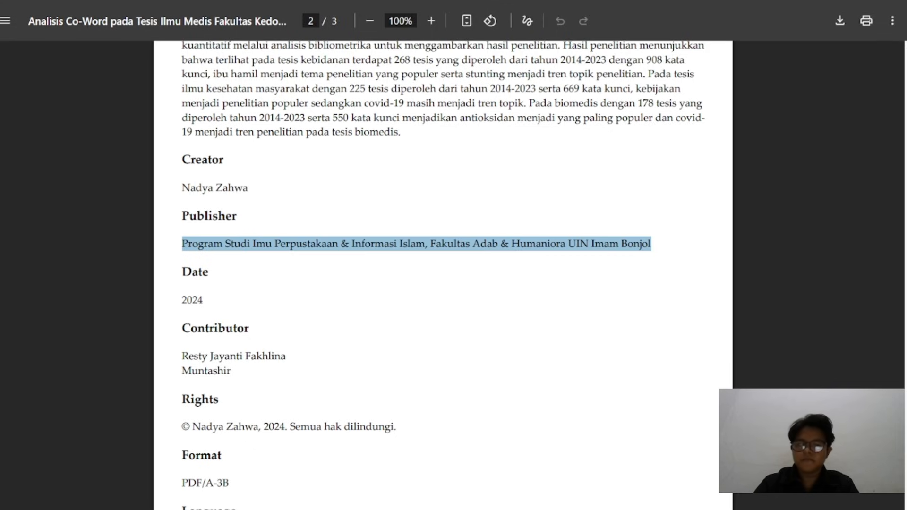
pyautogui.hotkey('alt', 'Tab')
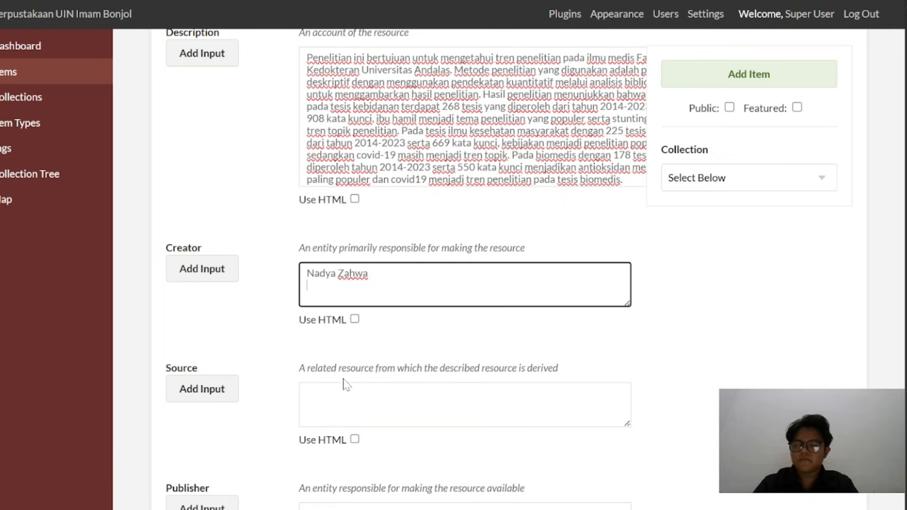
pyautogui.scroll(-2, 453, 264)
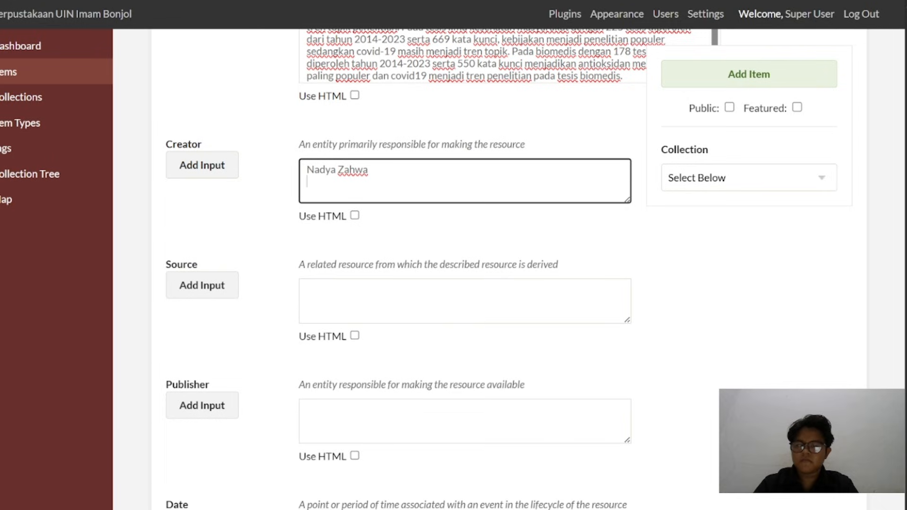
pyautogui.click(344, 412)
pyautogui.hotkey('ctrl', 'v')
# Copy the date 2024 from the metadata PDF into the new item's Date field
pyautogui.scroll(-3, 344, 413)
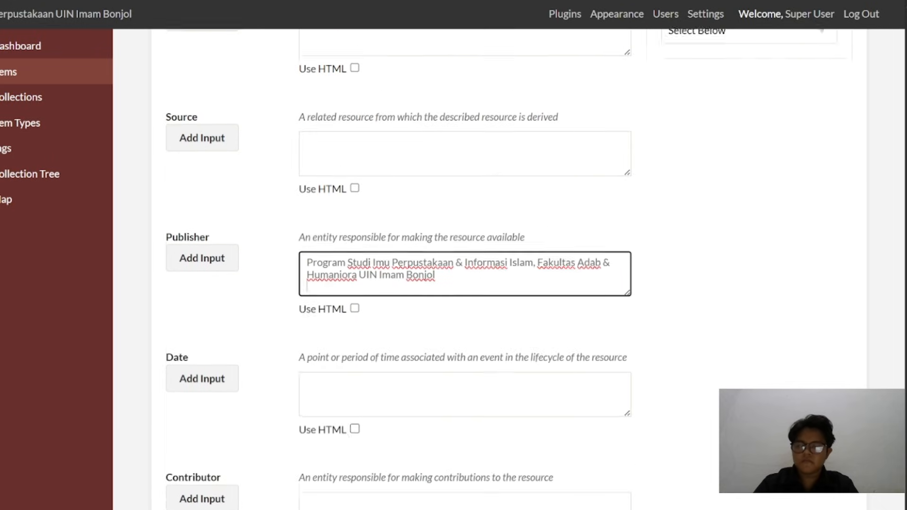
pyautogui.hotkey('alt', 'Tab')
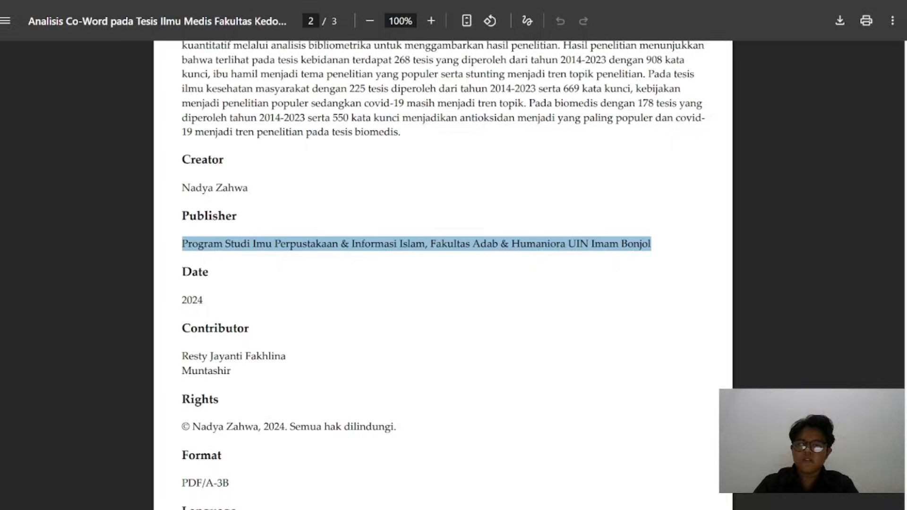
pyautogui.scroll(-1, 309, 257)
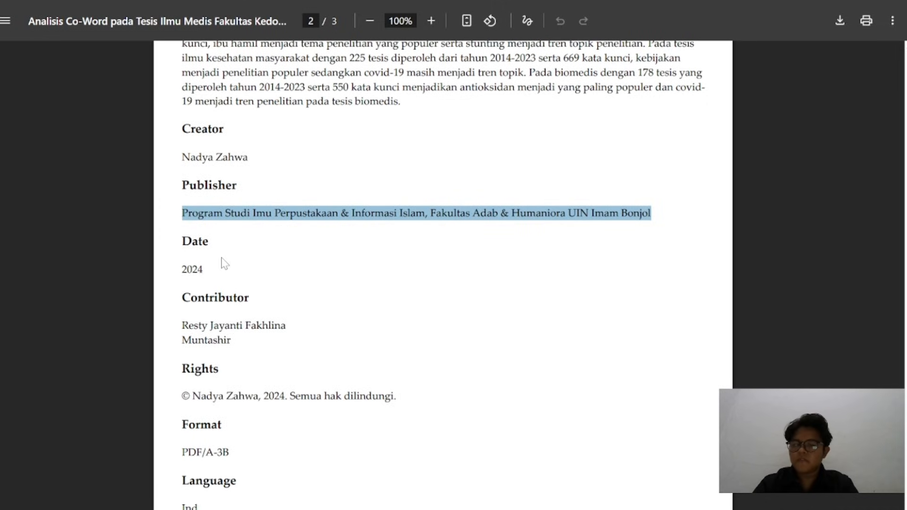
pyautogui.doubleClick(193, 270)
pyautogui.hotkey('ctrl', 'c')
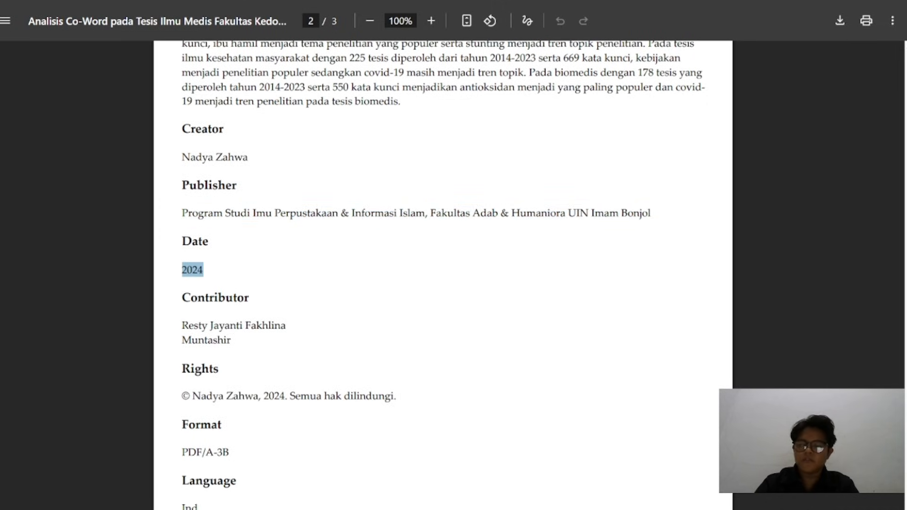
pyautogui.hotkey('alt', 'Tab')
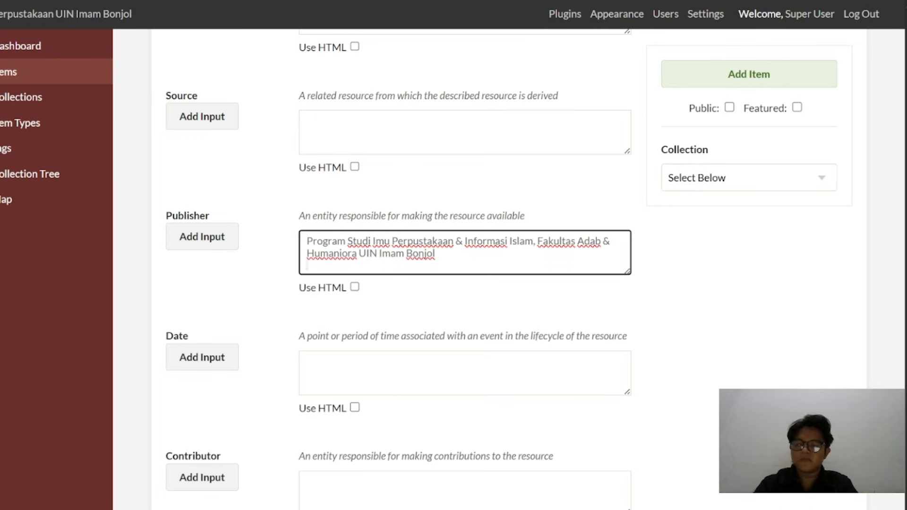
pyautogui.click(378, 371)
pyautogui.hotkey('ctrl', 'v')
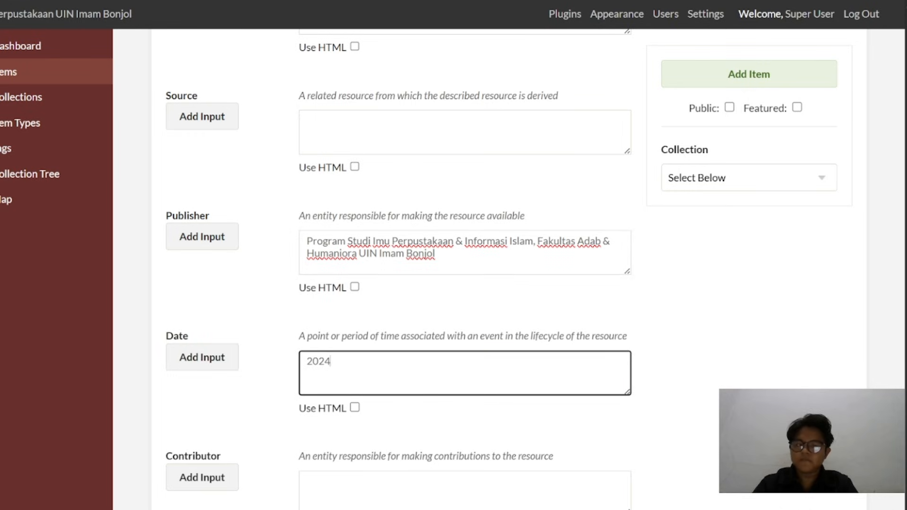
# Copy the first contributor's full name from the metadata PDF into the new item's Contributor field
pyautogui.scroll(-4, 378, 331)
pyautogui.click(378, 286)
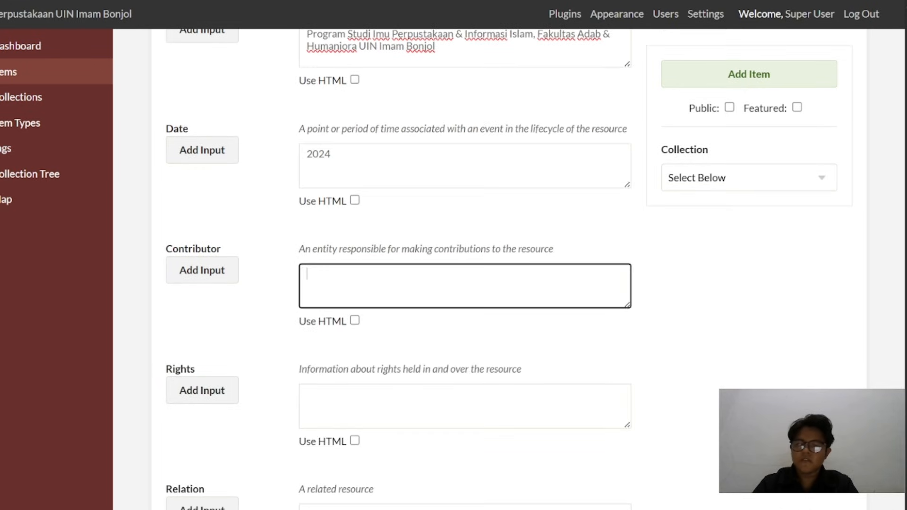
pyautogui.hotkey('alt', 'Tab')
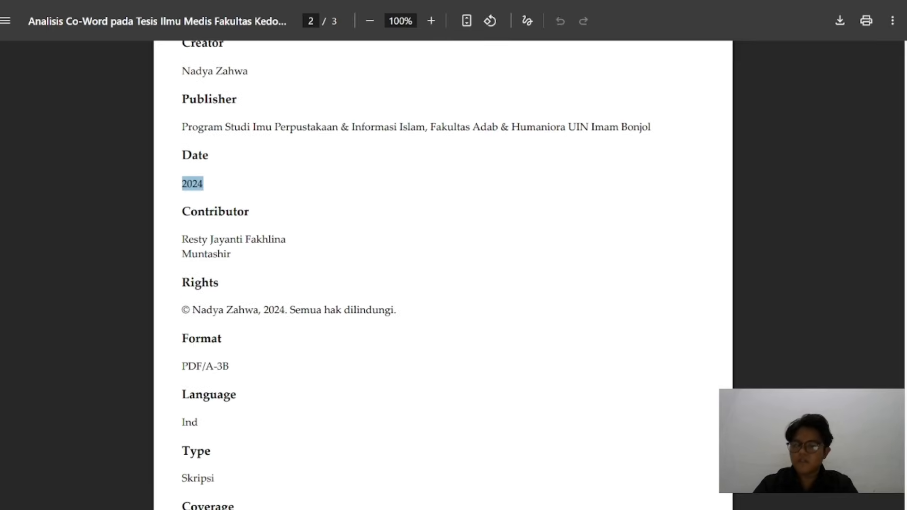
pyautogui.moveTo(189, 239); pyautogui.dragTo(258, 239)
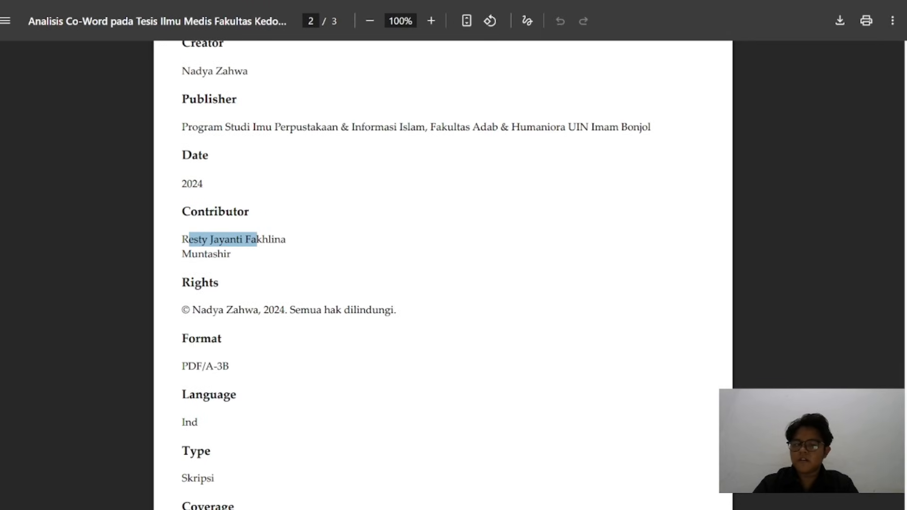
pyautogui.click(183, 240)
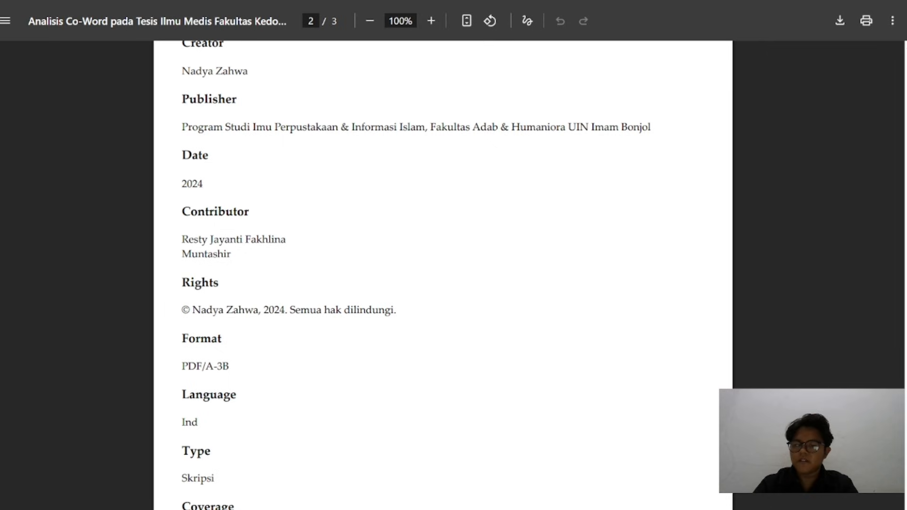
pyautogui.moveTo(287, 239); pyautogui.dragTo(181, 240)
pyautogui.hotkey('ctrl', 'c')
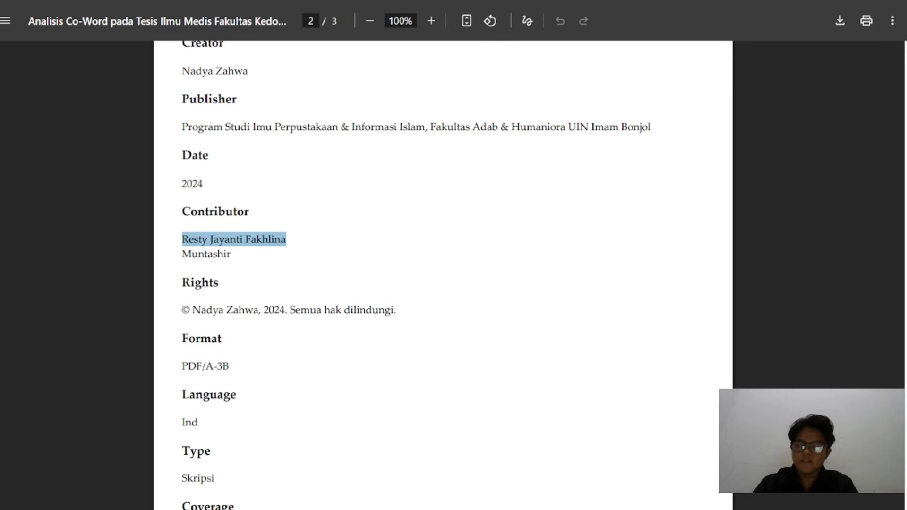
pyautogui.hotkey('alt', 'Tab')
pyautogui.hotkey('ctrl', 'v')
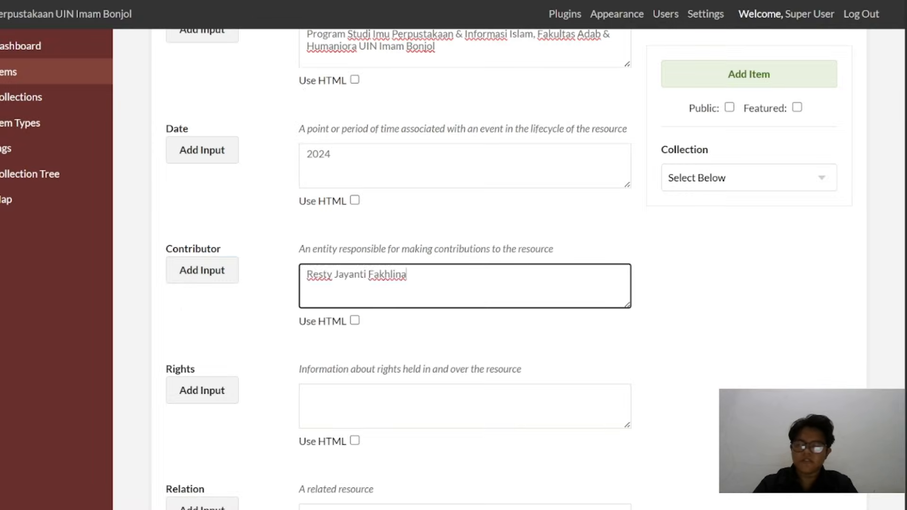
# Add a second Contributor entry and enter the second contributor's name from the metadata PDF in it
pyautogui.click(222, 270)
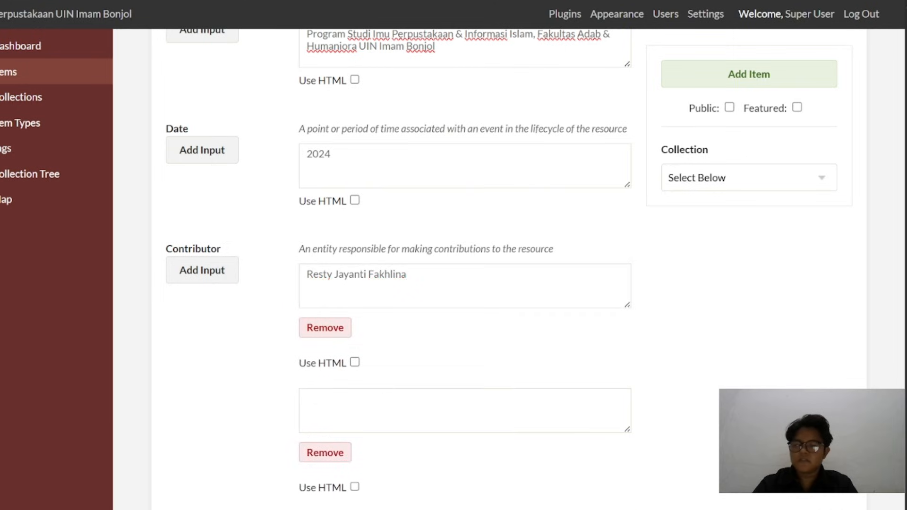
pyautogui.click(369, 408)
pyautogui.write('Muntashir')
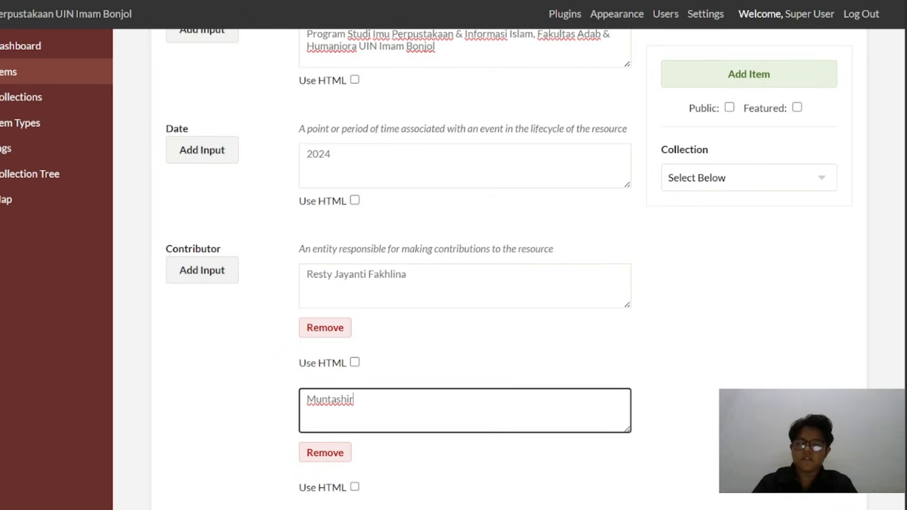
# Copy the 2024 copyright statement ending in "Semua hak dilindungi." from the metadata PDF into the new item's Rights field
pyautogui.scroll(-5, 425, 397)
pyautogui.click(565, 1)
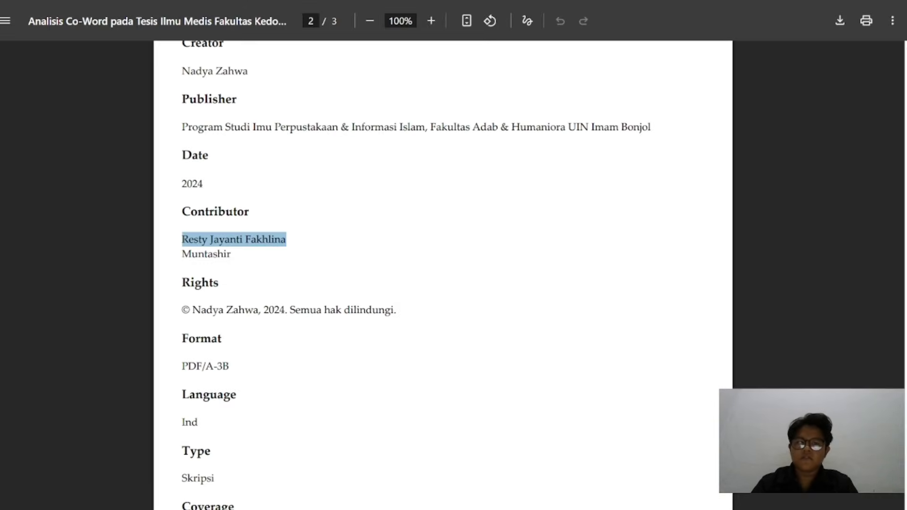
pyautogui.tripleClick(208, 310)
pyautogui.hotkey('ctrl', 'c')
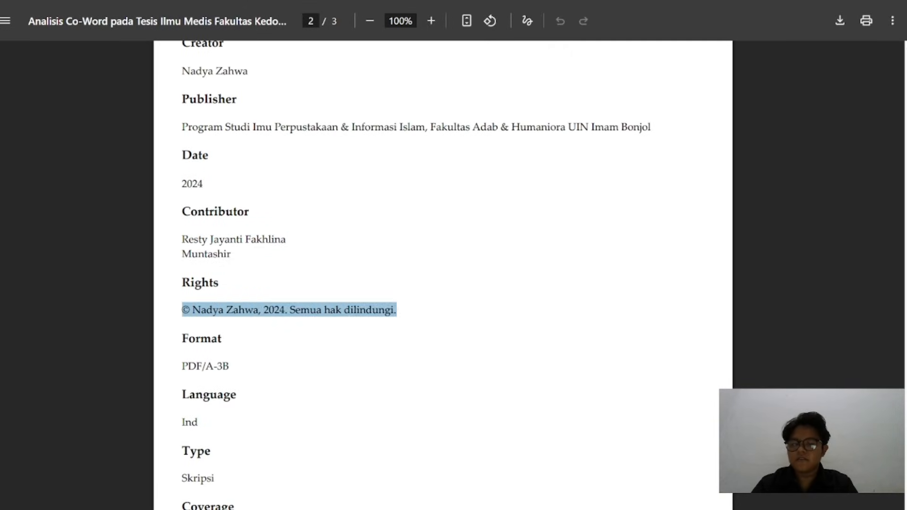
pyautogui.hotkey('ctrl', 'shift', 'Tab')
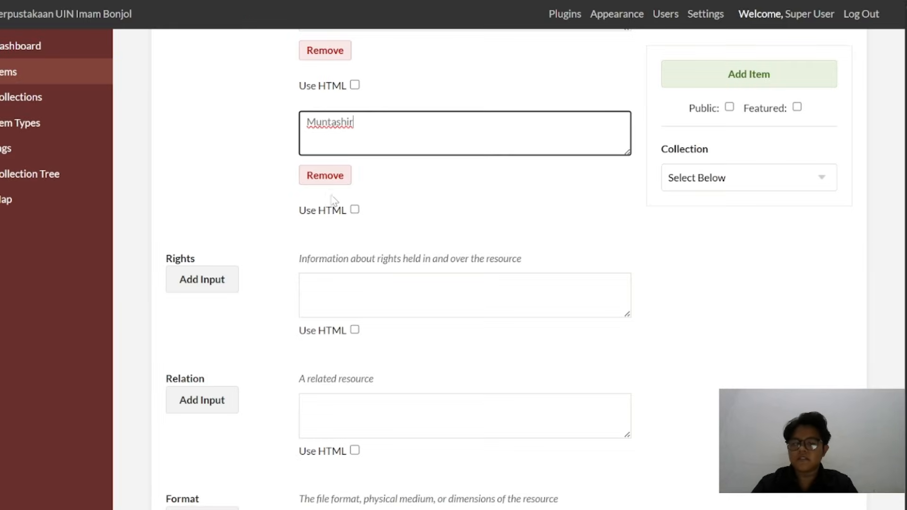
pyautogui.click(344, 290)
pyautogui.hotkey('ctrl', 'v')
# Copy the format "PDF/A-3B" from the metadata PDF into the item's Format field and enter "Ind" as its Language
pyautogui.scroll(-2, 344, 289)
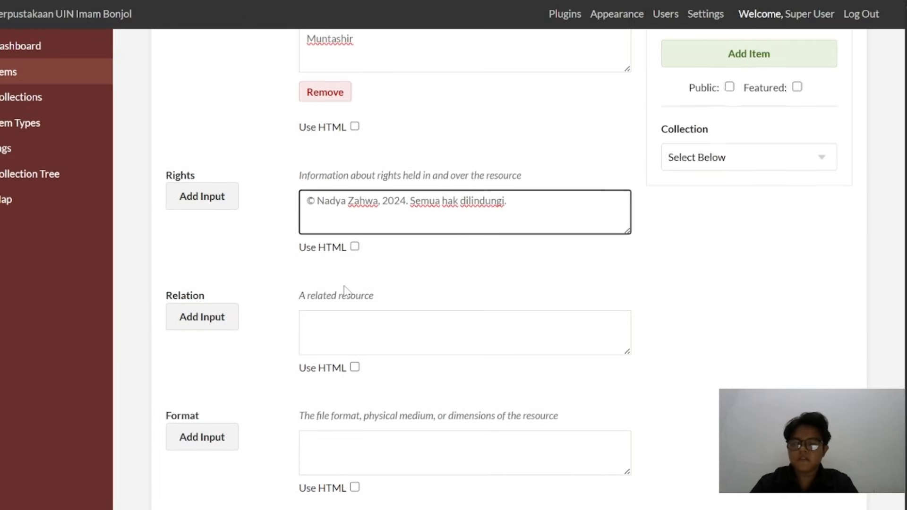
pyautogui.hotkey('ctrl', 'Tab')
pyautogui.scroll(-3, 290, 300)
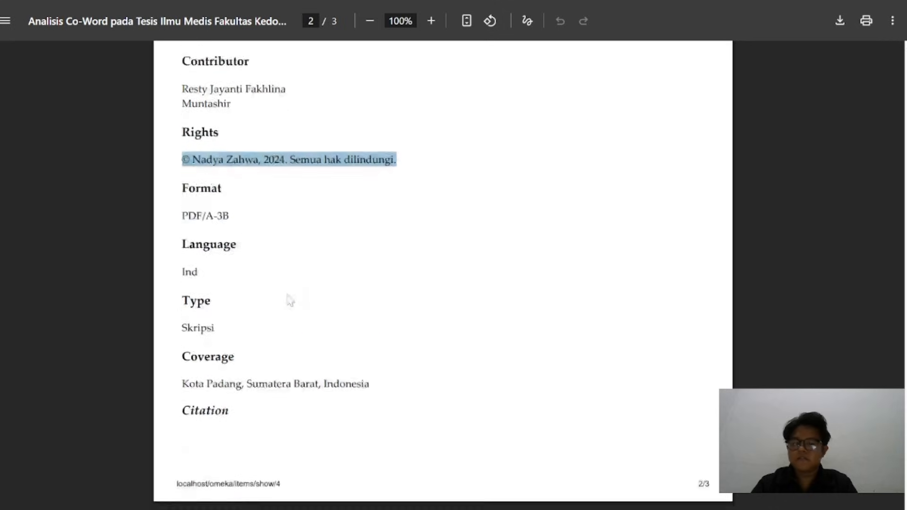
pyautogui.moveTo(183, 198); pyautogui.dragTo(230, 199)
pyautogui.hotkey('ctrl', 'c')
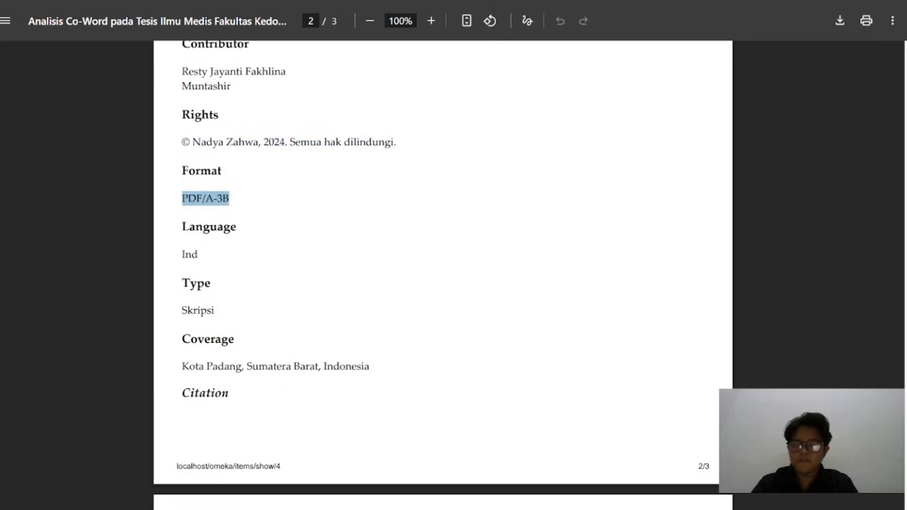
pyautogui.hotkey('ctrl', 'shift', 'Tab')
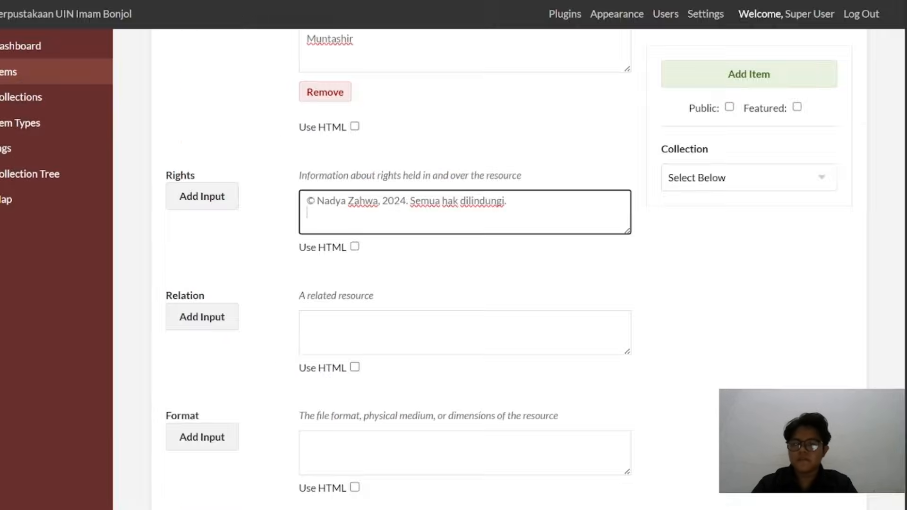
pyautogui.scroll(-3, 313, 312)
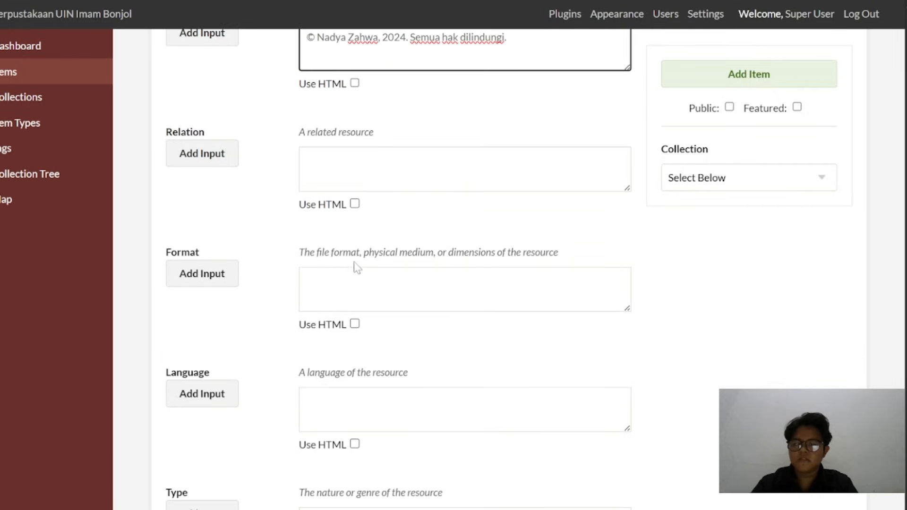
pyautogui.click(357, 294)
pyautogui.hotkey('ctrl', 'v')
pyautogui.scroll(-2, 357, 293)
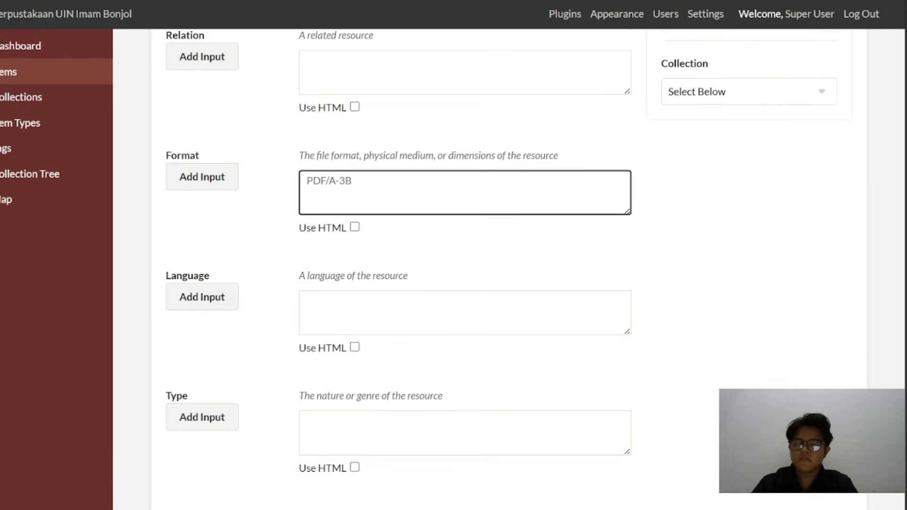
pyautogui.click(357, 294)
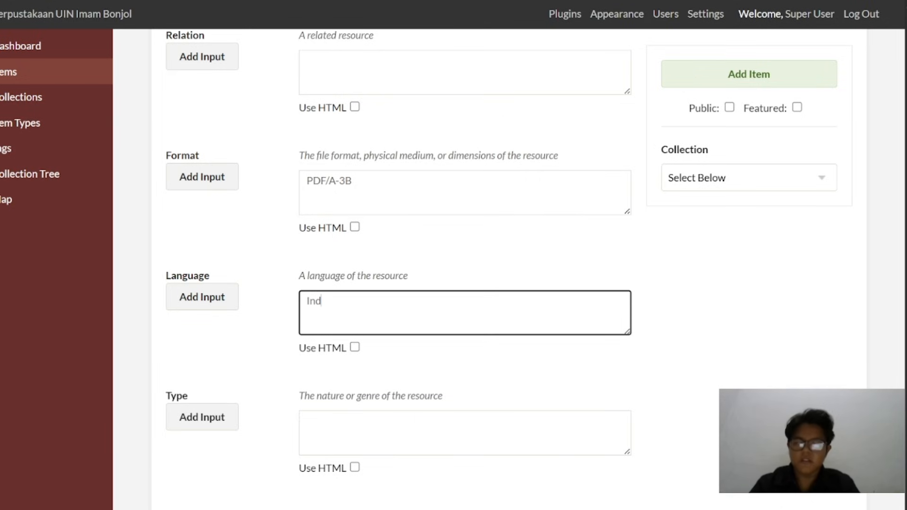
# Copy the type "Skripsi" from the metadata PDF into the new item's Type field
pyautogui.scroll(-3, 373, 253)
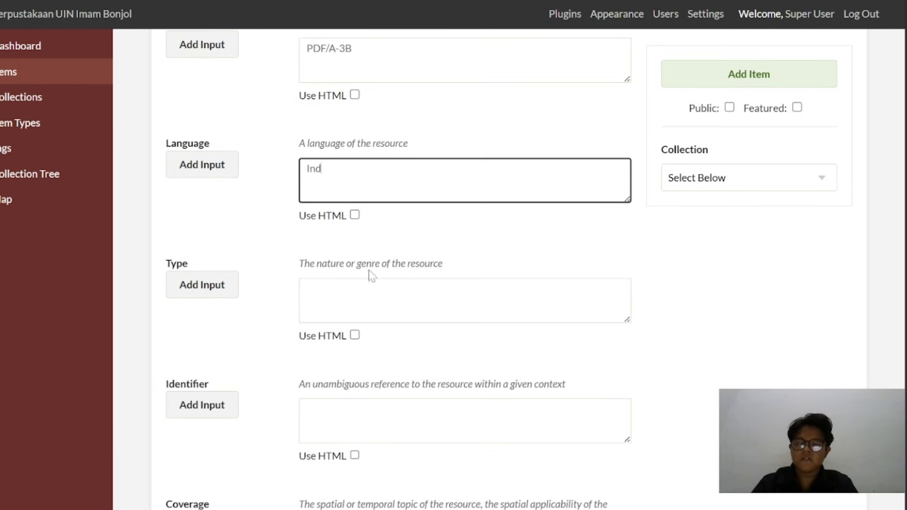
pyautogui.hotkey('alt', 'Tab')
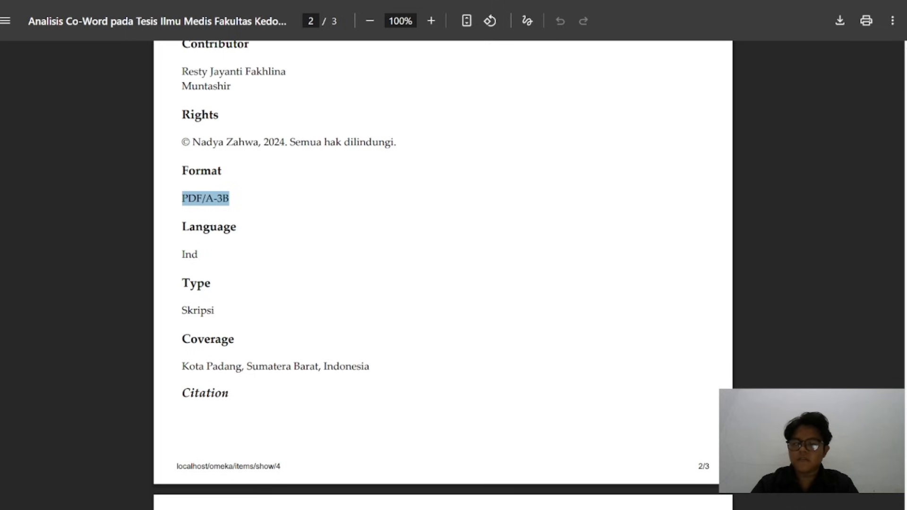
pyautogui.doubleClick(203, 311)
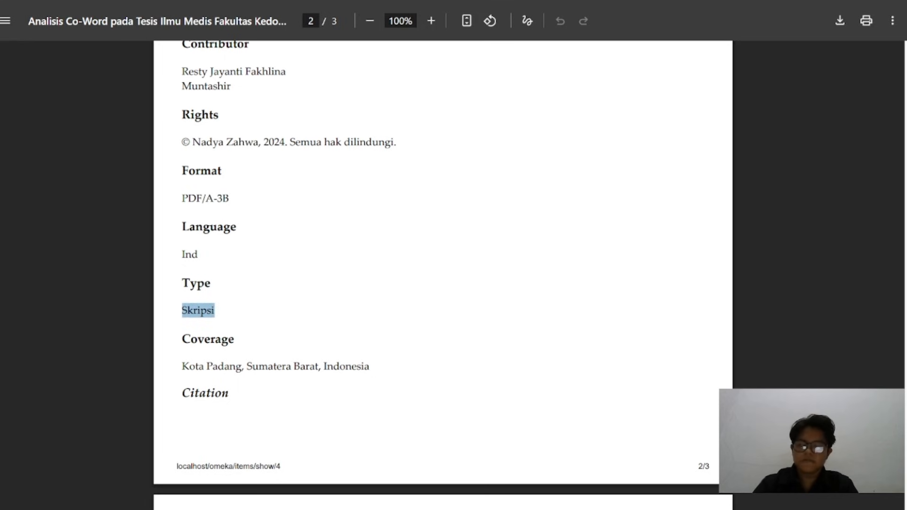
pyautogui.hotkey('ctrl', 'c')
pyautogui.hotkey('alt', 'Tab')
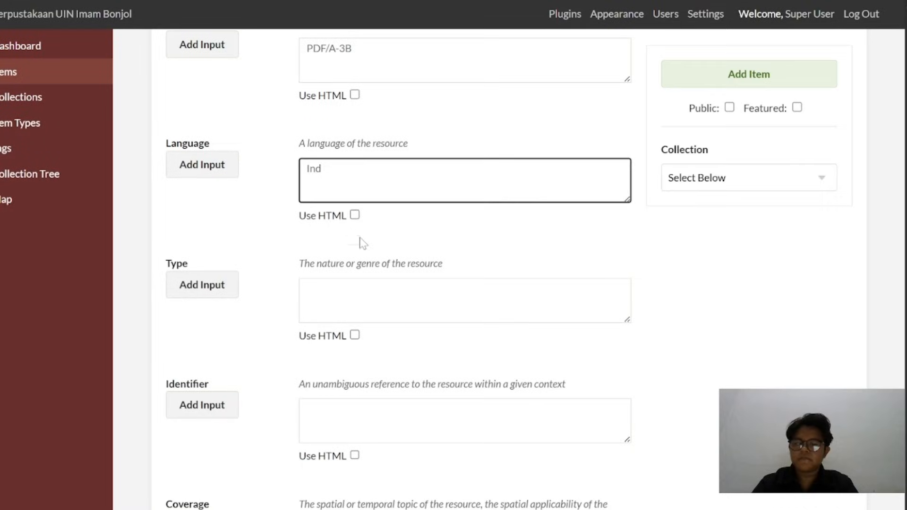
pyautogui.click(434, 293)
pyautogui.hotkey('ctrl', 'v')
# Copy the coverage "Kota Padang, Sumatera Barat, Indonesia" from the metadata PDF into the new item's Coverage field
pyautogui.scroll(-4, 361, 287)
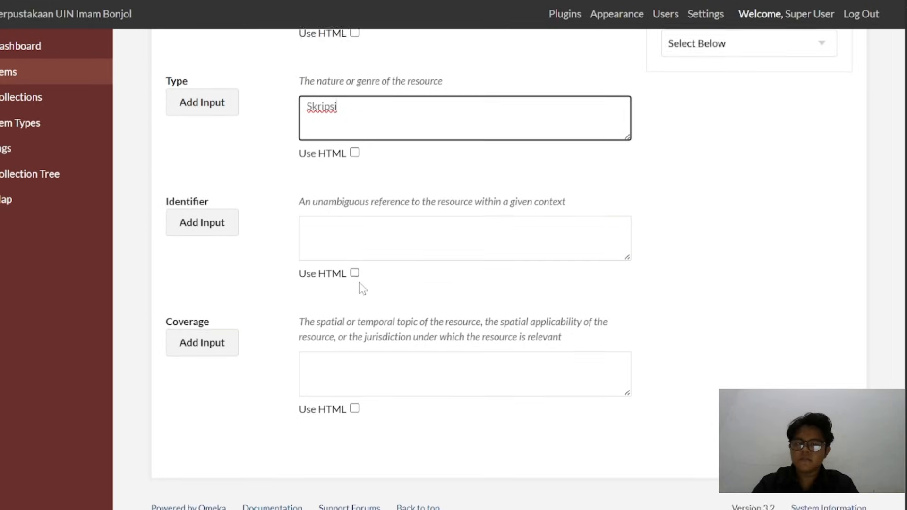
pyautogui.hotkey('alt', 'Tab')
pyautogui.scroll(-4, 314, 273)
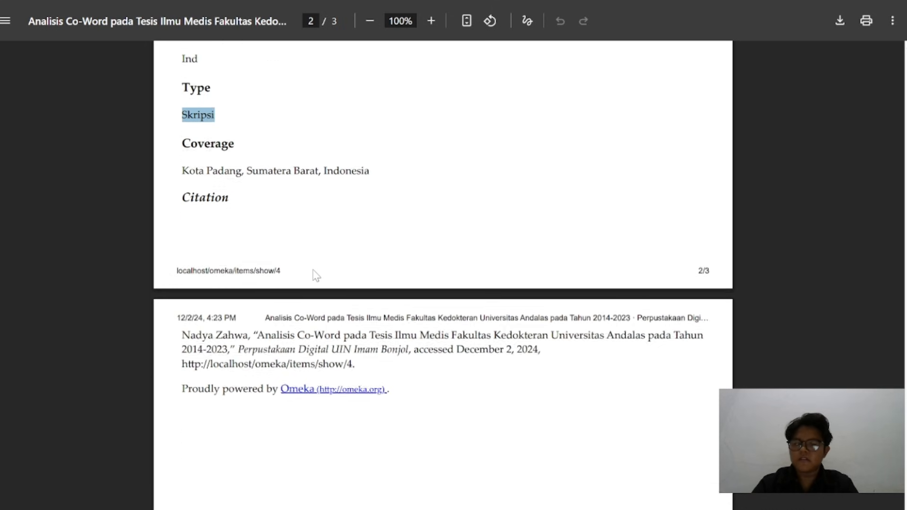
pyautogui.tripleClick(269, 162)
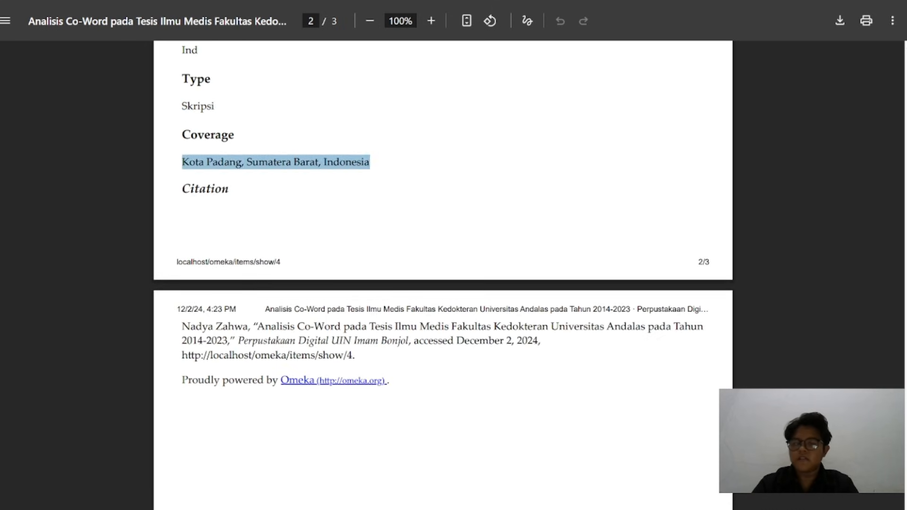
pyautogui.hotkey('alt', 'Tab')
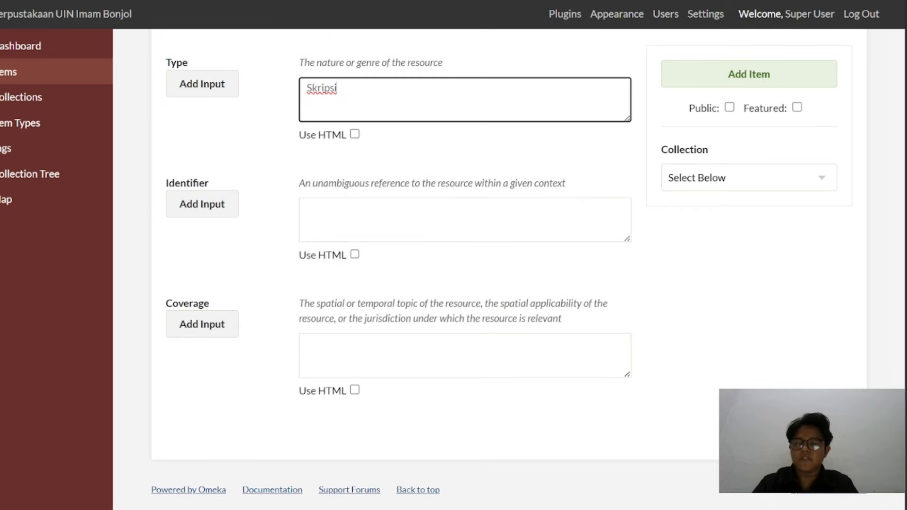
pyautogui.click(465, 354)
pyautogui.hotkey('ctrl', 'v')
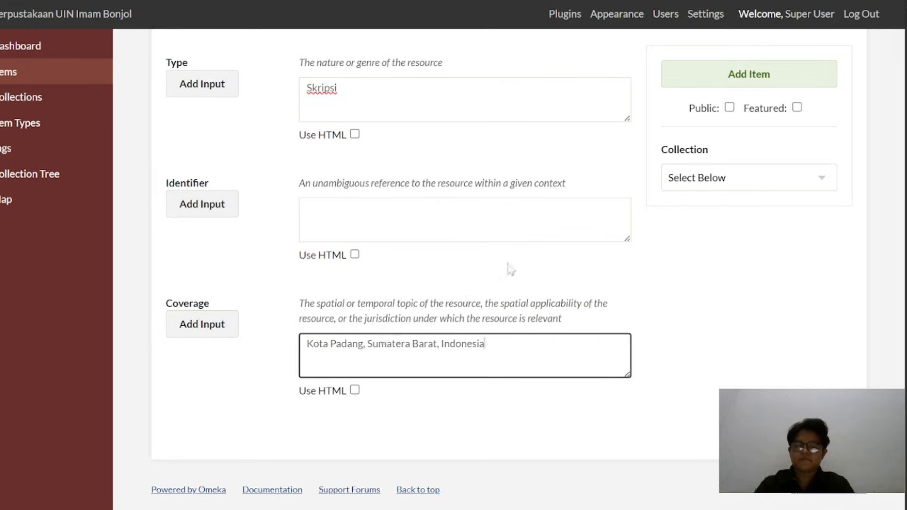
# Set the new thesis item's Item Type to Text in its item type metadata
pyautogui.scroll(15, 509, 269)
pyautogui.scroll(8, 509, 269)
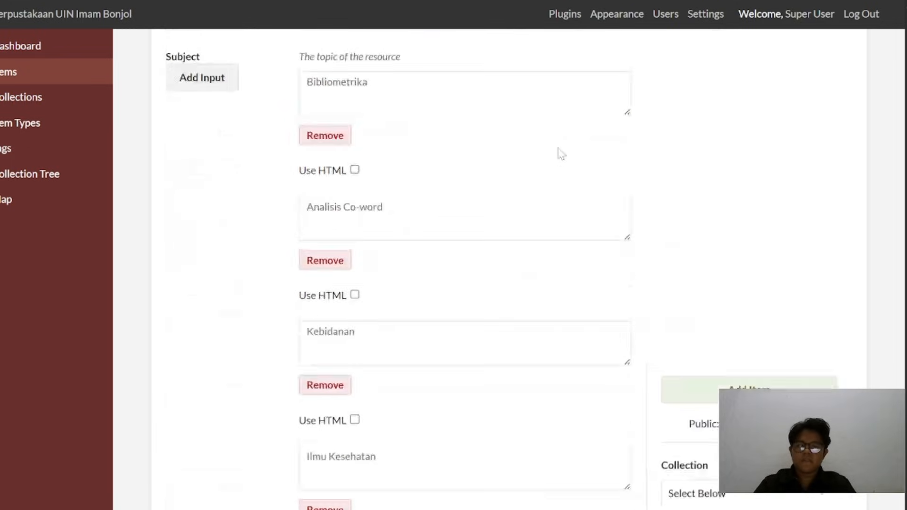
pyautogui.click(443, 107)
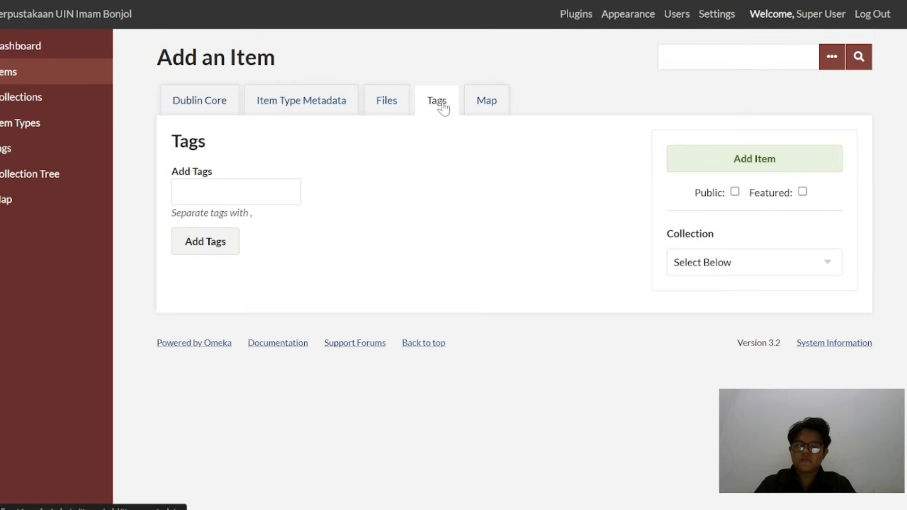
pyautogui.click(474, 102)
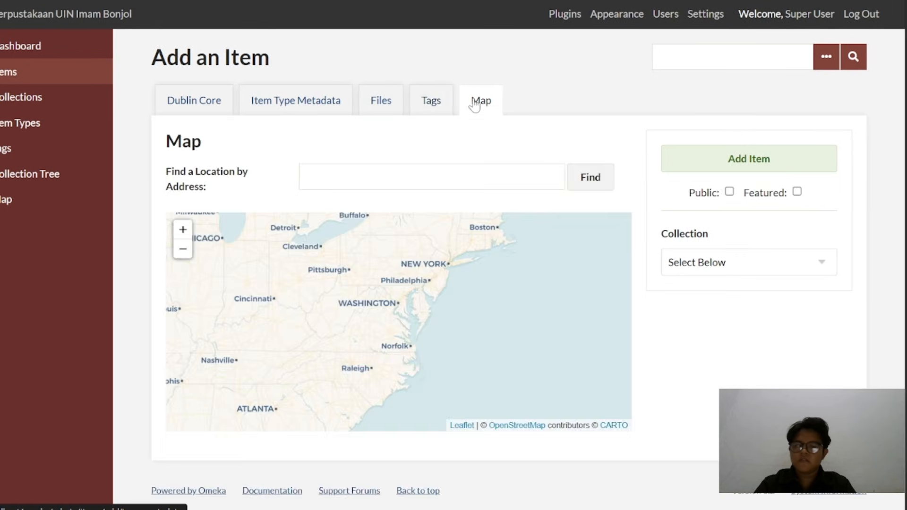
pyautogui.click(381, 103)
pyautogui.click(328, 106)
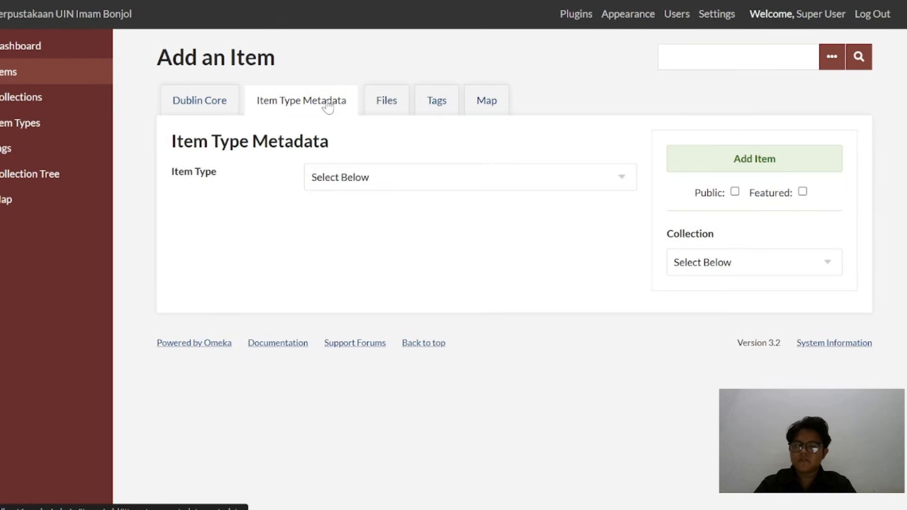
pyautogui.click(367, 180)
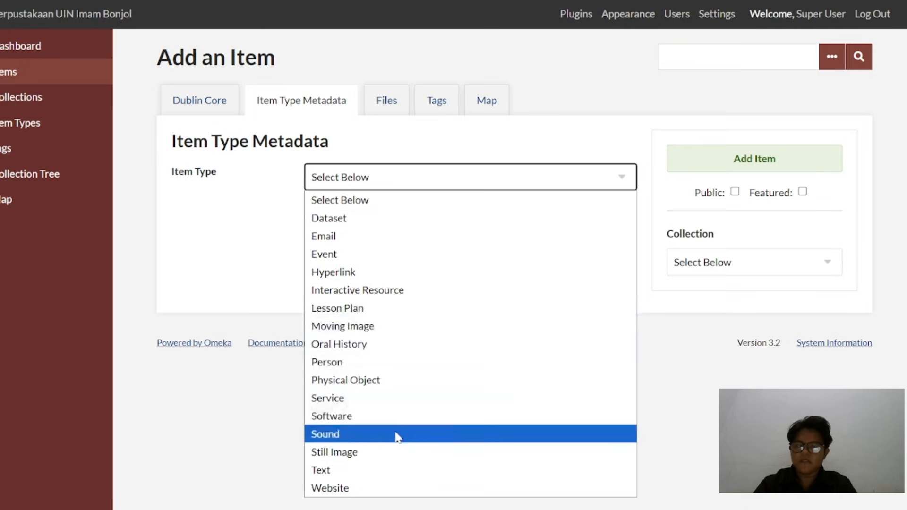
pyautogui.click(386, 471)
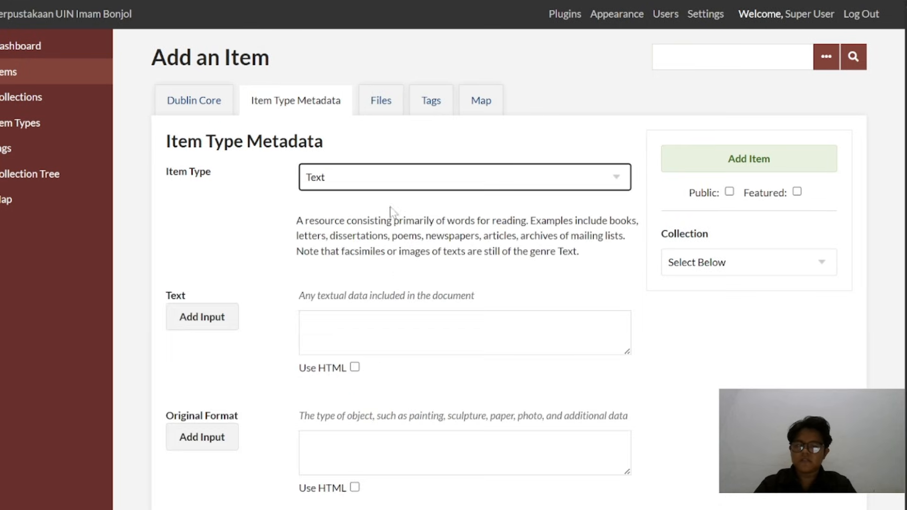
# Attach the FULLTEXT thesis PDF from the Skirpsi folder under APLIKASI OMEKA, Bahan Latihan Penggunaan Omeka Classic, File Item Digital to the new item
pyautogui.click(391, 108)
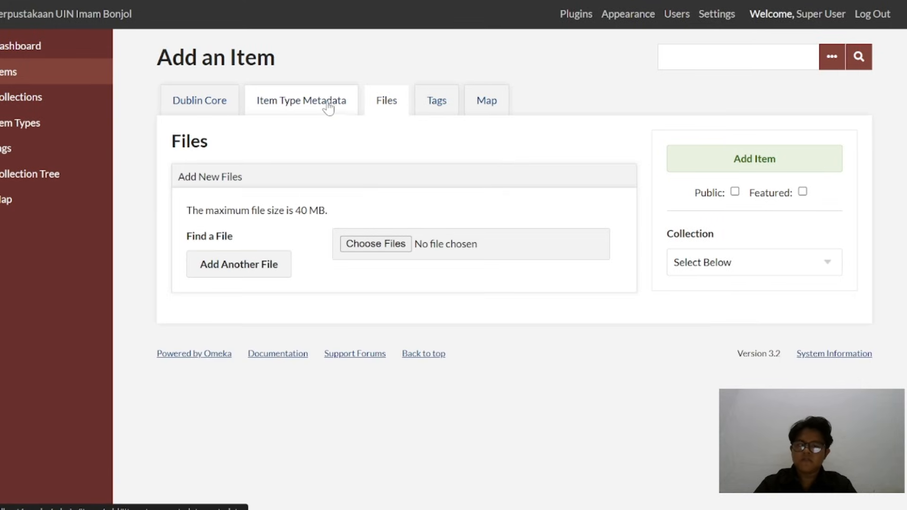
pyautogui.click(384, 243)
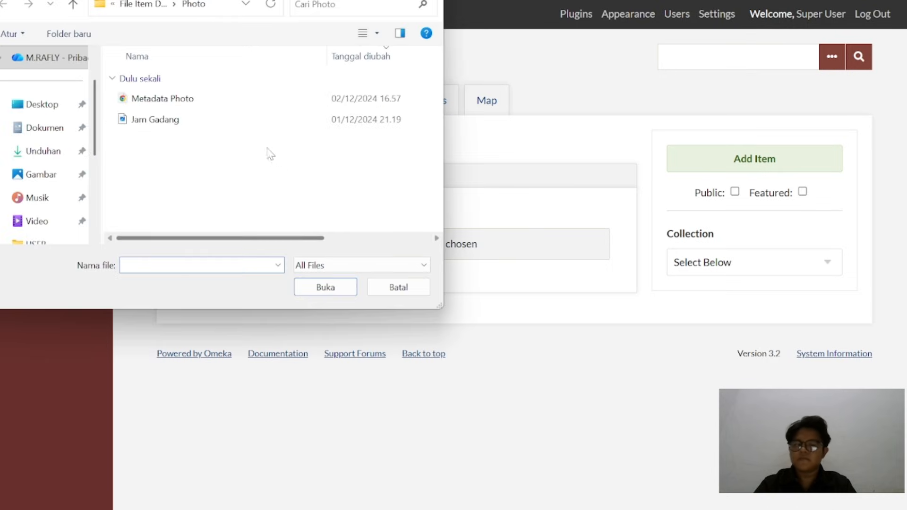
pyautogui.click(47, 158)
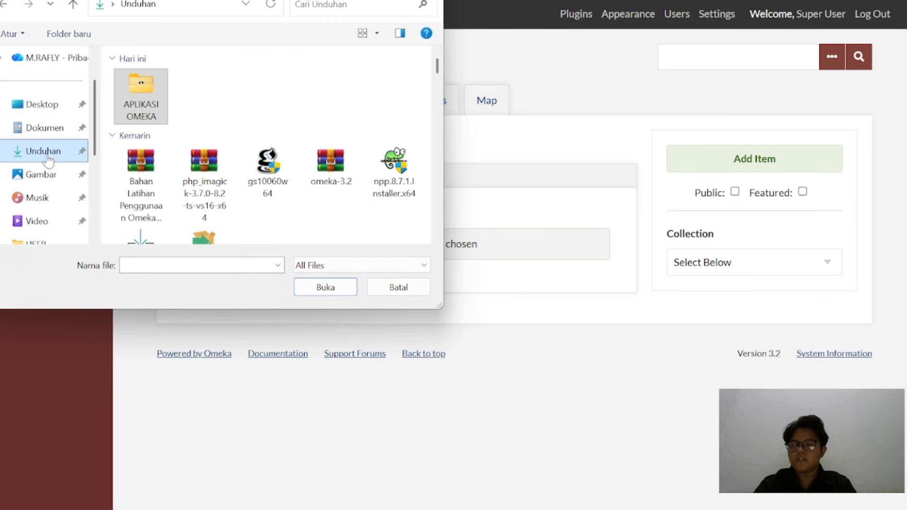
pyautogui.doubleClick(153, 105)
pyautogui.scroll(-2, 161, 142)
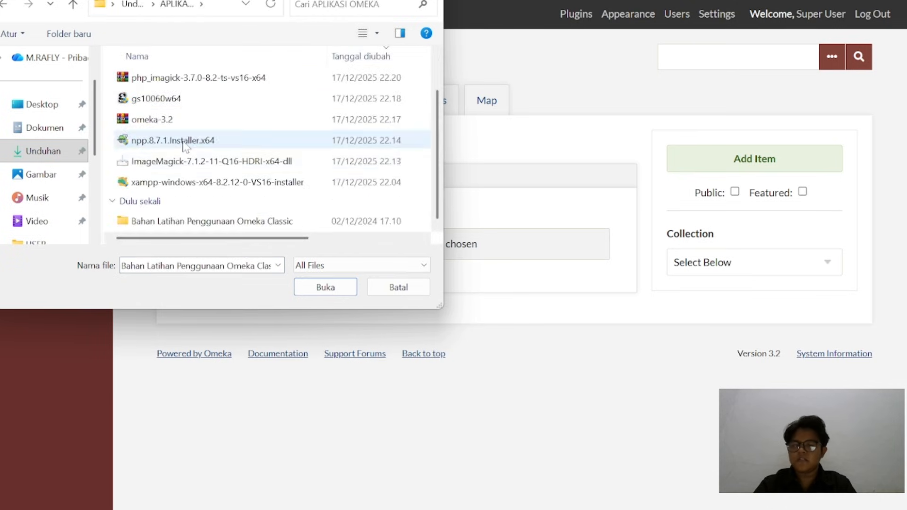
pyautogui.doubleClick(189, 225)
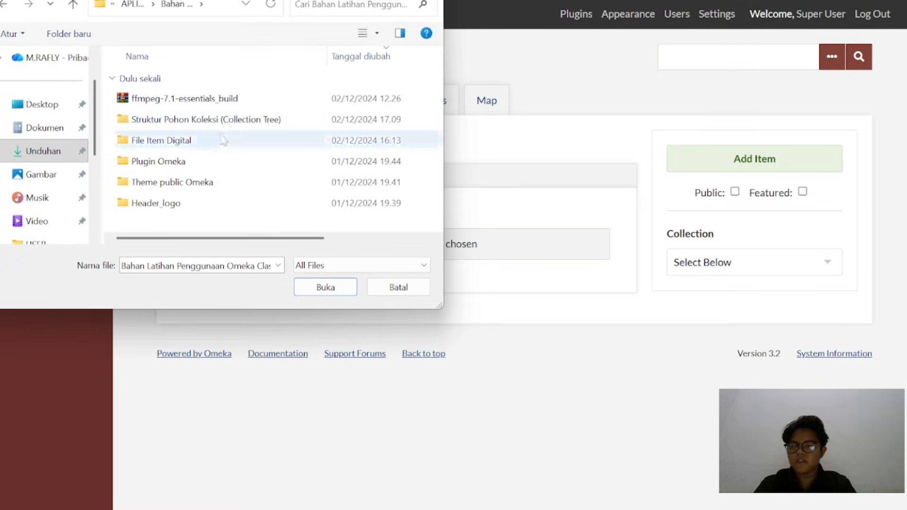
pyautogui.doubleClick(209, 142)
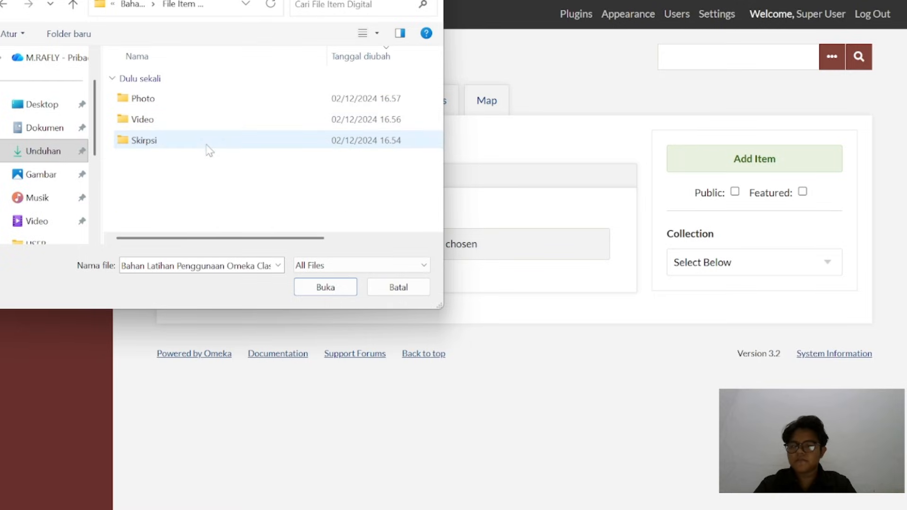
pyautogui.click(199, 141)
pyautogui.doubleClick(200, 141)
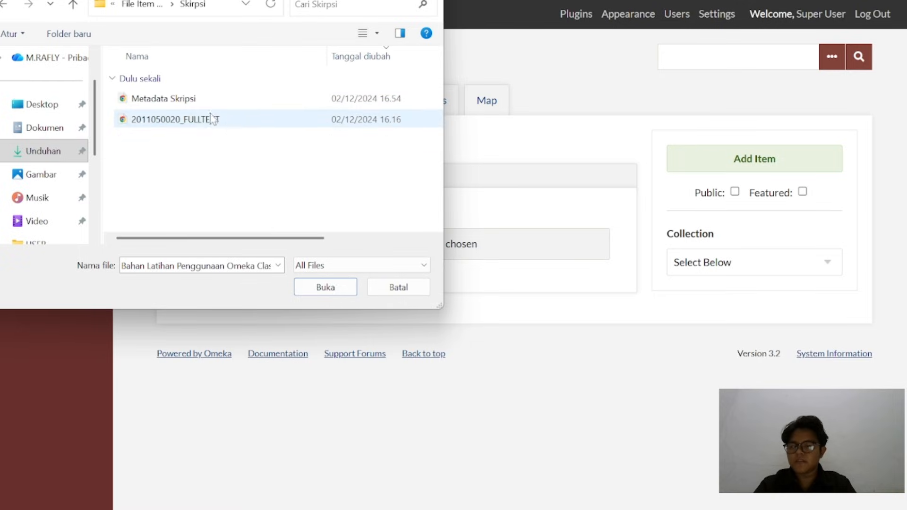
pyautogui.click(212, 119)
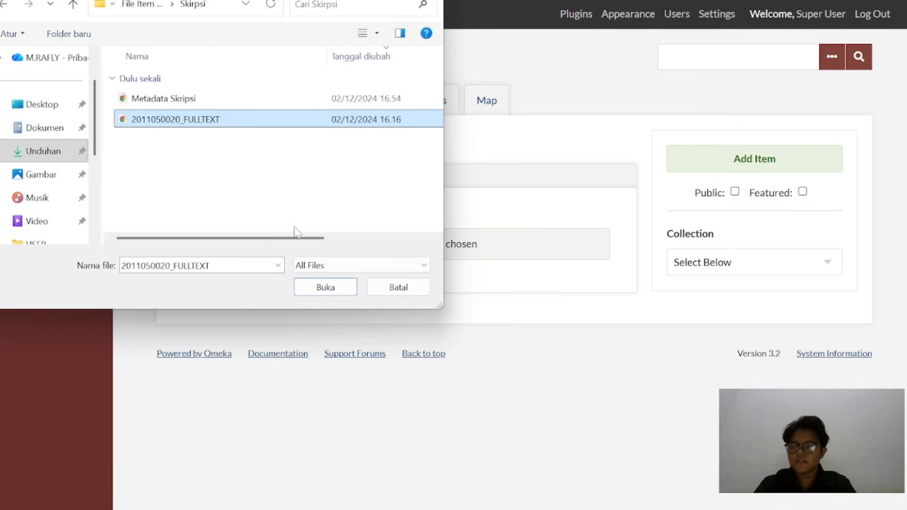
pyautogui.click(325, 288)
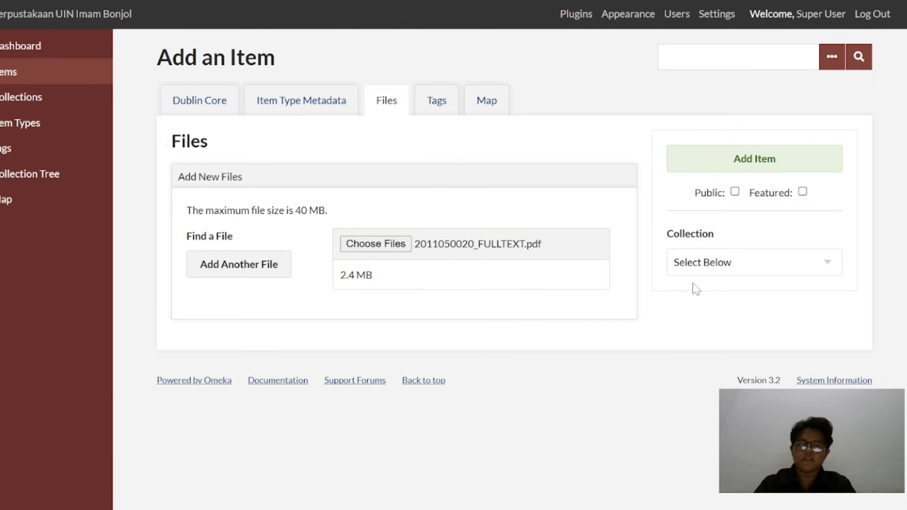
# Add the thesis as a public item in the "Ilmu Perpustakaan & Informasi Islam" collection
pyautogui.click(711, 267)
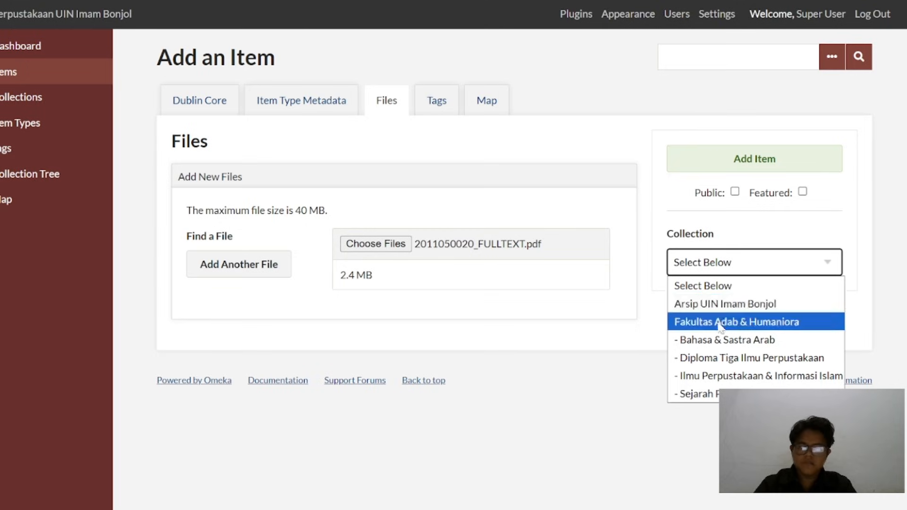
pyautogui.click(730, 378)
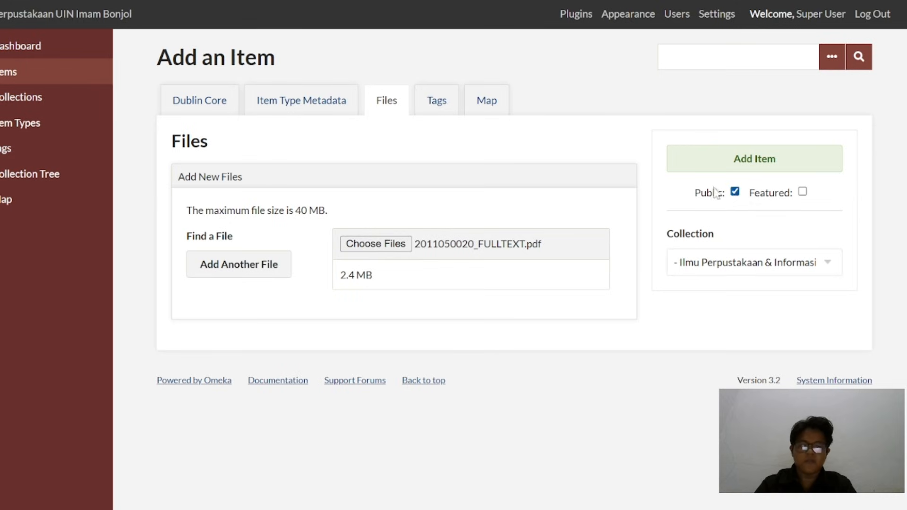
pyautogui.click(434, 105)
pyautogui.click(479, 102)
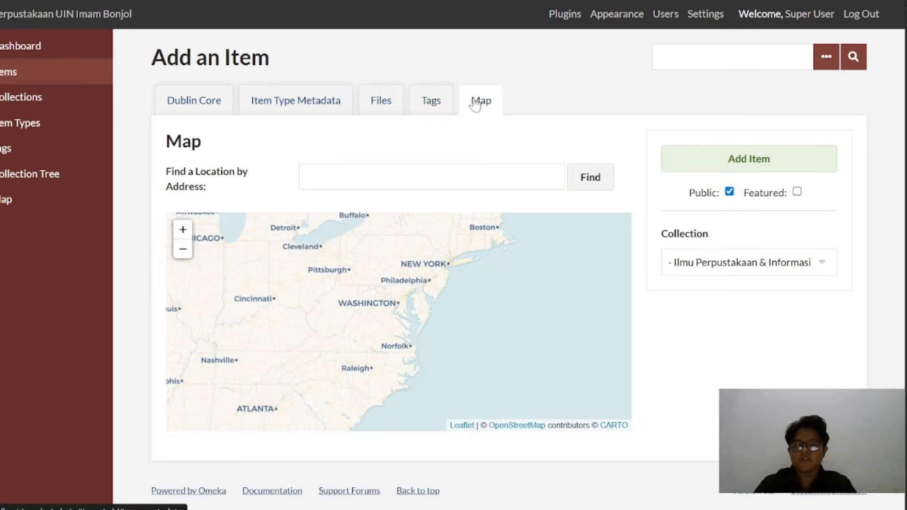
pyautogui.click(691, 164)
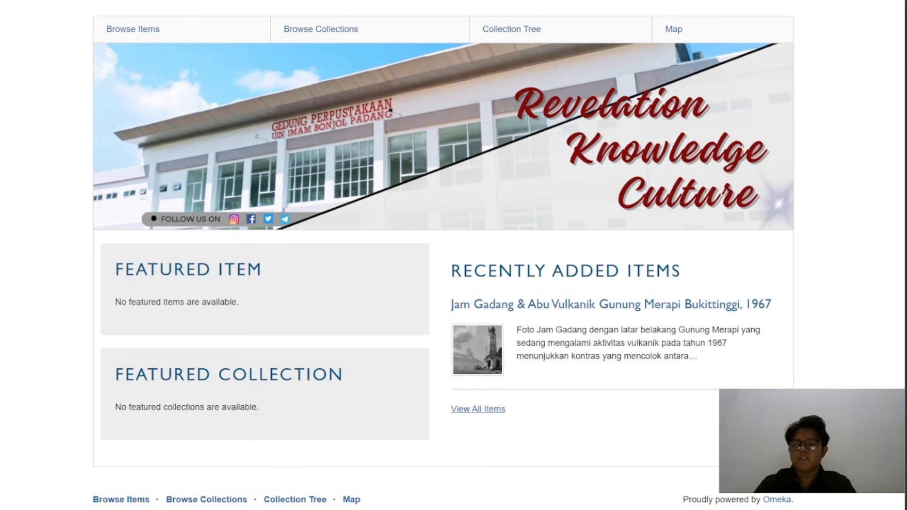
# Reload the public site, open the thesis under Recently Added Items, and review its Dublin Core metadata and embedded PDF
pyautogui.press('F5')
pyautogui.scroll(-3, 323, 189)
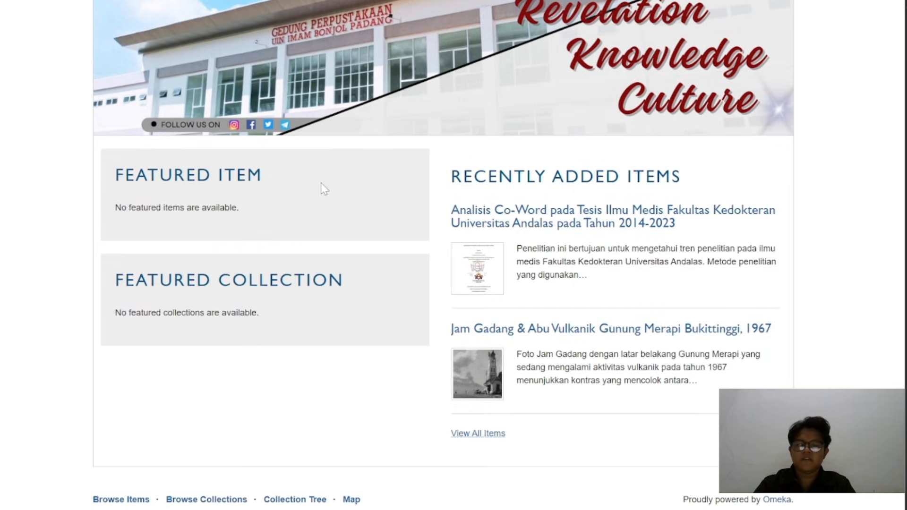
pyautogui.click(496, 213)
pyautogui.scroll(-20, 496, 217)
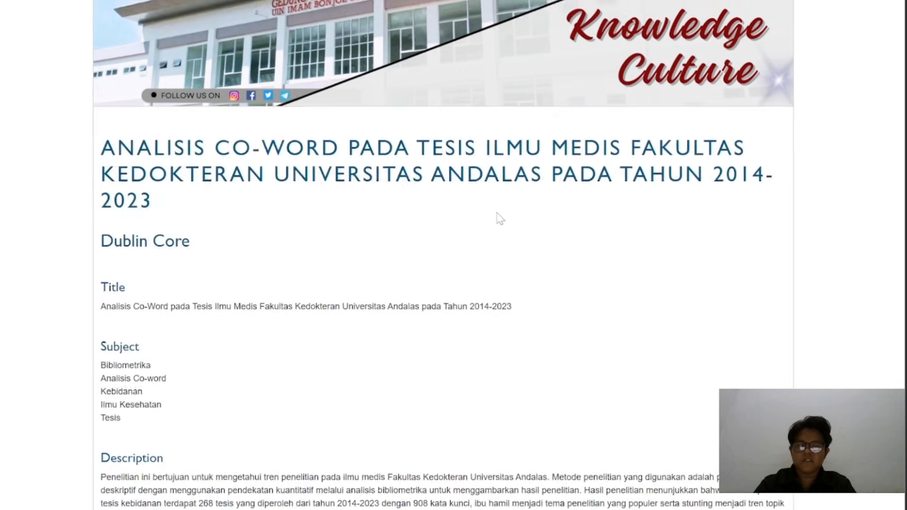
pyautogui.scroll(-13, 500, 219)
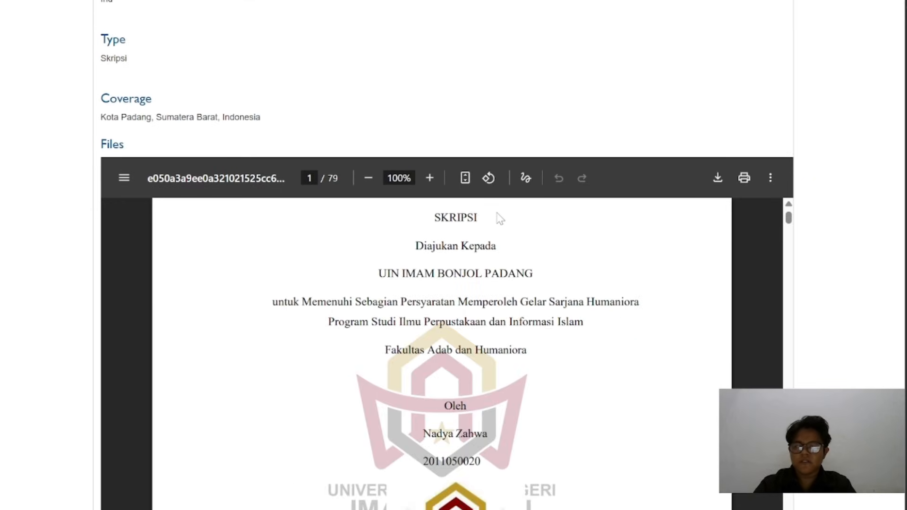
pyautogui.scroll(4, 500, 218)
pyautogui.scroll(-5, 500, 218)
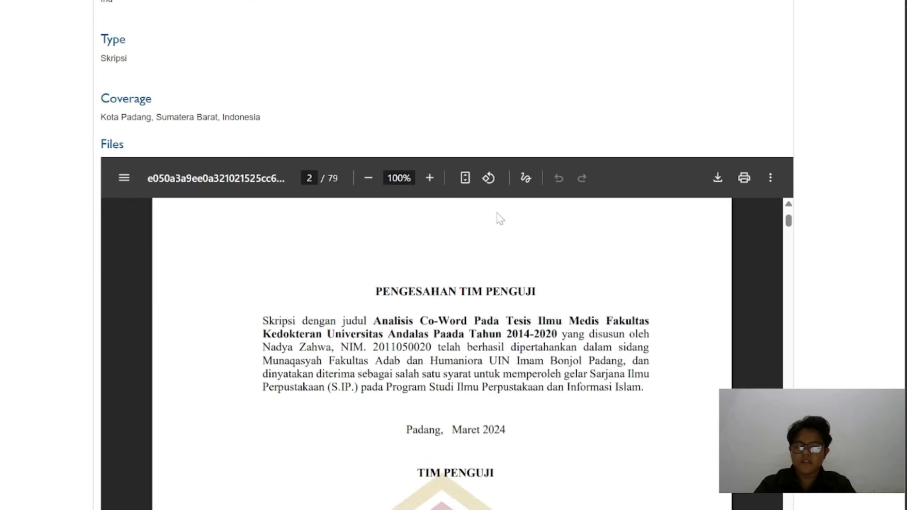
pyautogui.scroll(12, 499, 113)
pyautogui.scroll(3, 500, 111)
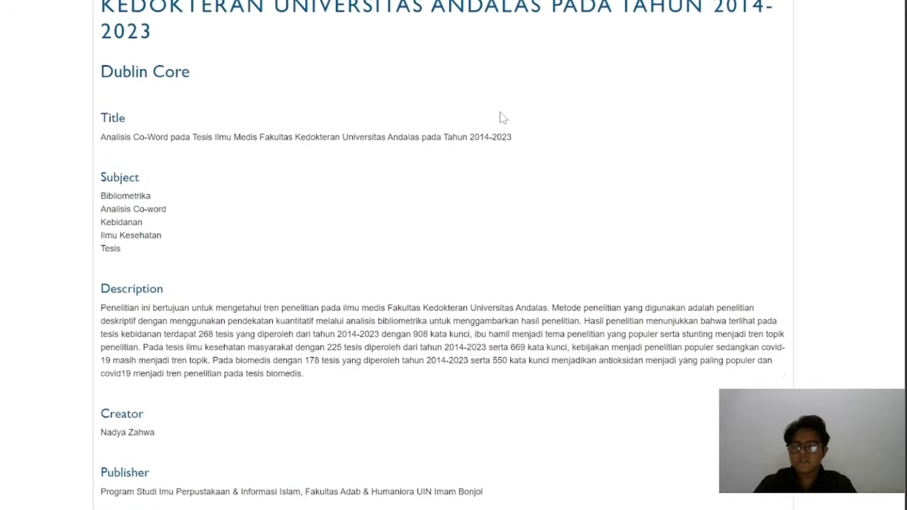
pyautogui.scroll(-7, 500, 111)
pyautogui.scroll(-2, 500, 112)
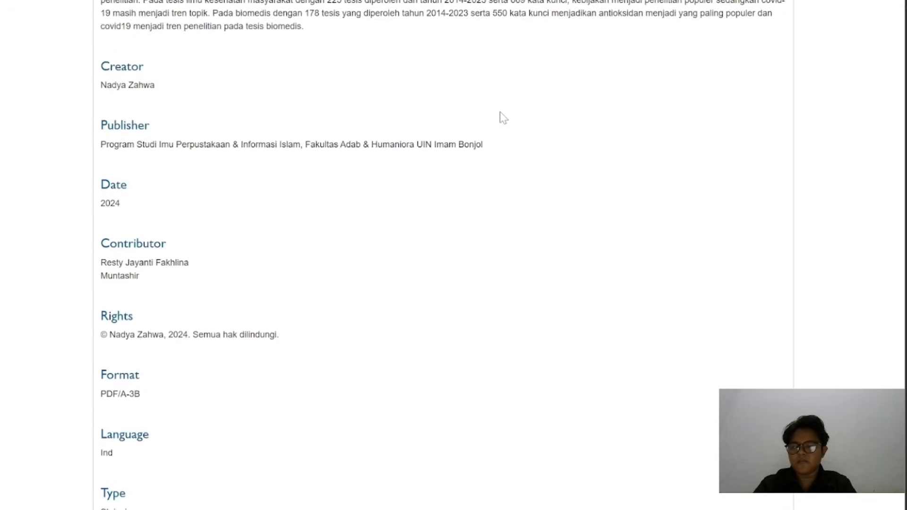
pyautogui.scroll(20, 500, 112)
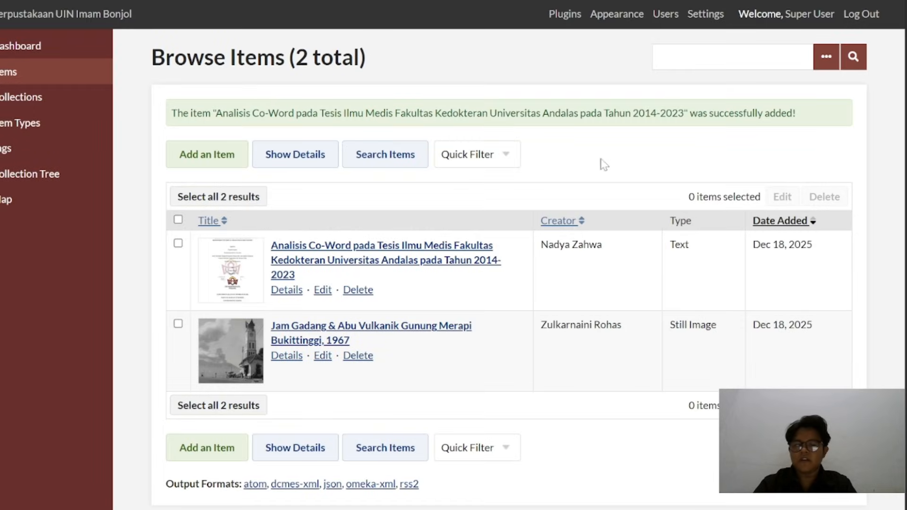
# Start another new item and check the maximum file size in its file upload section
pyautogui.scroll(-1, 606, 164)
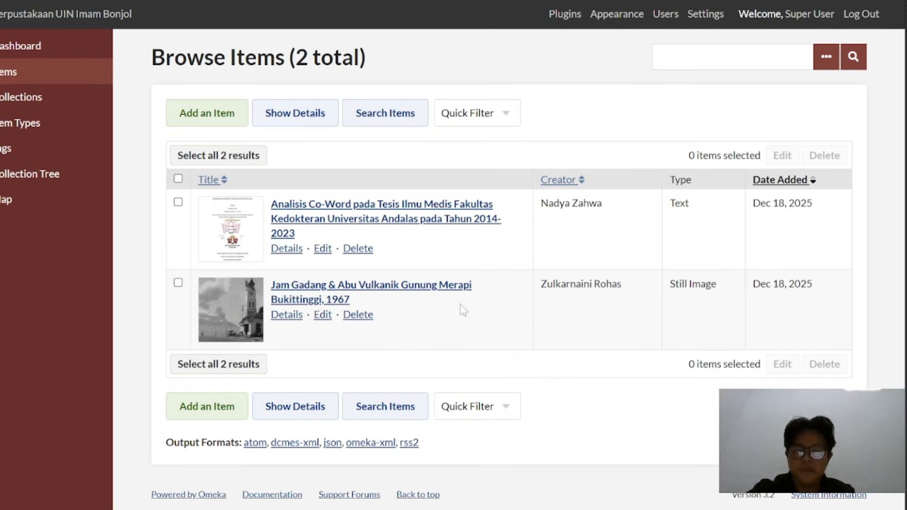
pyautogui.click(219, 118)
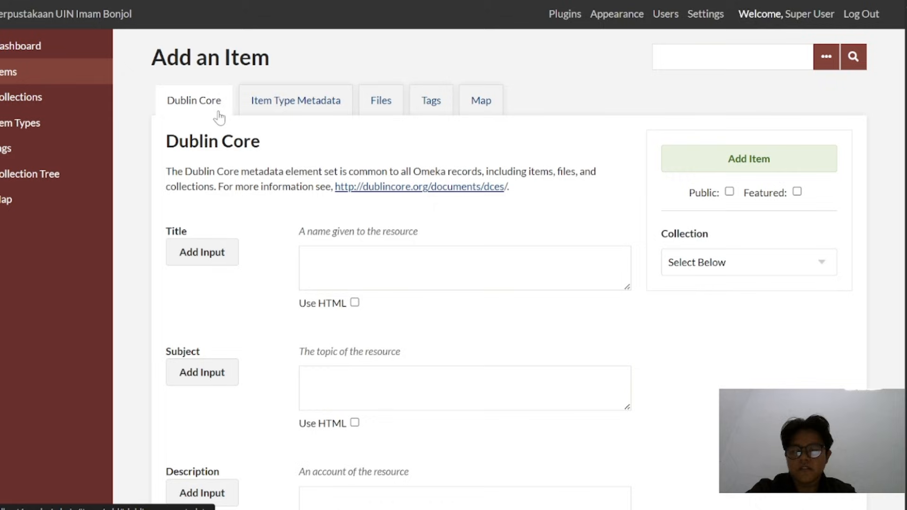
pyautogui.click(381, 104)
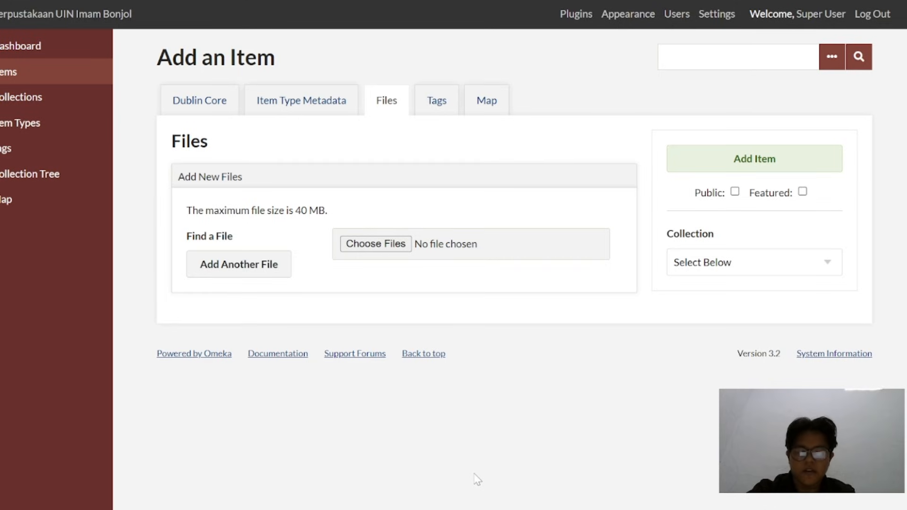
# Switch to File Explorer and open the xampp folder on local disk C
pyautogui.moveTo(477, 509)
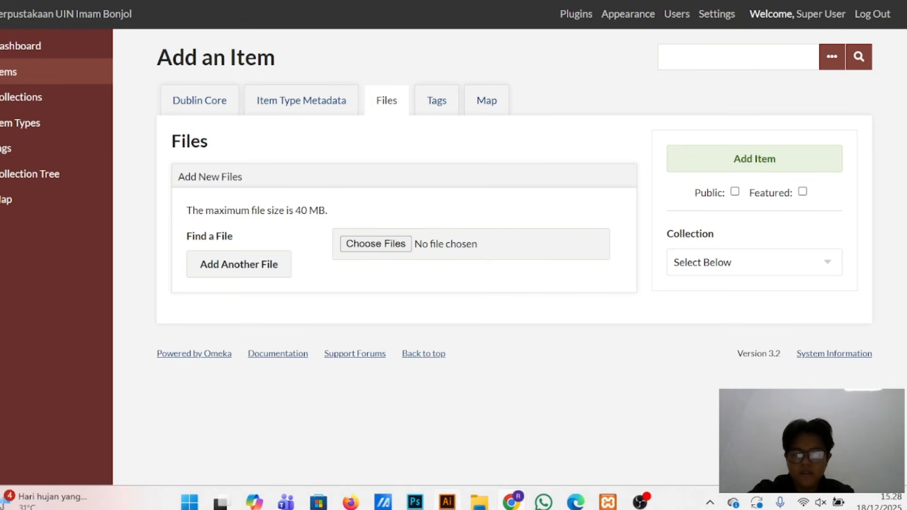
pyautogui.click(475, 437)
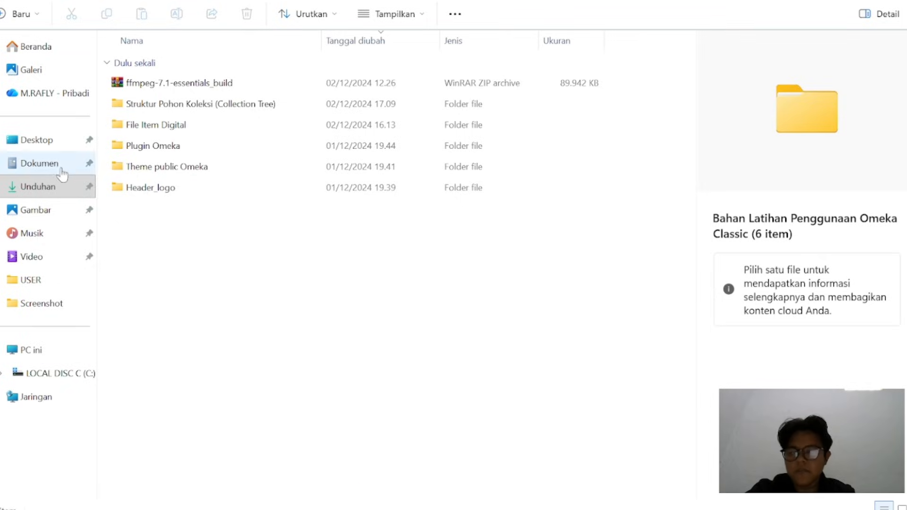
pyautogui.click(53, 376)
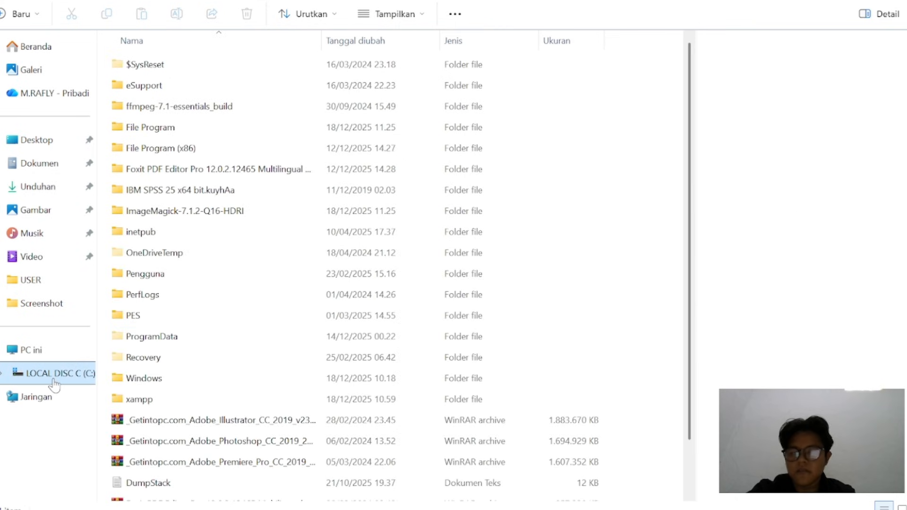
pyautogui.doubleClick(165, 400)
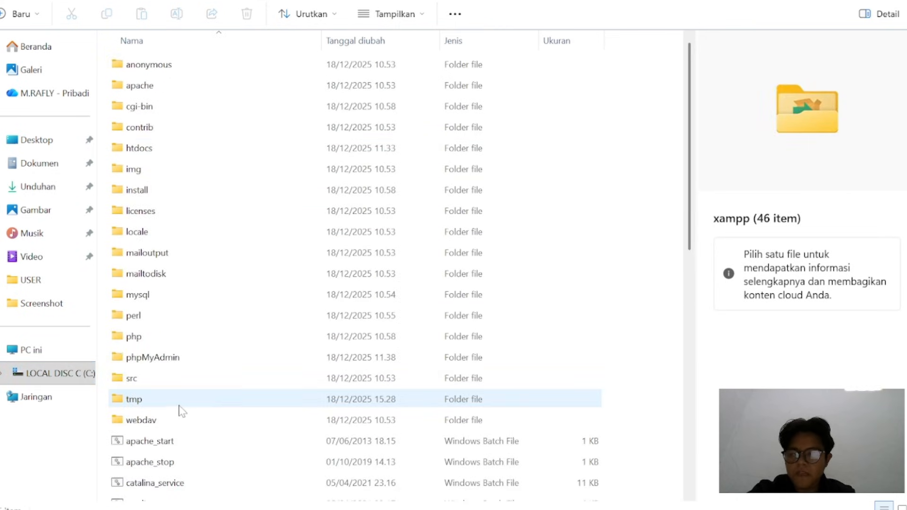
pyautogui.doubleClick(195, 150)
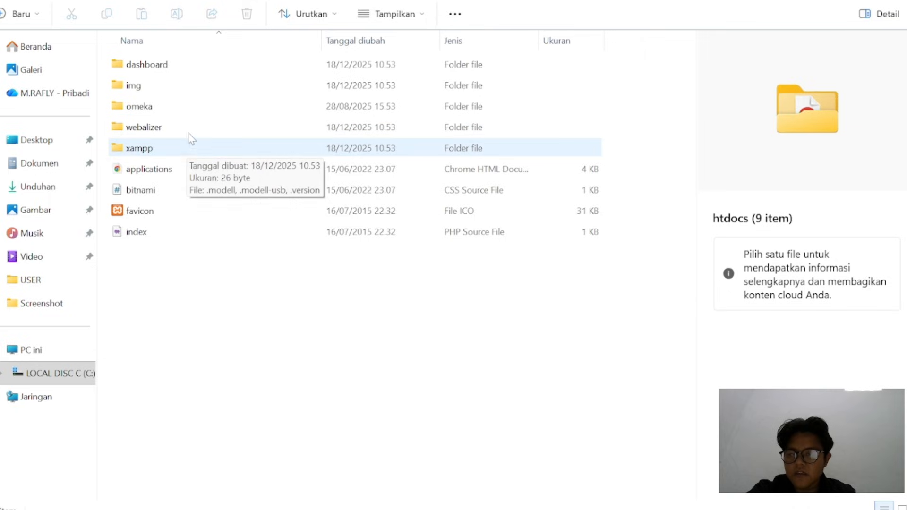
pyautogui.doubleClick(191, 107)
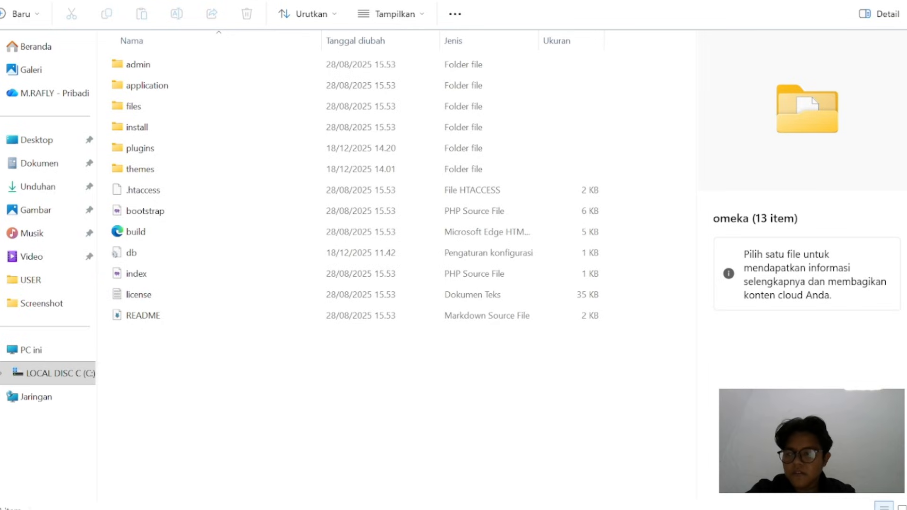
pyautogui.hotkey('alt', 'Left')
pyautogui.hotkey('alt', 'Left')
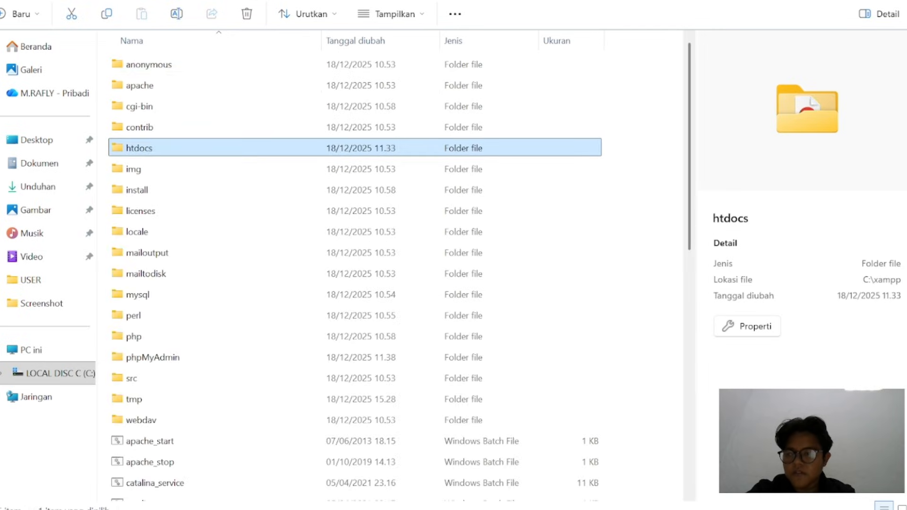
# Open the php configuration settings file from the xampp php folder in Notepad++
pyautogui.doubleClick(165, 340)
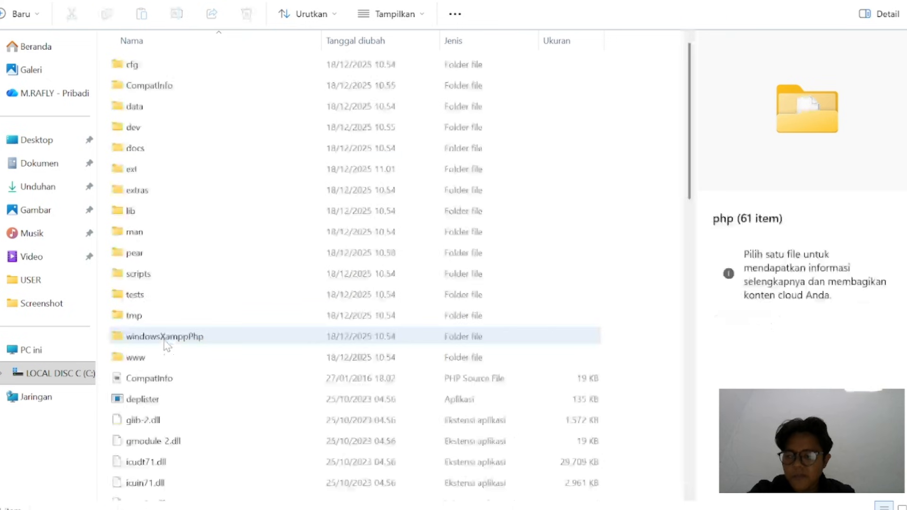
pyautogui.scroll(-2, 173, 321)
pyautogui.scroll(-12, 174, 325)
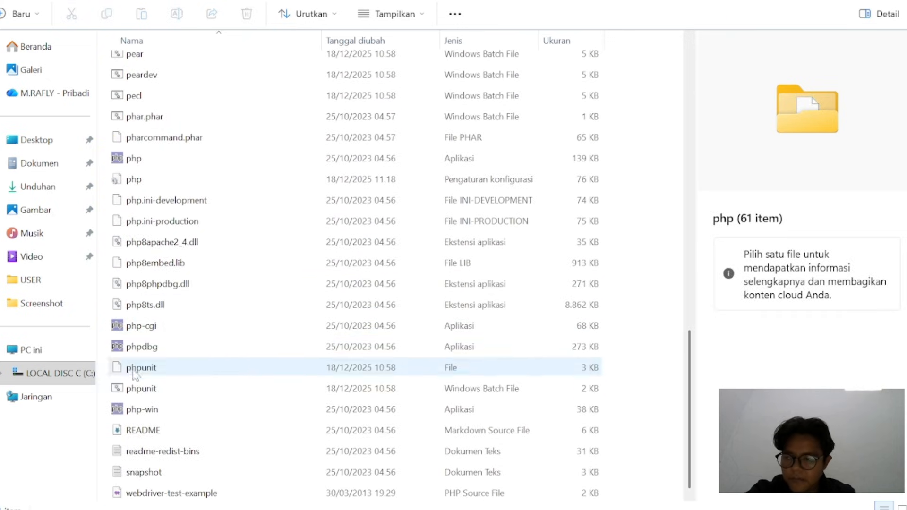
pyautogui.click(118, 182)
pyautogui.rightClick(119, 183)
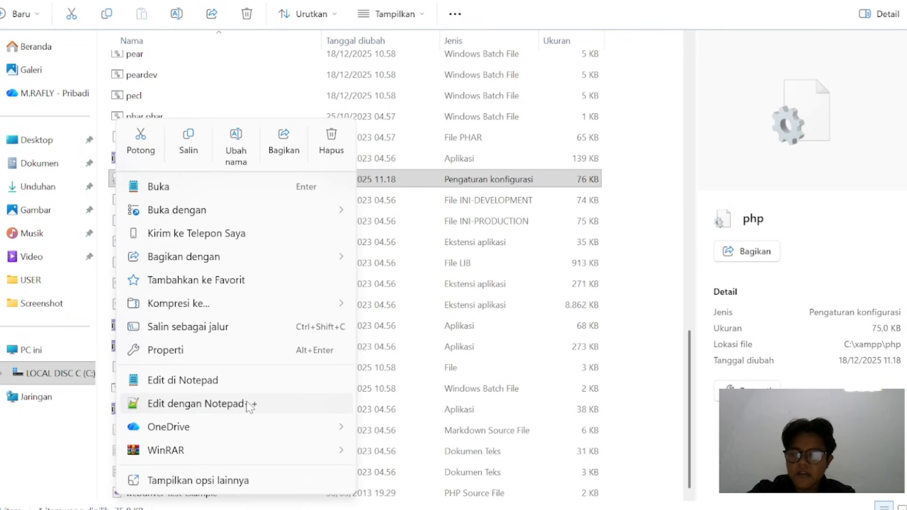
pyautogui.click(249, 404)
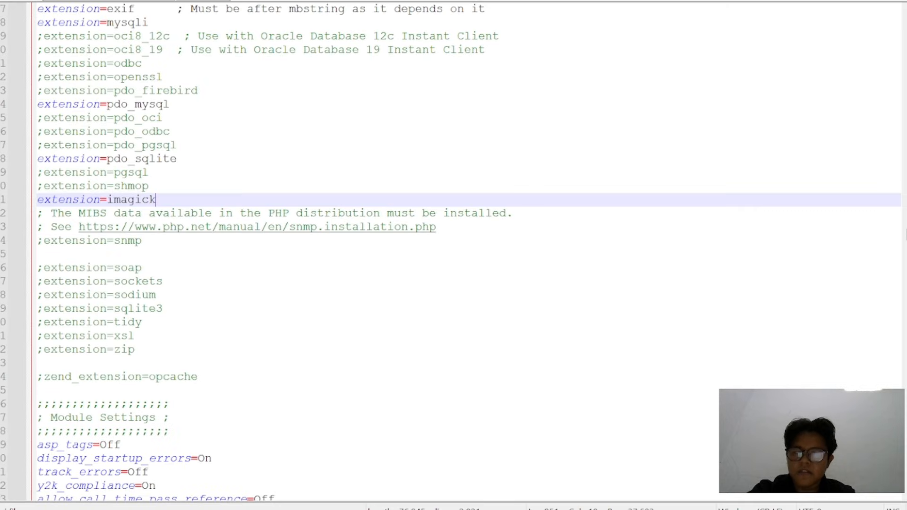
# Search the PHP configuration file for "max" and move the Find dialog clear of the text
pyautogui.scroll(-3, 454, 255)
pyautogui.scroll(20, 454, 255)
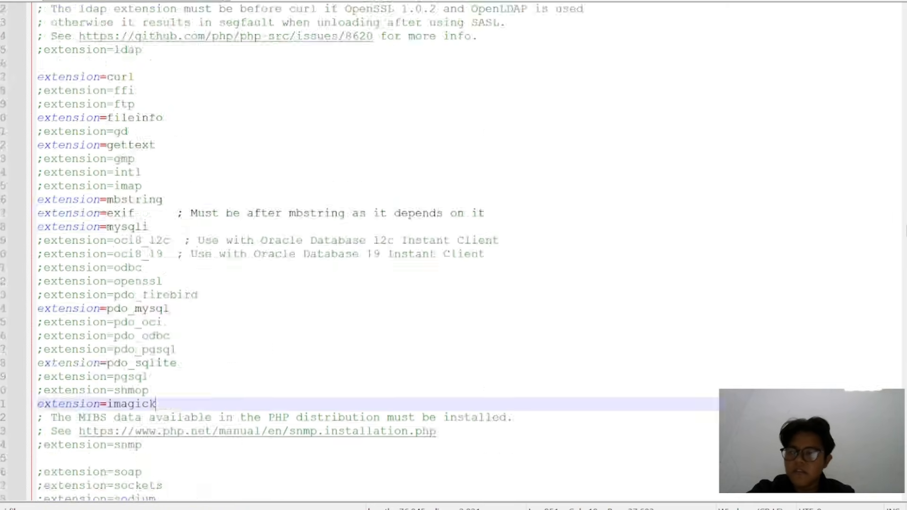
pyautogui.scroll(20, 453, 255)
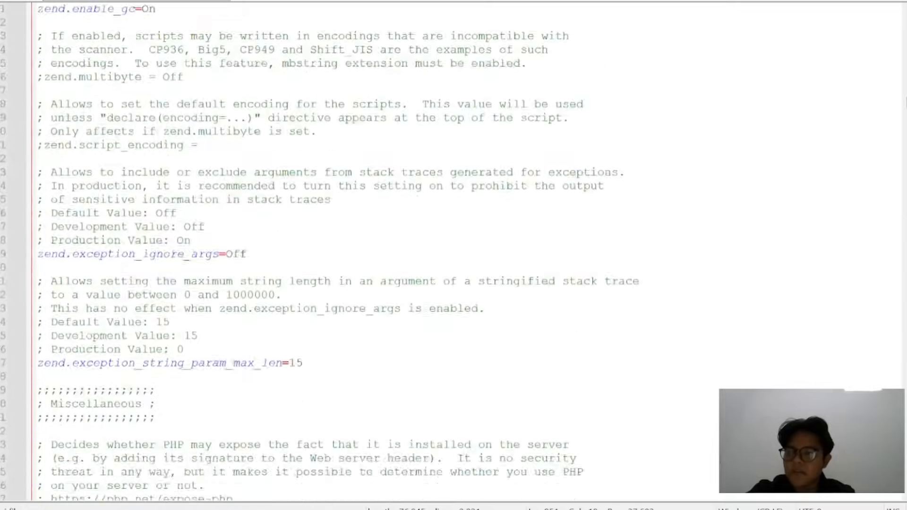
pyautogui.scroll(20, 454, 255)
pyautogui.scroll(-20, 454, 255)
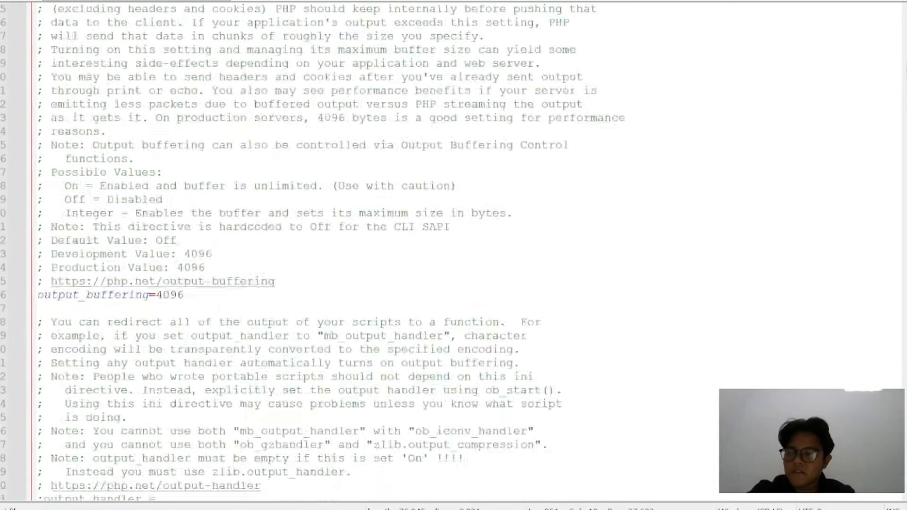
pyautogui.hotkey('ctrl', 'f')
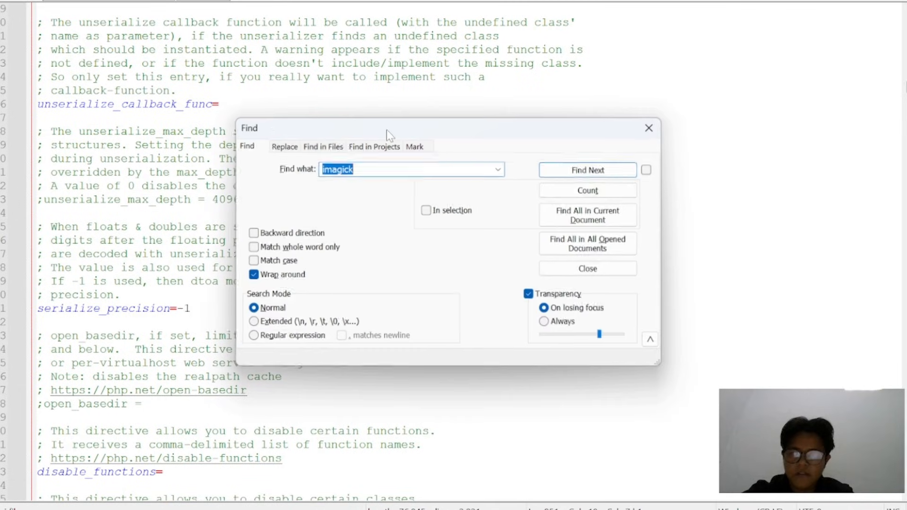
pyautogui.press('BackSpace')
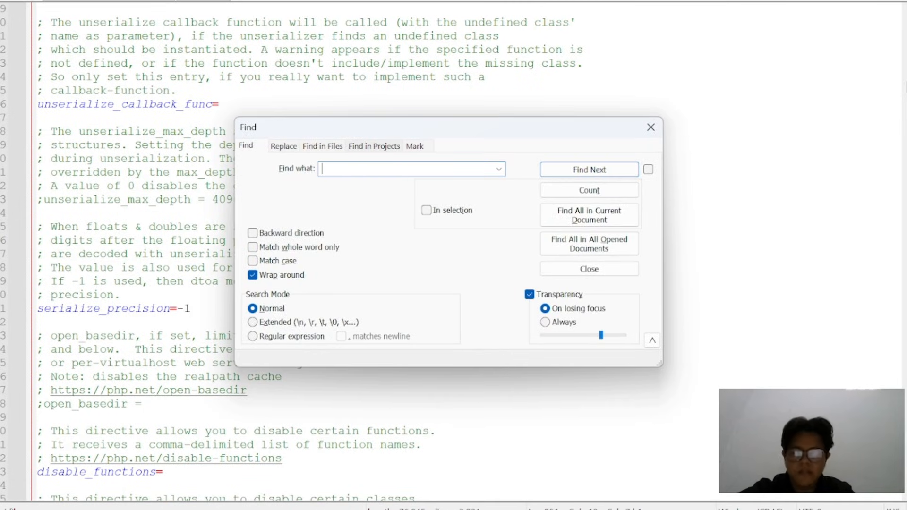
pyautogui.click(565, 172)
pyautogui.moveTo(480, 128); pyautogui.dragTo(689, 42)
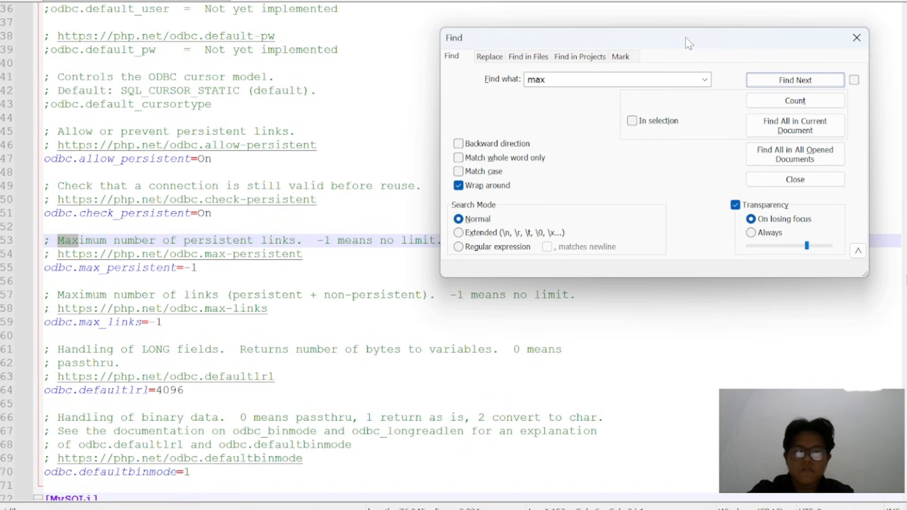
# Step through the "max" matches from the ODBC settings through MySQLi, OCI8, session and mbstring to the opcache section
pyautogui.click(759, 84)
pyautogui.click(758, 84)
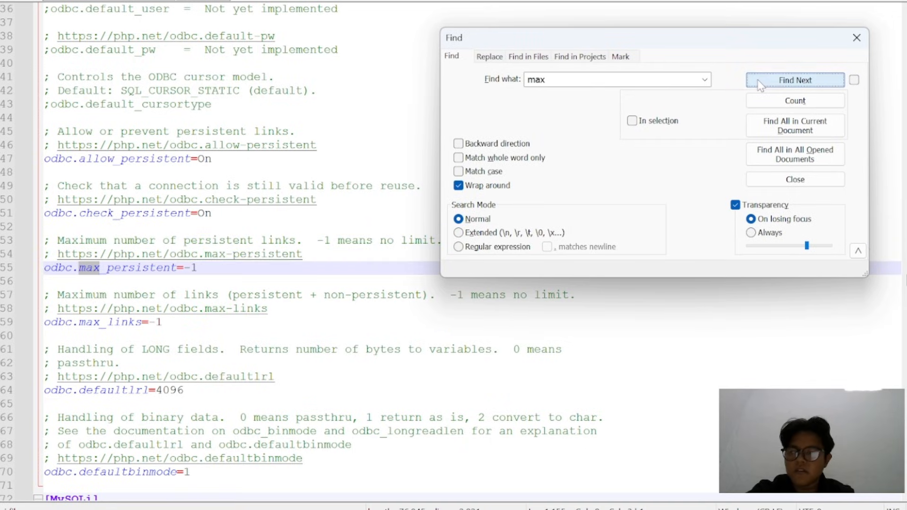
pyautogui.click(759, 84)
pyautogui.click(758, 84)
pyautogui.click(759, 84)
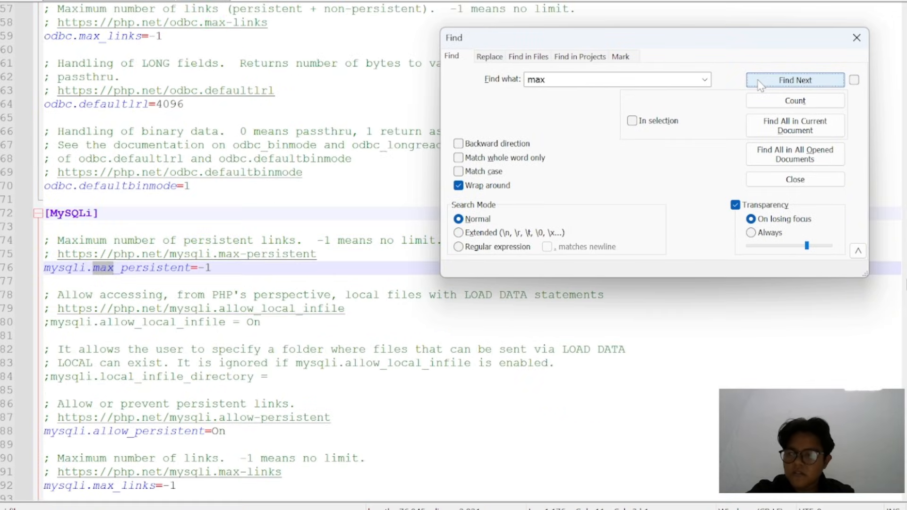
pyautogui.click(758, 84)
pyautogui.click(758, 84)
pyautogui.click(759, 84)
pyautogui.click(758, 84)
pyautogui.click(758, 85)
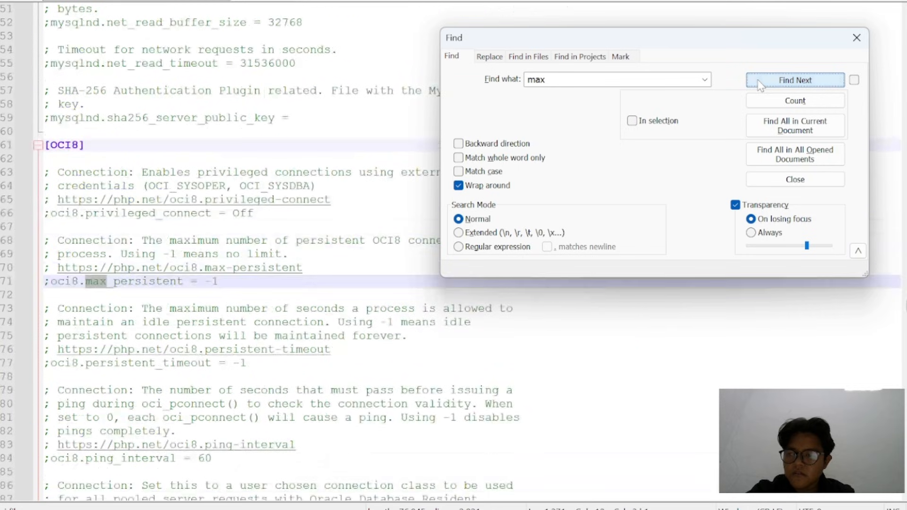
pyautogui.click(758, 84)
pyautogui.click(758, 84)
pyautogui.click(758, 84)
pyautogui.click(758, 85)
pyautogui.click(758, 84)
pyautogui.click(758, 84)
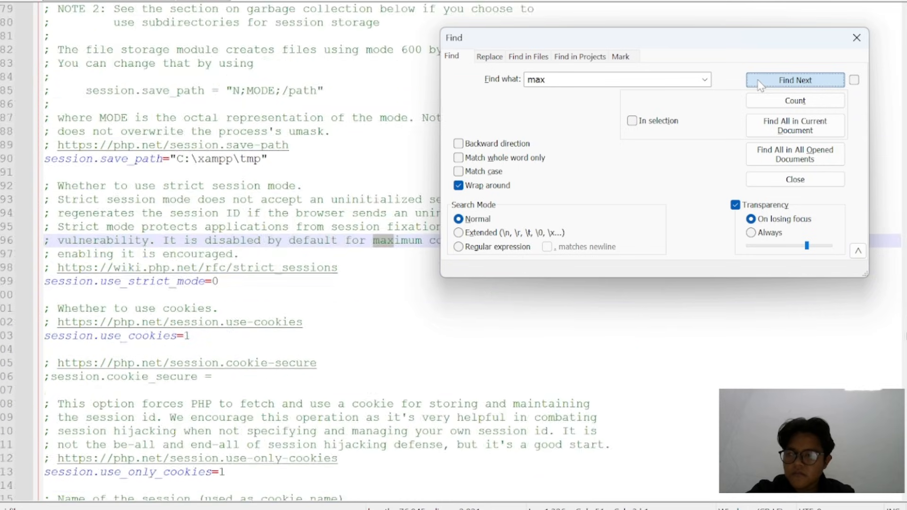
pyautogui.click(759, 84)
pyautogui.click(758, 84)
pyautogui.click(758, 84)
pyautogui.click(758, 84)
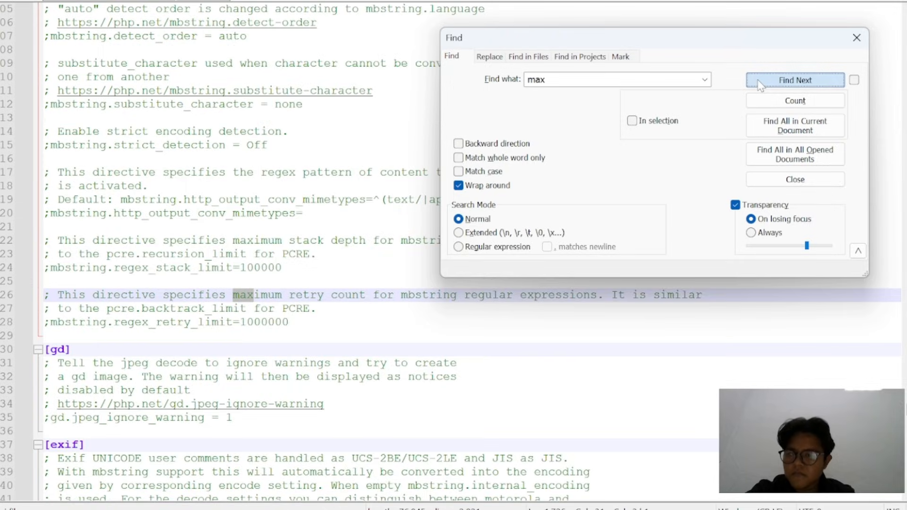
pyautogui.click(758, 84)
pyautogui.click(759, 84)
pyautogui.click(759, 84)
pyautogui.click(758, 84)
pyautogui.click(759, 84)
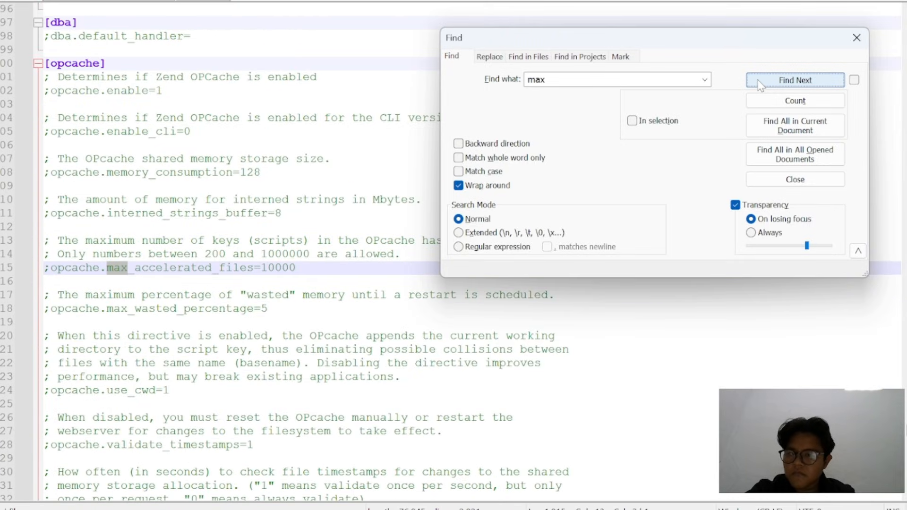
pyautogui.click(758, 84)
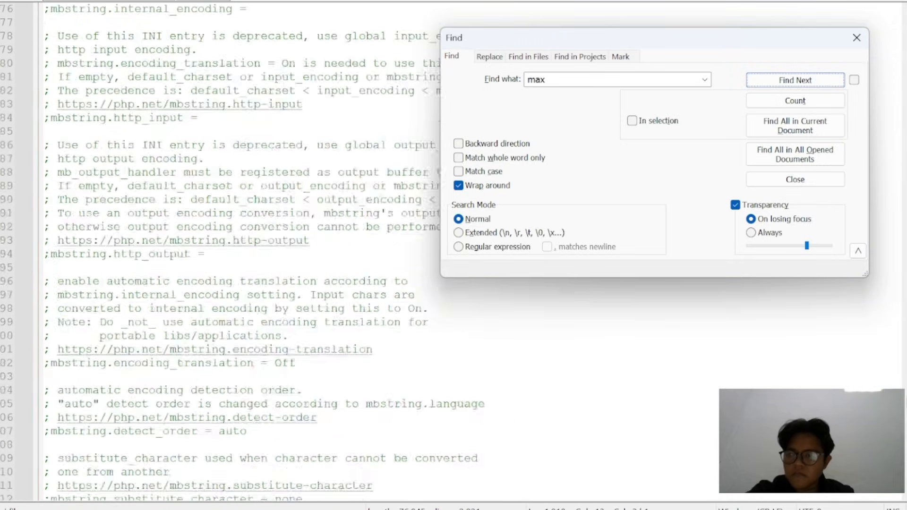
# Return to the start of php.ini and step through the "max" matches down to the Resource Limits section
pyautogui.scroll(20, 453, 331)
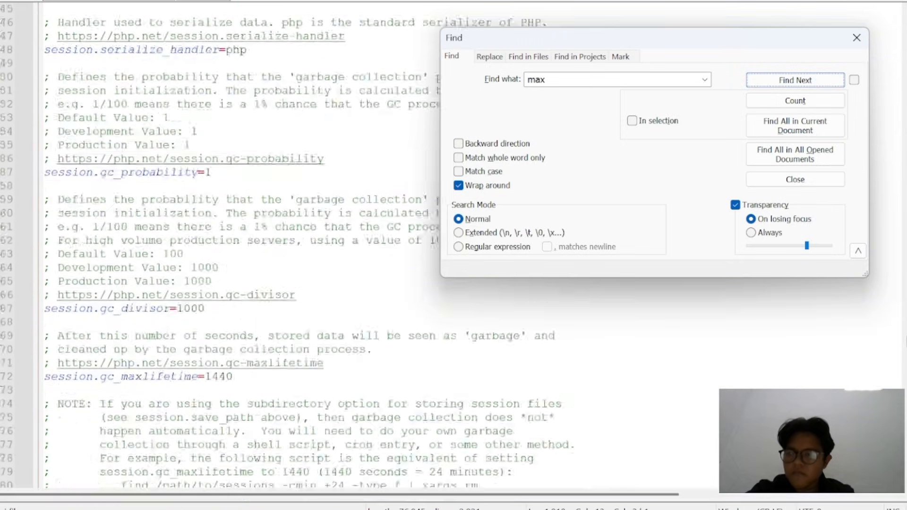
pyautogui.scroll(20, 453, 331)
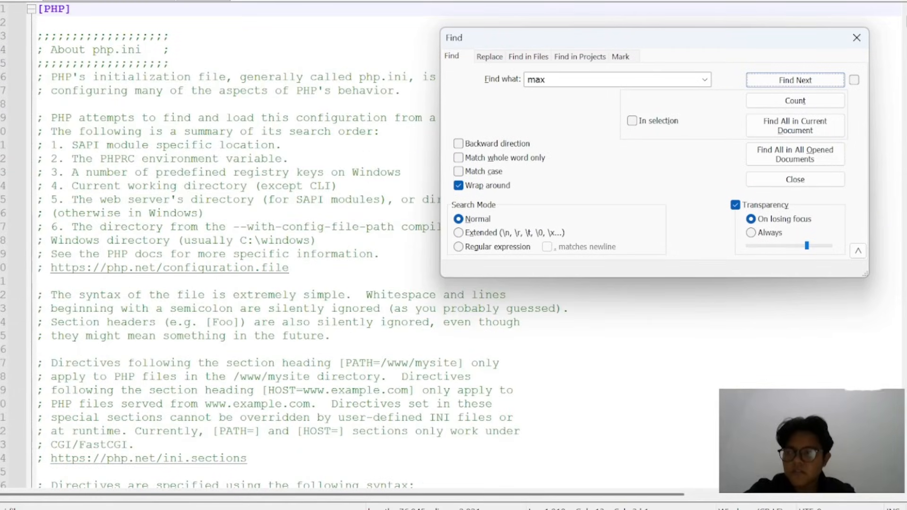
pyautogui.click(171, 37)
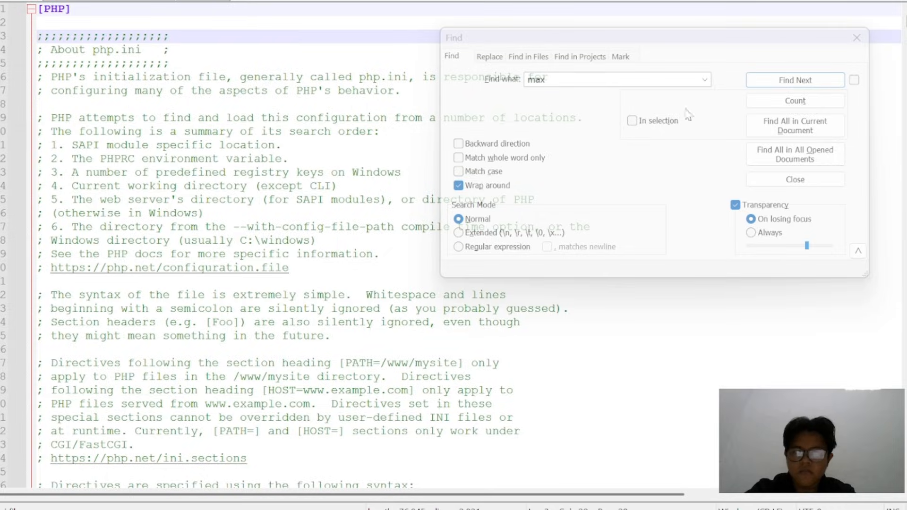
pyautogui.click(786, 82)
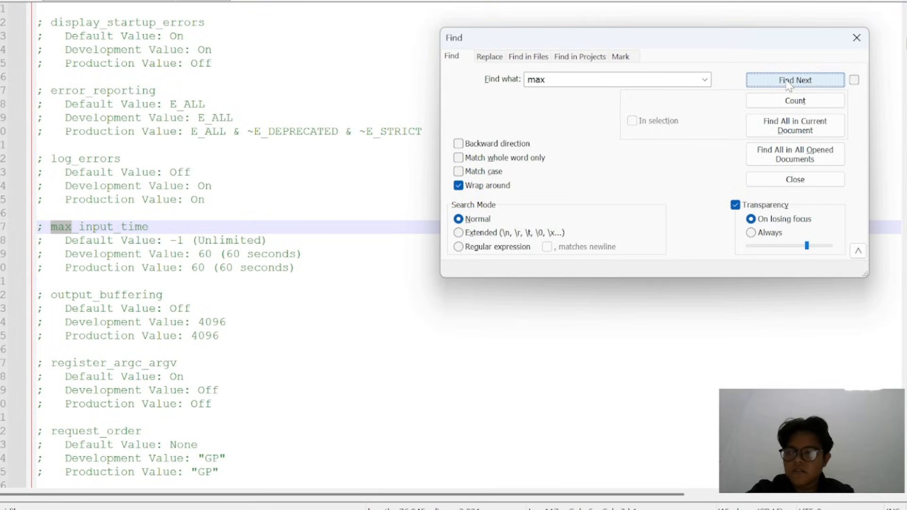
pyautogui.click(787, 82)
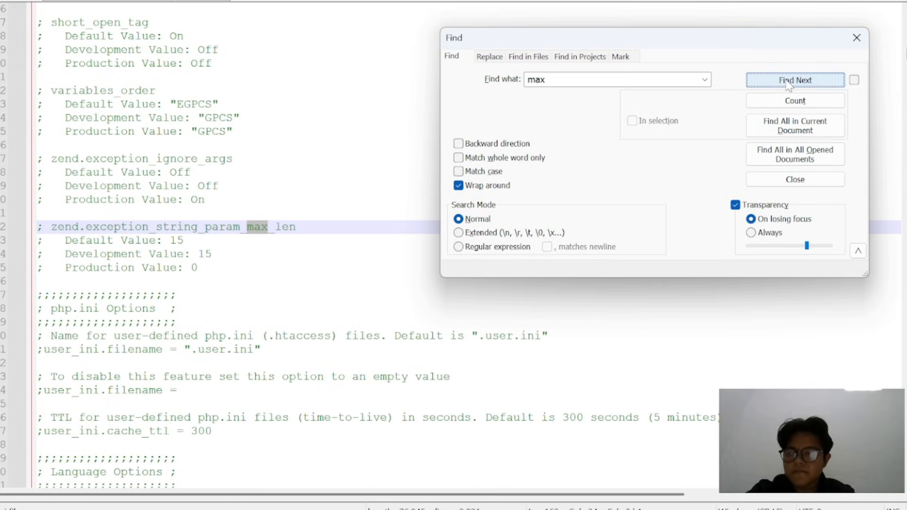
pyautogui.click(787, 82)
pyautogui.click(787, 83)
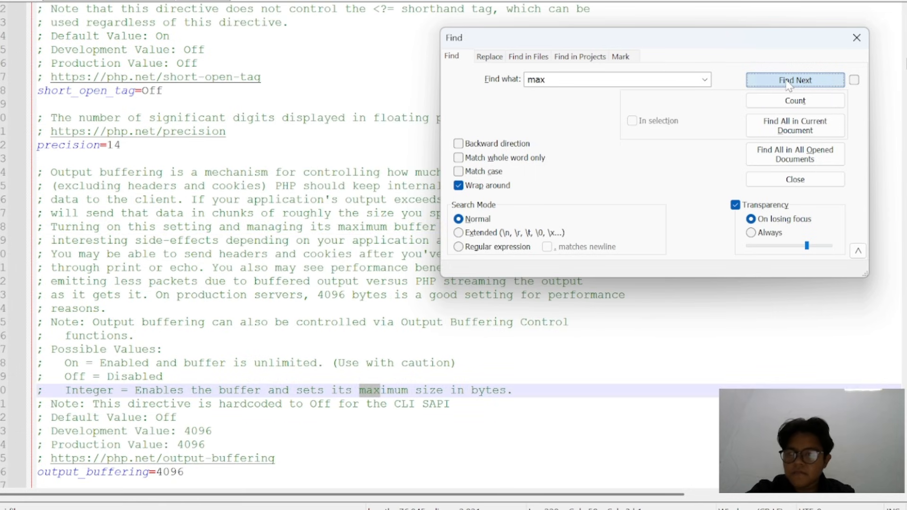
pyautogui.click(787, 83)
pyautogui.click(787, 83)
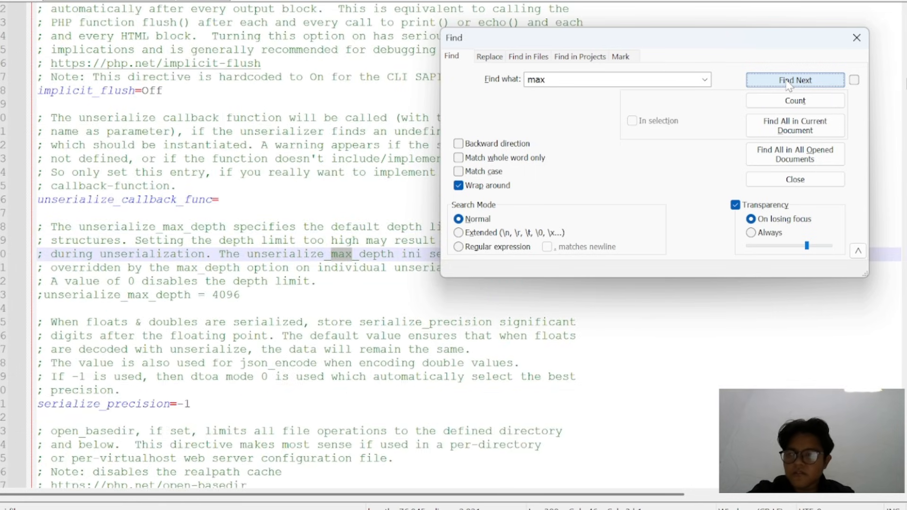
pyautogui.click(788, 82)
pyautogui.click(788, 83)
pyautogui.click(787, 83)
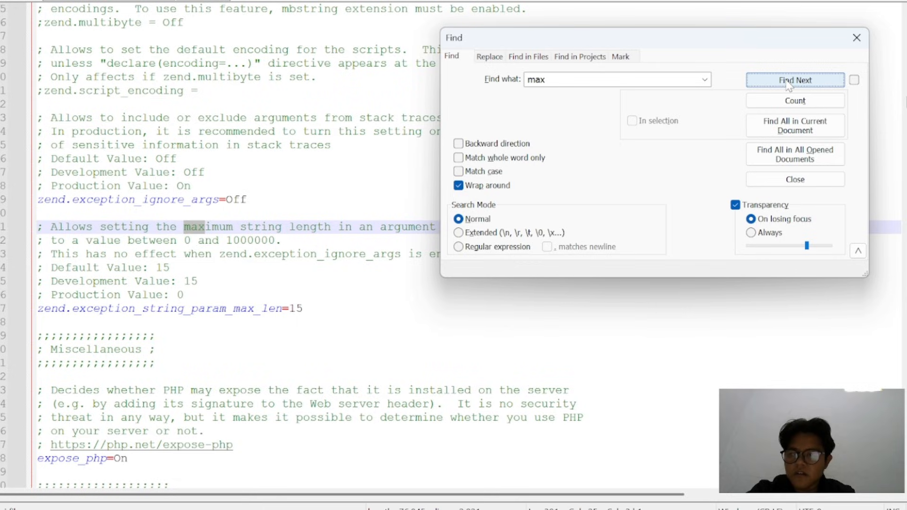
pyautogui.click(787, 83)
pyautogui.click(787, 82)
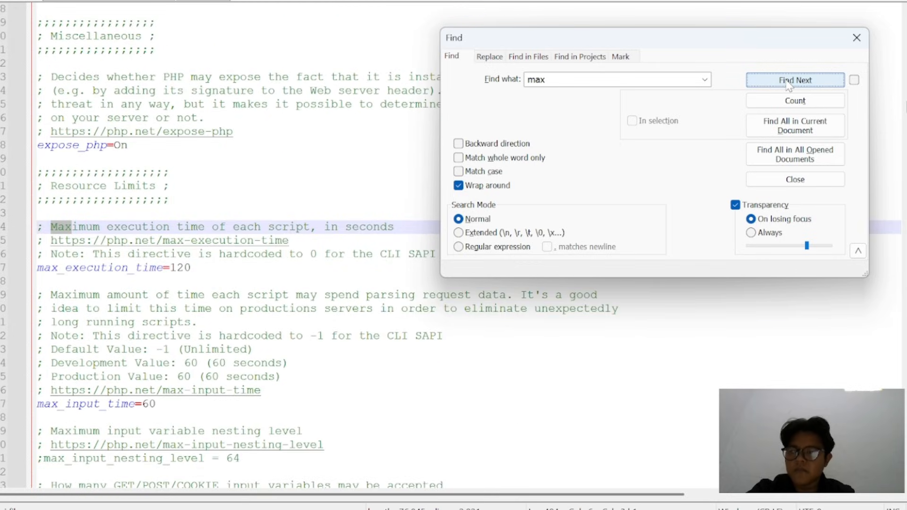
# Continue through the "max" matches past the Resource Limits section to post_max_size and set its value to 65M
pyautogui.click(788, 82)
pyautogui.click(788, 83)
pyautogui.click(787, 83)
pyautogui.click(787, 83)
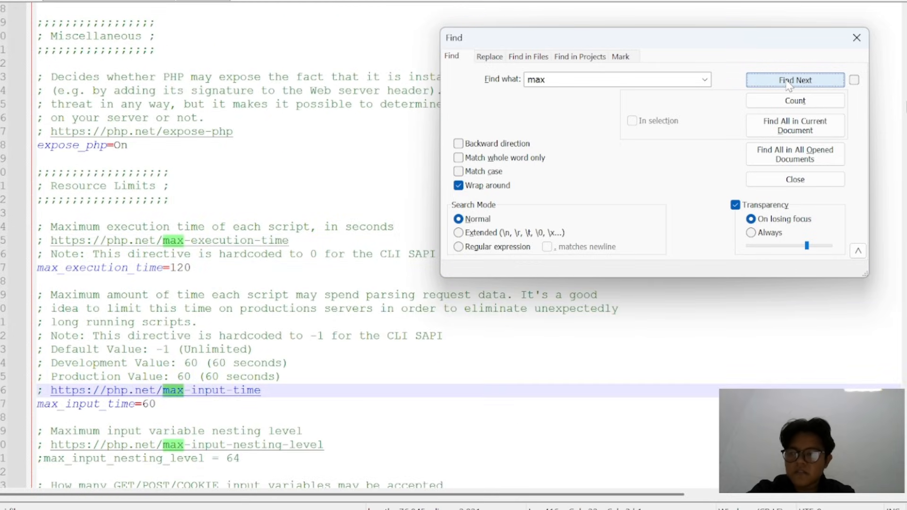
pyautogui.click(788, 83)
pyautogui.click(787, 82)
pyautogui.click(788, 82)
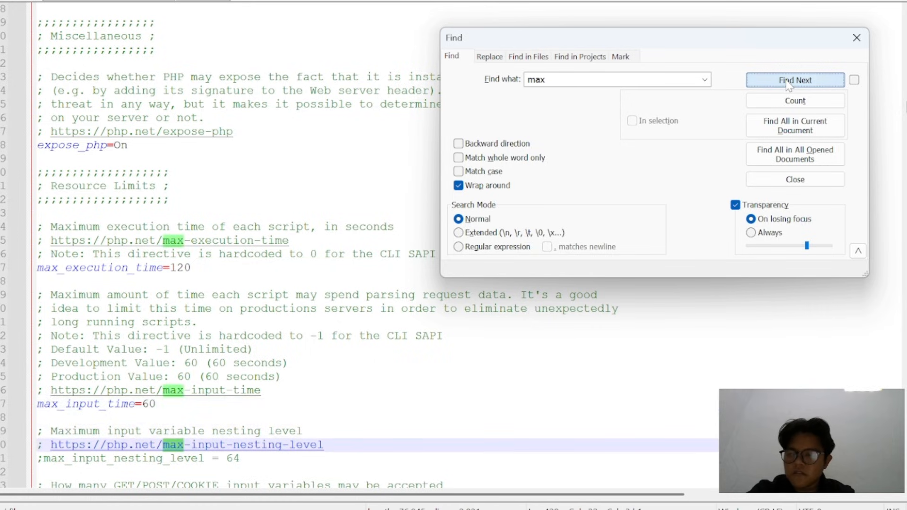
pyautogui.click(787, 82)
pyautogui.click(788, 82)
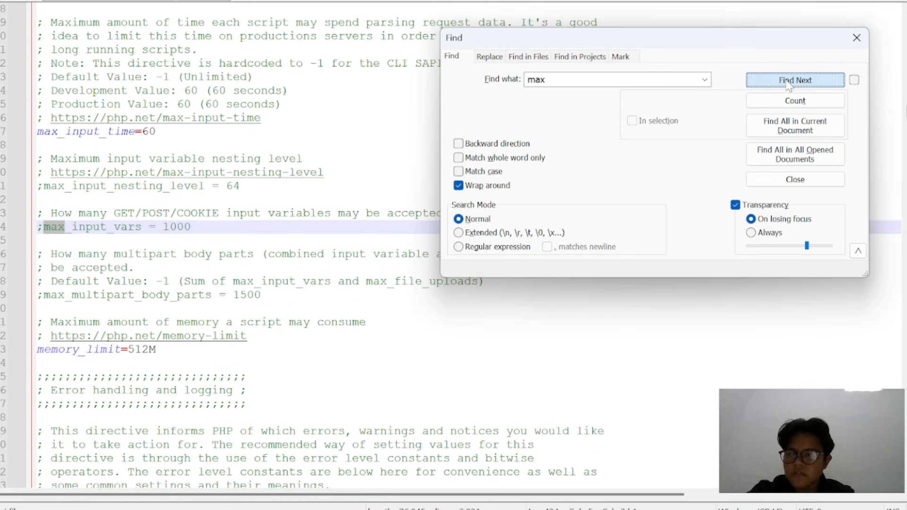
pyautogui.click(788, 83)
pyautogui.click(787, 83)
pyautogui.click(787, 83)
pyautogui.click(787, 83)
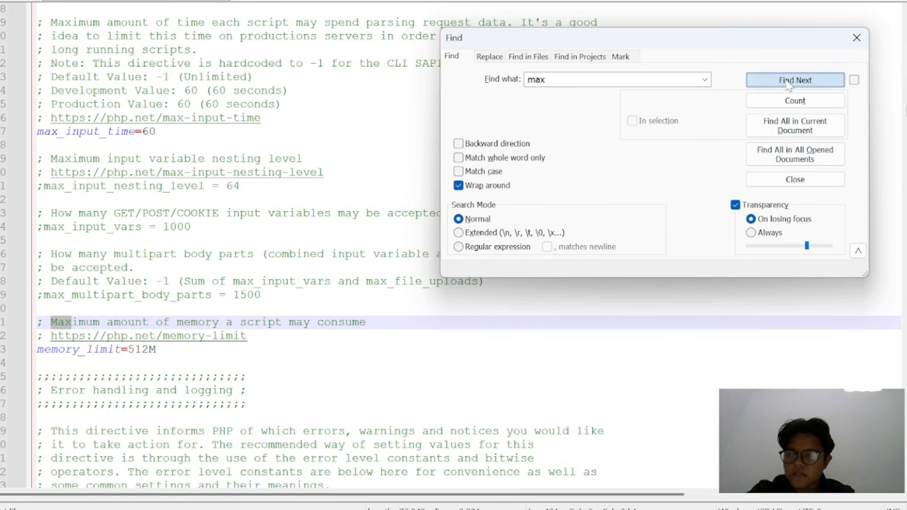
pyautogui.click(787, 82)
pyautogui.click(787, 83)
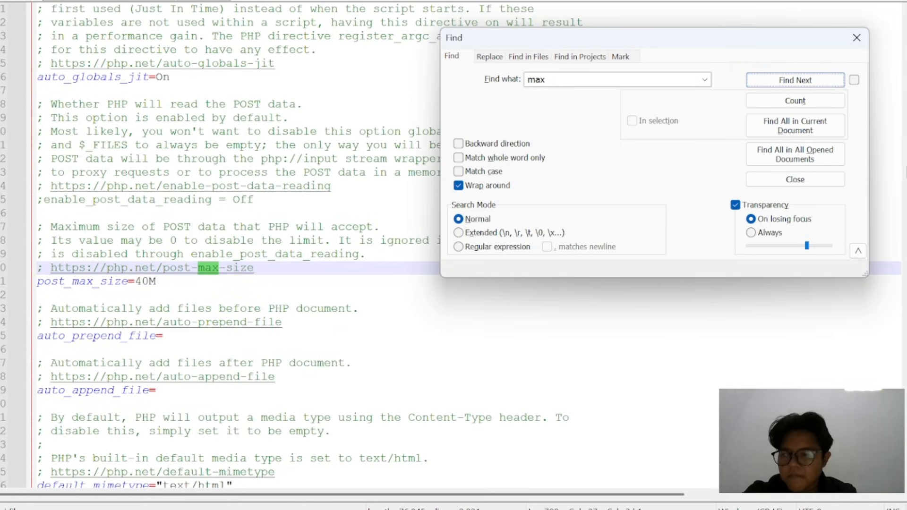
pyautogui.click(149, 281)
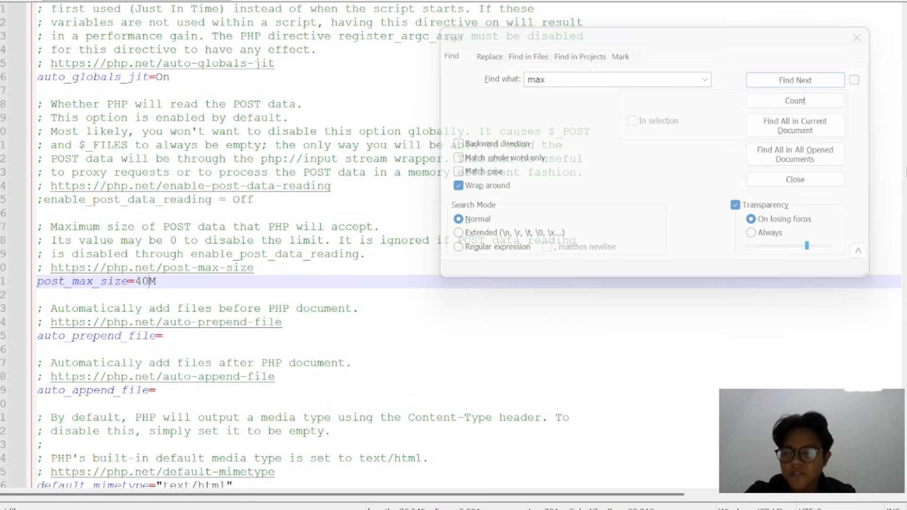
pyautogui.press('BackSpace')
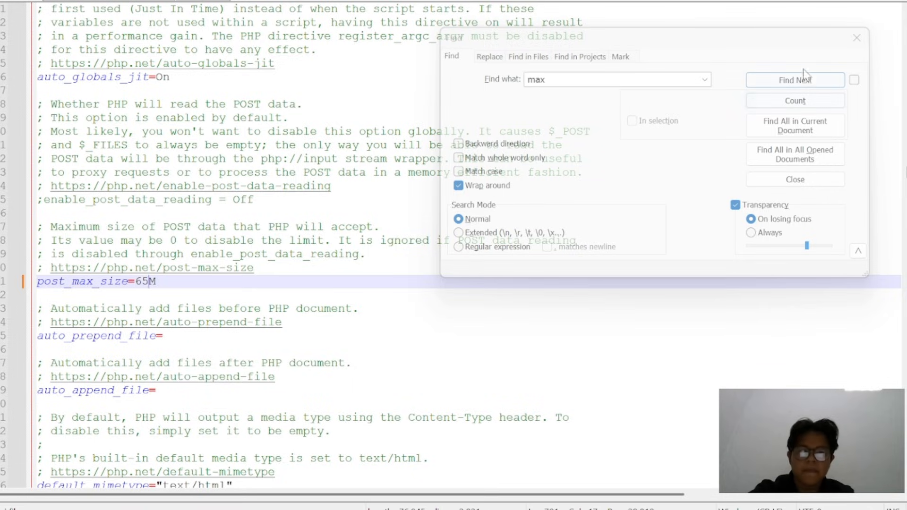
# Find the upload_max_filesize setting under File Uploads, set it to 65M, and save the php.ini file with the search closed
pyautogui.click(797, 81)
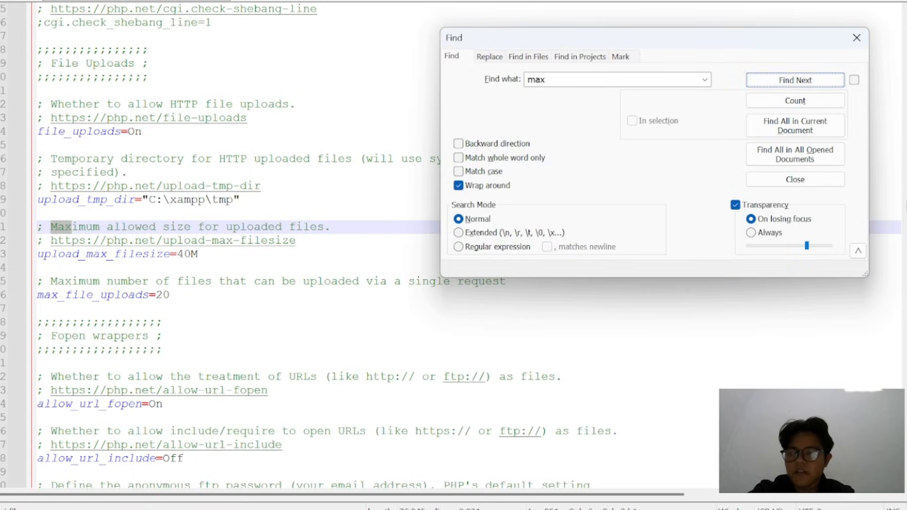
pyautogui.click(191, 254)
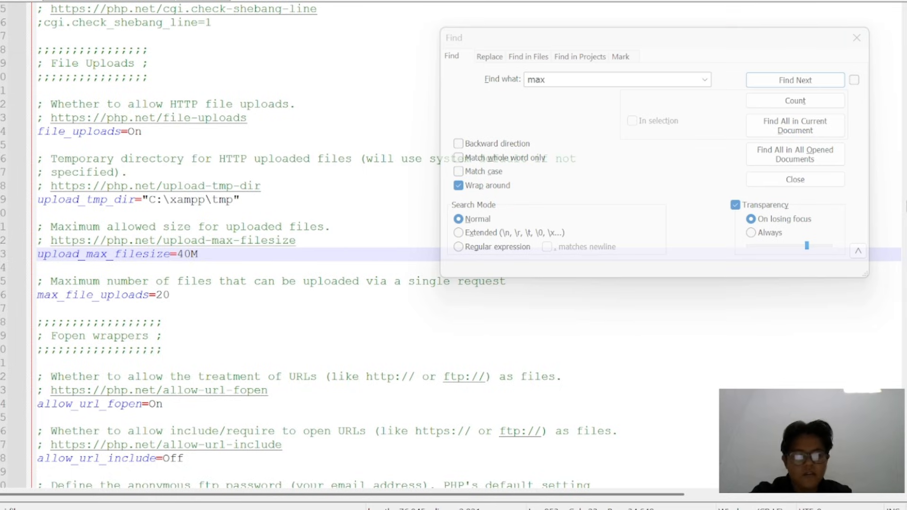
pyautogui.press('BackSpace')
pyautogui.press('BackSpace')
pyautogui.write('65')
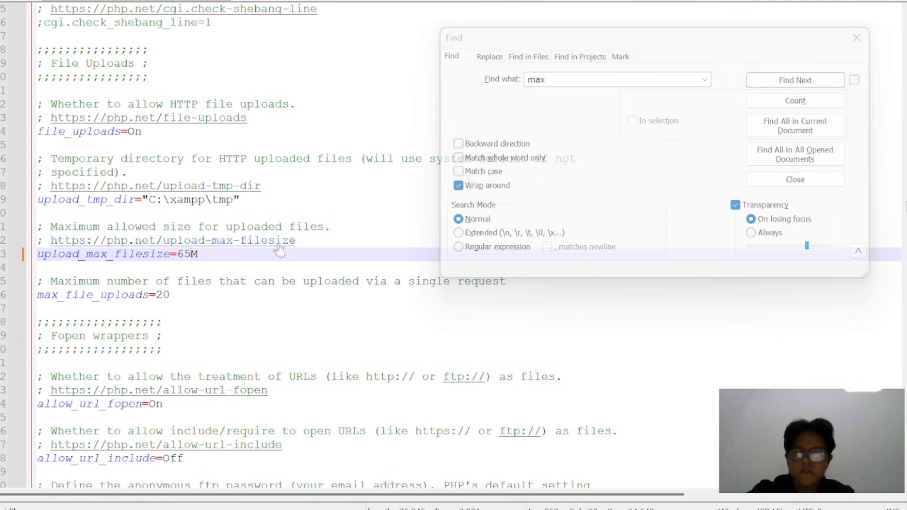
pyautogui.click(240, 281)
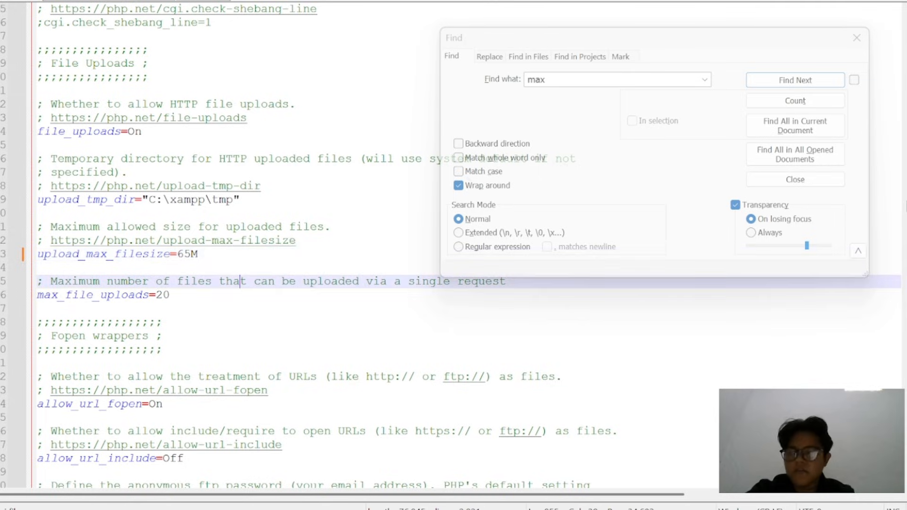
pyautogui.click(858, 39)
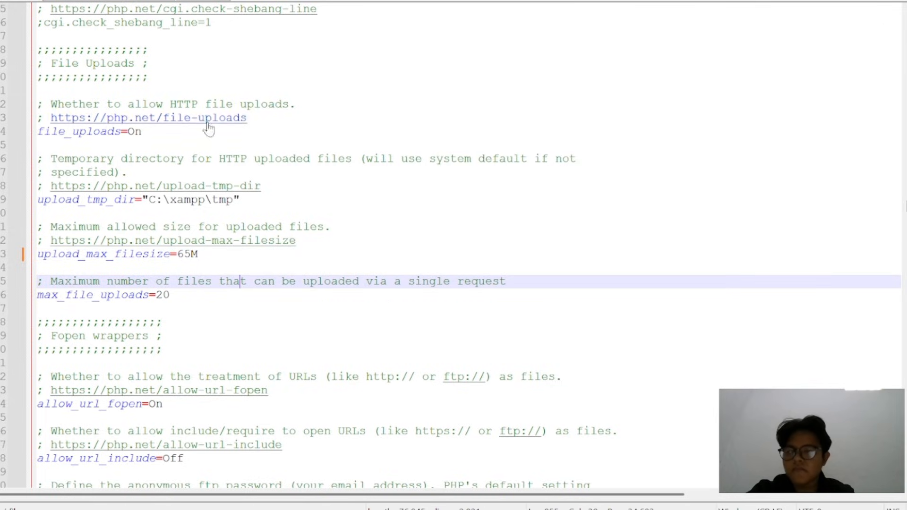
pyautogui.hotkey('ctrl', 's')
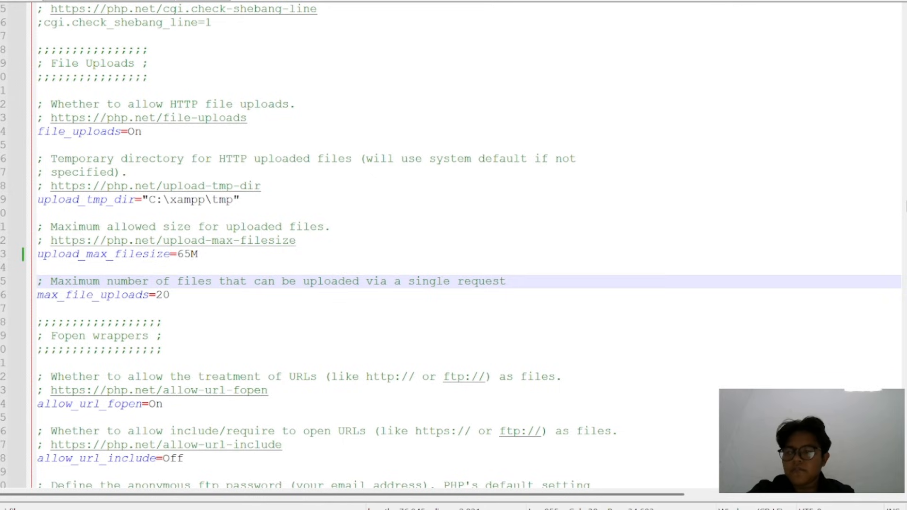
# Switch to the XAMPP Control Panel, restart both Apache and MySQL, and minimize the control panel
pyautogui.moveTo(576, 501)
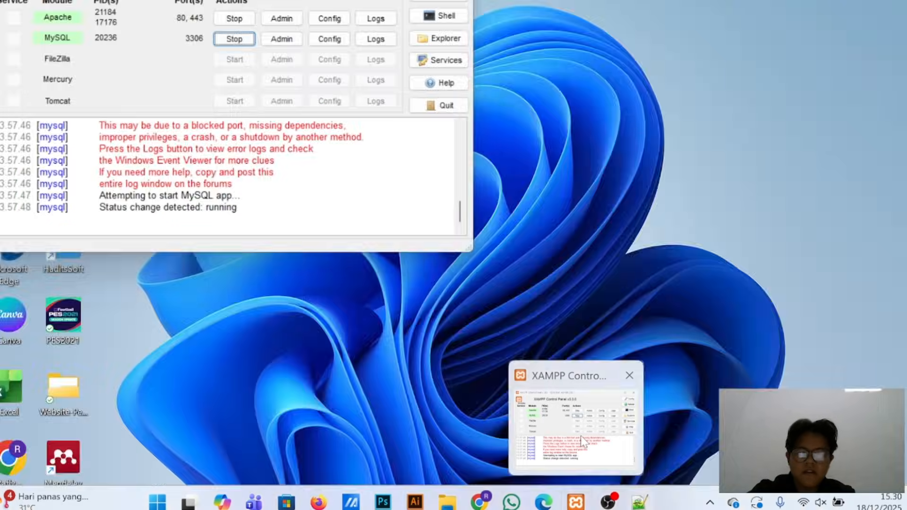
pyautogui.click(580, 435)
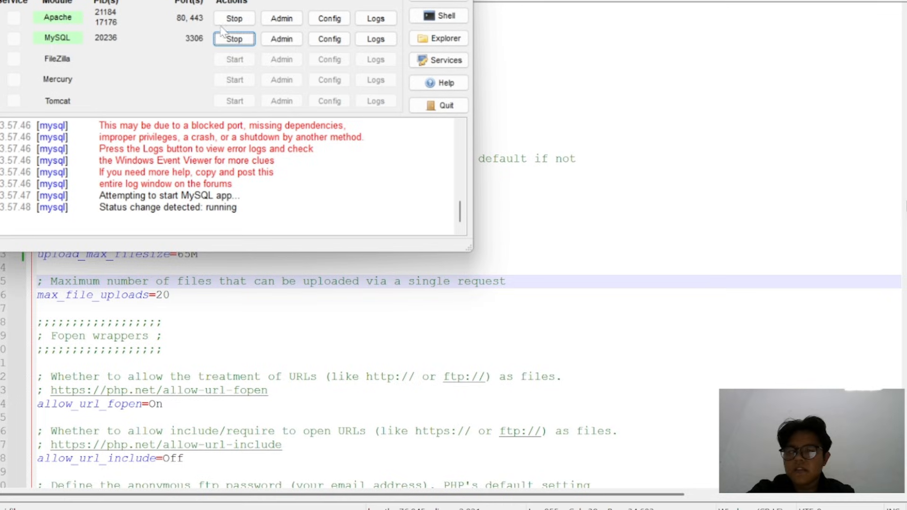
pyautogui.click(234, 18)
pyautogui.click(230, 38)
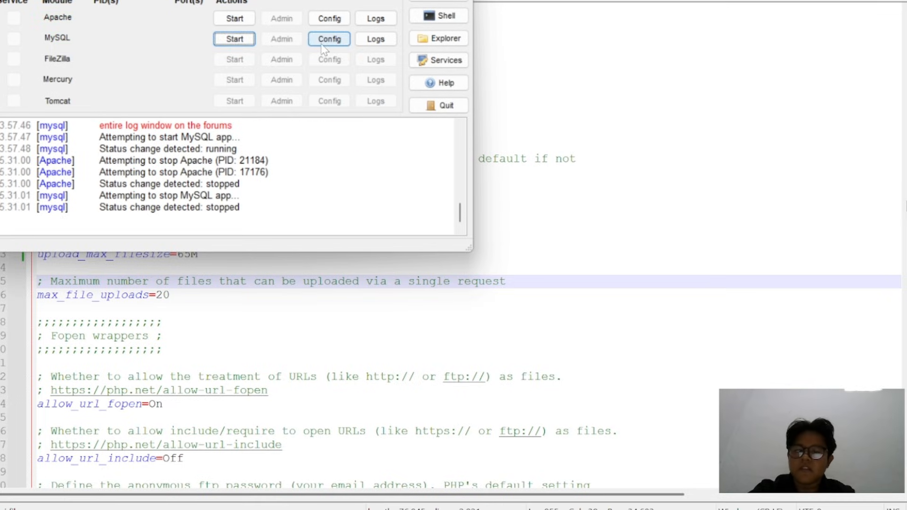
pyautogui.click(238, 19)
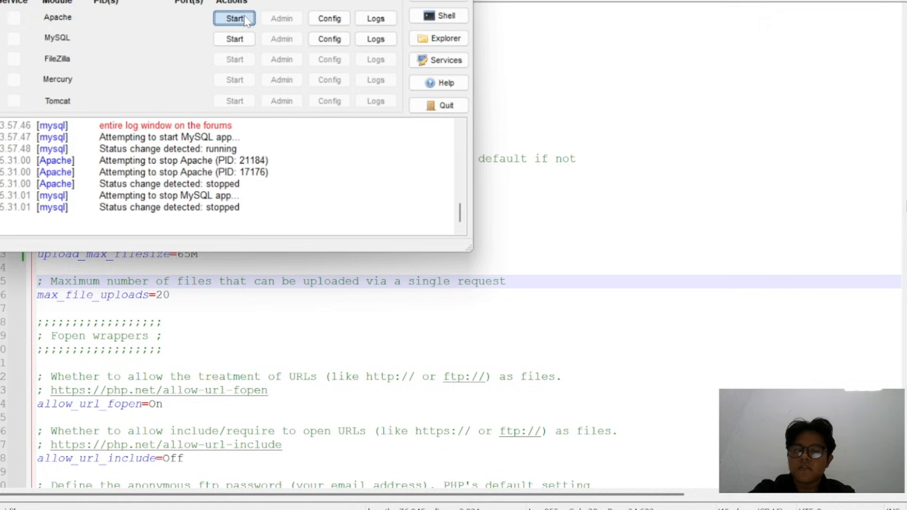
pyautogui.click(234, 39)
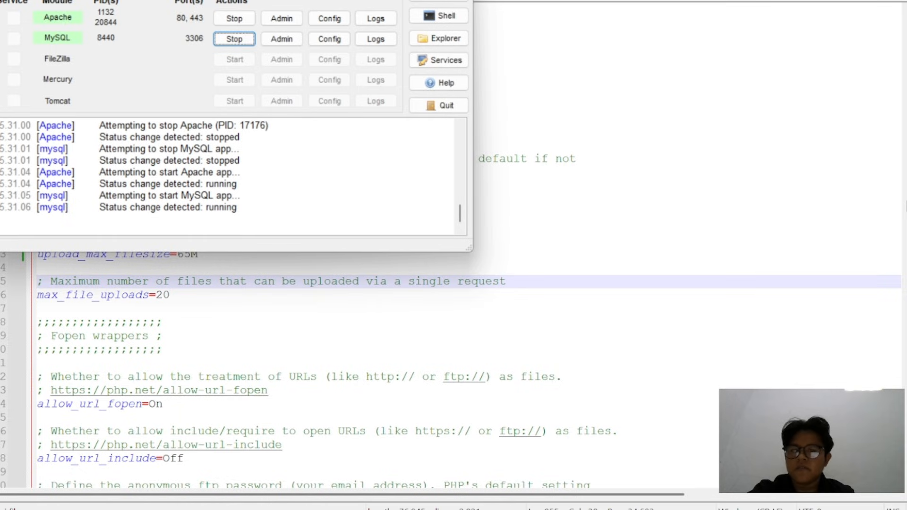
pyautogui.click(391, 0)
# Switch to Omeka in Chrome, reload the Add an Item page, check the maximum file size under Files, and return to Dublin Core
pyautogui.moveTo(481, 506)
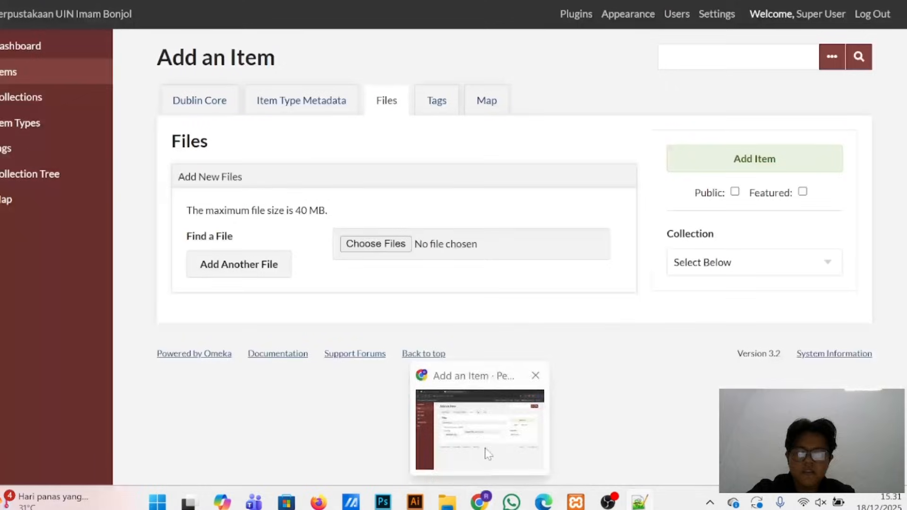
pyautogui.click(484, 446)
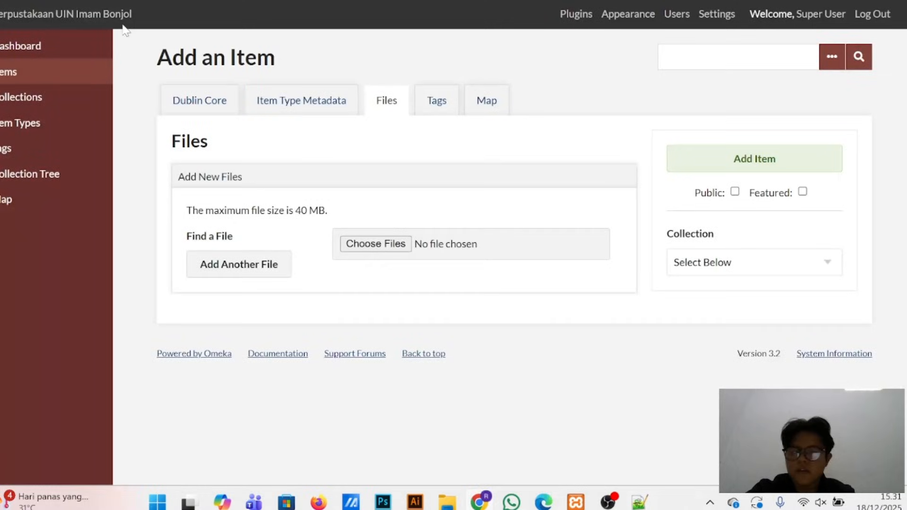
pyautogui.press('F5')
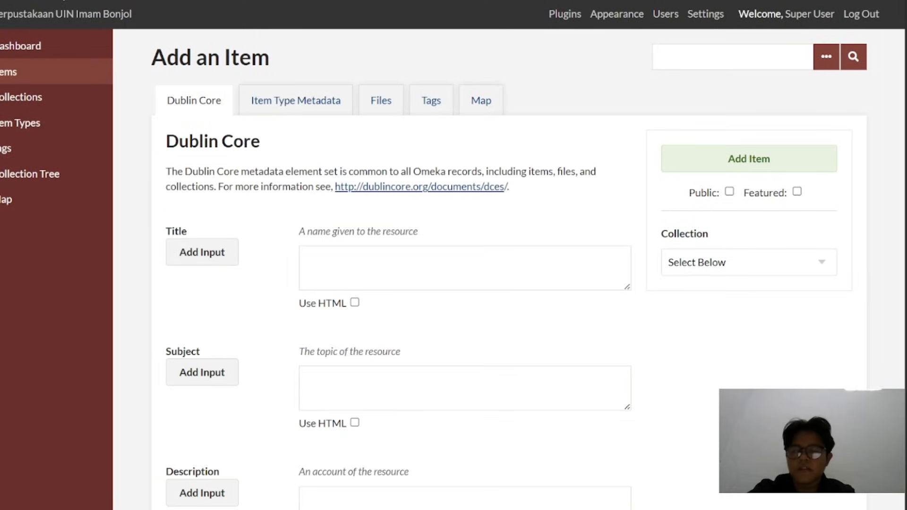
pyautogui.click(314, 110)
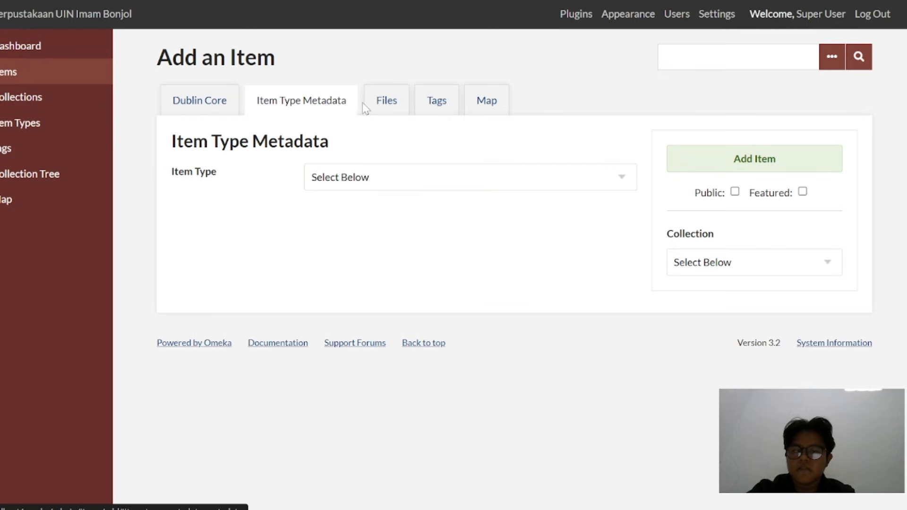
pyautogui.click(375, 106)
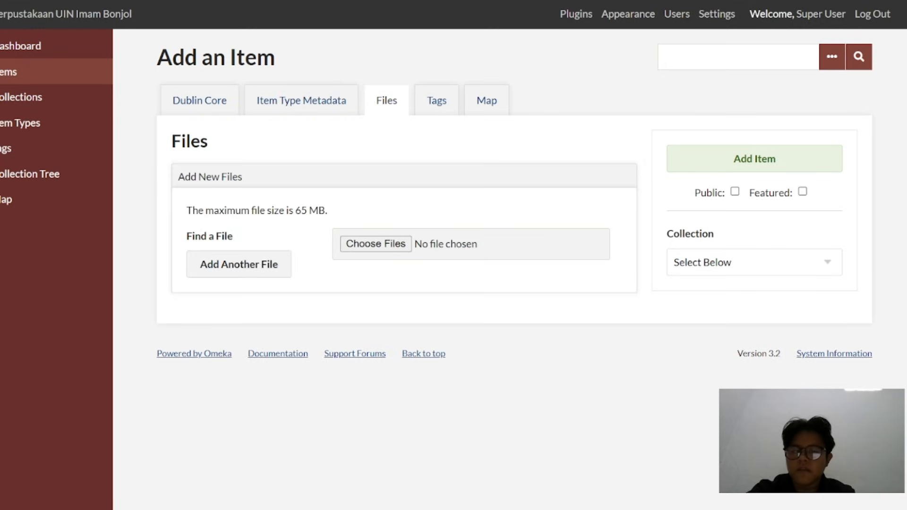
pyautogui.click(221, 117)
# Switch to File Explorer and open the APLIKASI OMEKA folder inside Unduhan
pyautogui.moveTo(493, 505)
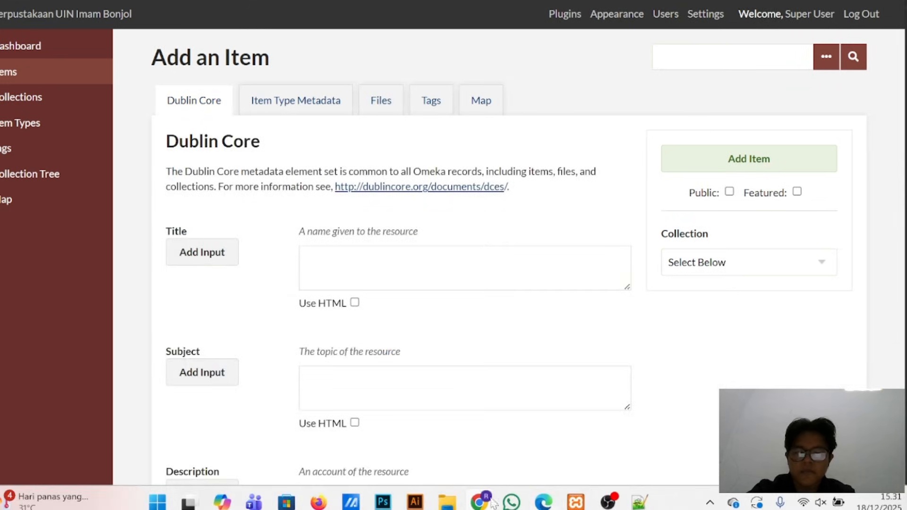
pyautogui.moveTo(447, 502)
pyautogui.click(456, 440)
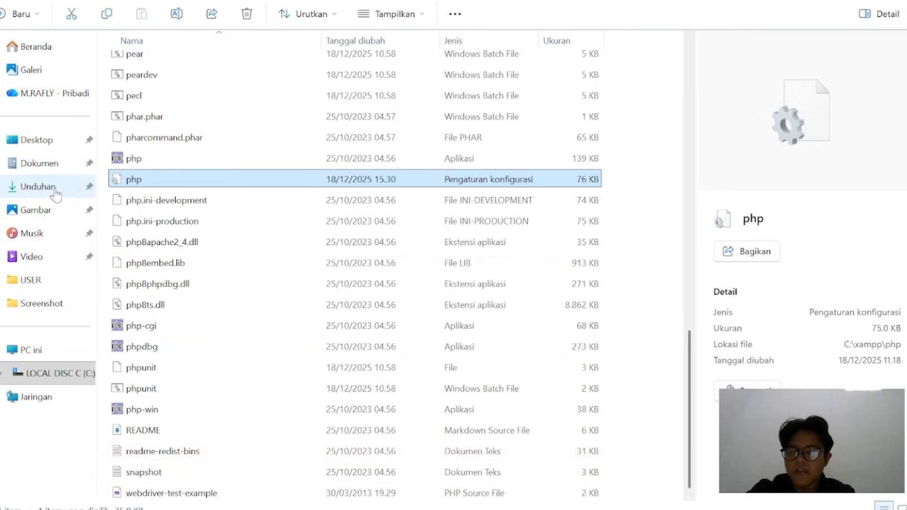
pyautogui.click(38, 187)
pyautogui.doubleClick(231, 70)
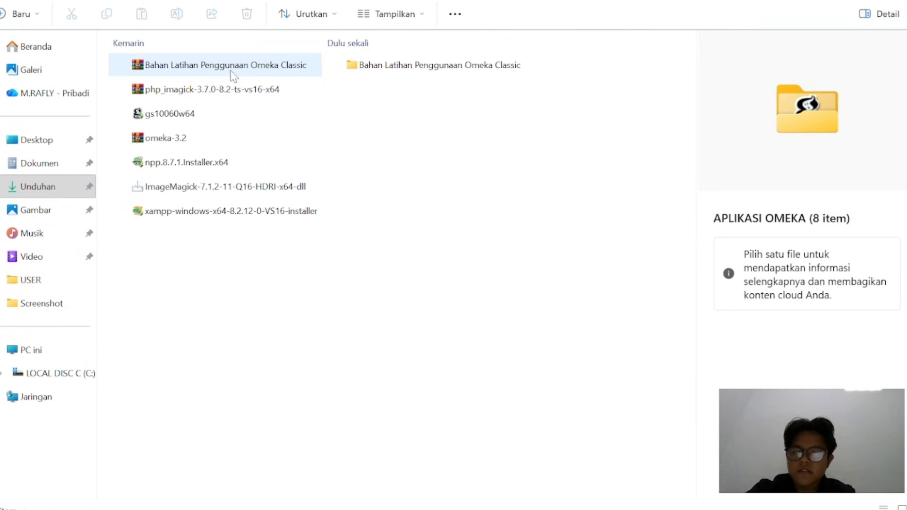
# Open the Metadata Video PDF from the Video folder under Bahan Latihan Penggunaan Omeka Classic, File Item Digital
pyautogui.doubleClick(401, 71)
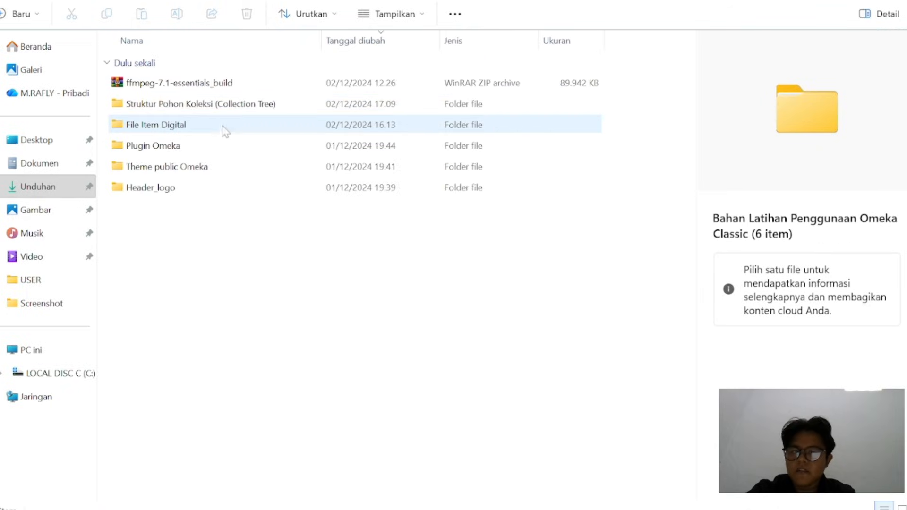
pyautogui.doubleClick(224, 131)
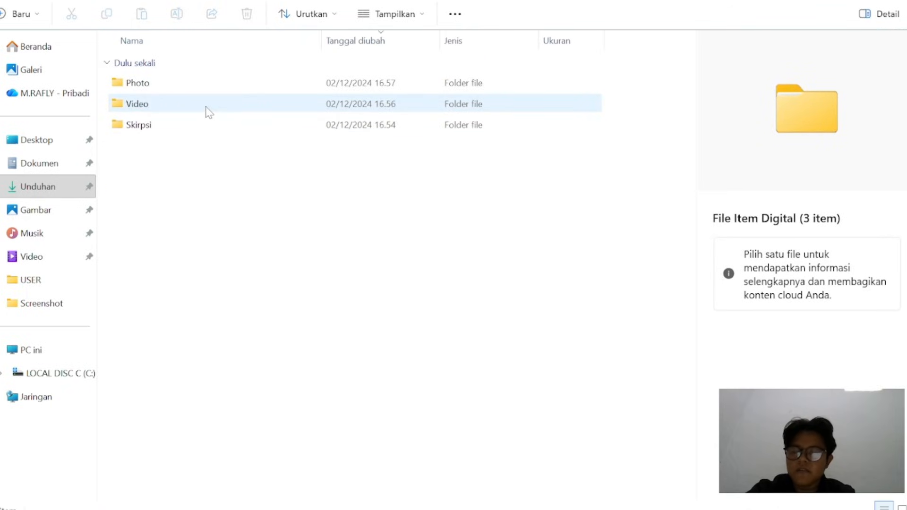
pyautogui.doubleClick(206, 109)
pyautogui.click(212, 87)
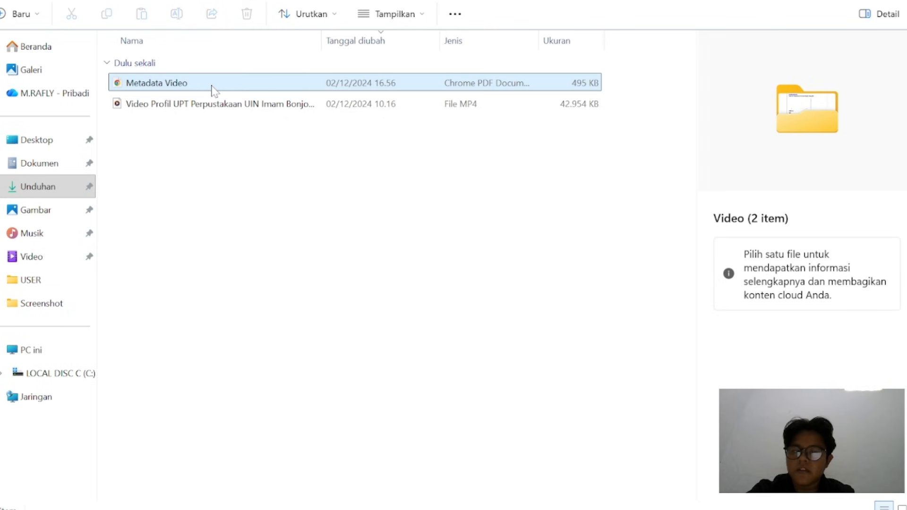
pyautogui.doubleClick(212, 85)
# Copy the title "Profil UPT Perpustakaan UIN Imam Bonjol Padang 2023" from the PDF into the new Omeka item's Title field
pyautogui.scroll(-5, 450, 270)
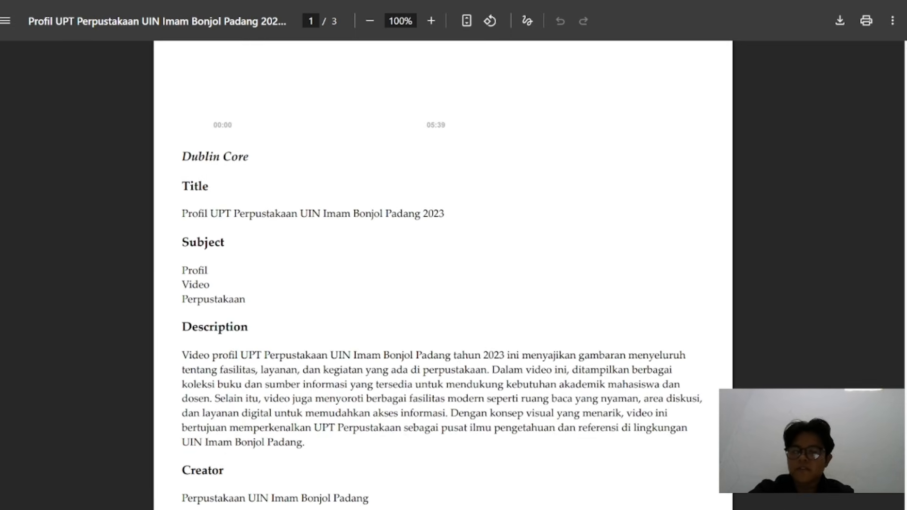
pyautogui.moveTo(182, 213); pyautogui.dragTo(446, 214)
pyautogui.hotkey('ctrl', 'c')
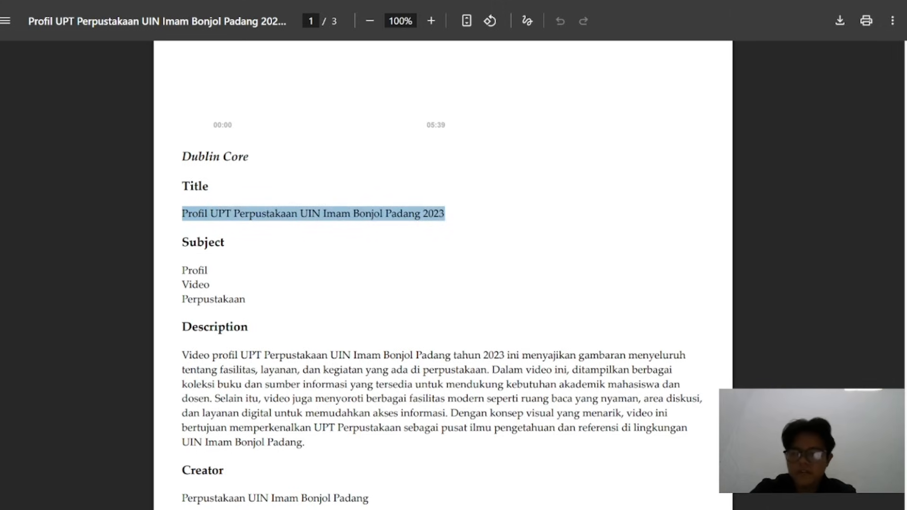
pyautogui.hotkey('ctrl', 'shift', 'Tab')
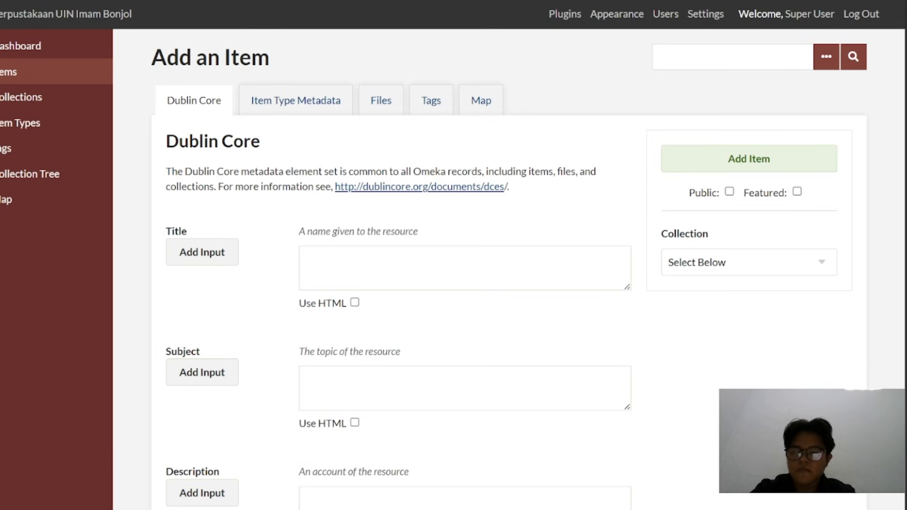
pyautogui.click(465, 268)
pyautogui.hotkey('ctrl', 'v')
# Check the subjects in the metadata PDF and enter Profil as the new item's first Subject
pyautogui.scroll(-3, 384, 328)
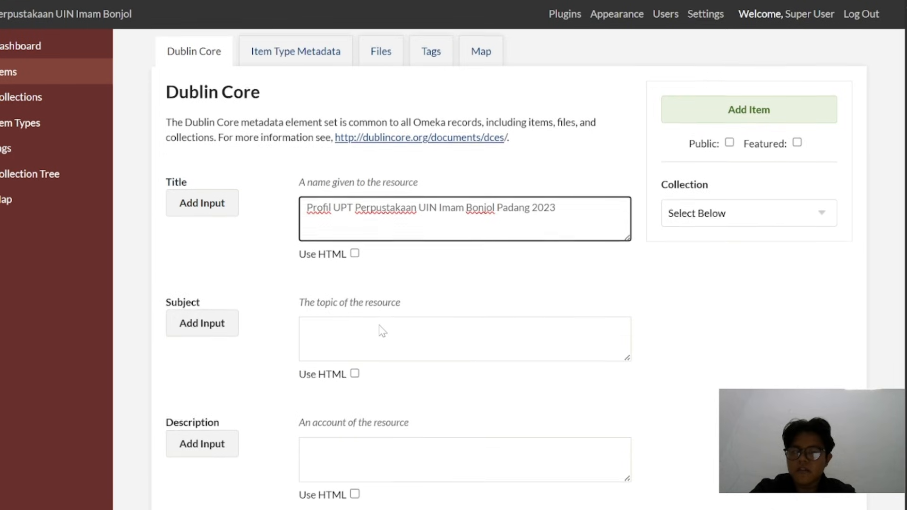
pyautogui.hotkey('ctrl', 'Tab')
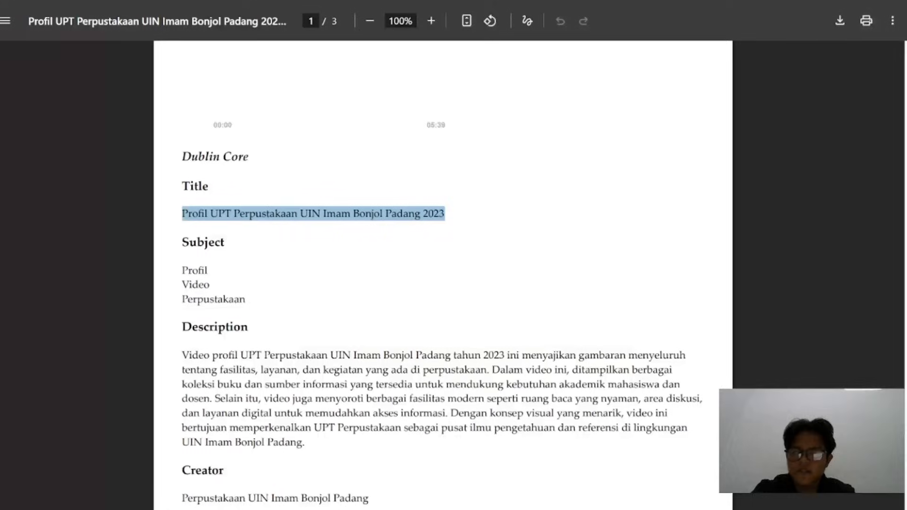
pyautogui.hotkey('ctrl', 'shift', 'Tab')
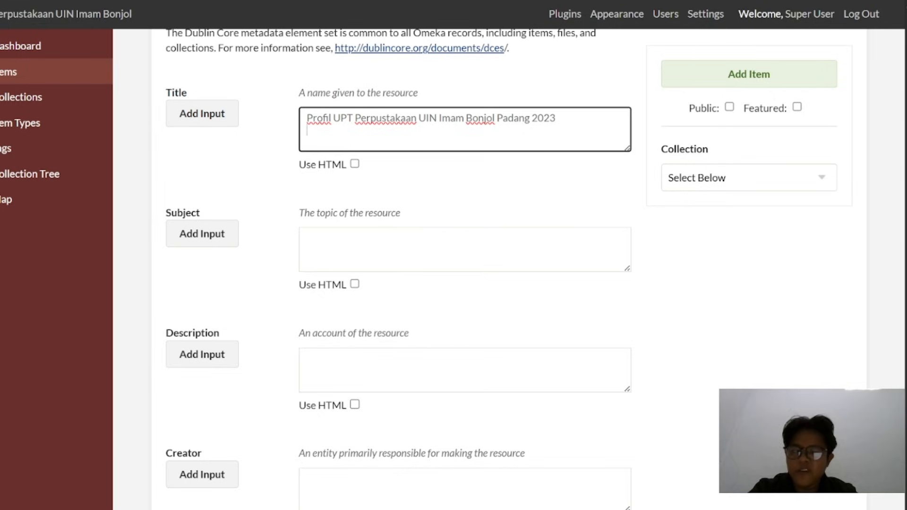
pyautogui.click(384, 249)
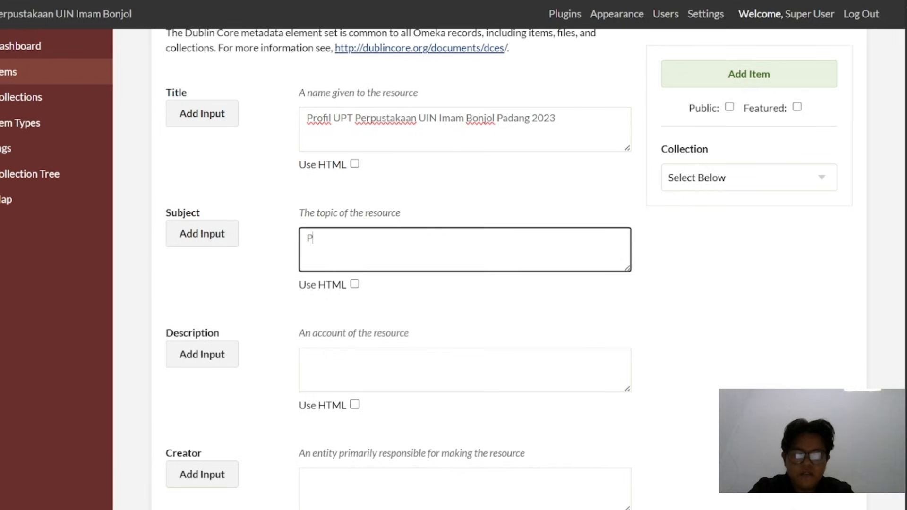
pyautogui.write('Profil')
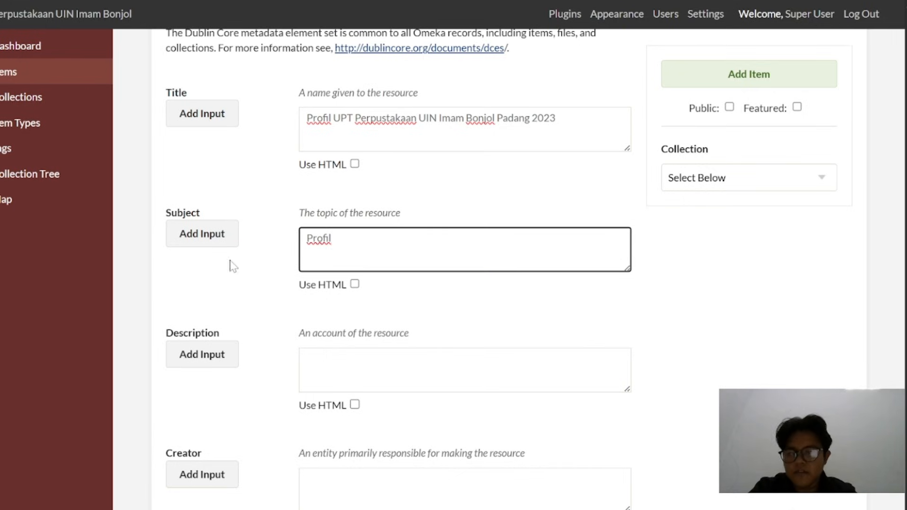
# Add two more Subject entries to the item, Video and Perpustakaan
pyautogui.click(221, 245)
pyautogui.click(385, 371)
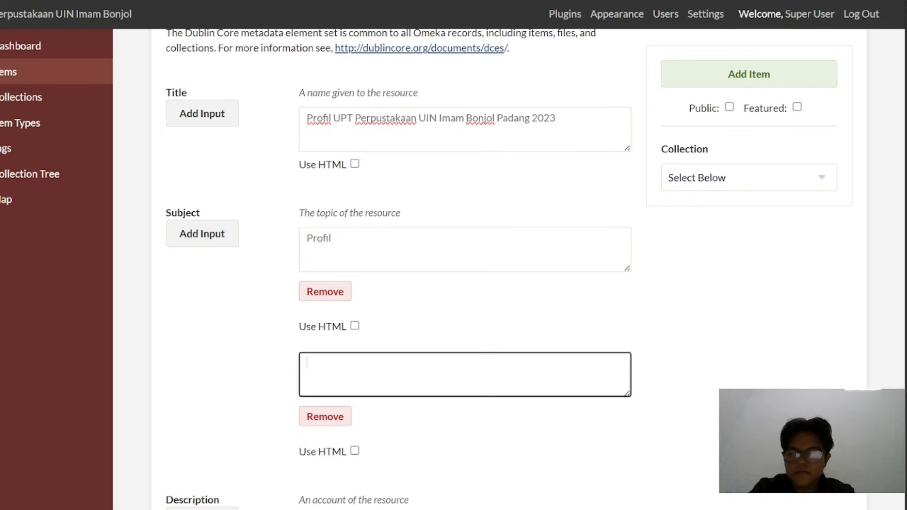
pyautogui.write('Vido')
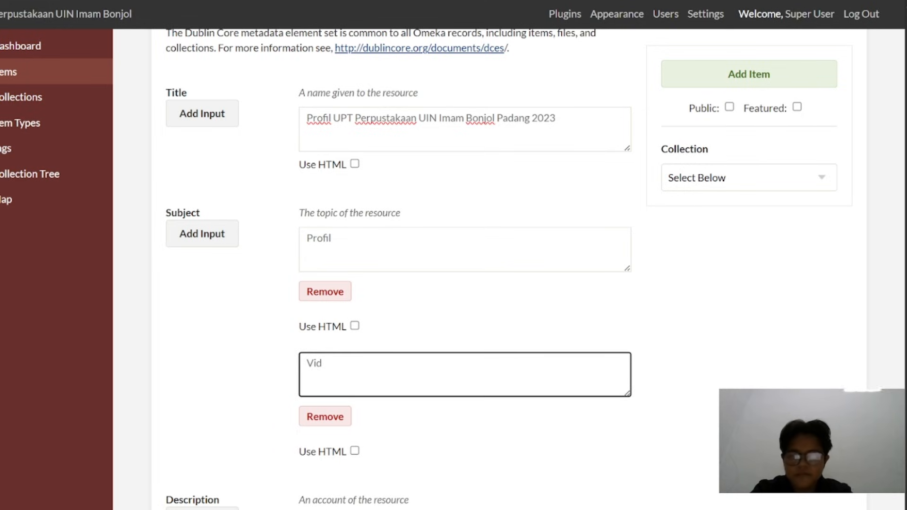
pyautogui.write('eo')
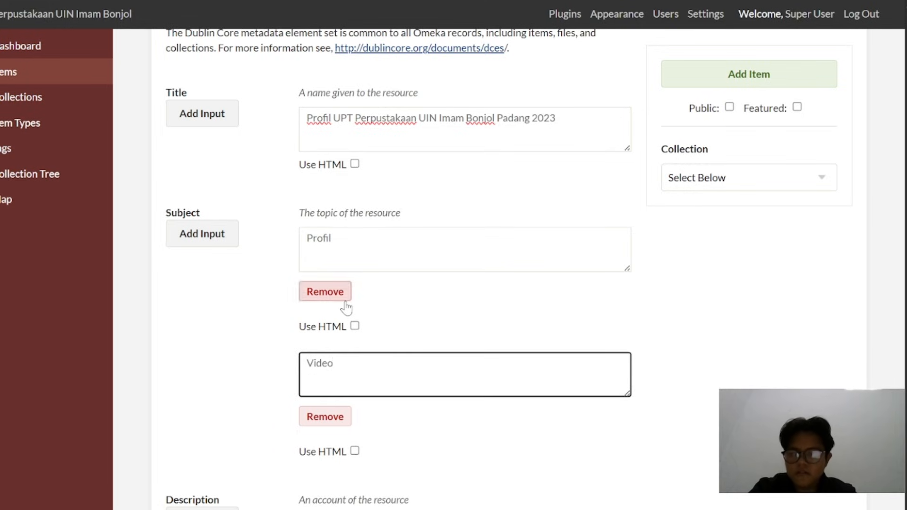
pyautogui.scroll(-3, 284, 236)
pyautogui.click(213, 110)
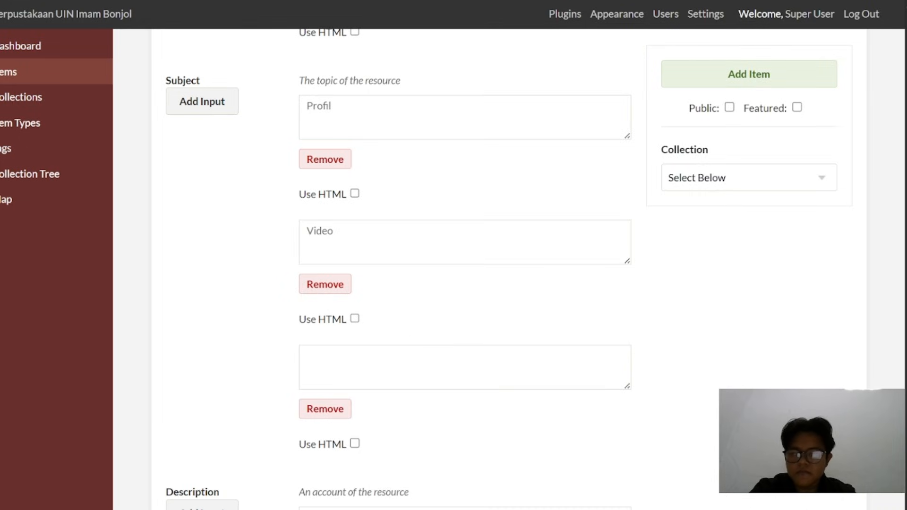
pyautogui.click(340, 364)
pyautogui.write('Perpustakaan')
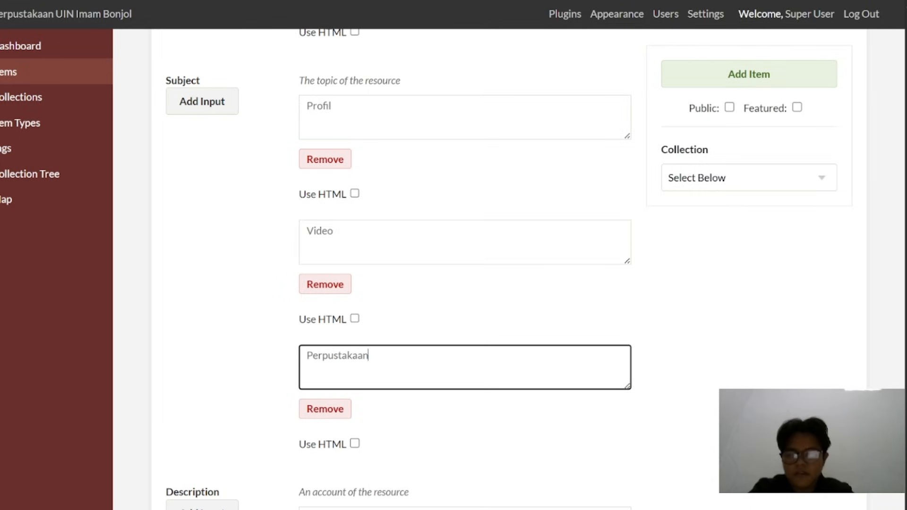
# Copy the full Description paragraph from the metadata PDF into the item's Description field in Omeka
pyautogui.scroll(-5, 345, 364)
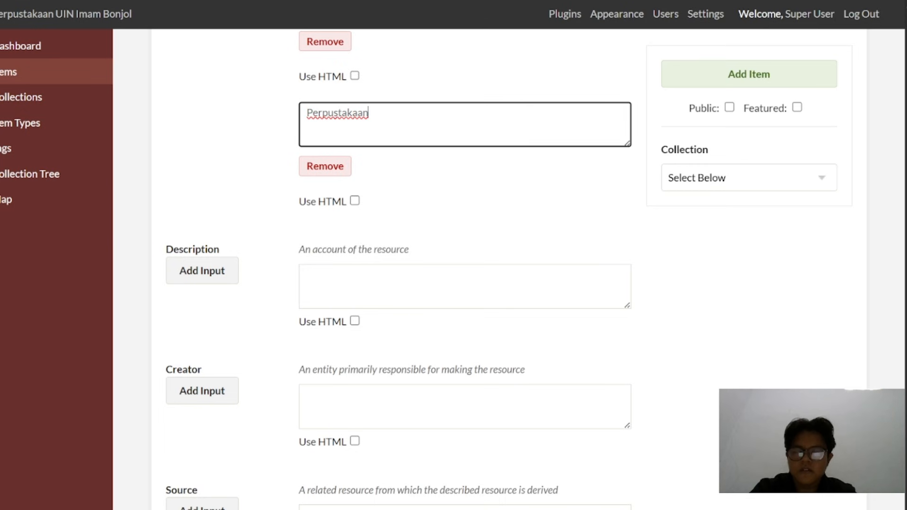
pyautogui.hotkey('alt', 'Tab')
pyautogui.scroll(-2, 287, 330)
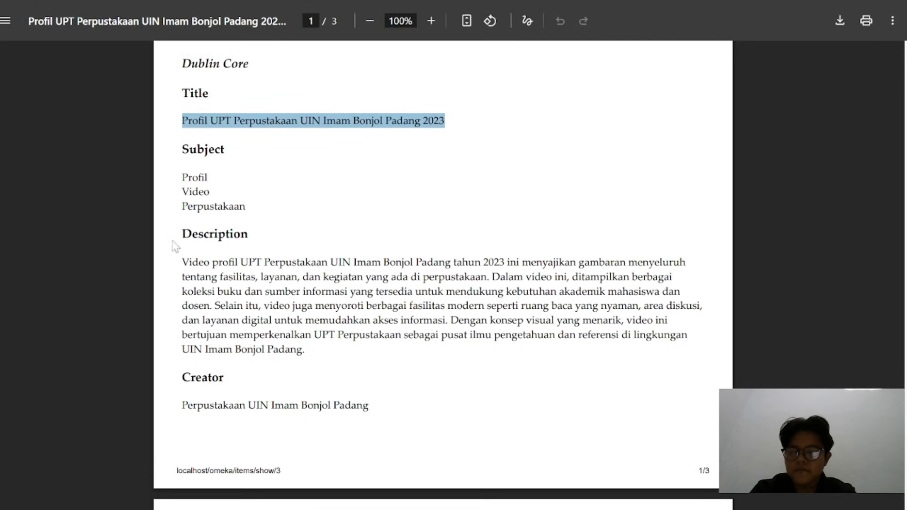
pyautogui.moveTo(182, 262); pyautogui.dragTo(686, 262)
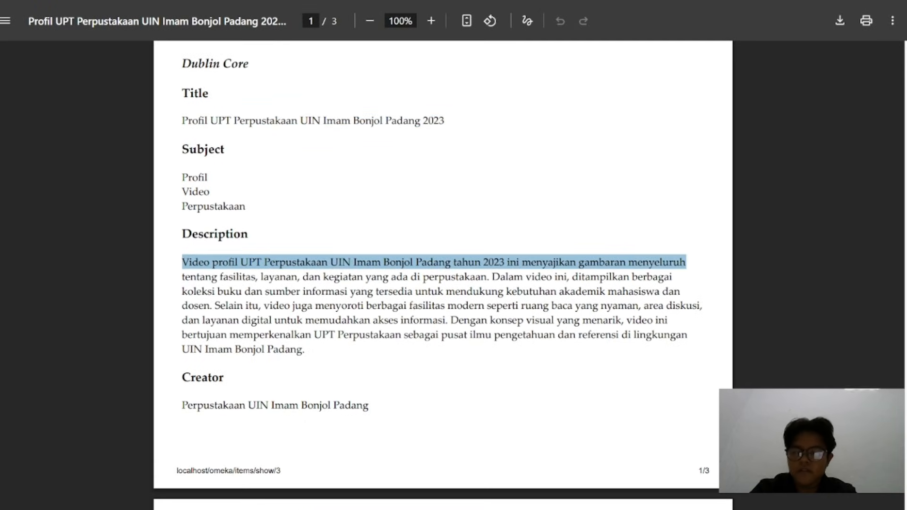
pyautogui.moveTo(306, 349); pyautogui.dragTo(182, 350)
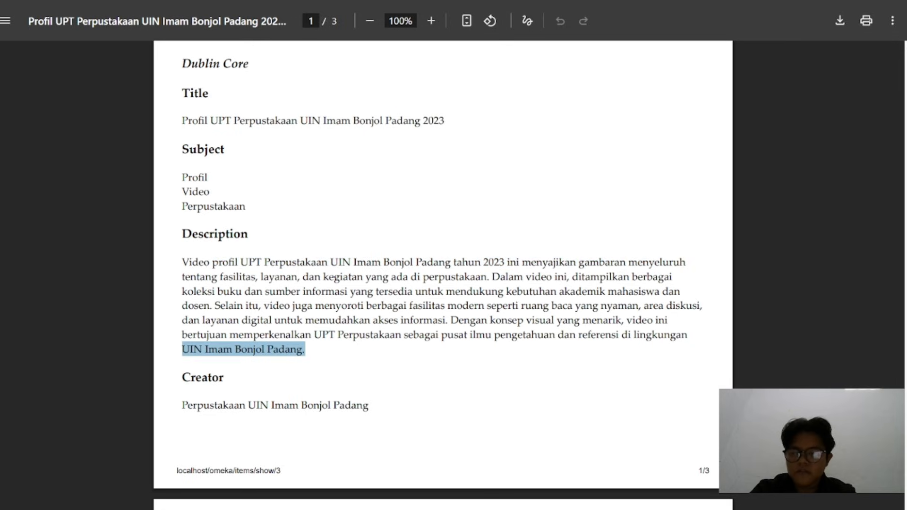
pyautogui.moveTo(182, 262); pyautogui.dragTo(307, 351)
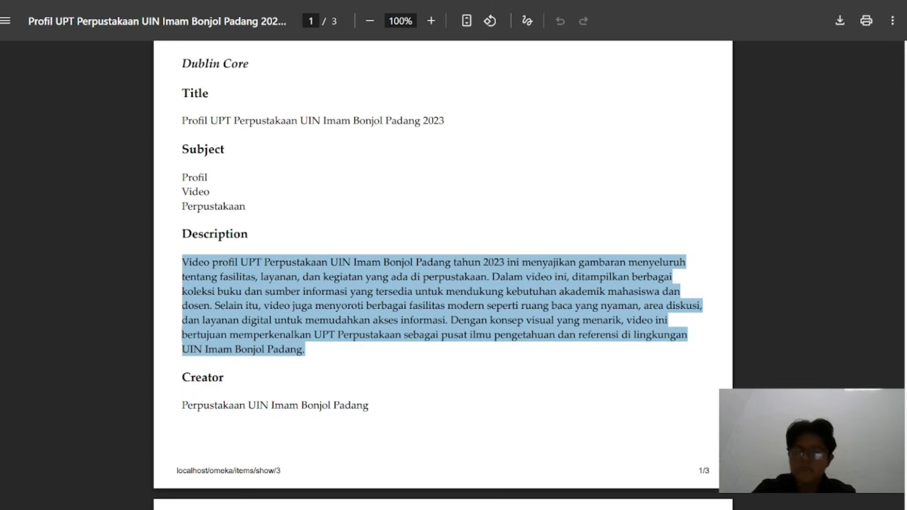
pyautogui.hotkey('ctrl', 'c')
pyautogui.hotkey('alt', 'Tab')
pyautogui.click(338, 270)
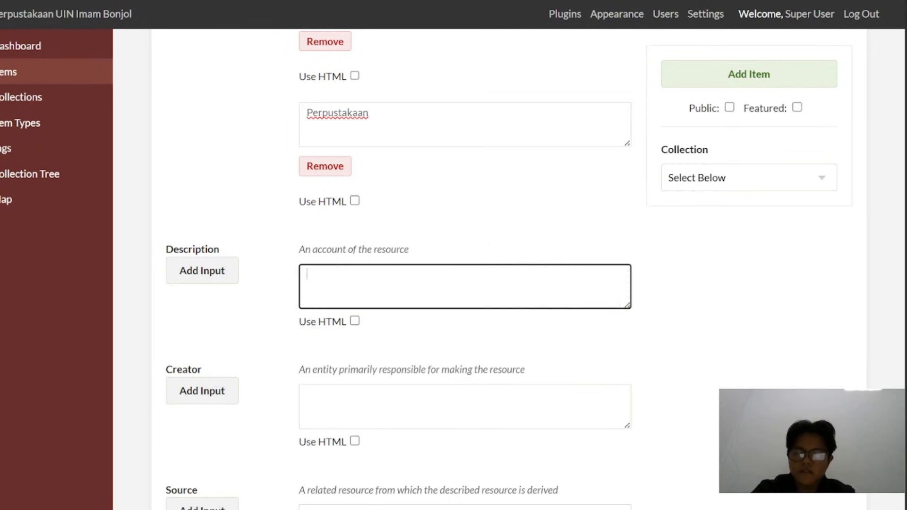
pyautogui.hotkey('ctrl', 'v')
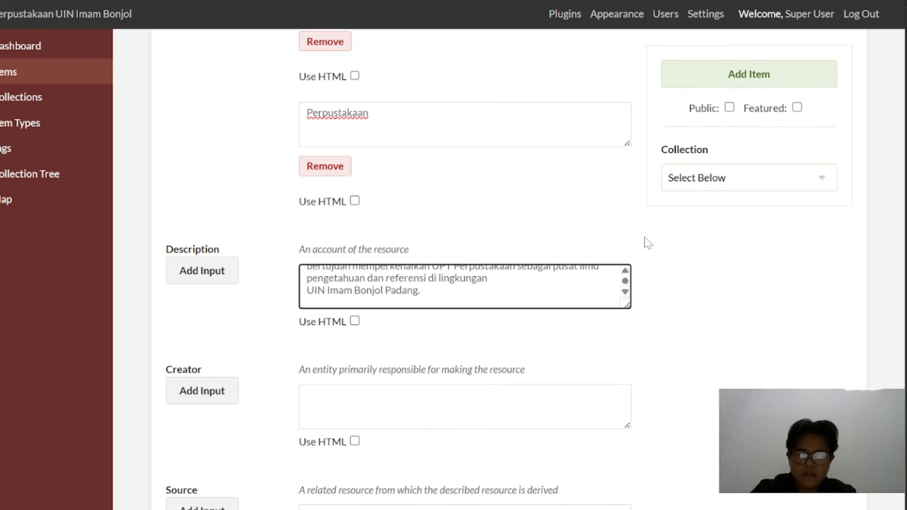
# Enlarge the Description box, remove the stray line breaks so the text forms one continuous paragraph, and shrink the box again
pyautogui.moveTo(628, 305); pyautogui.dragTo(723, 456)
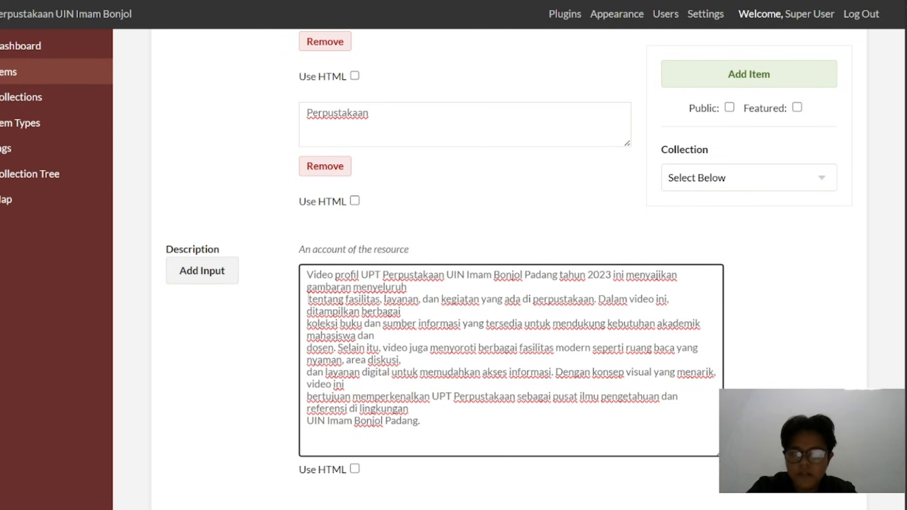
pyautogui.press('BackSpace')
pyautogui.press('BackSpace')
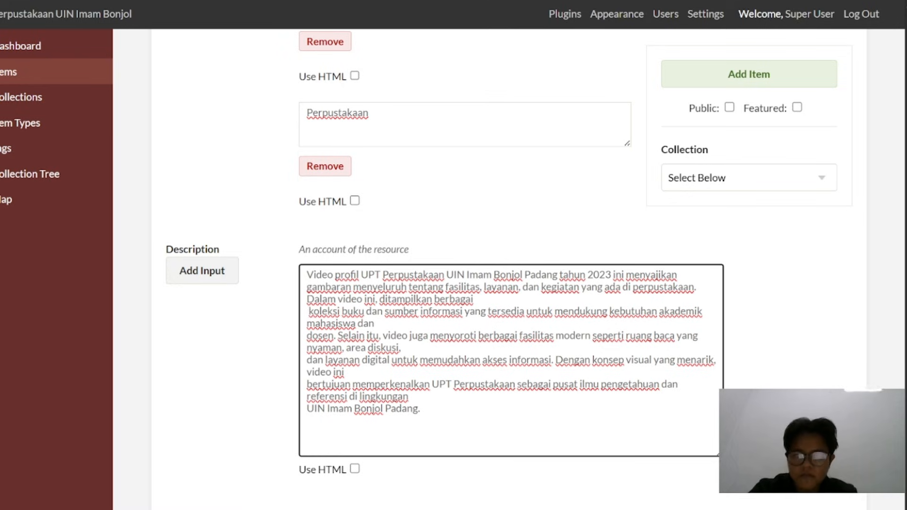
pyautogui.press('BackSpace')
pyautogui.press('BackSpace')
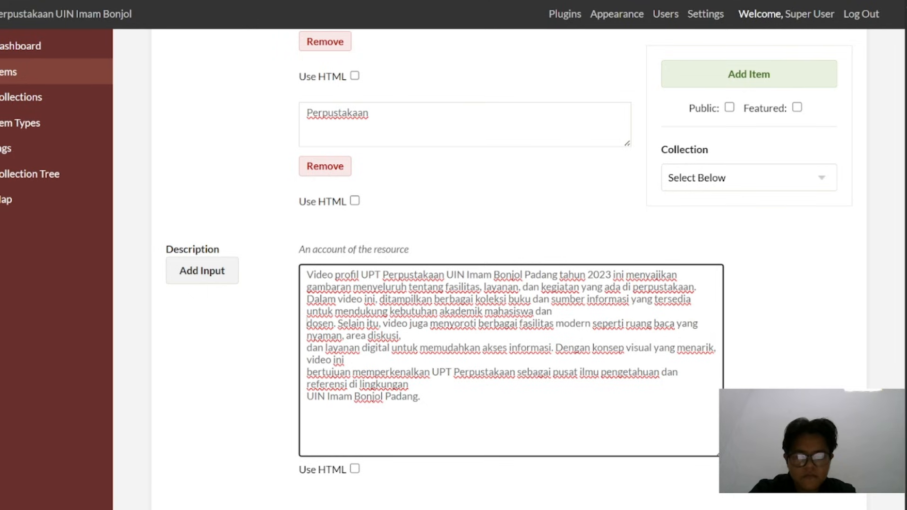
pyautogui.press('BackSpace')
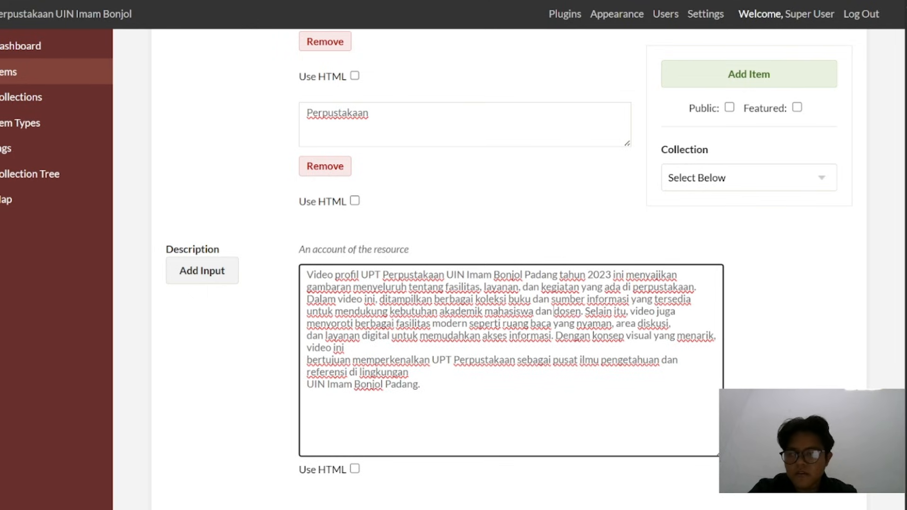
pyautogui.press('BackSpace')
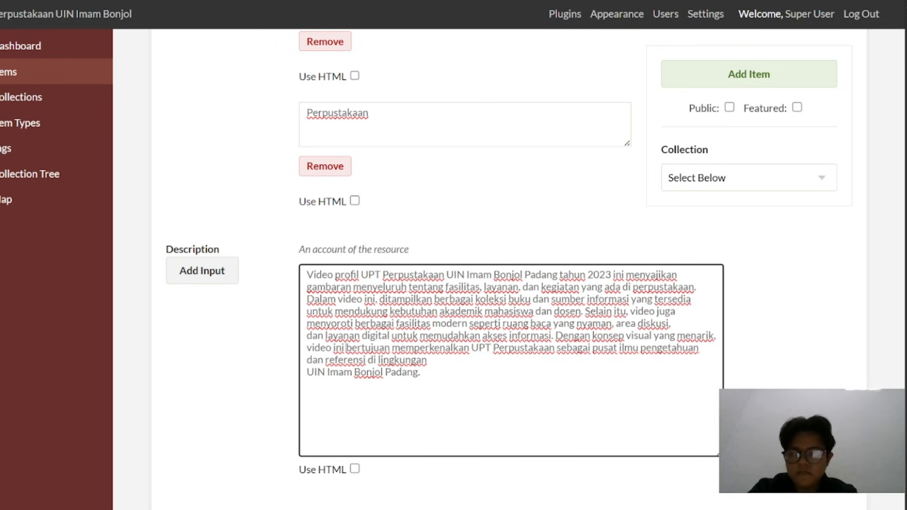
pyautogui.press('BackSpace')
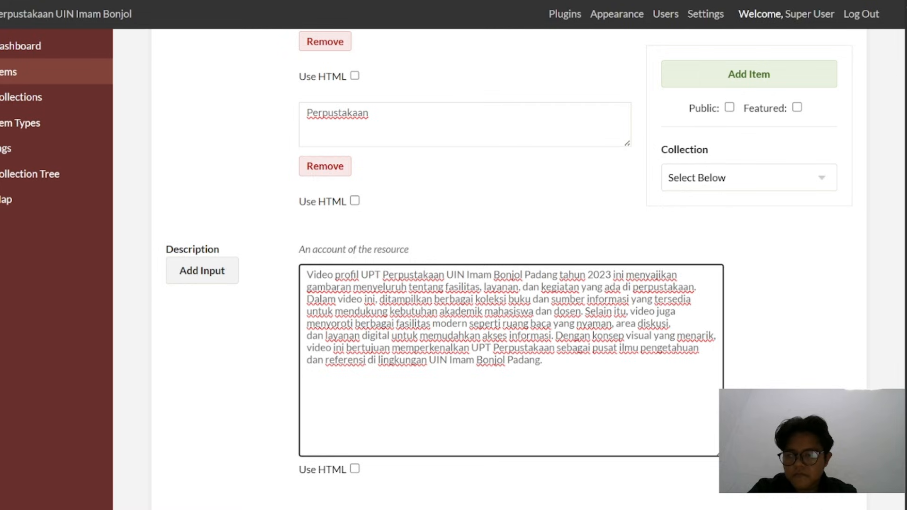
pyautogui.press('BackSpace')
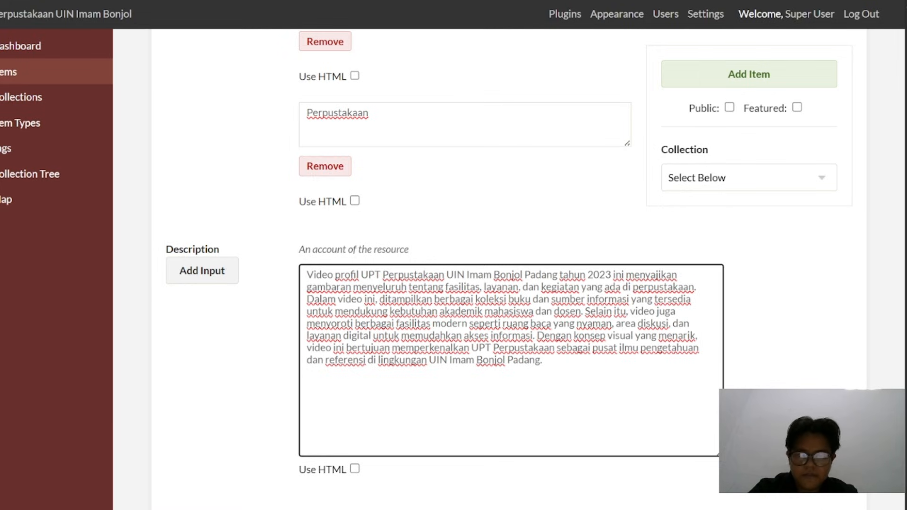
pyautogui.moveTo(716, 450); pyautogui.dragTo(654, 333)
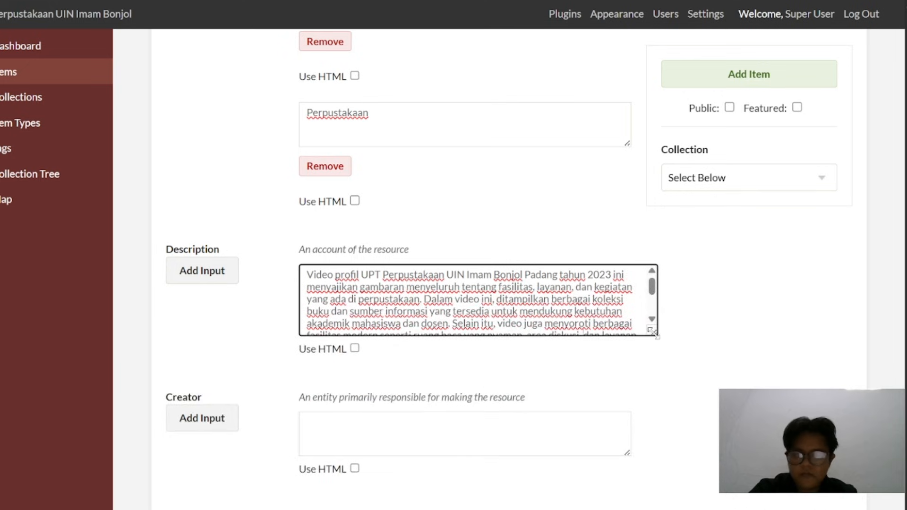
# Copy the creator "Perpustakaan UIN Imam Bonjol Padang" from the metadata PDF into the item's Creator field
pyautogui.scroll(-4, 436, 214)
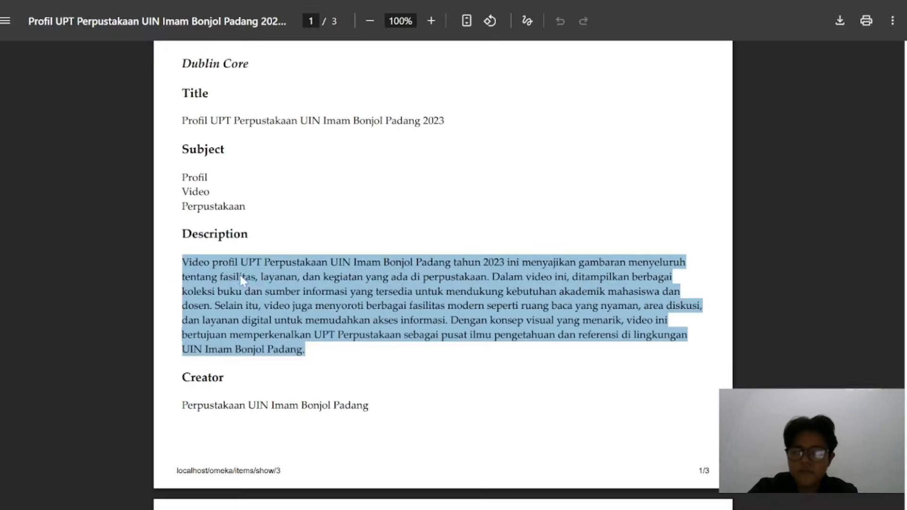
pyautogui.scroll(-5, 244, 281)
pyautogui.tripleClick(259, 187)
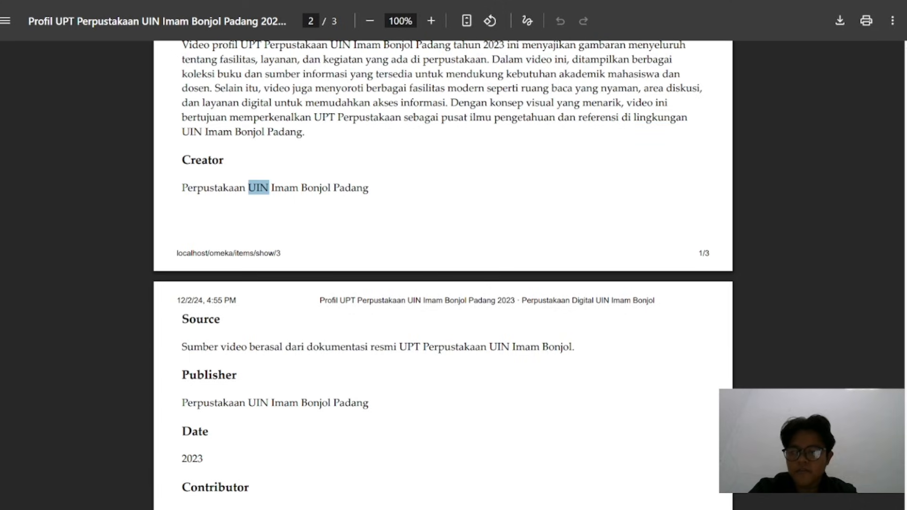
pyautogui.hotkey('alt', 'Tab')
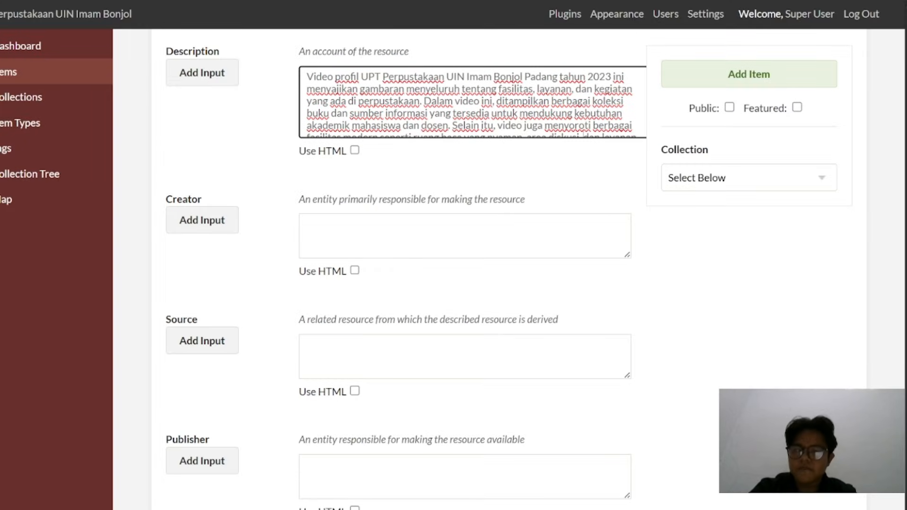
pyautogui.click(378, 235)
pyautogui.hotkey('ctrl', 'v')
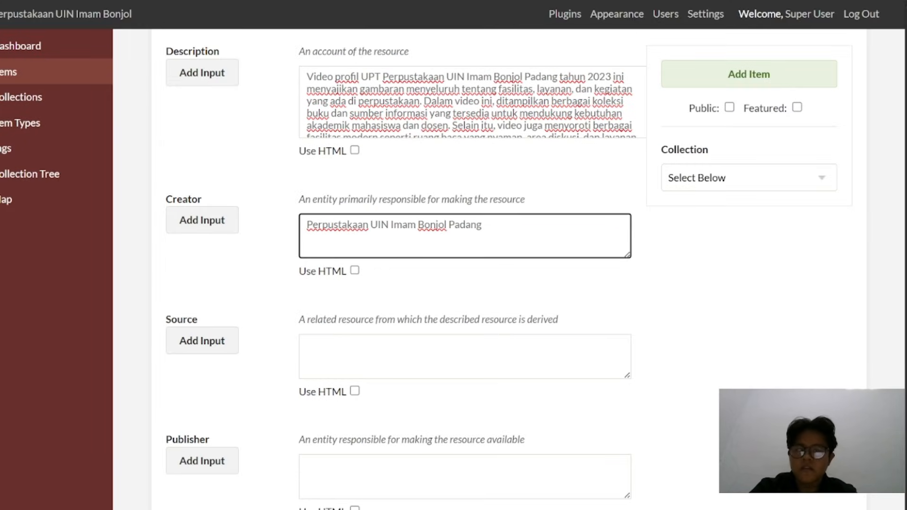
# Copy the source "Sumber video berasal dari dokumentasi resmi UPT Perpustakaan UIN Imam Bonjol." from the metadata PDF into the item's Source field
pyautogui.hotkey('alt', 'Tab')
pyautogui.scroll(-4, 443, 274)
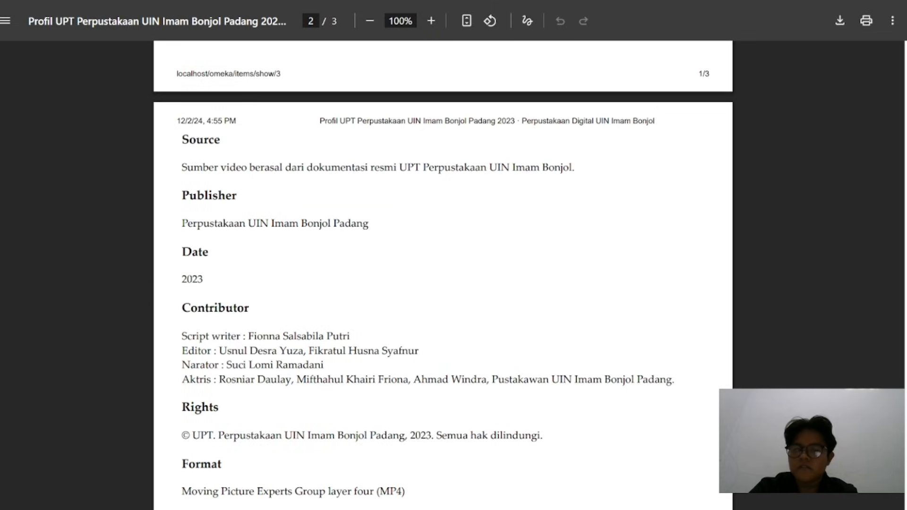
pyautogui.tripleClick(265, 167)
pyautogui.hotkey('ctrl', 'c')
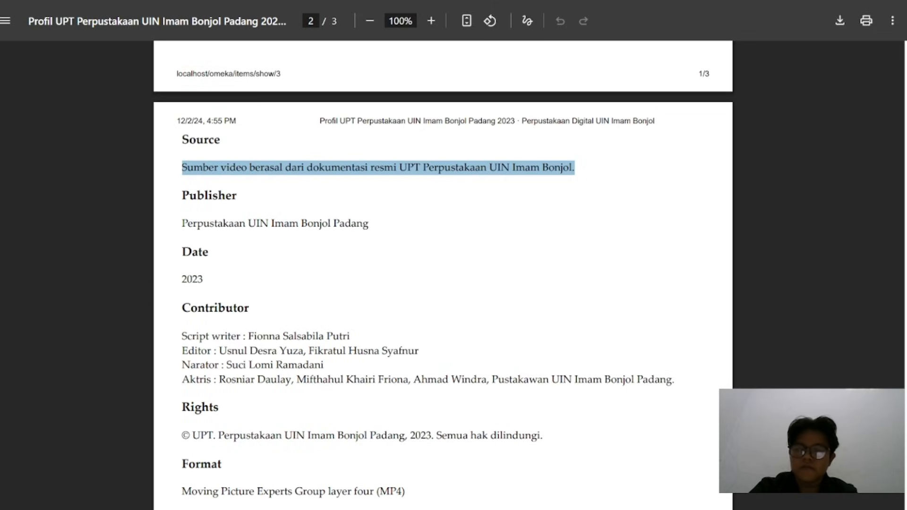
pyautogui.hotkey('alt', 'Tab')
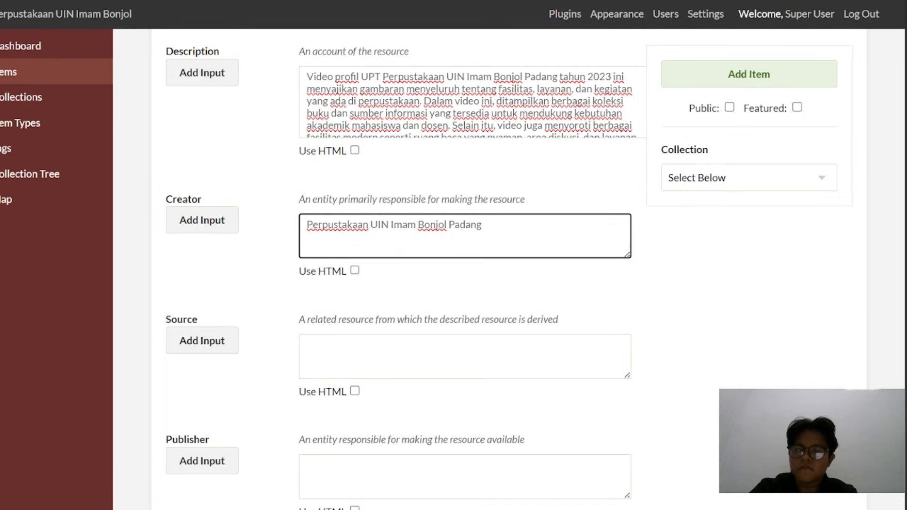
pyautogui.click(389, 355)
pyautogui.hotkey('ctrl', 'v')
# Copy the publisher "Perpustakaan UIN Imam Bonjol Padang" from the metadata PDF into the item's Publisher field
pyautogui.scroll(-4, 388, 355)
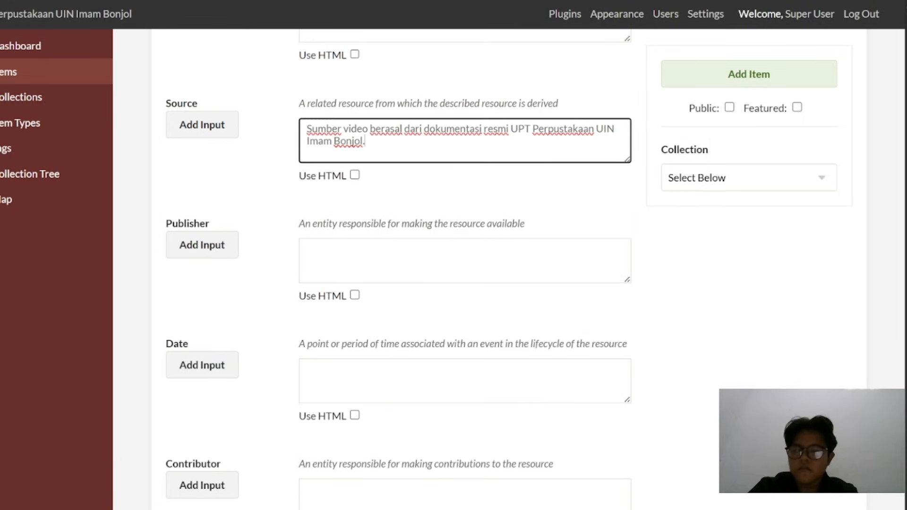
pyautogui.hotkey('alt', 'Tab')
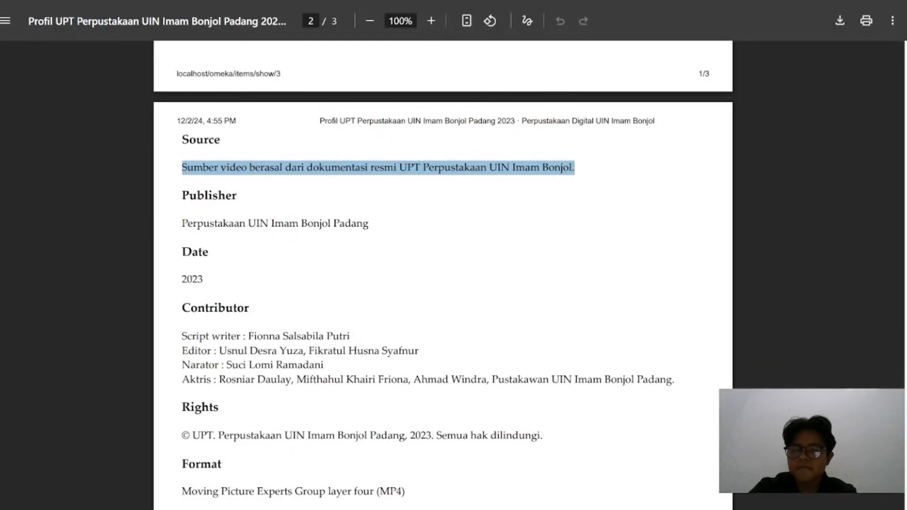
pyautogui.moveTo(182, 223); pyautogui.dragTo(369, 223)
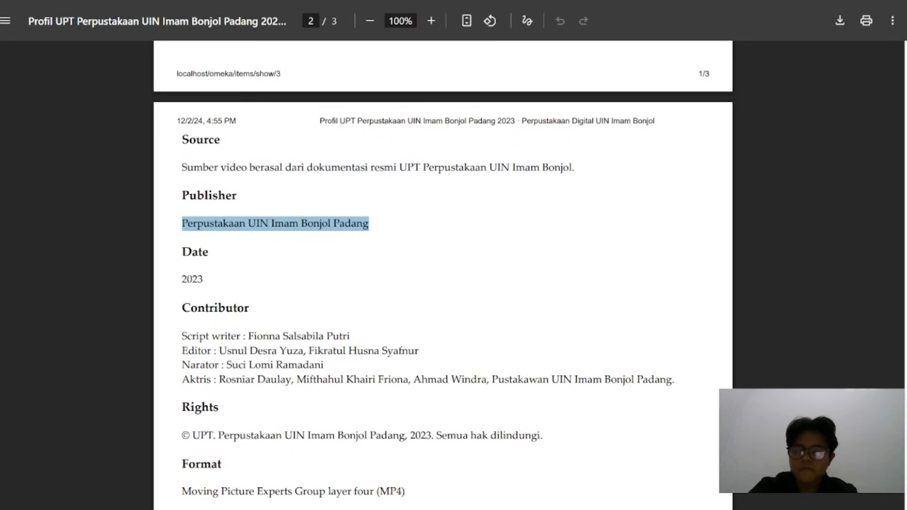
pyautogui.hotkey('ctrl', 'c')
pyautogui.hotkey('alt', 'Tab')
pyautogui.click(343, 260)
pyautogui.hotkey('ctrl', 'v')
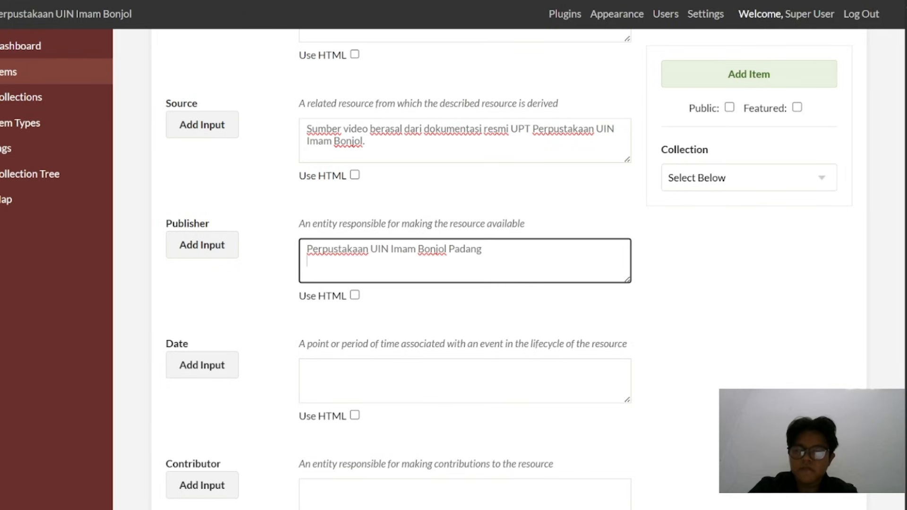
# Copy the date 2023 from the metadata PDF into the item's Date field in Omeka
pyautogui.scroll(-2, 465, 255)
pyautogui.hotkey('alt', 'Tab')
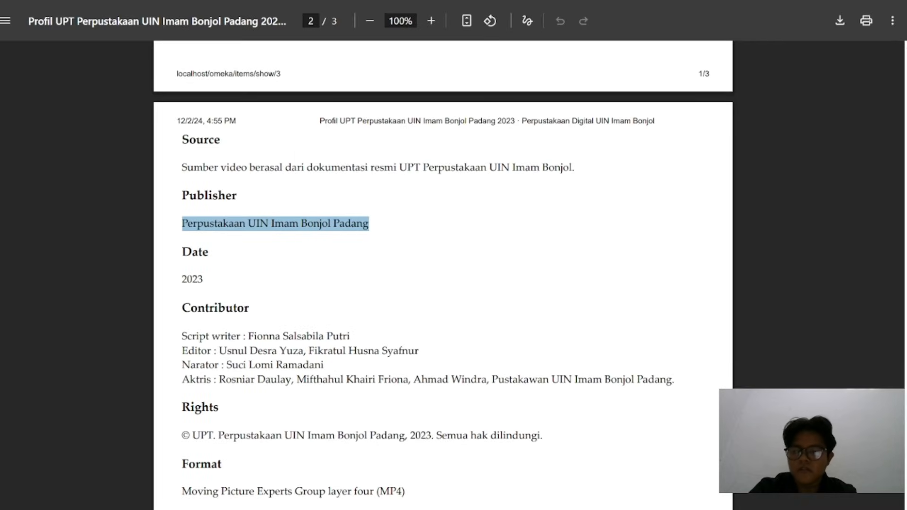
pyautogui.doubleClick(195, 252)
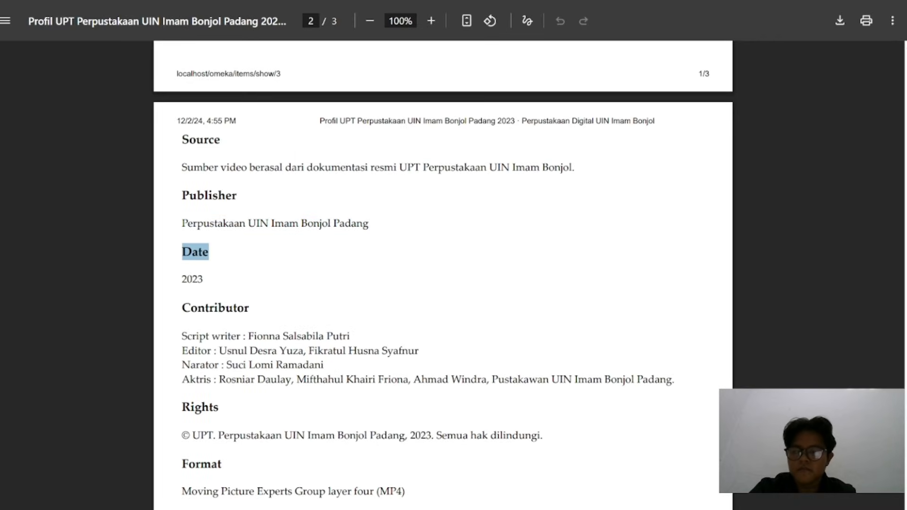
pyautogui.doubleClick(215, 308)
pyautogui.doubleClick(193, 279)
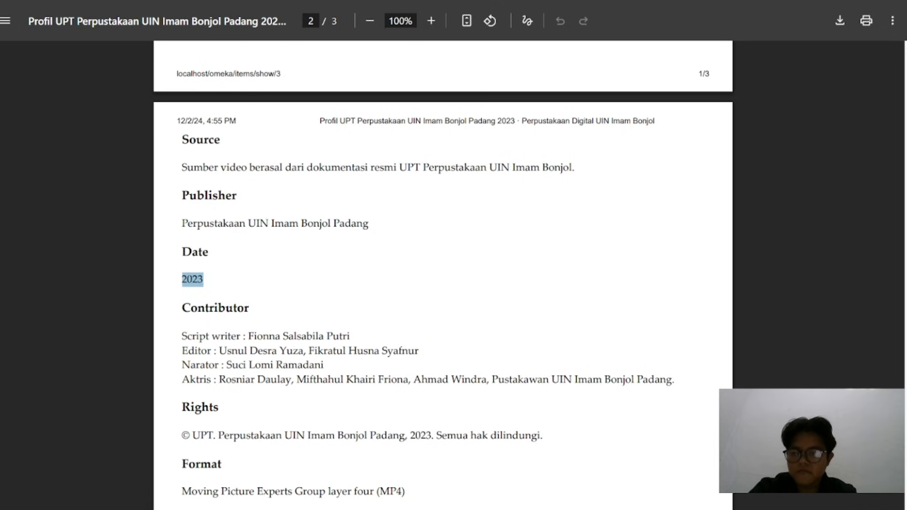
pyautogui.moveTo(327, 1)
pyautogui.mouseDown()
pyautogui.moveTo(332, 208)
pyautogui.moveTo(340, 1)
pyautogui.mouseUp()
pyautogui.click(387, 274)
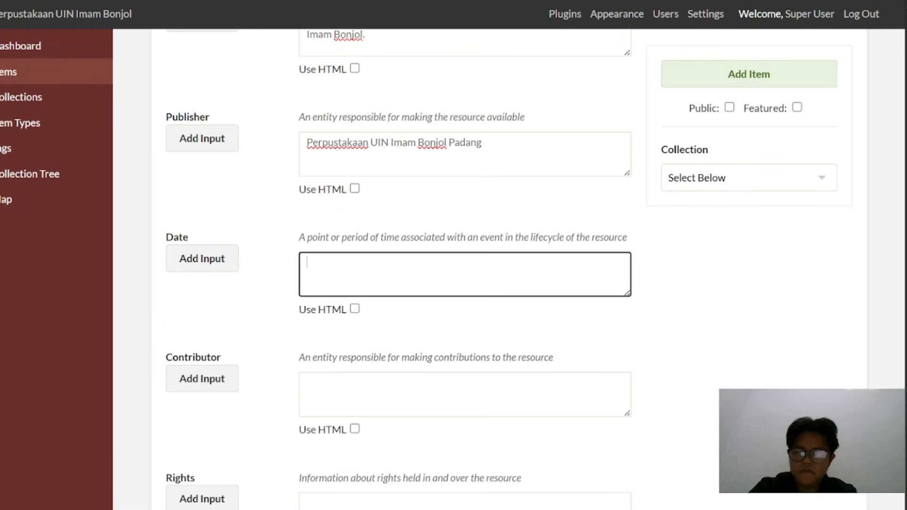
pyautogui.hotkey('ctrl', 'v')
# Copy the script writer, editor, narrator and actor credits from the metadata PDF into the item's Contributor field
pyautogui.scroll(-4, 387, 274)
pyautogui.click(449, 1)
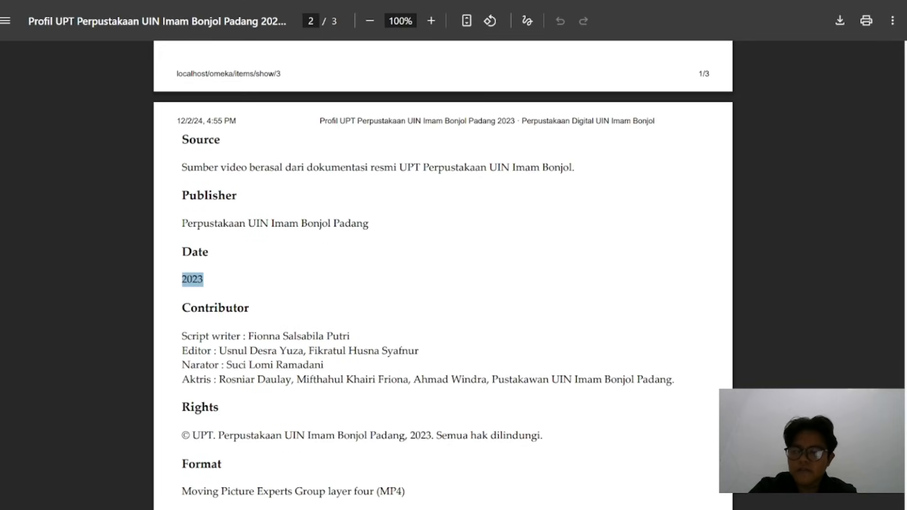
pyautogui.moveTo(182, 336); pyautogui.dragTo(351, 336)
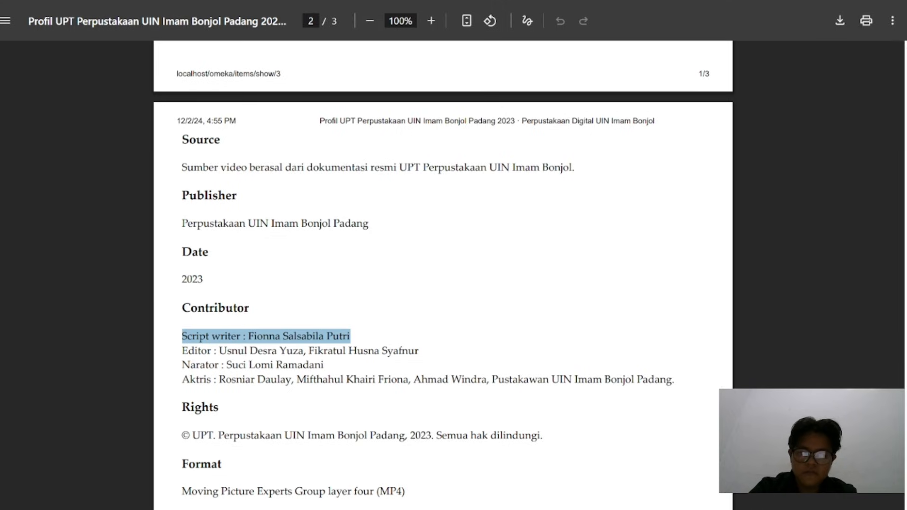
pyautogui.moveTo(672, 380); pyautogui.dragTo(182, 336)
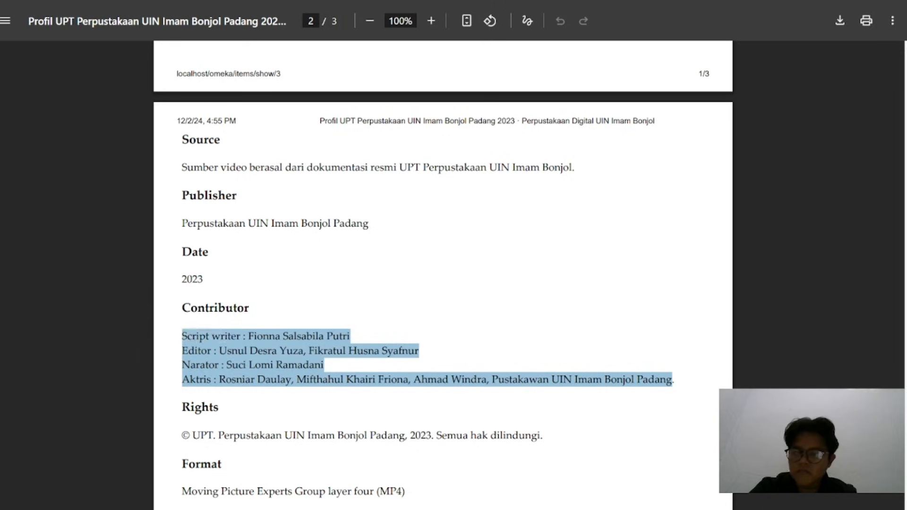
pyautogui.click(264, 2)
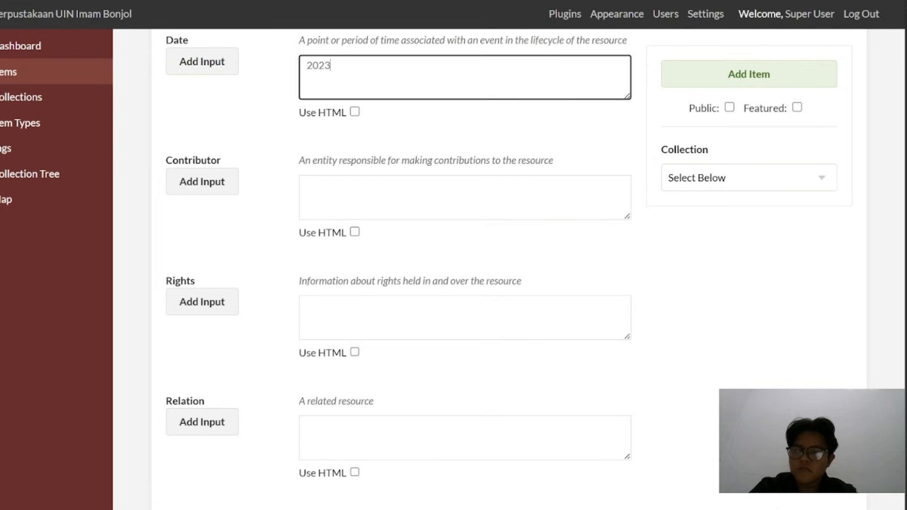
pyautogui.click(355, 208)
pyautogui.hotkey('ctrl', 'v')
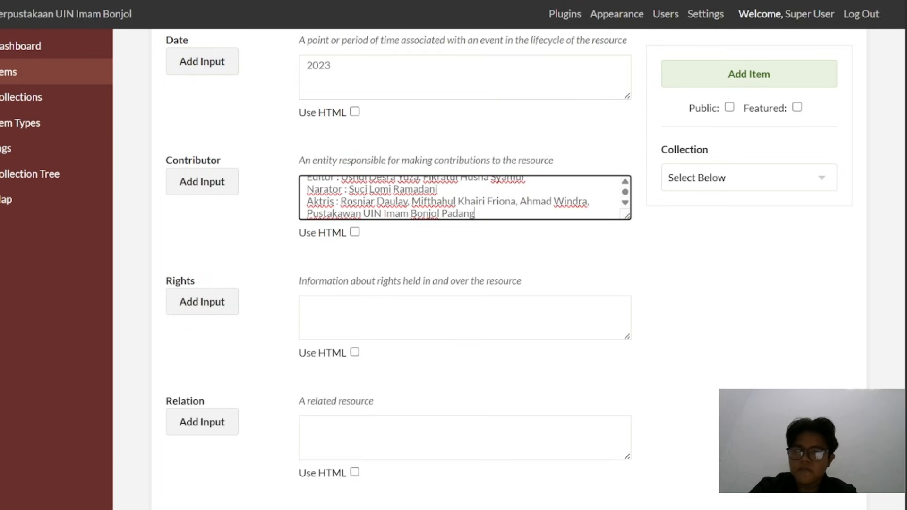
# Copy the rights statement "© UPT. Perpustakaan UIN Imam Bonjol Padang, 2023. Semua hak dilindungi." from the metadata PDF into the item's Rights field
pyautogui.click(397, 1)
pyautogui.scroll(-3, 314, 322)
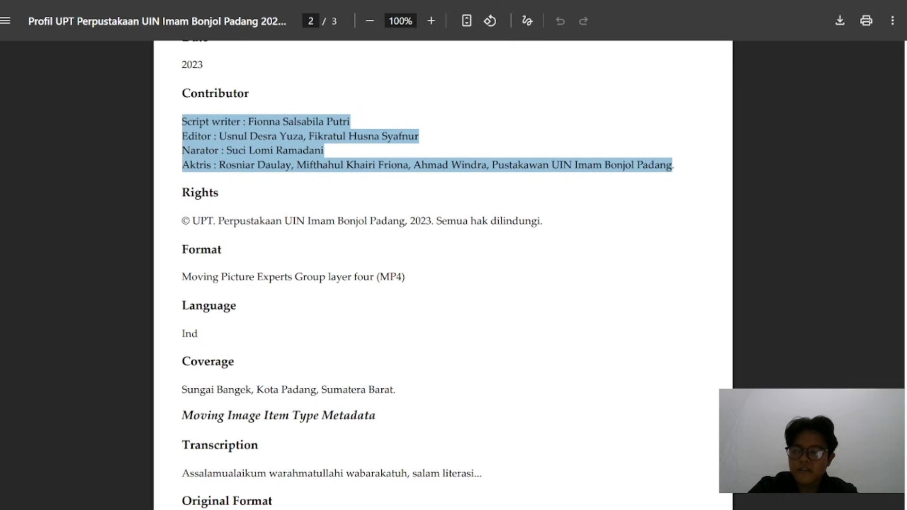
pyautogui.moveTo(182, 221); pyautogui.dragTo(543, 221)
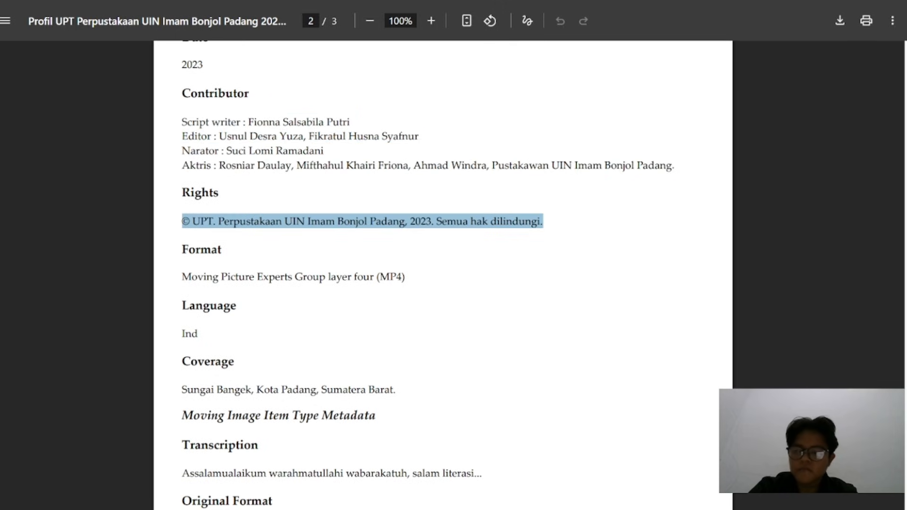
pyautogui.hotkey('alt', 'Tab')
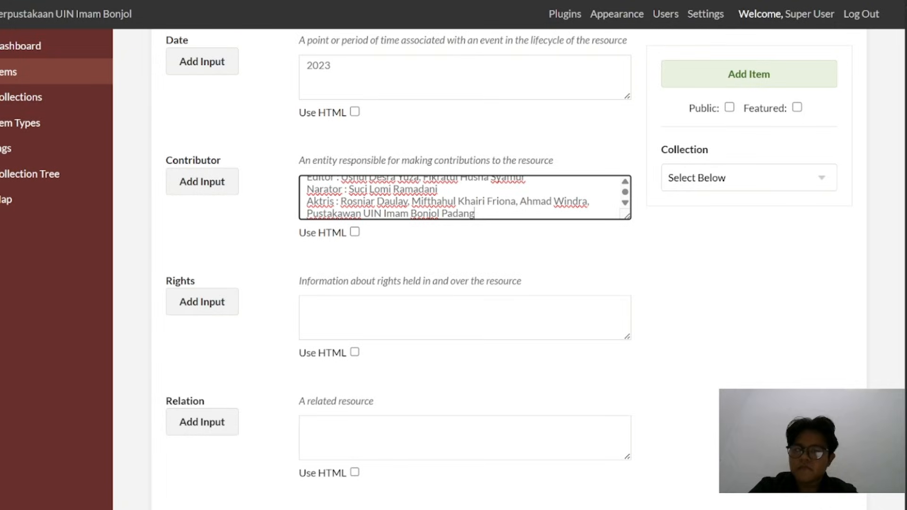
pyautogui.click(402, 317)
pyautogui.hotkey('ctrl', 'v')
# Copy the format "Moving Picture Experts Group layer four (MP4)" from the metadata PDF into the item's Format field
pyautogui.scroll(-3, 402, 189)
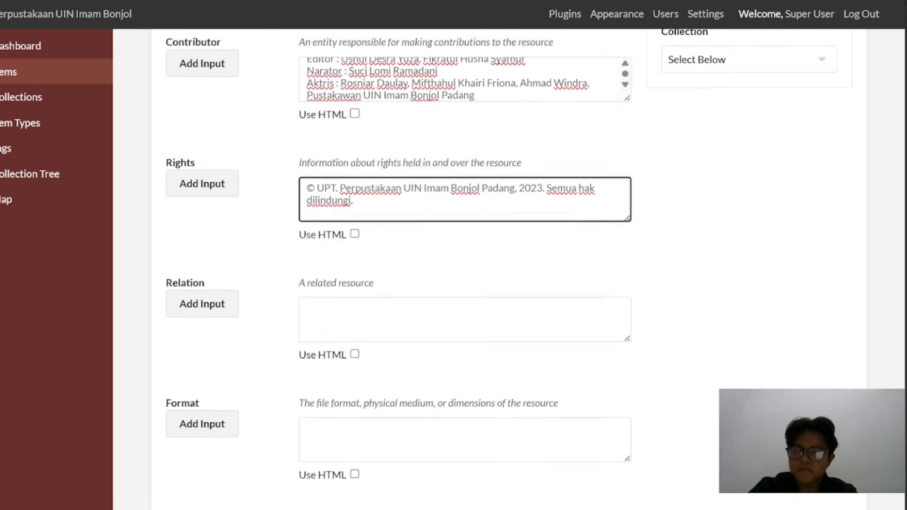
pyautogui.hotkey('alt', 'Tab')
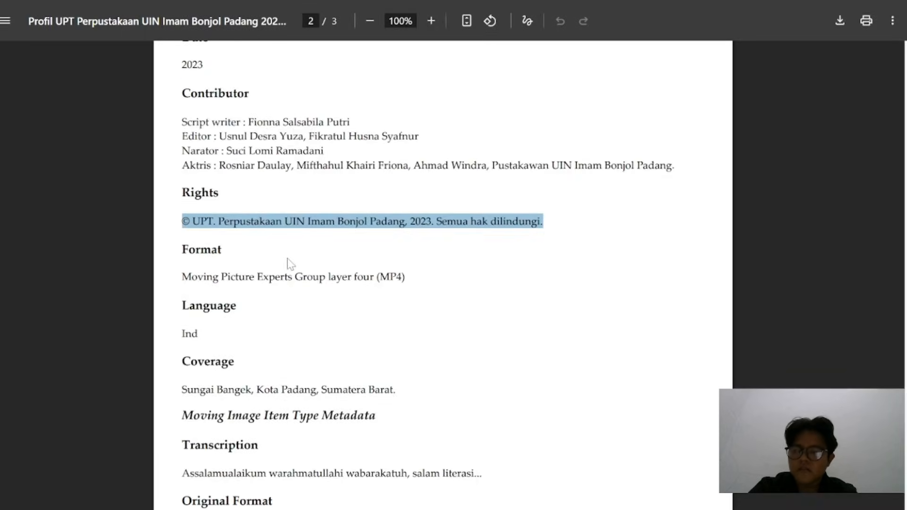
pyautogui.scroll(-2, 289, 264)
pyautogui.tripleClick(275, 163)
pyautogui.hotkey('ctrl', 'c')
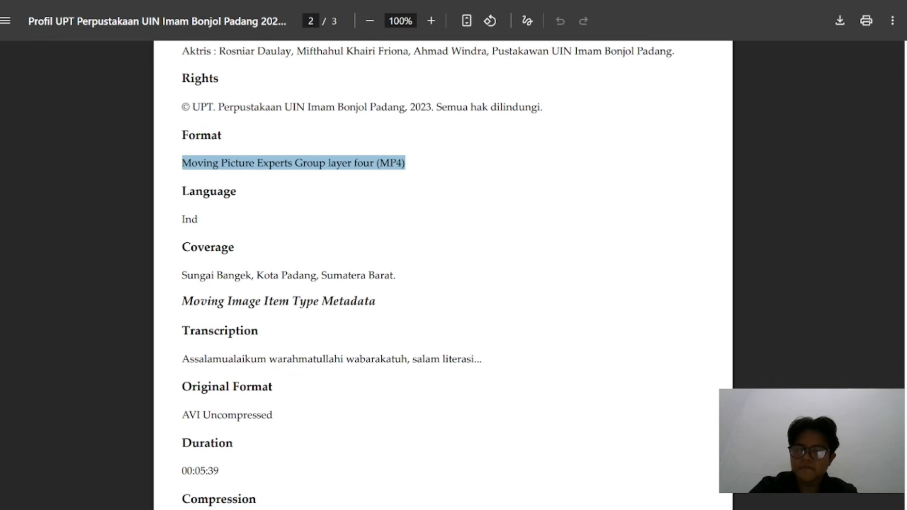
pyautogui.hotkey('alt', 'Tab')
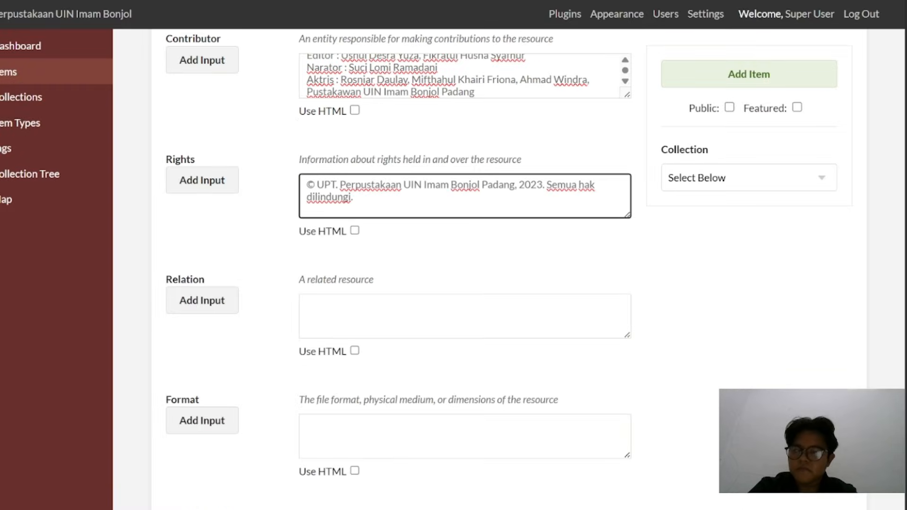
pyautogui.click(338, 428)
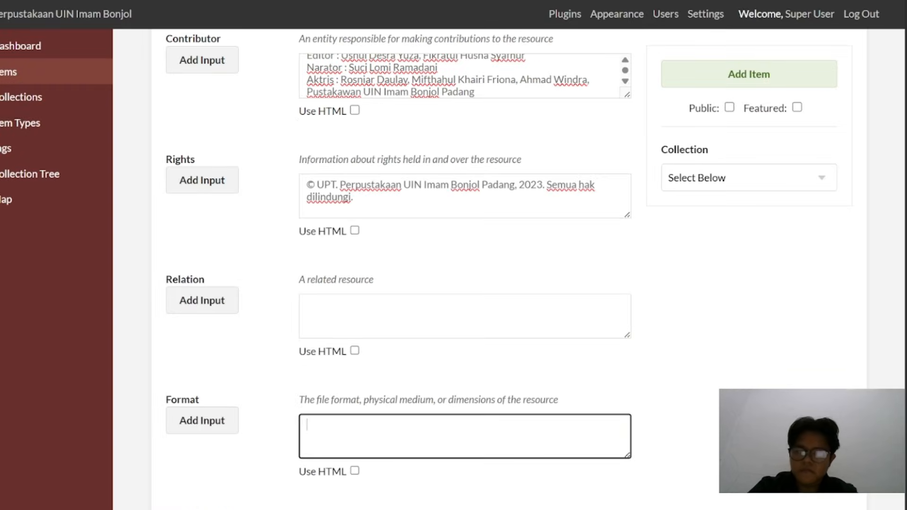
pyautogui.hotkey('ctrl', 'v')
# Enter Ind as the item's Language
pyautogui.scroll(-8, 338, 421)
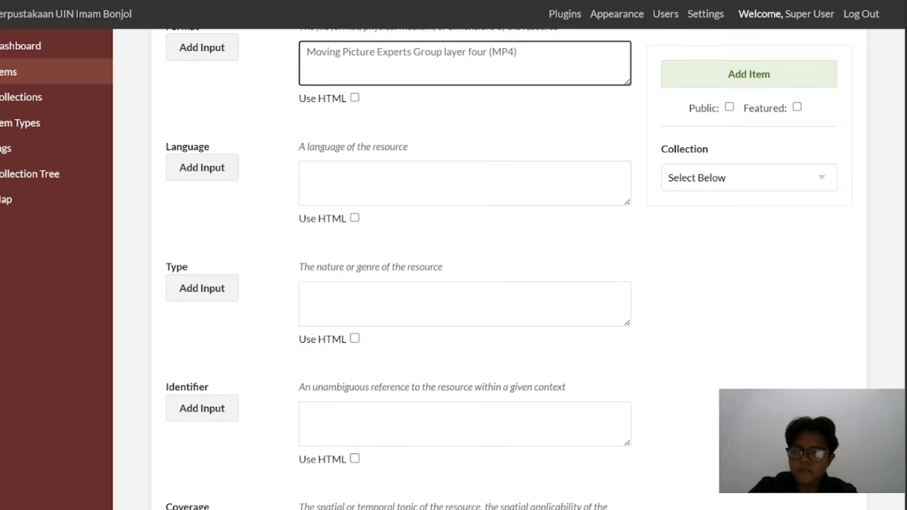
pyautogui.click(338, 182)
pyautogui.write('Ind')
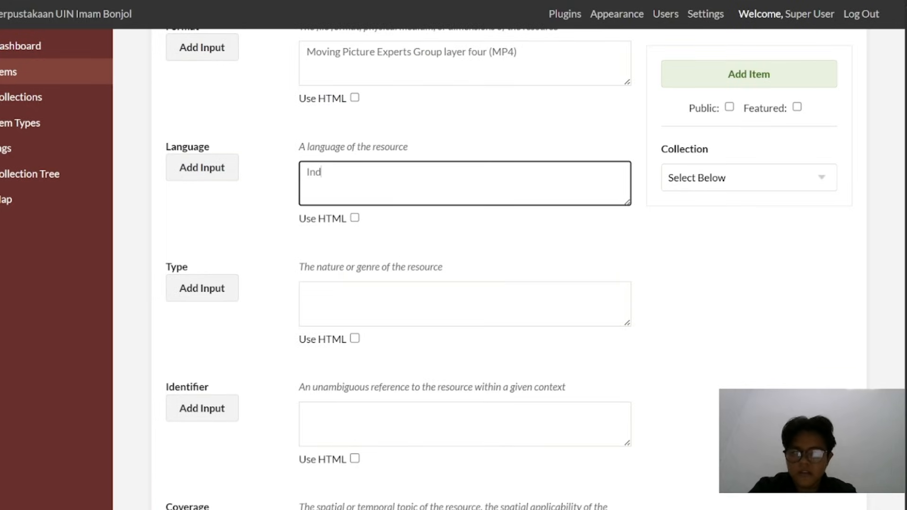
# Copy the coverage "Sungai Bangek, Kota Padang, Sumatera Barat." from the metadata PDF into the item's Coverage field
pyautogui.hotkey('alt', 'Tab')
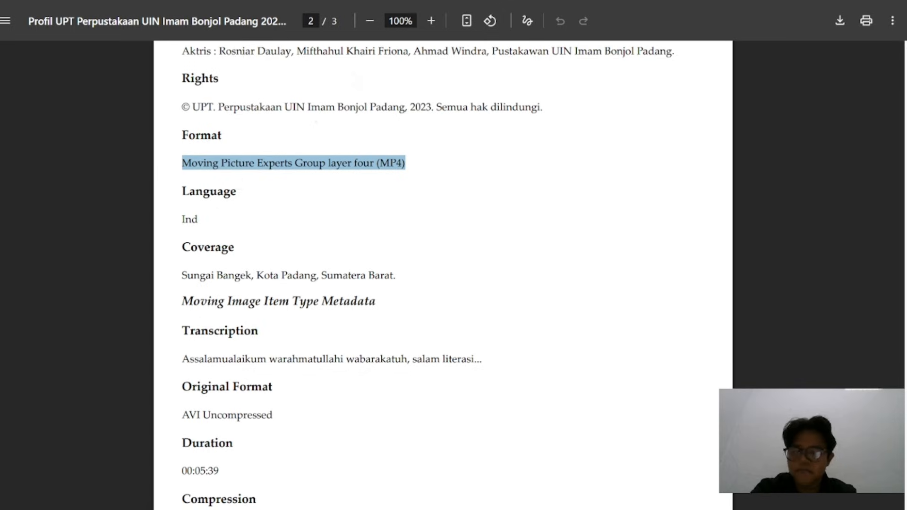
pyautogui.scroll(-2, 443, 274)
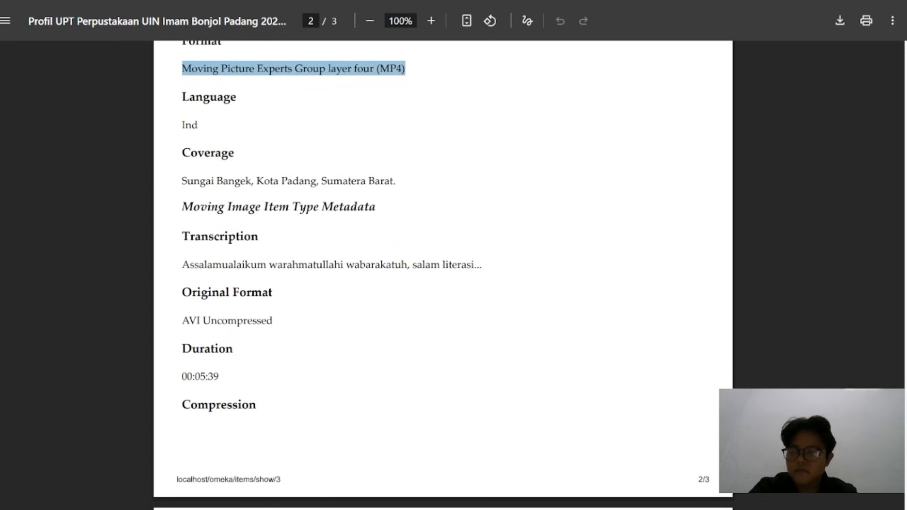
pyautogui.tripleClick(288, 181)
pyautogui.hotkey('ctrl', 'c')
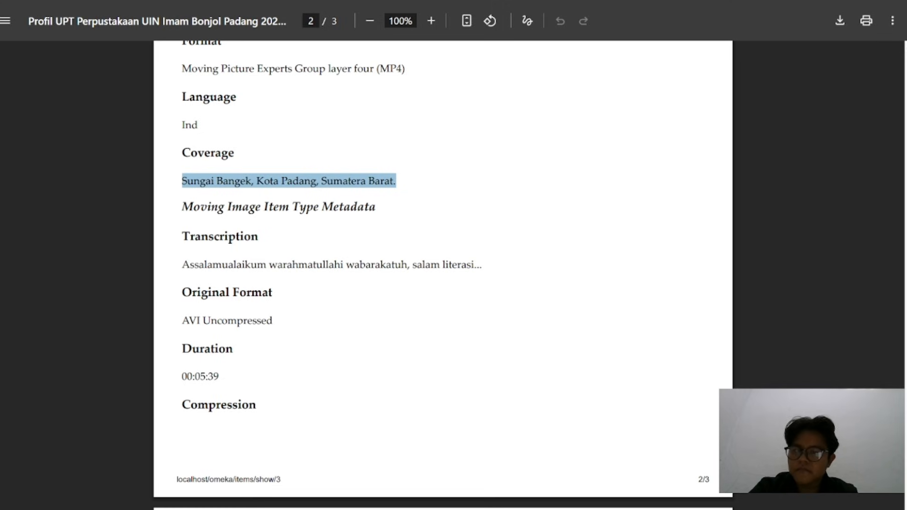
pyautogui.hotkey('alt', 'Tab')
pyautogui.scroll(-3, 302, 338)
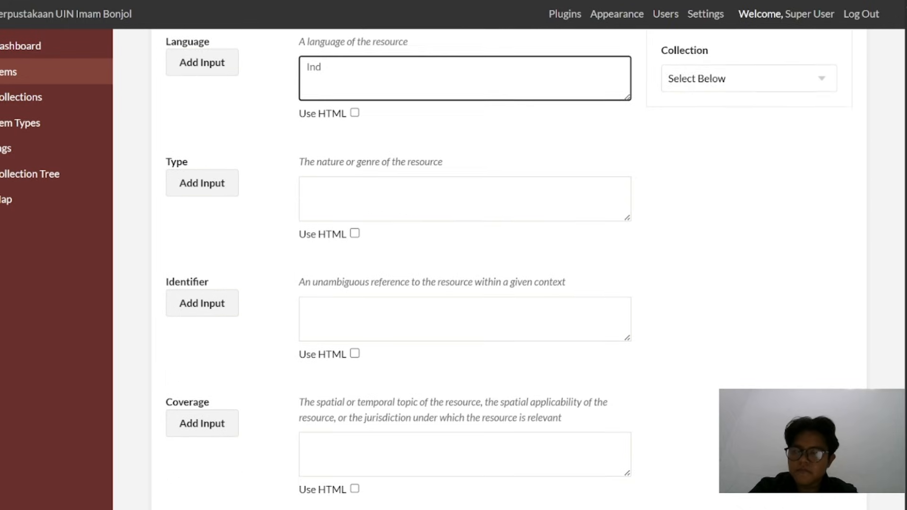
pyautogui.click(359, 398)
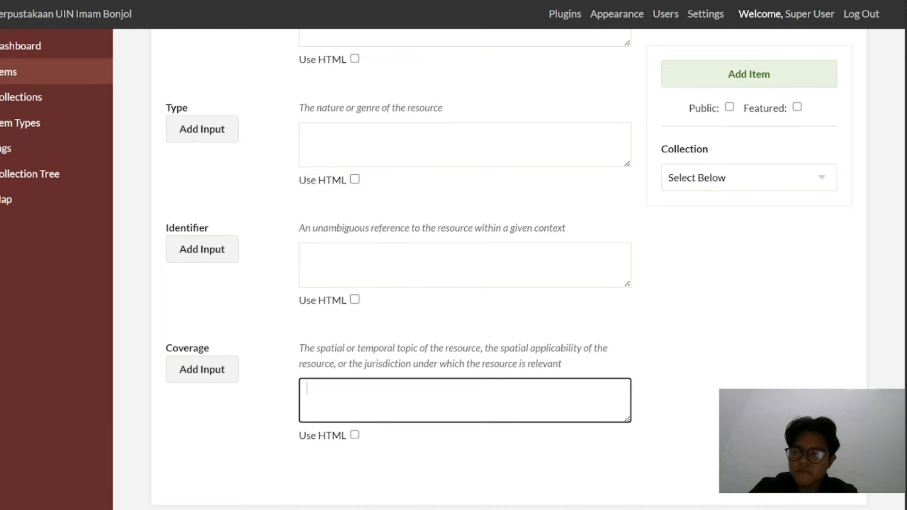
pyautogui.hotkey('ctrl', 'v')
# Enter Video as the item's Type and mark the item as public
pyautogui.scroll(2, 333, 122)
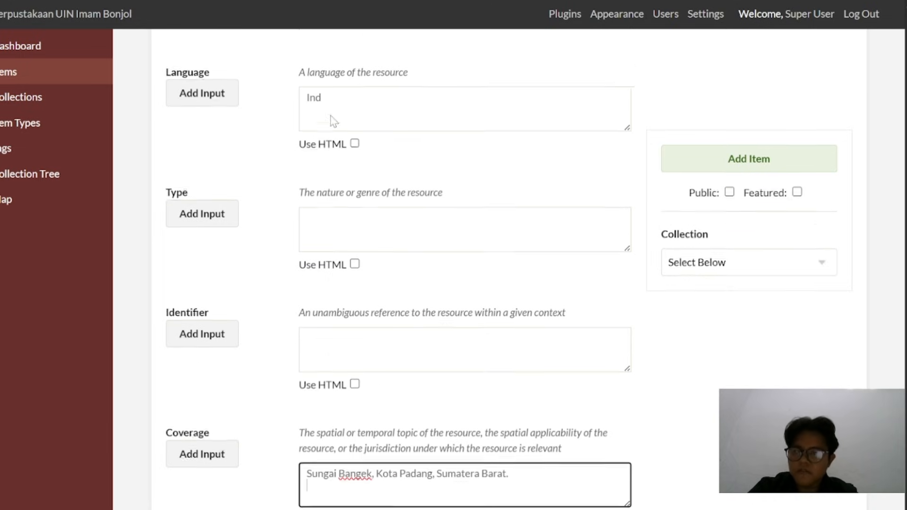
pyautogui.hotkey('alt', 'Tab')
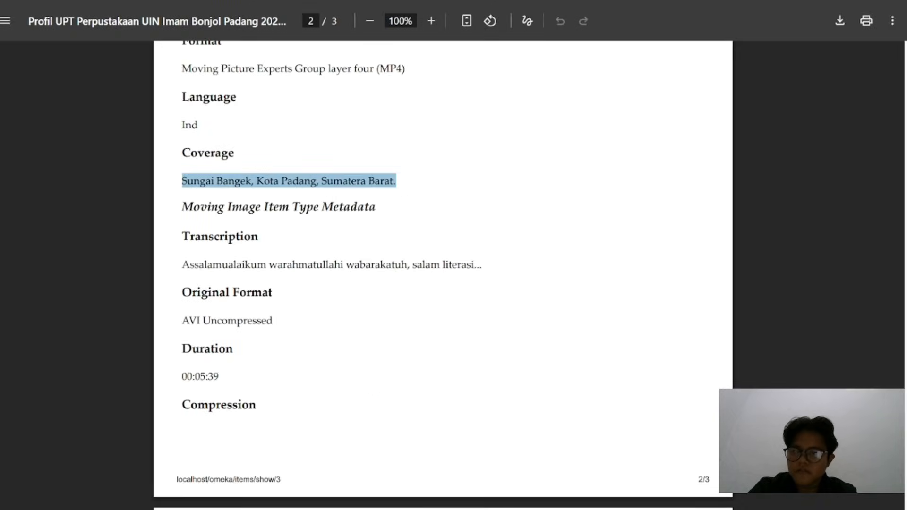
pyautogui.scroll(-4, 443, 274)
pyautogui.scroll(3, 443, 274)
pyautogui.hotkey('alt', 'Tab')
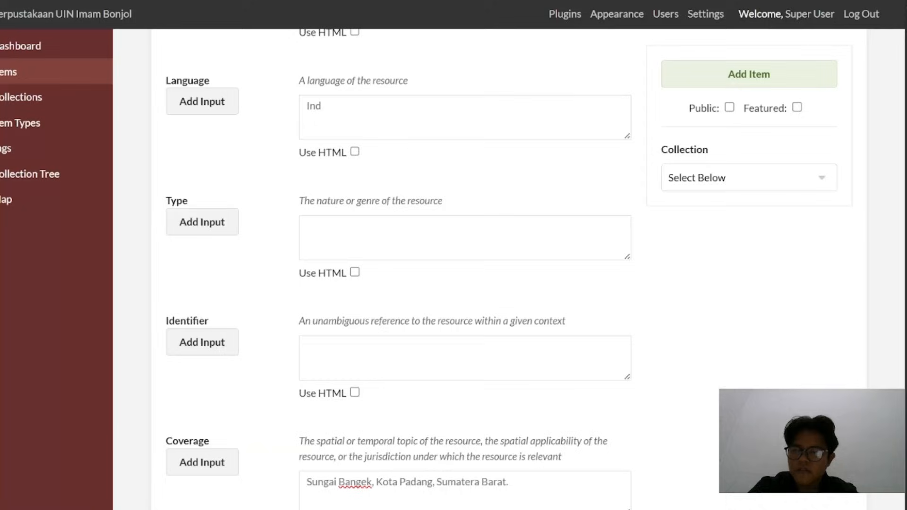
pyautogui.click(449, 238)
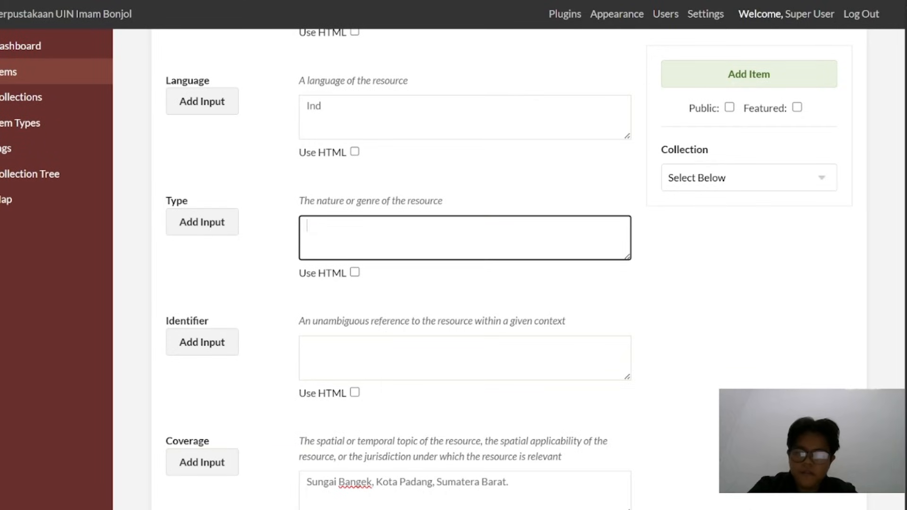
pyautogui.write('Video')
pyautogui.scroll(20, 429, 218)
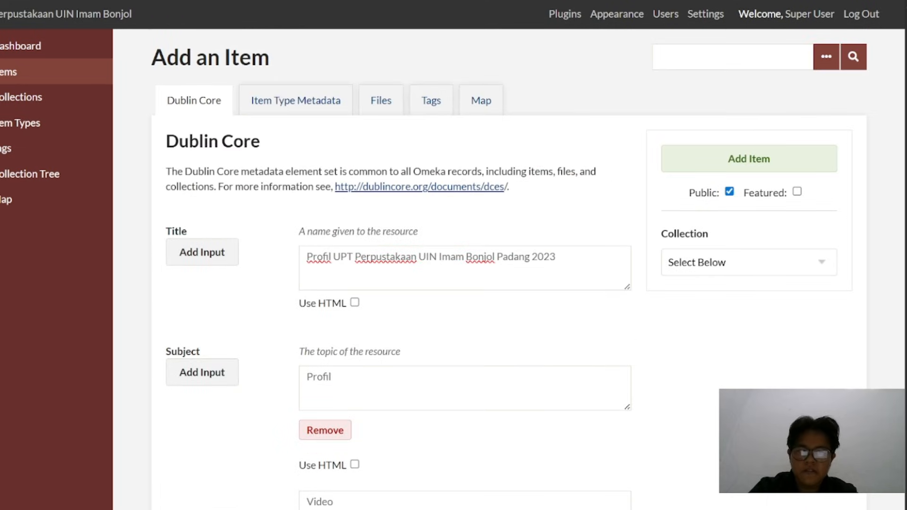
# Set the item type to Moving Image in the item type metadata
pyautogui.click(289, 99)
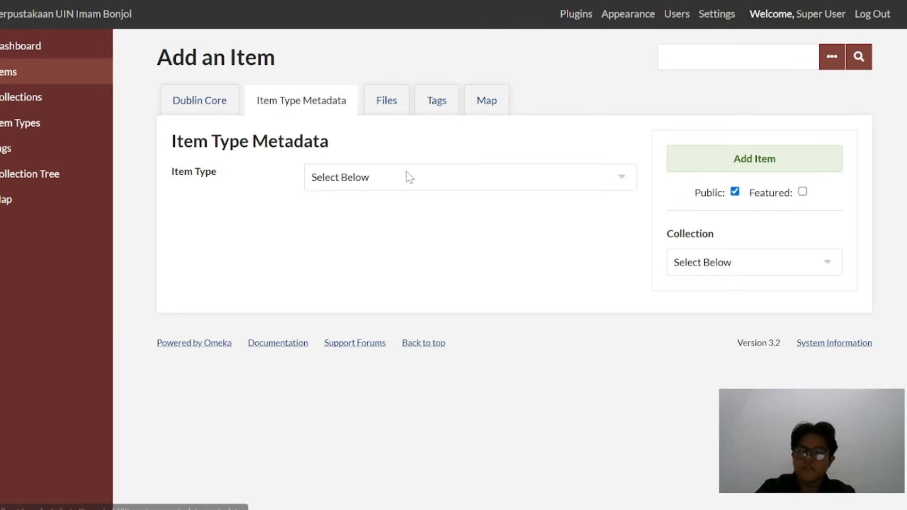
pyautogui.click(399, 186)
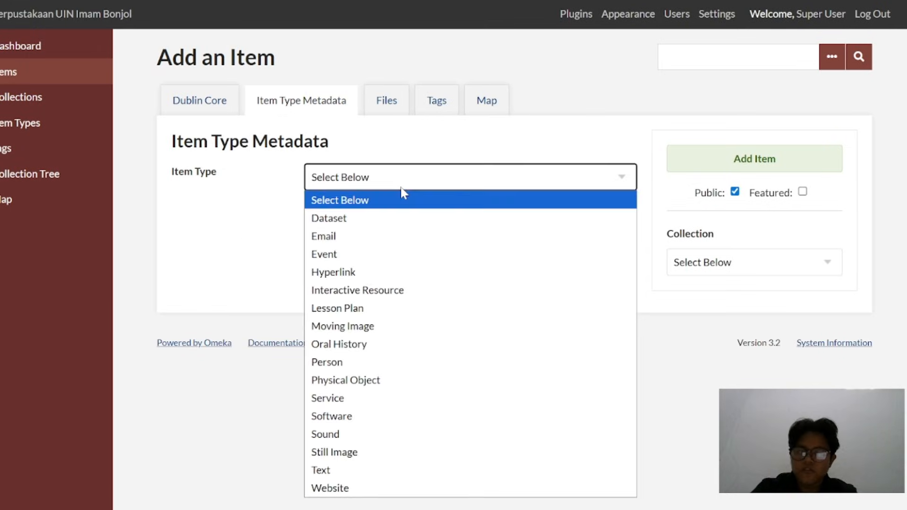
pyautogui.click(372, 329)
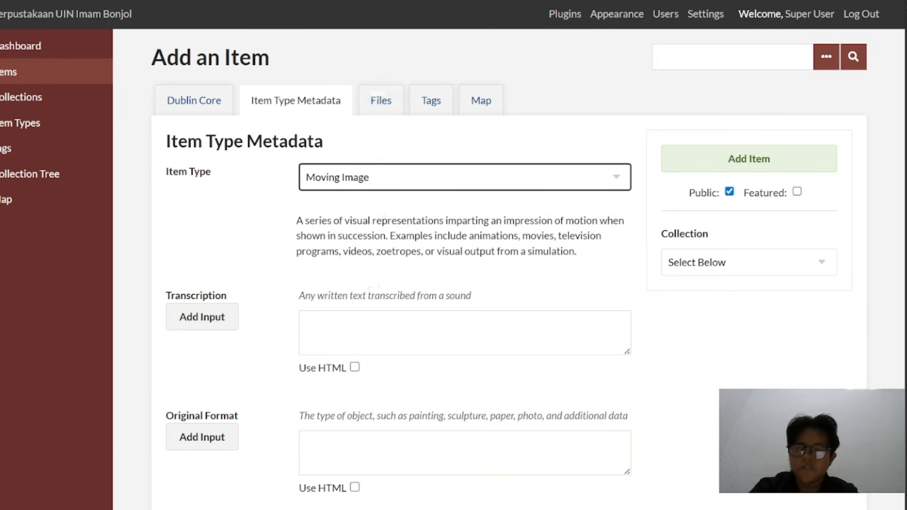
# Copy the transcription "Assalamualaikum warahmatullahi wabarakatuh, salam literasi..." from the metadata PDF into the item's Transcription field
pyautogui.hotkey('ctrl', 'Tab')
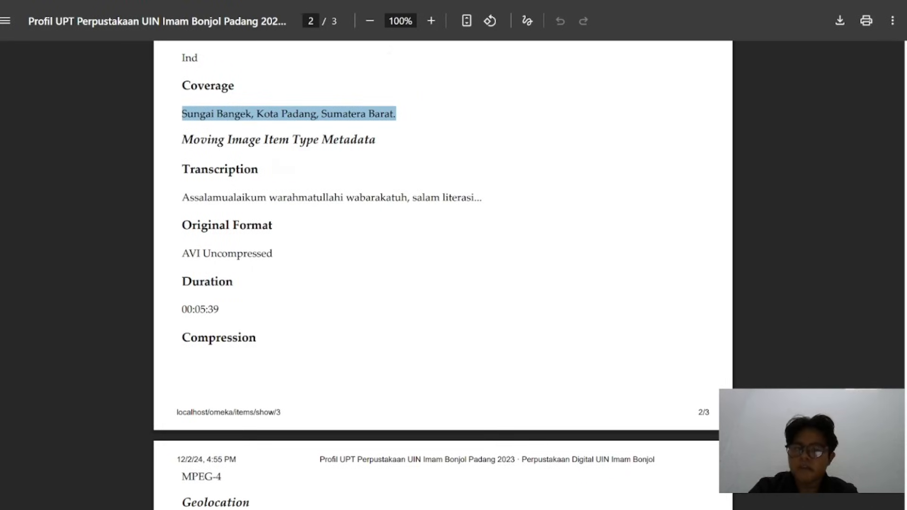
pyautogui.tripleClick(285, 198)
pyautogui.hotkey('ctrl', 'c')
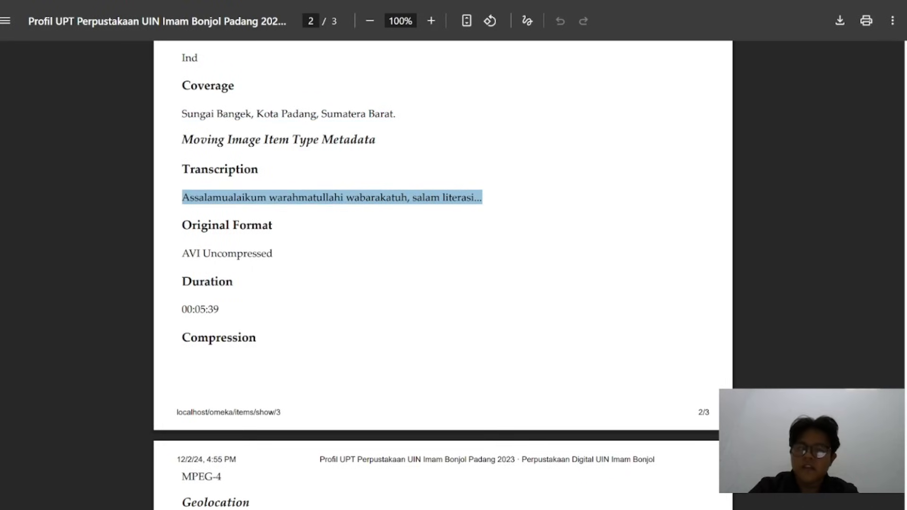
pyautogui.hotkey('ctrl', 'Tab')
pyautogui.click(358, 315)
pyautogui.hotkey('ctrl', 'v')
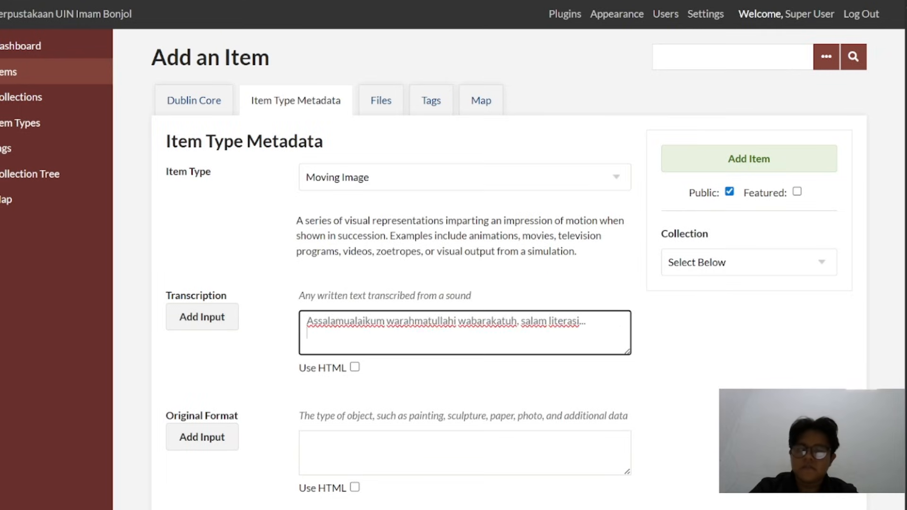
# Copy the original format "AVI Uncompressed" from the metadata PDF into the item's Original Format field
pyautogui.scroll(-3, 358, 314)
pyautogui.hotkey('ctrl', 'shift', 'Tab')
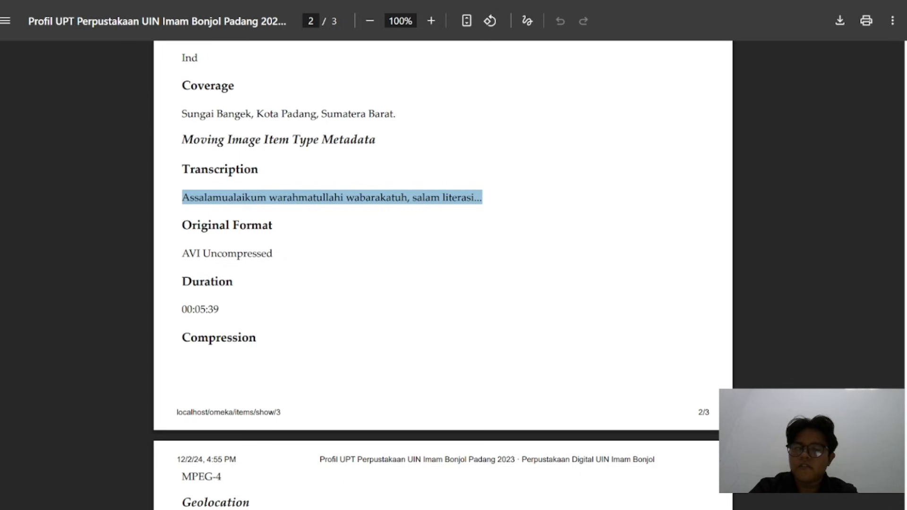
pyautogui.tripleClick(241, 254)
pyautogui.hotkey('ctrl', 'c')
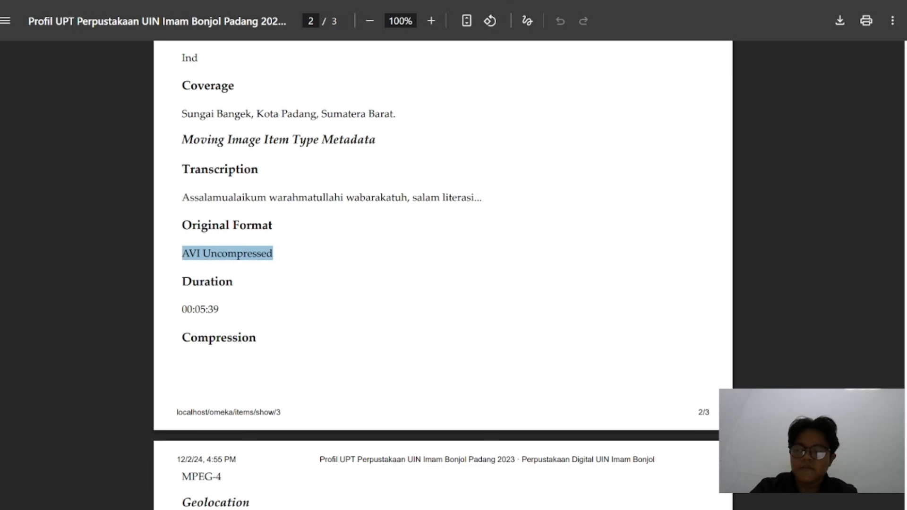
pyautogui.hotkey('ctrl', 'Tab')
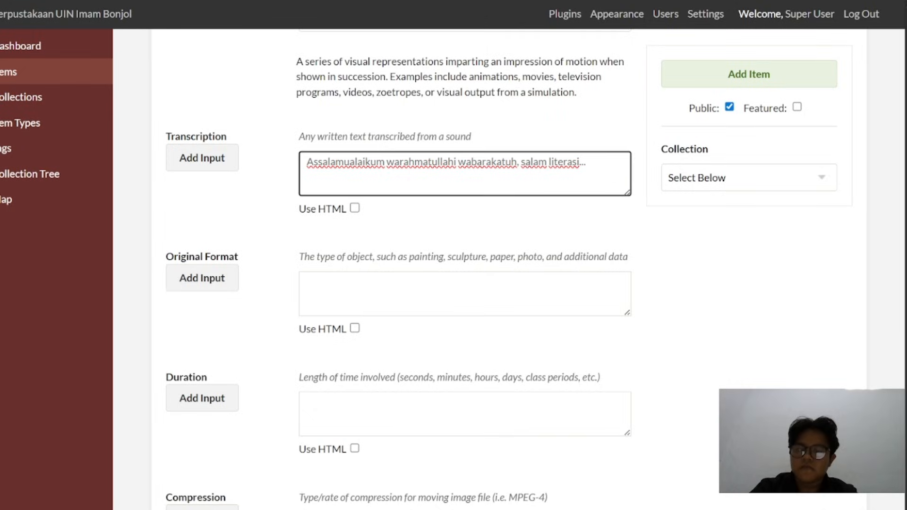
pyautogui.click(465, 293)
pyautogui.hotkey('ctrl', 'v')
# Copy the duration 00:05:39 from the metadata PDF into the item's Compression field
pyautogui.scroll(-3, 465, 294)
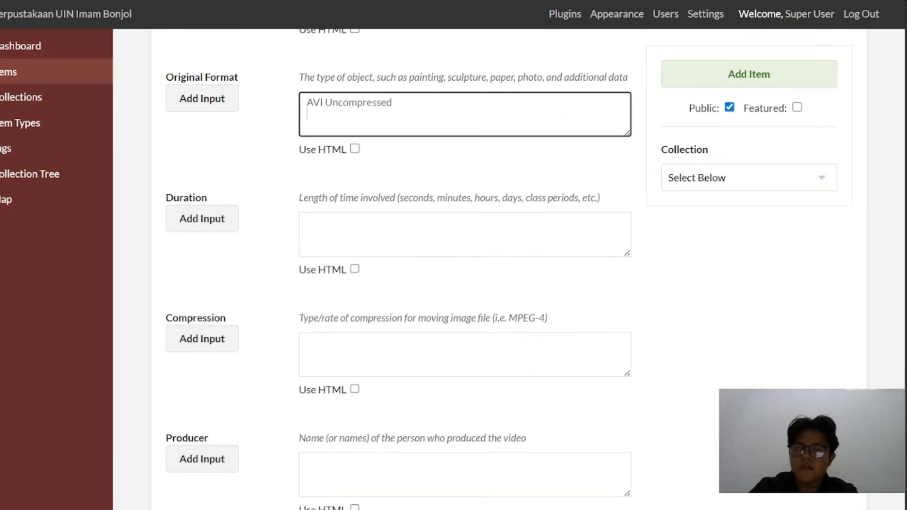
pyautogui.hotkey('ctrl', 'shift', 'Tab')
pyautogui.moveTo(221, 310); pyautogui.dragTo(182, 310)
pyautogui.hotkey('ctrl', 'c')
pyautogui.hotkey('ctrl', 'Tab')
pyautogui.click(465, 354)
pyautogui.hotkey('ctrl', 'v')
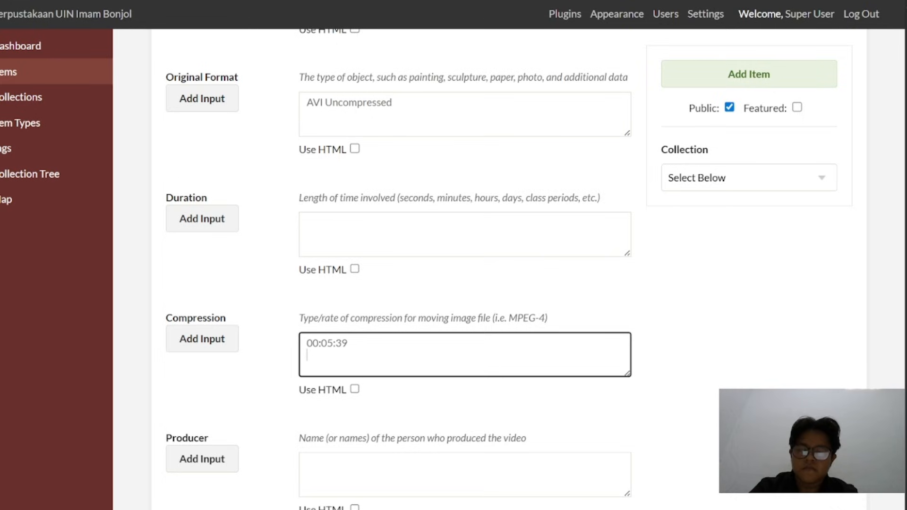
# Compare the entry with the metadata PDF and copy 00:05:39 into the item's Duration field
pyautogui.hotkey('ctrl', 'Tab')
pyautogui.scroll(-4, 284, 340)
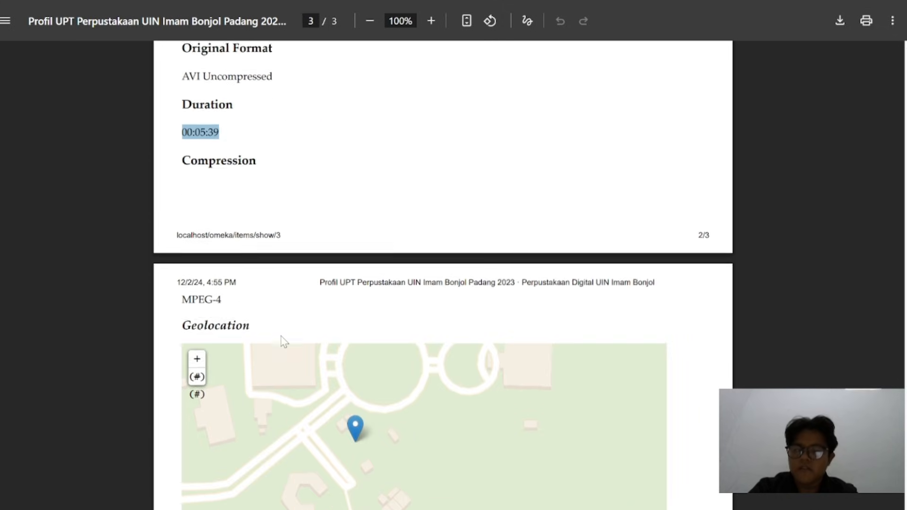
pyautogui.hotkey('ctrl', 'Tab')
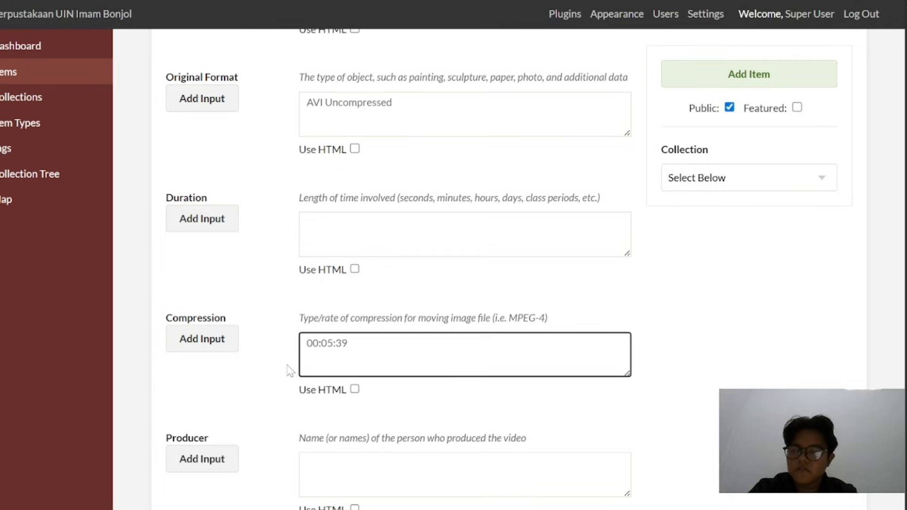
pyautogui.scroll(-1, 290, 371)
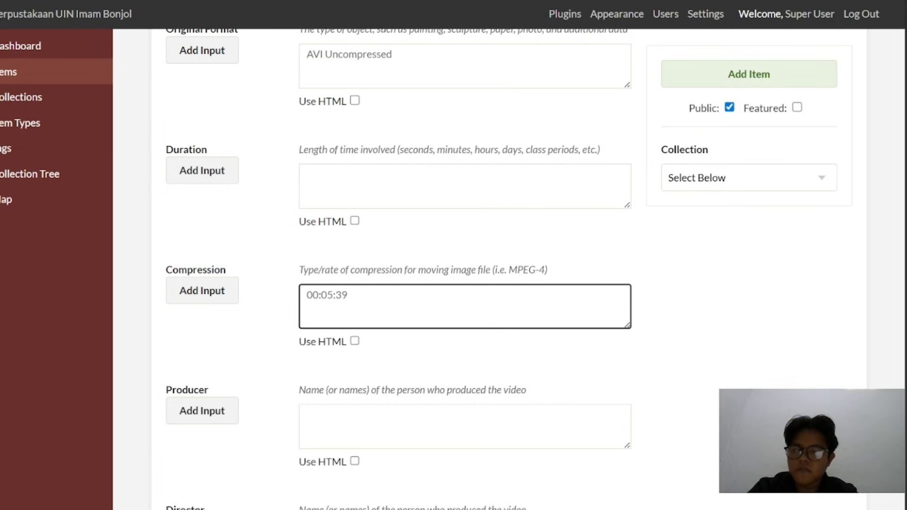
pyautogui.tripleClick(341, 295)
pyautogui.hotkey('ctrl', 'c')
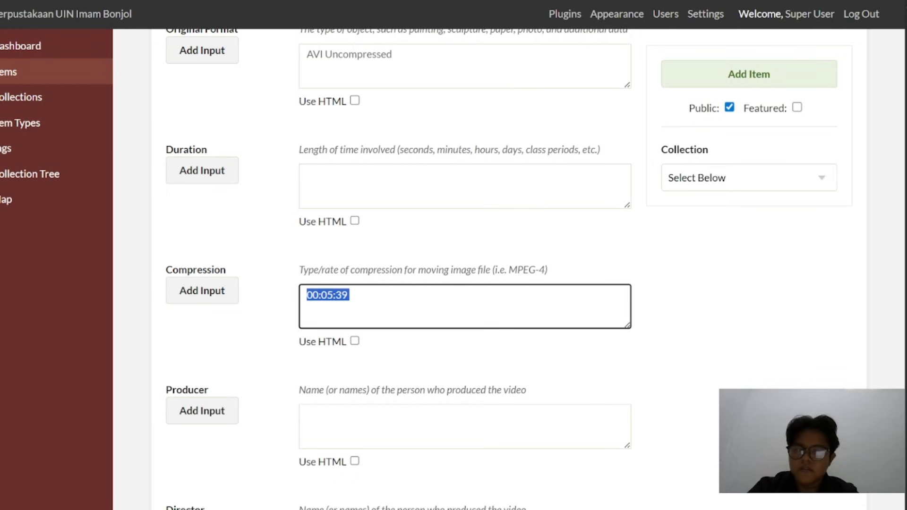
pyautogui.click(340, 183)
pyautogui.hotkey('ctrl', 'v')
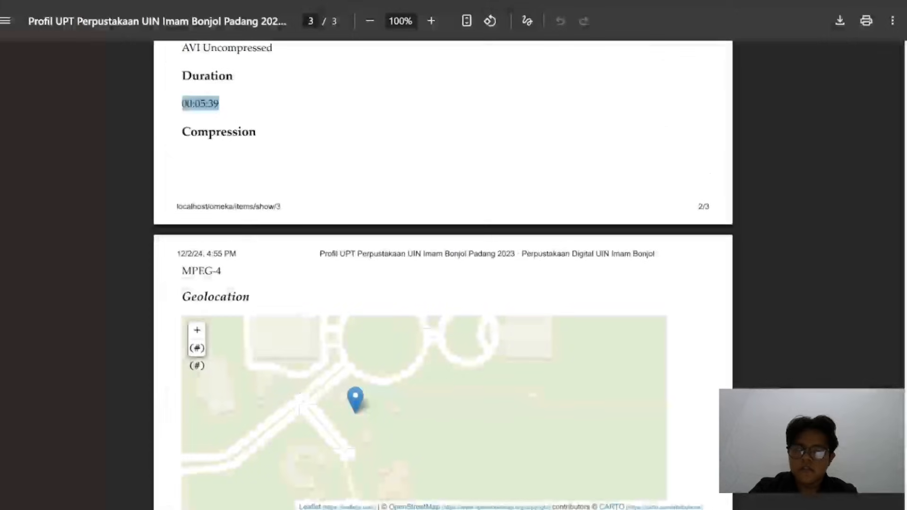
# Replace the item's Compression entry with MPEG-4 copied from the metadata PDF
pyautogui.moveTo(223, 271); pyautogui.dragTo(182, 271)
pyautogui.hotkey('ctrl', 'c')
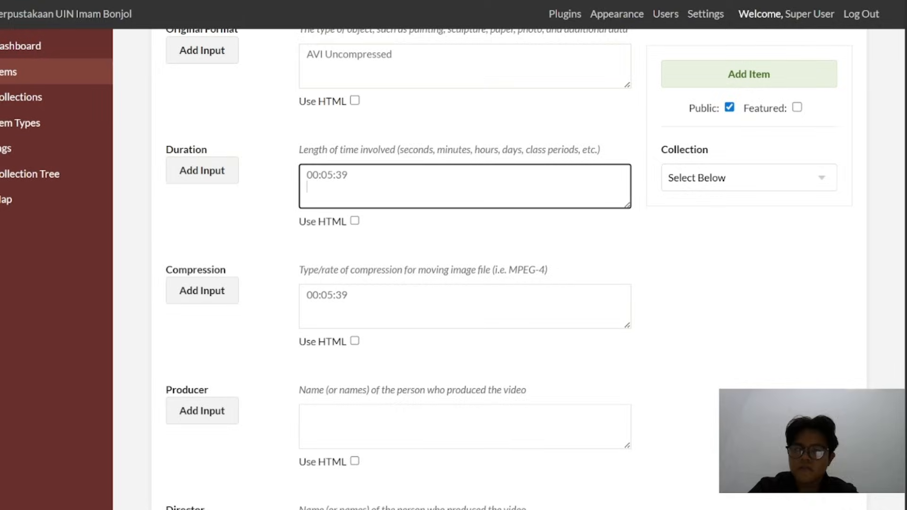
pyautogui.click(350, 296)
pyautogui.hotkey('ctrl', 'a')
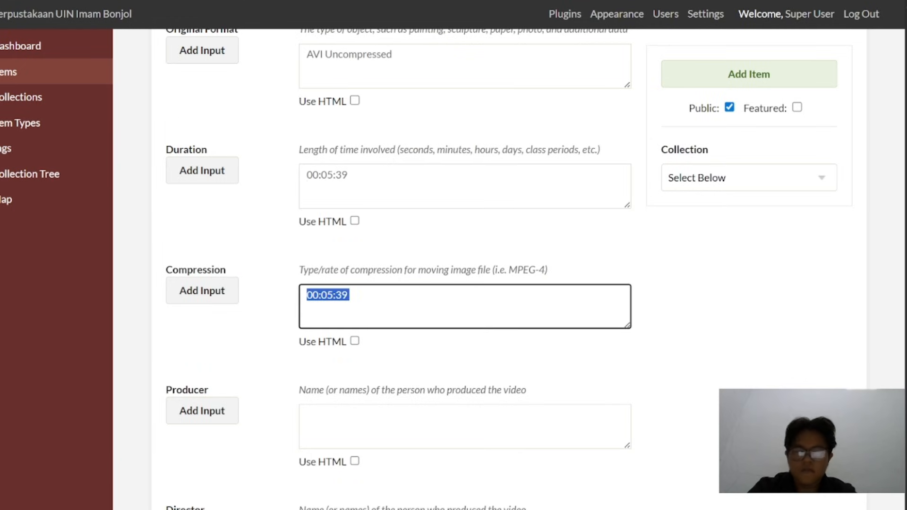
pyautogui.hotkey('ctrl', 'v')
# Attach the library profile MP4 video from the practice materials' File Item Digital Video folder to the item
pyautogui.scroll(8, 438, 142)
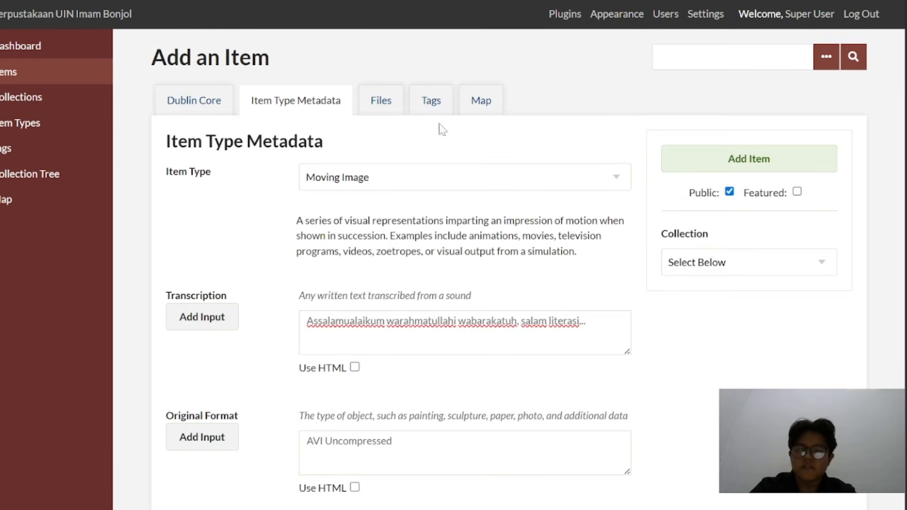
pyautogui.click(387, 118)
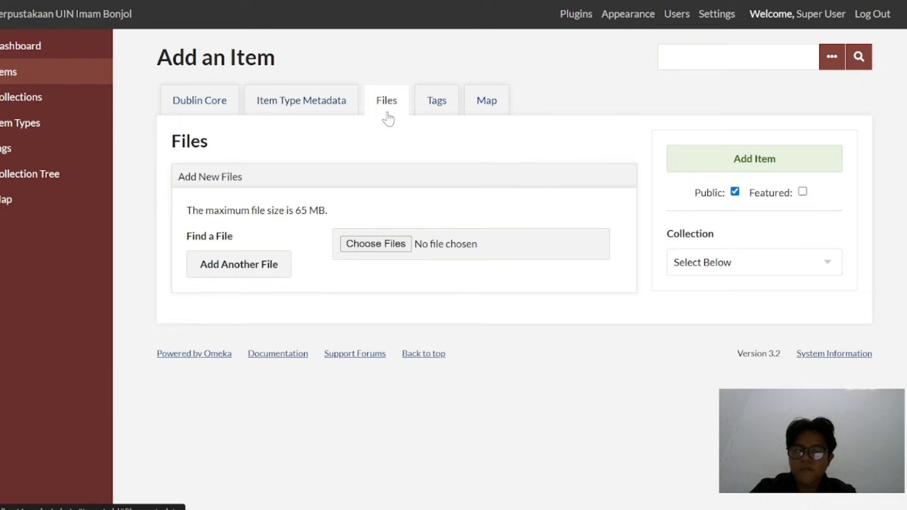
pyautogui.click(382, 246)
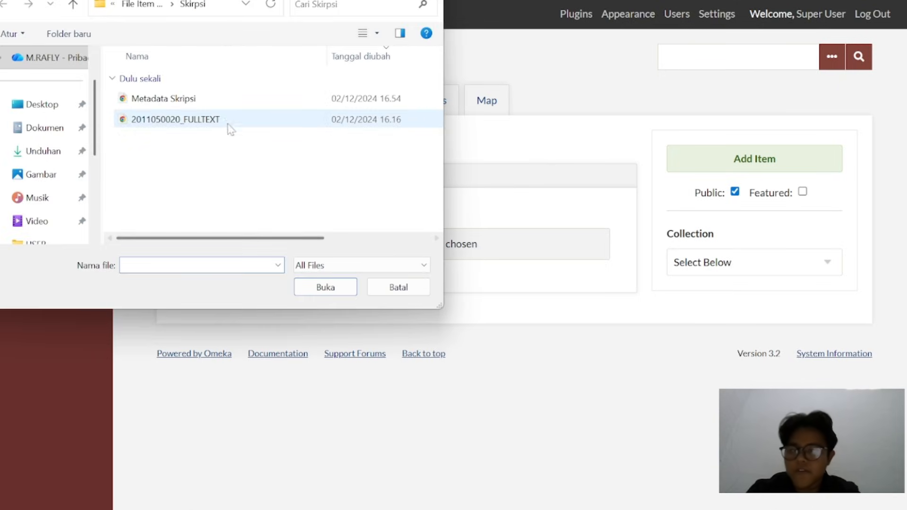
pyautogui.click(49, 151)
pyautogui.doubleClick(150, 115)
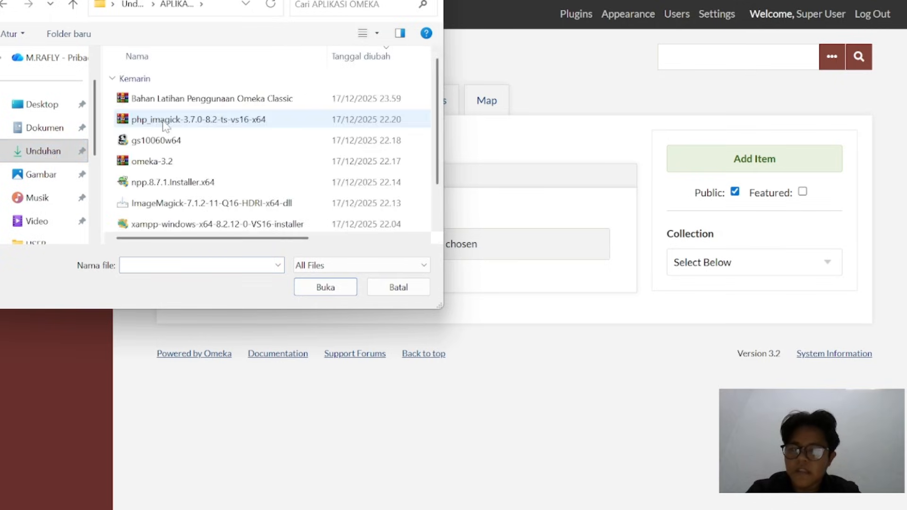
pyautogui.doubleClick(192, 224)
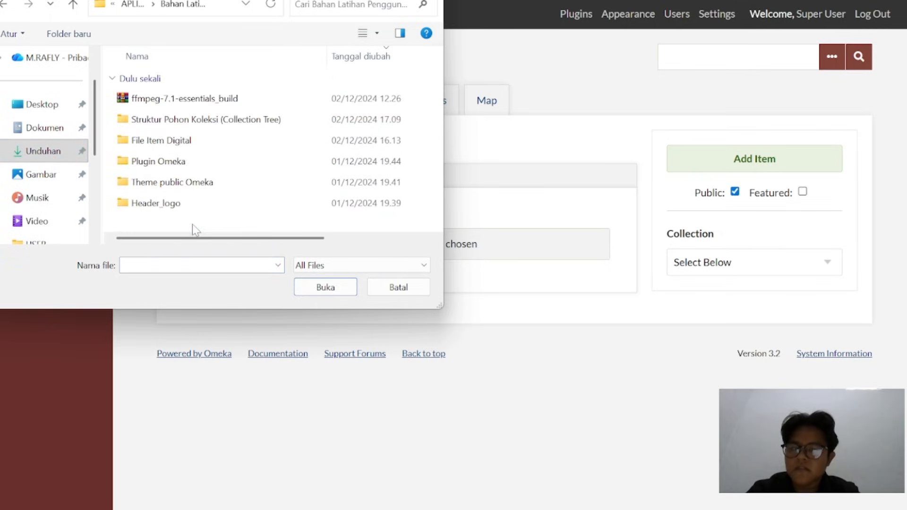
pyautogui.doubleClick(207, 140)
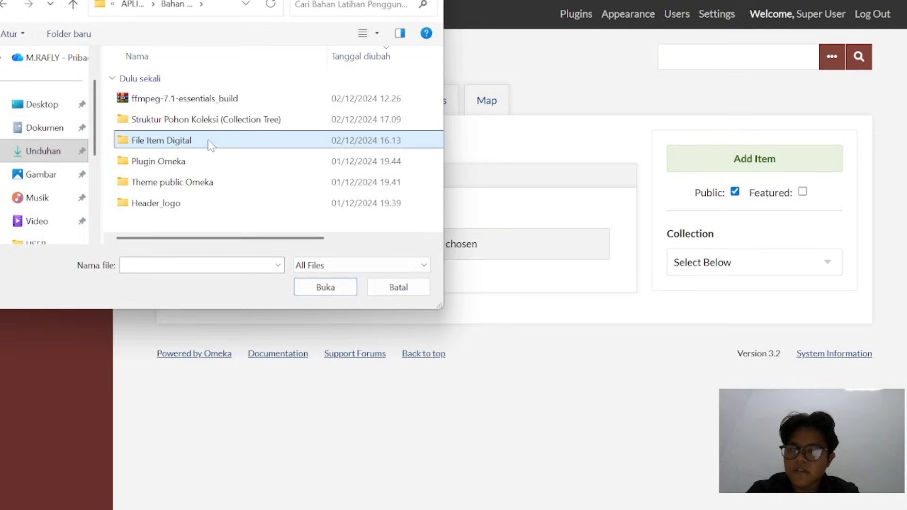
pyautogui.doubleClick(194, 118)
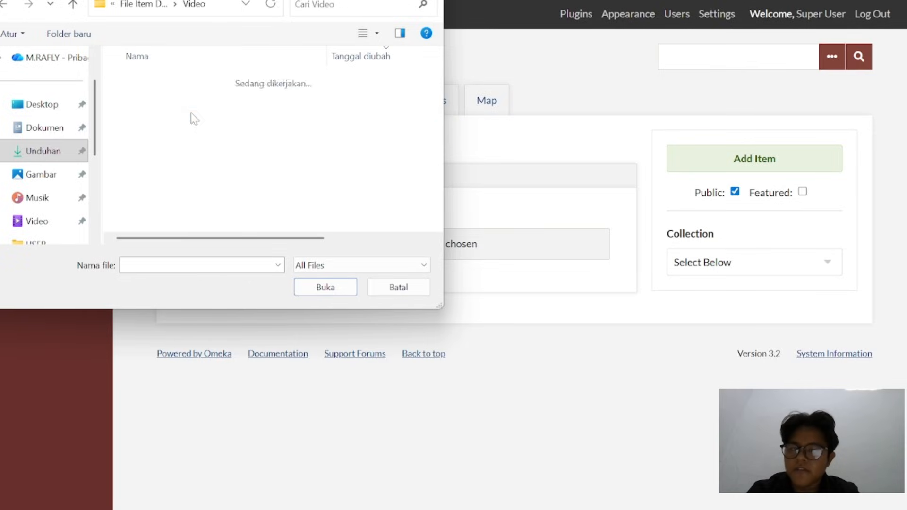
pyautogui.click(192, 119)
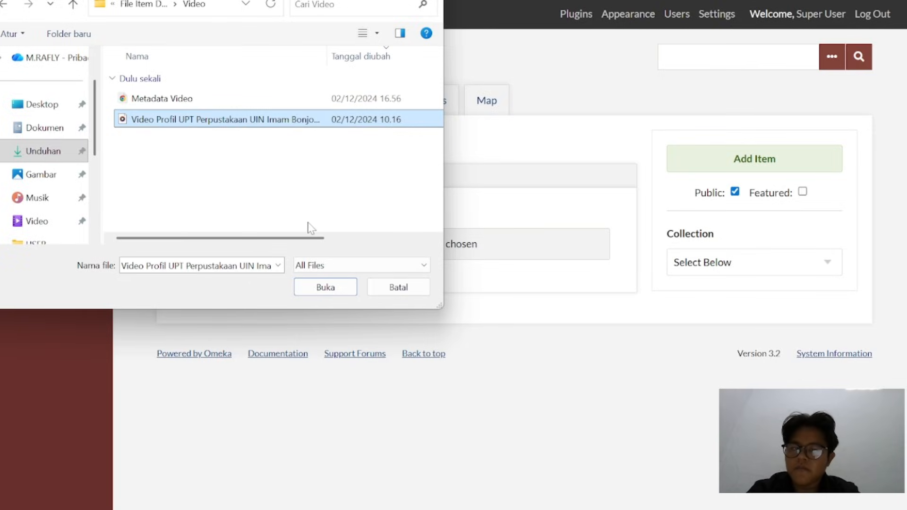
pyautogui.click(326, 288)
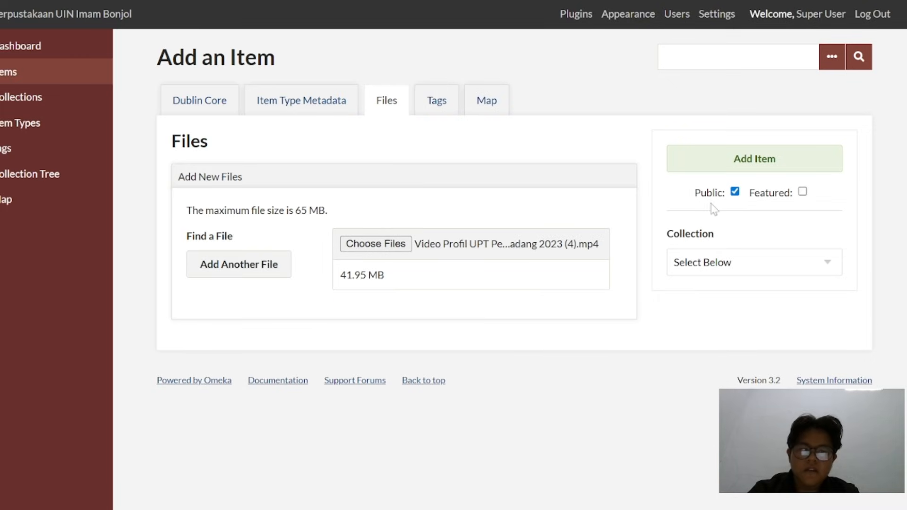
# Assign the item to the collection Arsip UIN Imam Bonjol
pyautogui.click(689, 267)
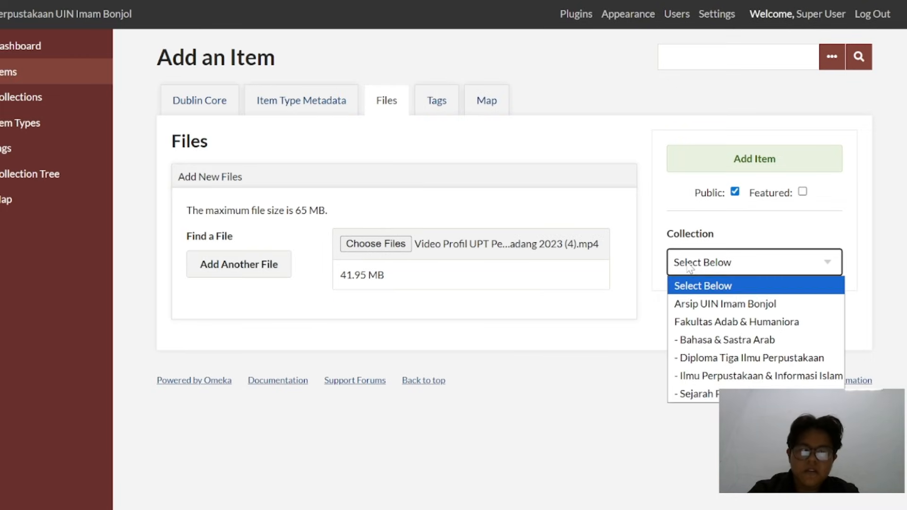
pyautogui.click(706, 304)
# Search the item's map for the location Padang and dismiss the resulting dialog
pyautogui.click(432, 105)
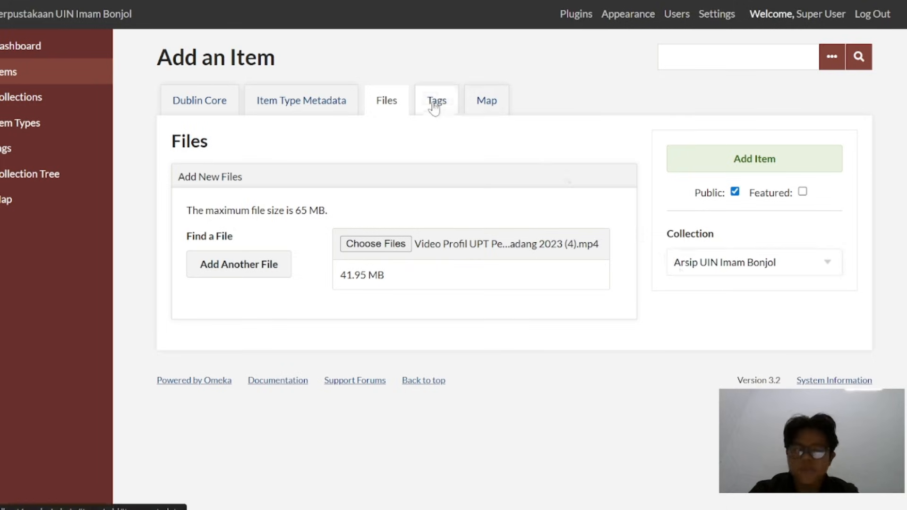
pyautogui.click(486, 100)
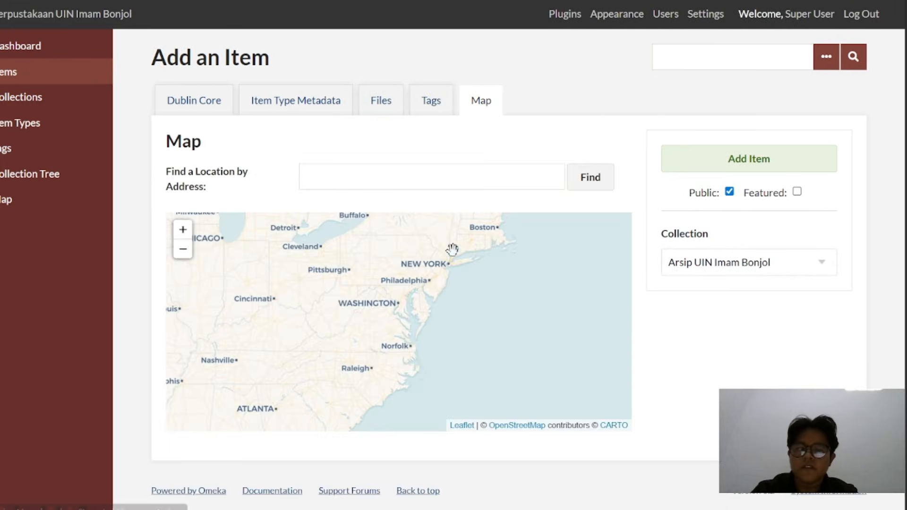
pyautogui.click(331, 176)
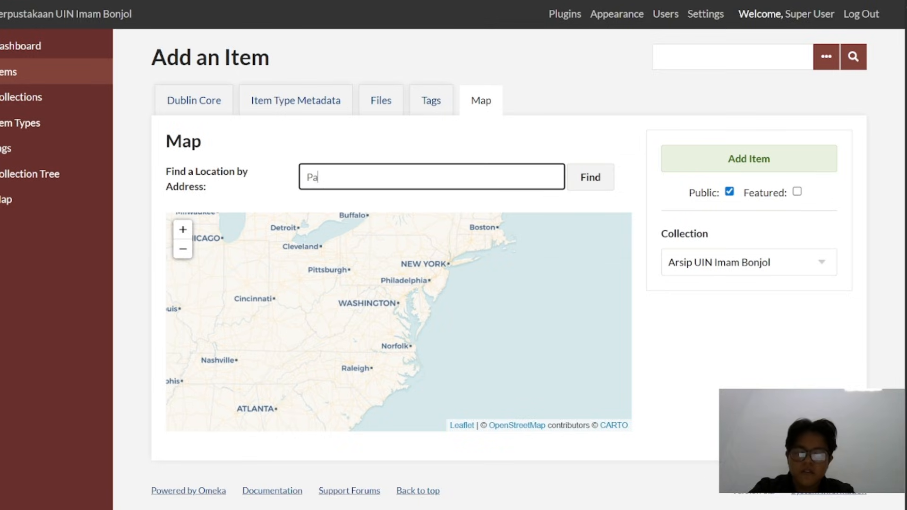
pyautogui.press('Return')
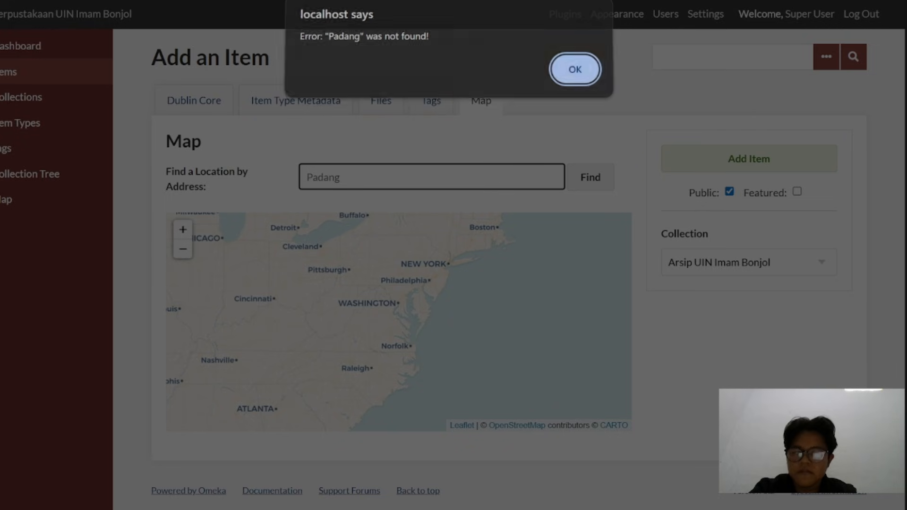
pyautogui.click(568, 76)
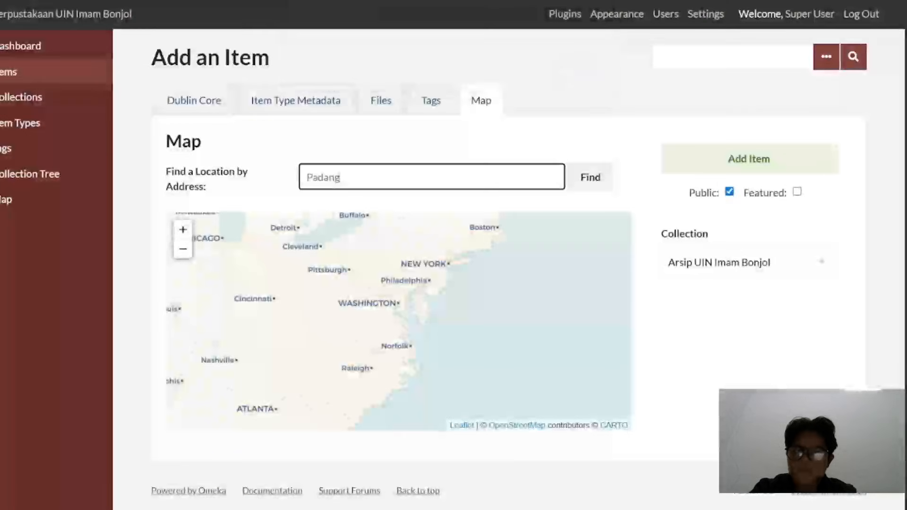
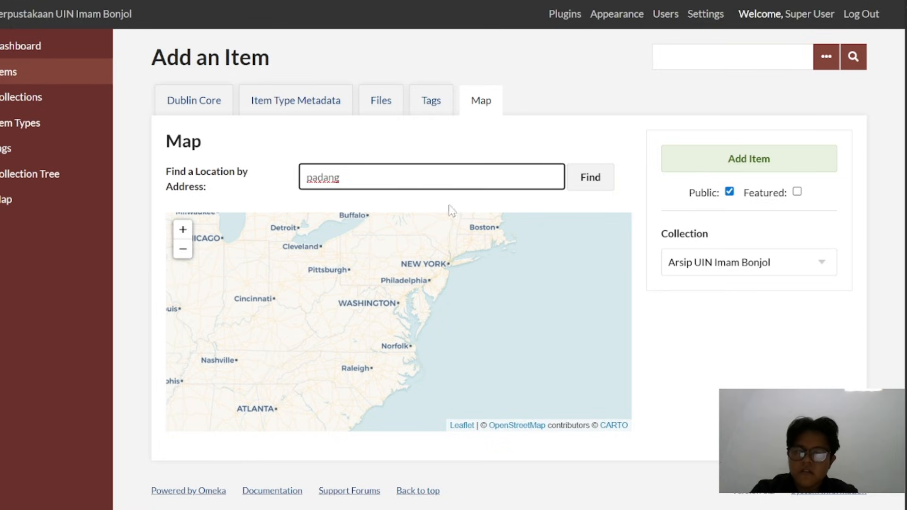
# Place the item's location marker near Washington on the map and enter padang as the address
pyautogui.click(371, 318)
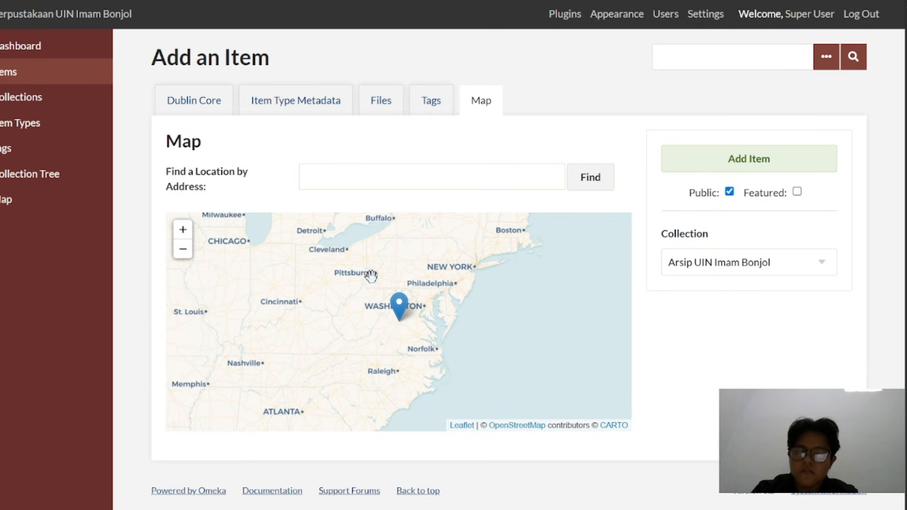
pyautogui.click(432, 177)
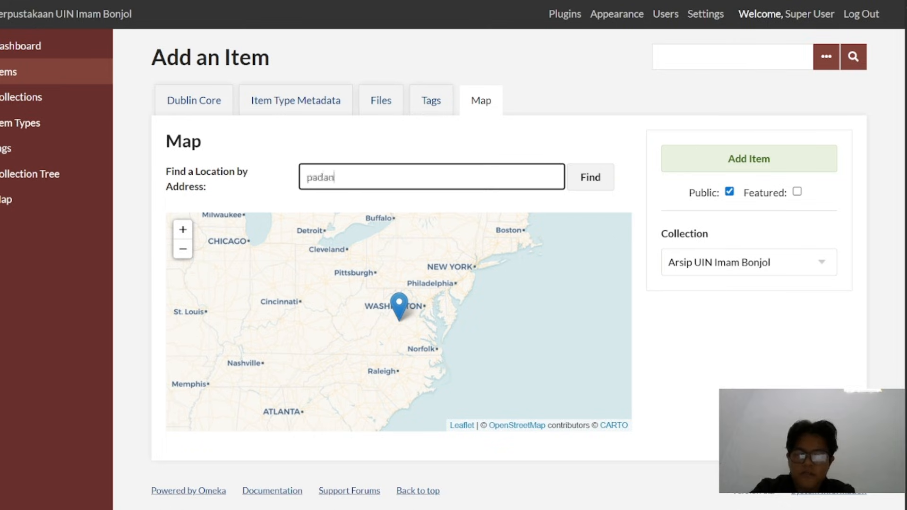
pyautogui.write('padang')
# Locate the city of Padang on Sumatra's west coast in the item's map, declining any location change
pyautogui.scroll(-3, 383, 317)
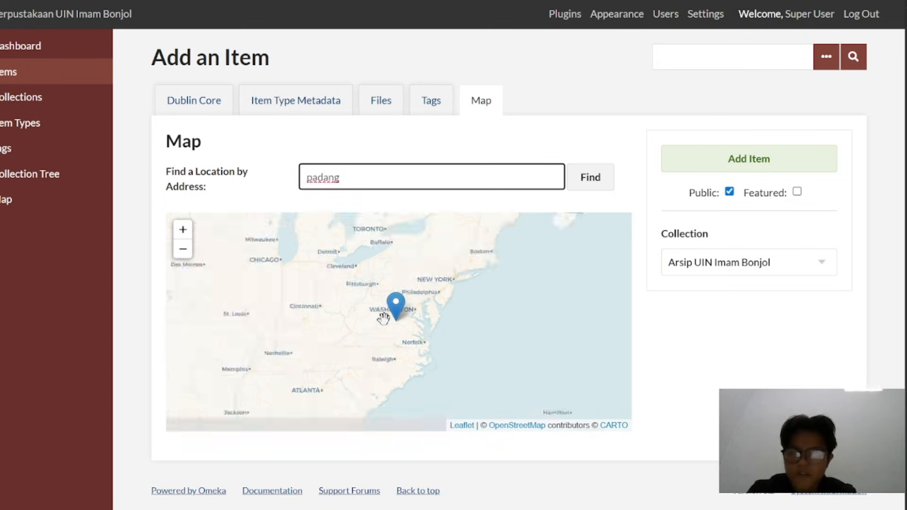
pyautogui.scroll(-2, 384, 319)
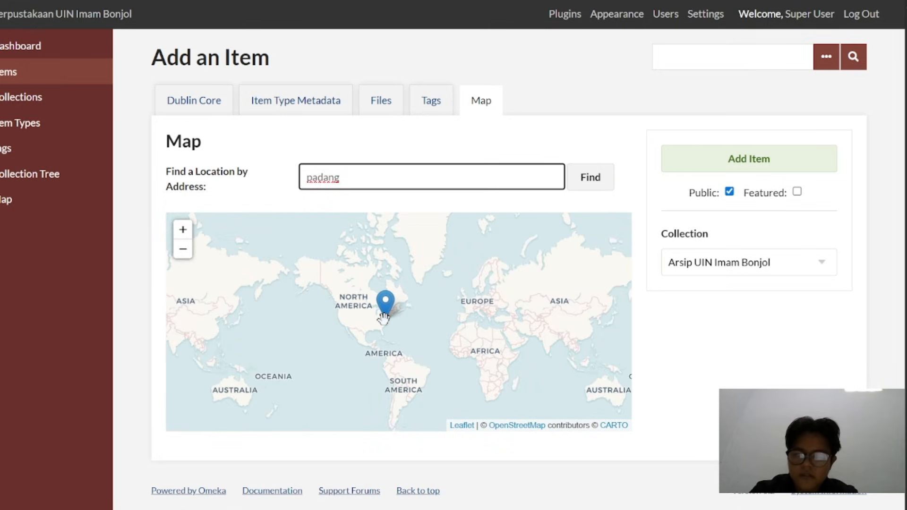
pyautogui.moveTo(507, 351); pyautogui.dragTo(277, 310)
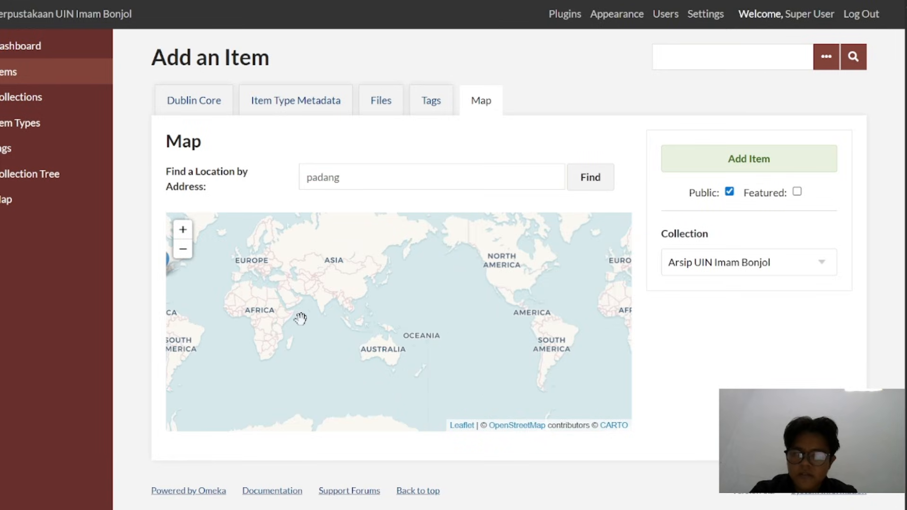
pyautogui.scroll(1, 369, 321)
pyautogui.scroll(3, 369, 321)
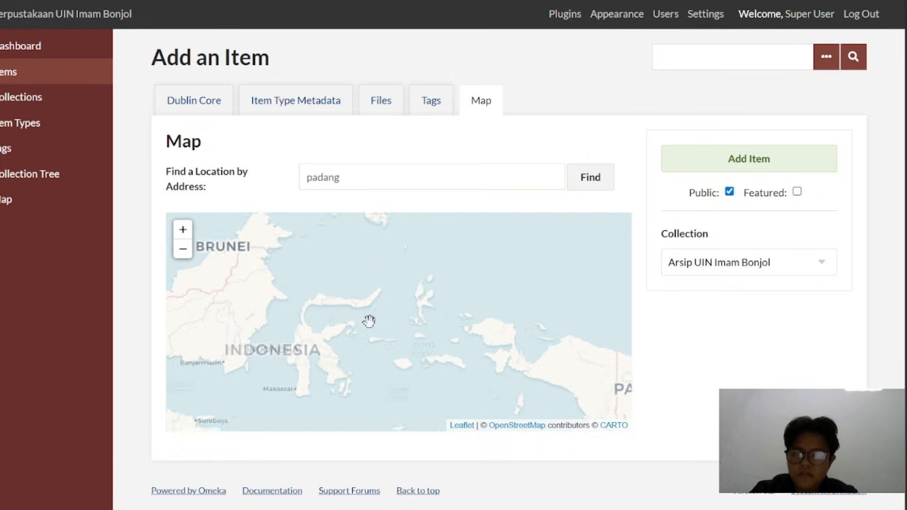
pyautogui.moveTo(269, 328); pyautogui.dragTo(512, 318)
pyautogui.scroll(-1, 432, 318)
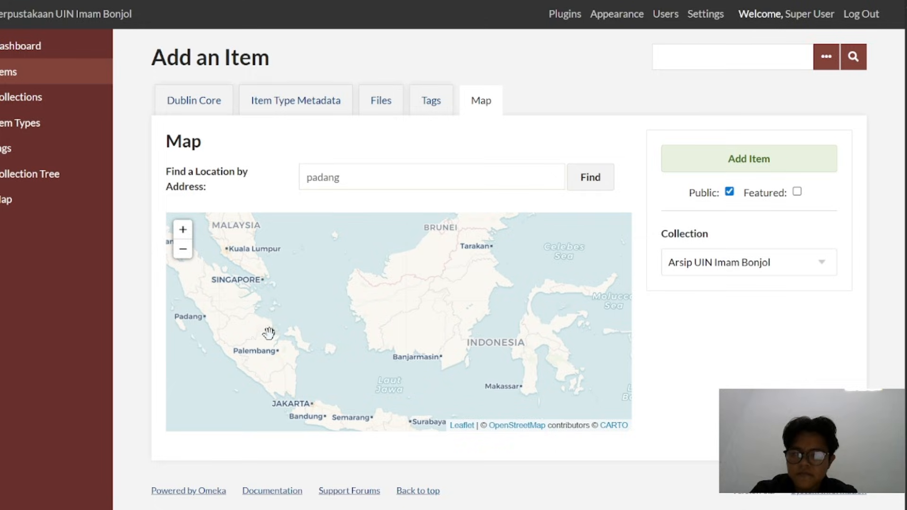
pyautogui.scroll(1, 282, 331)
pyautogui.scroll(3, 360, 311)
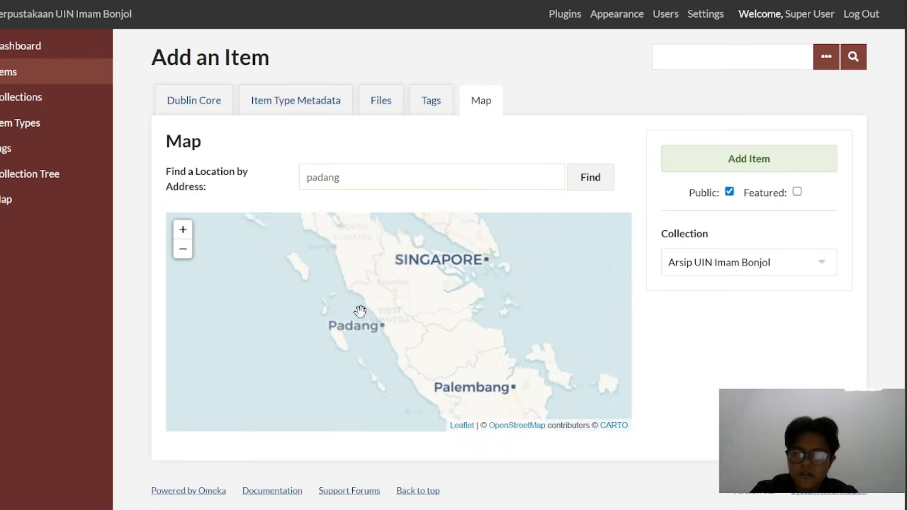
pyautogui.scroll(1, 360, 311)
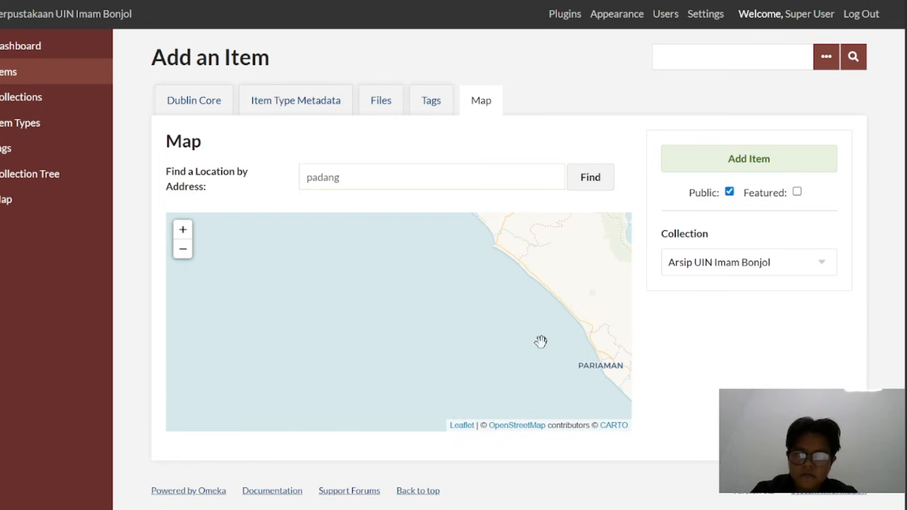
pyautogui.moveTo(531, 338); pyautogui.dragTo(274, 234)
pyautogui.moveTo(395, 328); pyautogui.dragTo(279, 238)
pyautogui.scroll(2, 367, 283)
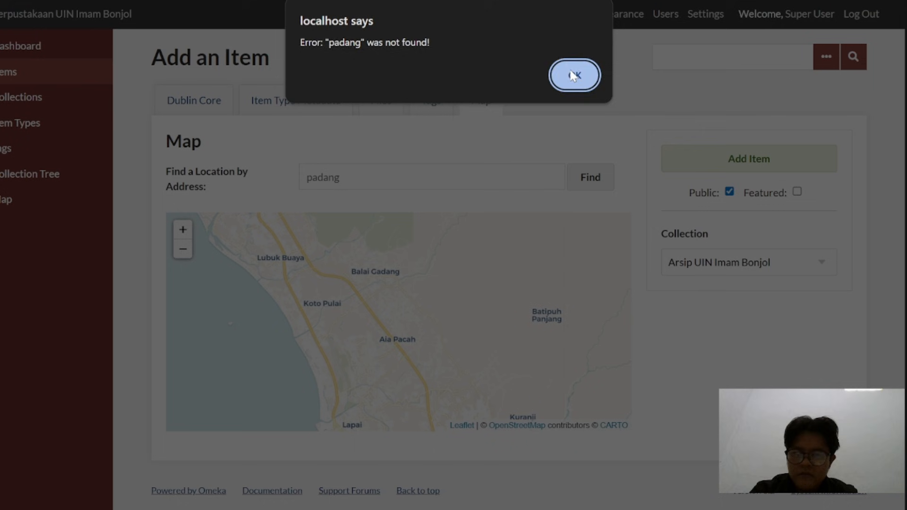
pyautogui.click(573, 76)
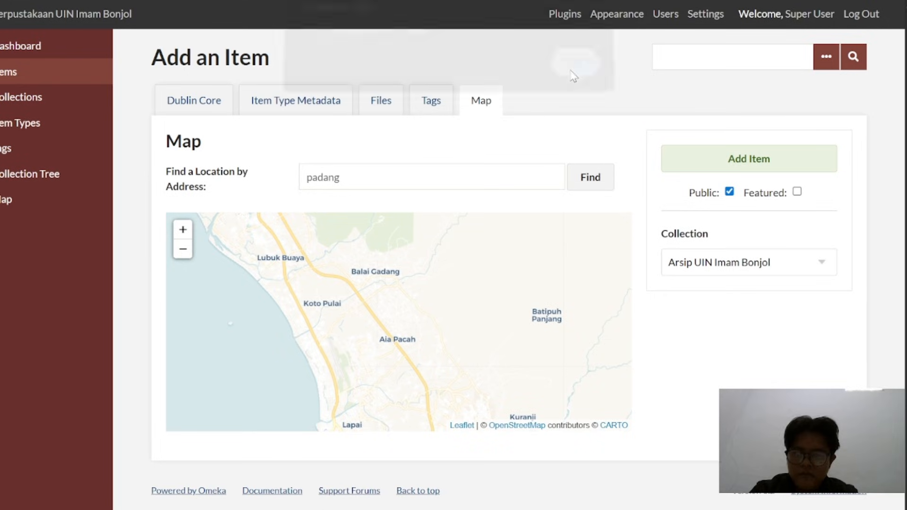
# Examine the map around Padang, Nagari Kasang and Balai Gadang, declining any change of the item's location
pyautogui.scroll(-1, 368, 306)
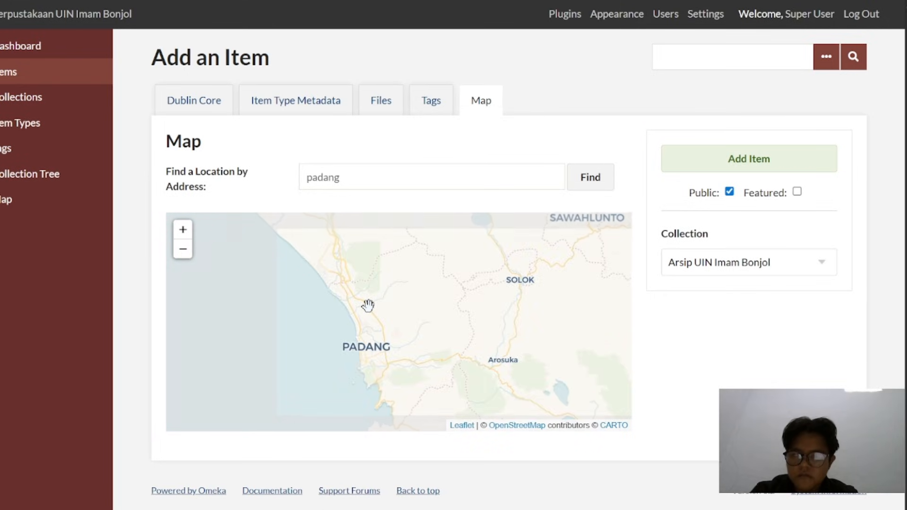
pyautogui.scroll(3, 368, 305)
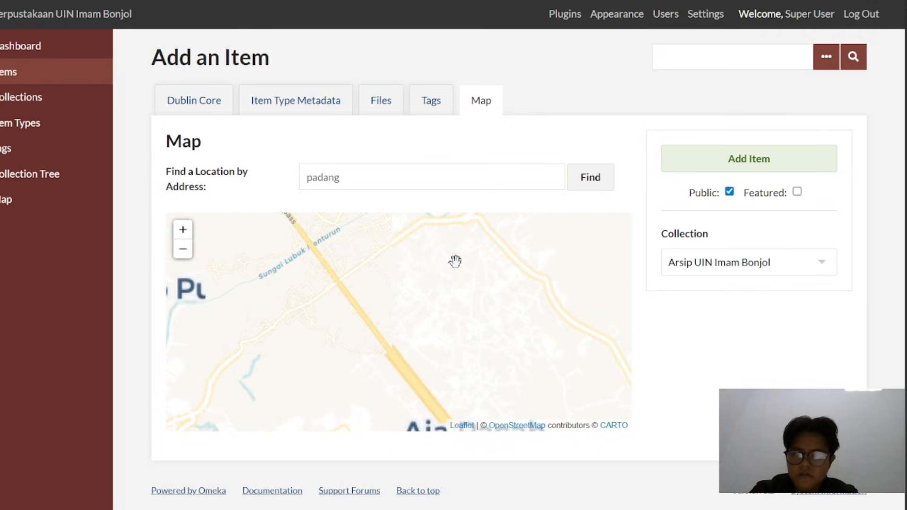
pyautogui.scroll(-2, 429, 279)
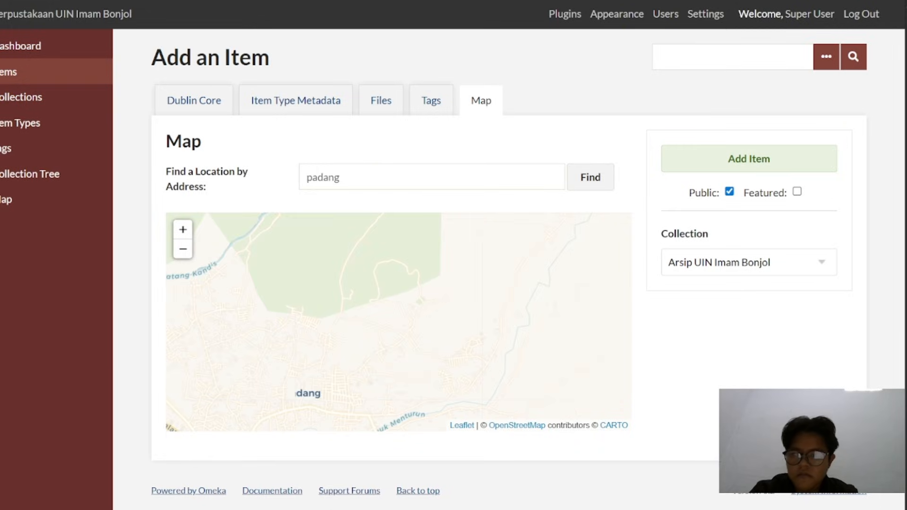
pyautogui.moveTo(283, 475); pyautogui.dragTo(364, 329)
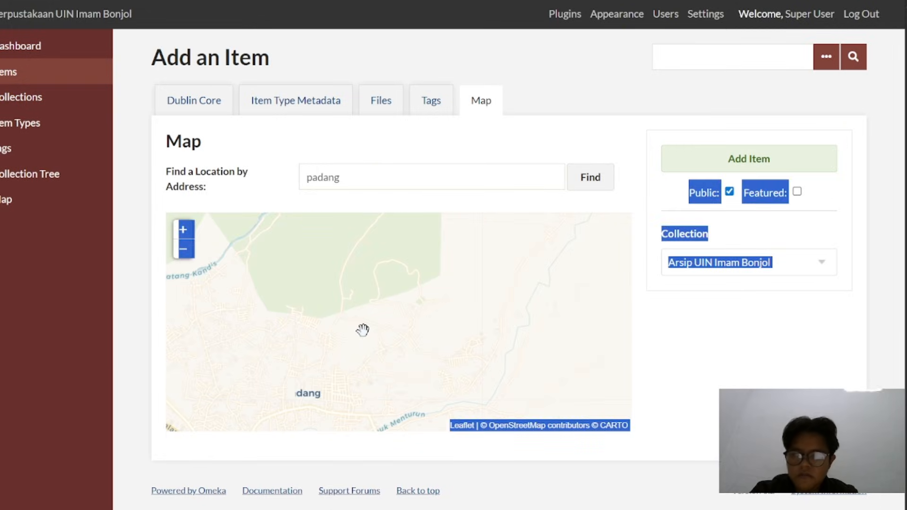
pyautogui.click(363, 329)
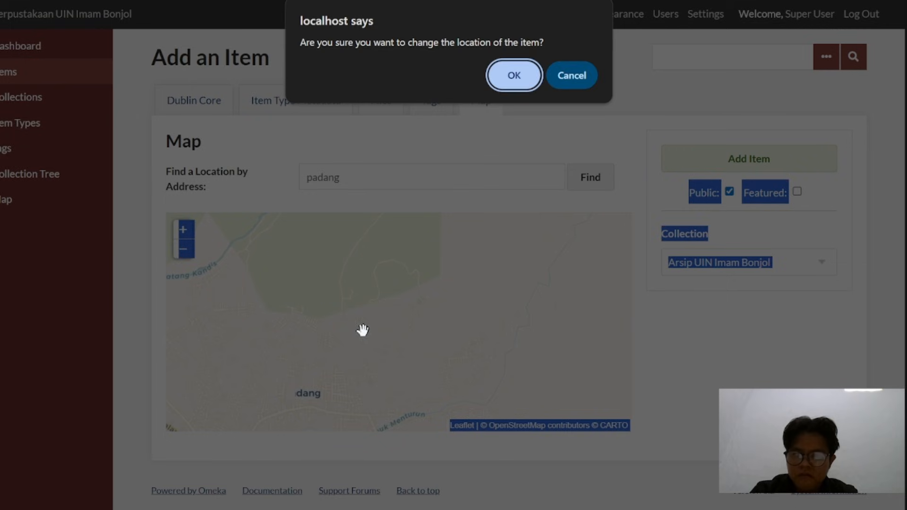
pyautogui.click(574, 76)
pyautogui.scroll(2, 385, 269)
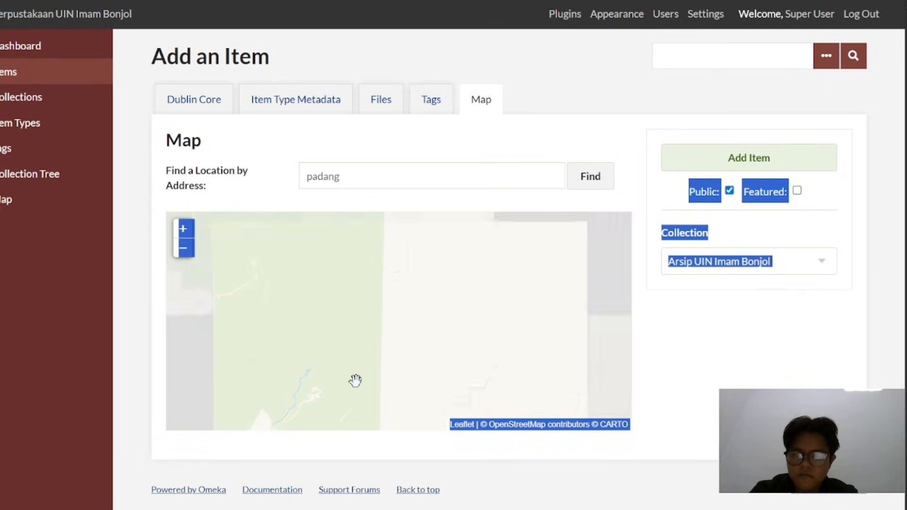
pyautogui.scroll(-2, 356, 381)
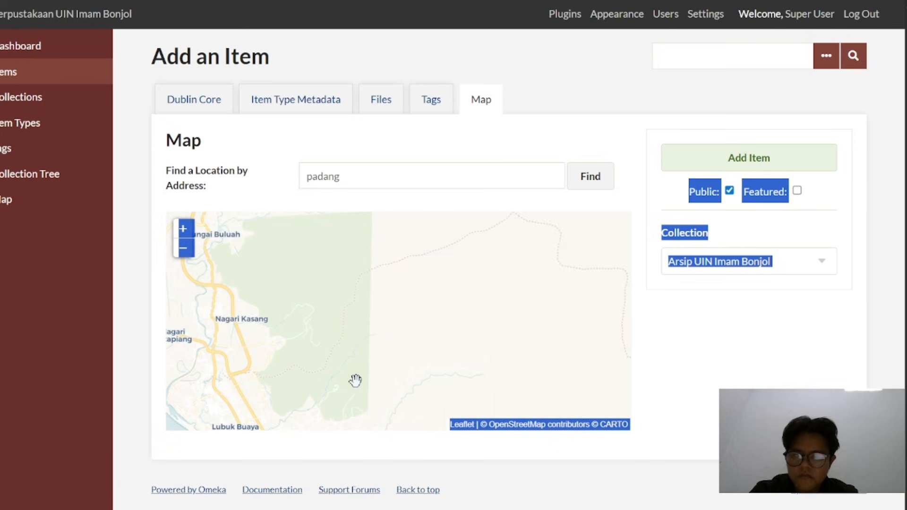
pyautogui.moveTo(355, 381); pyautogui.dragTo(241, 323)
pyautogui.click(387, 323)
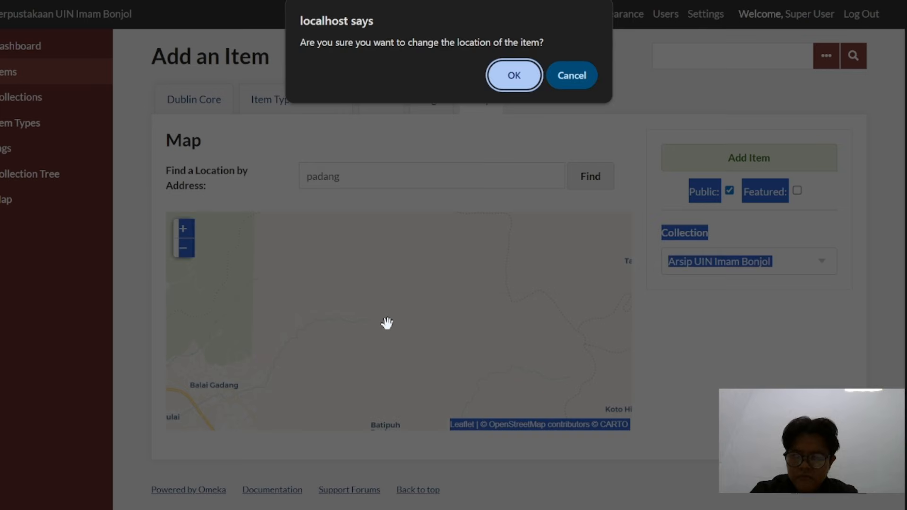
pyautogui.click(577, 73)
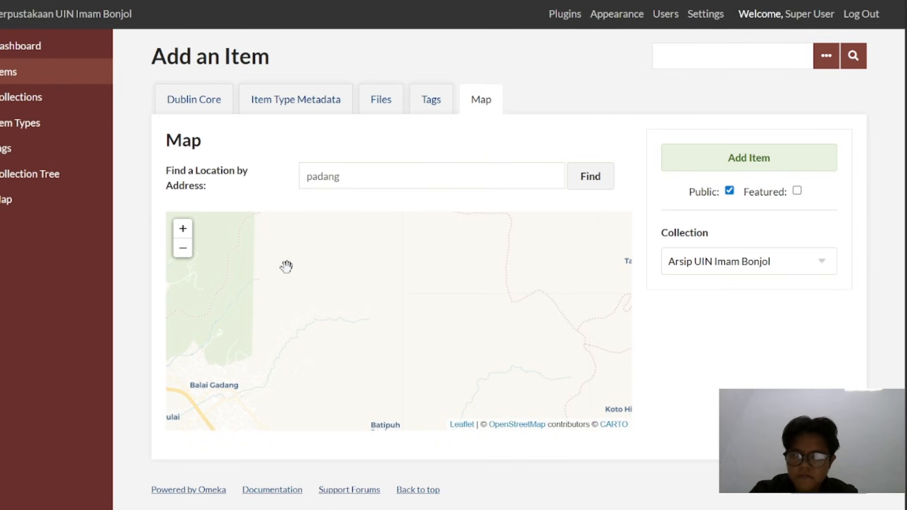
# Examine the map between Sungai Buluah, Balai Gadang and Lubuk Minturun in search of the item's site
pyautogui.moveTo(284, 335); pyautogui.dragTo(361, 179)
pyautogui.moveTo(425, 184); pyautogui.dragTo(437, 423)
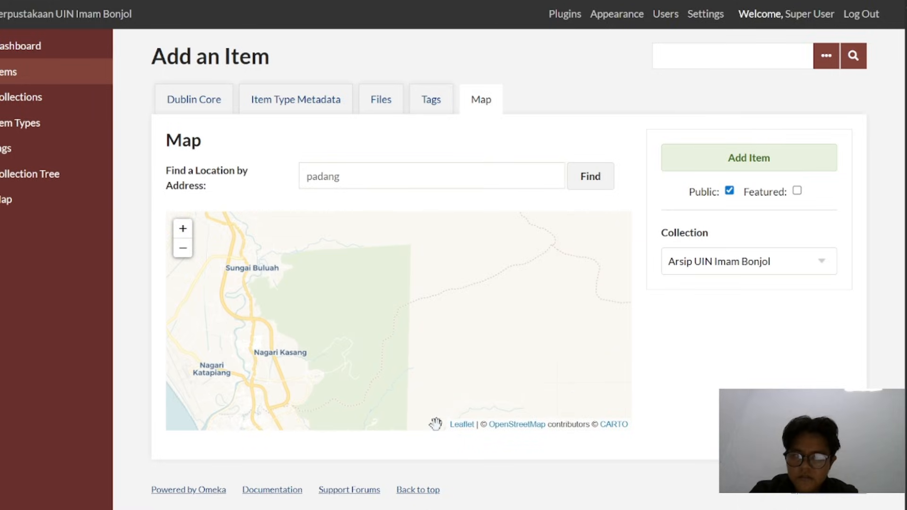
pyautogui.moveTo(431, 372); pyautogui.dragTo(396, 239)
pyautogui.scroll(2, 371, 321)
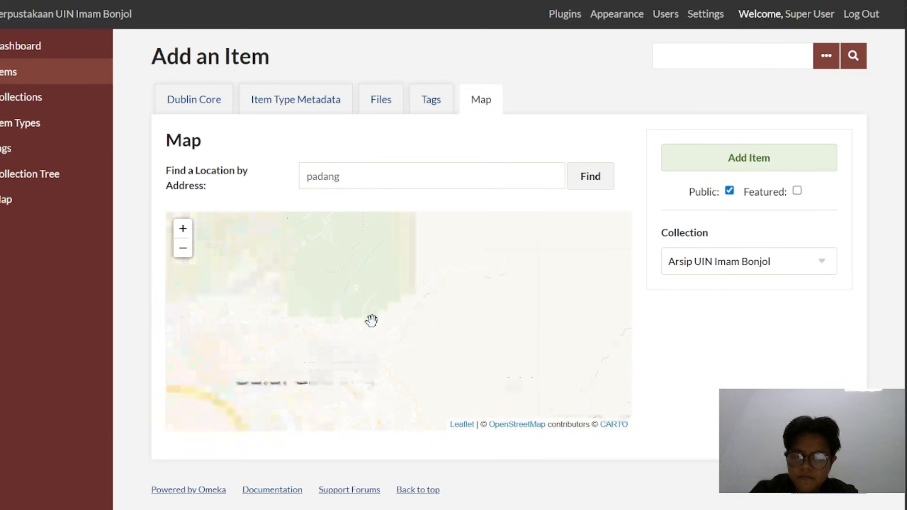
pyautogui.scroll(3, 371, 320)
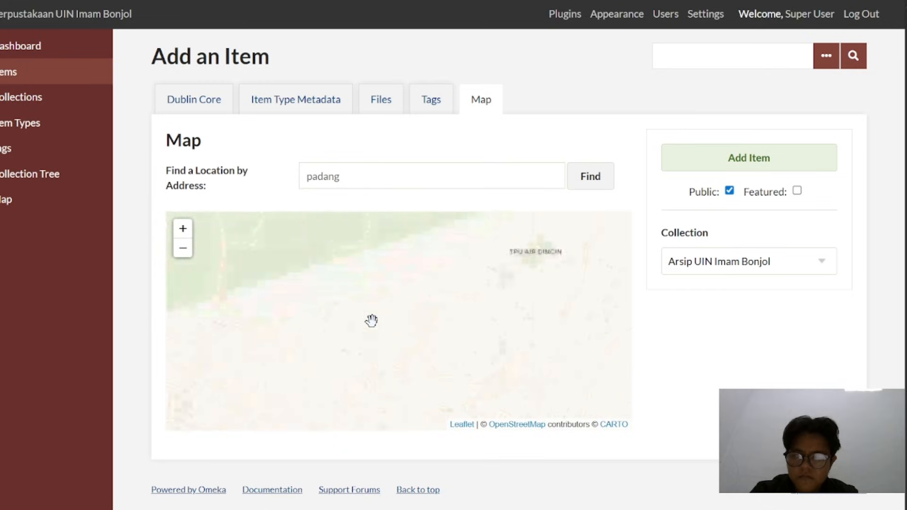
pyautogui.moveTo(371, 320); pyautogui.dragTo(372, 203)
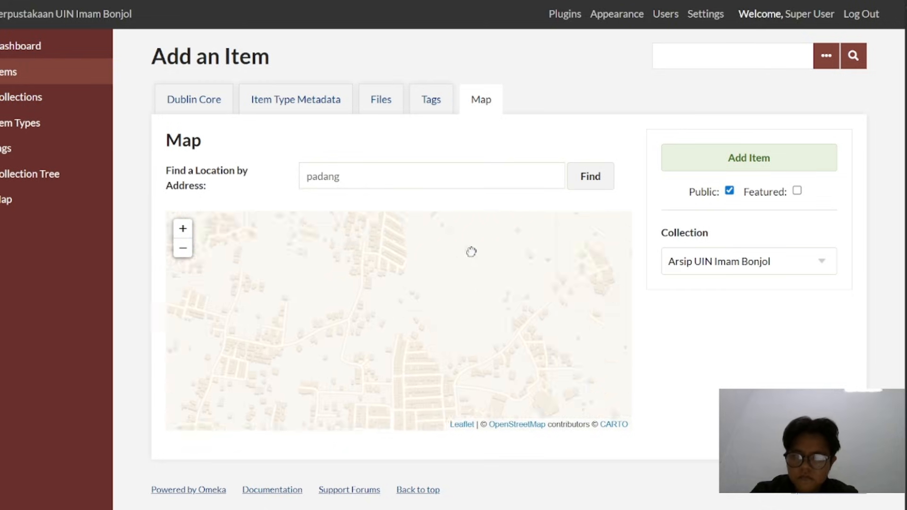
pyautogui.moveTo(409, 364); pyautogui.dragTo(421, 272)
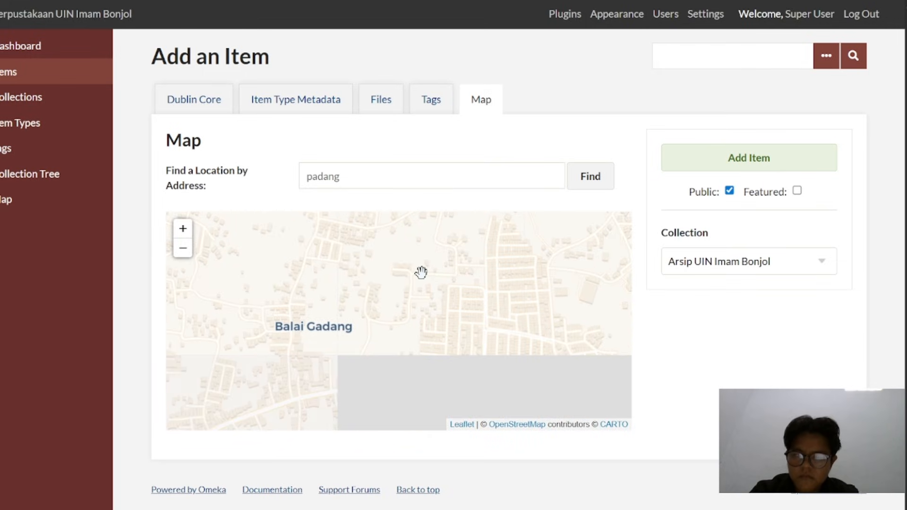
pyautogui.scroll(-1, 421, 271)
pyautogui.scroll(-1, 421, 271)
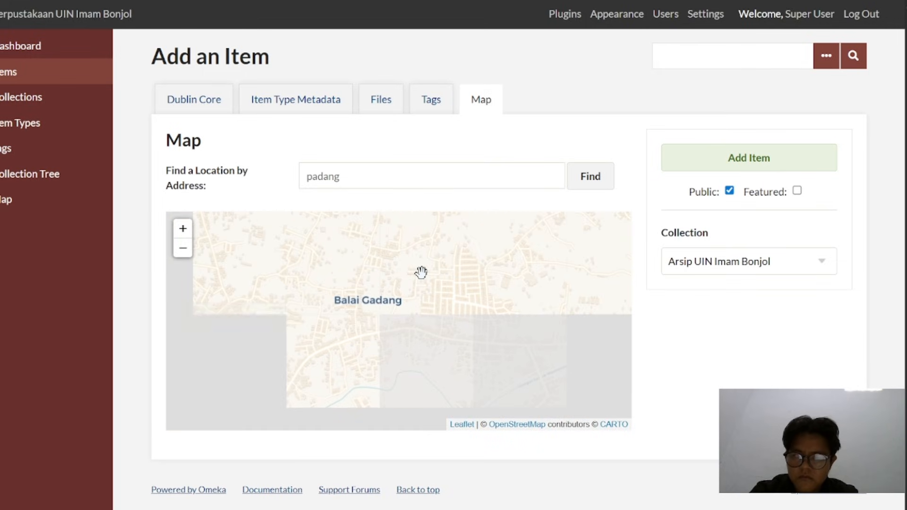
pyautogui.moveTo(476, 304); pyautogui.dragTo(176, 243)
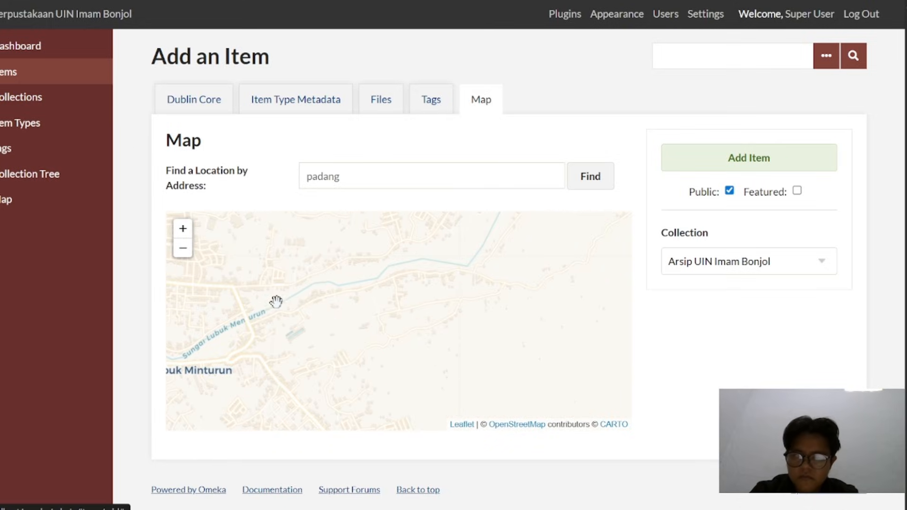
pyautogui.scroll(-1, 307, 301)
pyautogui.scroll(1, 490, 229)
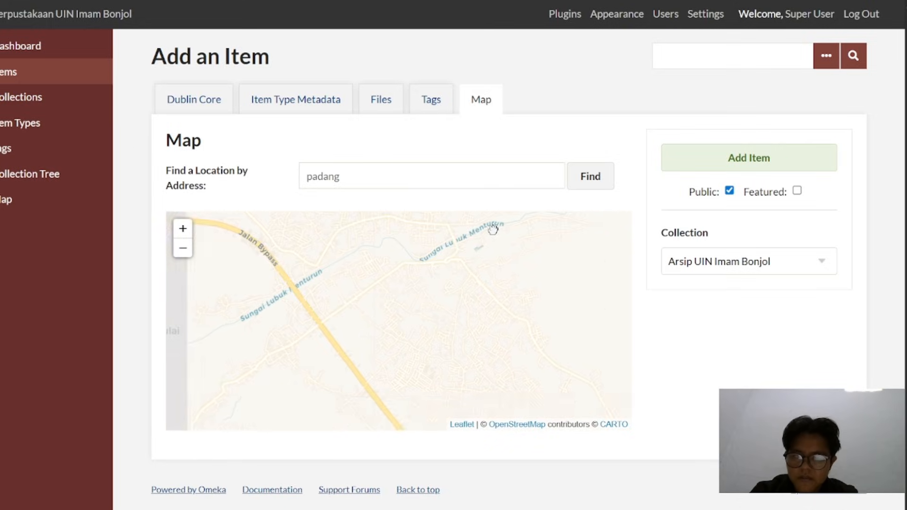
# Move the item's location marker to the circular road among the buildings in the green area north of Balai Gadang
pyautogui.moveTo(544, 197); pyautogui.dragTo(382, 470)
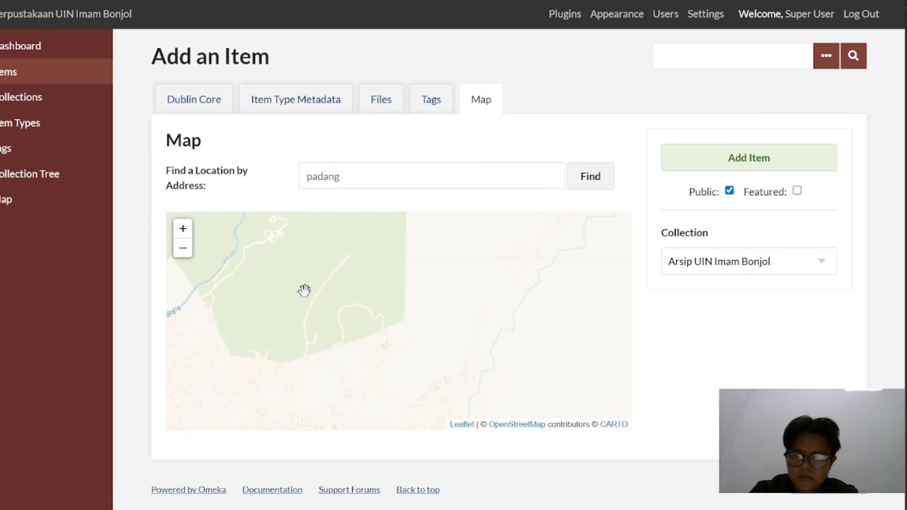
pyautogui.moveTo(304, 289); pyautogui.dragTo(450, 408)
pyautogui.scroll(1, 421, 320)
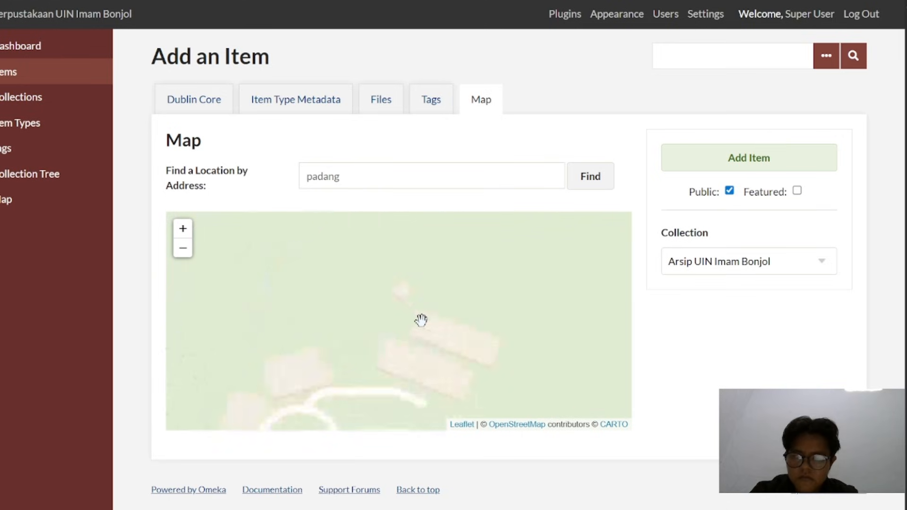
pyautogui.scroll(1, 421, 320)
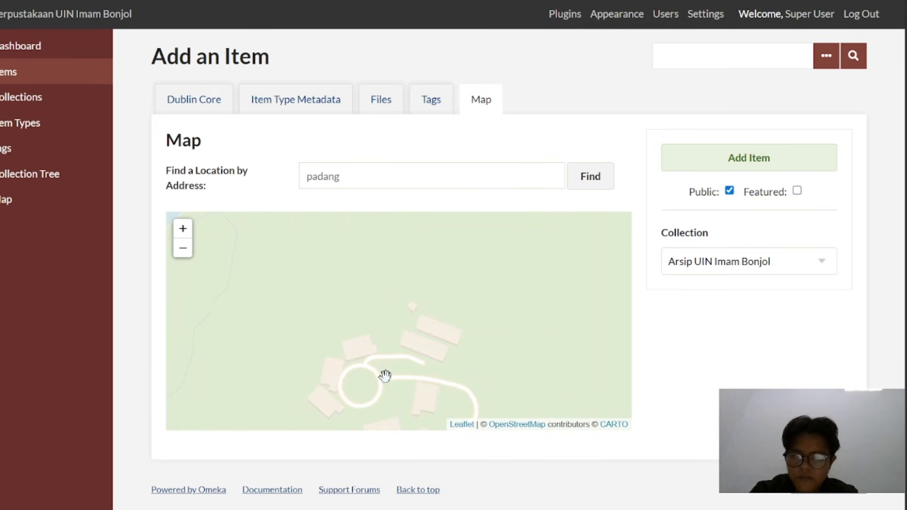
pyautogui.moveTo(385, 375); pyautogui.dragTo(411, 282)
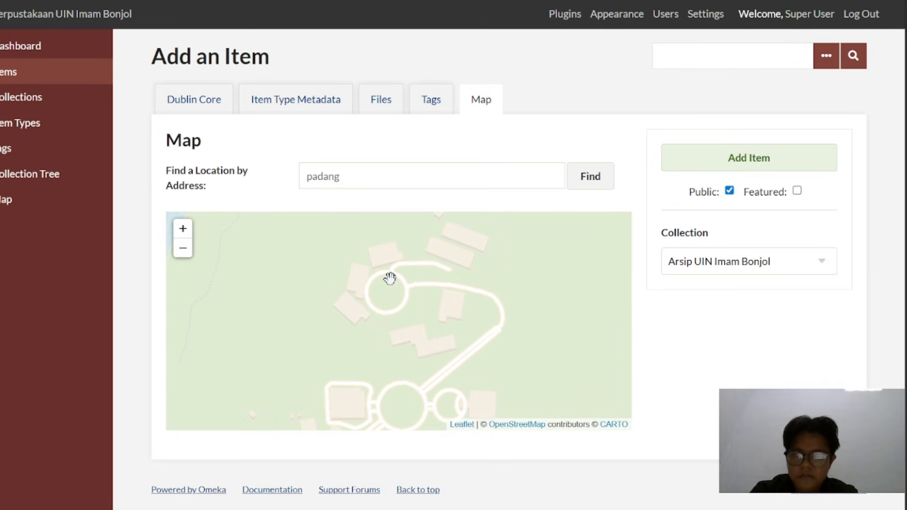
pyautogui.click(390, 279)
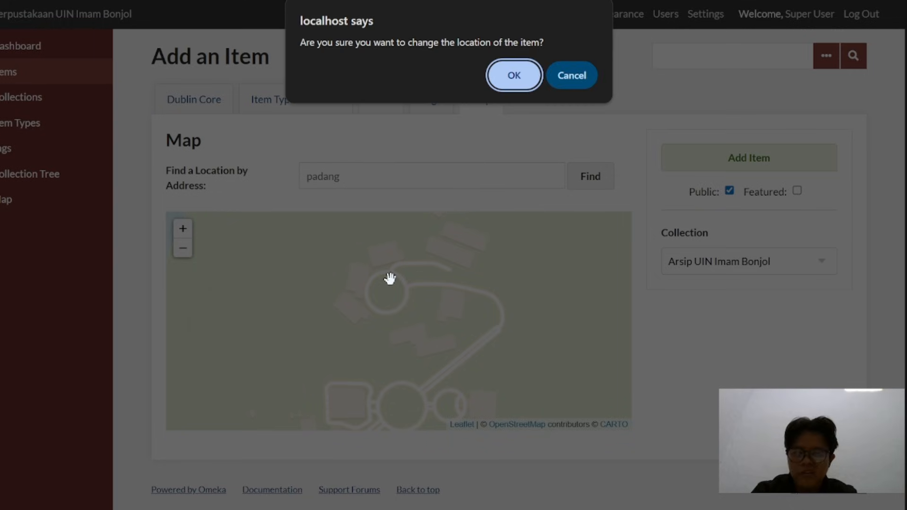
pyautogui.click(514, 78)
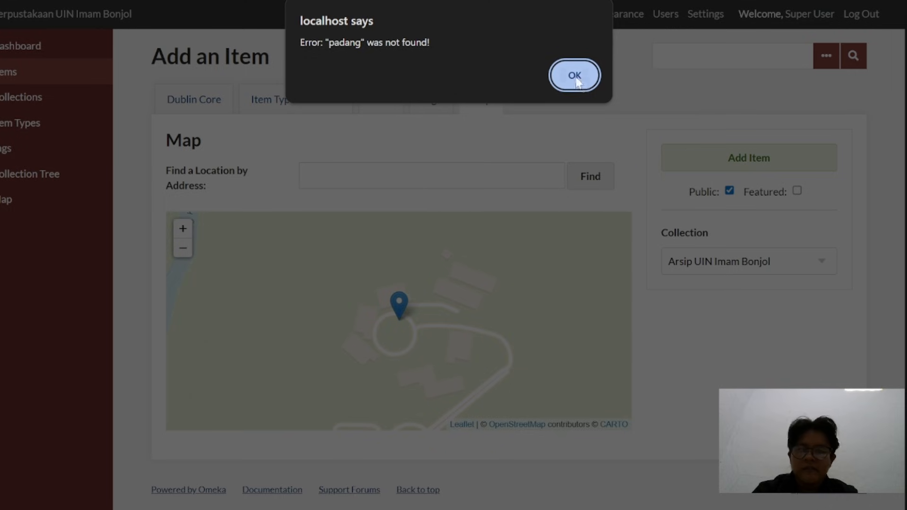
pyautogui.click(574, 77)
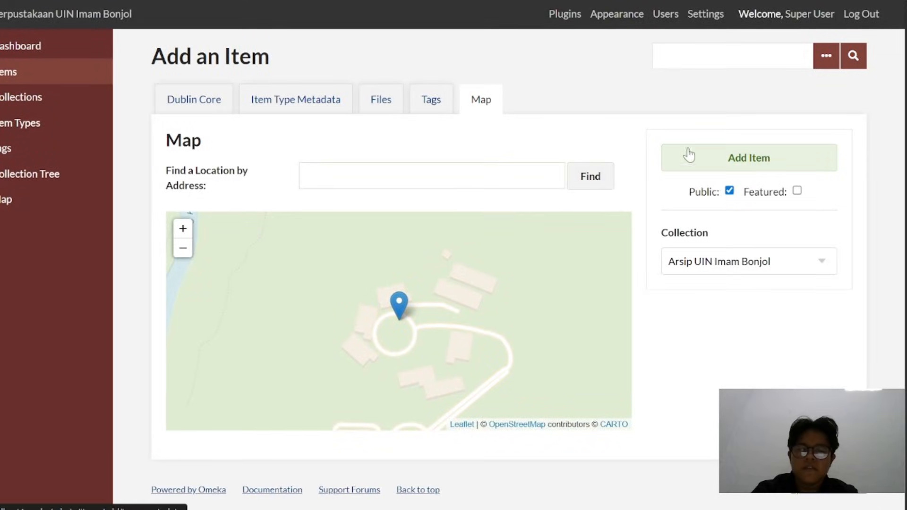
# Save the new public item in the Arsip UIN Imam Bonjol collection and check the item list
pyautogui.click(716, 162)
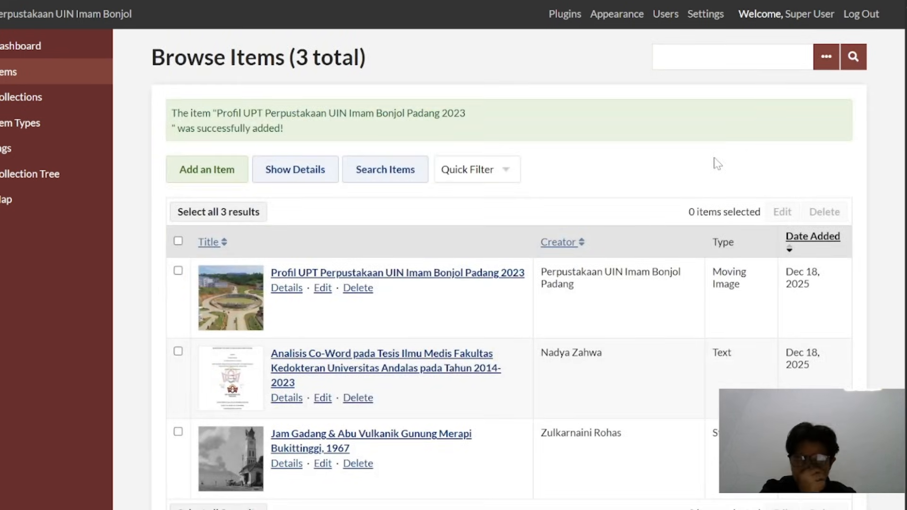
pyautogui.scroll(-3, 408, 321)
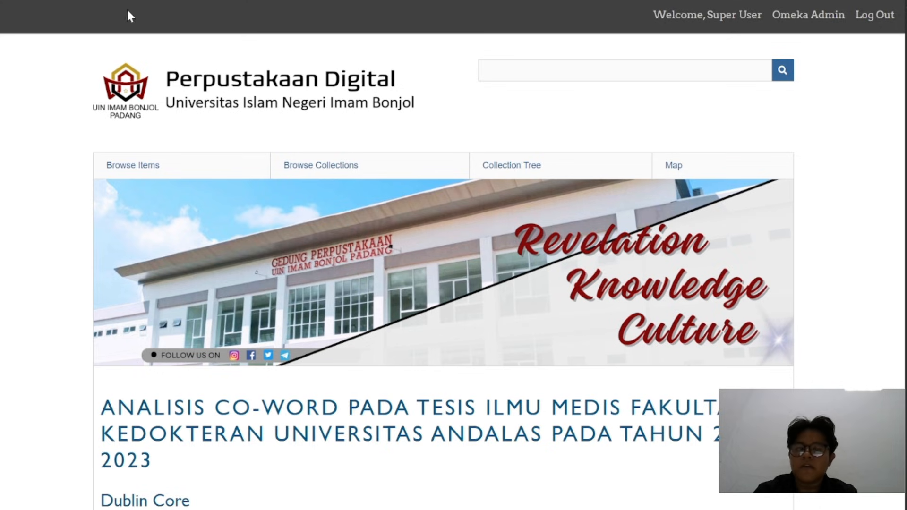
# Open Profil UPT Perpustakaan UIN Imam Bonjol Padang 2023 from the public site's recently added items and review its metadata down to the files
pyautogui.scroll(-5, 293, 185)
pyautogui.scroll(5, 293, 185)
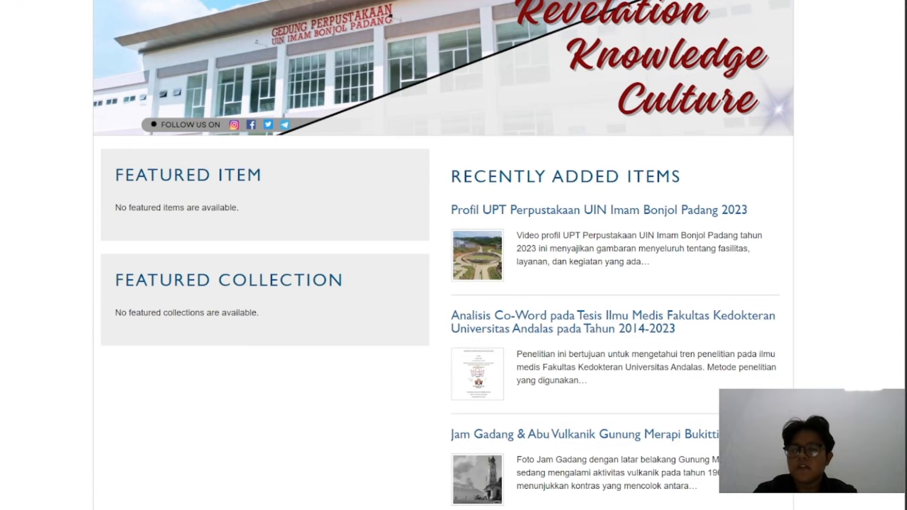
pyautogui.scroll(-2, 517, 182)
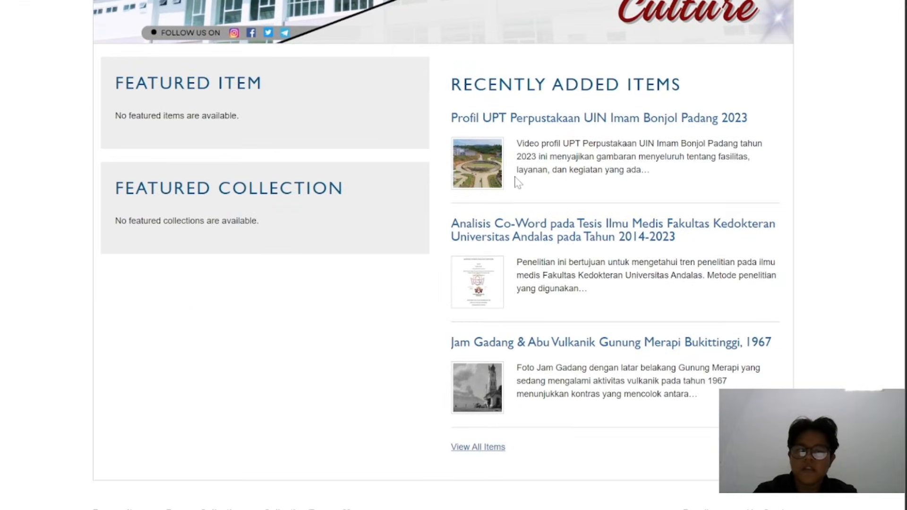
pyautogui.click(490, 165)
pyautogui.scroll(-7, 333, 270)
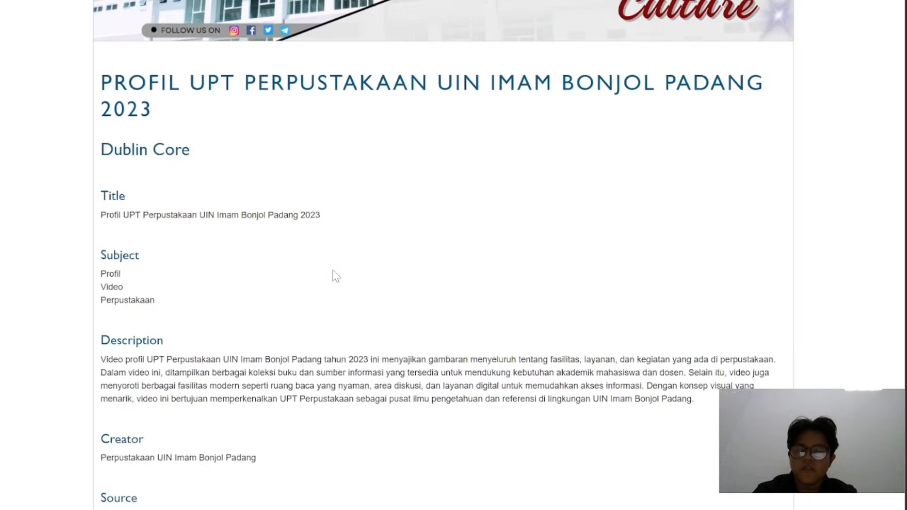
pyautogui.scroll(-1, 332, 270)
pyautogui.scroll(-2, 333, 270)
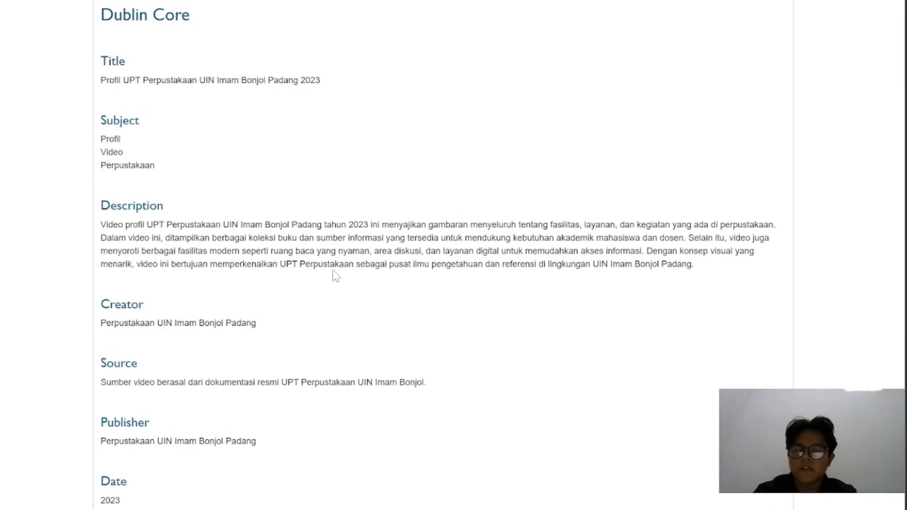
pyautogui.scroll(-3, 333, 270)
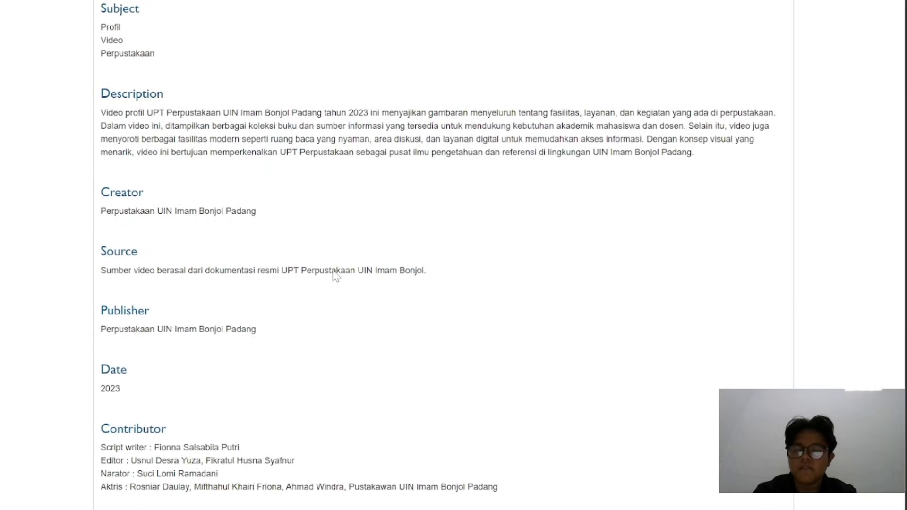
pyautogui.scroll(-3, 333, 275)
pyautogui.scroll(-10, 332, 270)
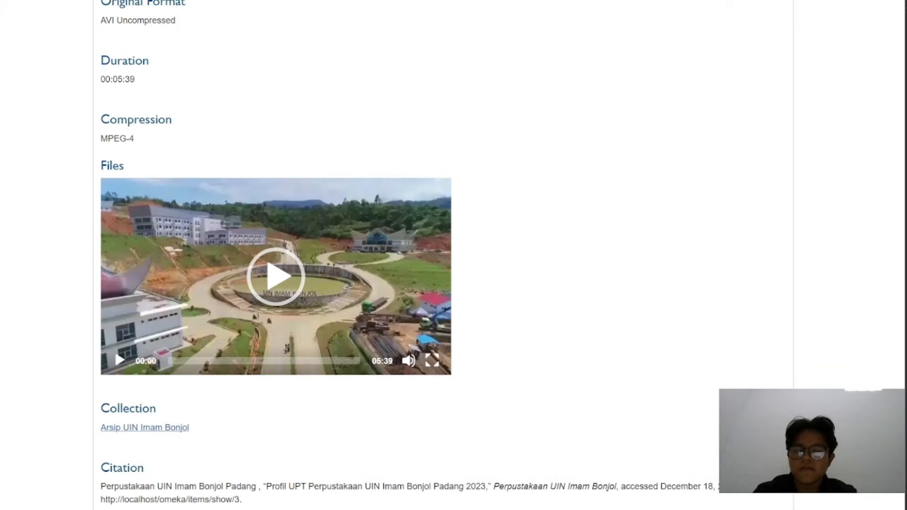
# Play the item's attached video, skip ahead to about 01:40 and pause it
pyautogui.click(285, 240)
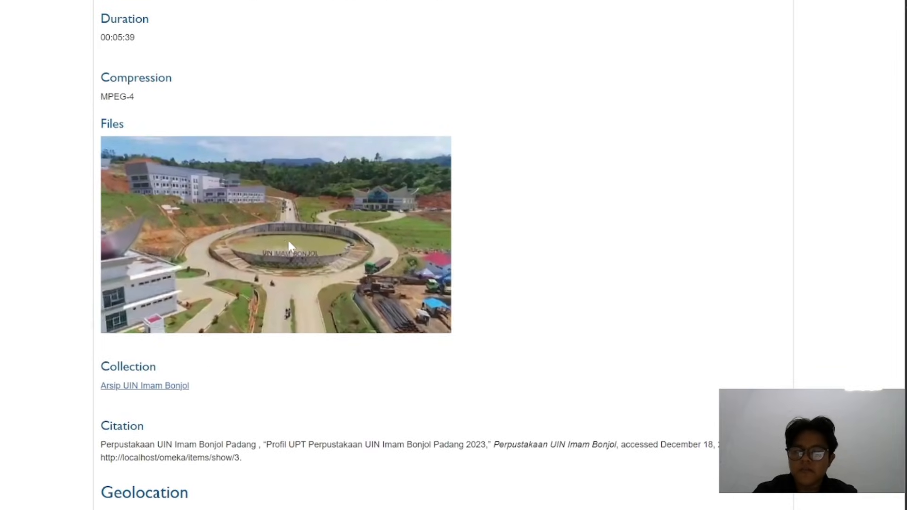
pyautogui.moveTo(408, 319)
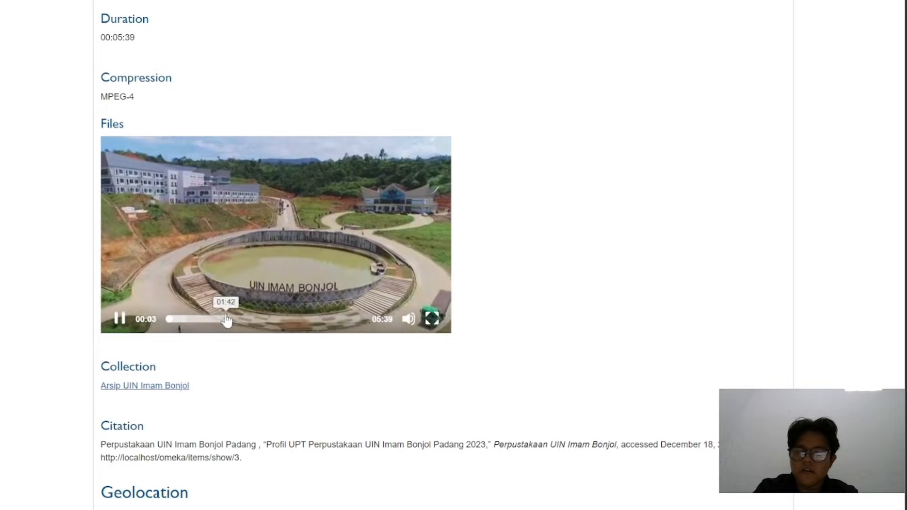
pyautogui.click(227, 320)
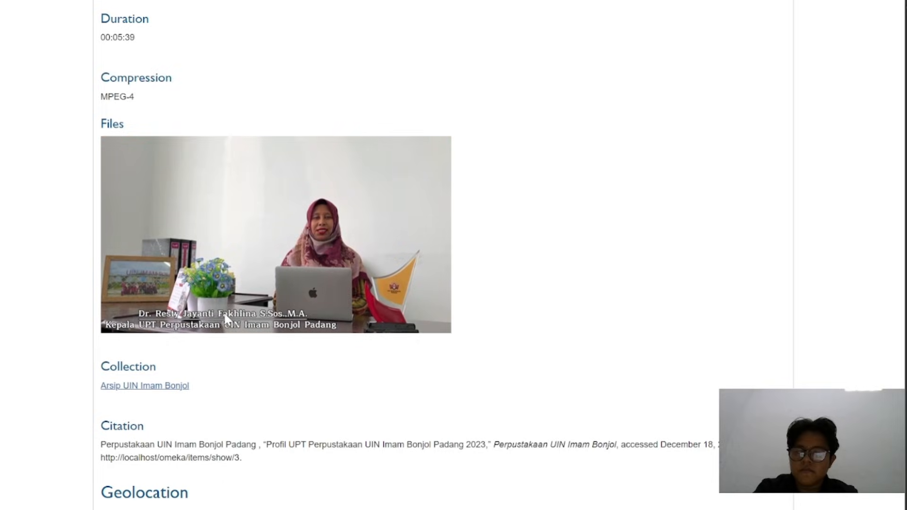
pyautogui.click(260, 261)
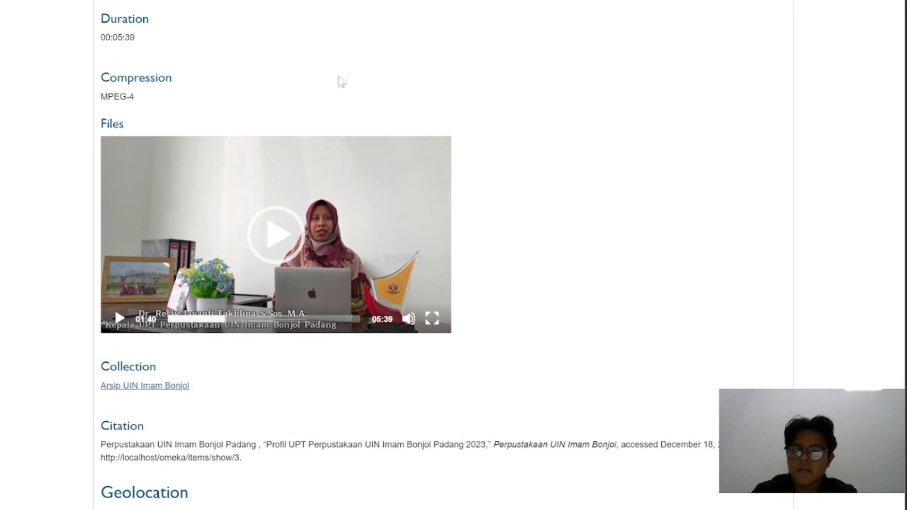
pyautogui.scroll(10, 338, 80)
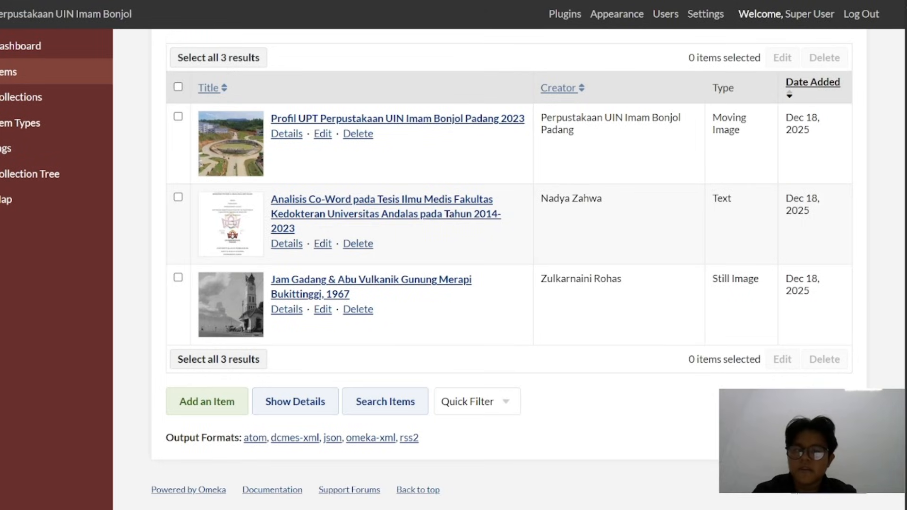
pyautogui.scroll(3, 373, 159)
pyautogui.scroll(-1, 377, 159)
pyautogui.scroll(1, 376, 158)
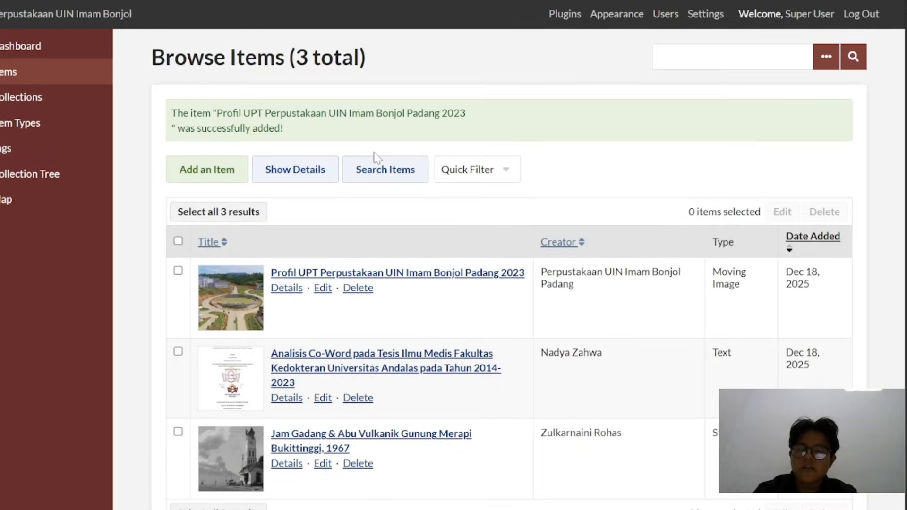
pyautogui.scroll(-1, 377, 159)
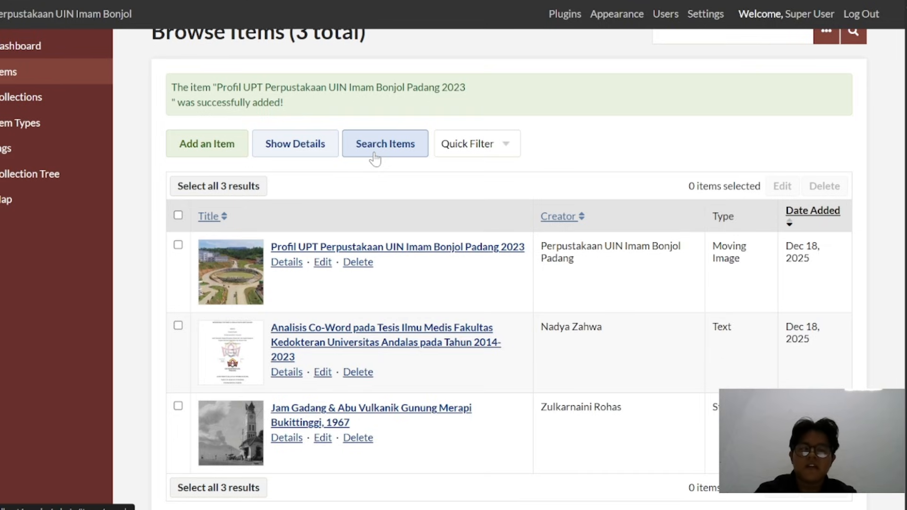
pyautogui.scroll(1, 548, 136)
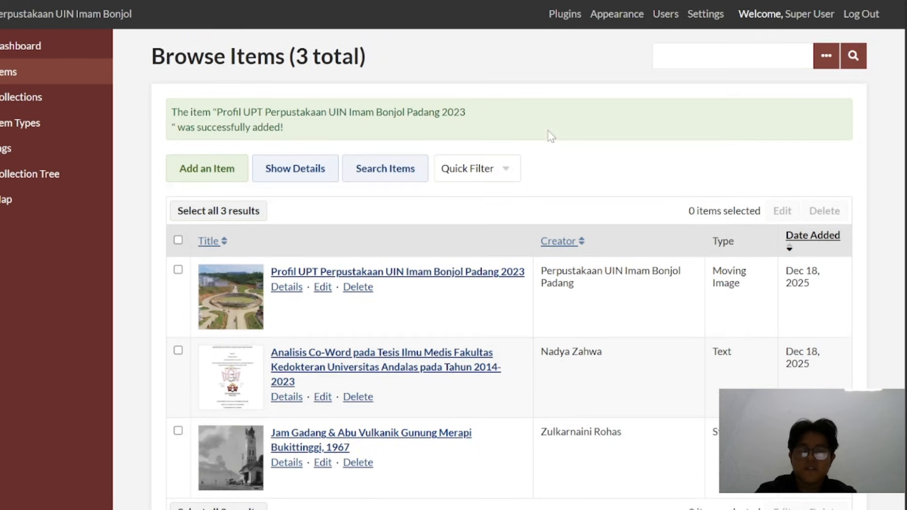